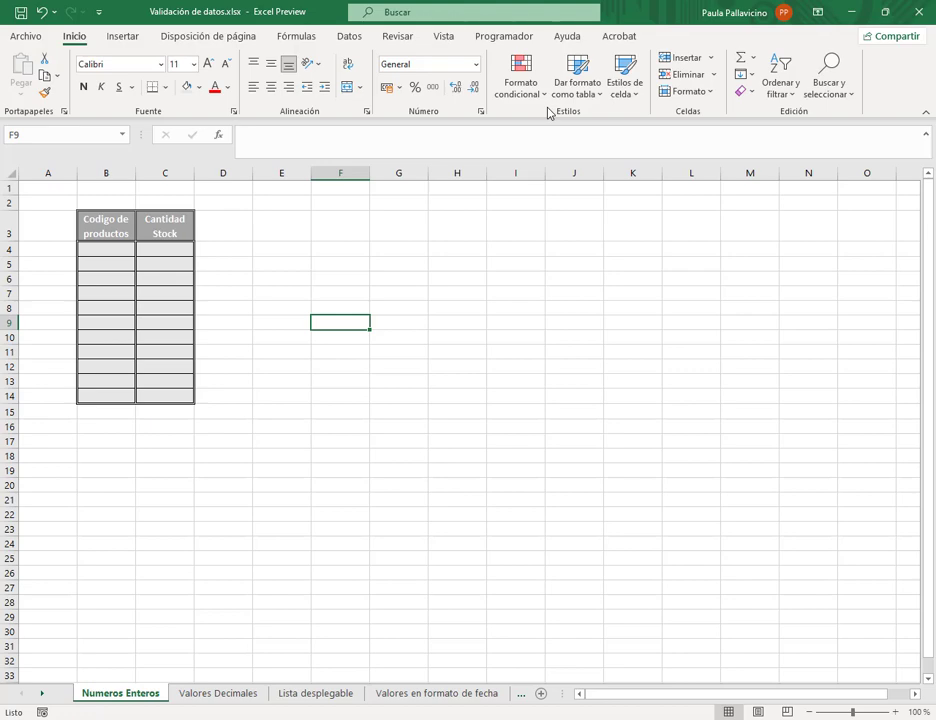
# - Look through the Valores Decimales, Lista desplegable and Valores en formato de fecha sheets
pyautogui.click(288, 277)
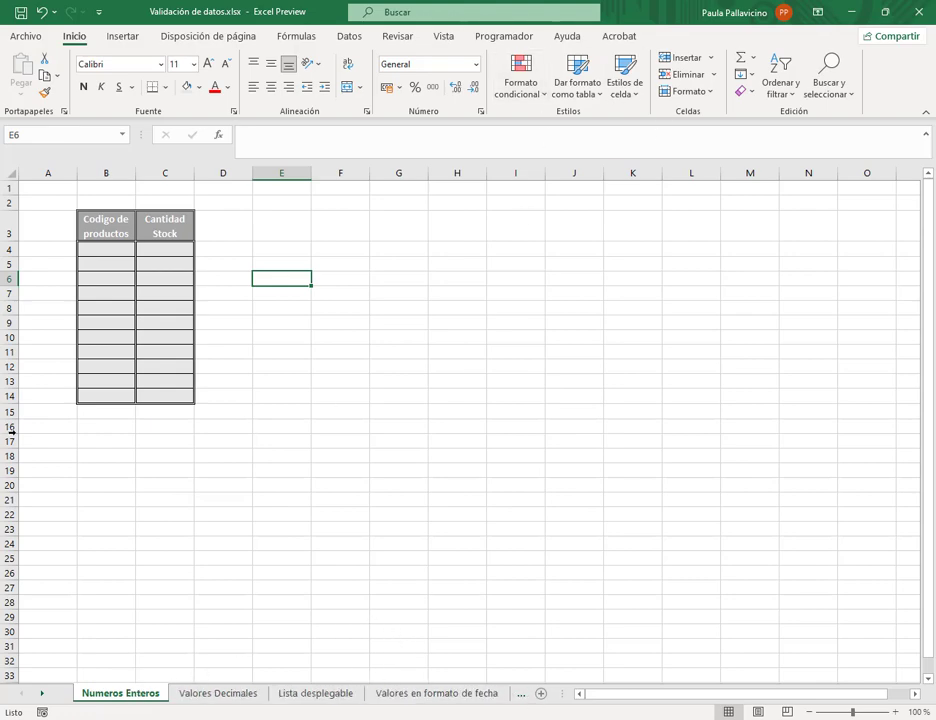
pyautogui.click(205, 694)
pyautogui.click(313, 694)
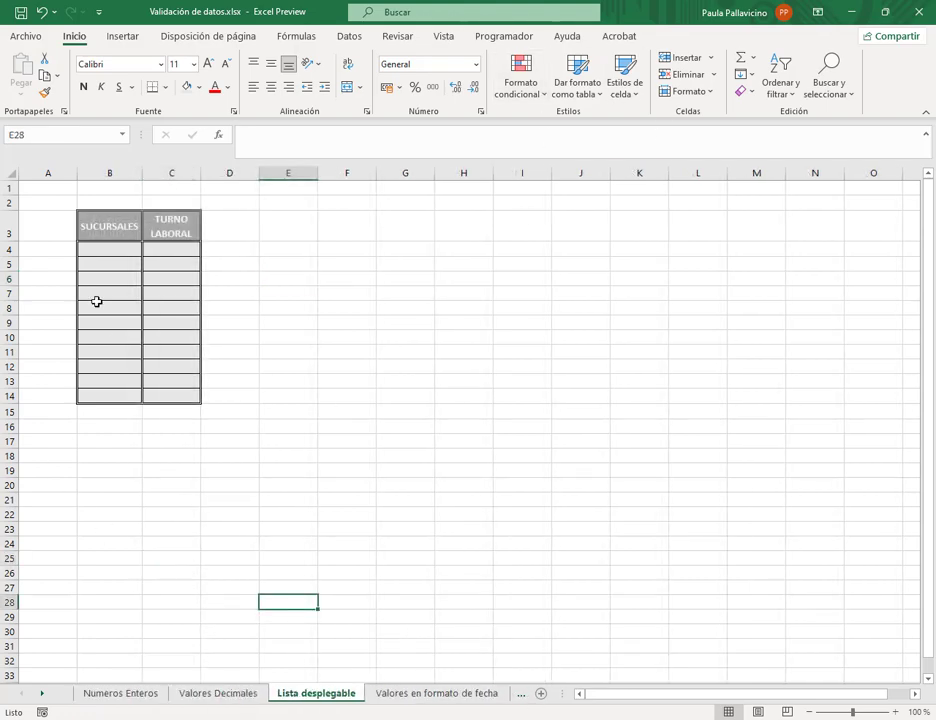
pyautogui.click(421, 694)
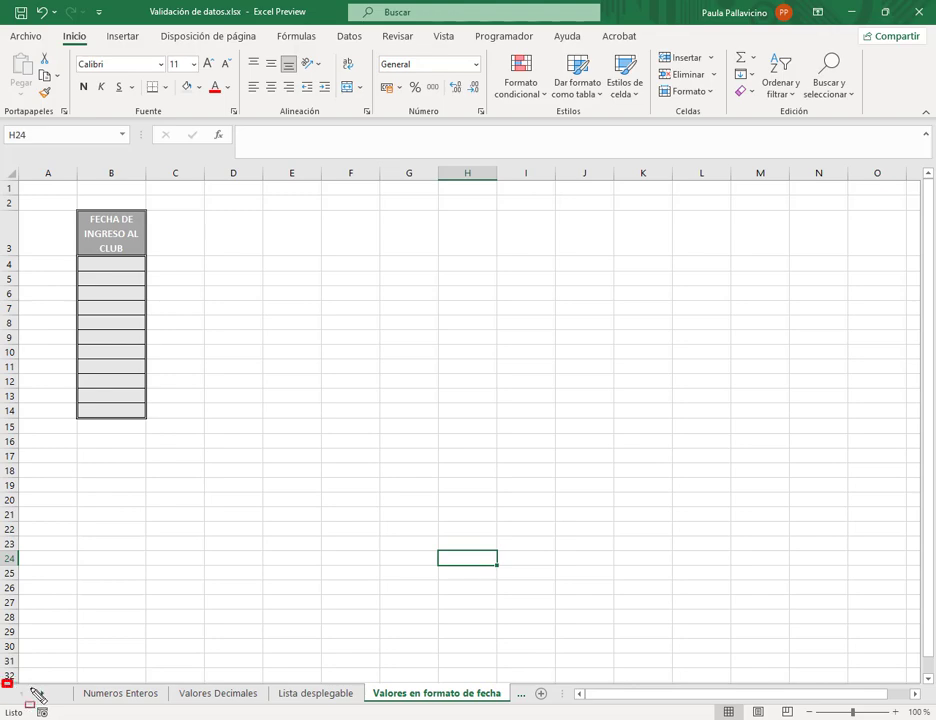
pyautogui.moveTo(3, 682); pyautogui.dragTo(81, 703)
pyautogui.moveTo(67, 636); pyautogui.dragTo(47, 690)
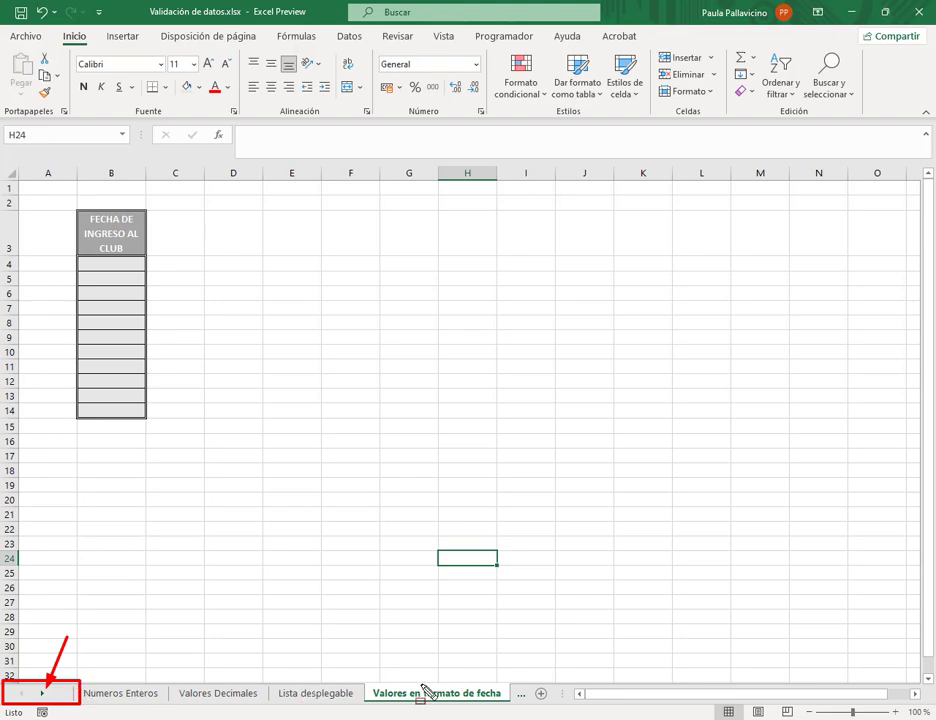
pyautogui.press('Escape')
# - Scroll the sheet tabs to view Valores en formato de Hora, Longitud de texto and Personalizada
pyautogui.click(42, 698)
pyautogui.click(42, 696)
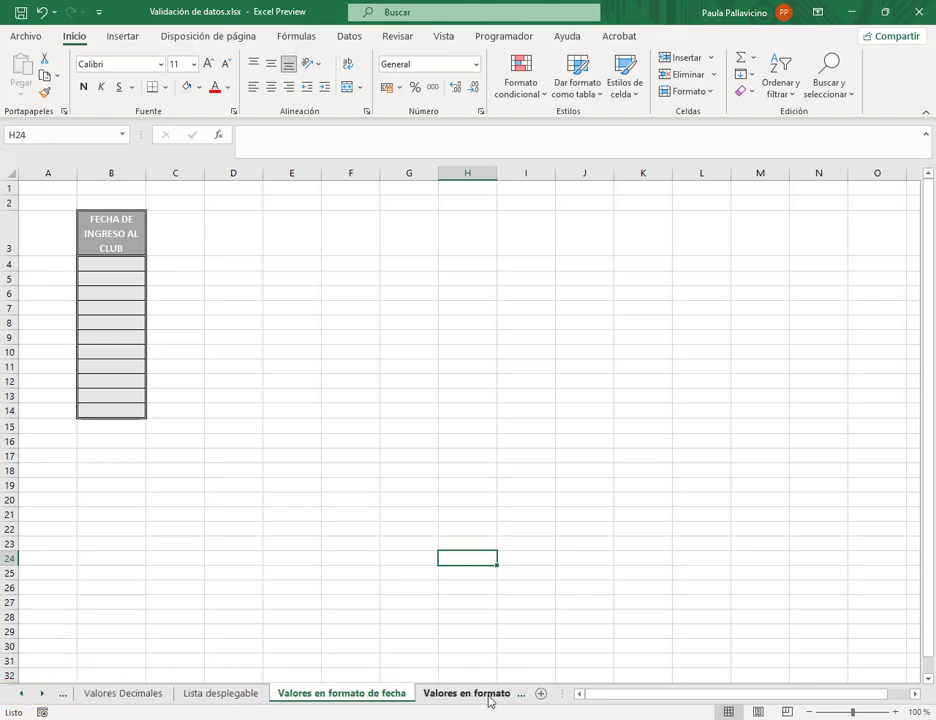
pyautogui.click(478, 695)
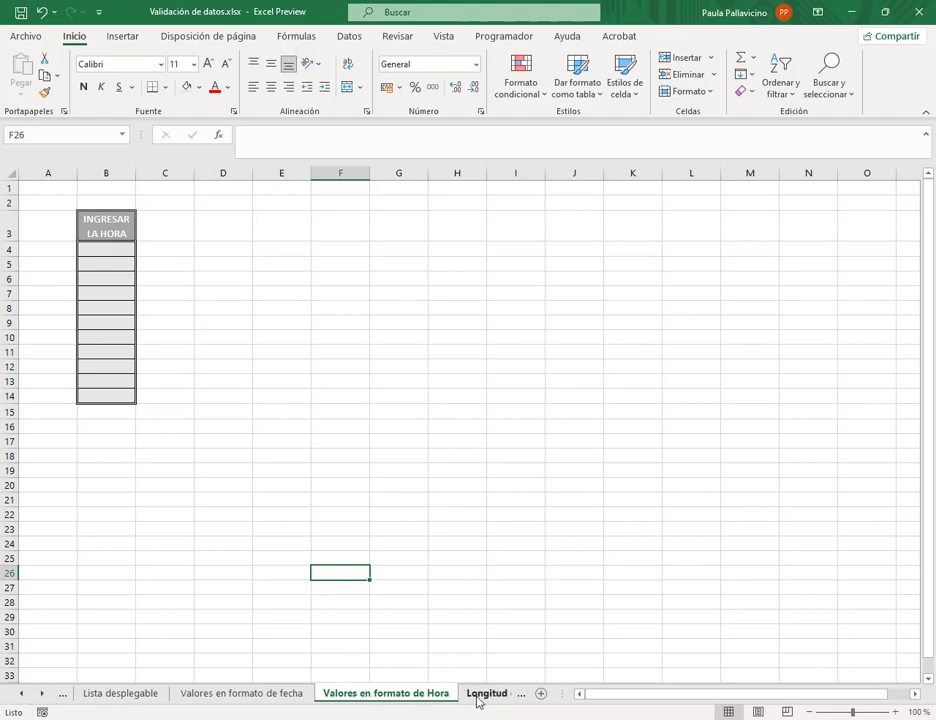
pyautogui.click(484, 694)
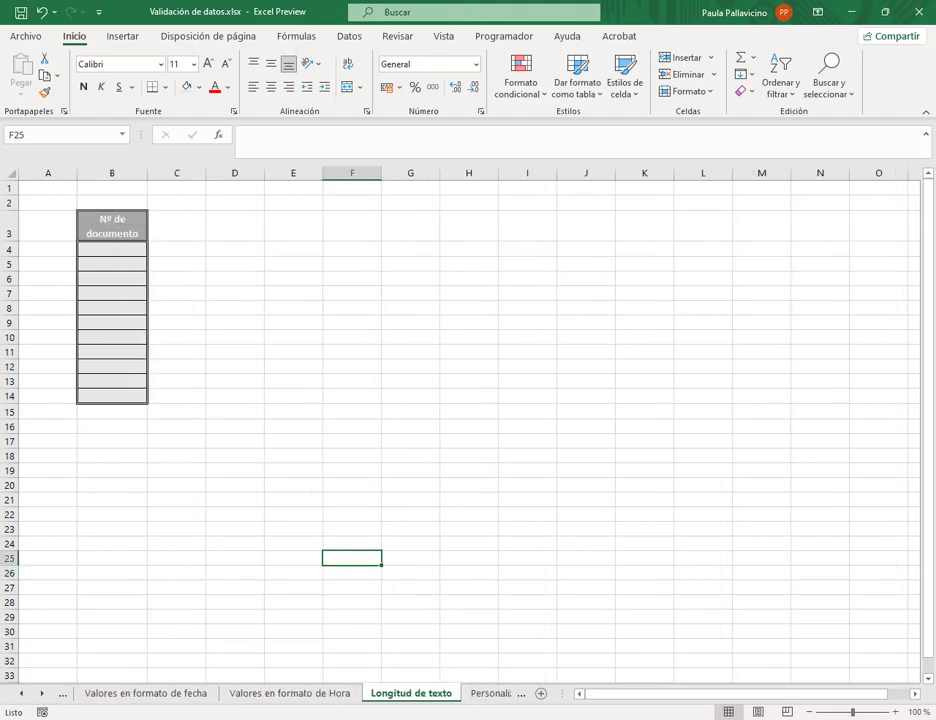
pyautogui.click(488, 697)
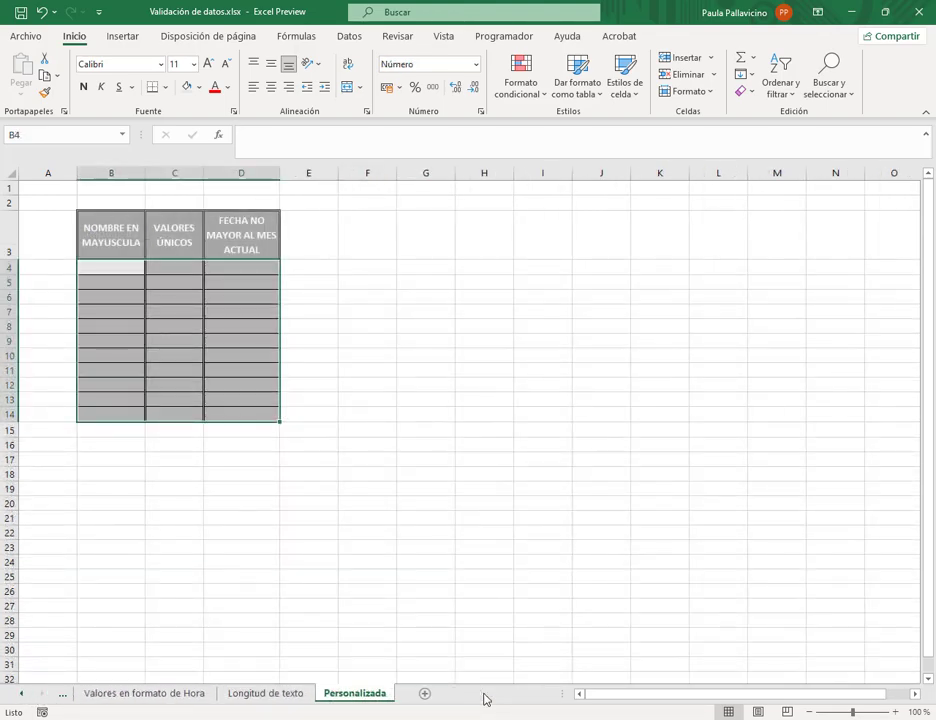
pyautogui.click(23, 695)
# - Use the Activar sheet list from the tab scroll arrows to switch to Lista desplegable
pyautogui.click(23, 695)
pyautogui.click(23, 695)
pyautogui.click(23, 695)
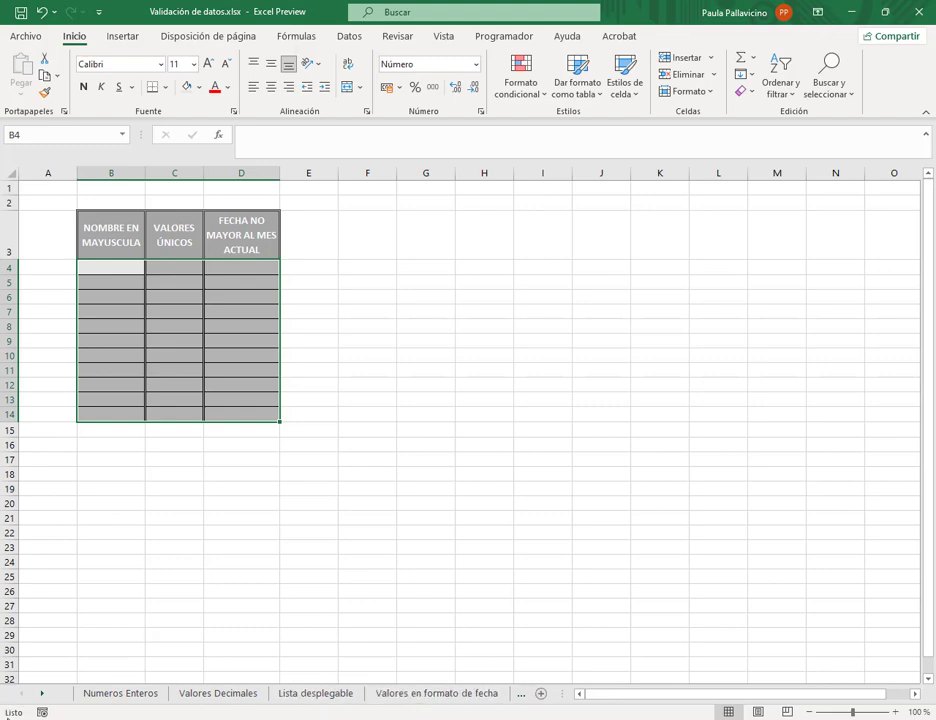
pyautogui.rightClick(42, 699)
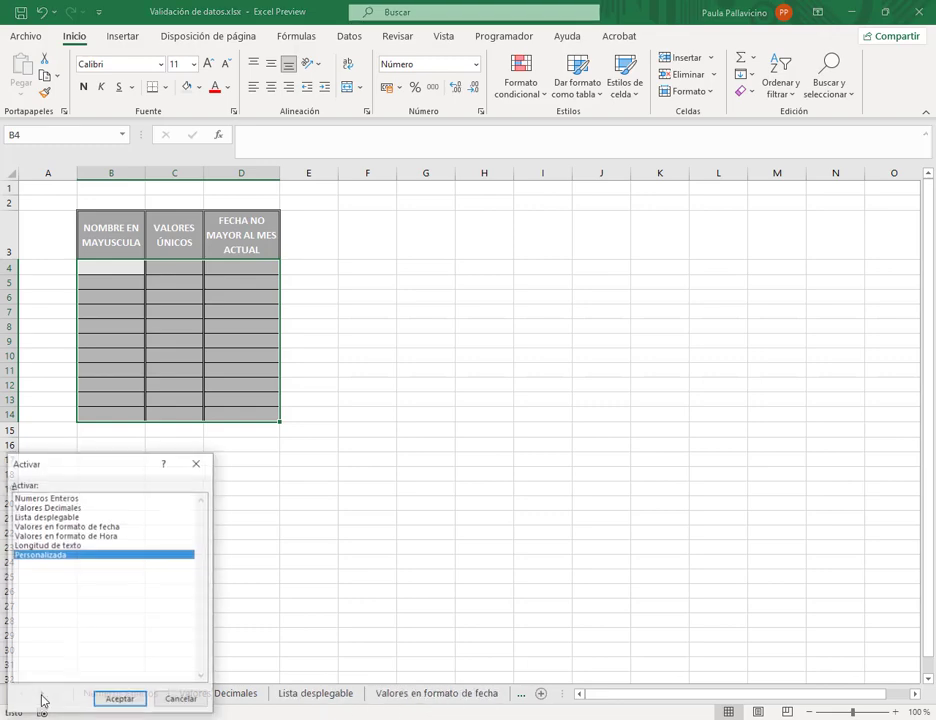
pyautogui.click(197, 462)
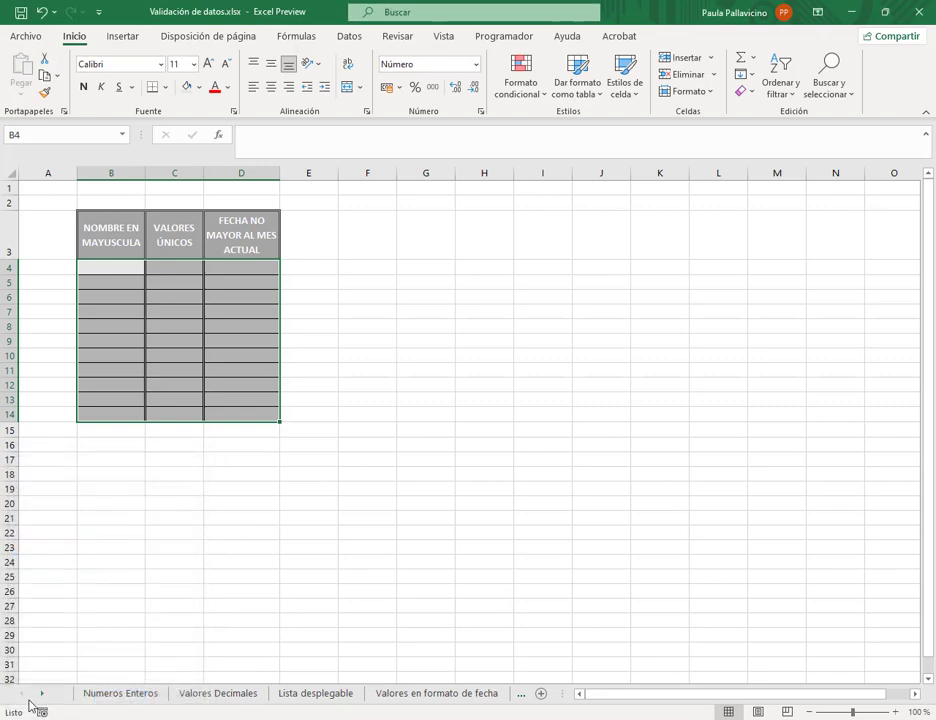
pyautogui.rightClick(28, 700)
pyautogui.click(190, 701)
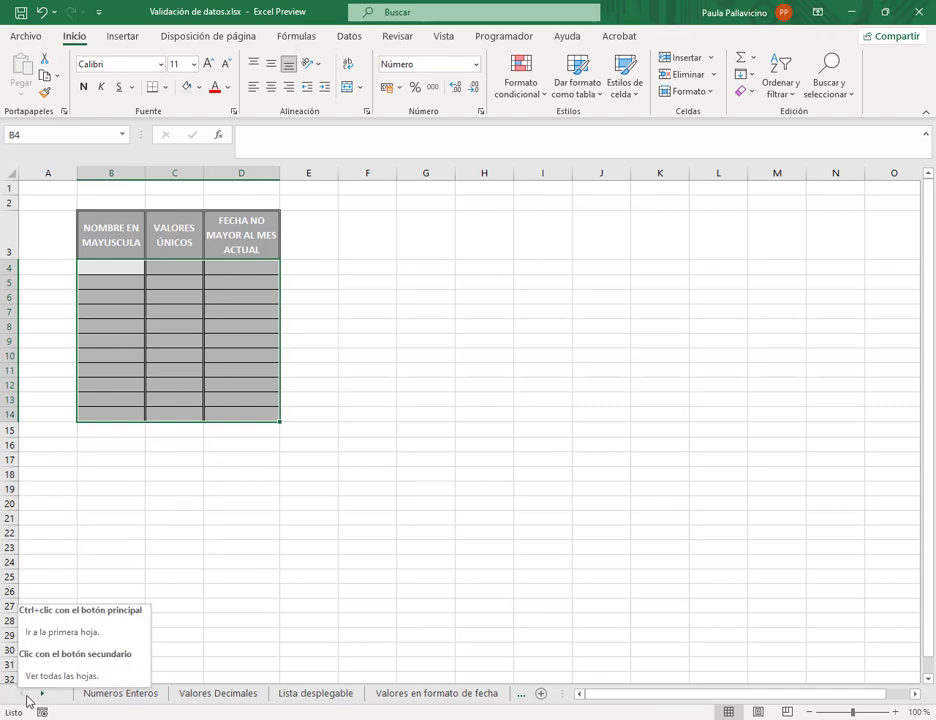
pyautogui.rightClick(29, 701)
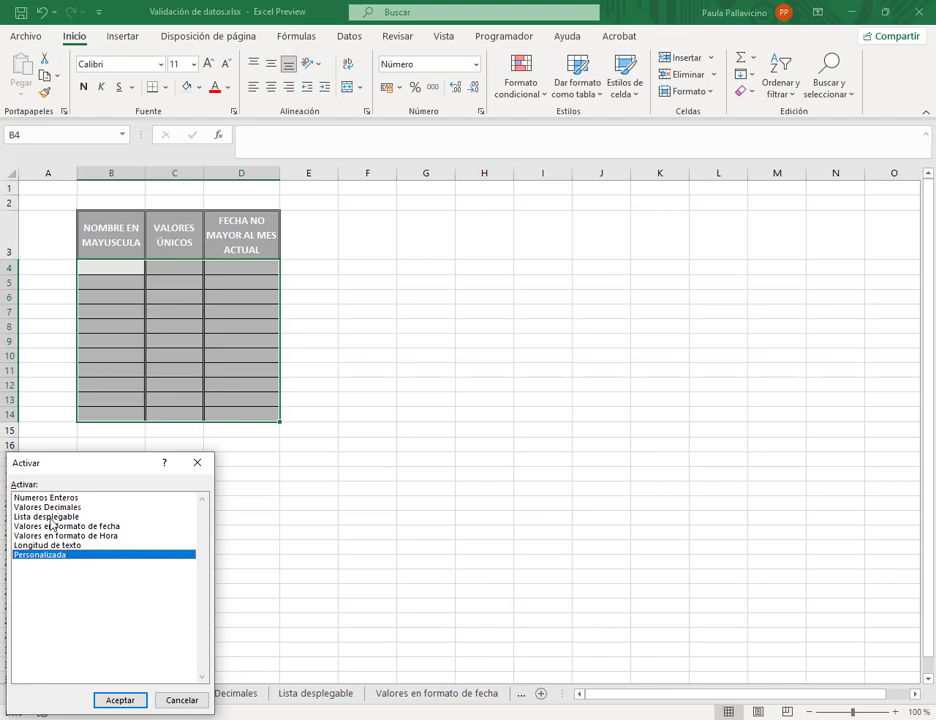
pyautogui.click(45, 516)
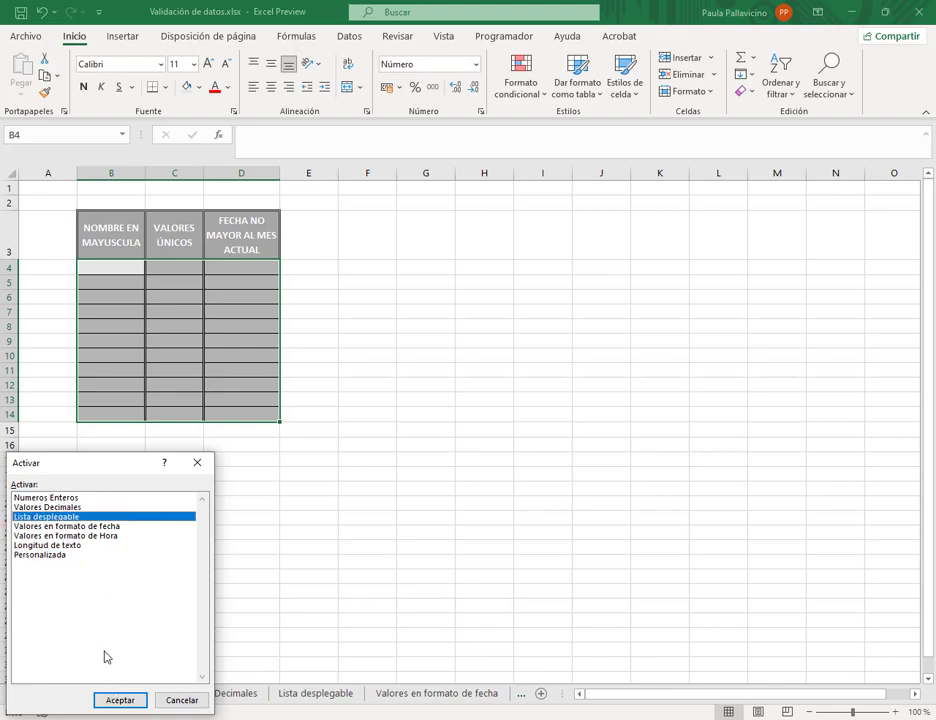
pyautogui.click(130, 702)
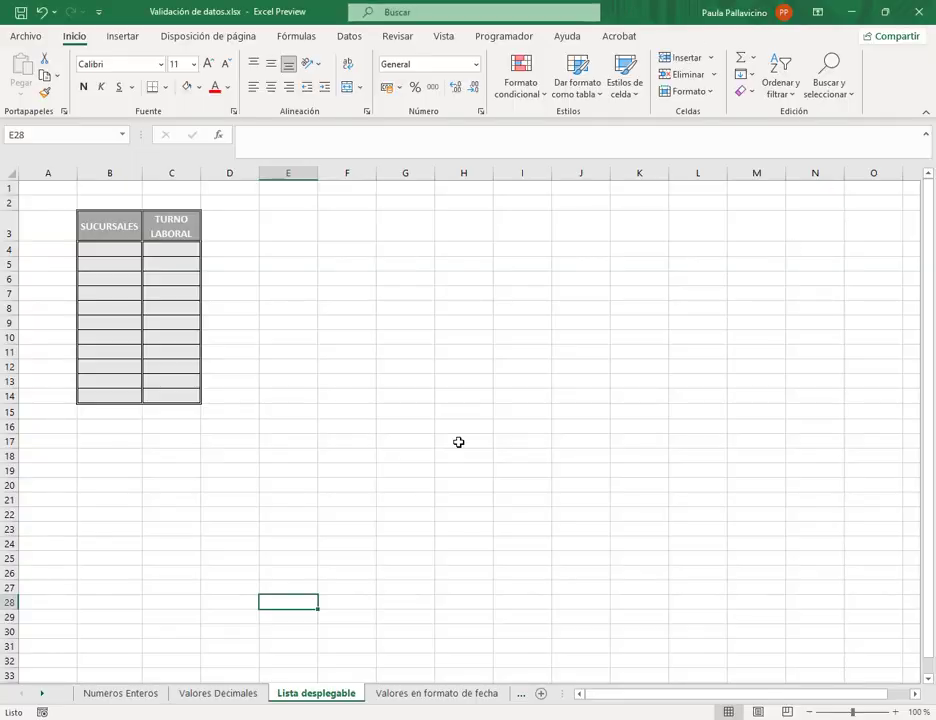
# - On the Numeros Enteros sheet, select the Codigo de productos cells B4:B14
pyautogui.click(120, 693)
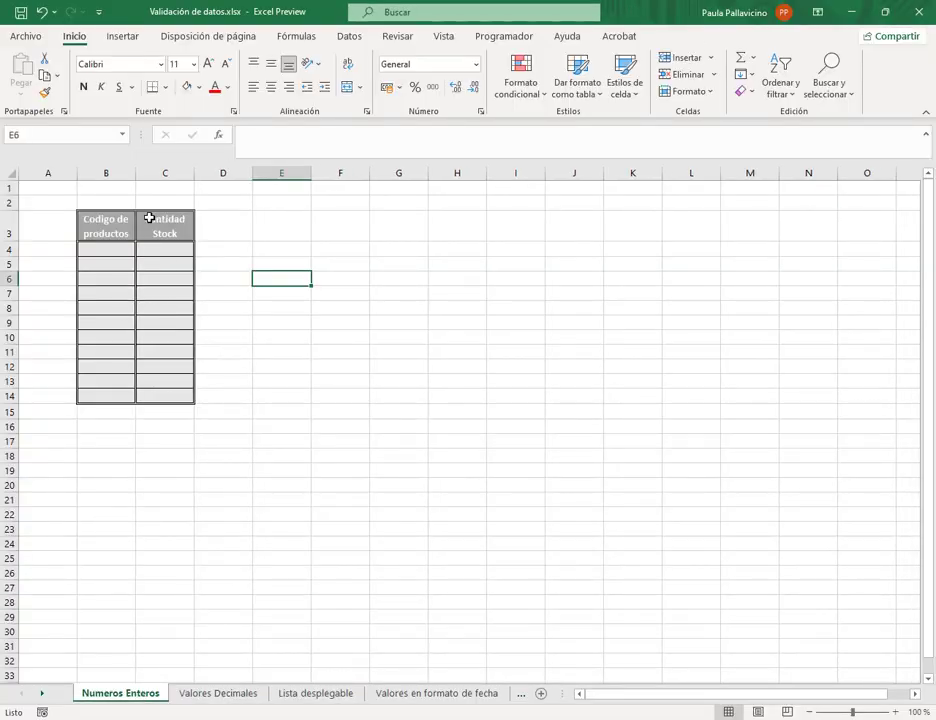
pyautogui.click(112, 250)
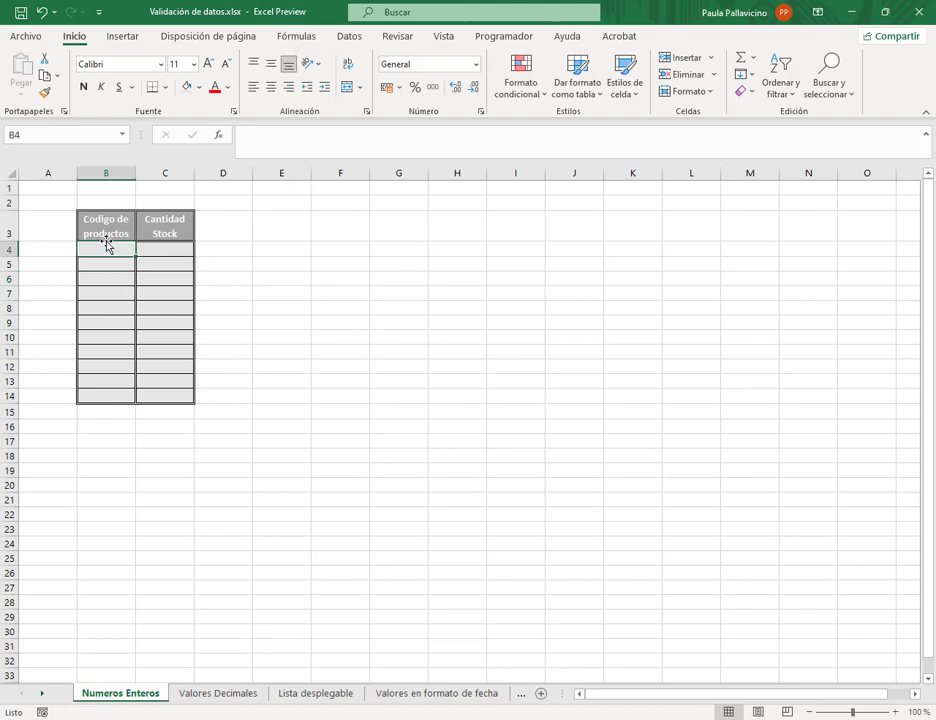
pyautogui.moveTo(110, 246); pyautogui.dragTo(115, 398)
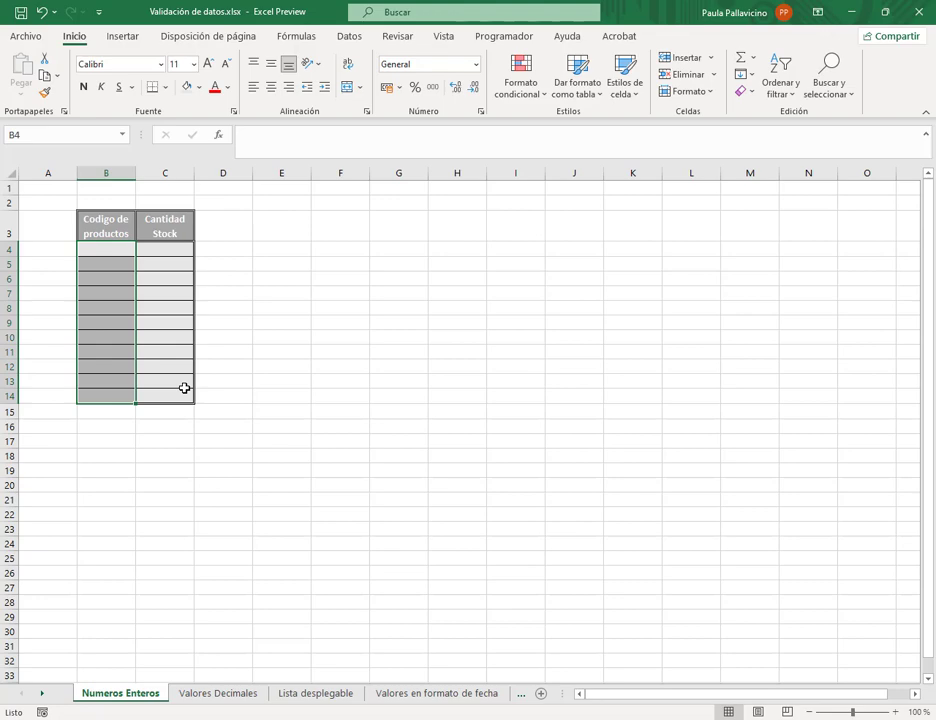
pyautogui.moveTo(100, 248); pyautogui.dragTo(111, 396)
# - Start a Validación de datos rule allowing Número entero with the entre condition
pyautogui.click(350, 40)
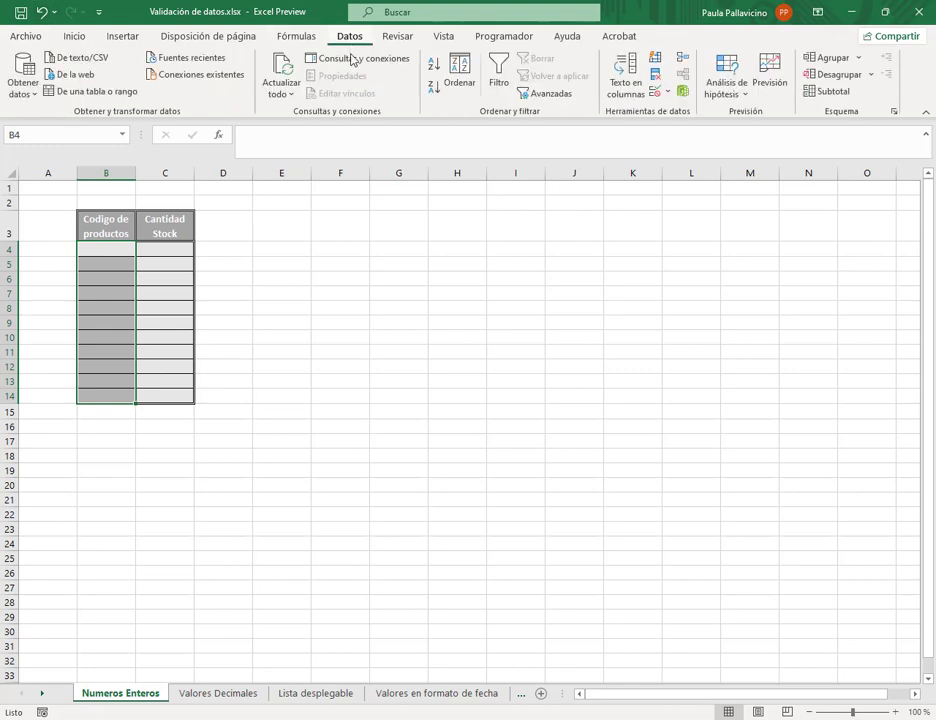
pyautogui.click(669, 92)
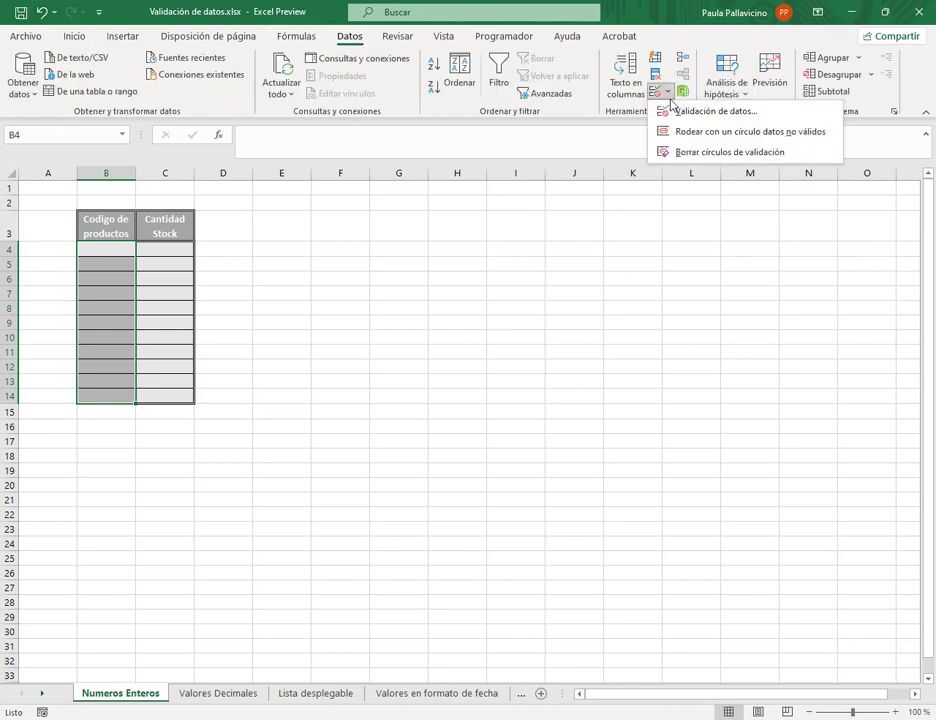
pyautogui.click(705, 112)
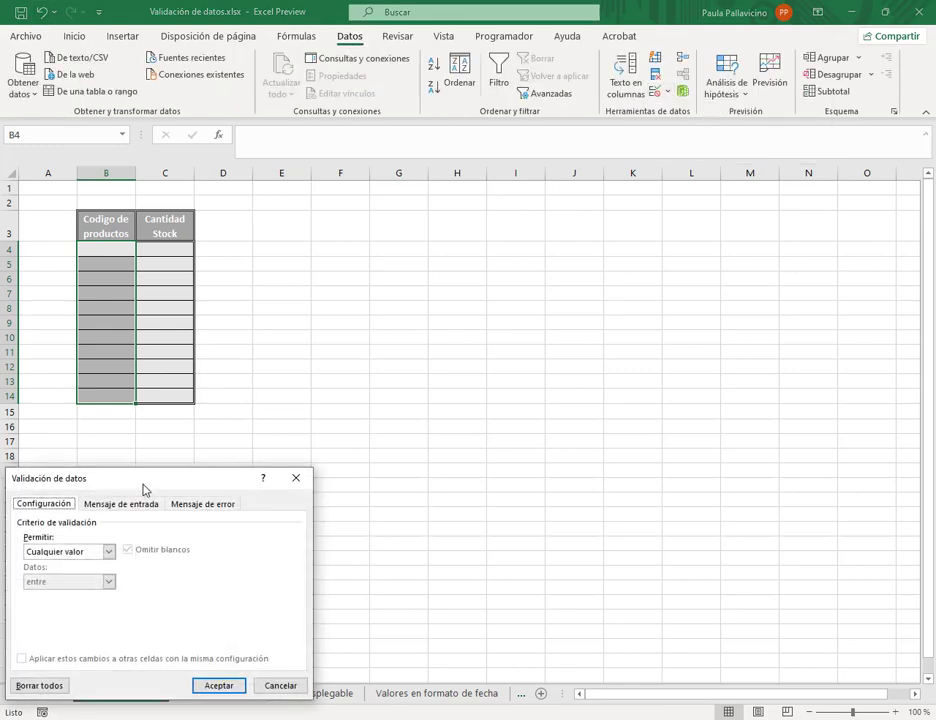
pyautogui.moveTo(143, 490); pyautogui.dragTo(444, 215)
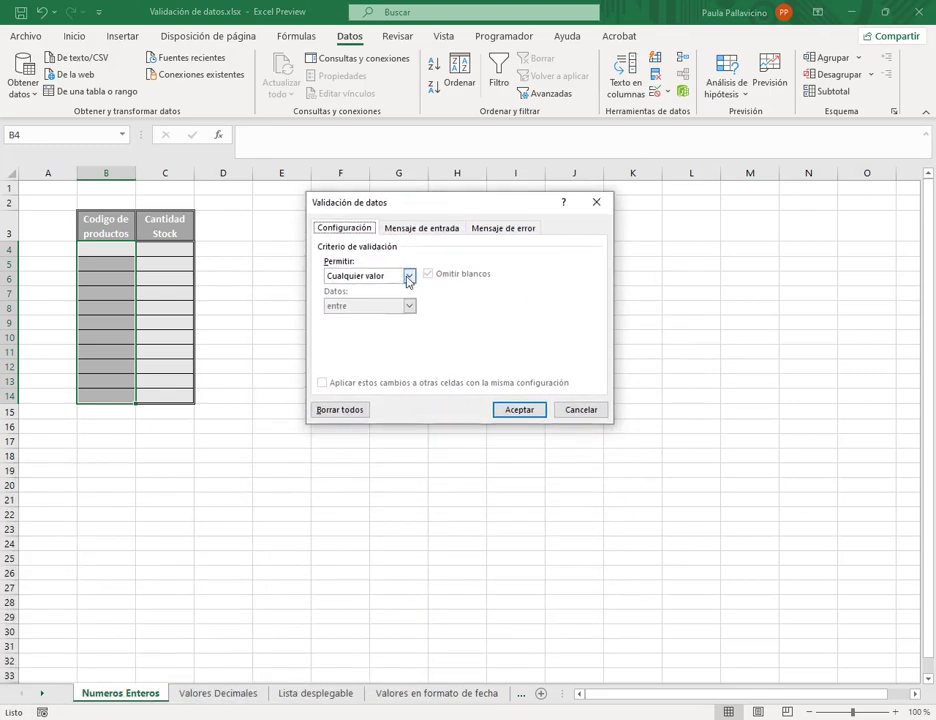
pyautogui.click(408, 277)
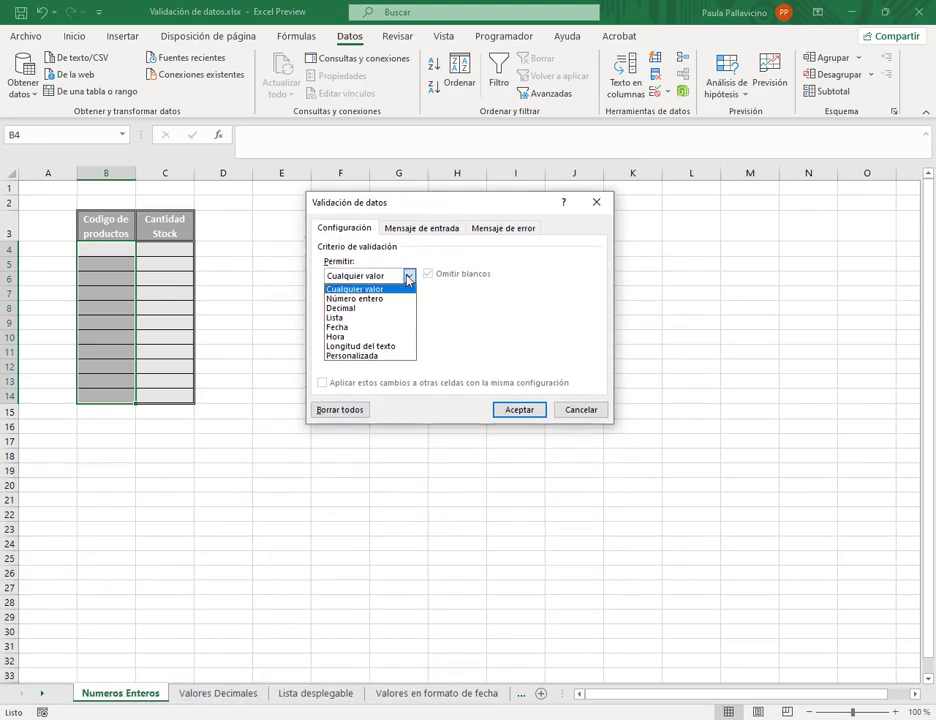
pyautogui.click(361, 300)
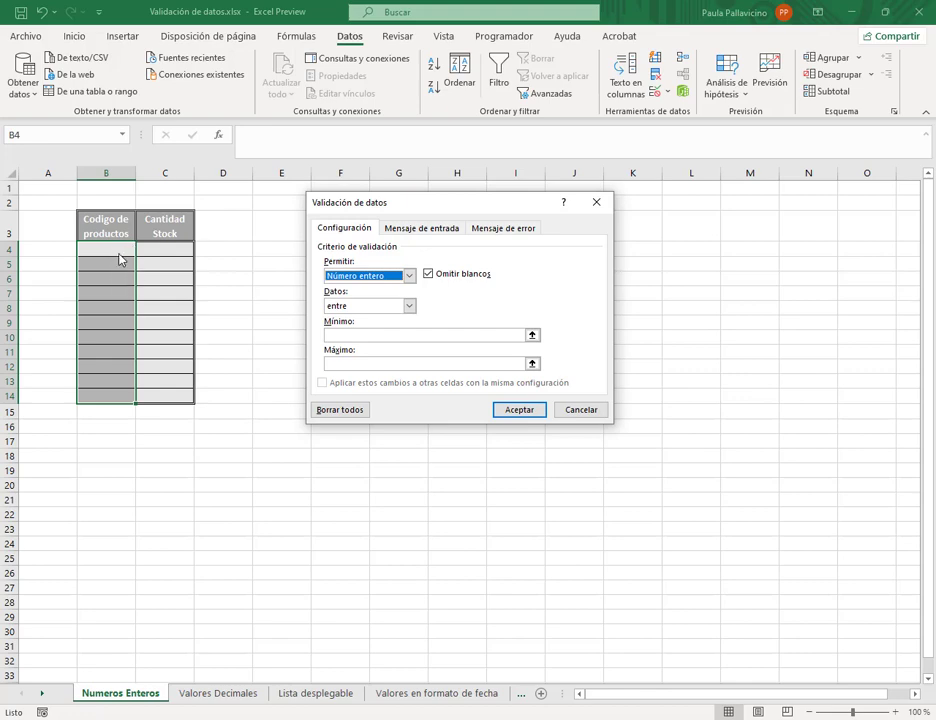
pyautogui.click(409, 306)
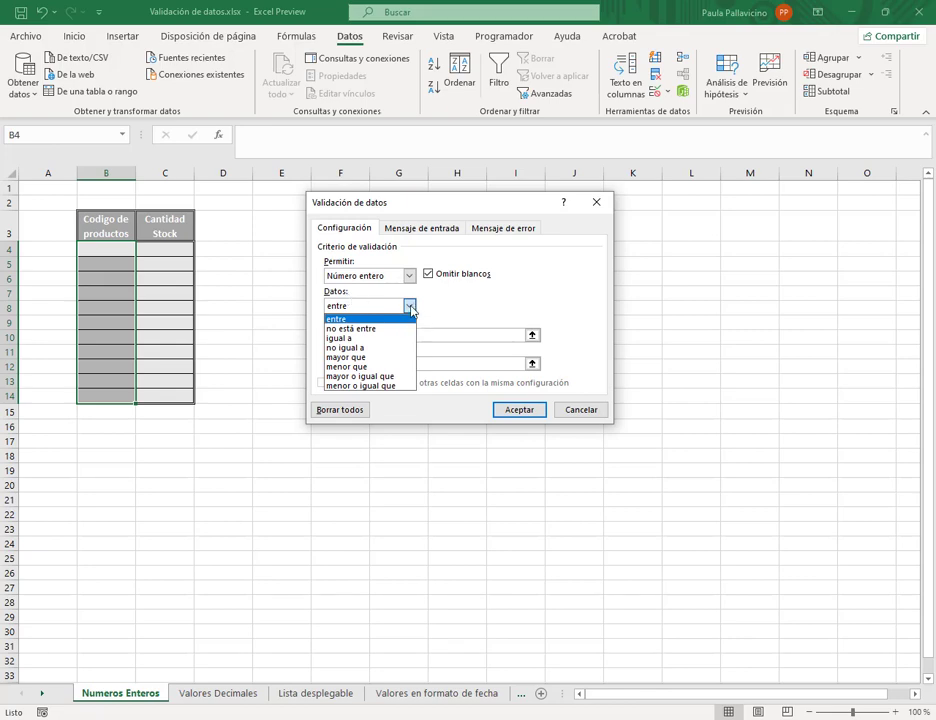
pyautogui.click(357, 319)
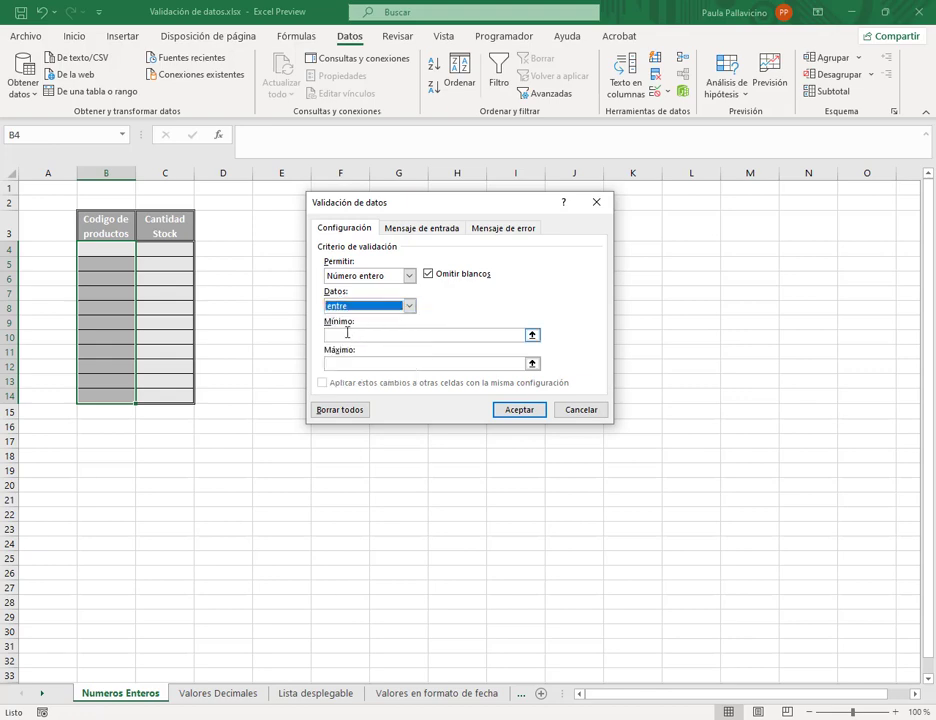
pyautogui.click(347, 334)
pyautogui.click(360, 364)
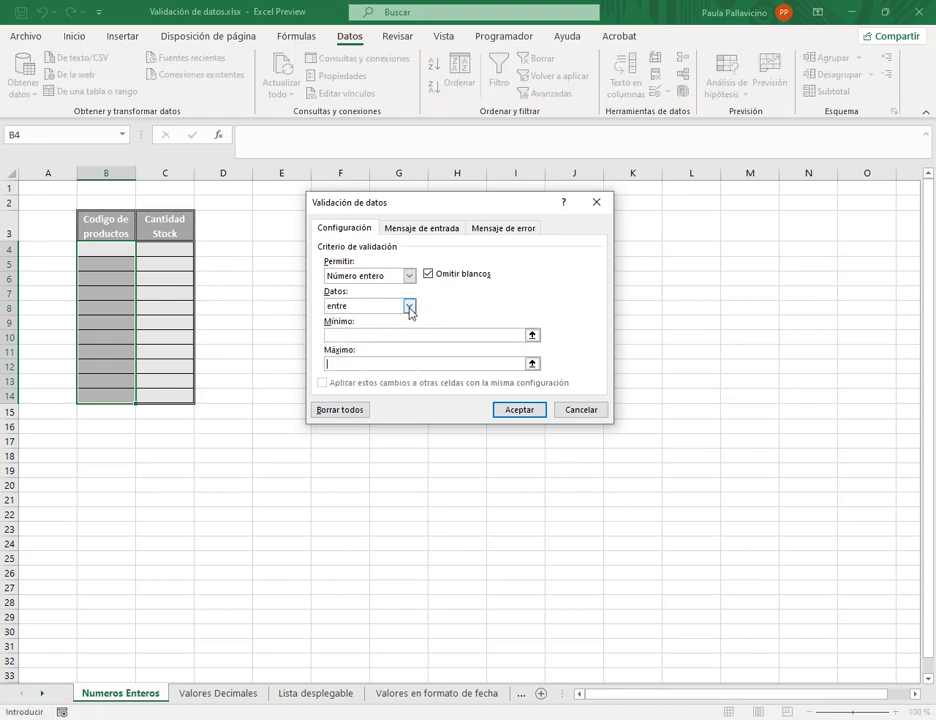
# - Change the validation condition to mayor que with a Mínimo of -1
pyautogui.click(409, 306)
pyautogui.click(364, 329)
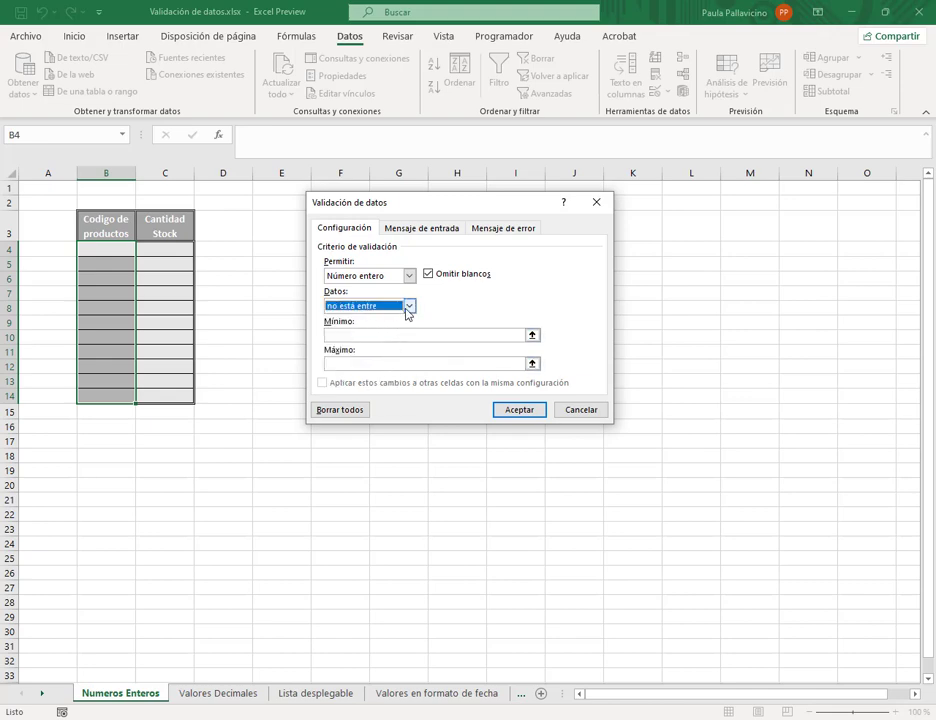
pyautogui.click(409, 307)
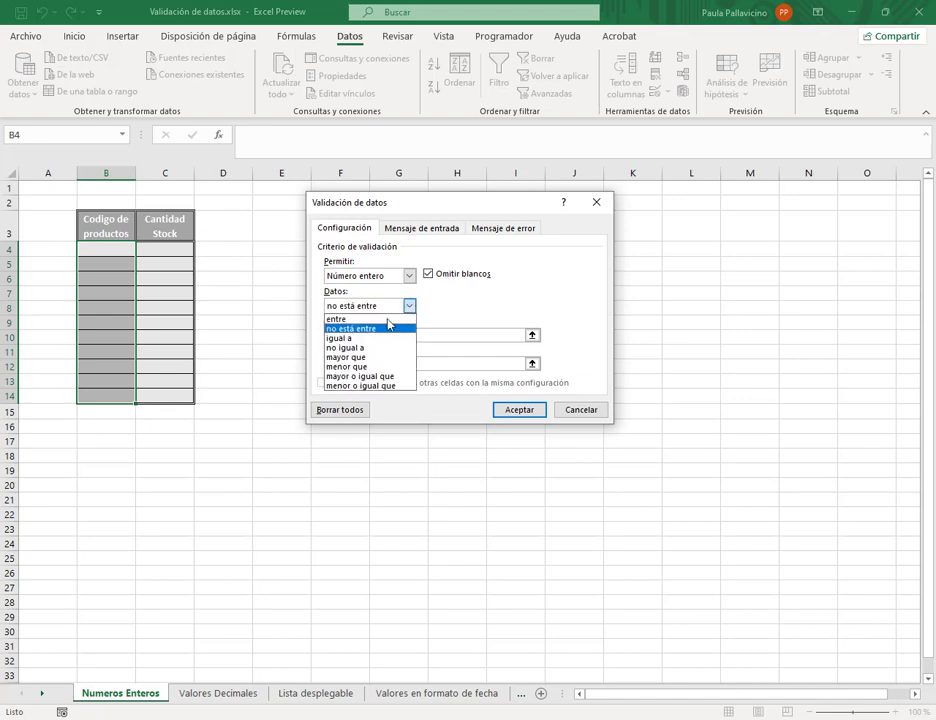
pyautogui.click(366, 349)
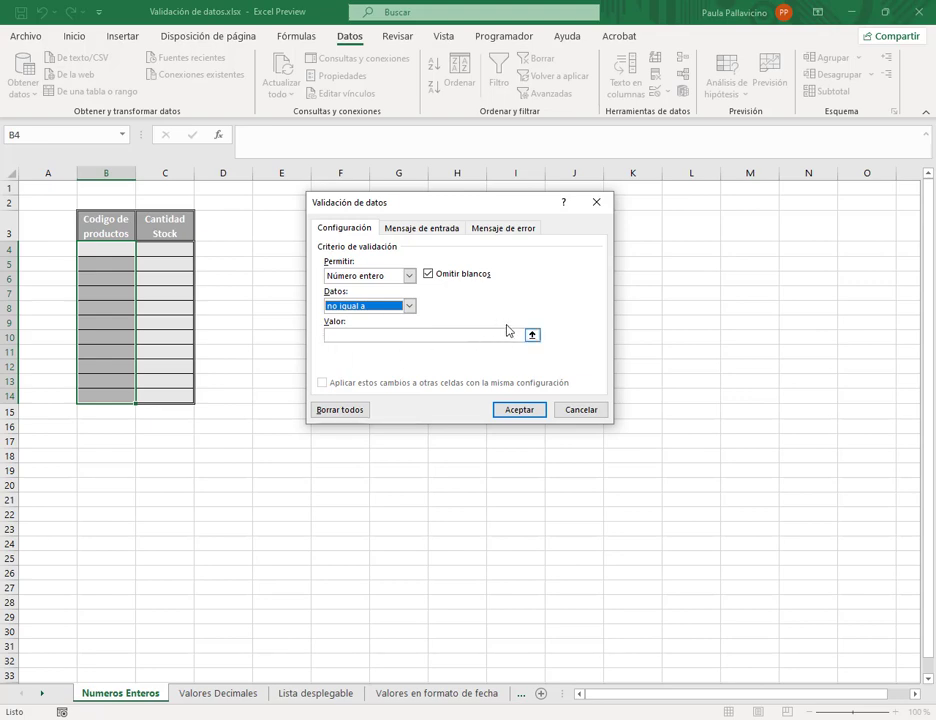
pyautogui.click(411, 310)
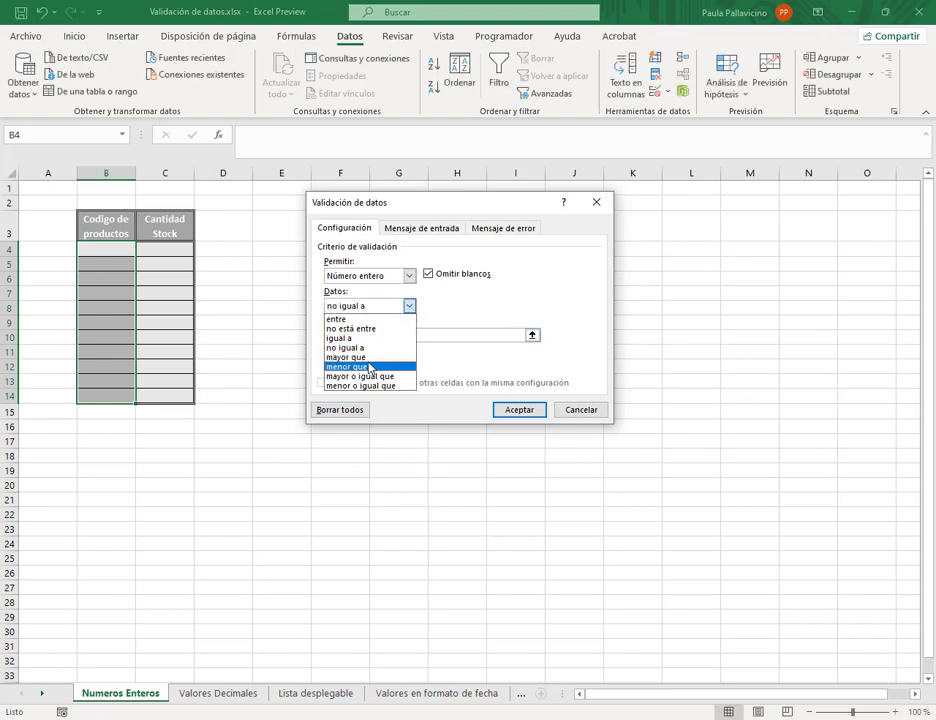
pyautogui.click(370, 359)
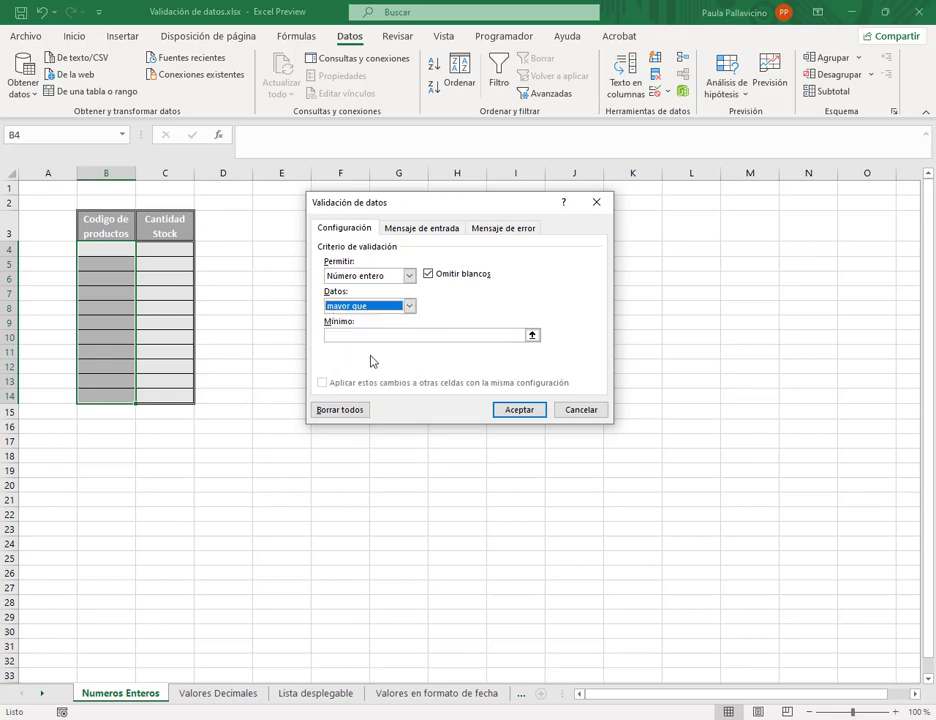
pyautogui.click(366, 336)
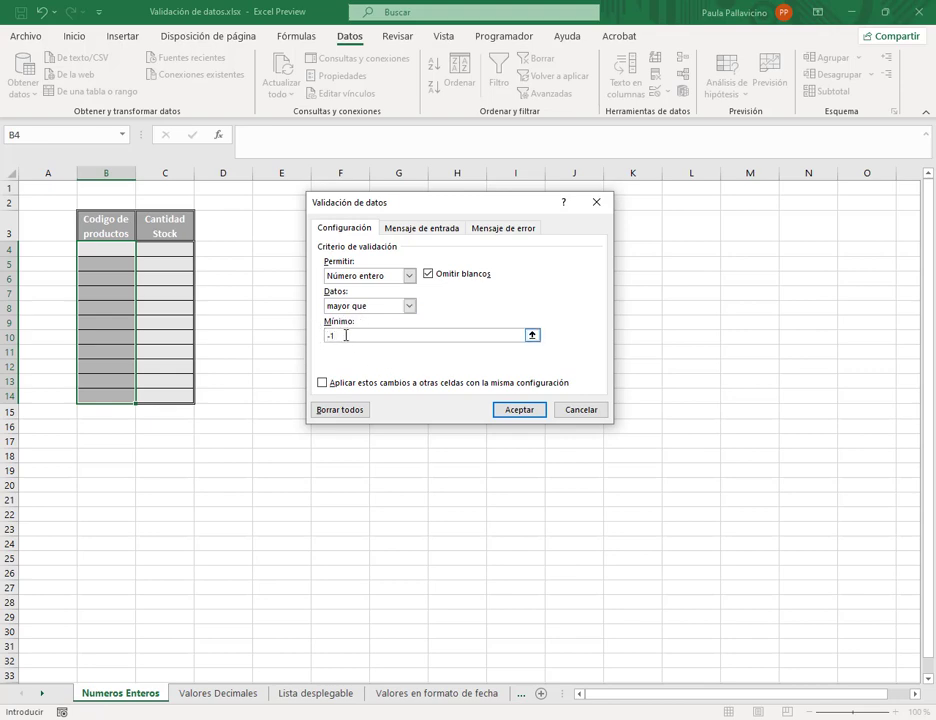
# - Replace the -1 minimum with 0, switch to mayor o igual que, and confirm
pyautogui.moveTo(346, 335); pyautogui.dragTo(289, 328)
pyautogui.doubleClick(339, 337)
pyautogui.press('BackSpace')
pyautogui.click(410, 310)
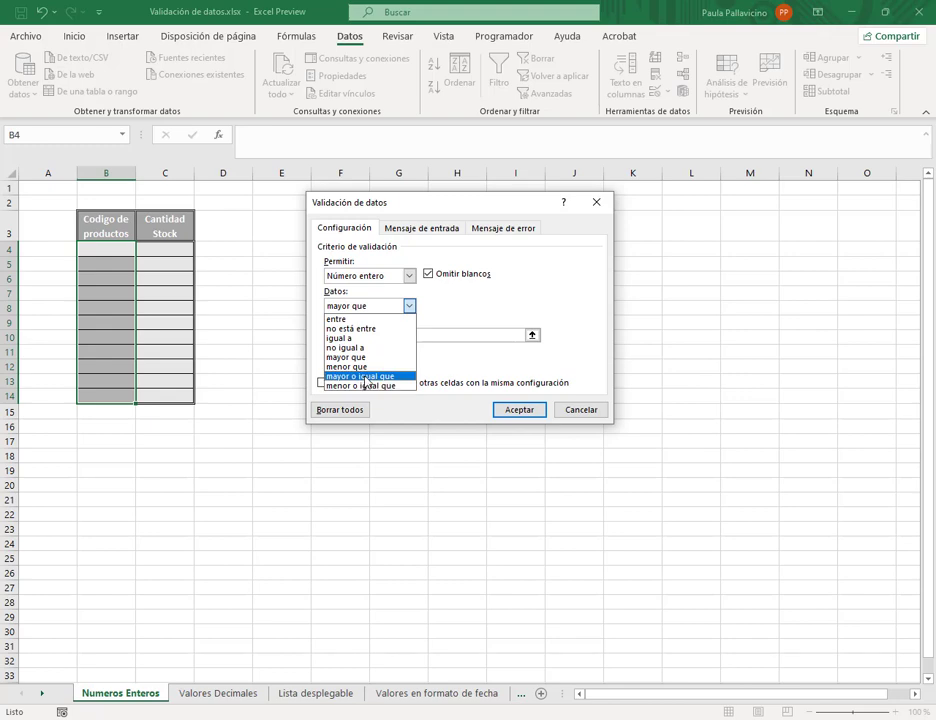
pyautogui.click(364, 377)
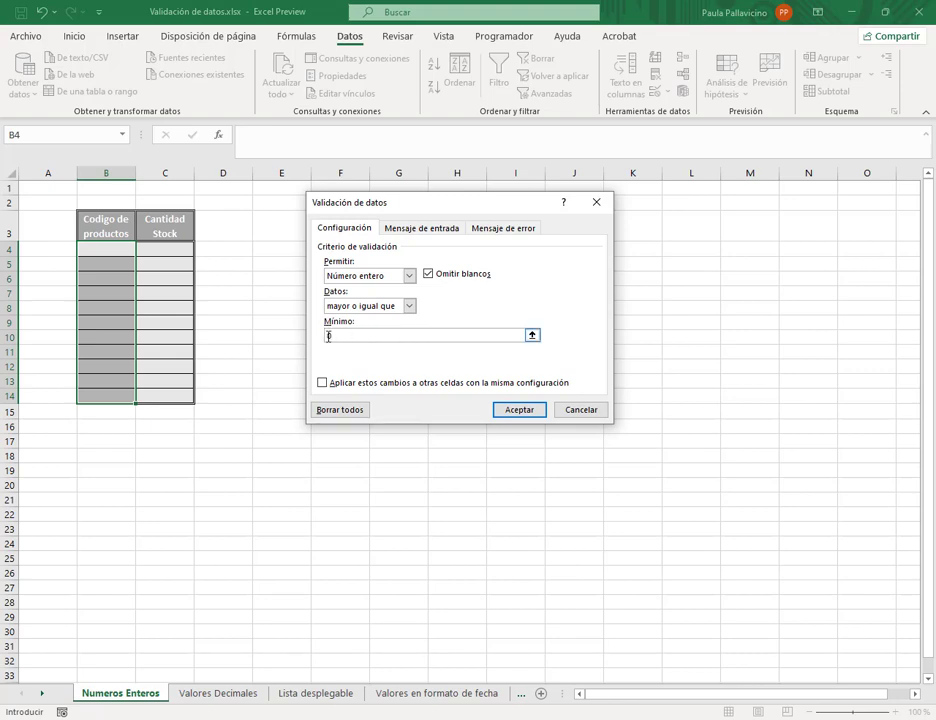
pyautogui.click(520, 412)
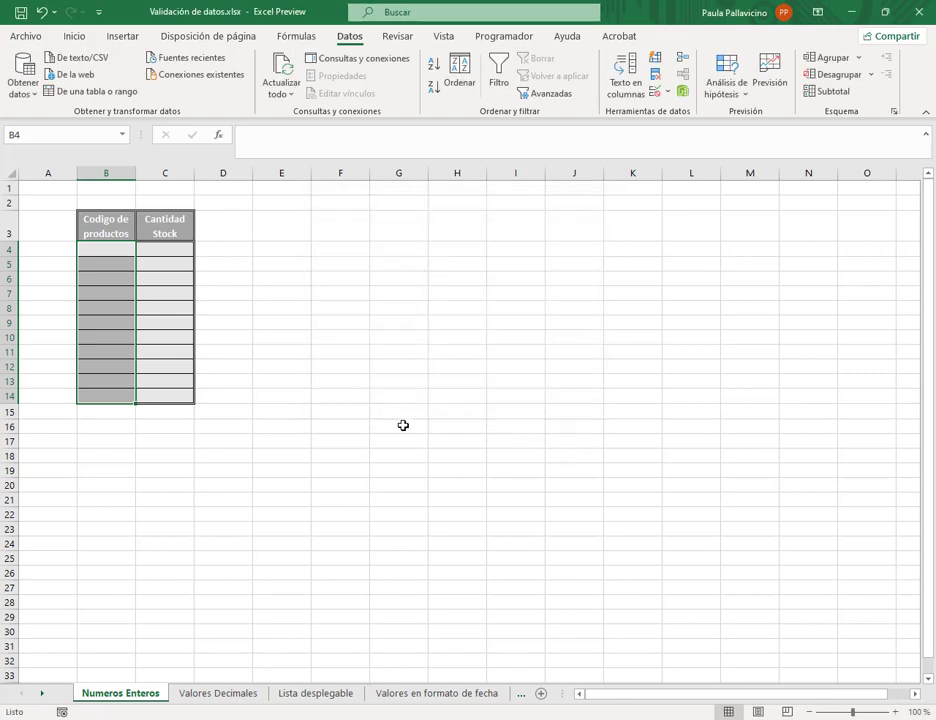
# - Enter product codes 0, 1 and 1000 in B4:B6
pyautogui.click(98, 251)
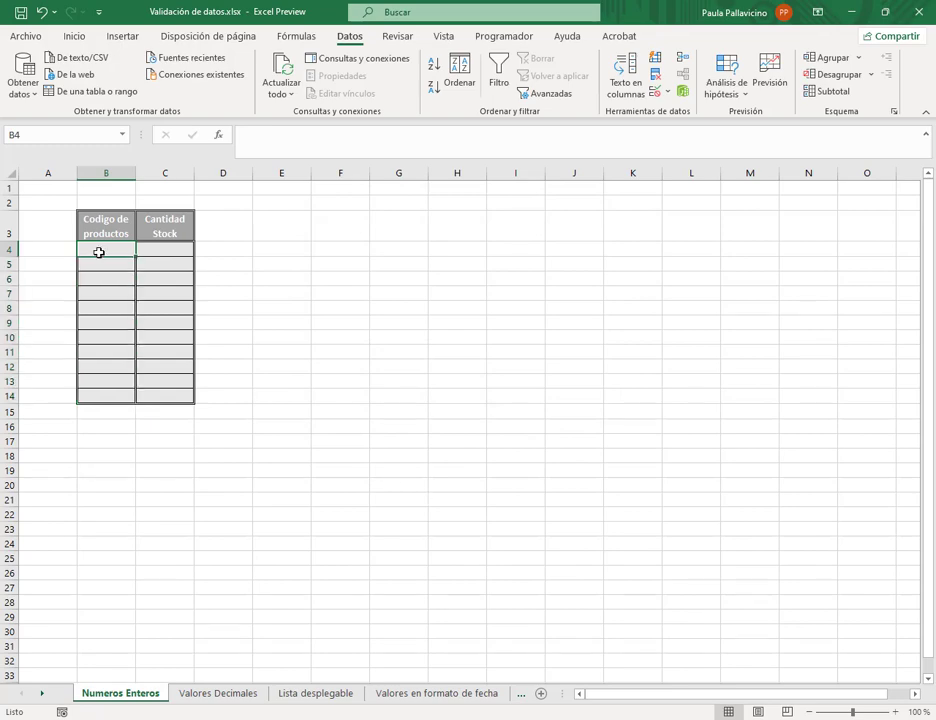
pyautogui.write('0')
pyautogui.press('Return')
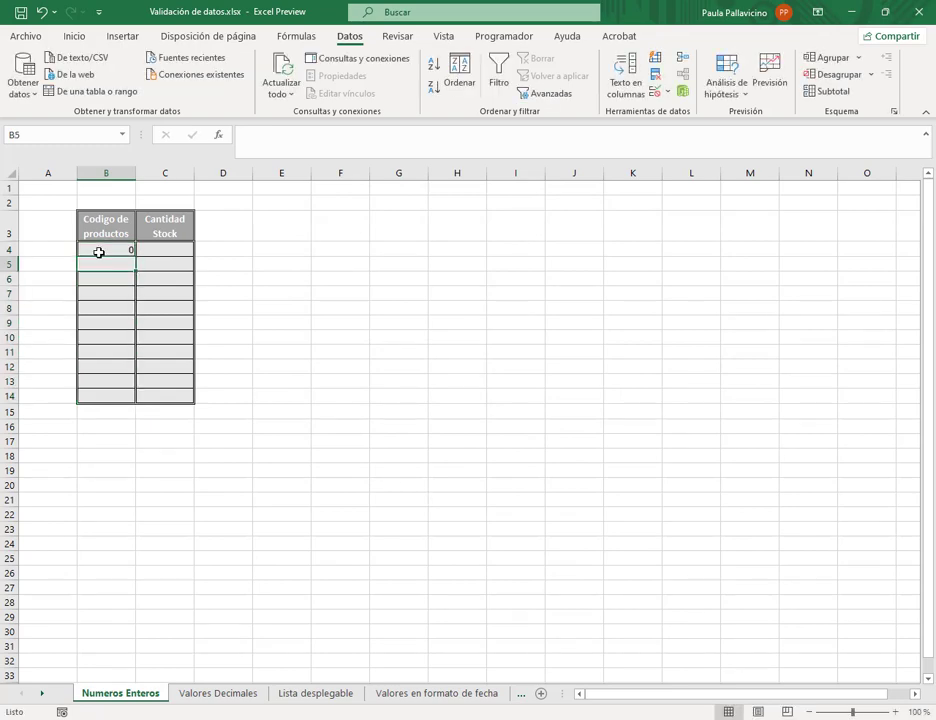
pyautogui.write('1')
pyautogui.press('Return')
pyautogui.write('1000')
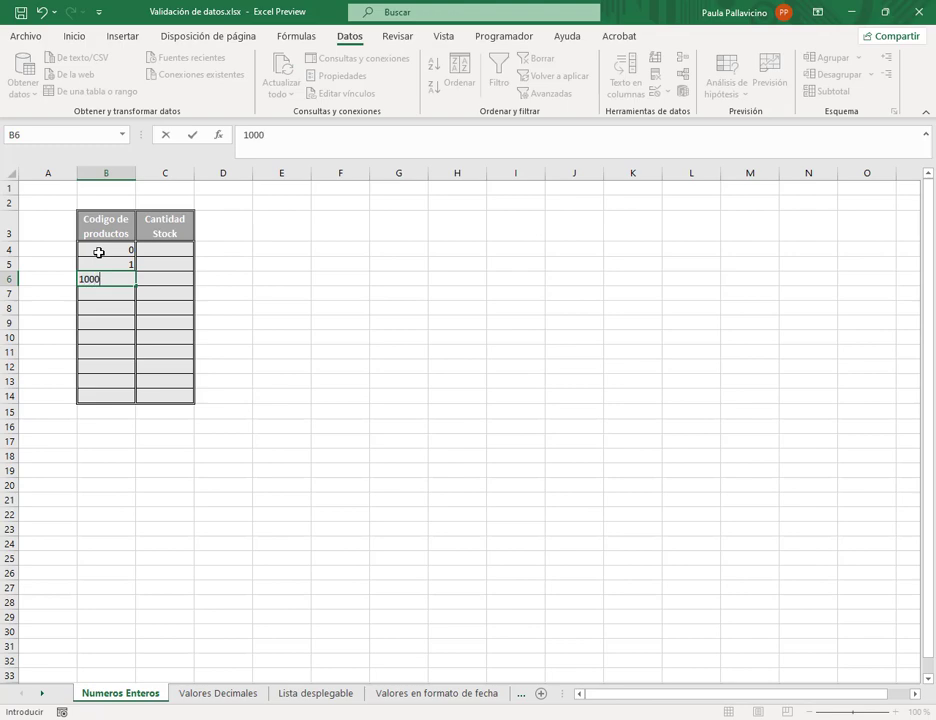
pyautogui.press('Return')
# - Test -5 in B7 and cancel the entry when the validation error rejects it
pyautogui.write('-5')
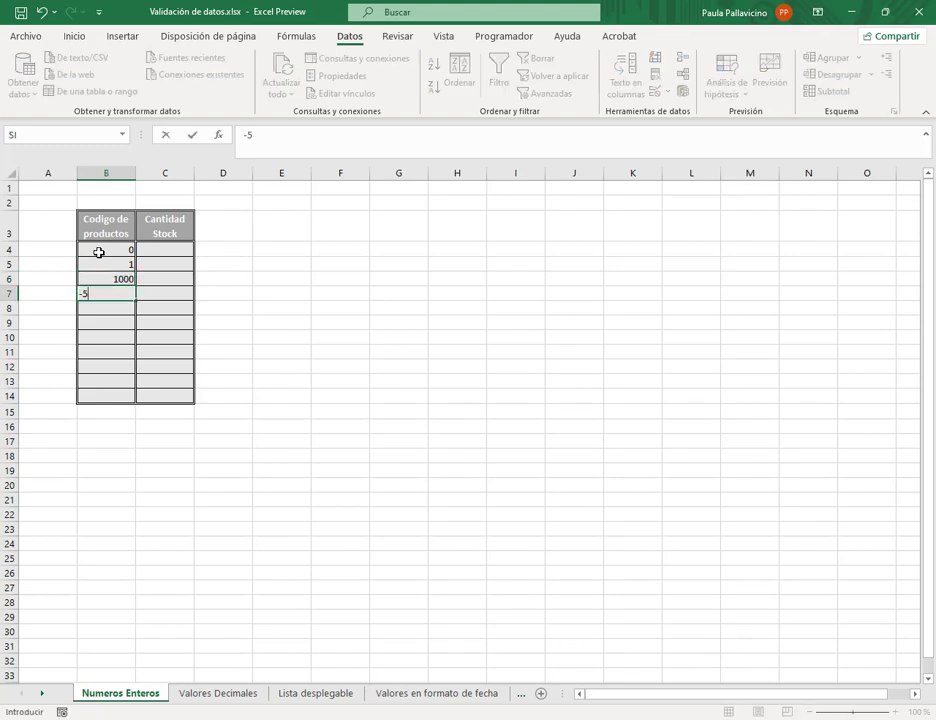
pyautogui.press('Return')
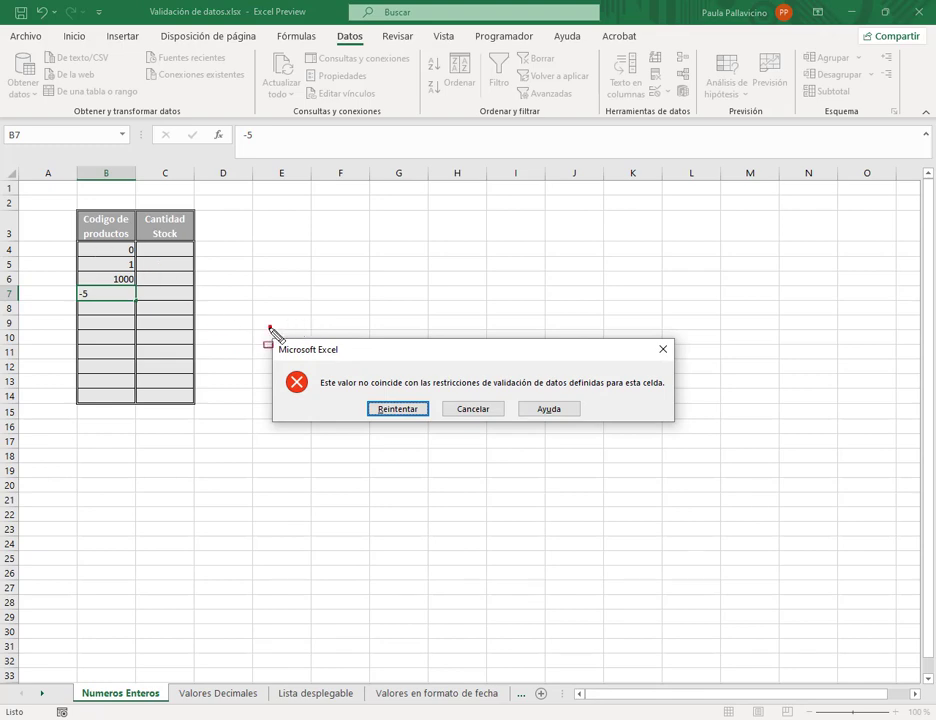
pyautogui.moveTo(270, 328)
pyautogui.mouseDown()
pyautogui.moveTo(710, 440)
pyautogui.moveTo(690, 433)
pyautogui.mouseUp()
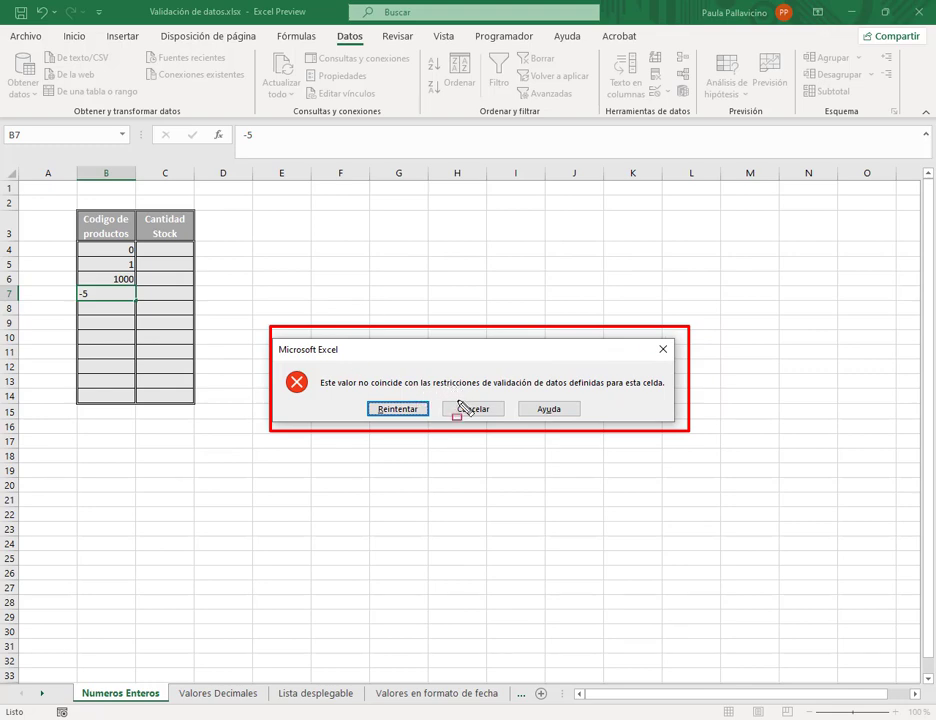
pyautogui.press('Escape')
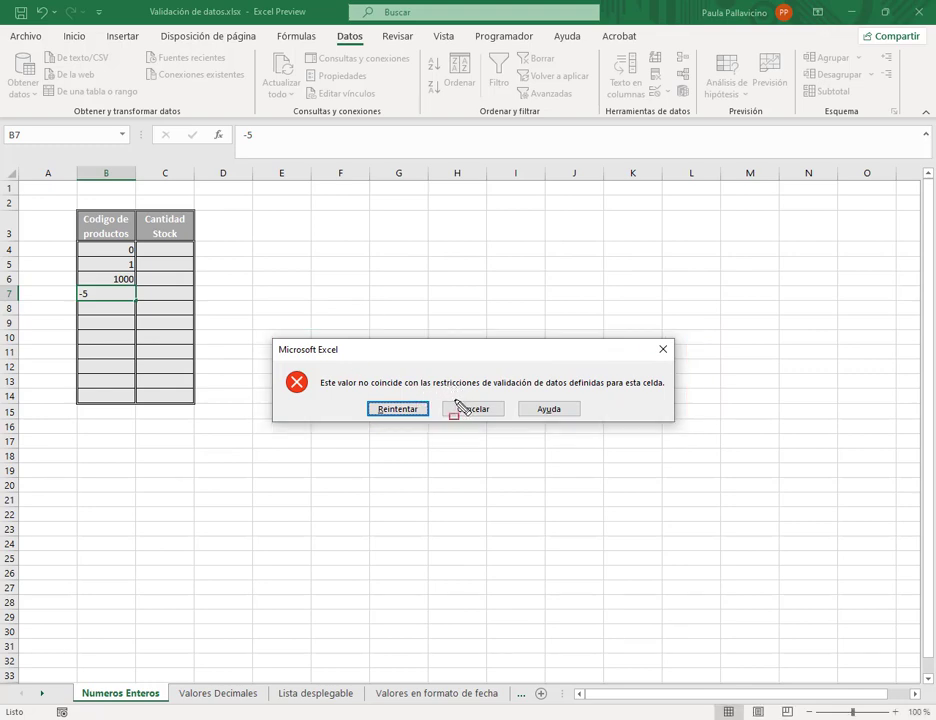
pyautogui.click(473, 409)
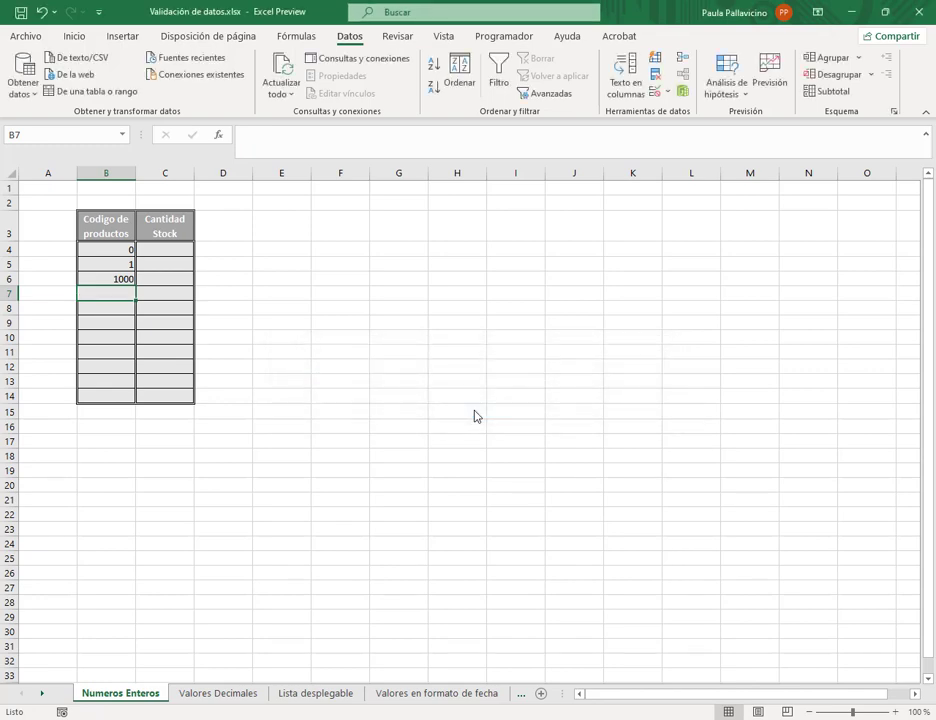
pyautogui.moveTo(115, 249); pyautogui.dragTo(113, 395)
# - Add an error alert titled ERROR reading 'No se aceptan valores negativos' to the B4:B14 rule
pyautogui.click(663, 93)
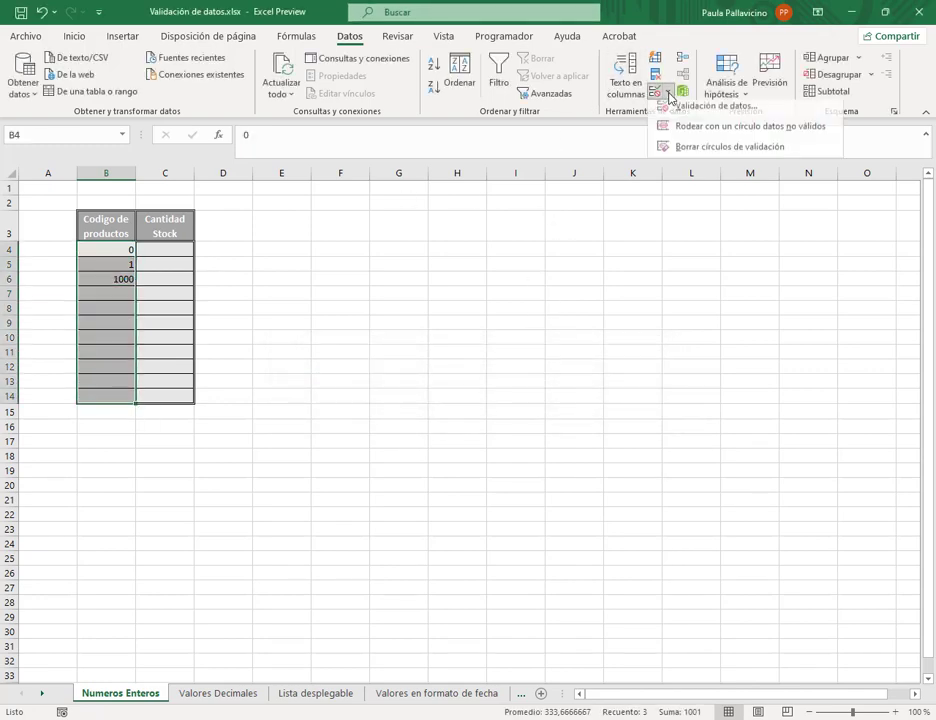
pyautogui.click(665, 109)
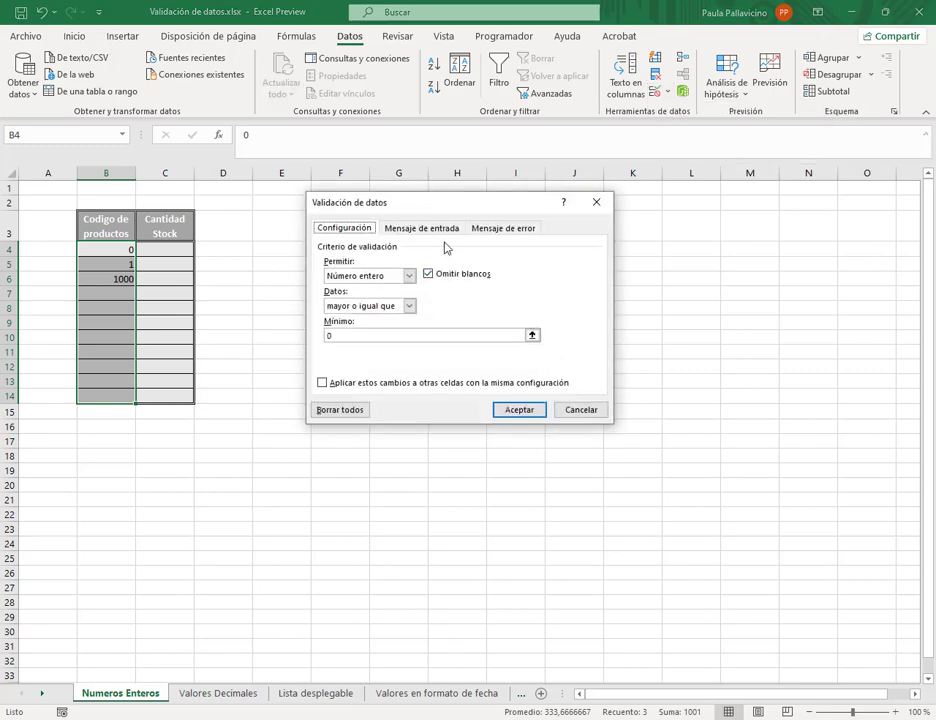
pyautogui.click(499, 229)
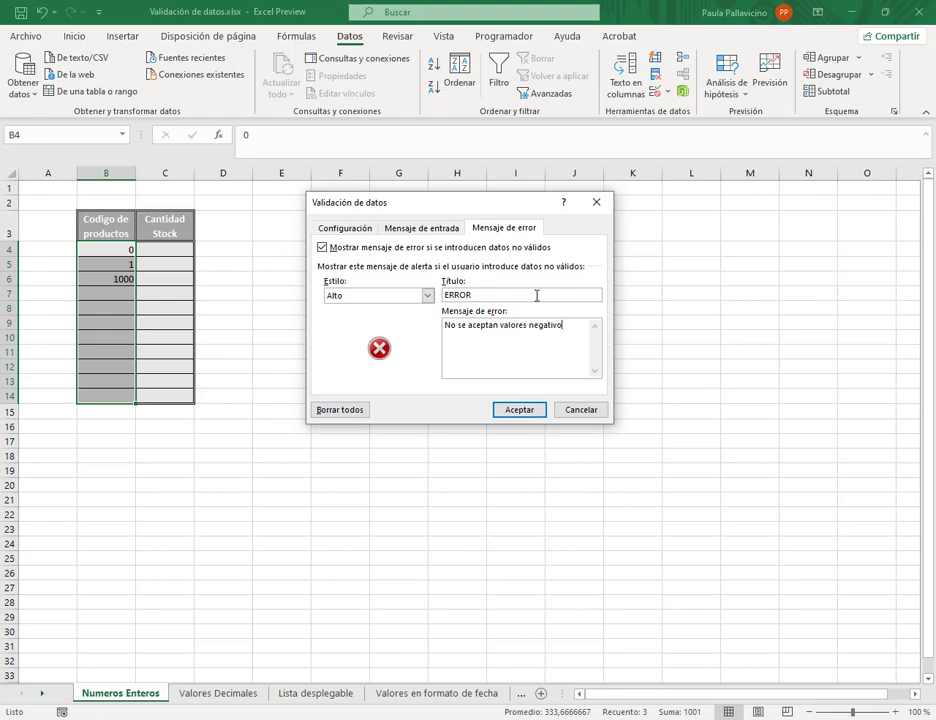
pyautogui.click(516, 411)
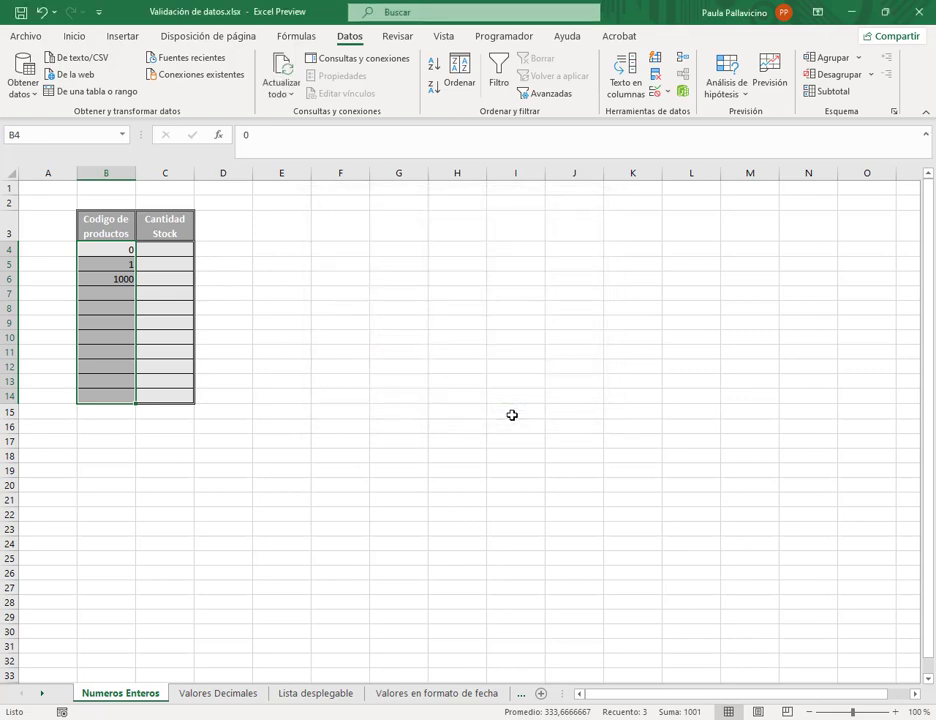
pyautogui.click(120, 292)
pyautogui.write('-5')
pyautogui.press('Return')
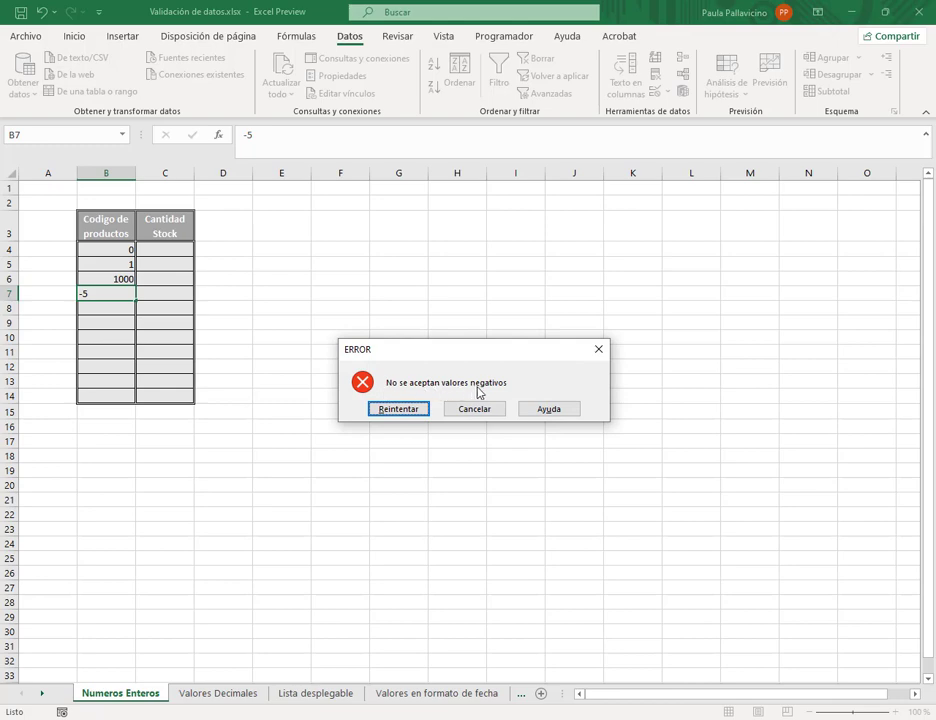
pyautogui.click(405, 410)
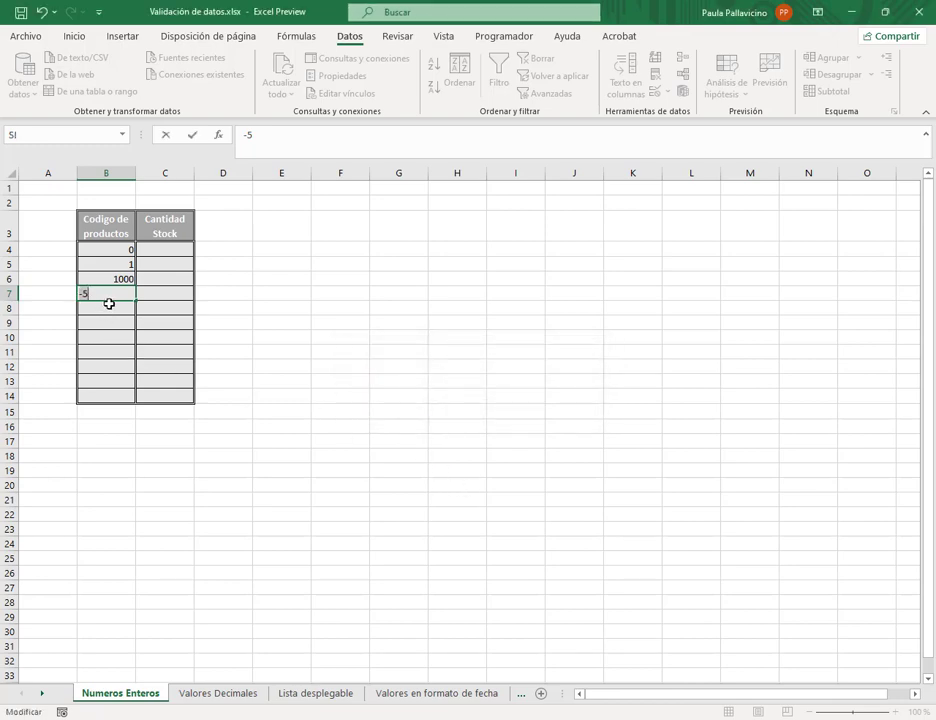
pyautogui.press('Return')
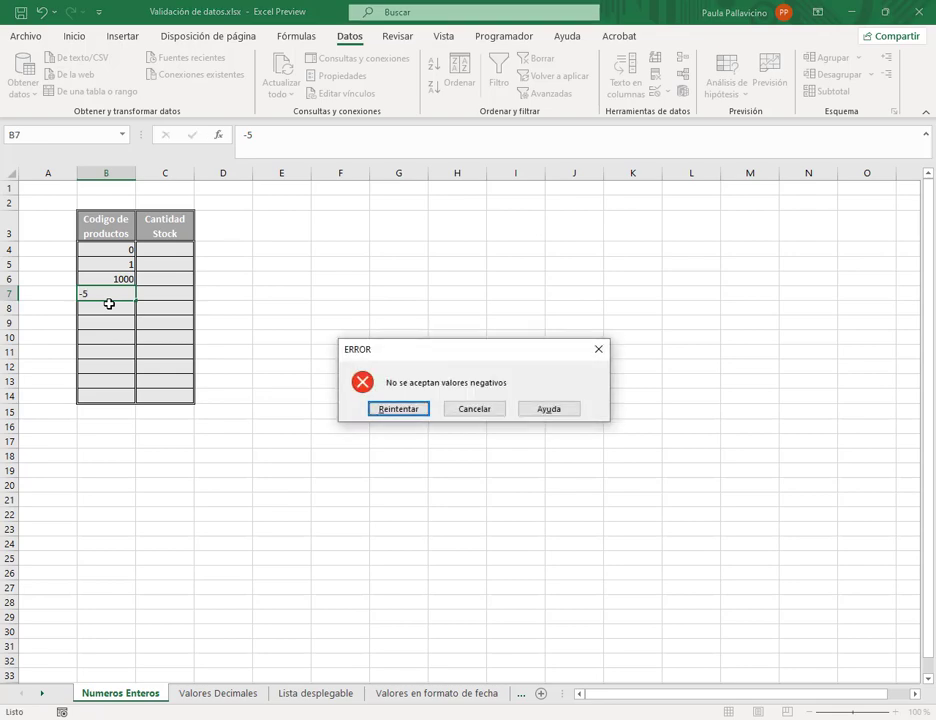
pyautogui.click(490, 410)
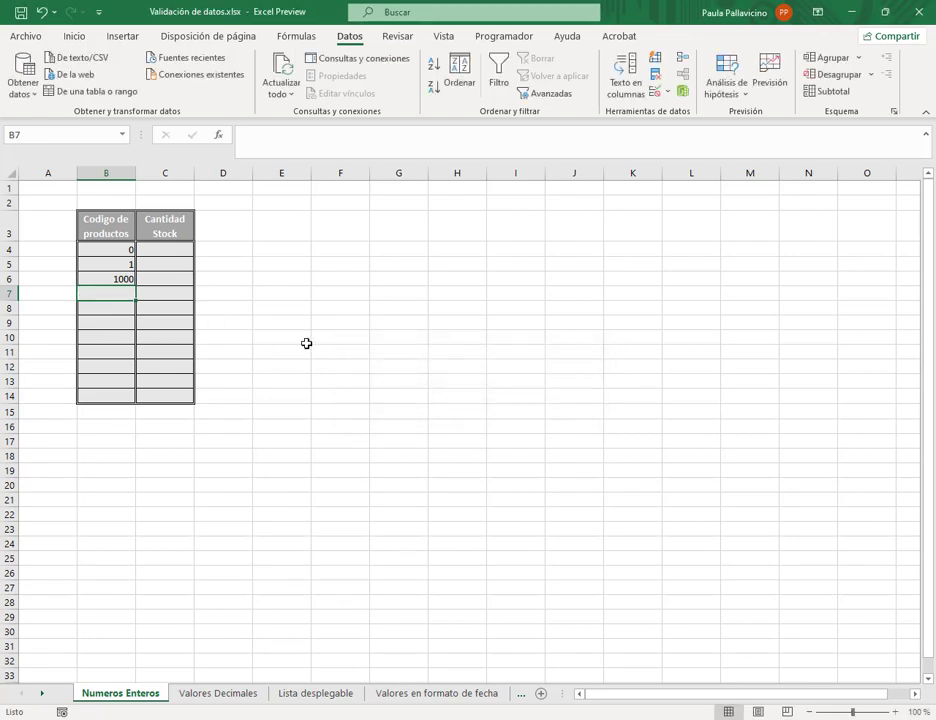
pyautogui.moveTo(128, 249); pyautogui.dragTo(126, 397)
# - Switch the product code error alert style from Alto to Advertencia and confirm
pyautogui.click(664, 93)
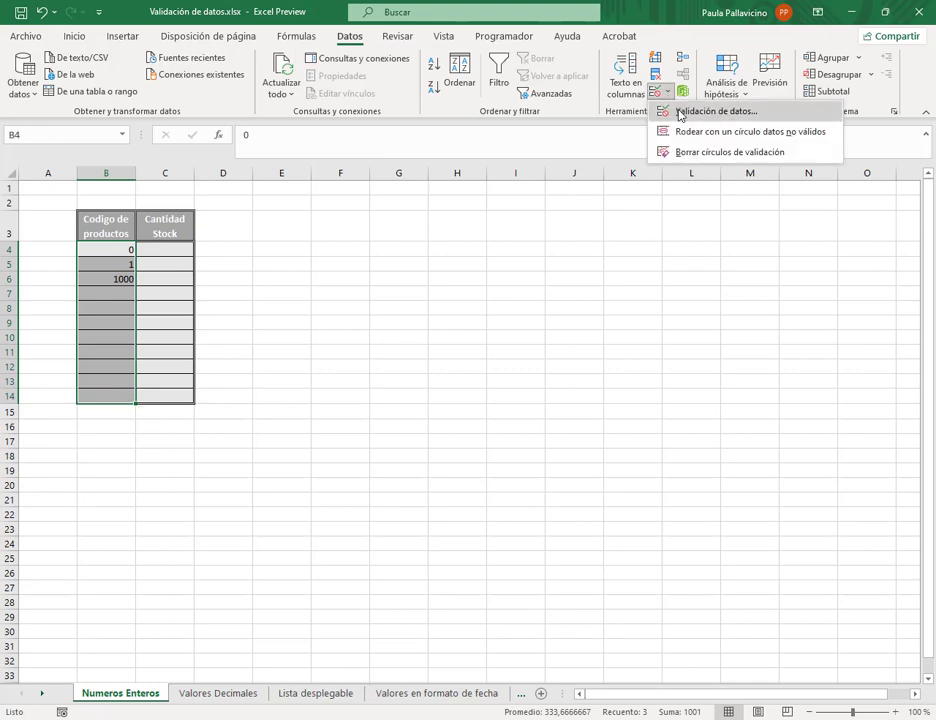
pyautogui.click(677, 114)
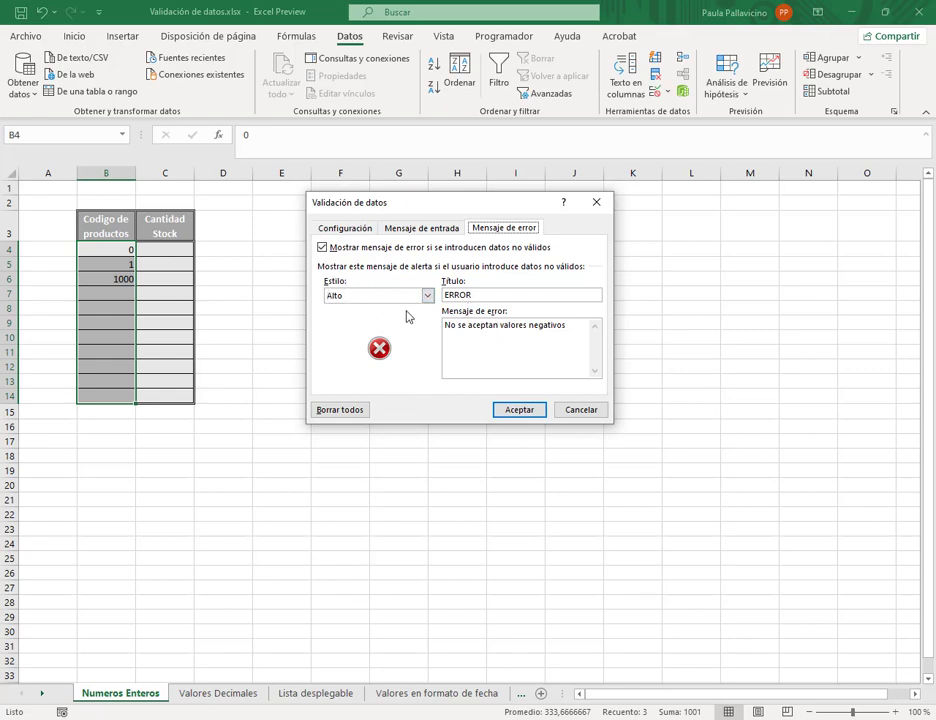
pyautogui.click(427, 296)
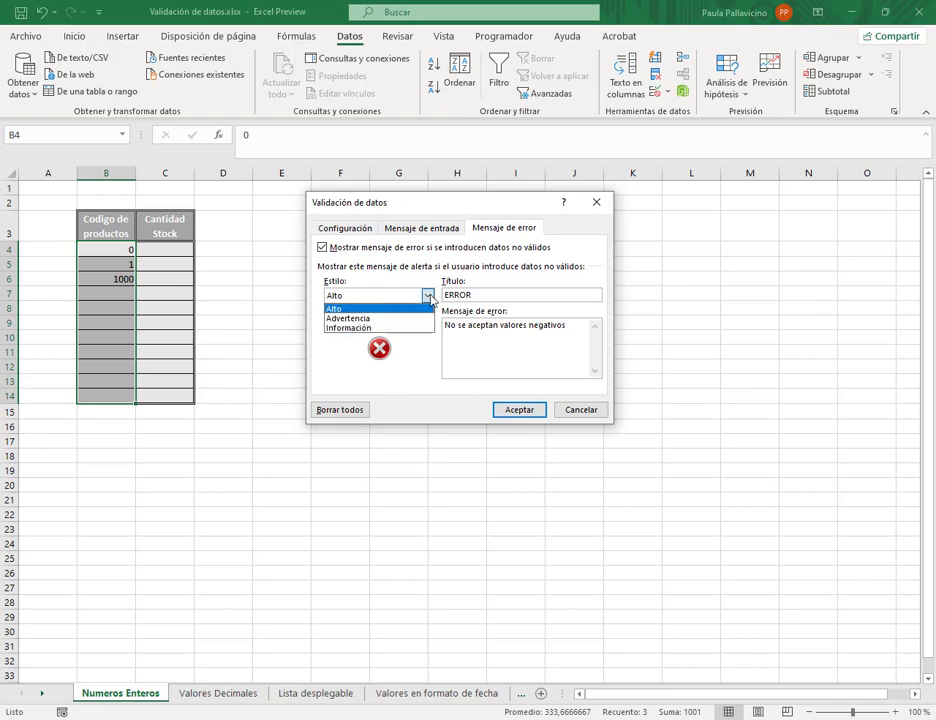
pyautogui.click(358, 318)
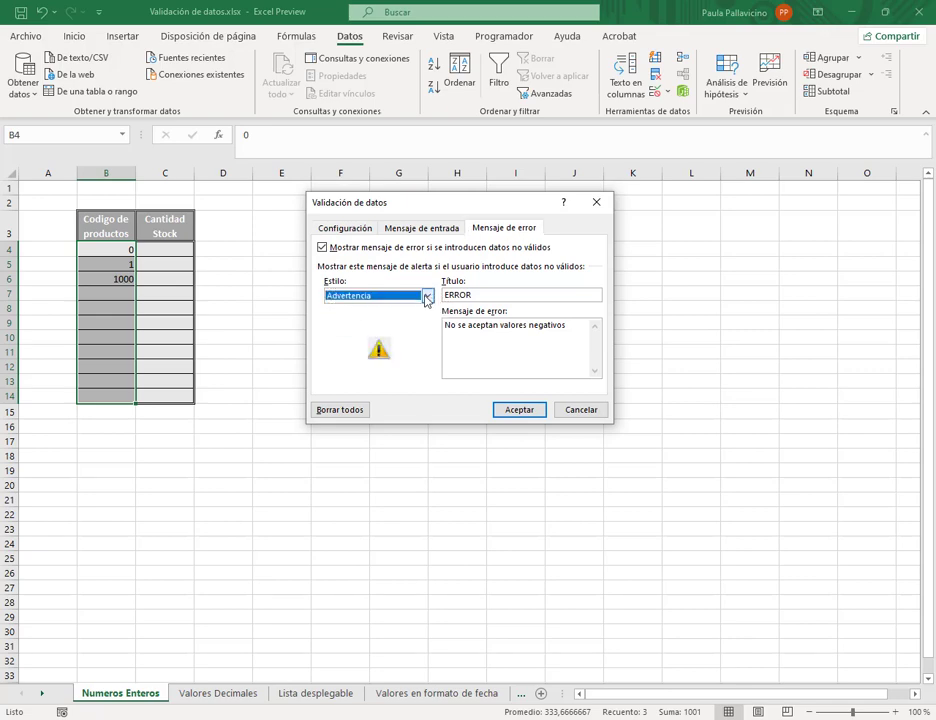
pyautogui.click(427, 296)
pyautogui.click(368, 328)
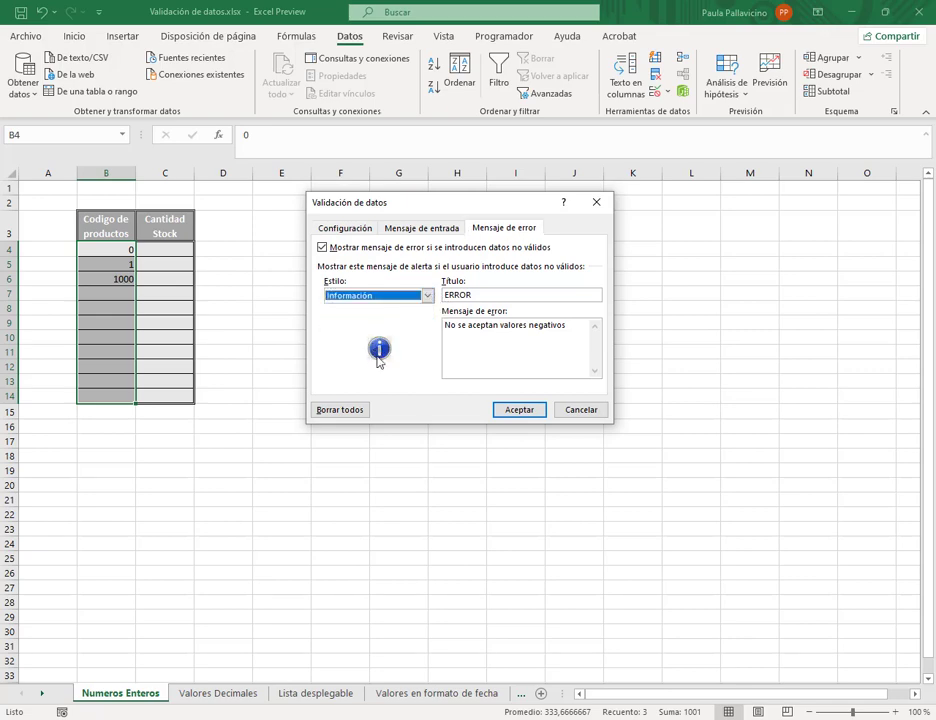
pyautogui.click(427, 296)
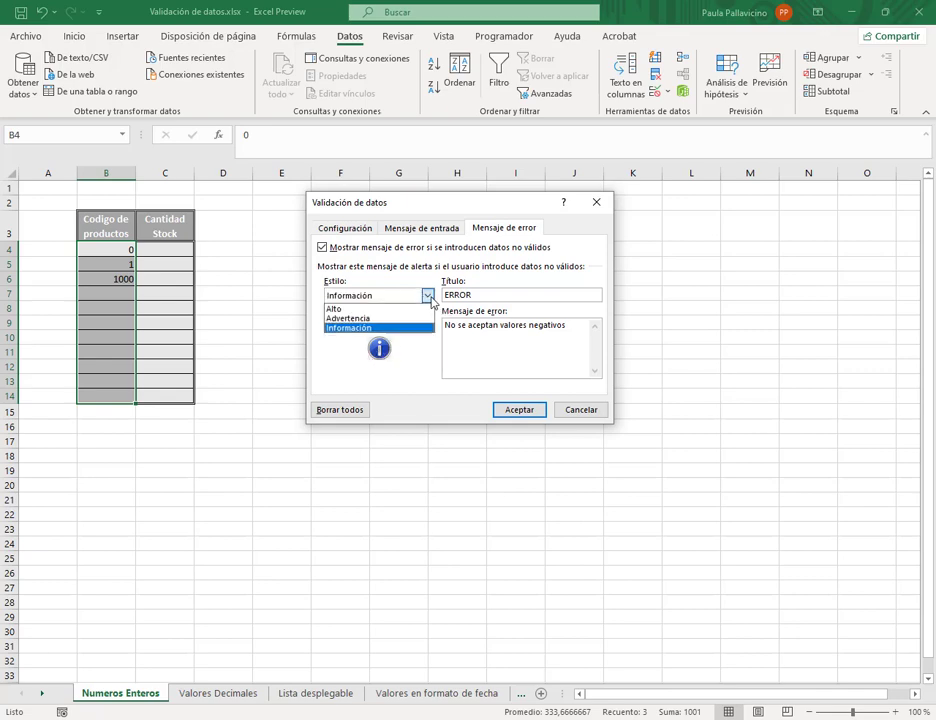
pyautogui.click(388, 319)
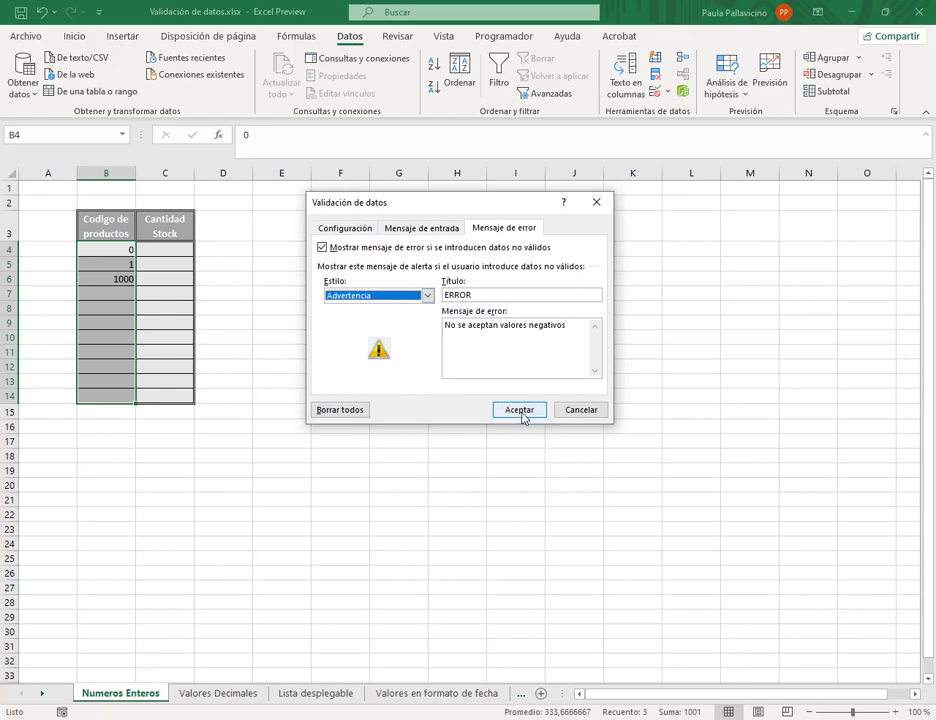
pyautogui.click(521, 411)
pyautogui.click(104, 294)
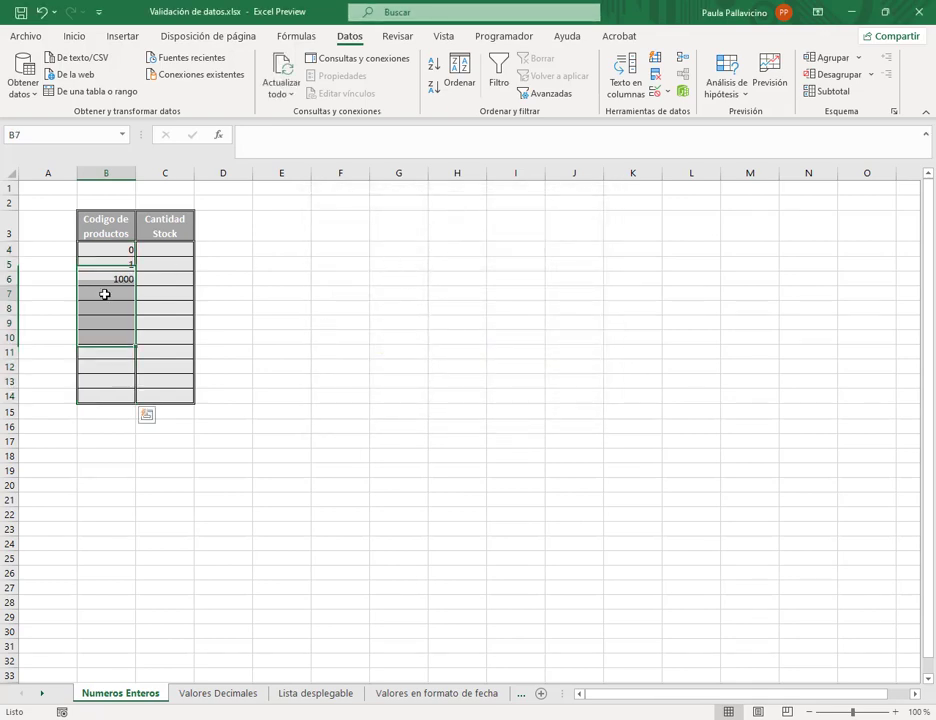
# - Enter -5 in B7 and choose Sí on the ERROR warning to keep it
pyautogui.write('-5')
pyautogui.press('Return')
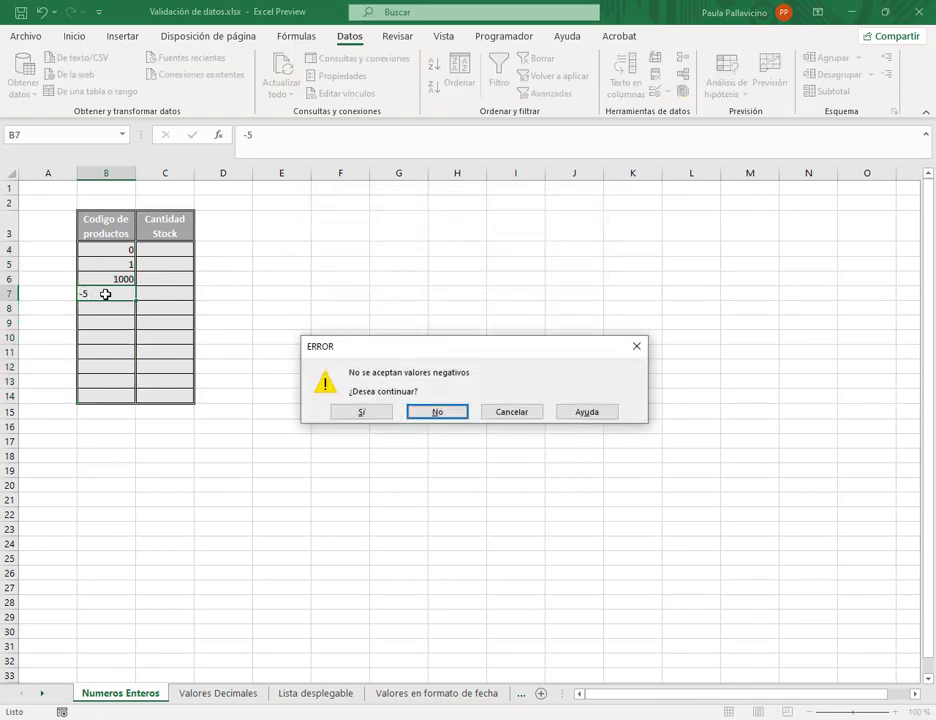
pyautogui.moveTo(458, 348); pyautogui.dragTo(466, 316)
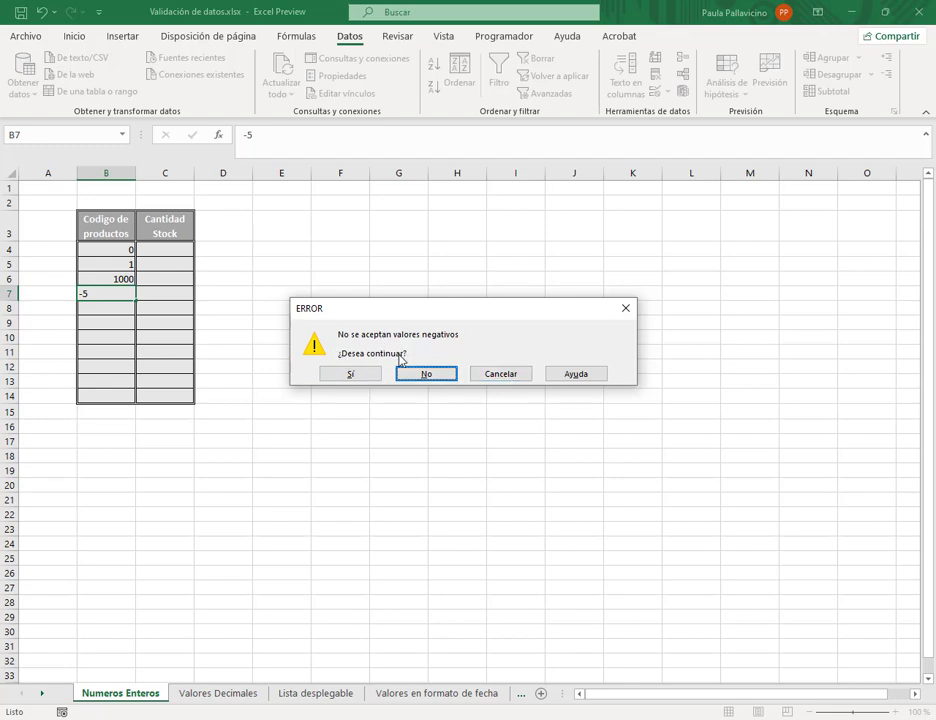
pyautogui.click(362, 378)
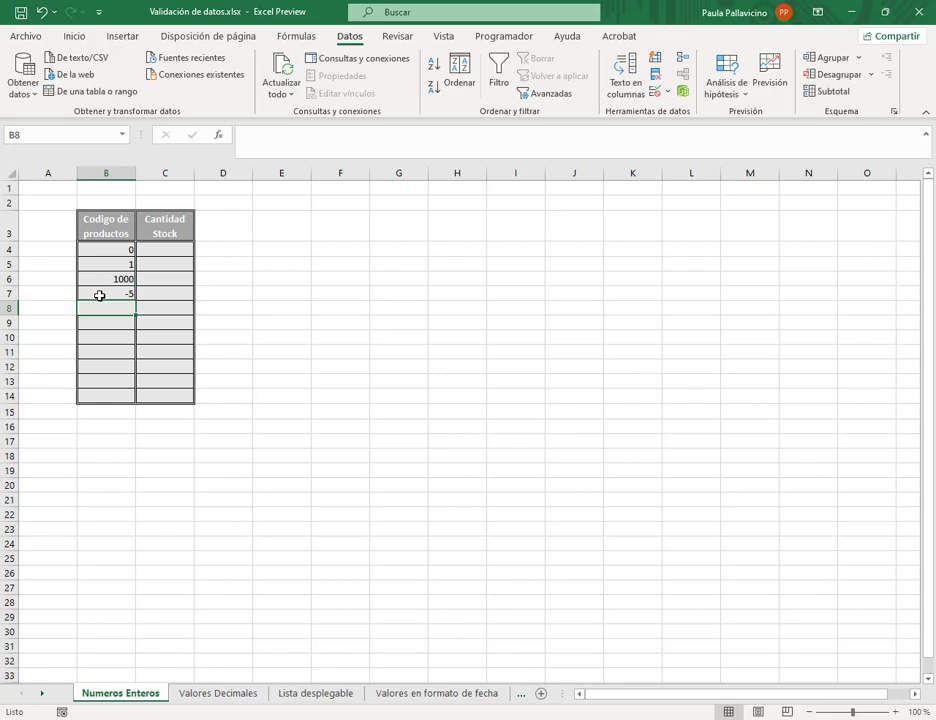
pyautogui.moveTo(98, 249); pyautogui.dragTo(113, 398)
pyautogui.click(118, 293)
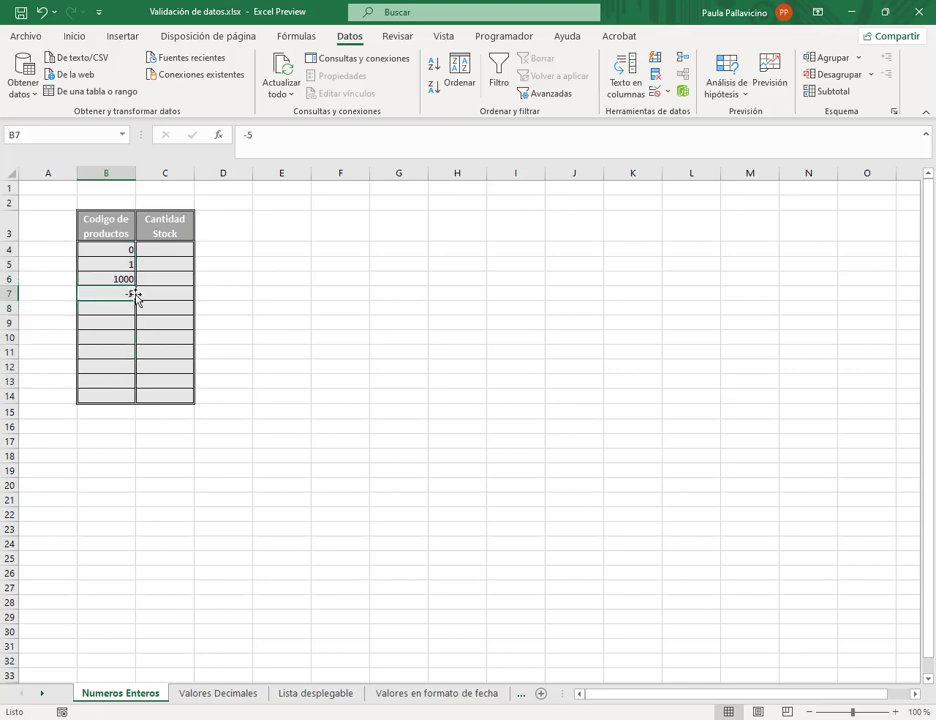
# - Review the validation settings unchanged, then enter -3 in B8 and accept it past the warning
pyautogui.click(665, 92)
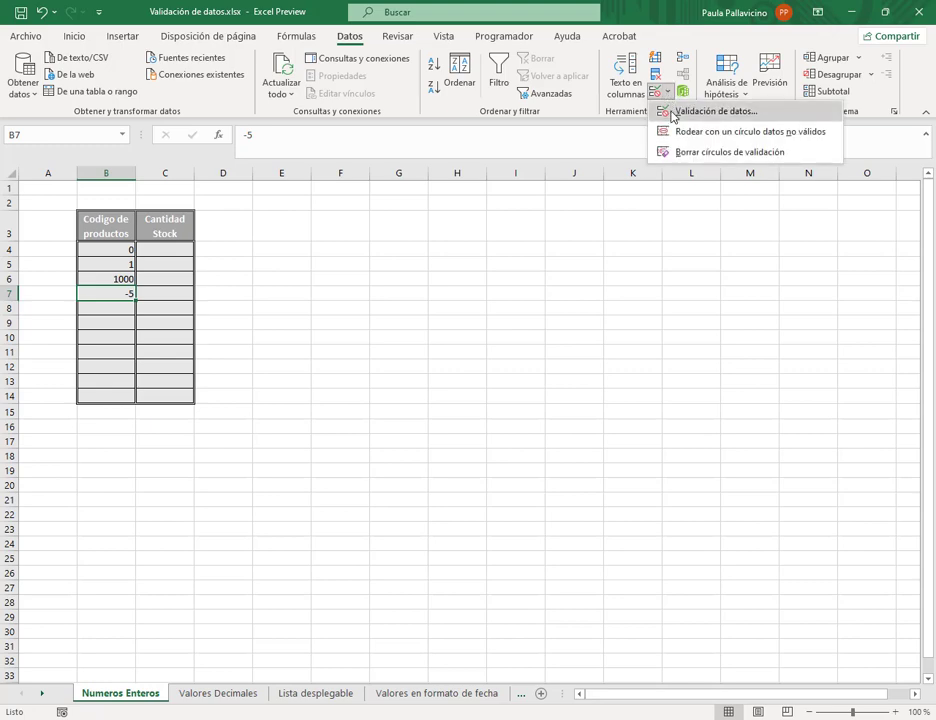
pyautogui.click(673, 117)
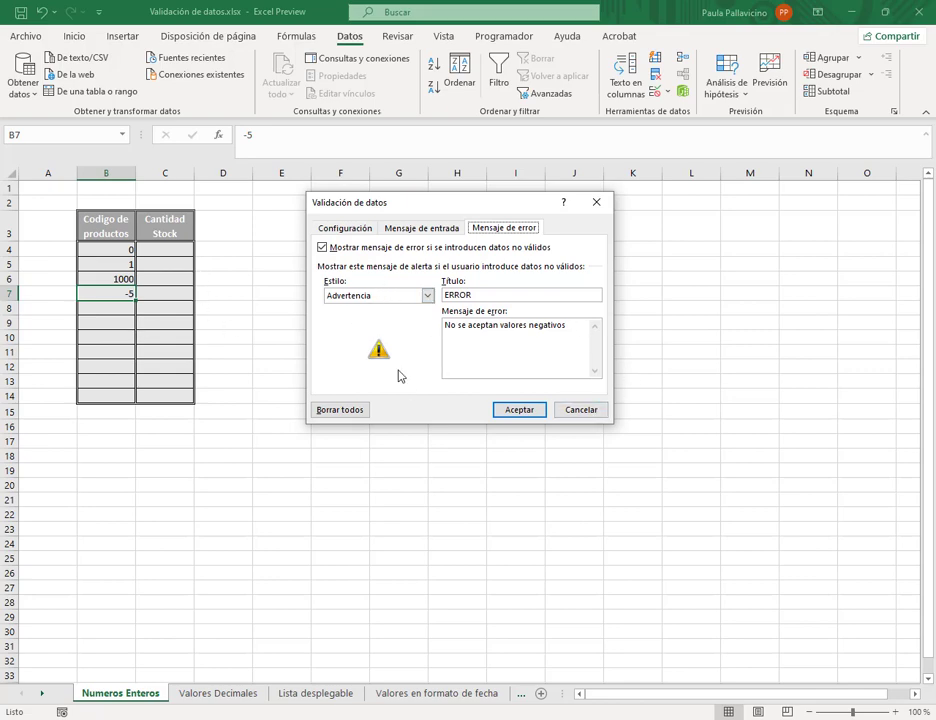
pyautogui.click(589, 410)
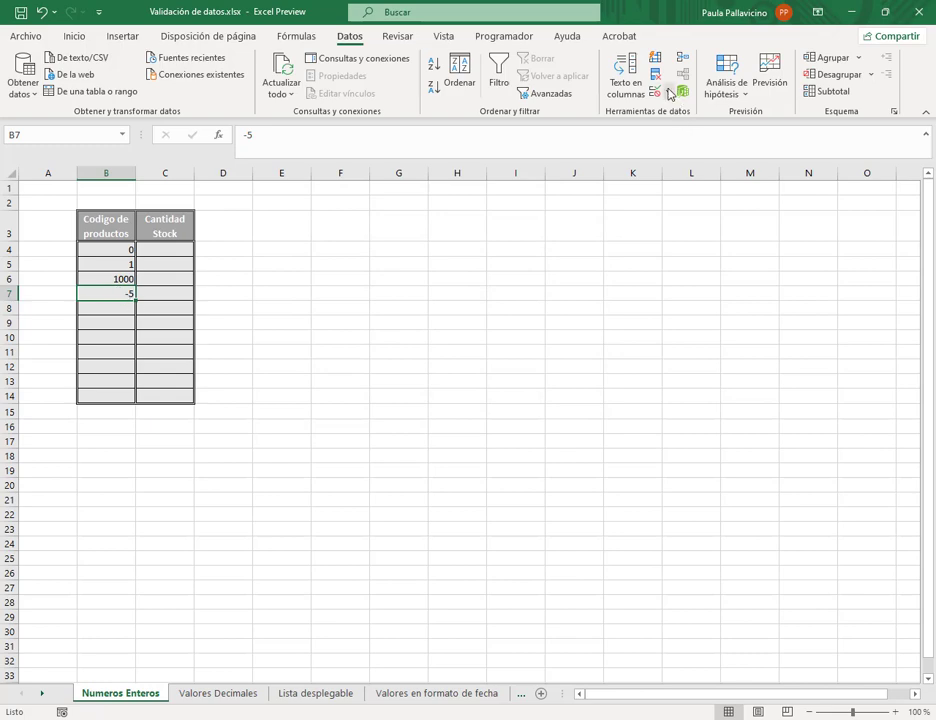
pyautogui.click(117, 309)
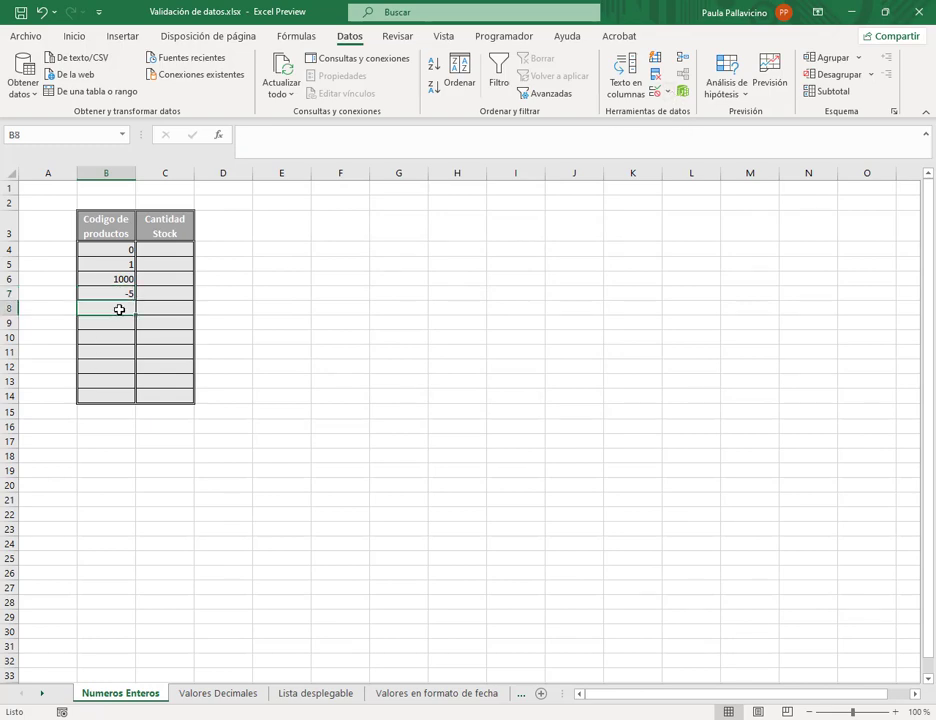
pyautogui.write('-3')
pyautogui.press('Return')
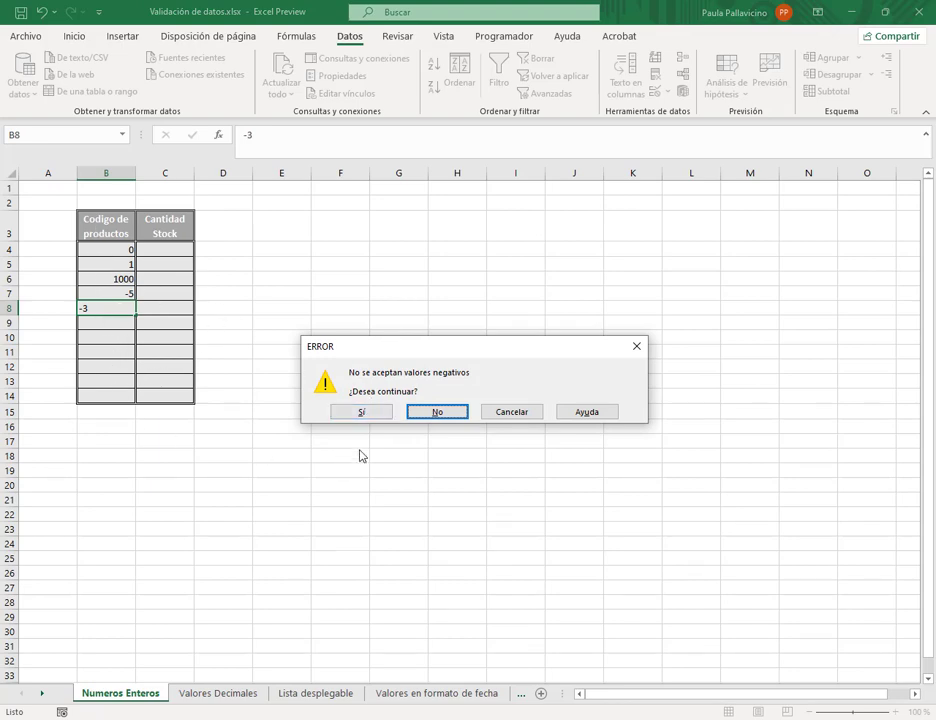
pyautogui.click(372, 416)
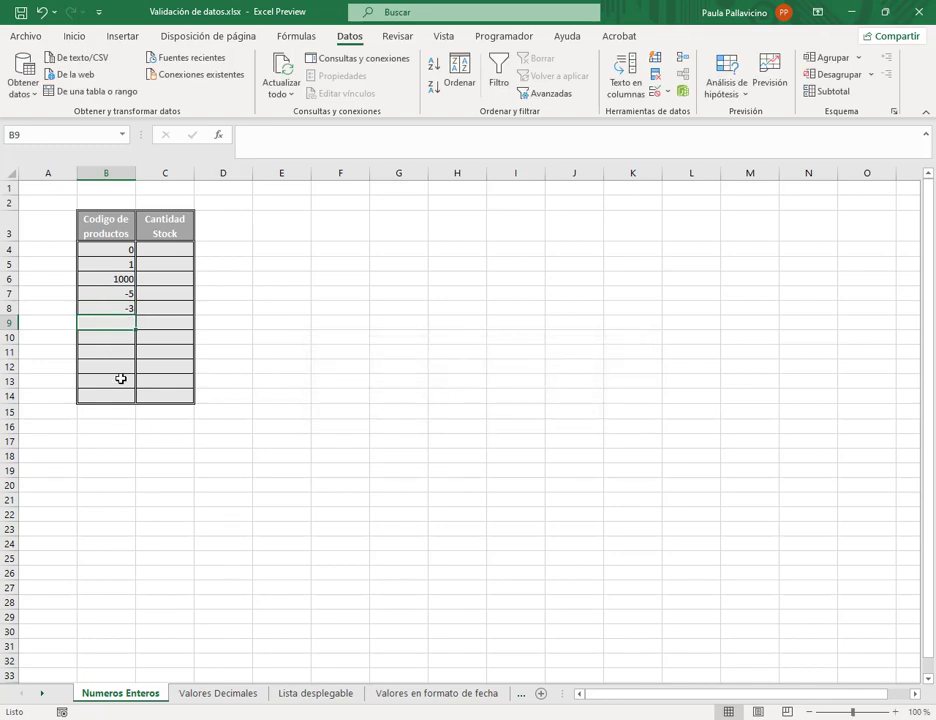
pyautogui.moveTo(90, 249); pyautogui.dragTo(117, 396)
# - Switch the Codigo de productos validation error alert style from warning to Información
pyautogui.click(667, 92)
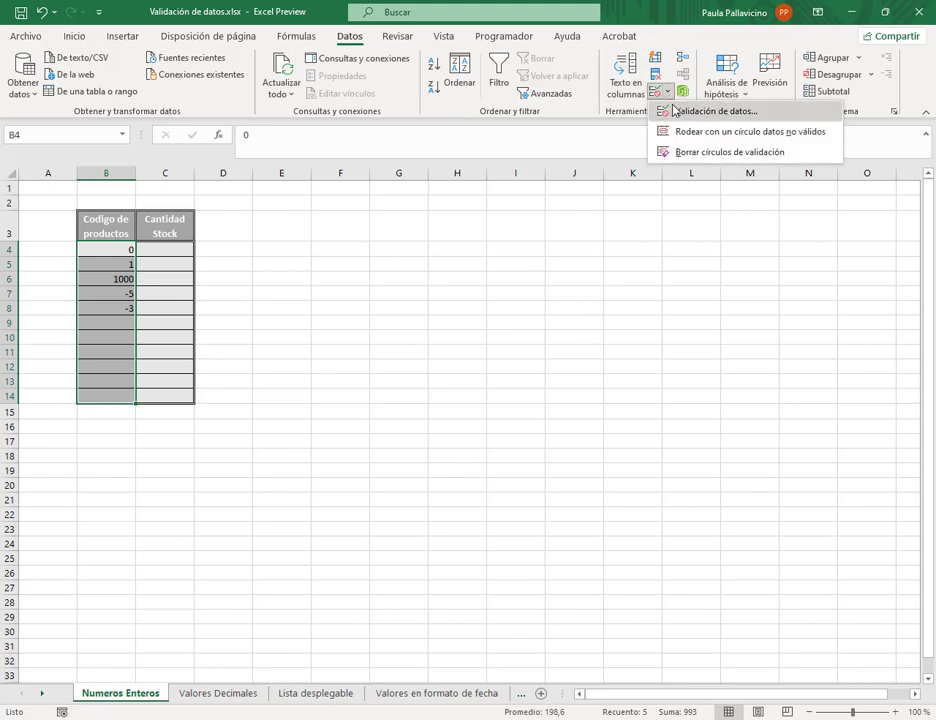
pyautogui.click(690, 111)
pyautogui.click(427, 295)
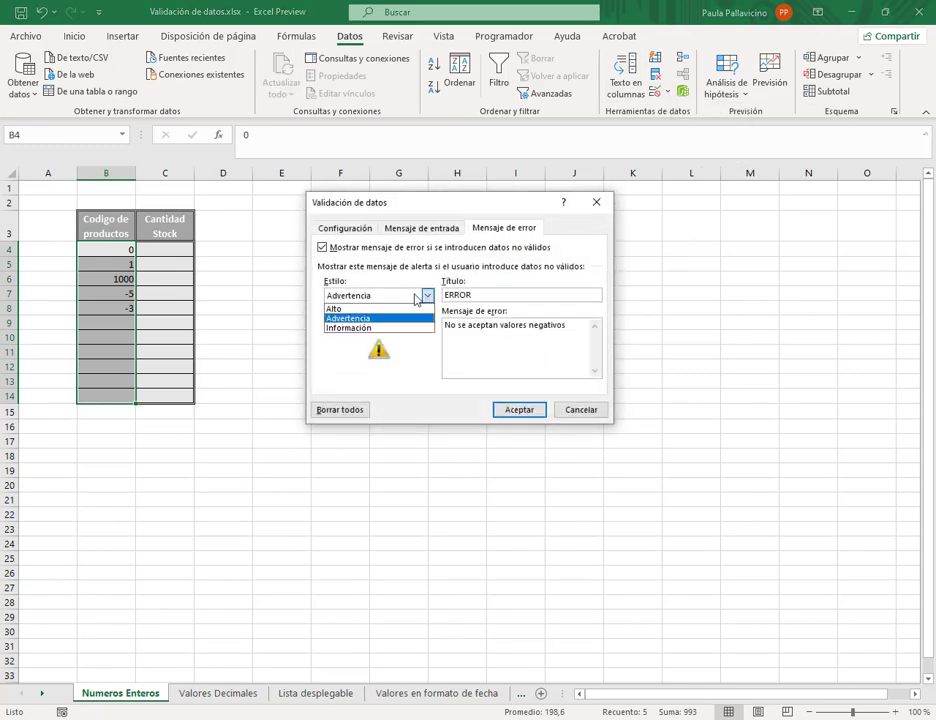
pyautogui.click(361, 328)
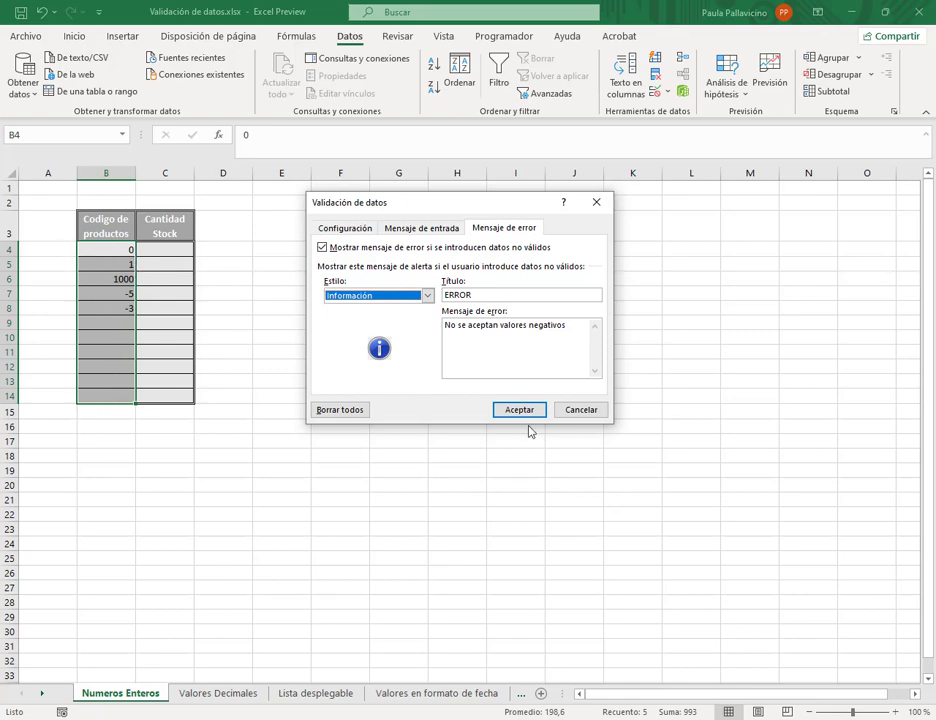
pyautogui.click(428, 296)
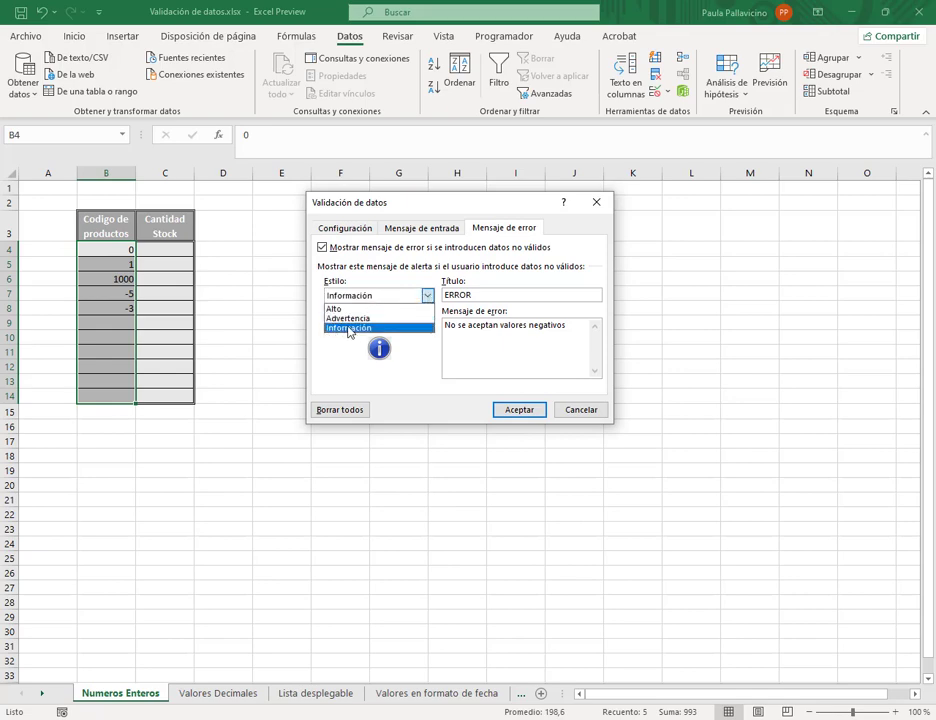
pyautogui.click(362, 329)
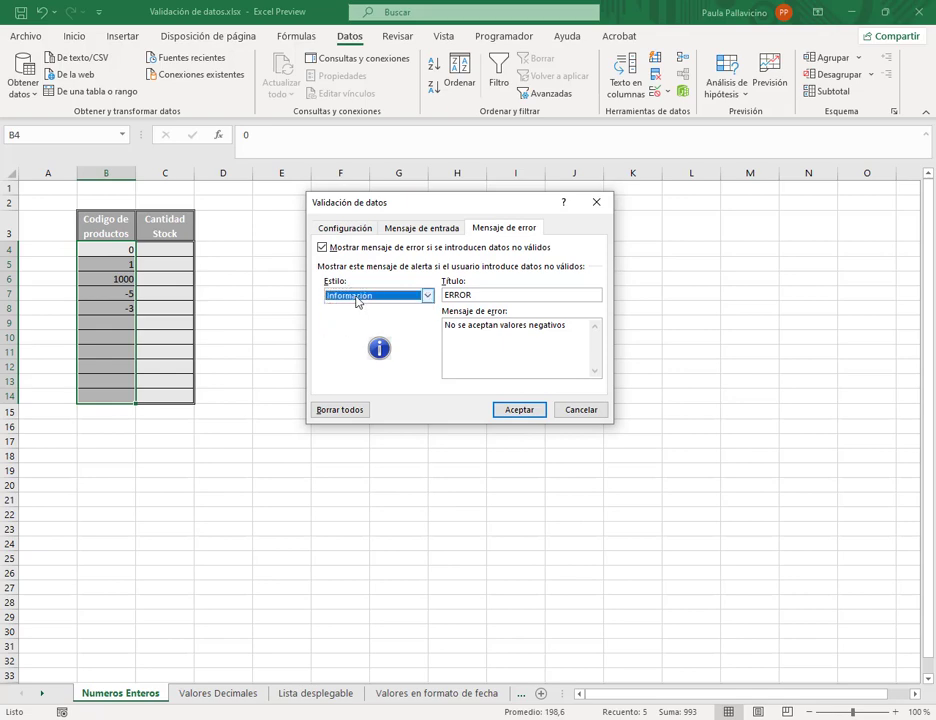
pyautogui.click(517, 411)
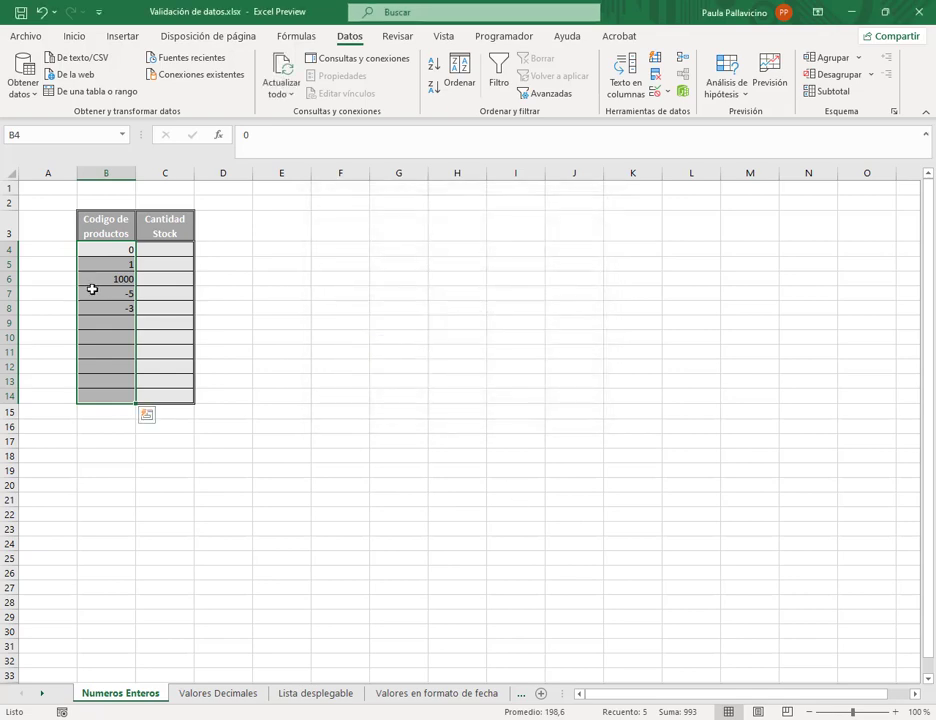
# - Clear the -5 and -3 entries in B7:B8, then test -10 in B7 and cancel it
pyautogui.moveTo(121, 292); pyautogui.dragTo(121, 307)
pyautogui.press('Delete')
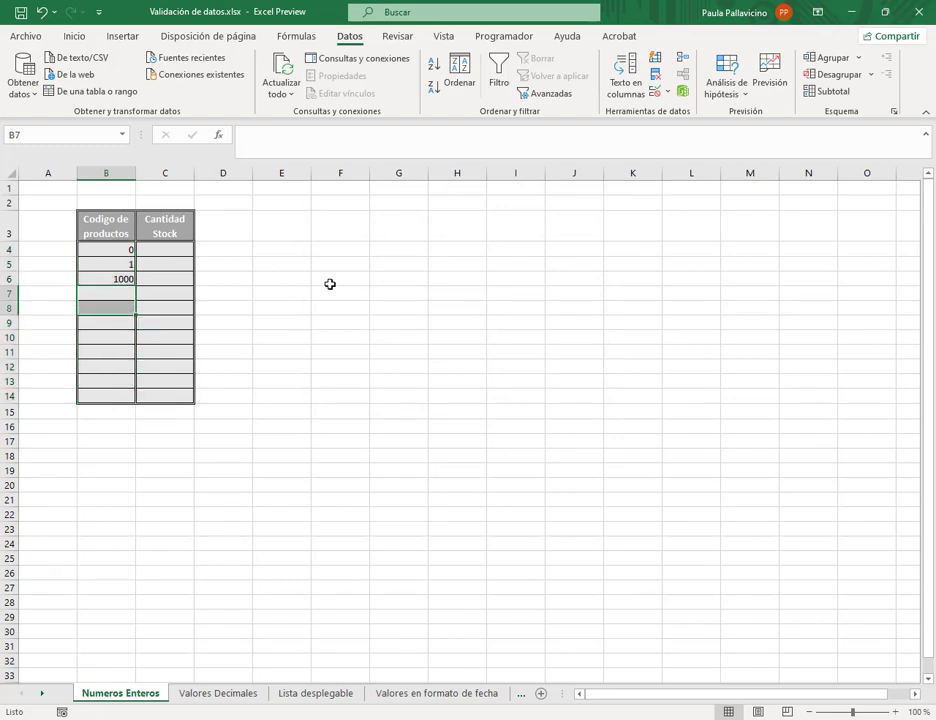
pyautogui.hotkey('shift', 'Up')
pyautogui.write('-10')
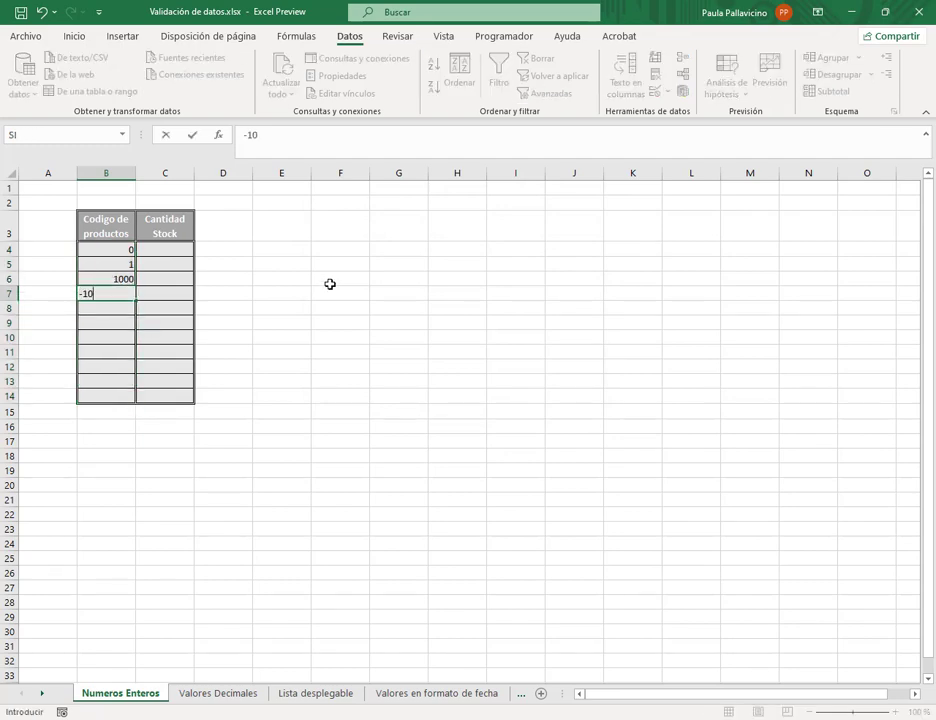
pyautogui.press('Return')
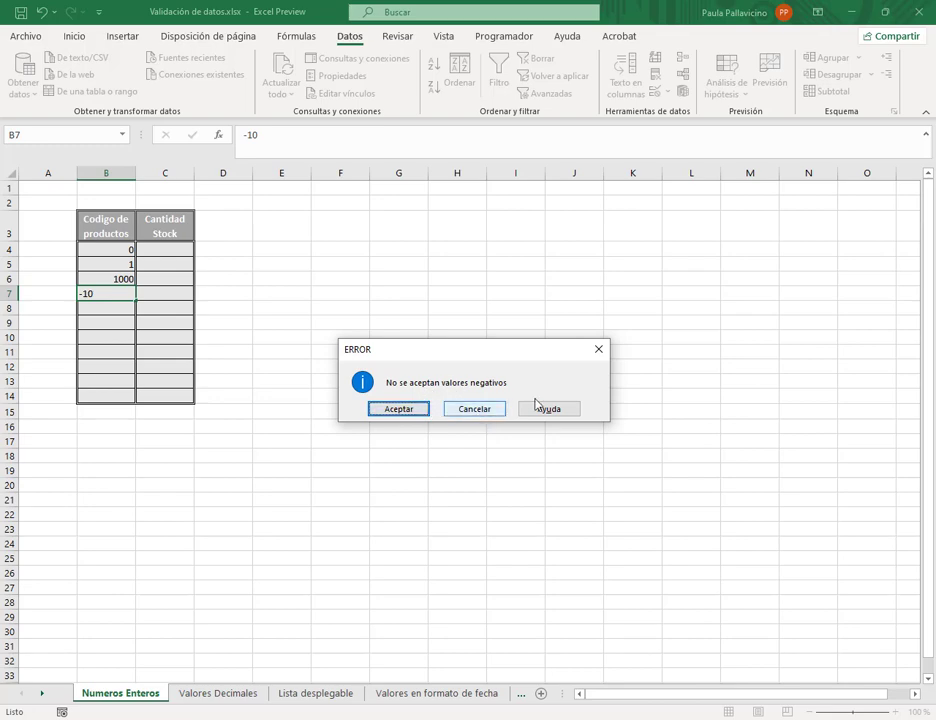
pyautogui.click(472, 409)
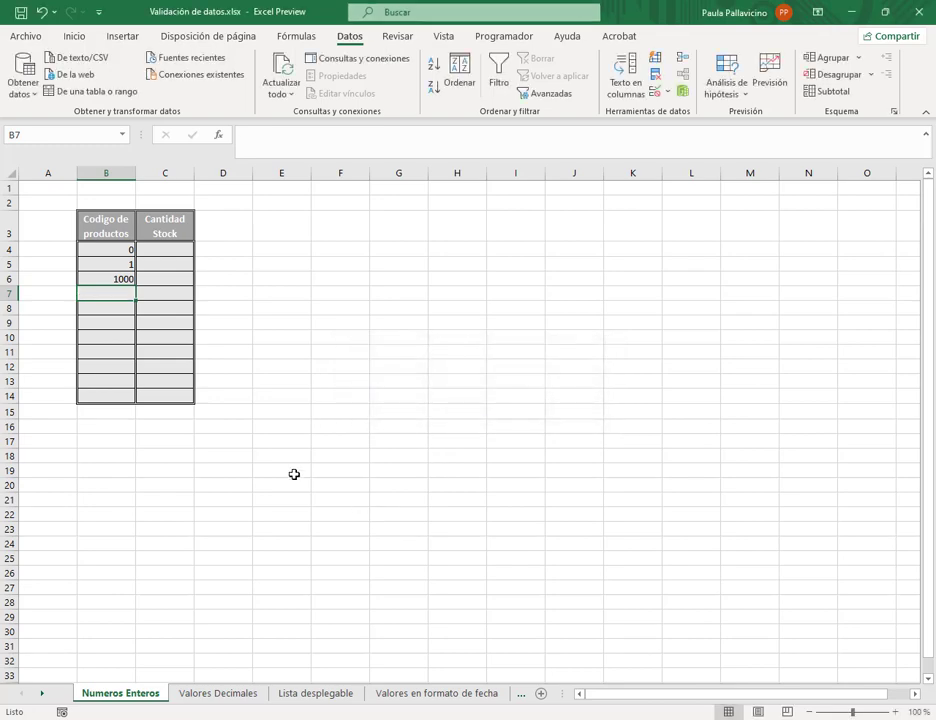
# - Accept -15 at the Información alert, then delete it from B7 and reselect B4:B14
pyautogui.write('-15')
pyautogui.press('Return')
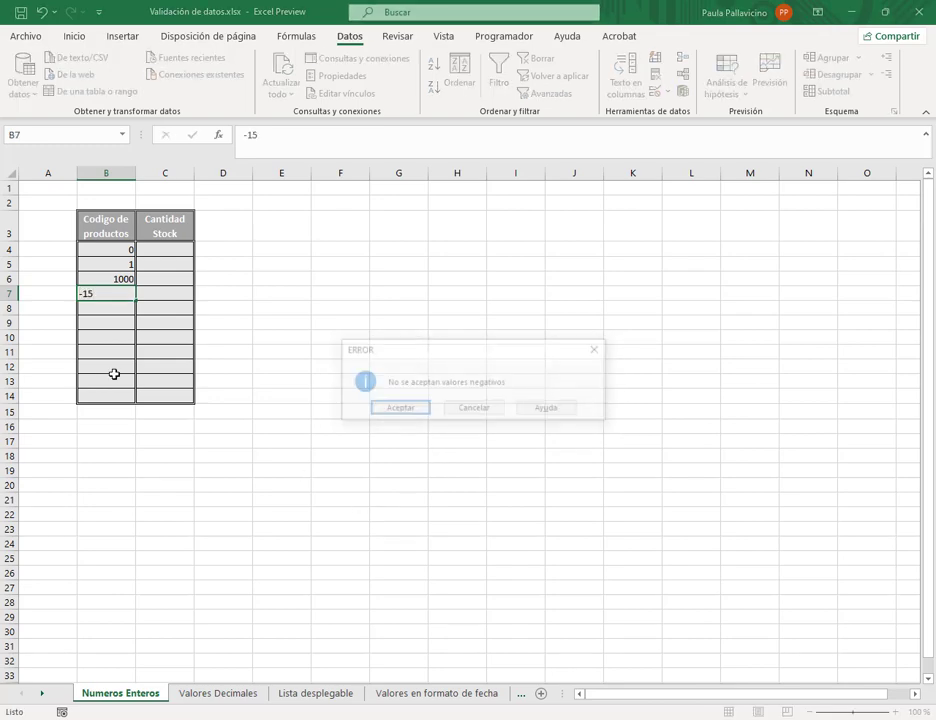
pyautogui.click(420, 410)
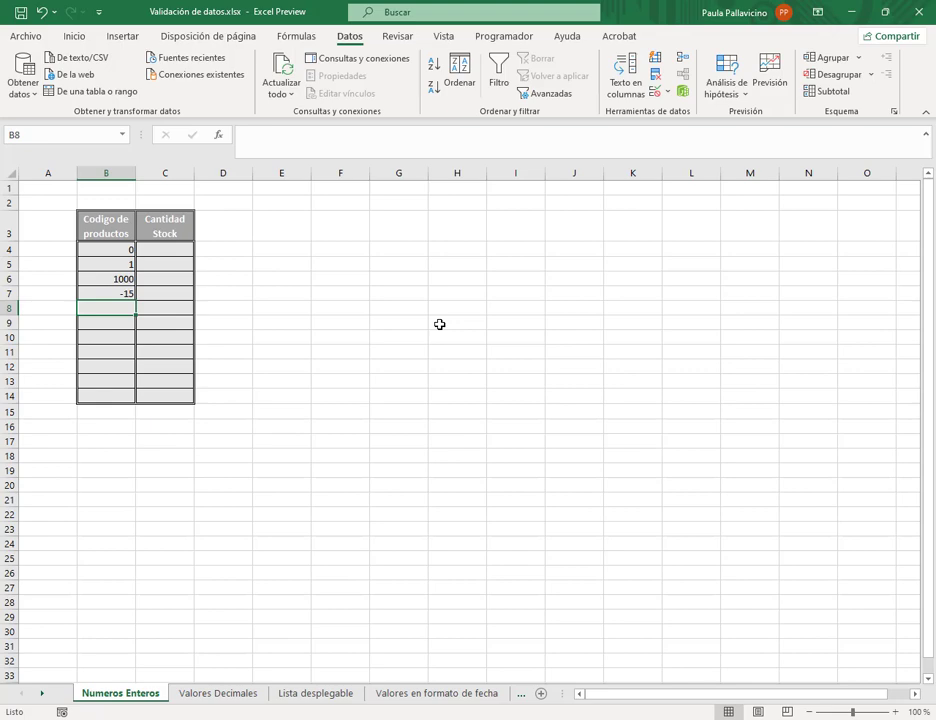
pyautogui.press('Up')
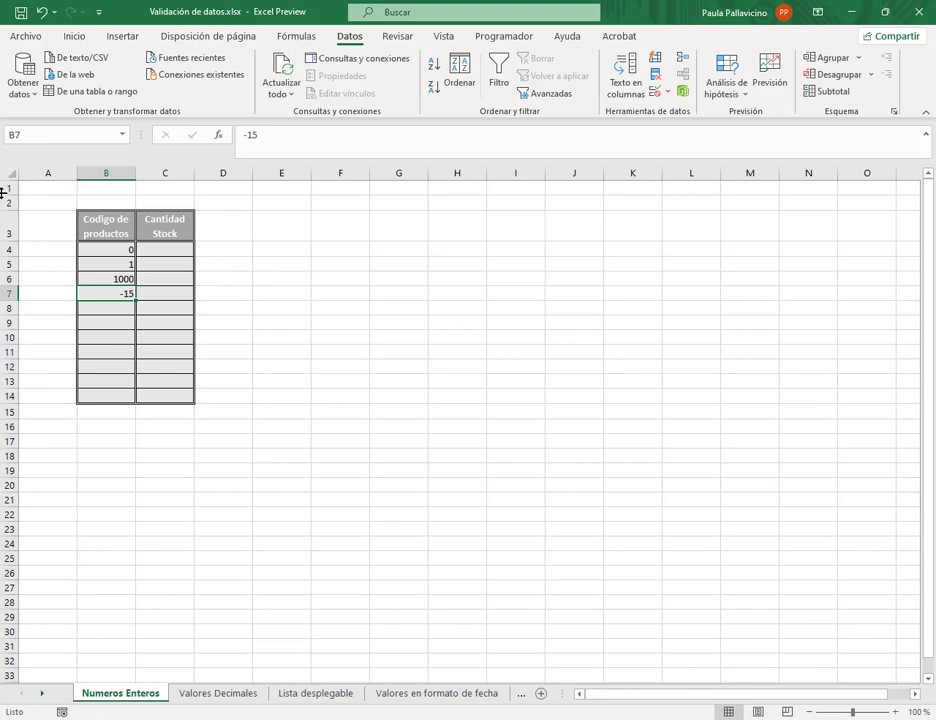
pyautogui.press('Delete')
pyautogui.moveTo(128, 252); pyautogui.dragTo(119, 396)
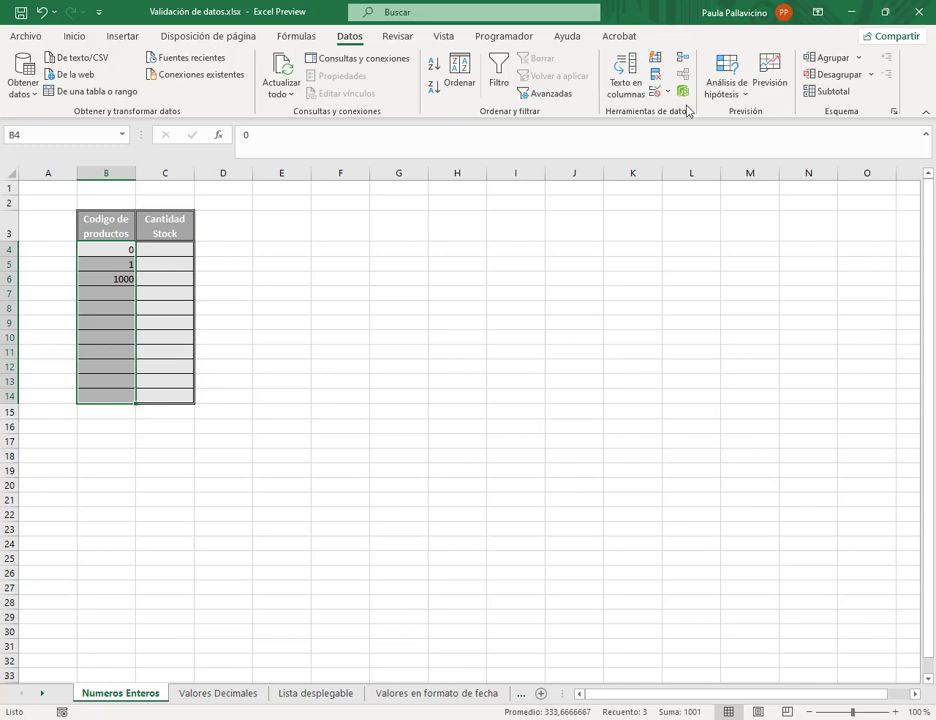
# - Set the Codigo de productos error alert style back to Alto, keeping the ERROR title and message
pyautogui.click(659, 92)
pyautogui.click(690, 109)
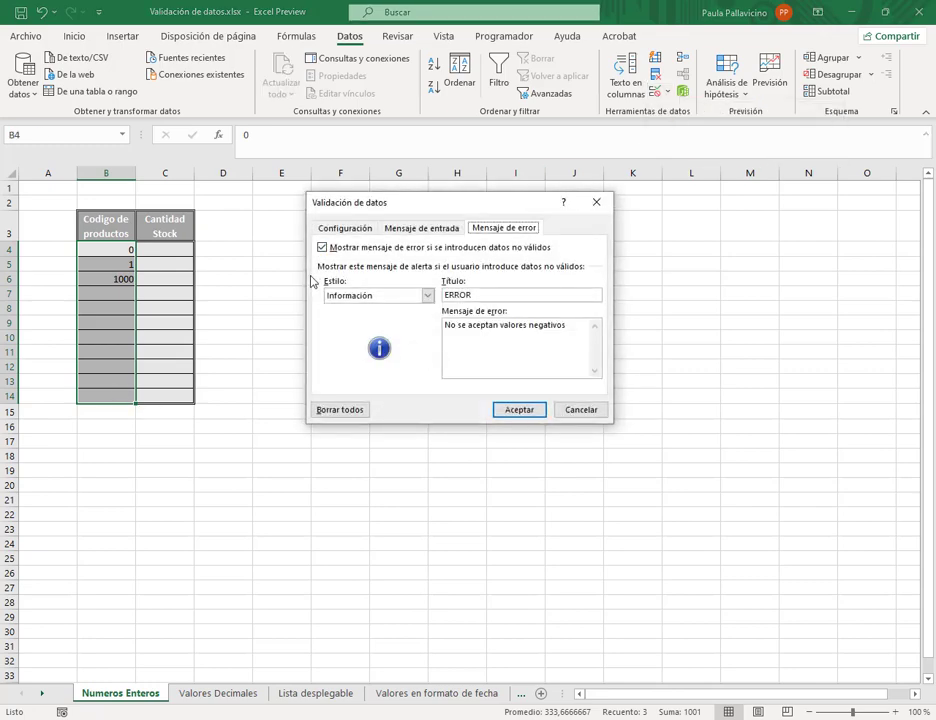
pyautogui.click(426, 296)
pyautogui.click(339, 310)
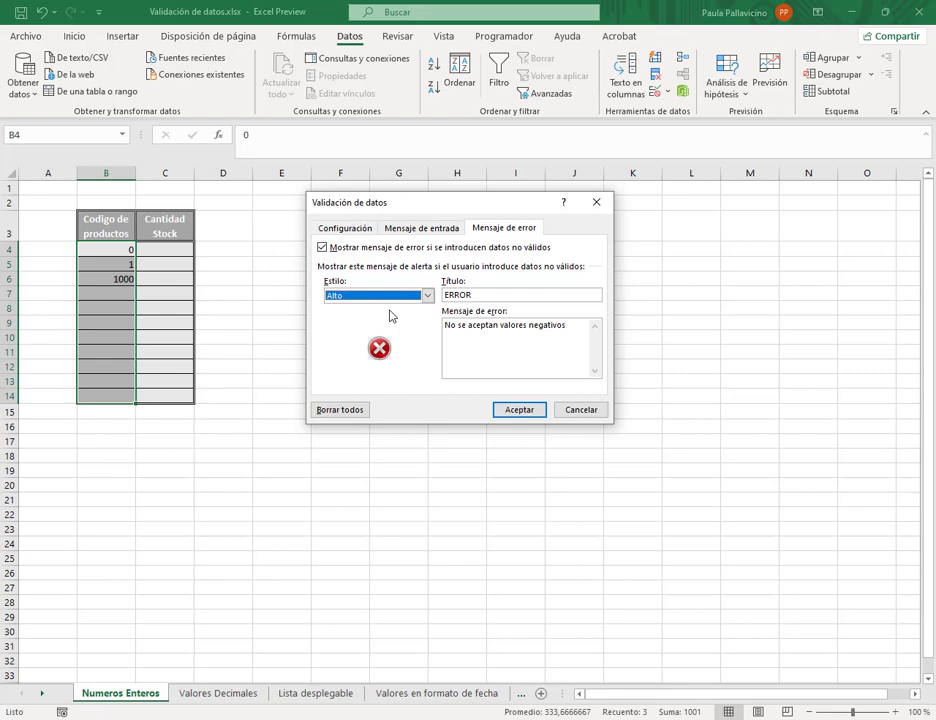
pyautogui.moveTo(580, 330); pyautogui.dragTo(446, 330)
pyautogui.click(500, 330)
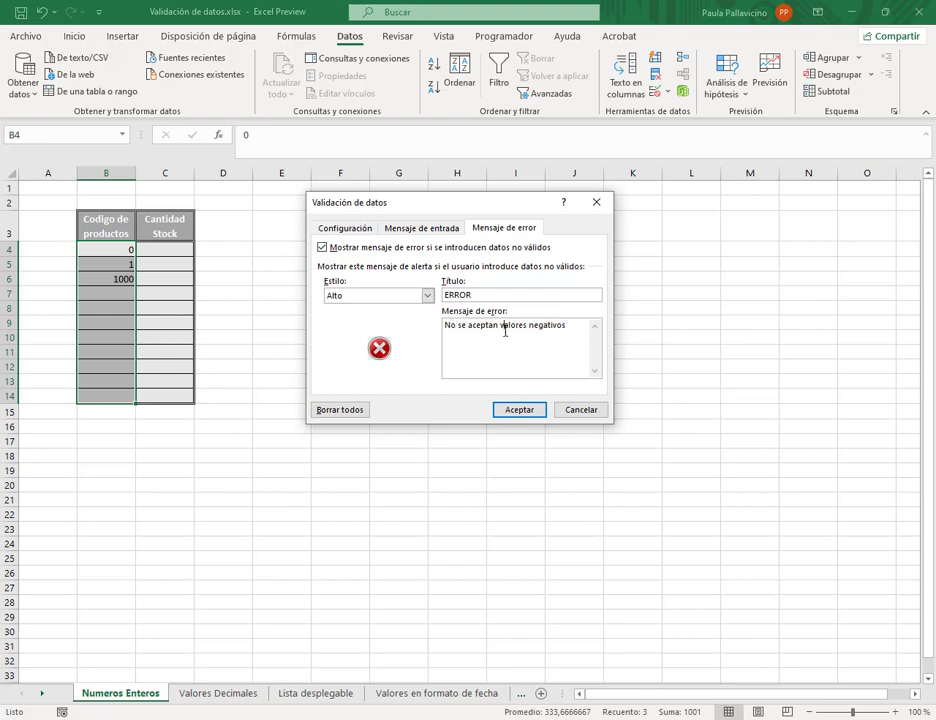
pyautogui.click(427, 295)
pyautogui.click(379, 308)
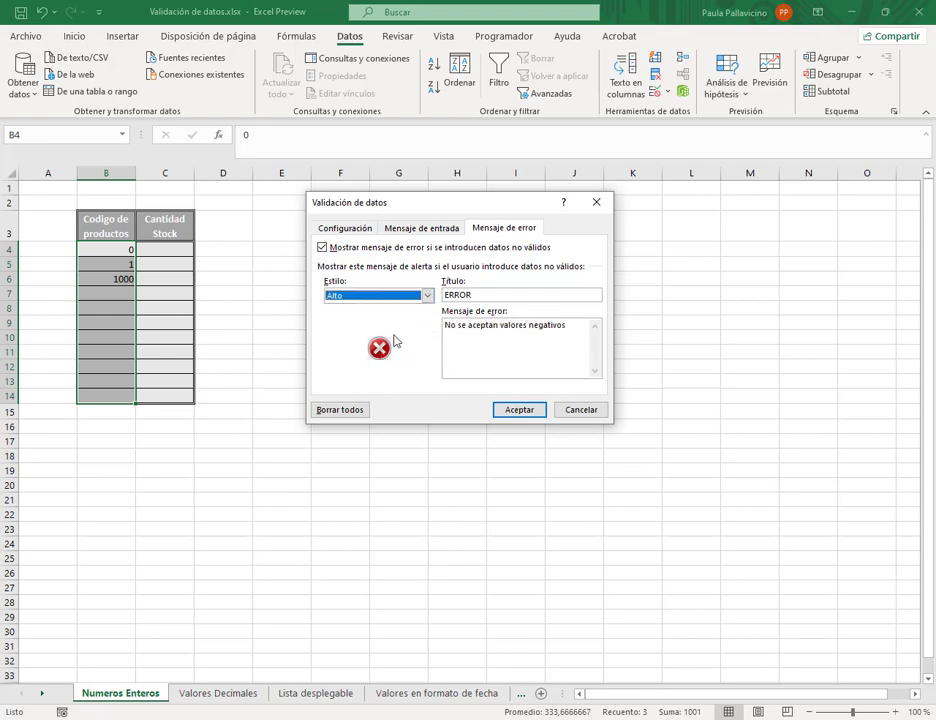
pyautogui.click(539, 413)
pyautogui.click(118, 295)
pyautogui.click(118, 295)
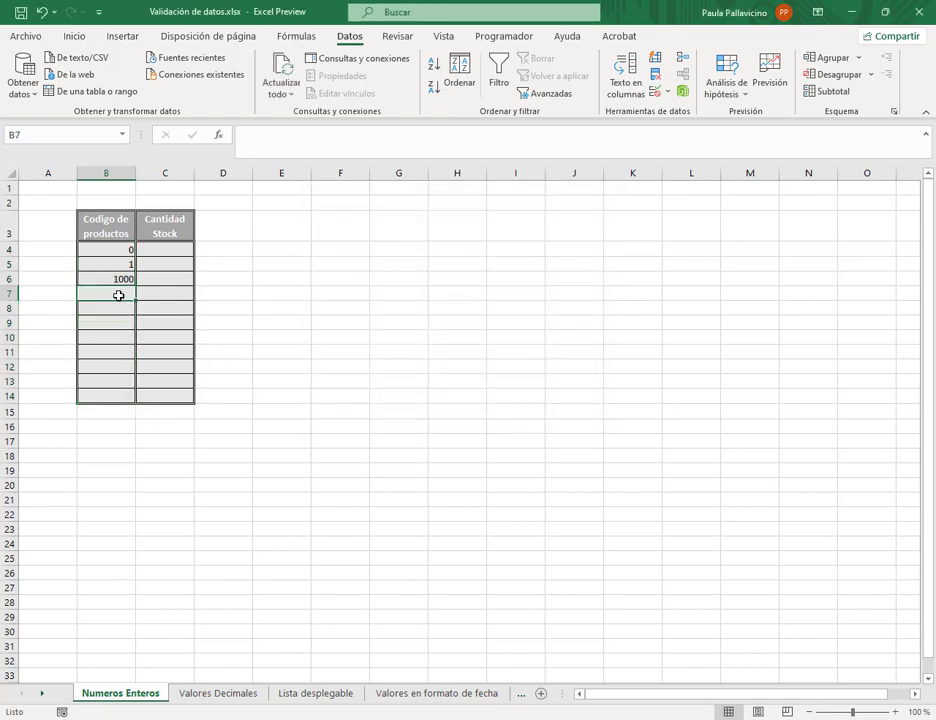
pyautogui.write('-36')
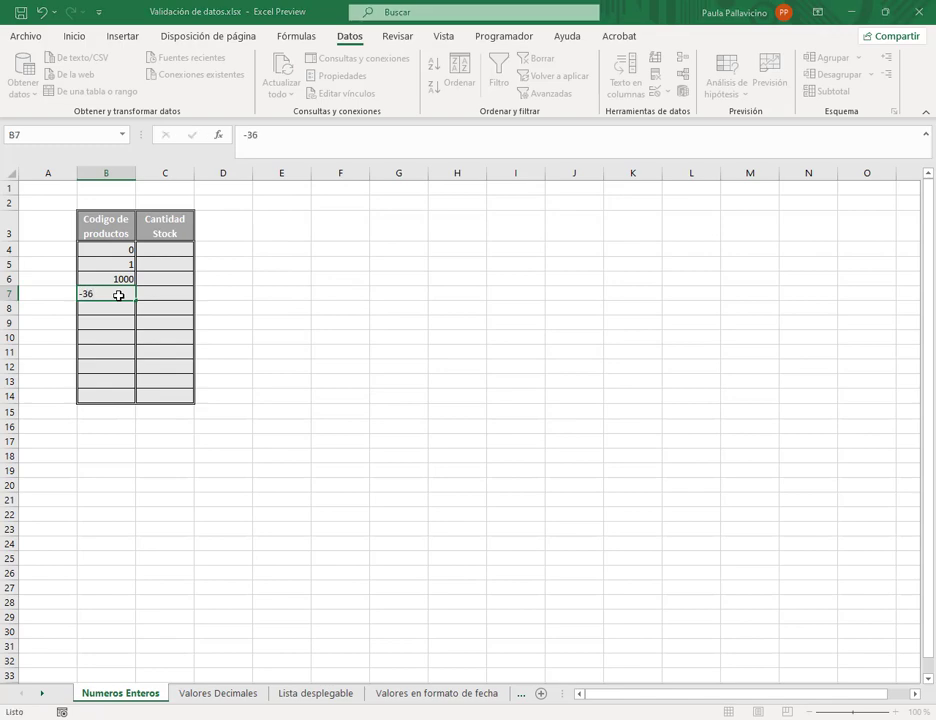
pyautogui.press('Return')
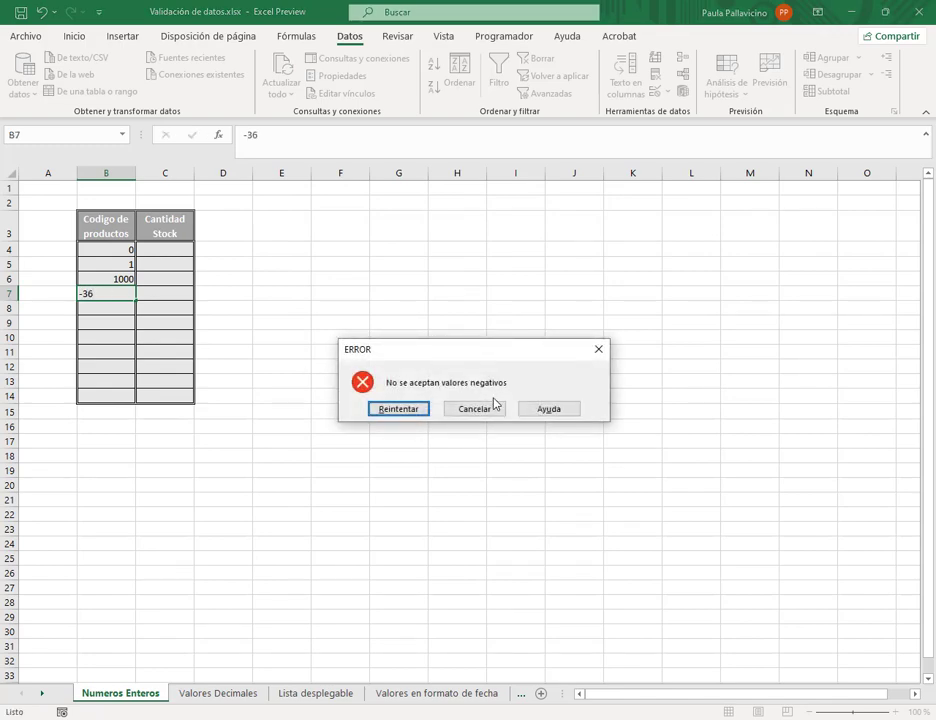
pyautogui.press('Return')
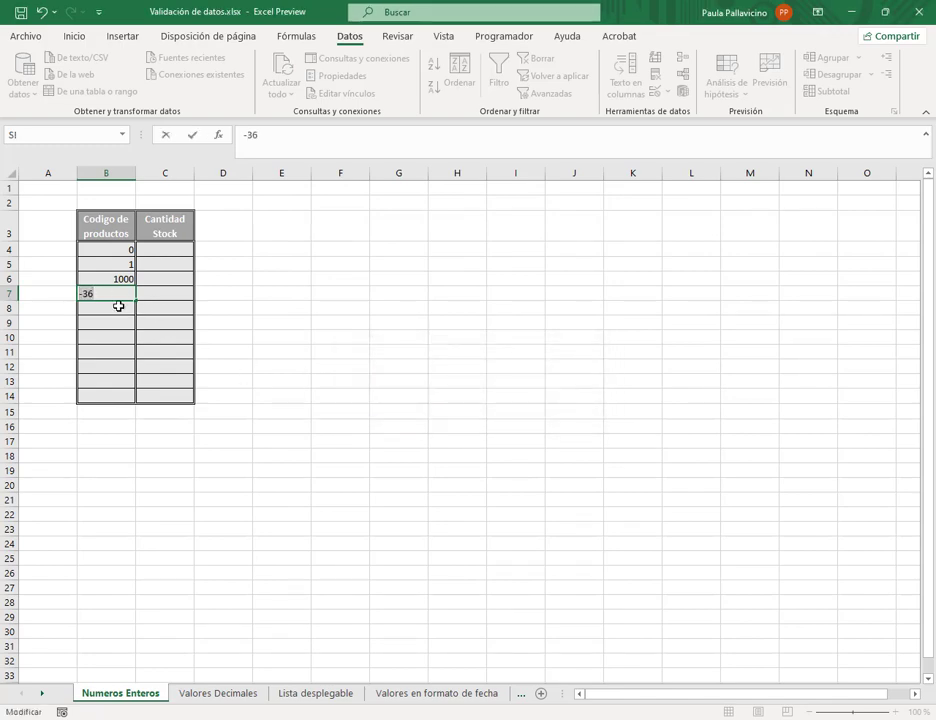
pyautogui.press('Return')
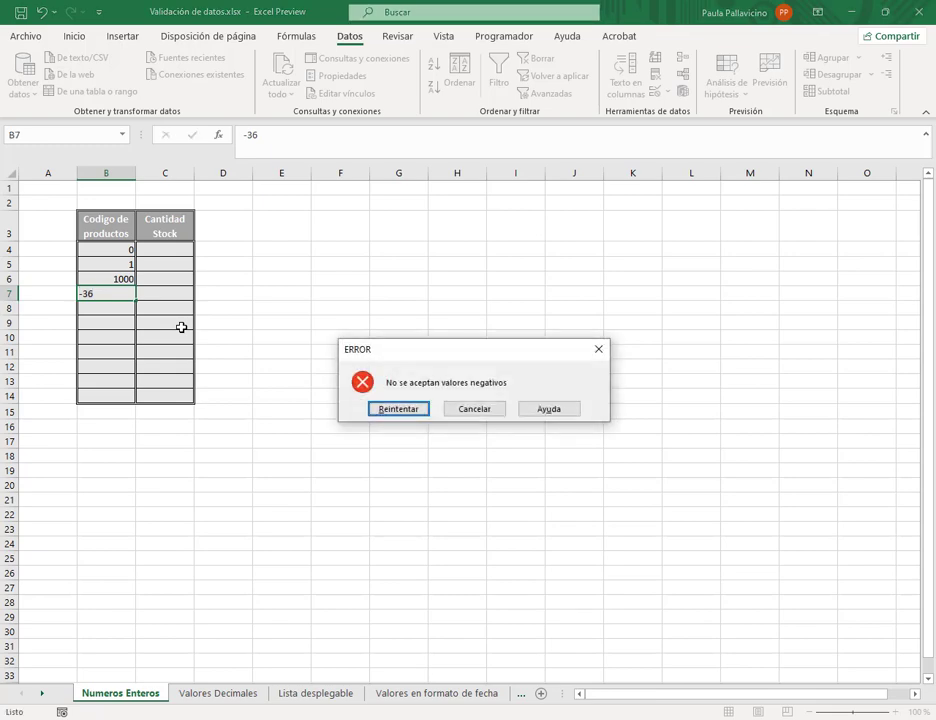
pyautogui.click(475, 411)
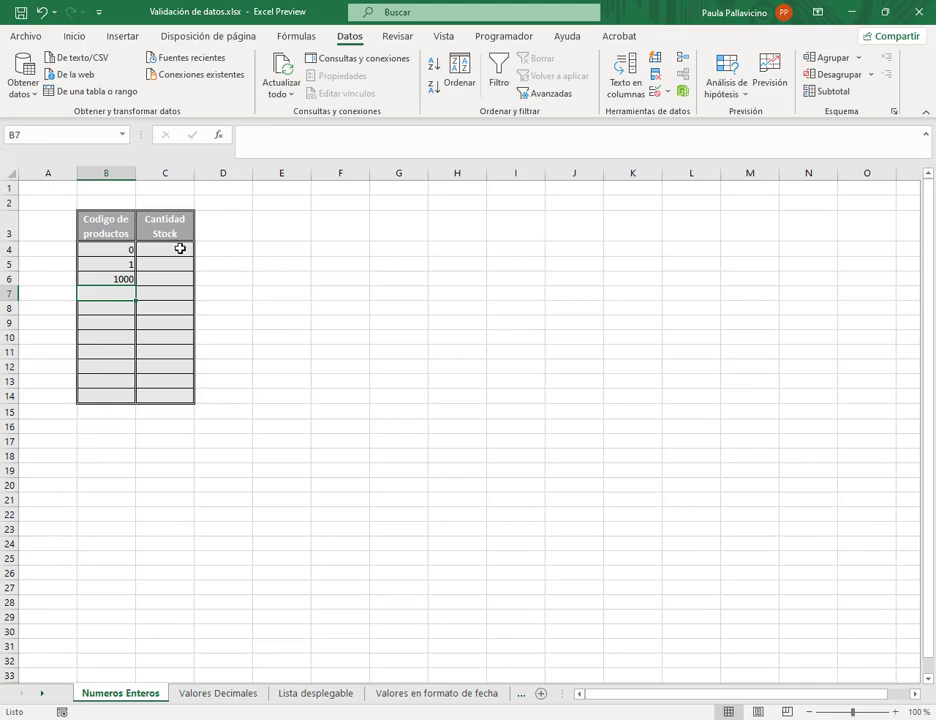
pyautogui.moveTo(170, 247); pyautogui.dragTo(184, 396)
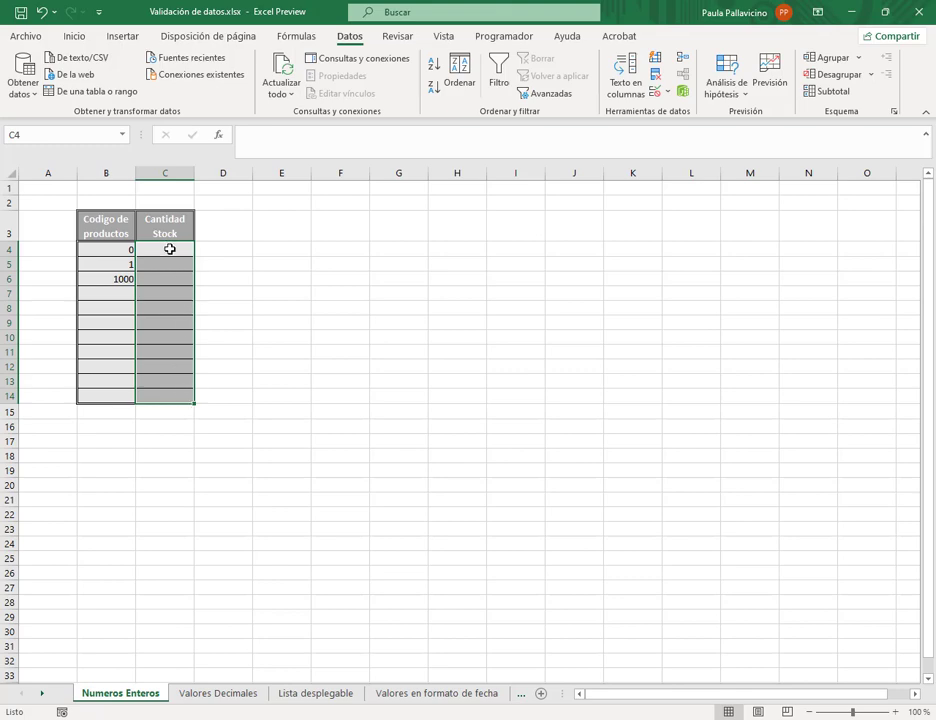
pyautogui.click(116, 297)
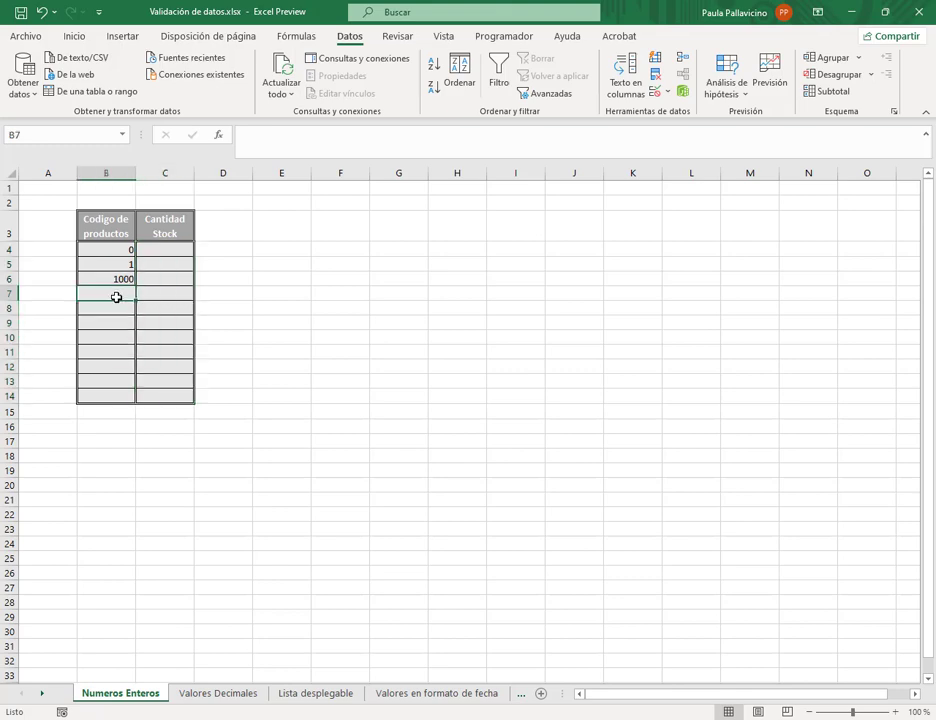
pyautogui.write('-5')
pyautogui.press('Return')
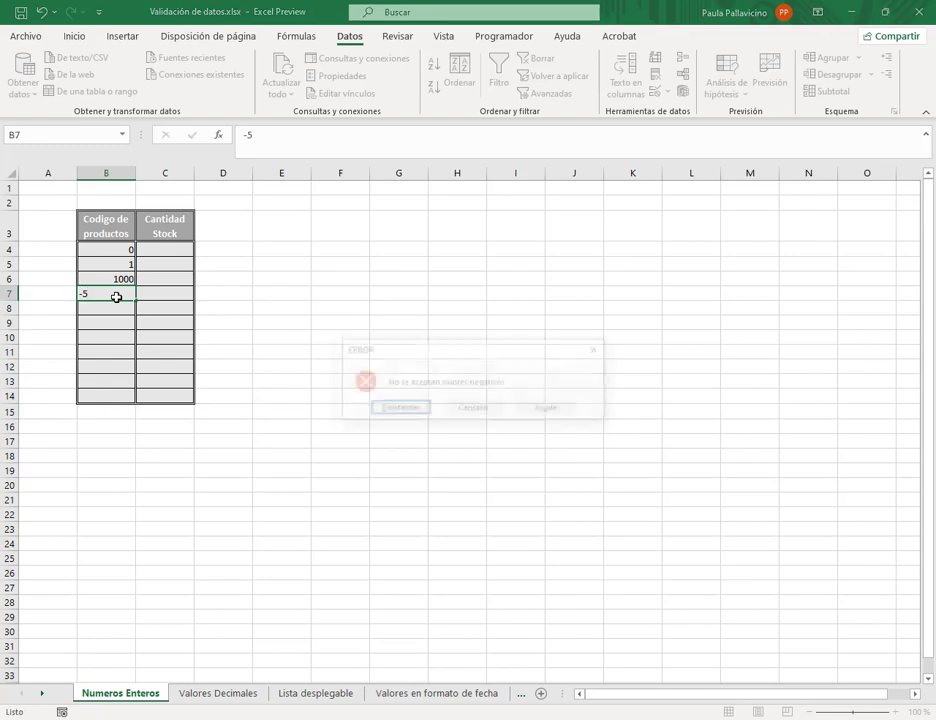
pyautogui.click(598, 350)
# - Allow only whole numbers between 100 and 1000 in Cantidad Stock cells C4:C14
pyautogui.moveTo(186, 250); pyautogui.dragTo(180, 396)
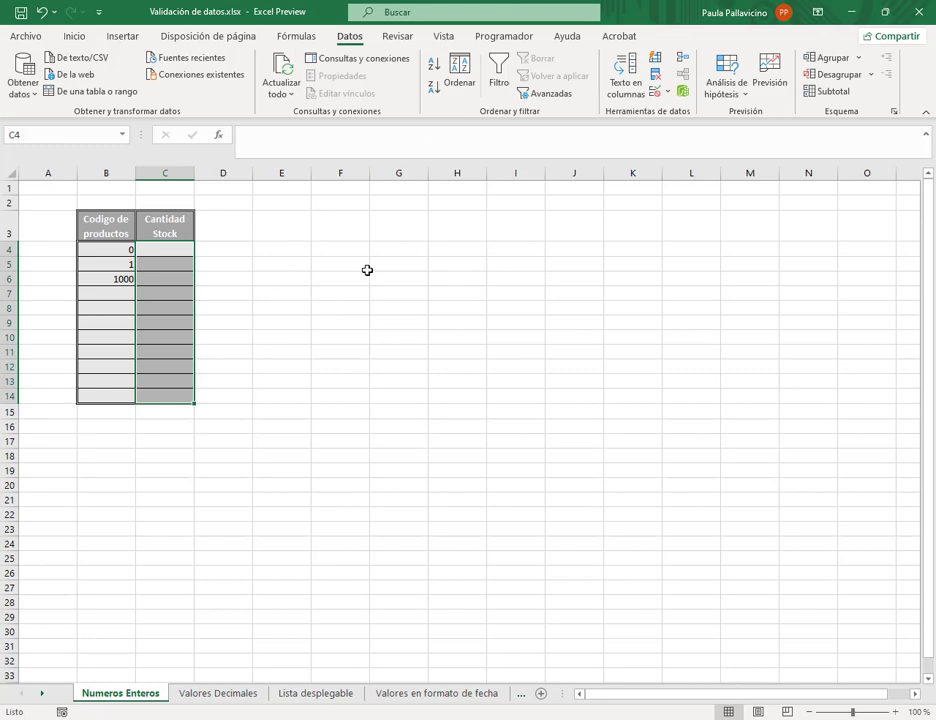
pyautogui.click(668, 93)
pyautogui.click(686, 114)
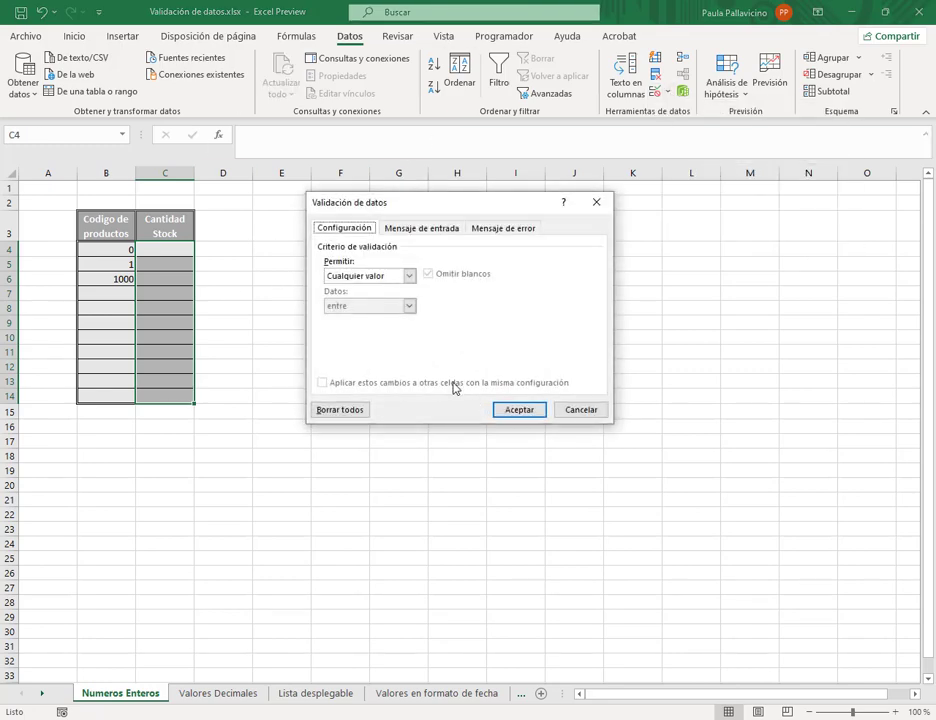
pyautogui.click(408, 276)
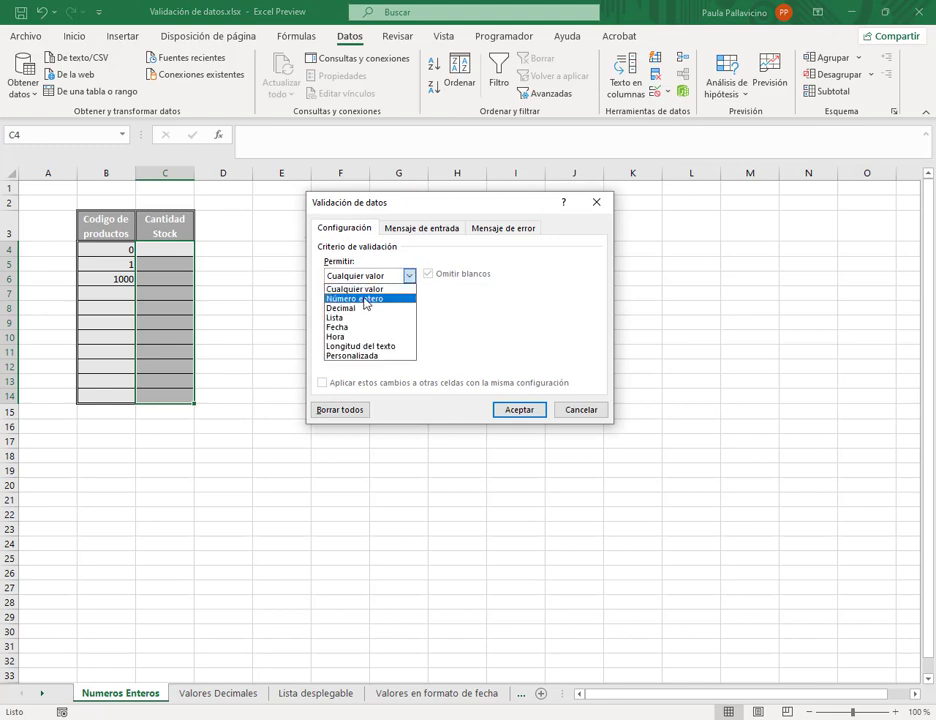
pyautogui.click(363, 300)
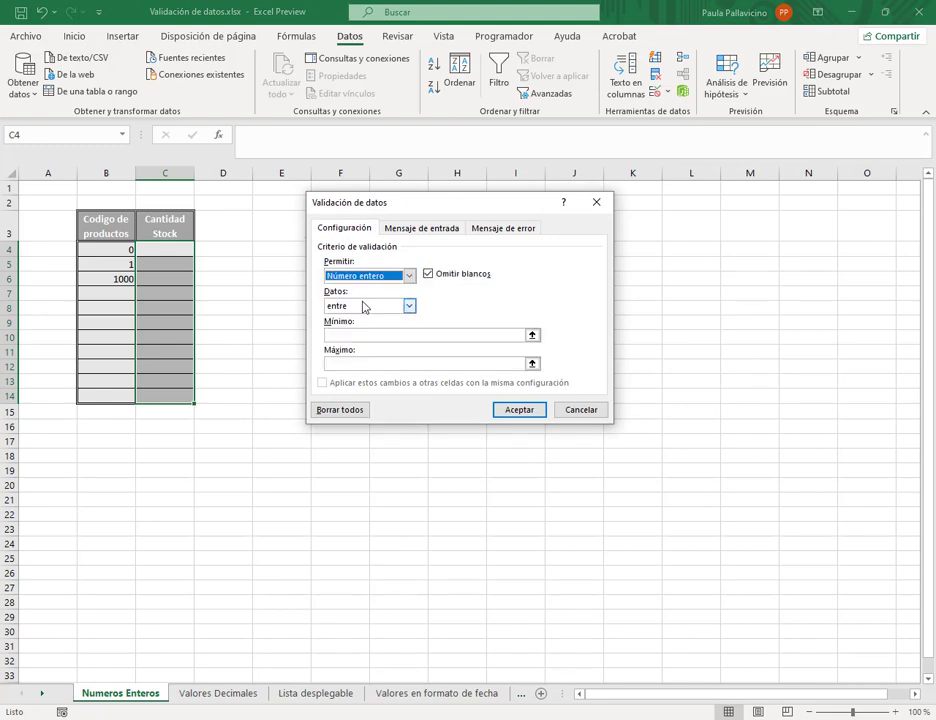
pyautogui.click(361, 335)
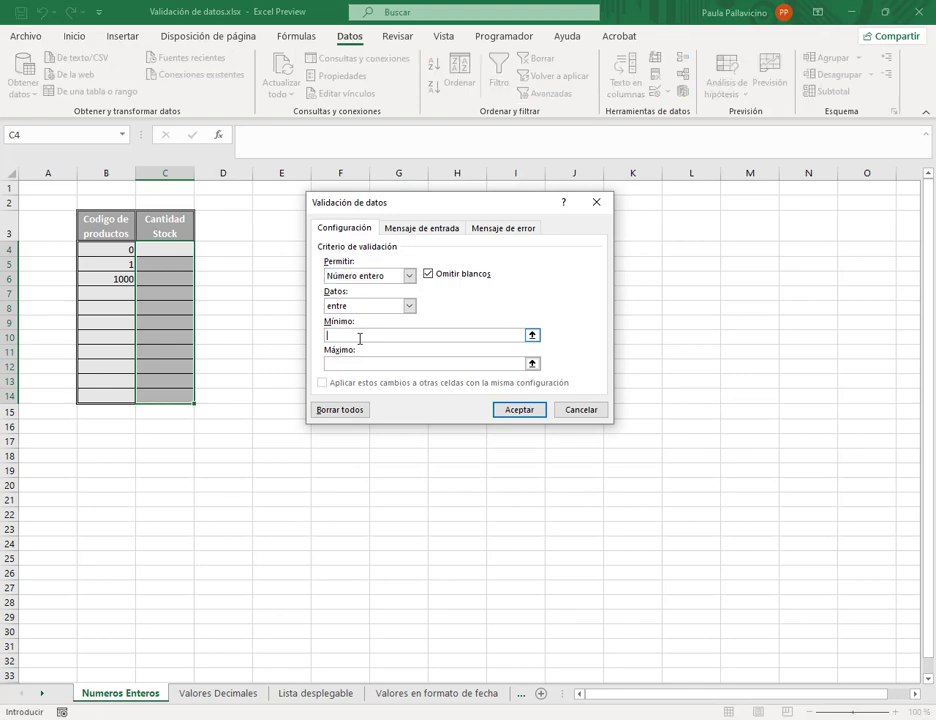
pyautogui.write('100')
pyautogui.click(365, 368)
pyautogui.write('1000')
# - Add the input message titled VALORES reading 'Ingresar valores entre 100 y 1000' and apply
pyautogui.click(427, 228)
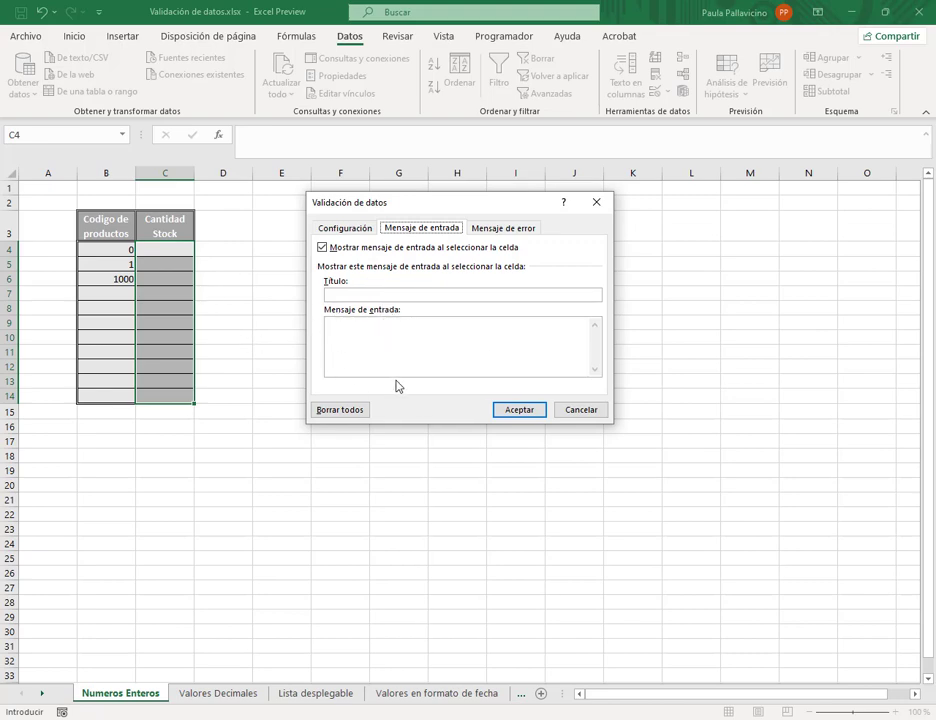
pyautogui.click(406, 297)
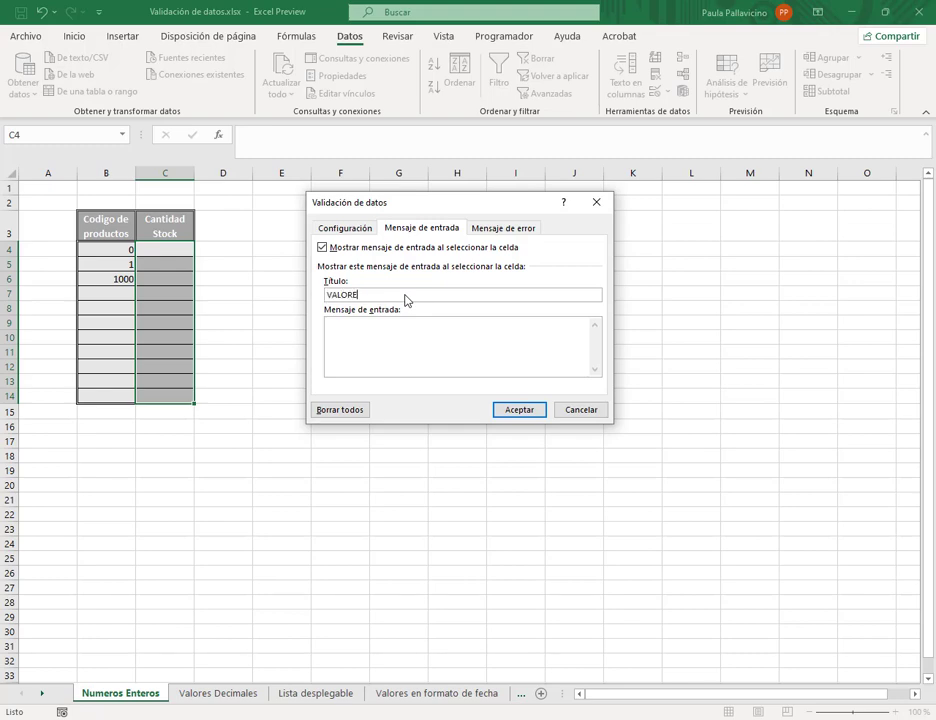
pyautogui.click(415, 340)
pyautogui.hotkey('ctrl', 'a')
pyautogui.write('Ingr')
pyautogui.click(519, 410)
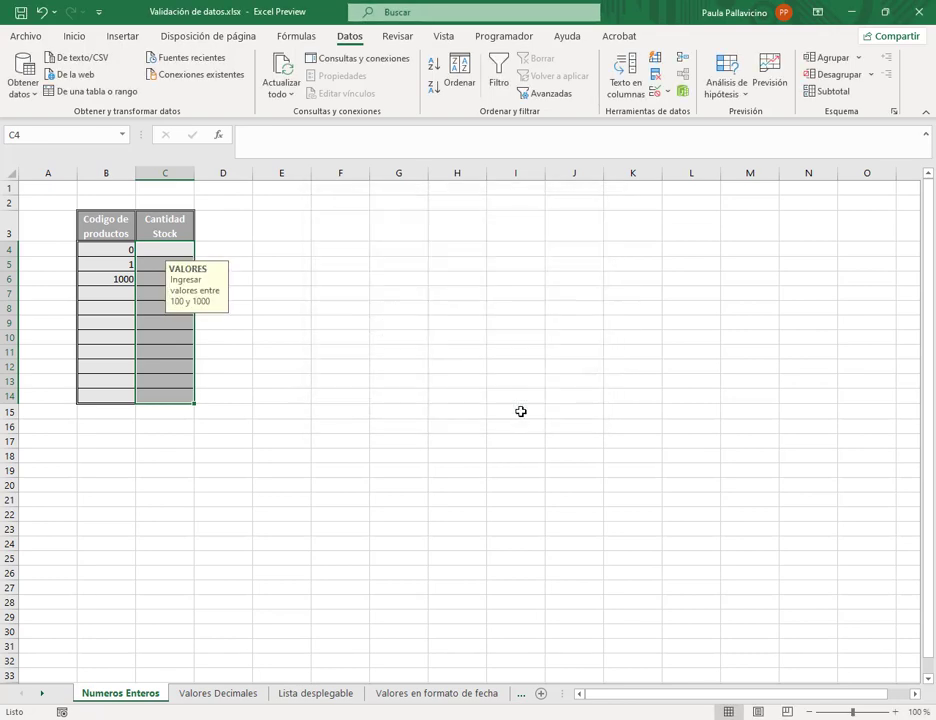
# - Enter 150 in C4, confirm 10 in C5 is rejected and cancelled, then reselect C4:C14
pyautogui.click(250, 276)
pyautogui.click(163, 249)
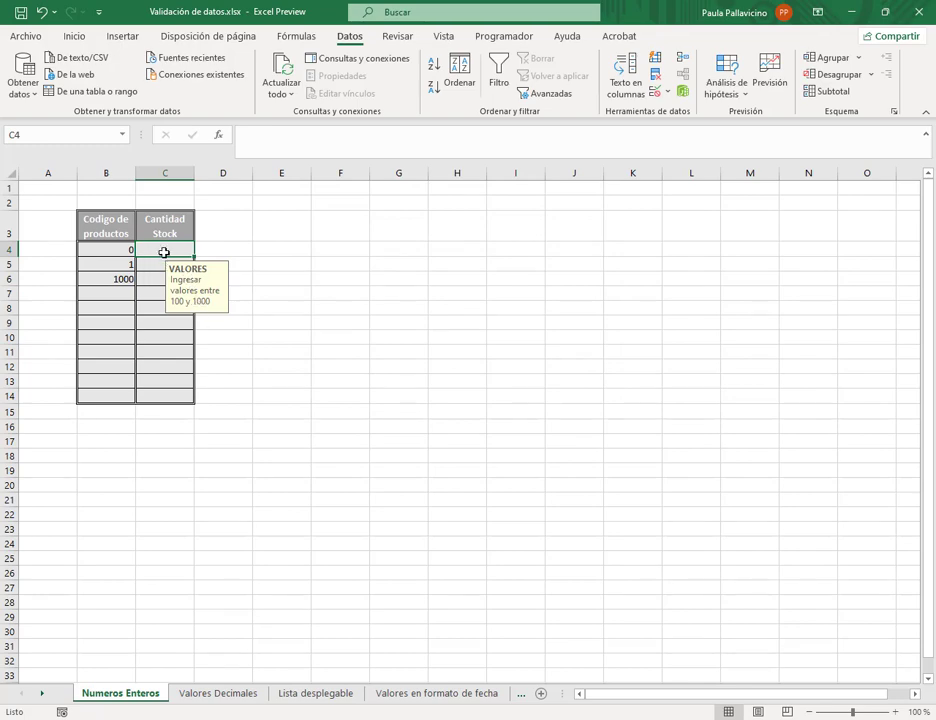
pyautogui.write('150')
pyautogui.press('Return')
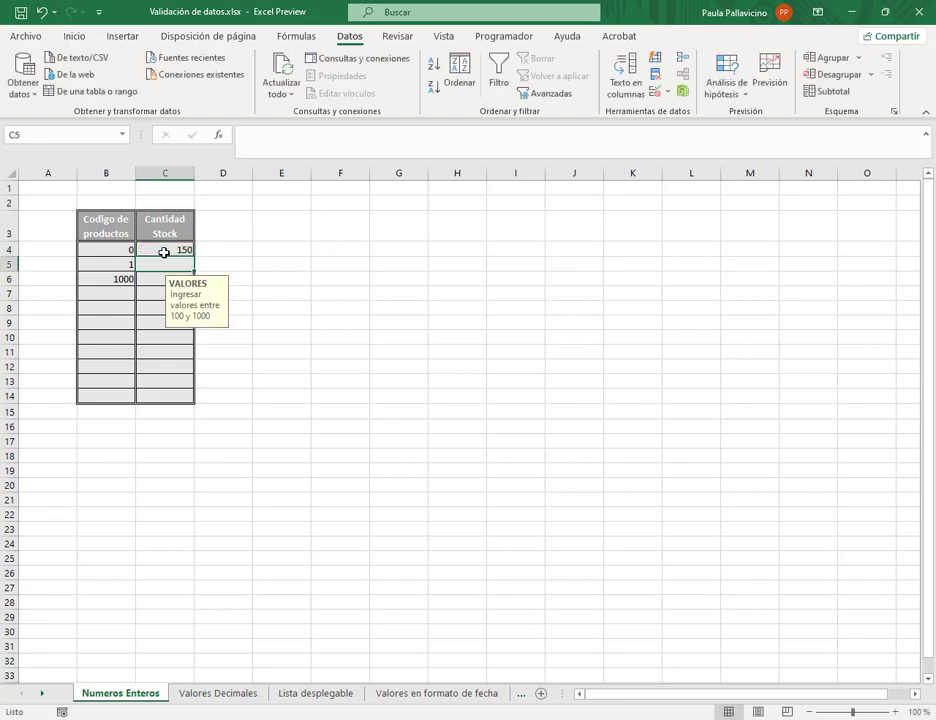
pyautogui.write('10')
pyautogui.press('Return')
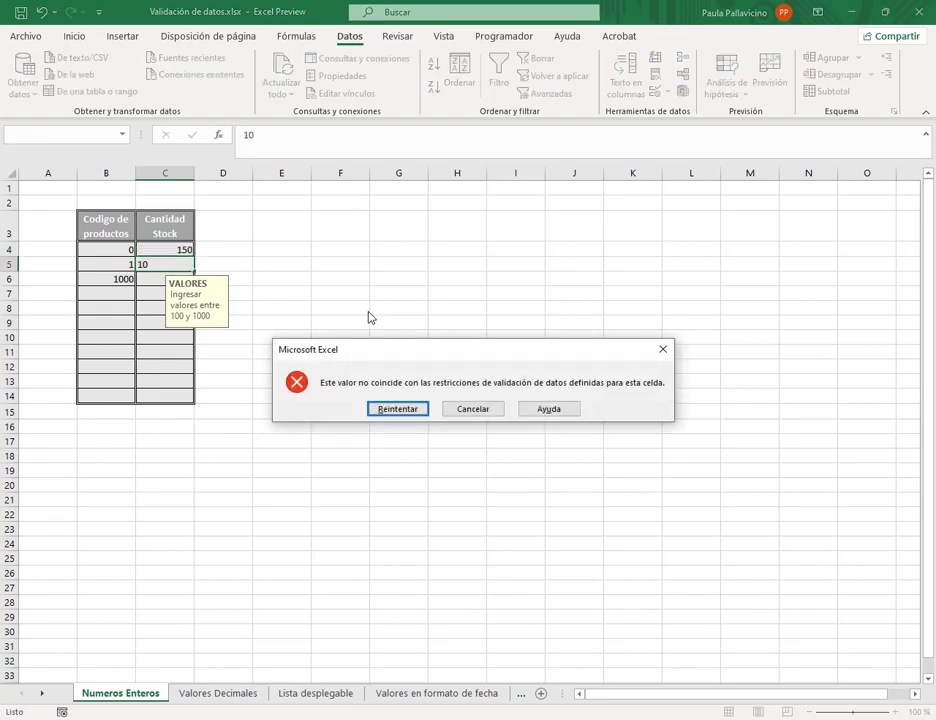
pyautogui.click(471, 412)
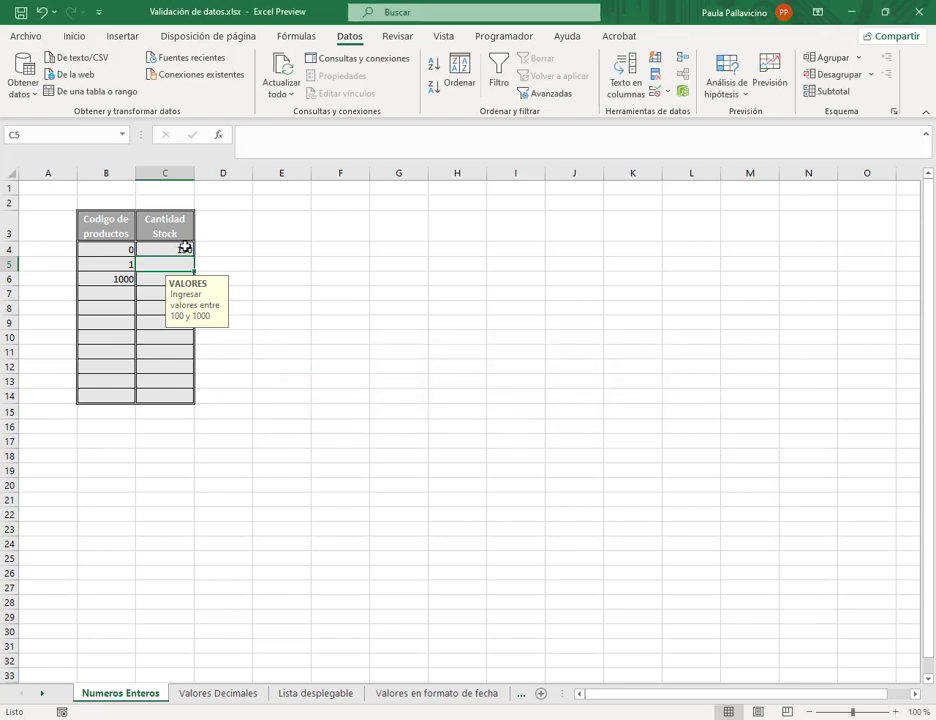
pyautogui.moveTo(185, 247); pyautogui.dragTo(176, 397)
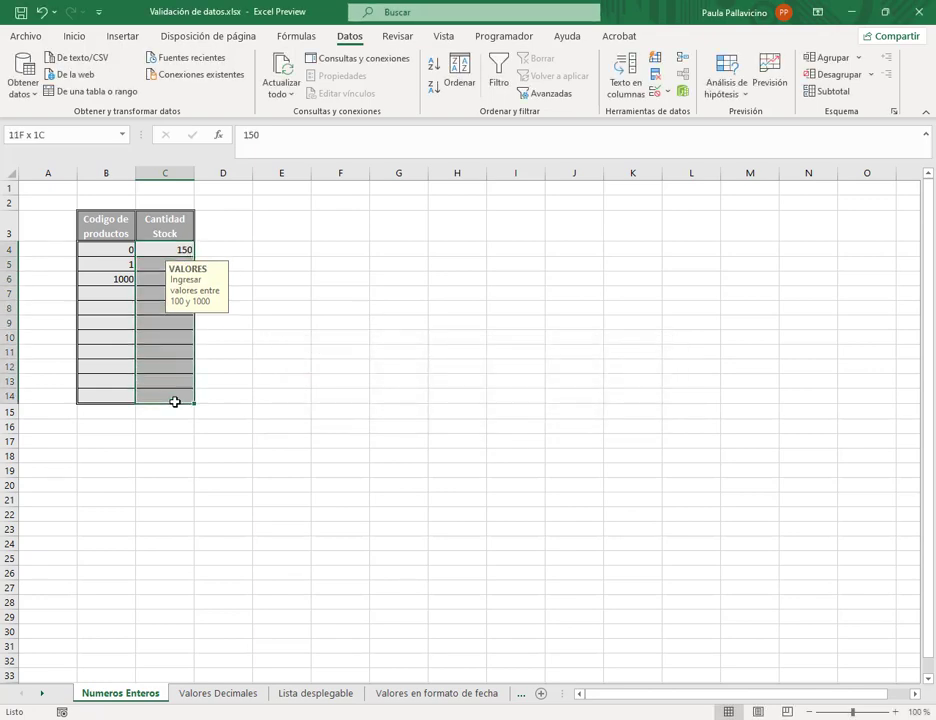
# - Review the stock rule's Alto error alert style and its input message text
pyautogui.click(669, 92)
pyautogui.click(685, 113)
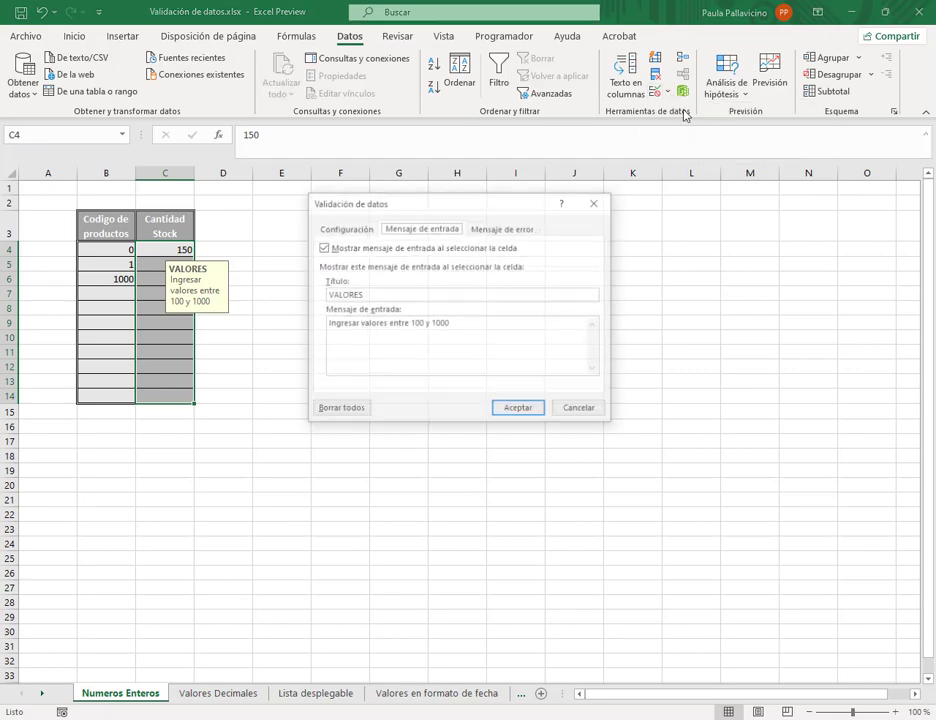
pyautogui.click(532, 229)
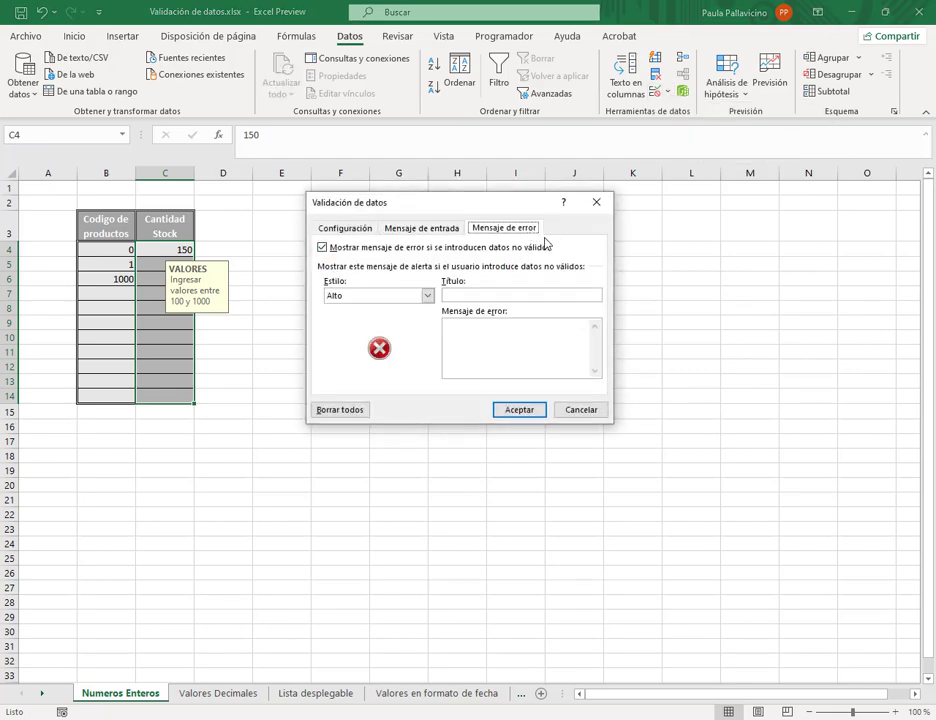
pyautogui.click(427, 296)
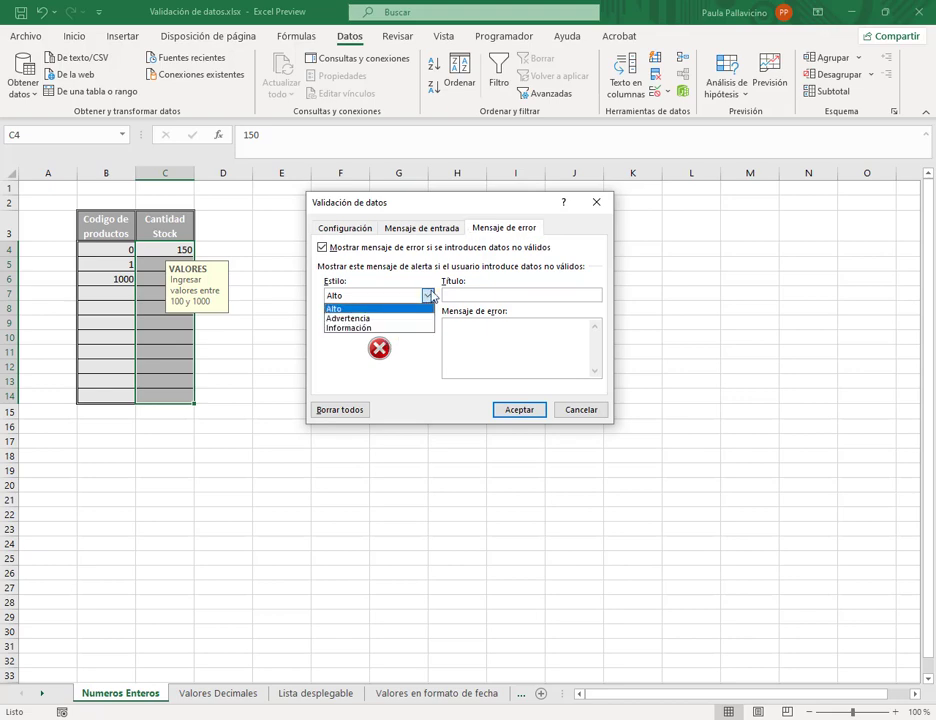
pyautogui.click(428, 296)
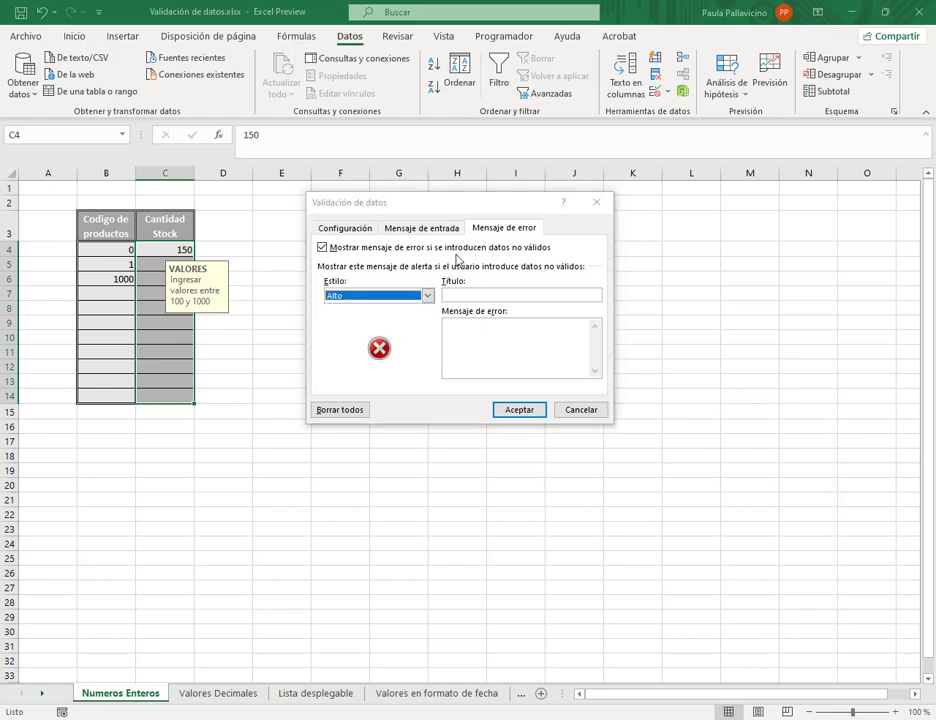
pyautogui.click(421, 229)
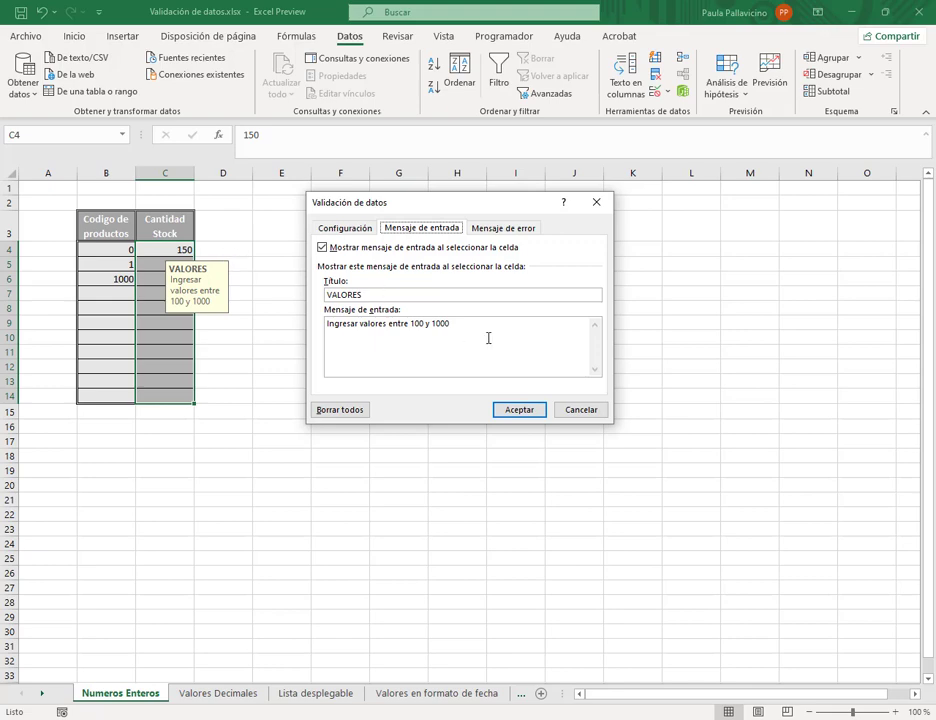
pyautogui.moveTo(451, 324); pyautogui.dragTo(433, 324)
pyautogui.hotkey('ctrl', 'a')
pyautogui.press('Tab')
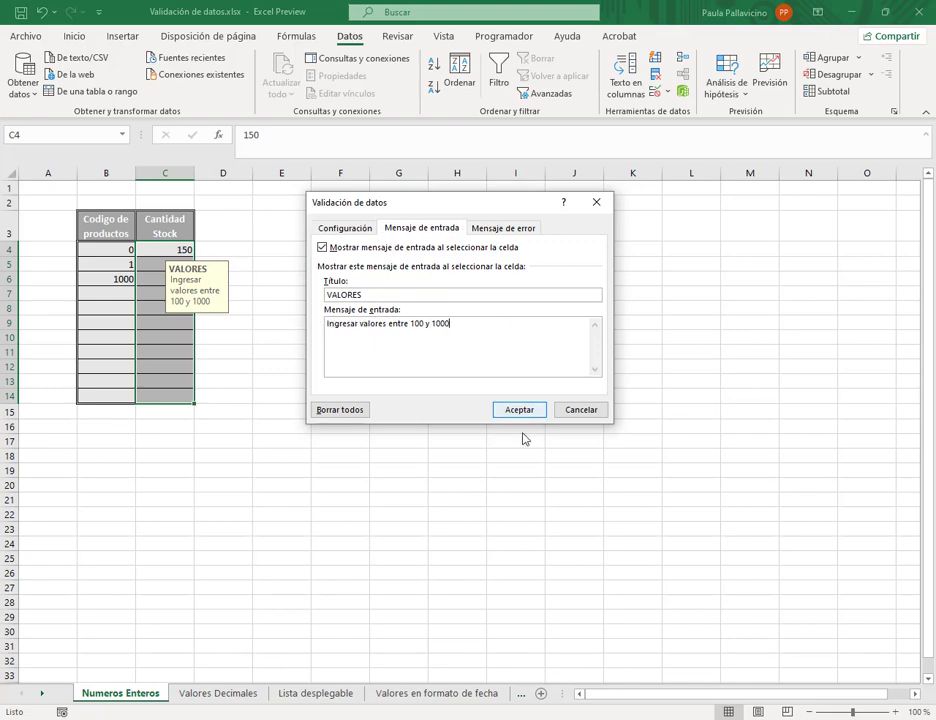
# - Close validation without changes and move to the Valores Decimales sheet
pyautogui.click(586, 414)
pyautogui.click(590, 436)
pyautogui.click(238, 697)
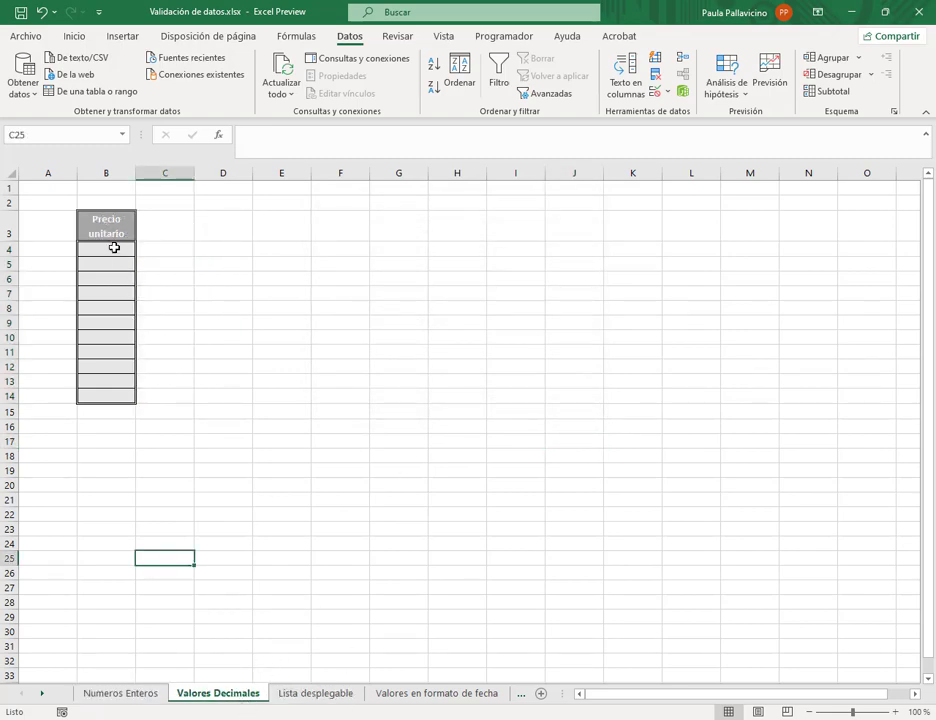
# - Allow only decimal values in the Precio unitario cells B4:B14
pyautogui.moveTo(113, 248); pyautogui.dragTo(122, 391)
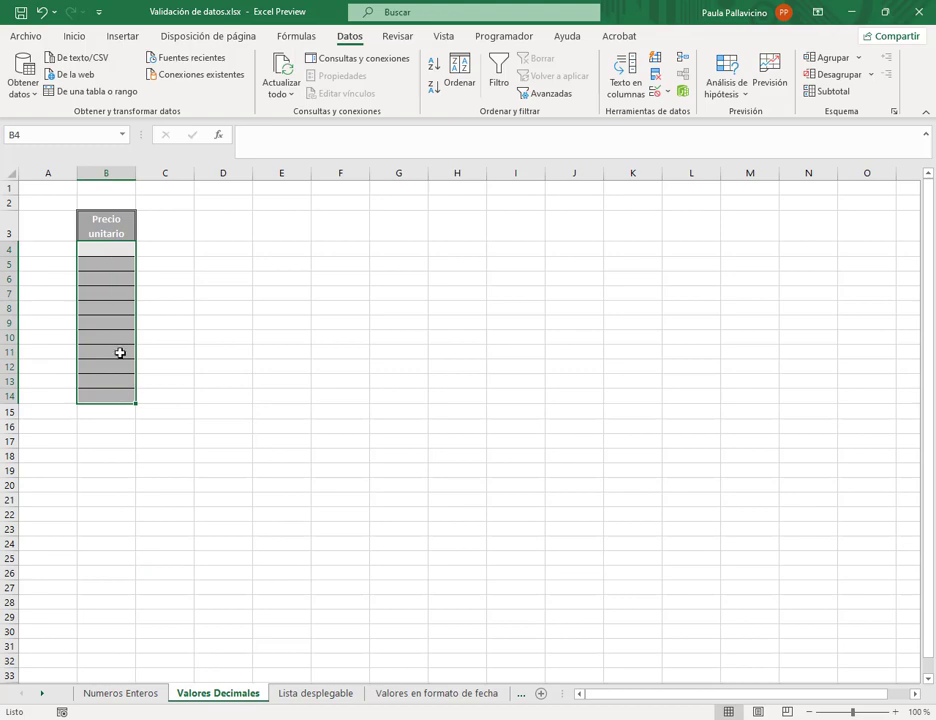
pyautogui.click(668, 92)
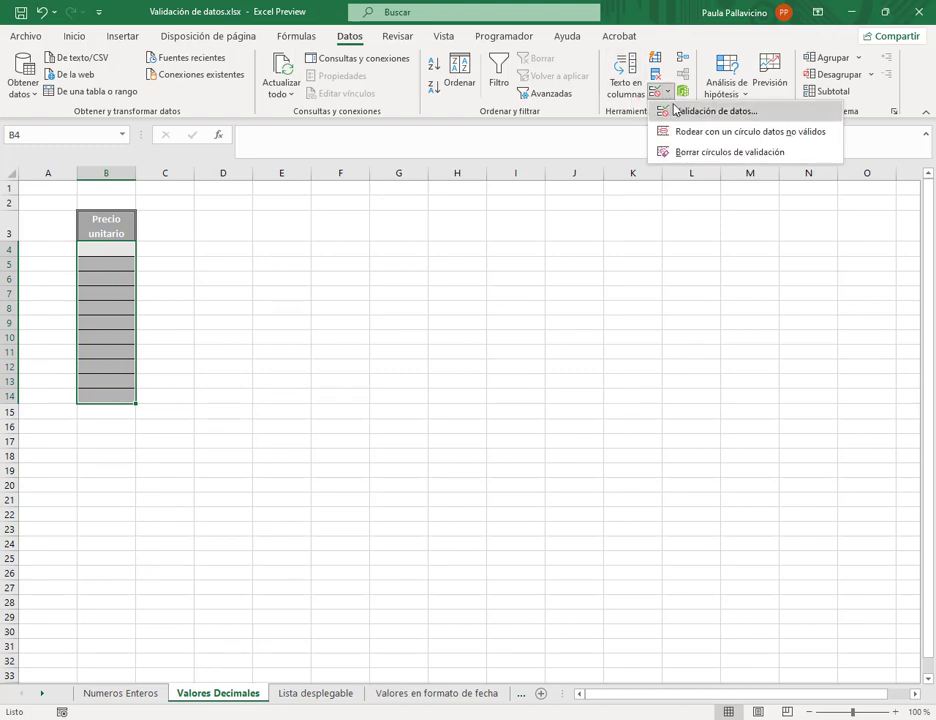
pyautogui.click(690, 111)
pyautogui.click(358, 229)
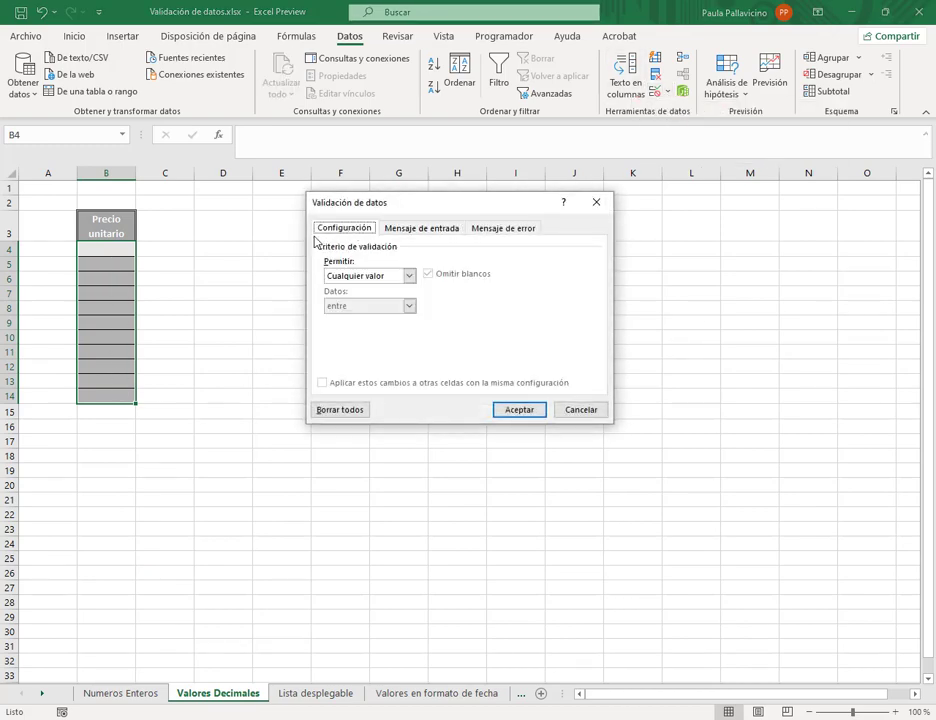
pyautogui.click(410, 276)
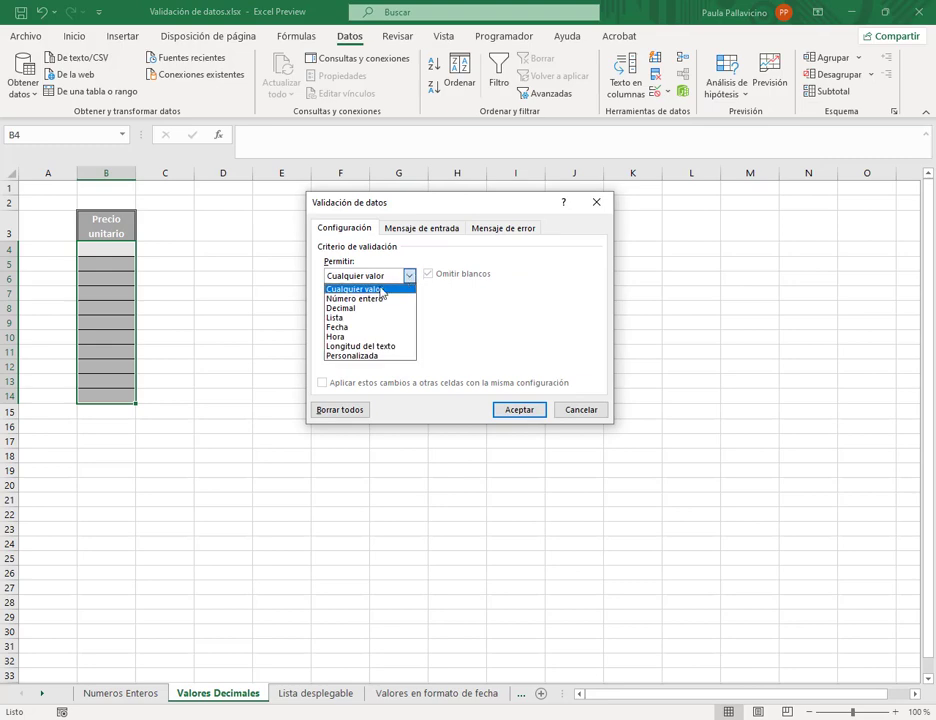
pyautogui.click(347, 310)
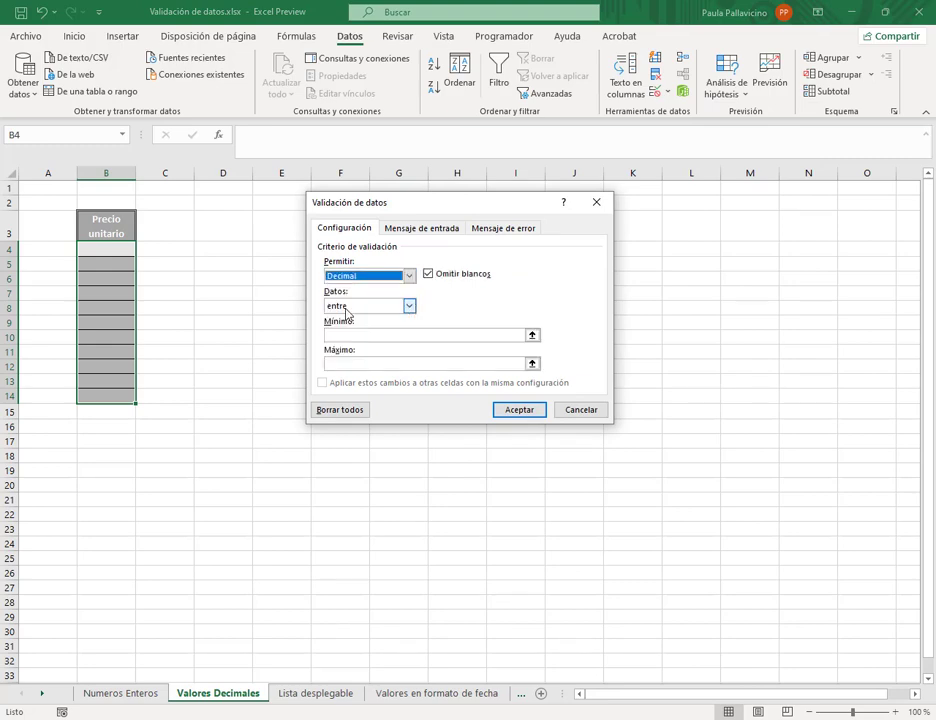
# - Require decimals greater than 25 and apply the rule
pyautogui.click(409, 305)
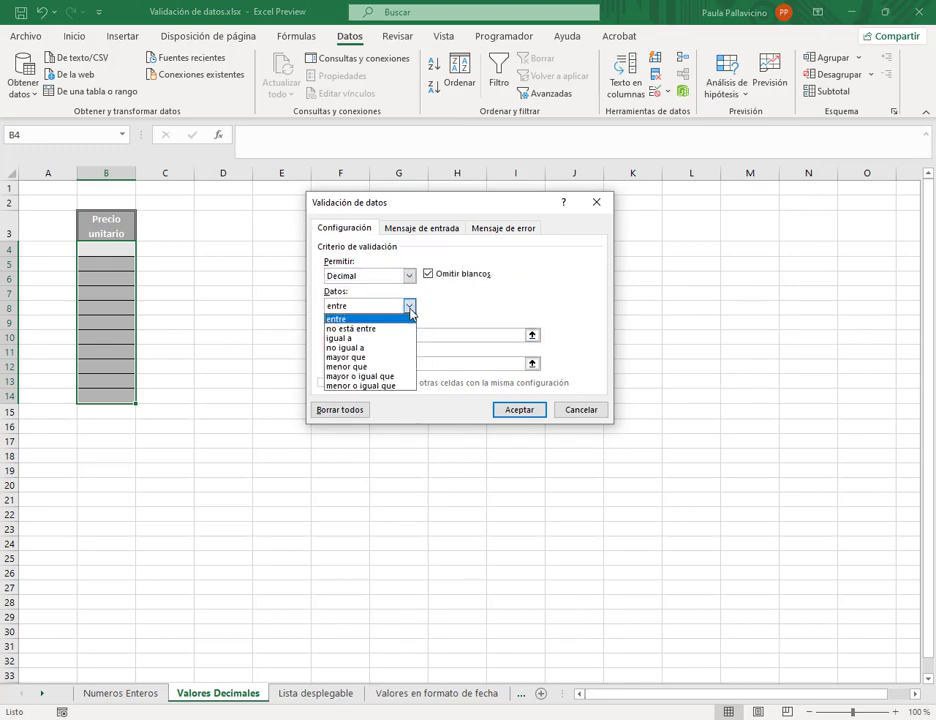
pyautogui.click(366, 316)
pyautogui.click(410, 305)
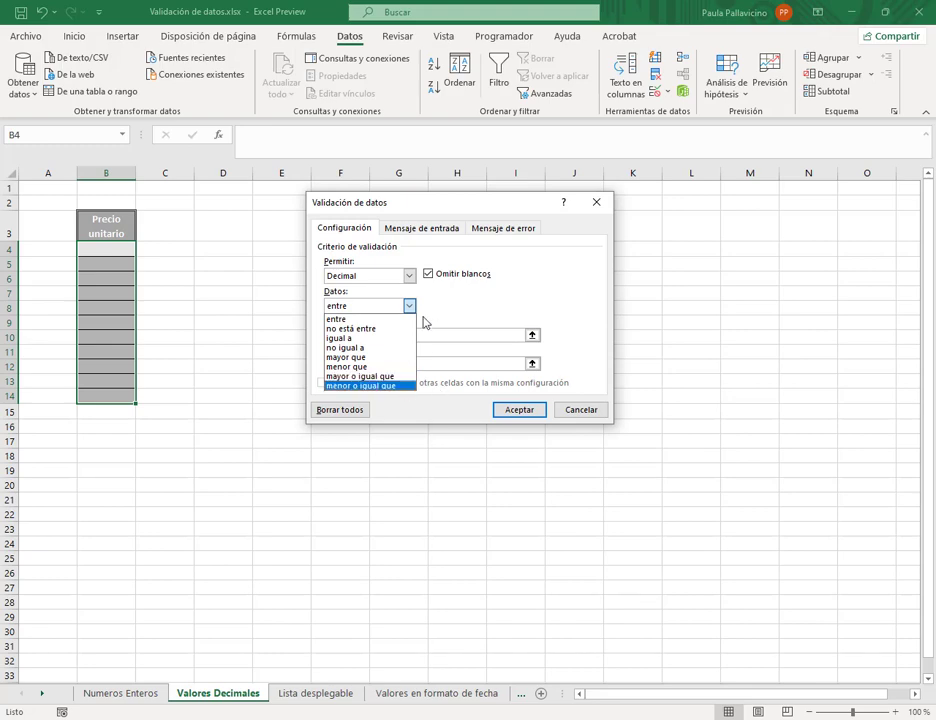
pyautogui.click(354, 320)
pyautogui.click(409, 305)
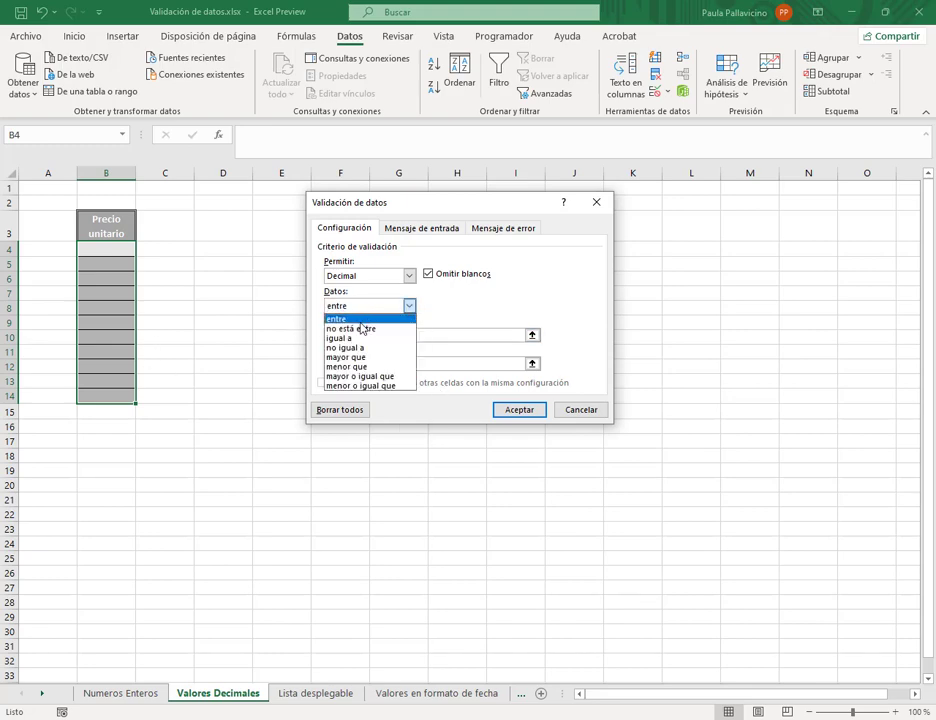
pyautogui.click(358, 357)
pyautogui.click(368, 334)
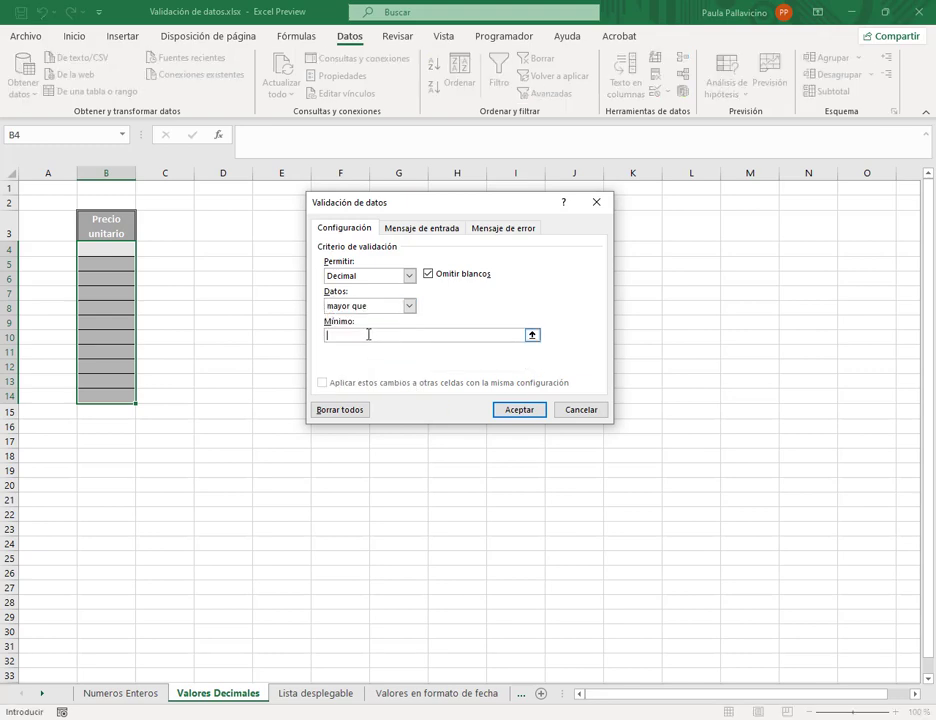
pyautogui.write('25')
pyautogui.click(514, 411)
pyautogui.click(119, 247)
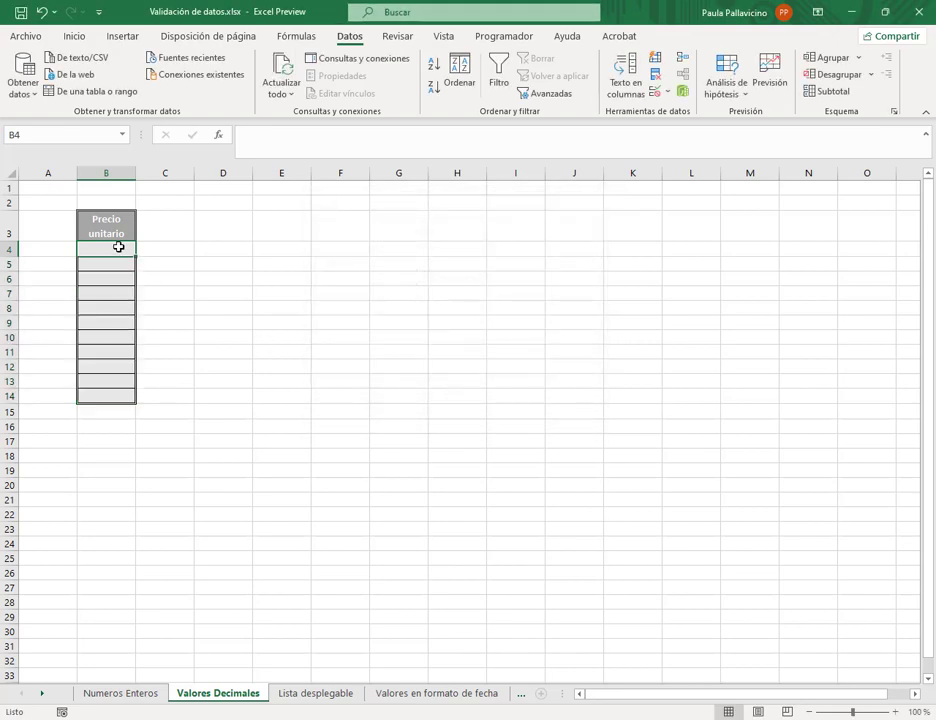
# - Enter 26 in B4 and 25,6 in B5 after 23,4 is rejected, then try 10 in B6
pyautogui.write('26')
pyautogui.press('Return')
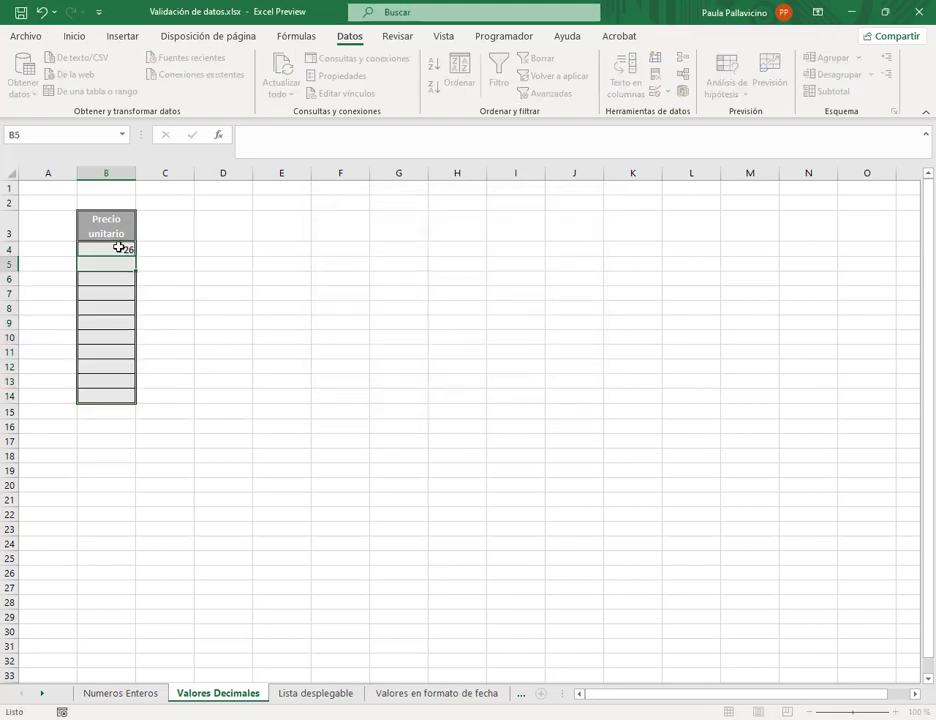
pyautogui.write('23,4')
pyautogui.press('Return')
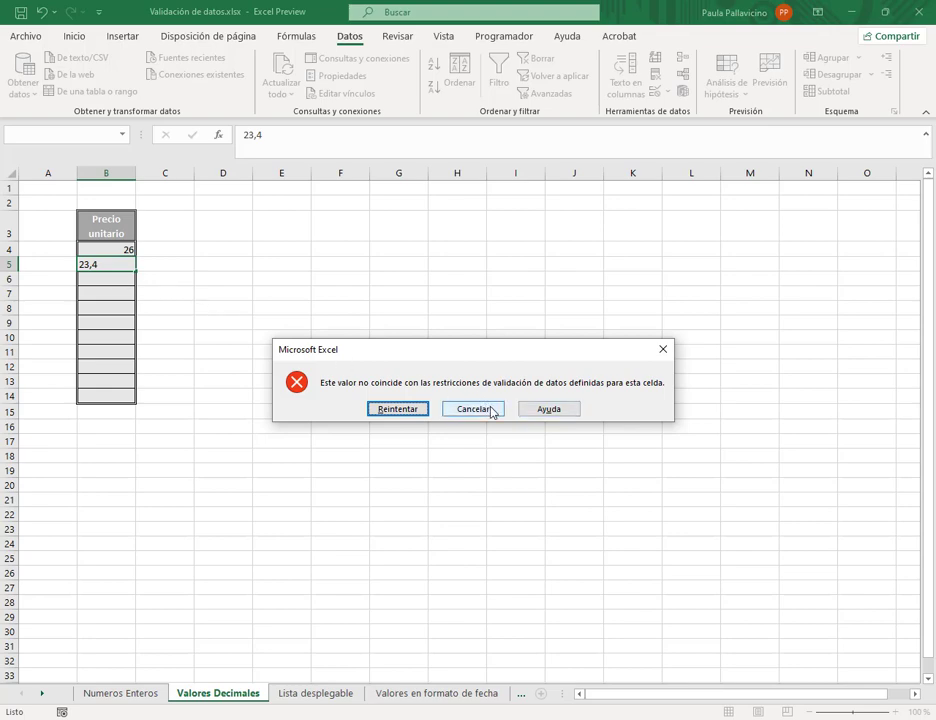
pyautogui.click(422, 410)
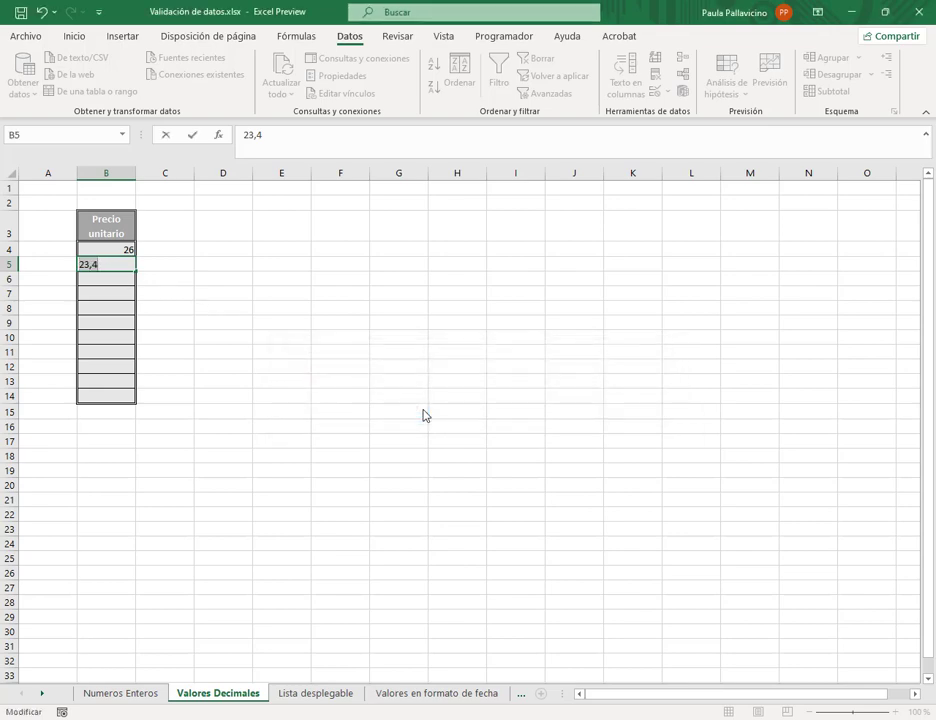
pyautogui.write('25')
pyautogui.press('Return')
pyautogui.write('1')
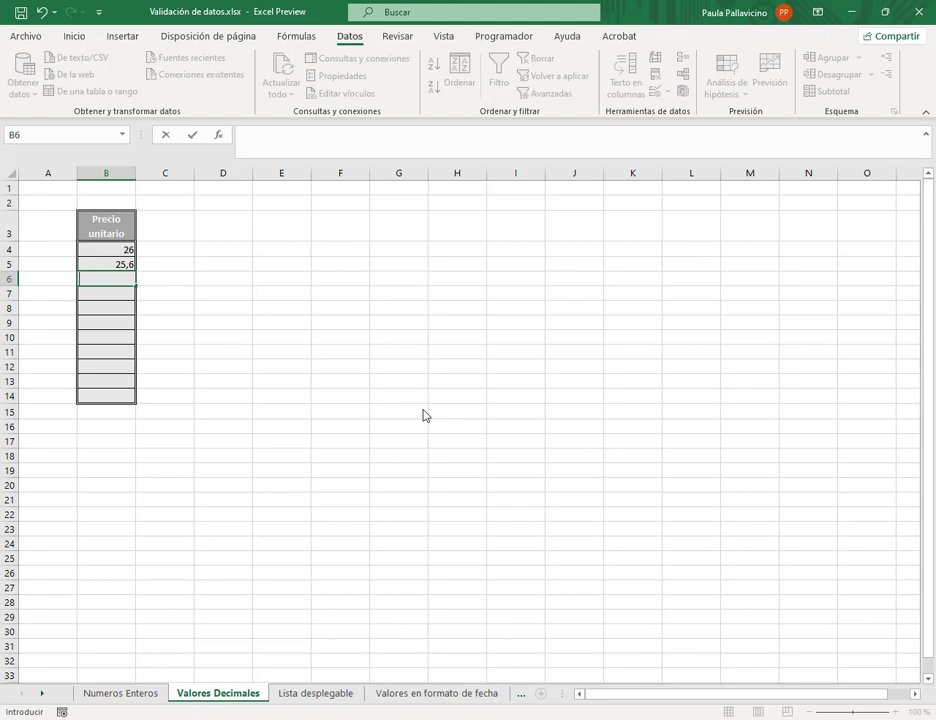
pyautogui.write('10')
pyautogui.press('Return')
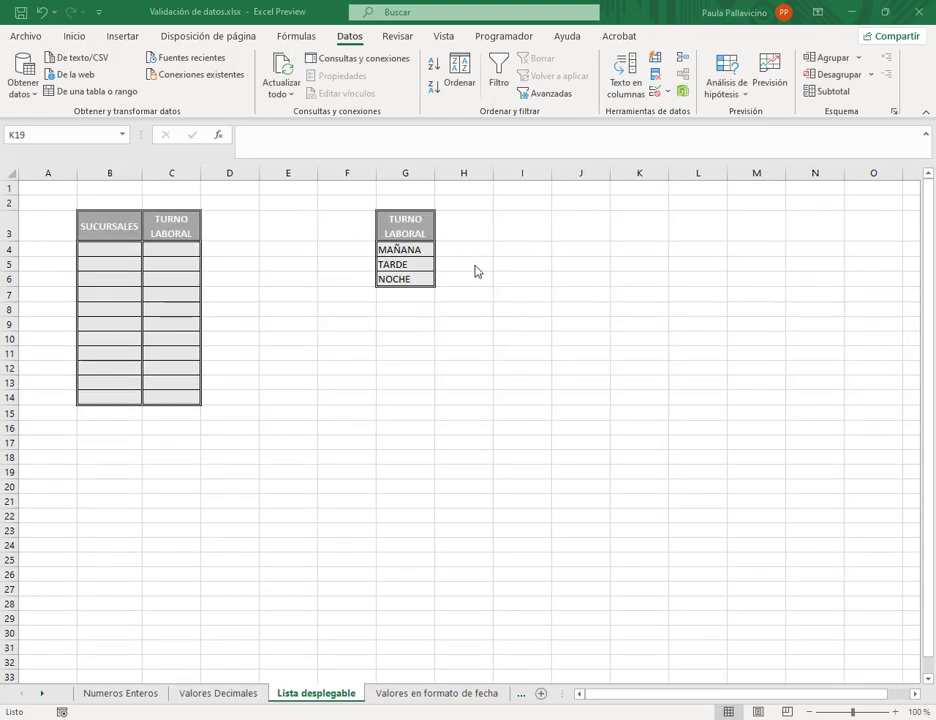
# - Locate the MAÑANA/TARDE/NOCHE list in G4:G6 and select TURNO LABORAL cells C4:C14
pyautogui.click(312, 281)
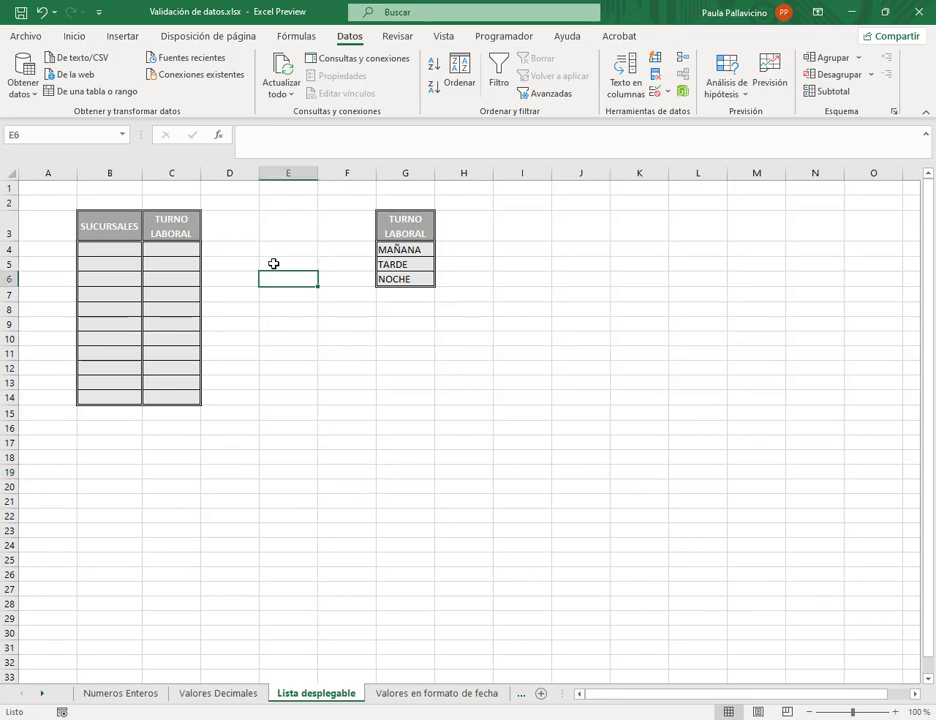
pyautogui.moveTo(416, 229); pyautogui.dragTo(418, 282)
pyautogui.click(412, 249)
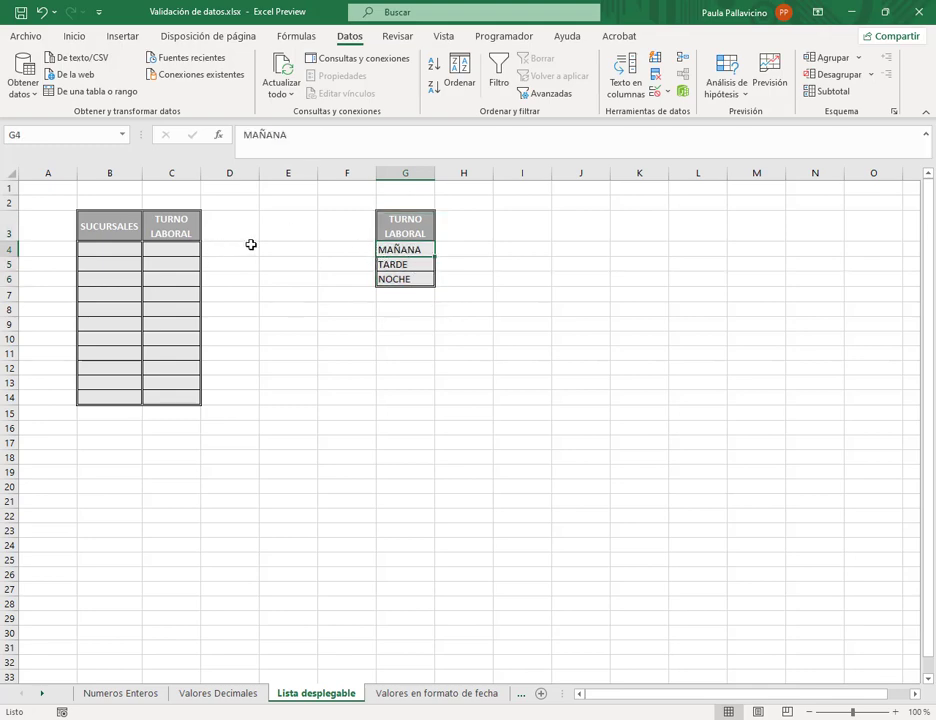
pyautogui.moveTo(169, 246); pyautogui.dragTo(175, 399)
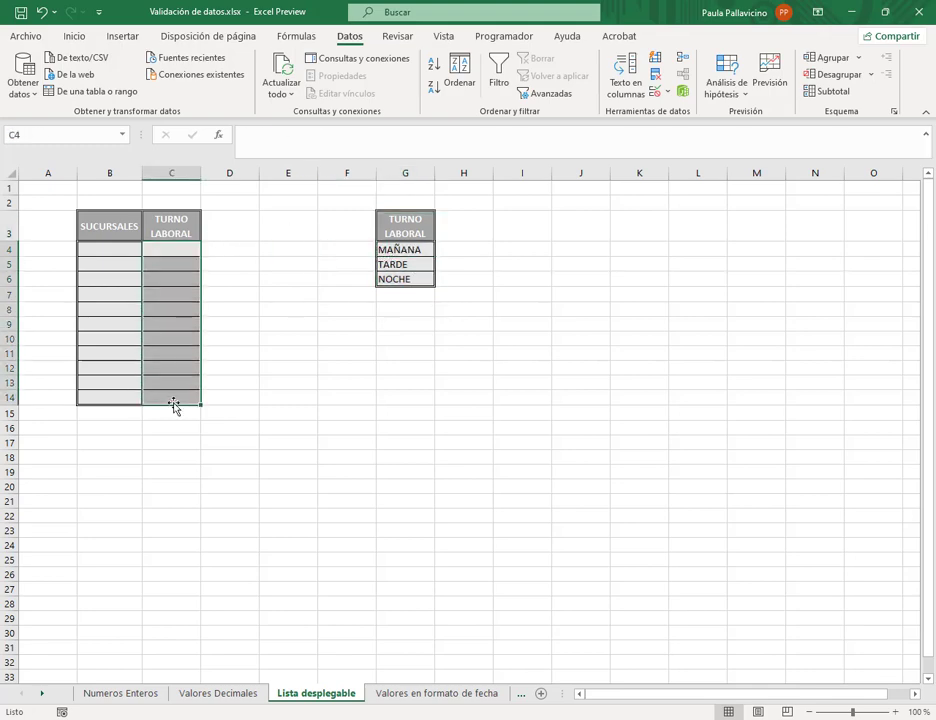
pyautogui.moveTo(425, 250); pyautogui.dragTo(425, 278)
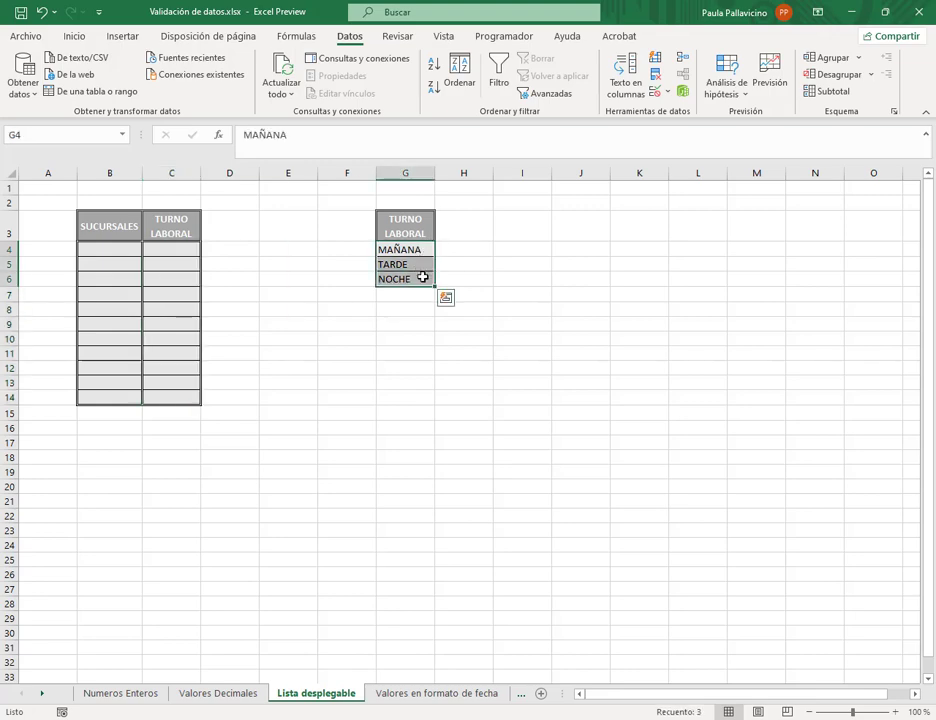
pyautogui.click(428, 339)
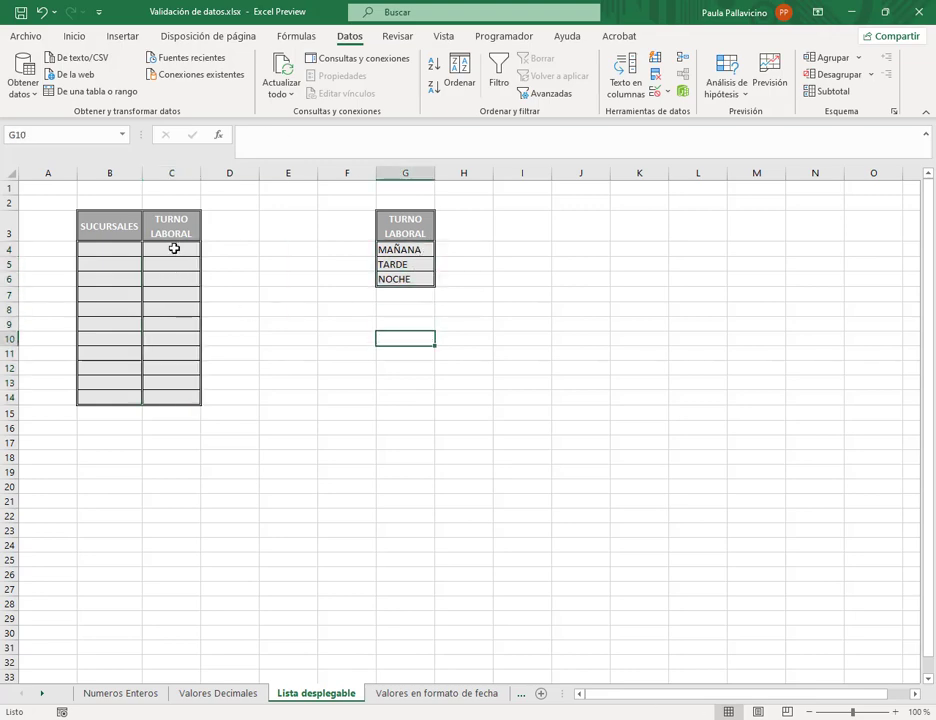
pyautogui.moveTo(174, 248); pyautogui.dragTo(169, 395)
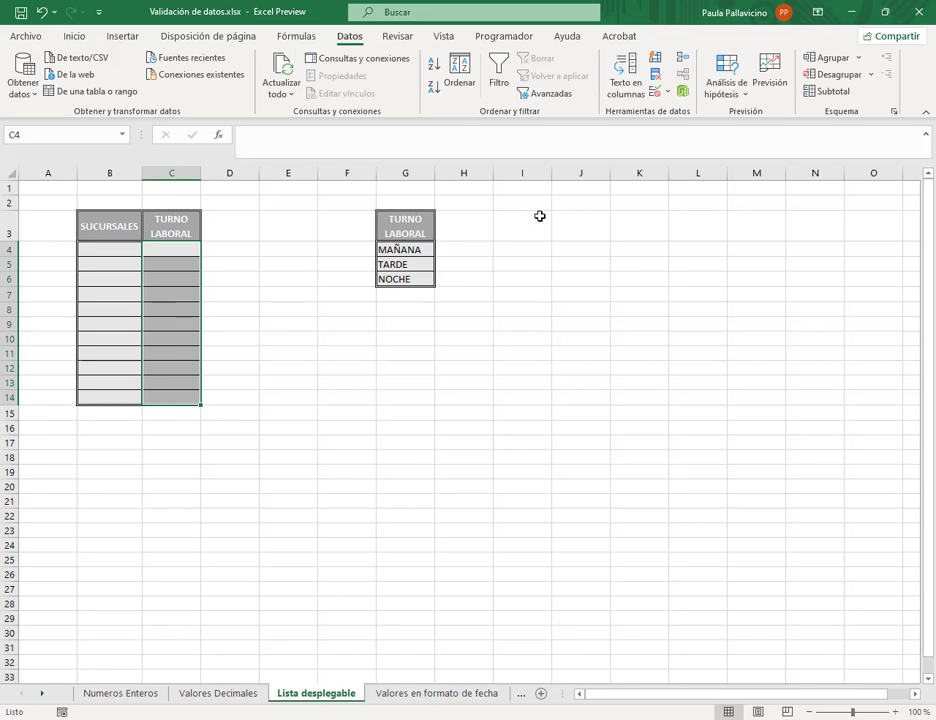
# - Make C4:C14 a drop-down list sourced from =$G$4:$G$6
pyautogui.click(669, 93)
pyautogui.click(686, 113)
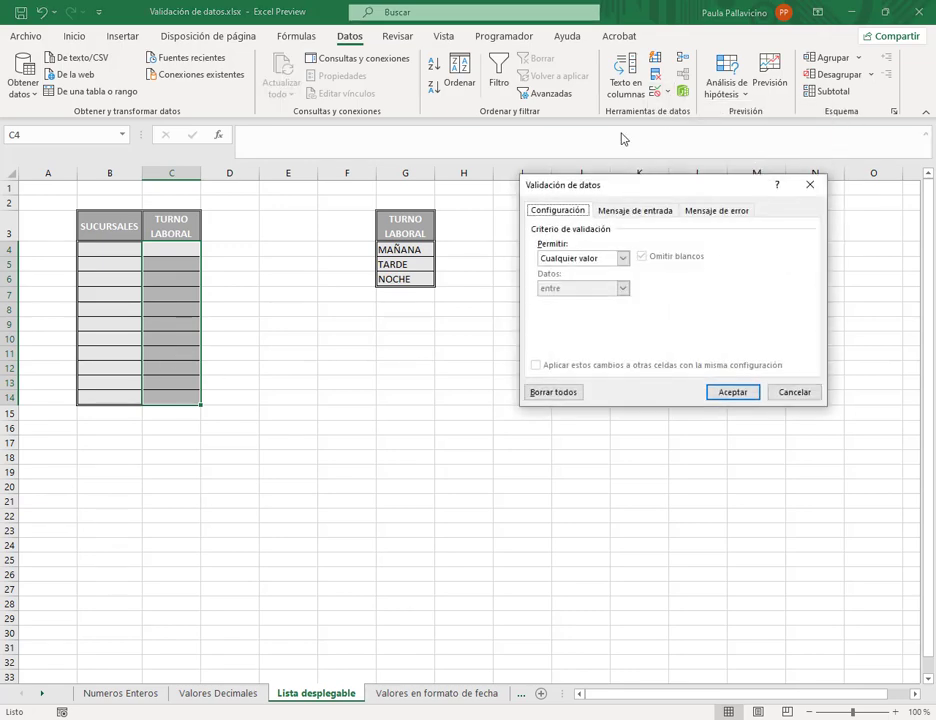
pyautogui.click(623, 259)
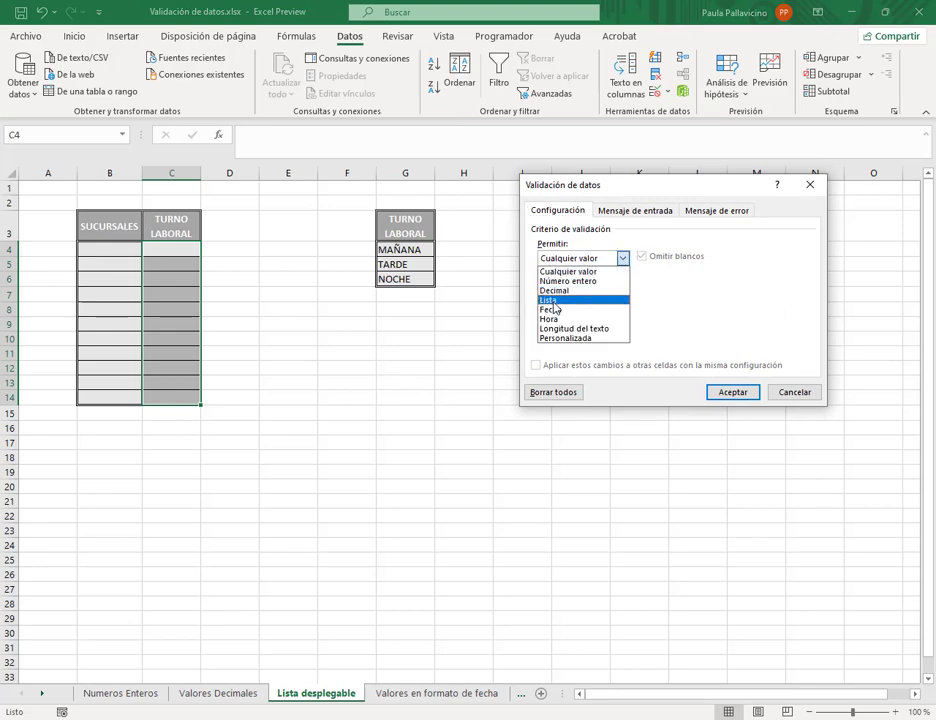
pyautogui.click(556, 299)
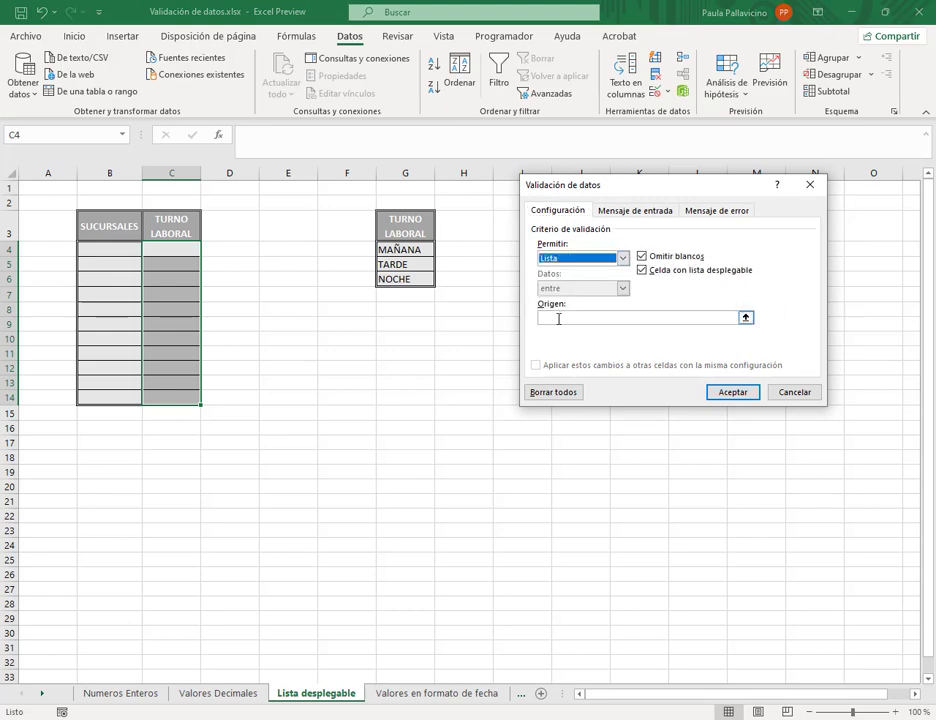
pyautogui.click(557, 319)
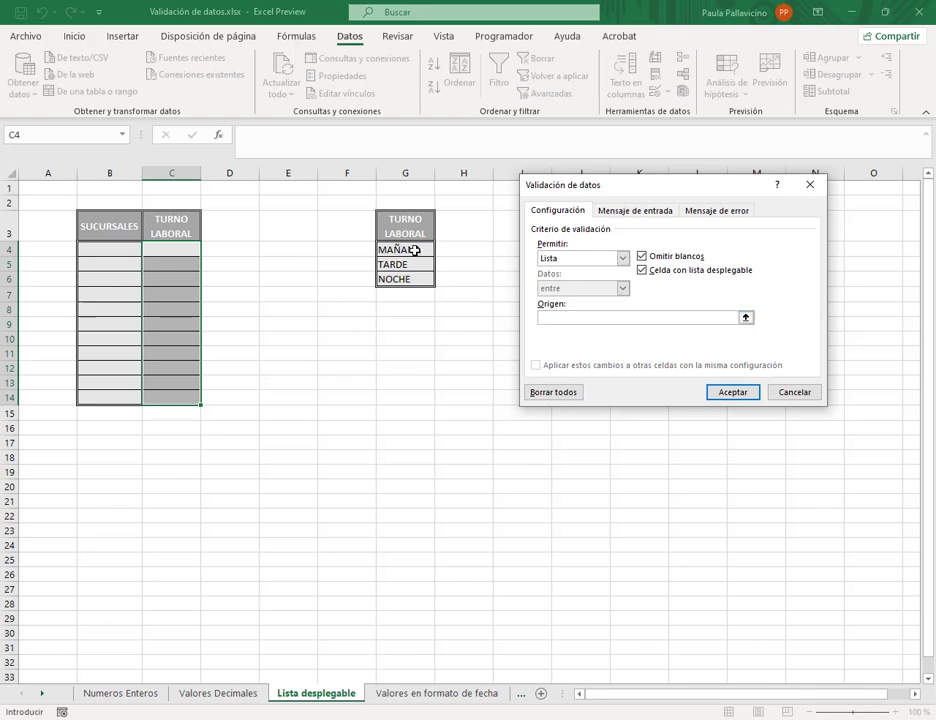
pyautogui.moveTo(414, 249); pyautogui.dragTo(424, 278)
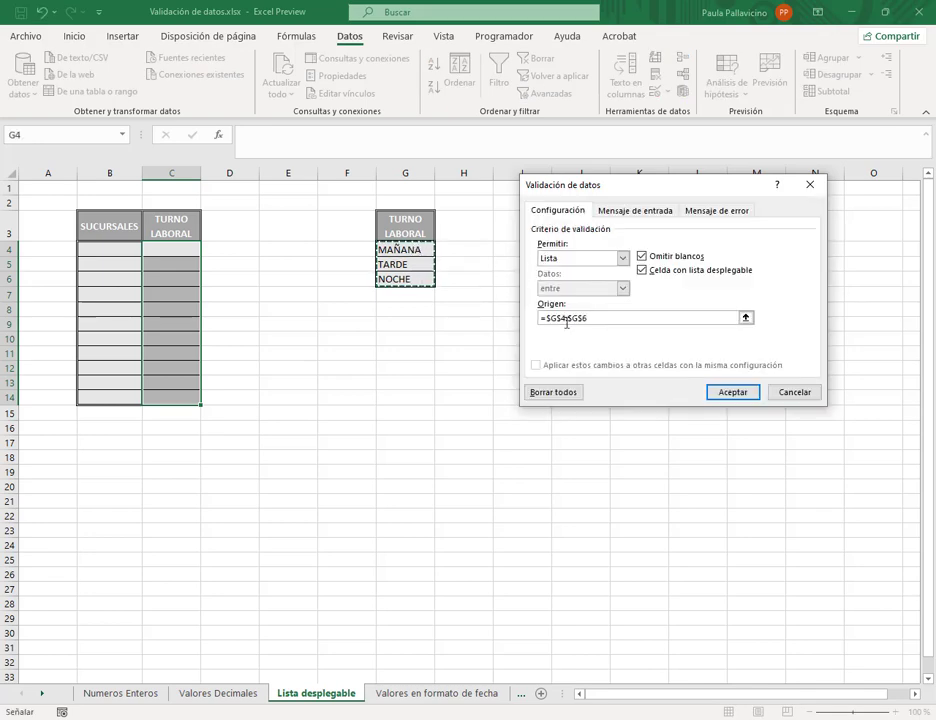
pyautogui.click(733, 392)
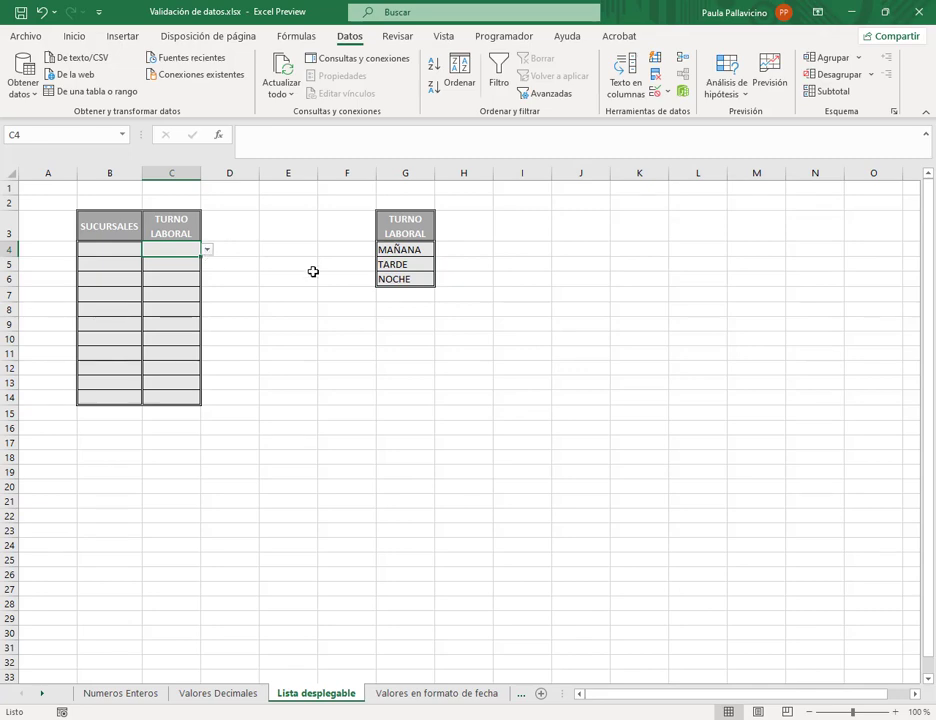
# - Pick TARDE, NOCHE and TARDE from the drop-downs in C4, C5 and C6
pyautogui.click(208, 250)
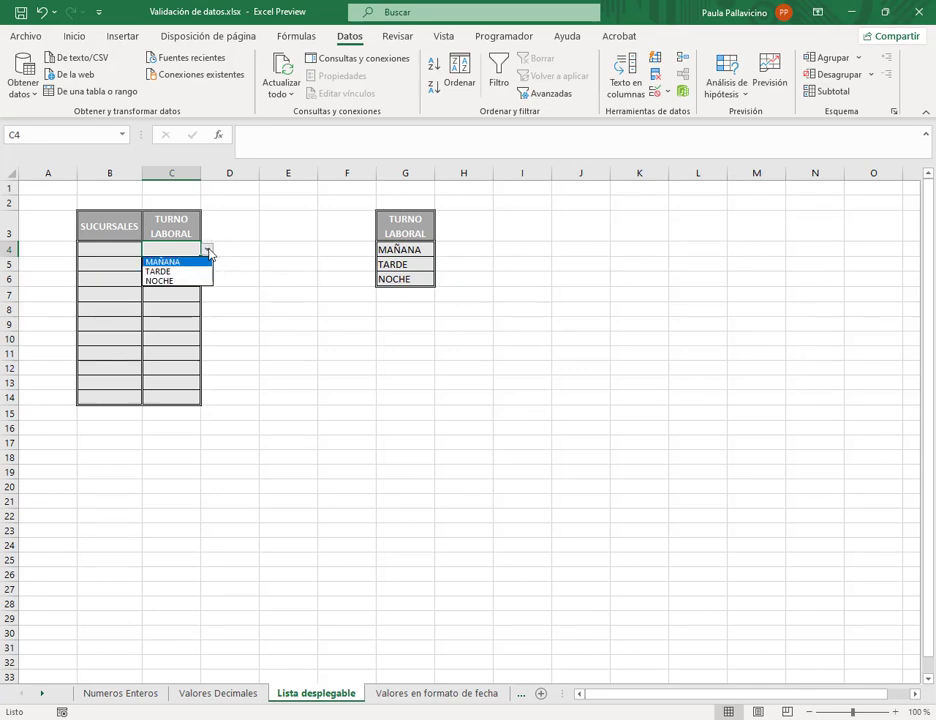
pyautogui.click(186, 271)
pyautogui.click(200, 268)
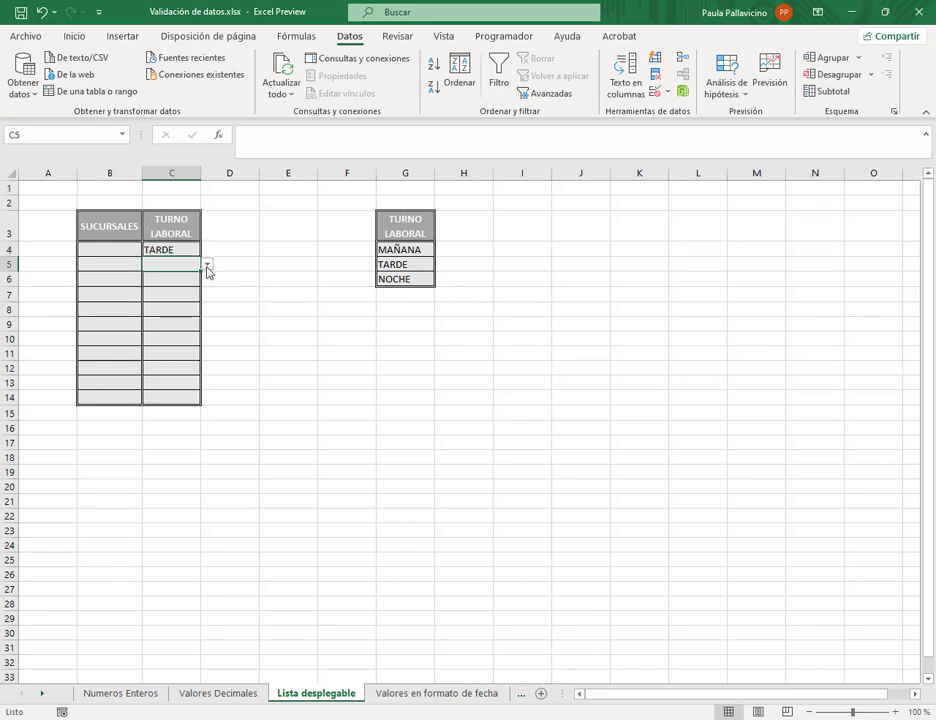
pyautogui.click(207, 264)
pyautogui.click(190, 296)
pyautogui.click(192, 282)
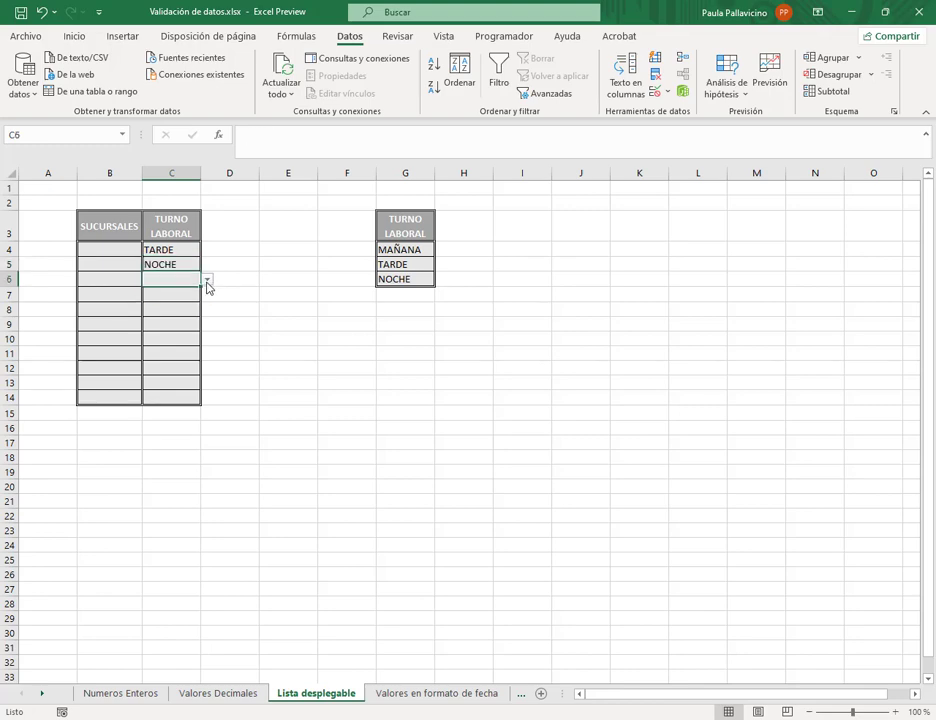
pyautogui.click(207, 279)
pyautogui.click(203, 301)
pyautogui.click(288, 309)
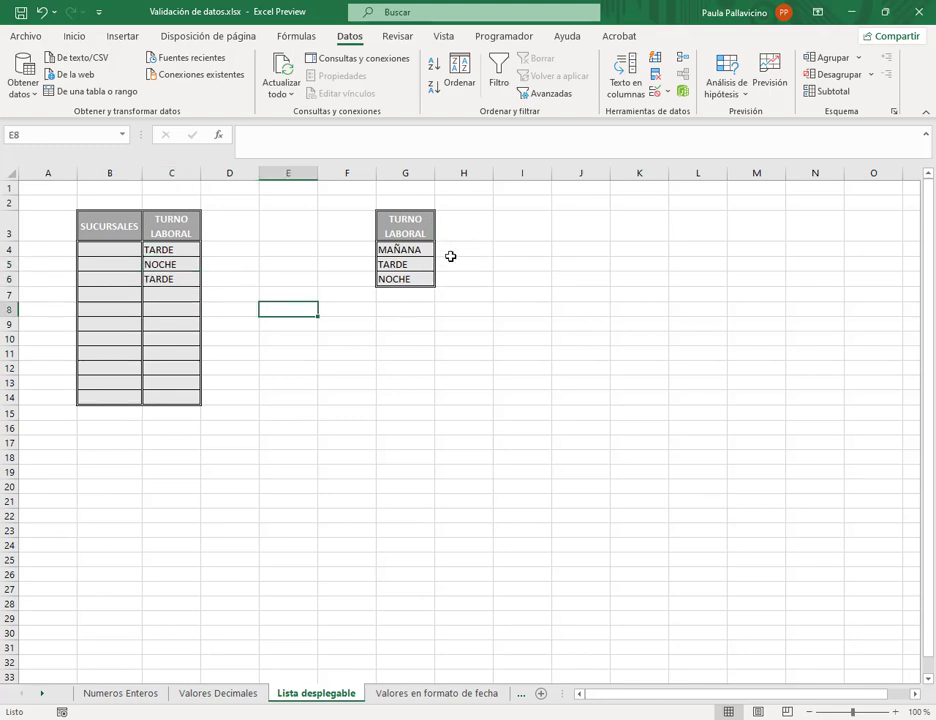
pyautogui.click(126, 248)
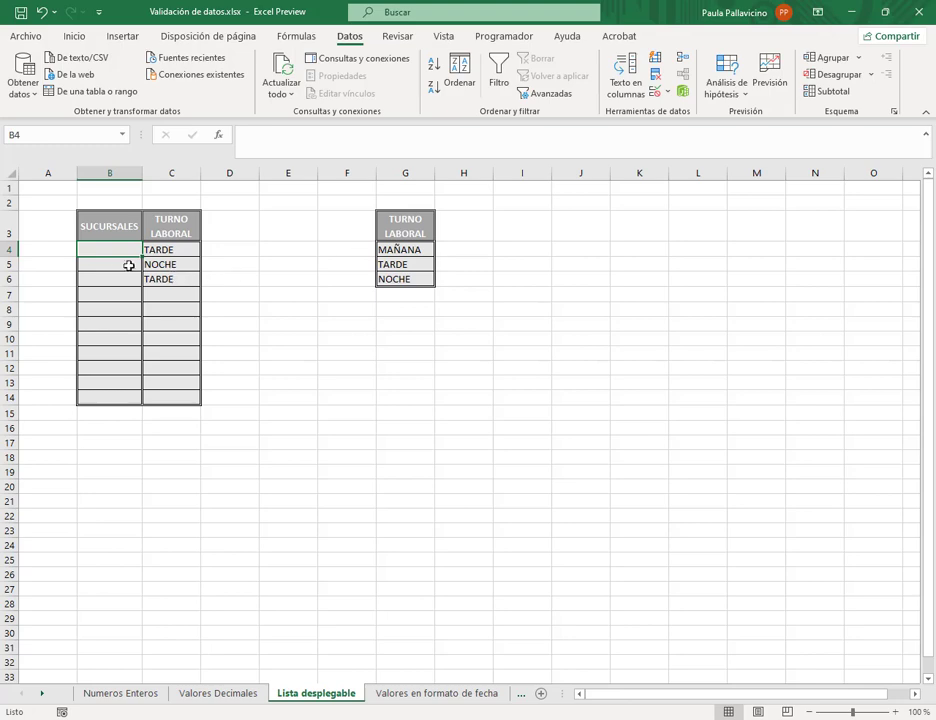
# - Give SUCURSALES cells B4:B14 a drop-down list with source Norte;Sur;Este;Oeste
pyautogui.moveTo(120, 248); pyautogui.dragTo(121, 393)
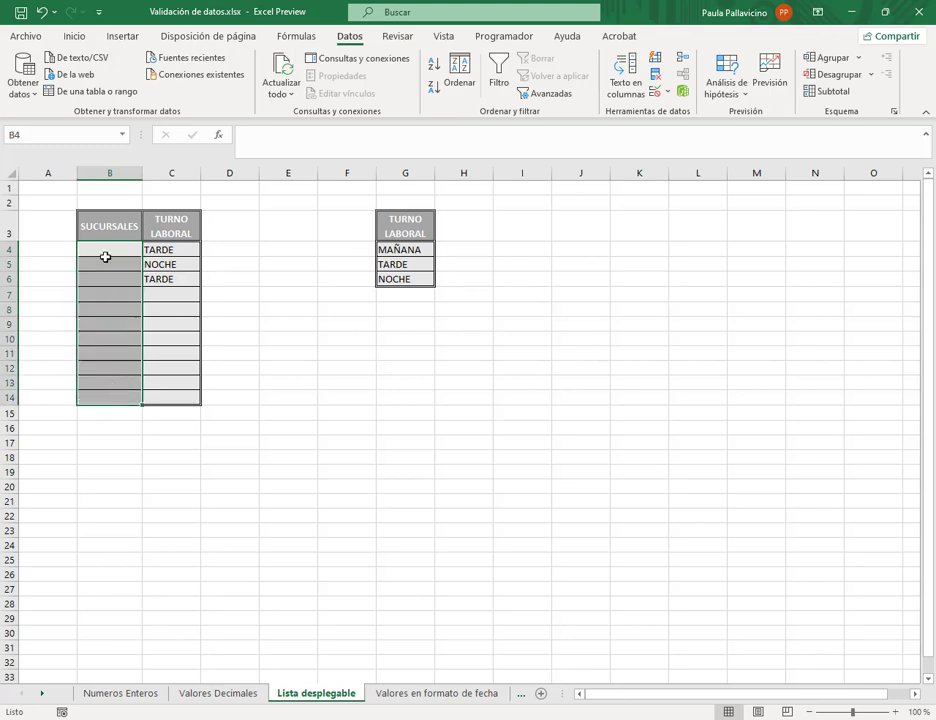
pyautogui.click(665, 92)
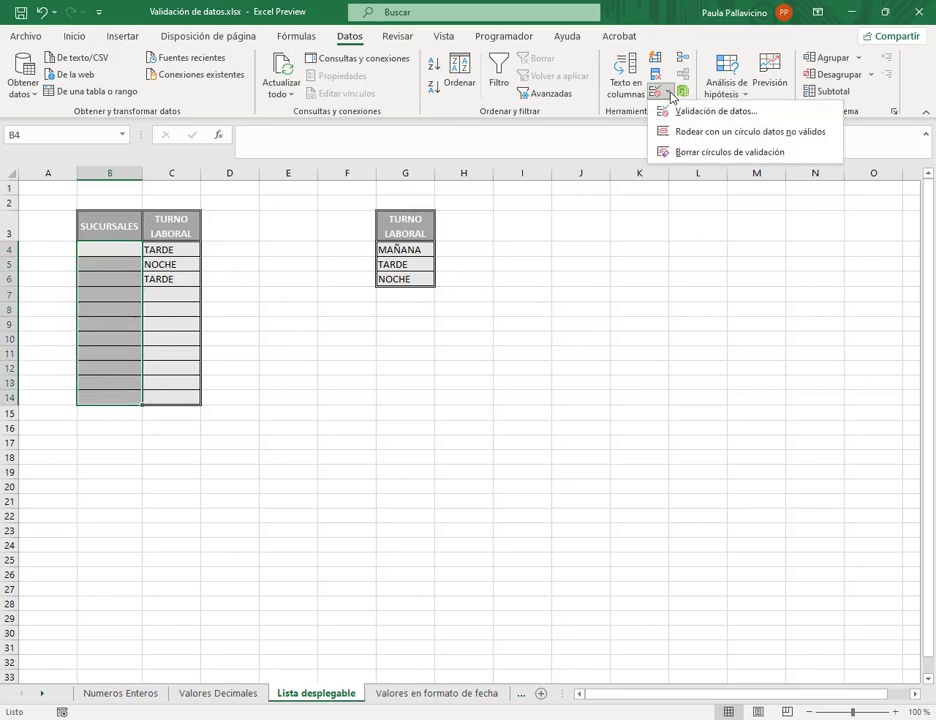
pyautogui.click(686, 118)
pyautogui.click(622, 258)
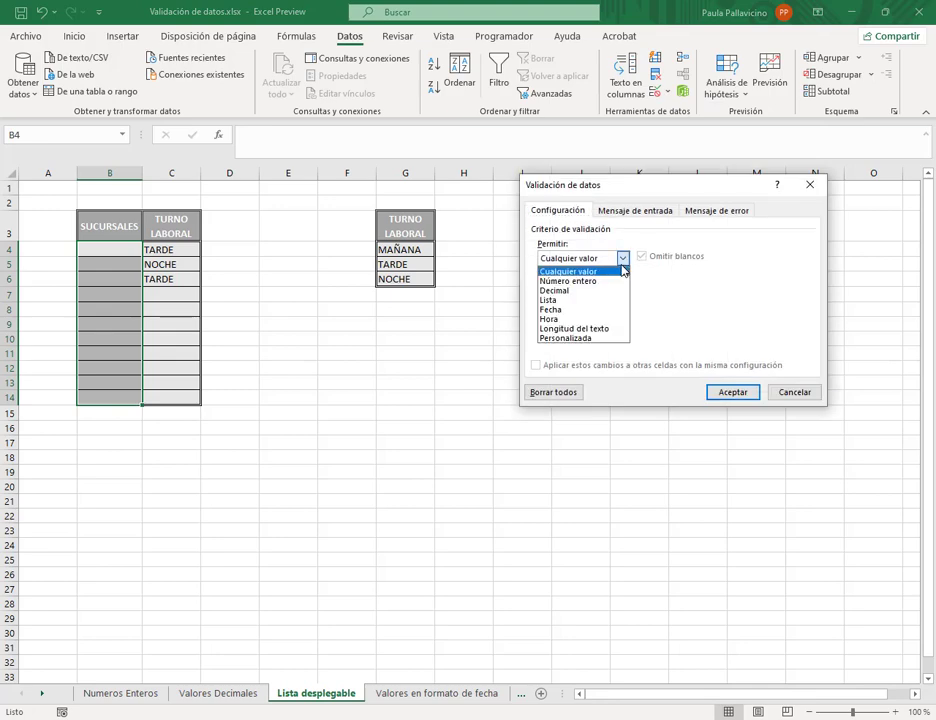
pyautogui.click(565, 301)
pyautogui.click(572, 318)
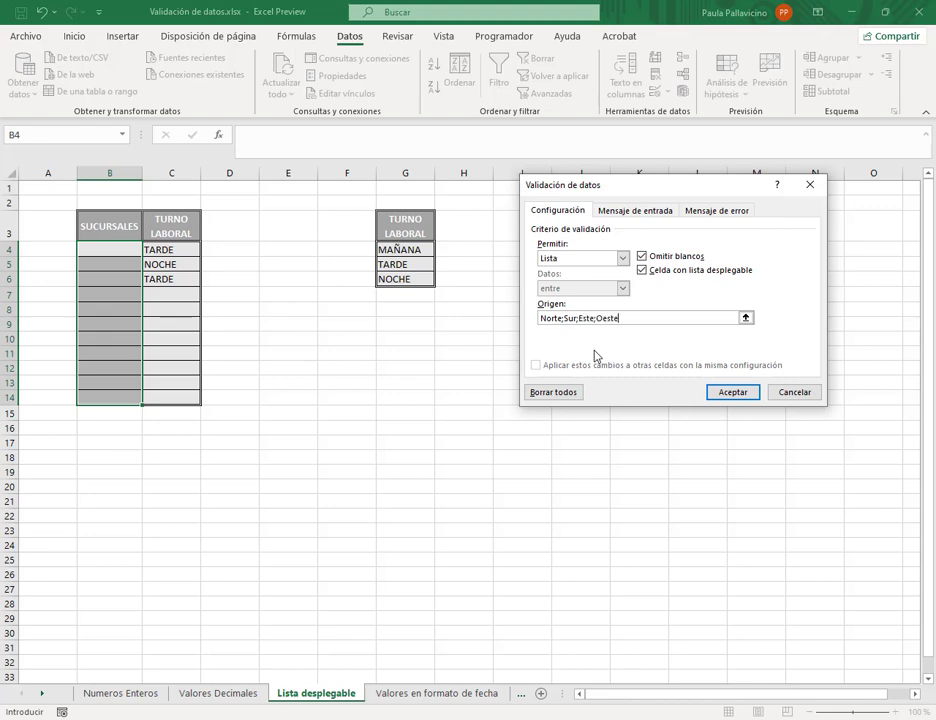
pyautogui.click(733, 392)
# - Choose Sur, Este, Oeste and Norte from the drop-downs in B4 through B7
pyautogui.click(117, 250)
pyautogui.click(148, 250)
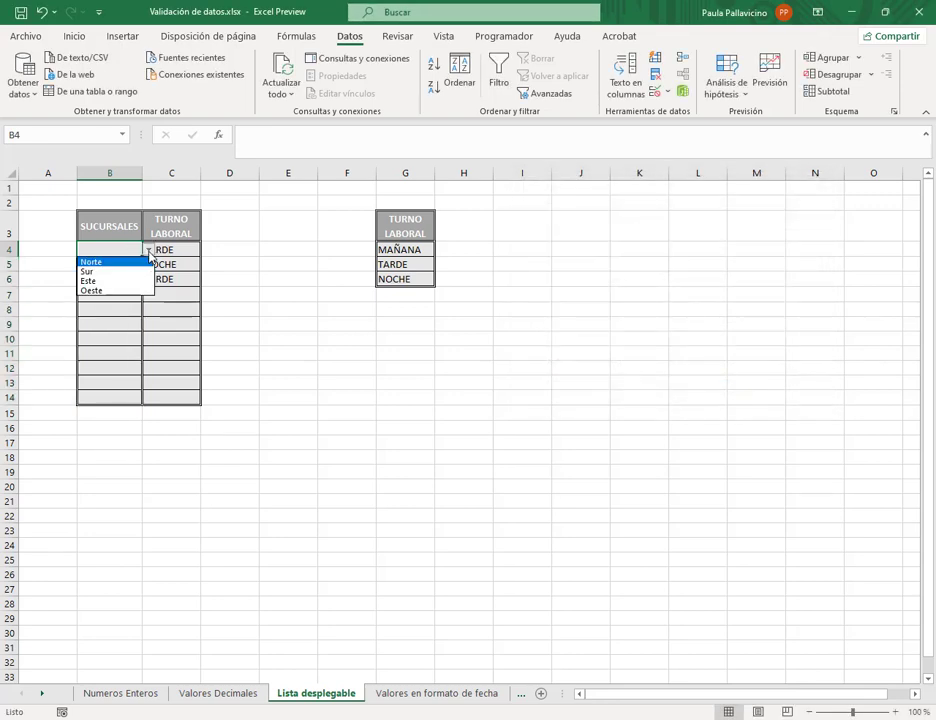
pyautogui.click(136, 270)
pyautogui.click(140, 268)
pyautogui.click(148, 264)
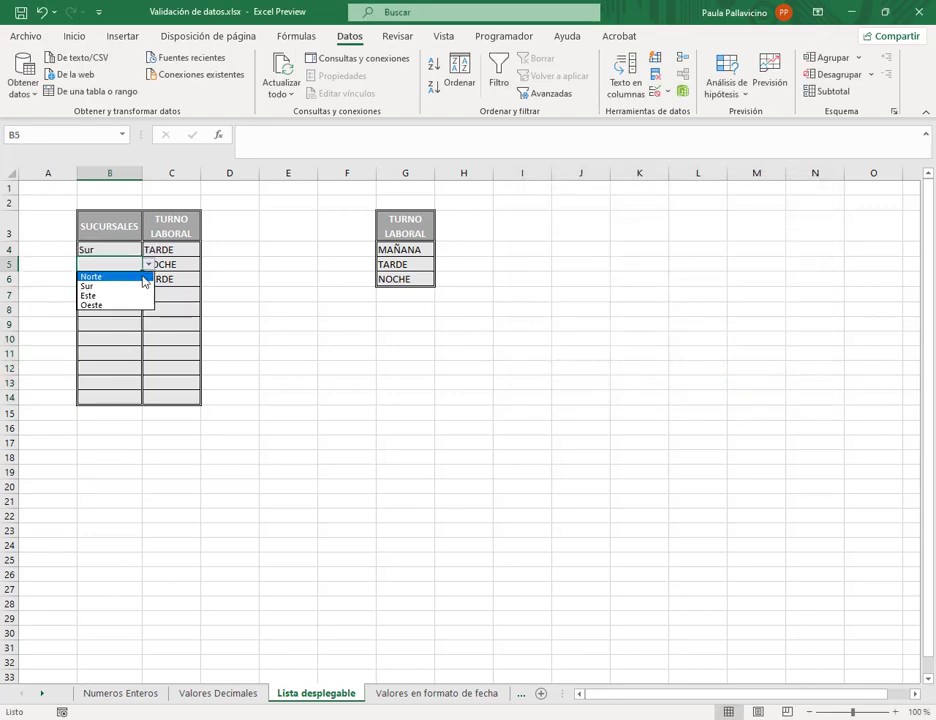
pyautogui.click(125, 296)
pyautogui.click(130, 278)
pyautogui.click(148, 279)
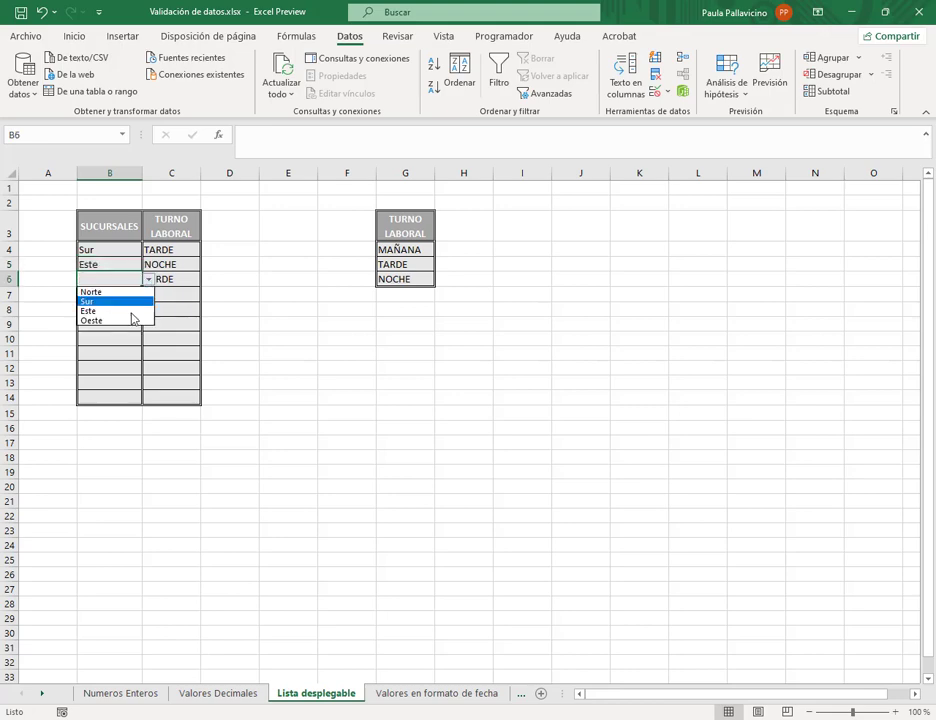
pyautogui.click(134, 322)
pyautogui.click(128, 295)
pyautogui.click(148, 300)
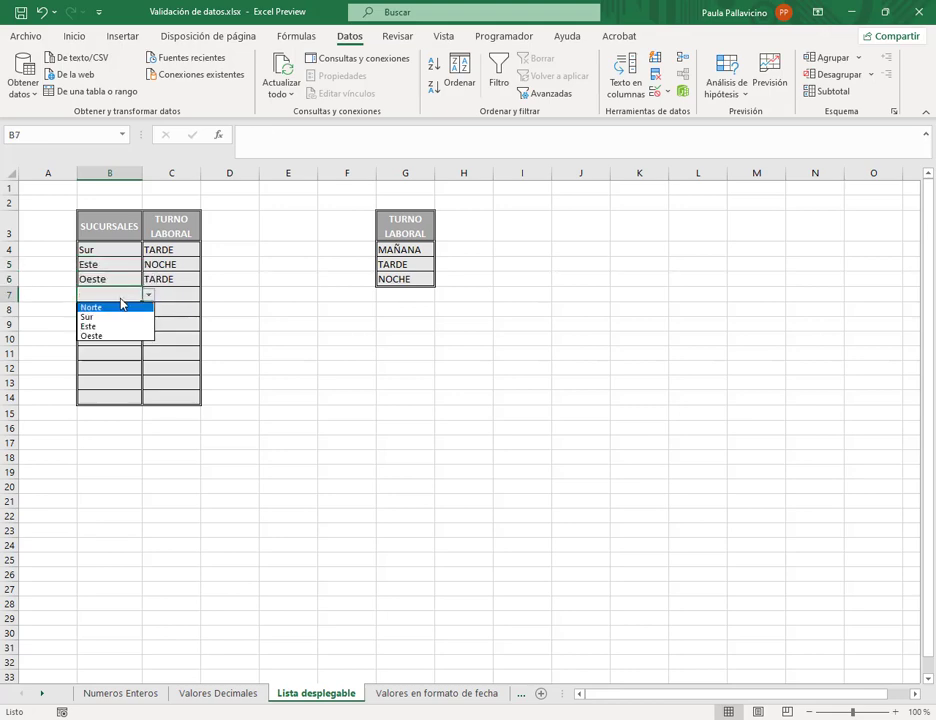
pyautogui.click(121, 307)
pyautogui.moveTo(110, 250); pyautogui.dragTo(115, 398)
# - Check the branch list's Source in Data Validation, cancel without changes, and go to the Valores en formato de fecha sheet
pyautogui.click(669, 93)
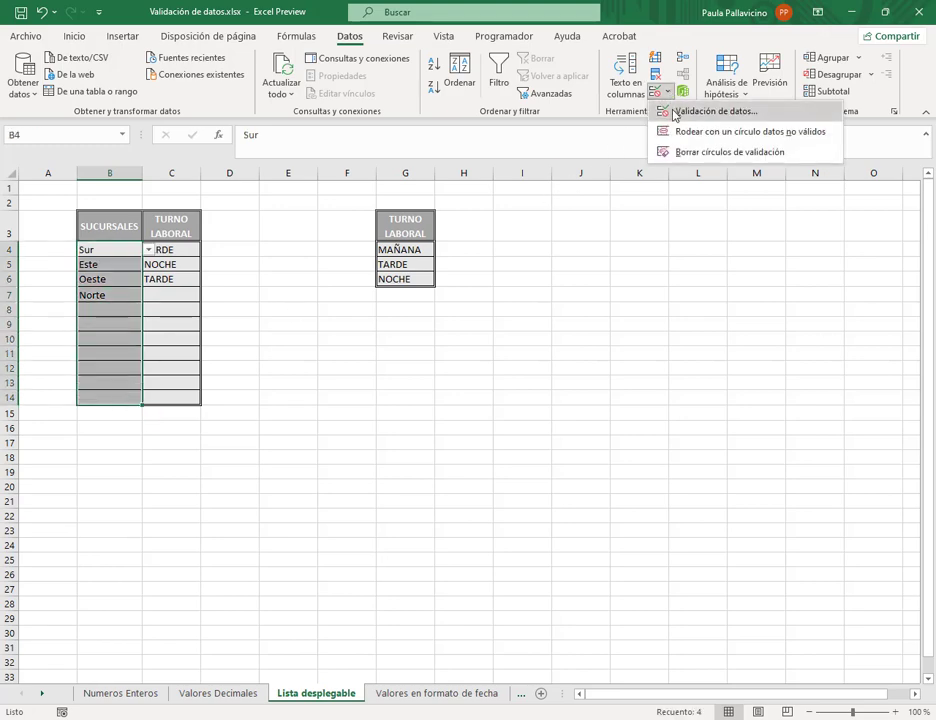
pyautogui.click(685, 108)
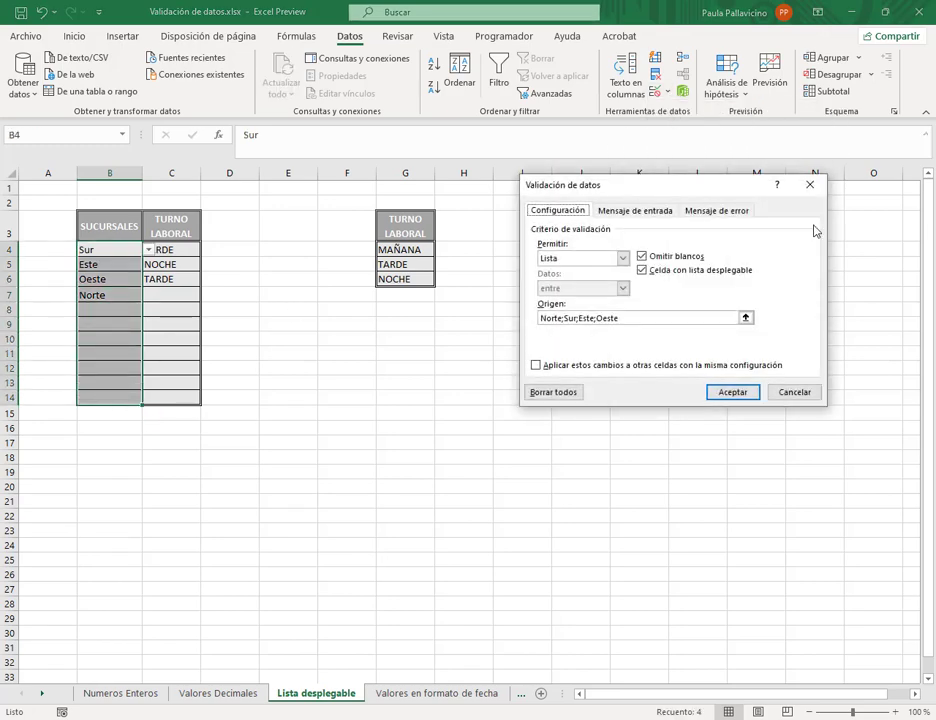
pyautogui.click(565, 318)
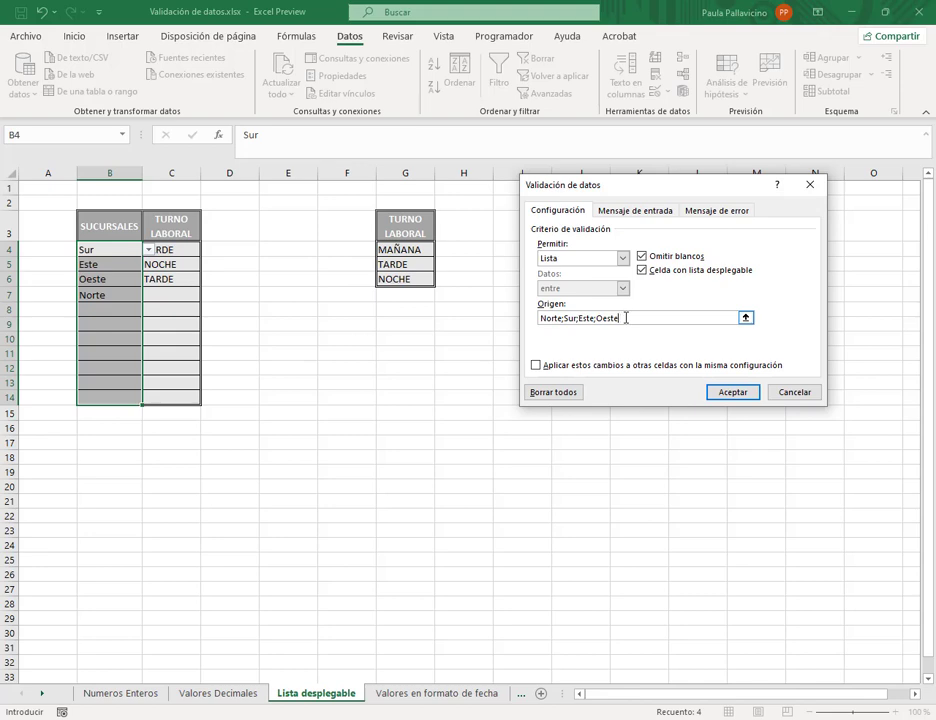
pyautogui.doubleClick(626, 318)
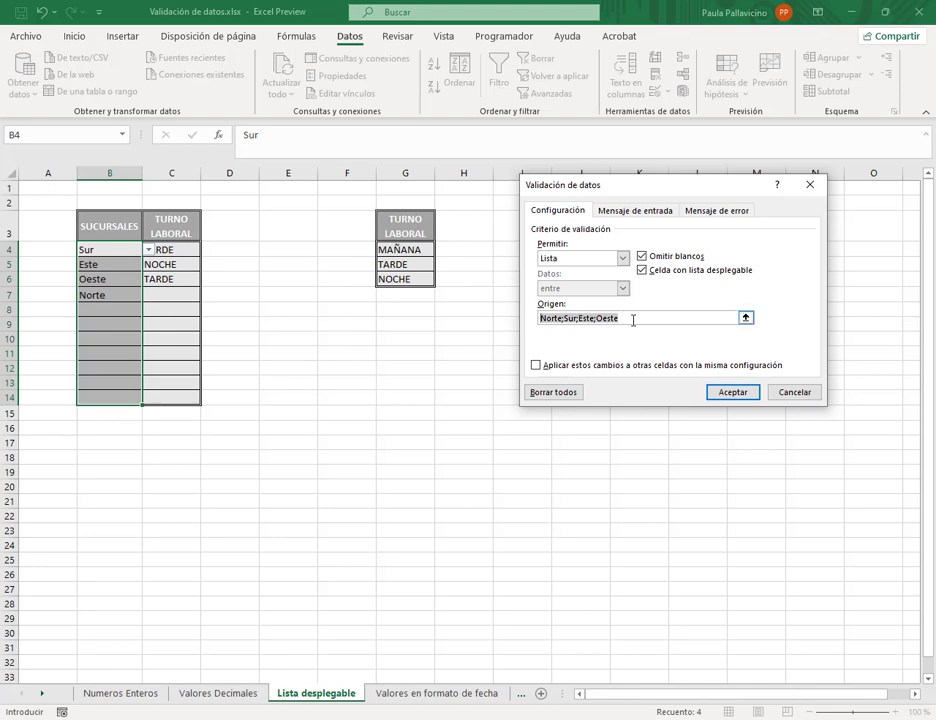
pyautogui.click(633, 317)
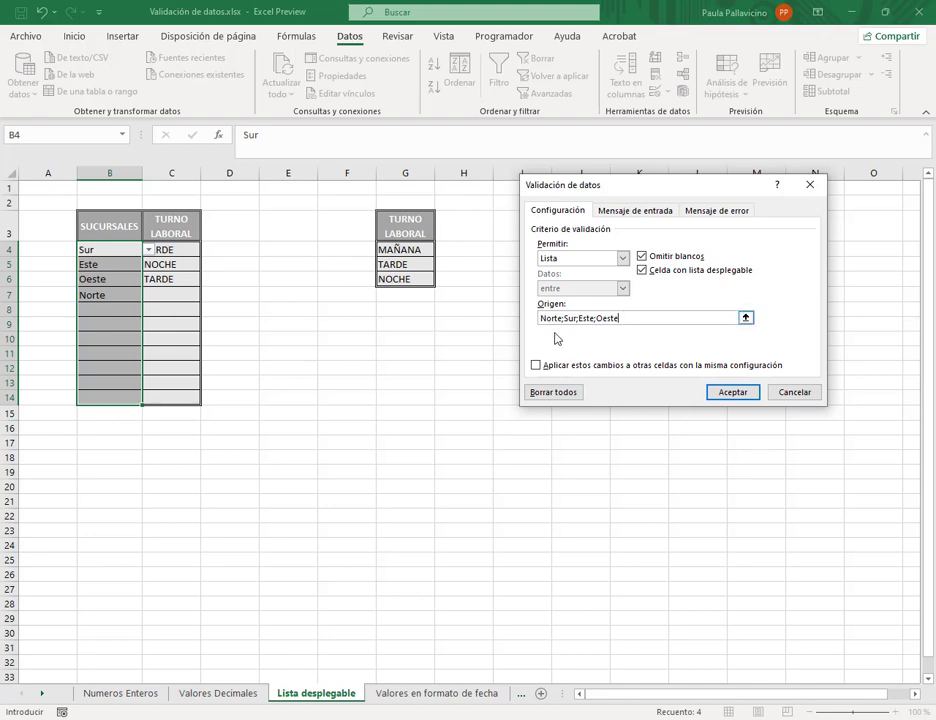
pyautogui.click(794, 392)
pyautogui.click(440, 695)
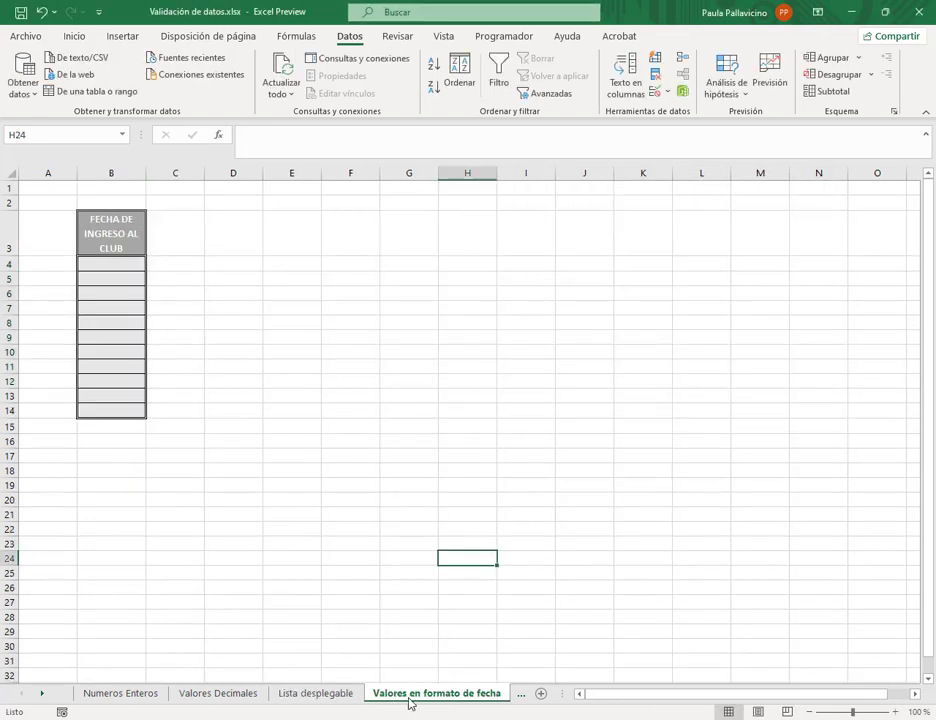
# - Select cells B4:B14 under FECHA DE INGRESO AL CLUB
pyautogui.click(110, 263)
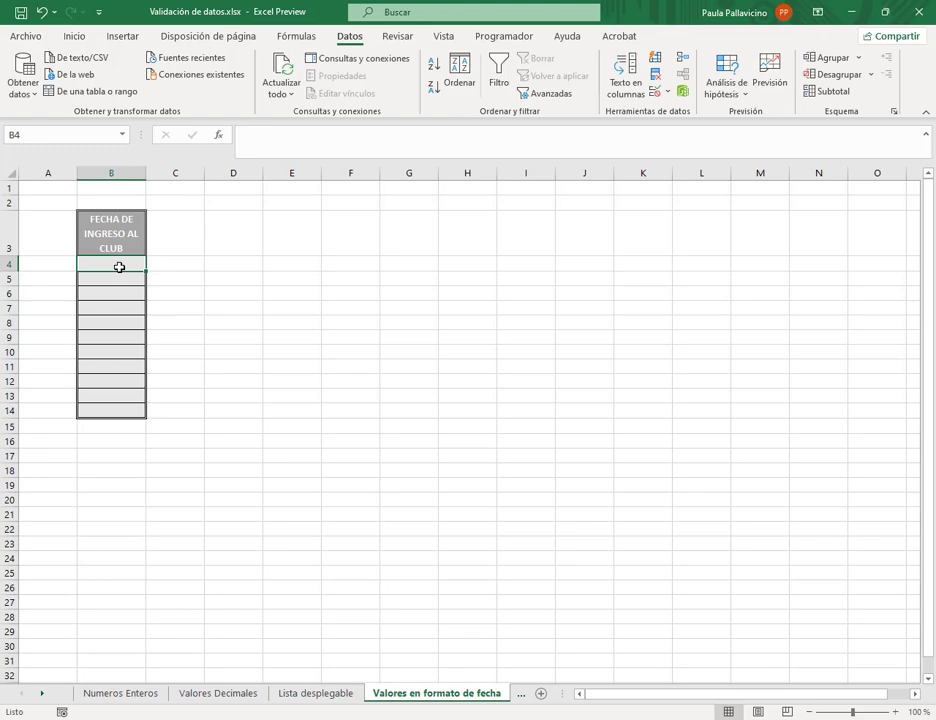
pyautogui.moveTo(118, 264); pyautogui.dragTo(114, 410)
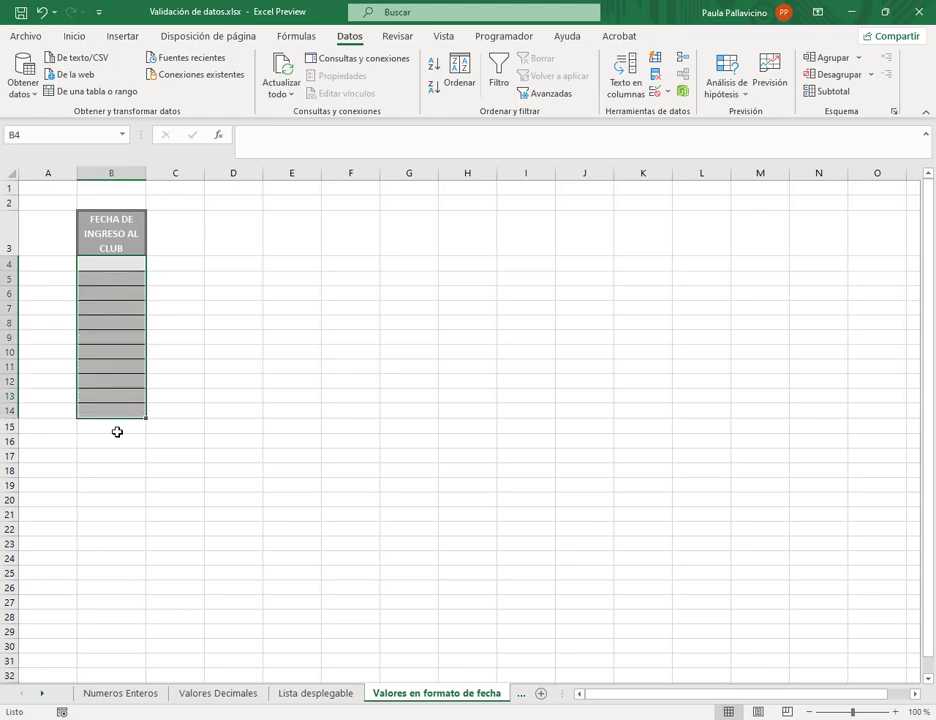
# - In Data Validation, allow only Date values for the selected cells
pyautogui.click(667, 92)
pyautogui.click(680, 112)
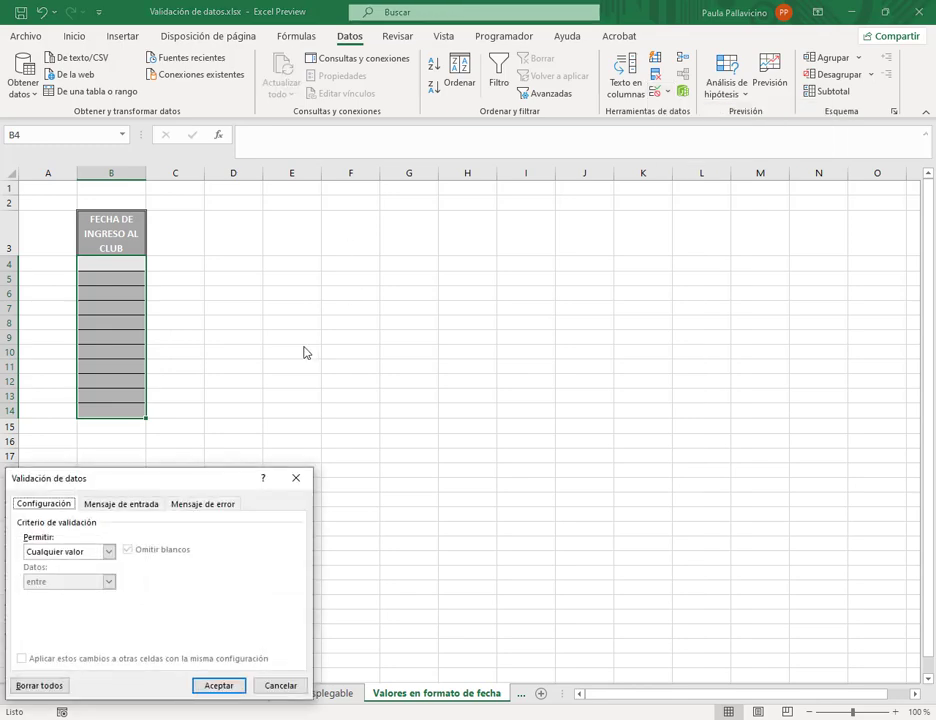
pyautogui.click(350, 291)
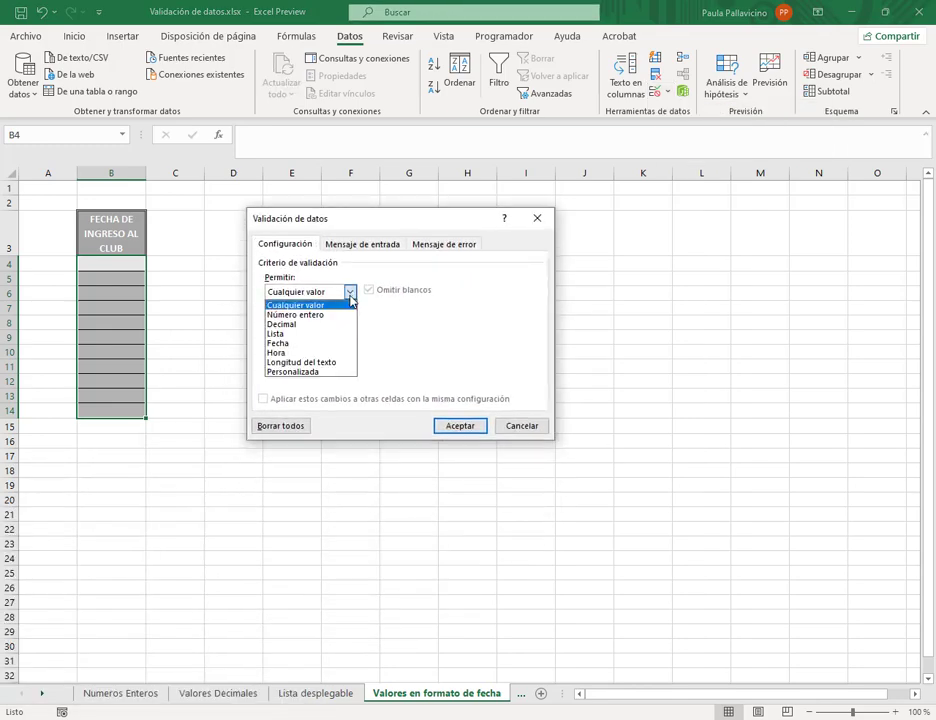
pyautogui.click(294, 343)
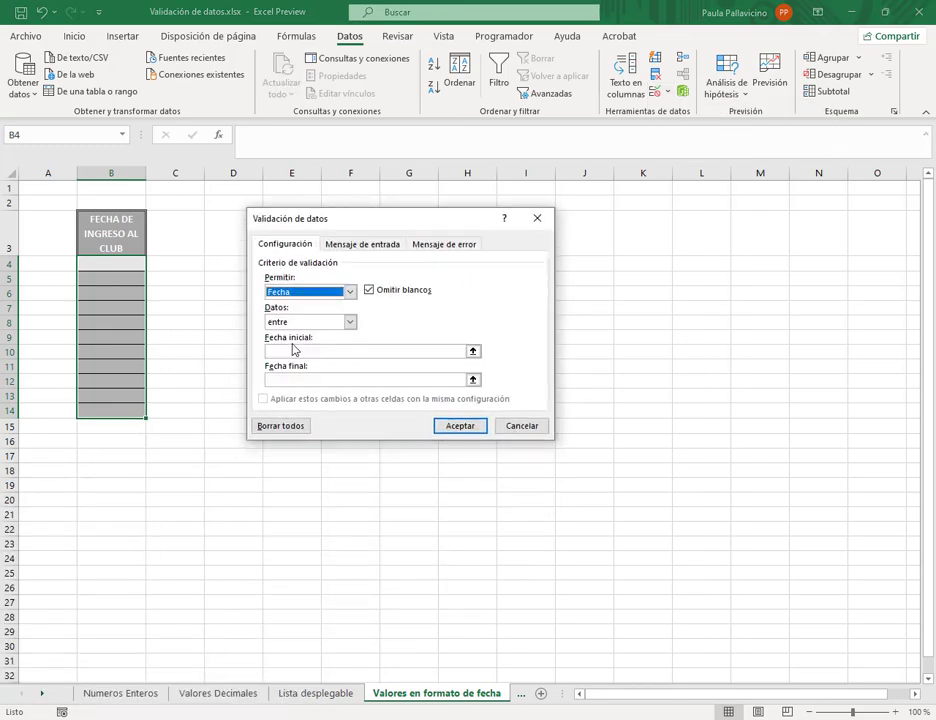
pyautogui.click(350, 322)
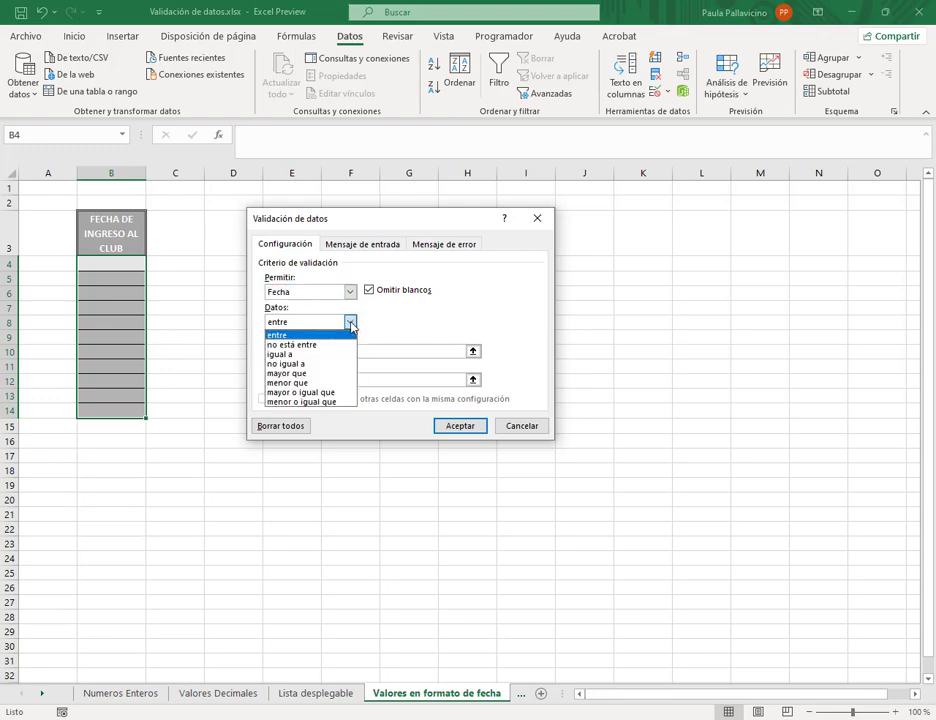
pyautogui.click(345, 373)
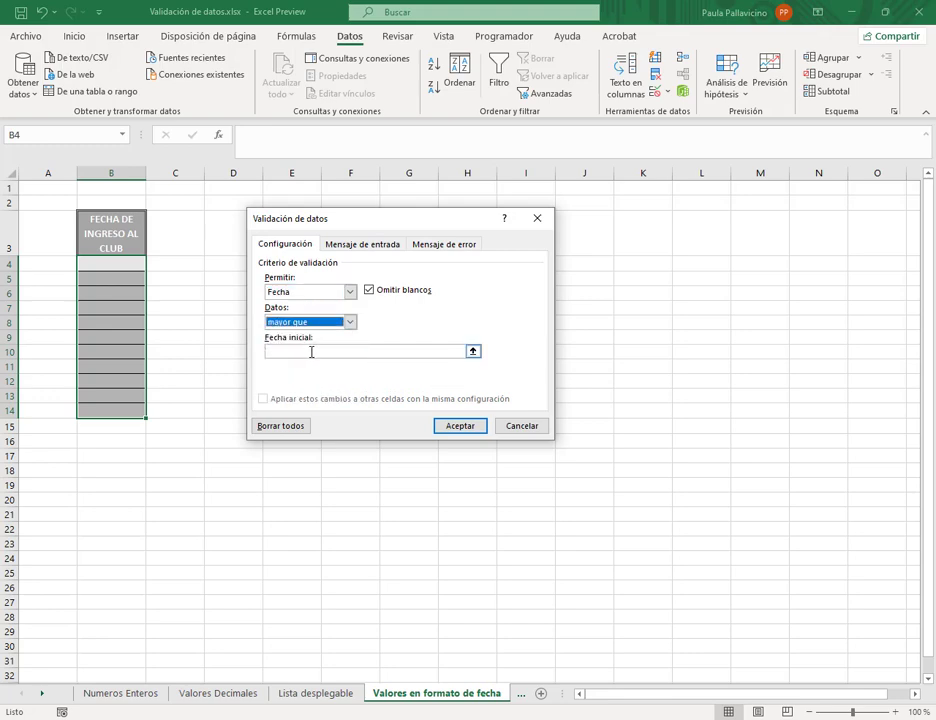
# - Limit the dates to between 31/12/2020 and 31/12/2021 and confirm the rule
pyautogui.click(350, 352)
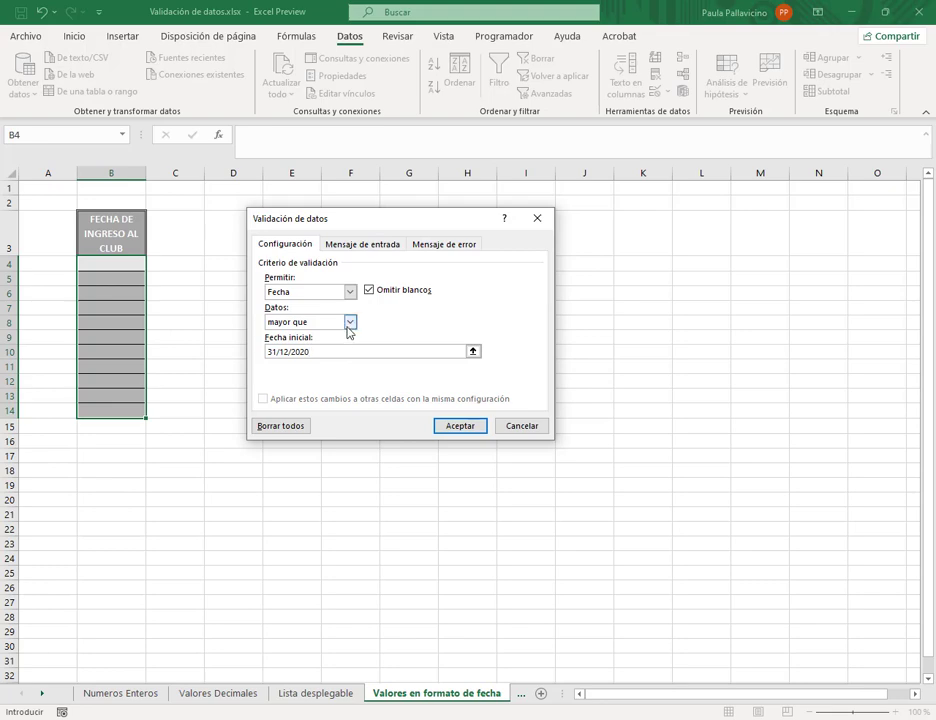
pyautogui.click(348, 325)
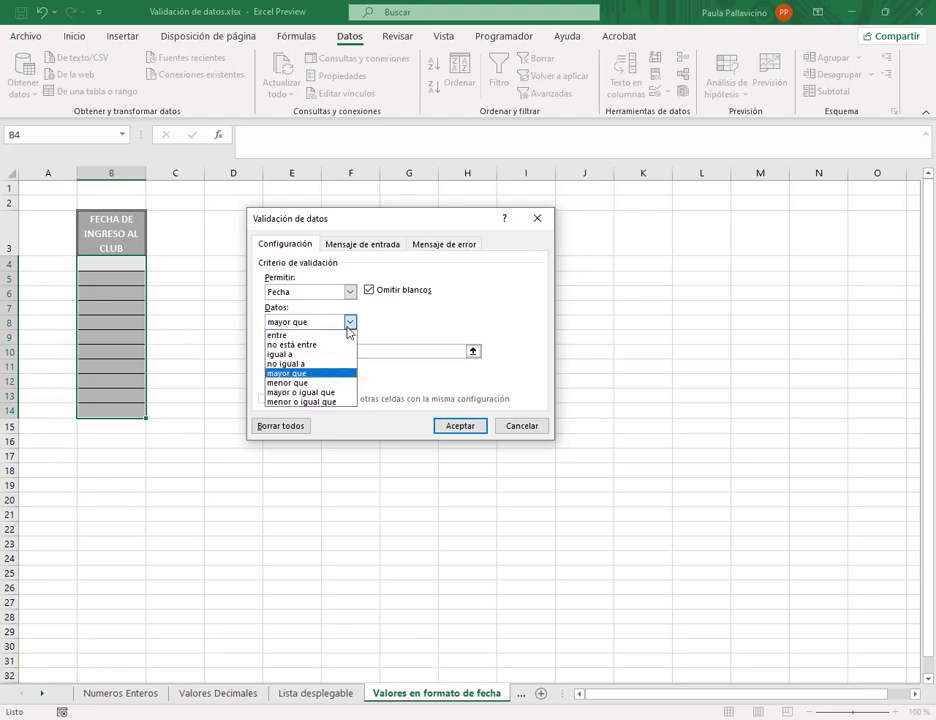
pyautogui.click(288, 334)
pyautogui.click(330, 351)
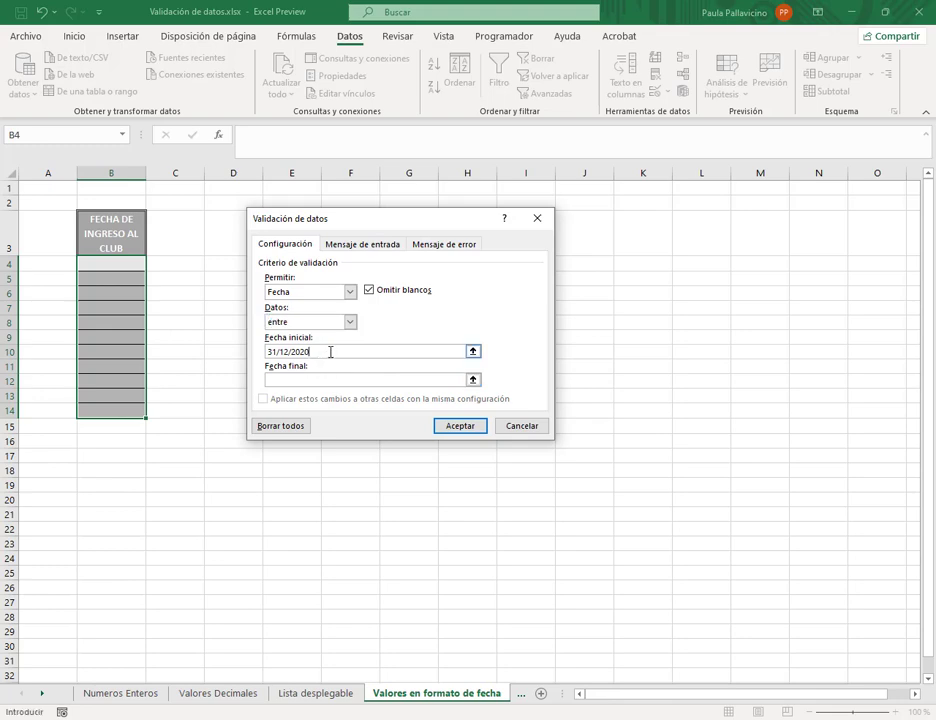
pyautogui.click(336, 378)
pyautogui.write('31/12/2021')
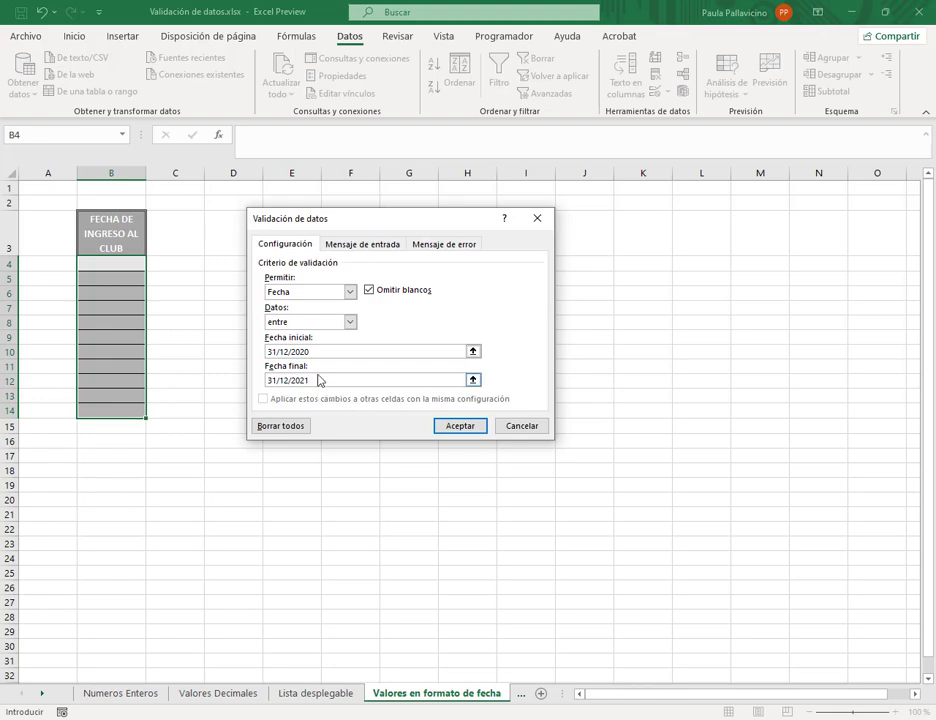
pyautogui.moveTo(328, 379); pyautogui.dragTo(213, 380)
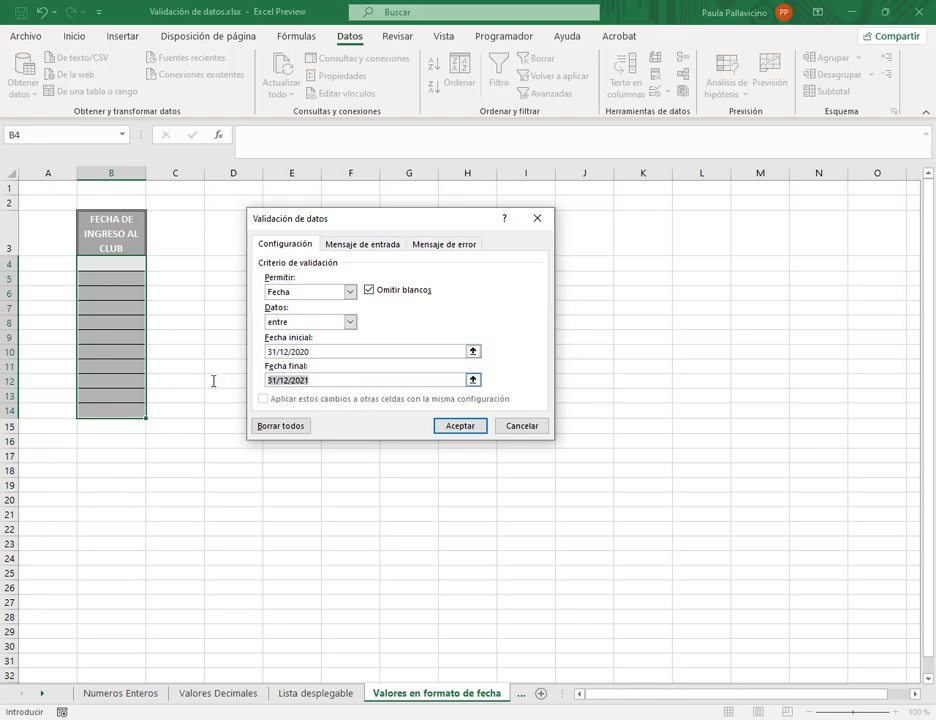
pyautogui.click(337, 381)
pyautogui.click(413, 351)
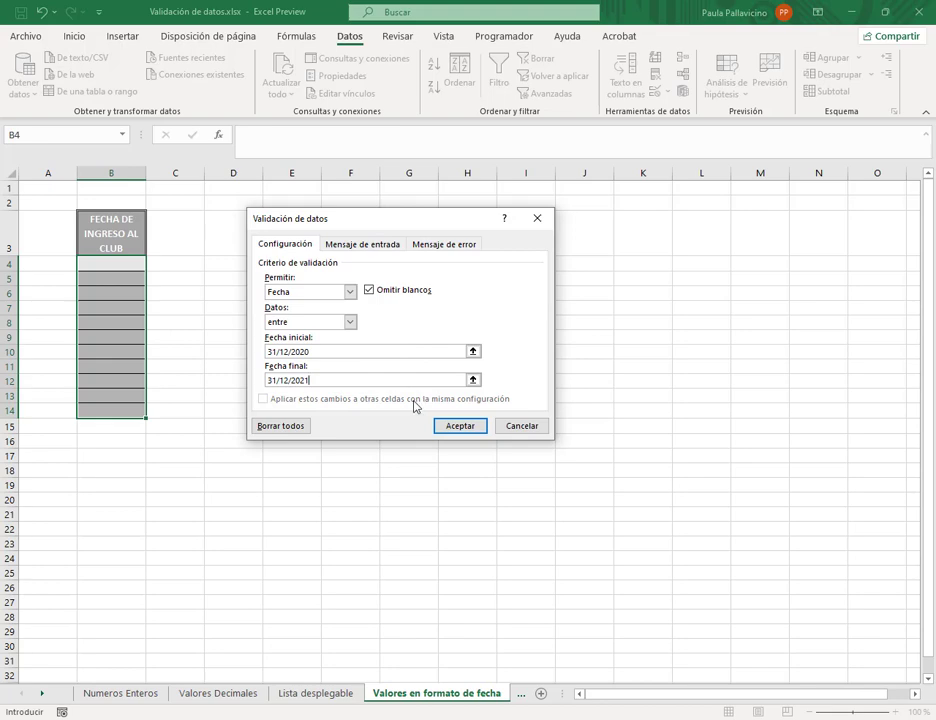
pyautogui.click(450, 427)
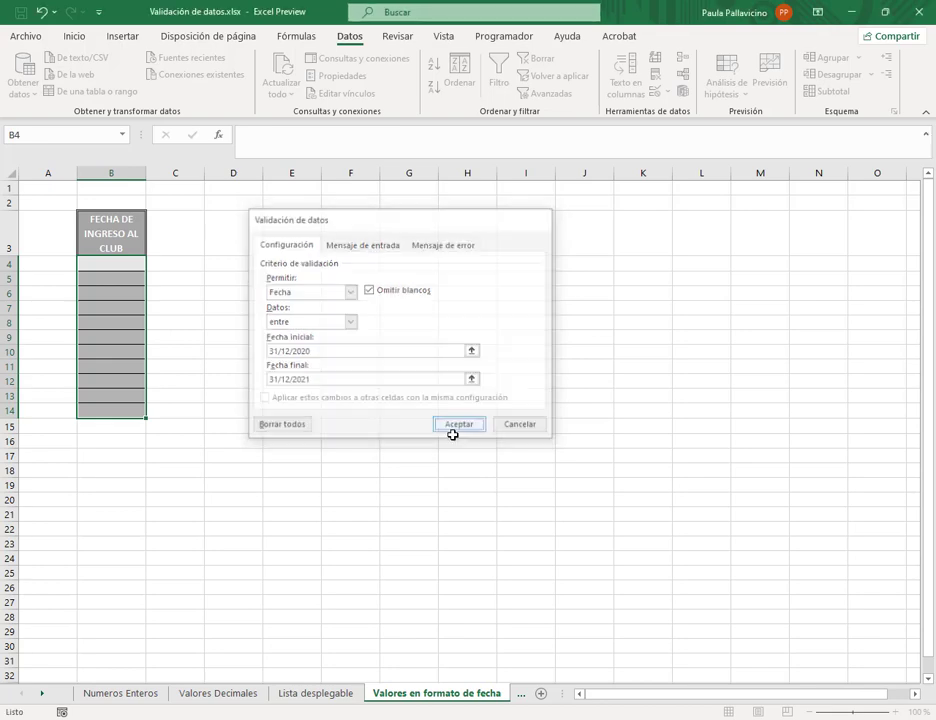
pyautogui.click(141, 268)
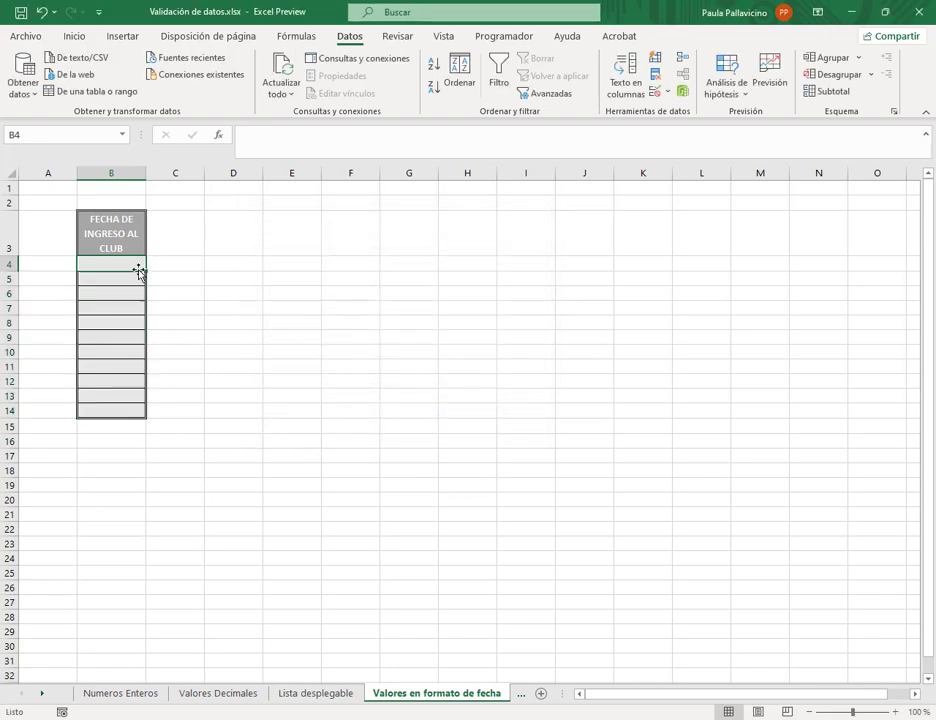
# - Enter 25/3/2019 in B4, cancel the validation error, and start typing 25/3/2021 instead
pyautogui.write('25/')
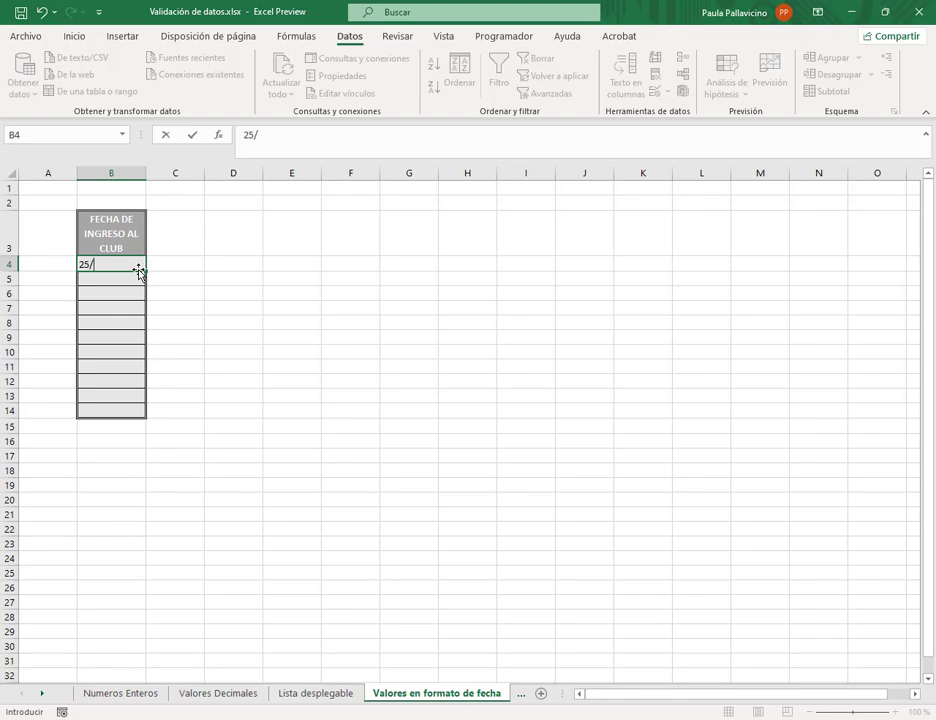
pyautogui.write('3/2019')
pyautogui.press('Return')
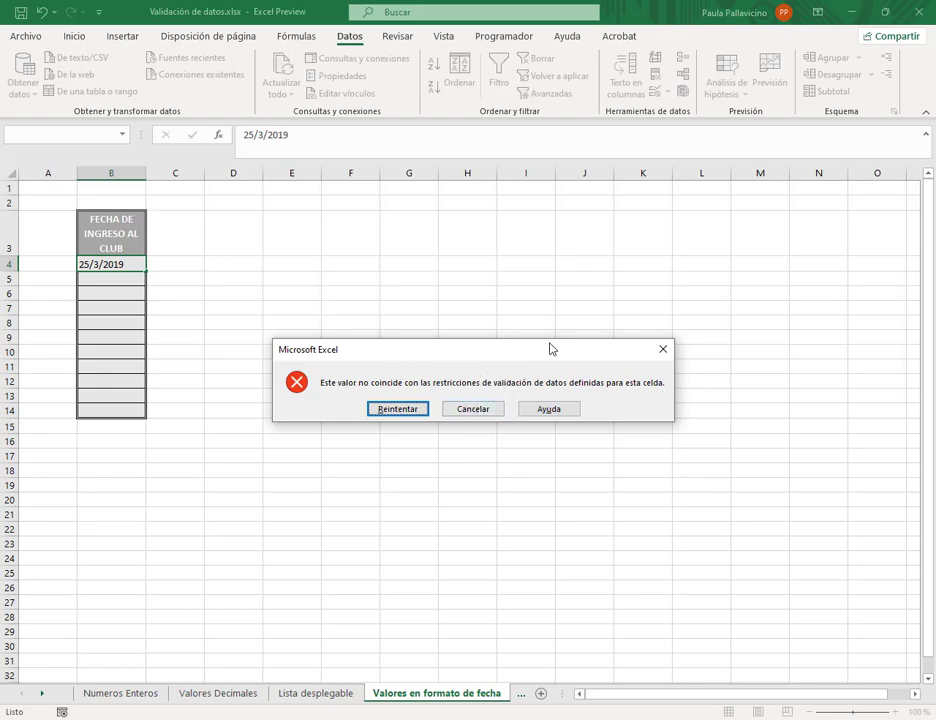
pyautogui.click(468, 409)
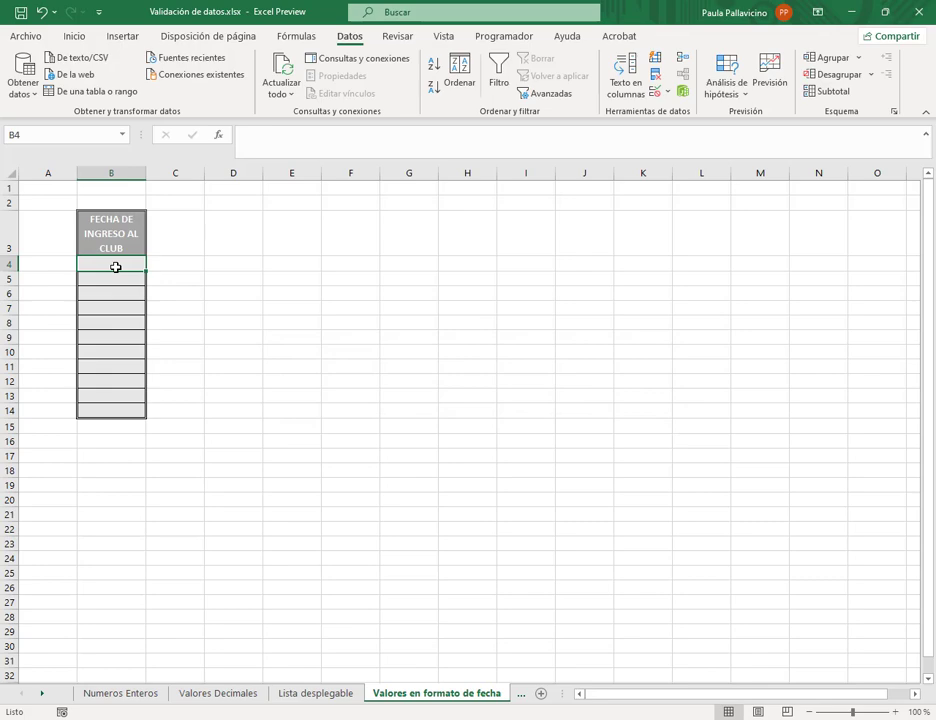
pyautogui.write('25/')
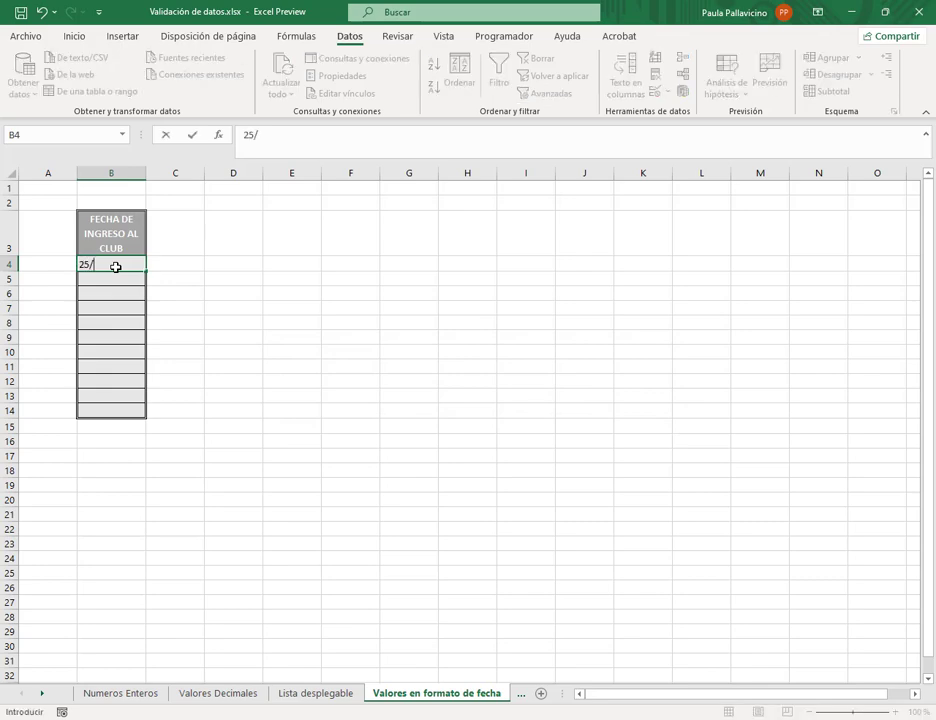
pyautogui.write('3/2021')
# - Commit 25/3/2021 in B4, then go to cell B4 on the Valores en formato de Hora sheet
pyautogui.press('Return')
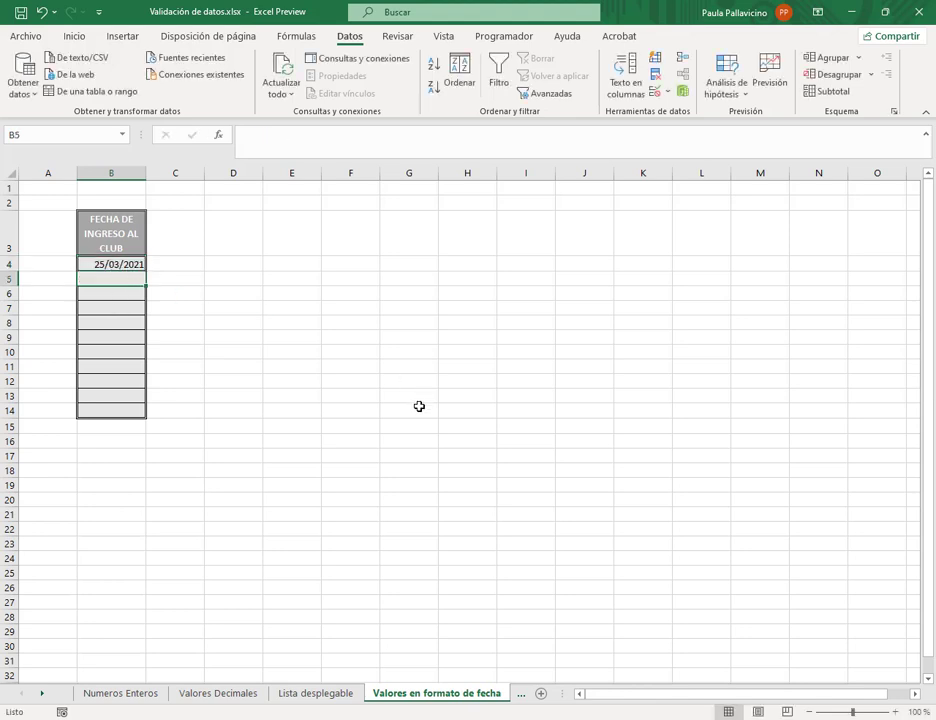
pyautogui.hotkey('ctrl', 'pagedown')
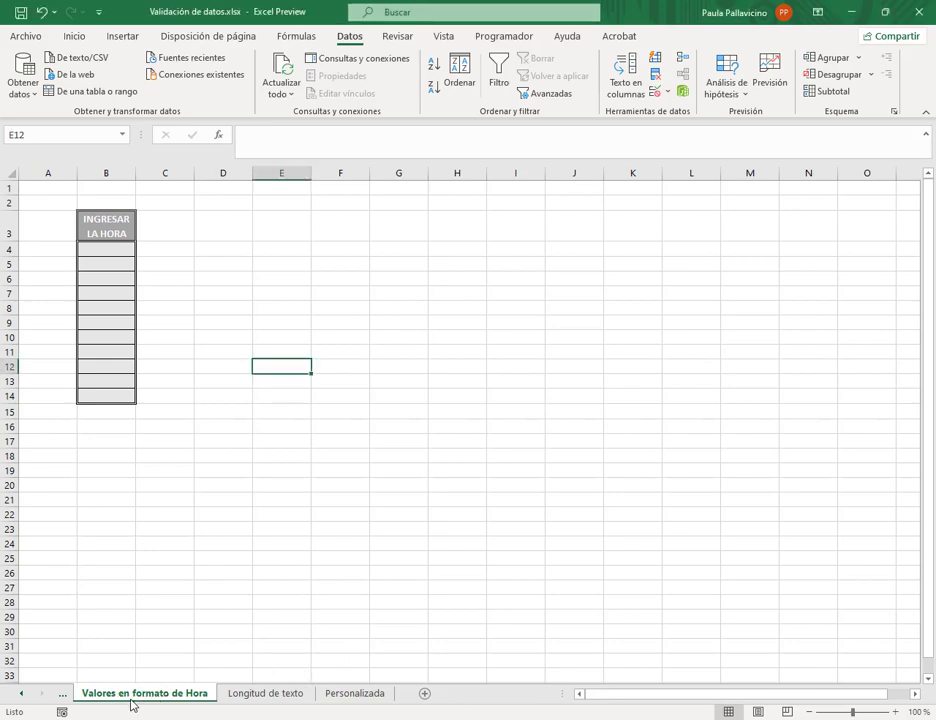
pyautogui.click(102, 249)
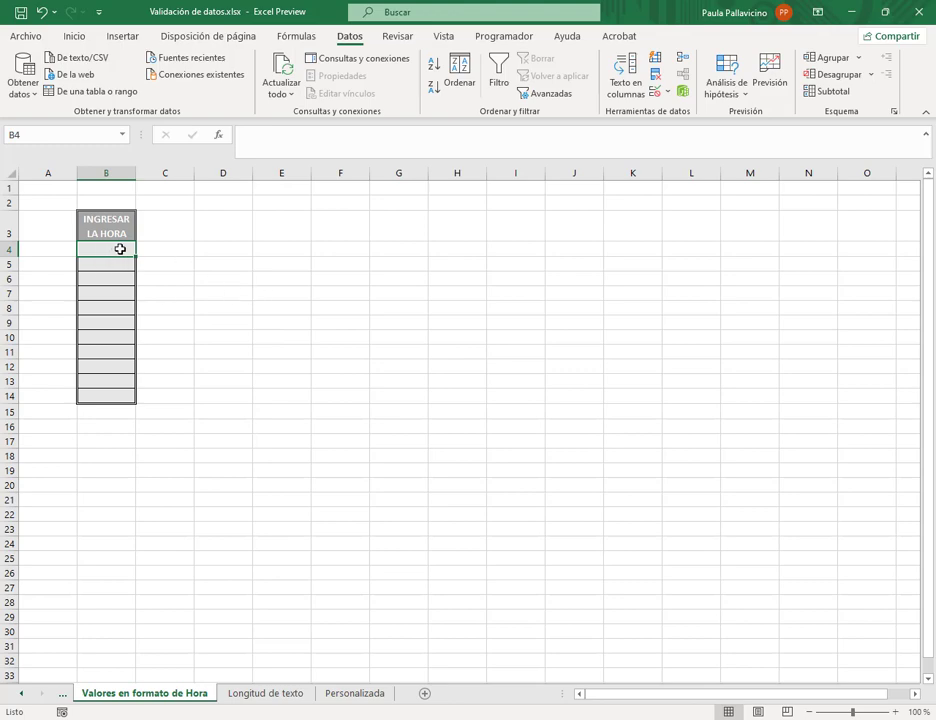
# - Add a Data Validation rule on B4:B14 allowing only times greater than 8
pyautogui.moveTo(121, 249); pyautogui.dragTo(113, 399)
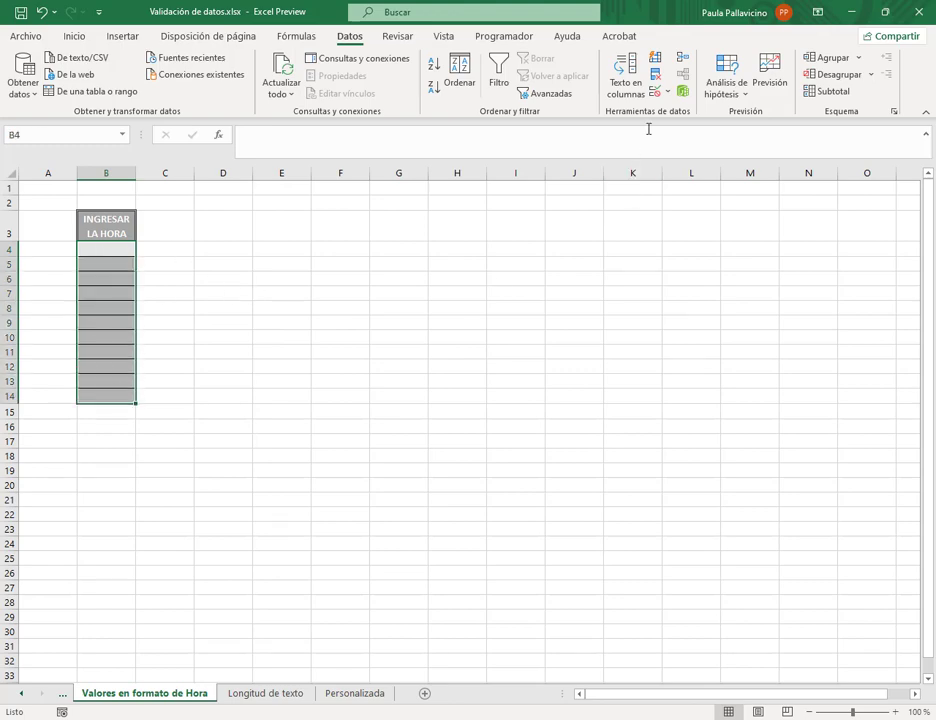
pyautogui.click(669, 94)
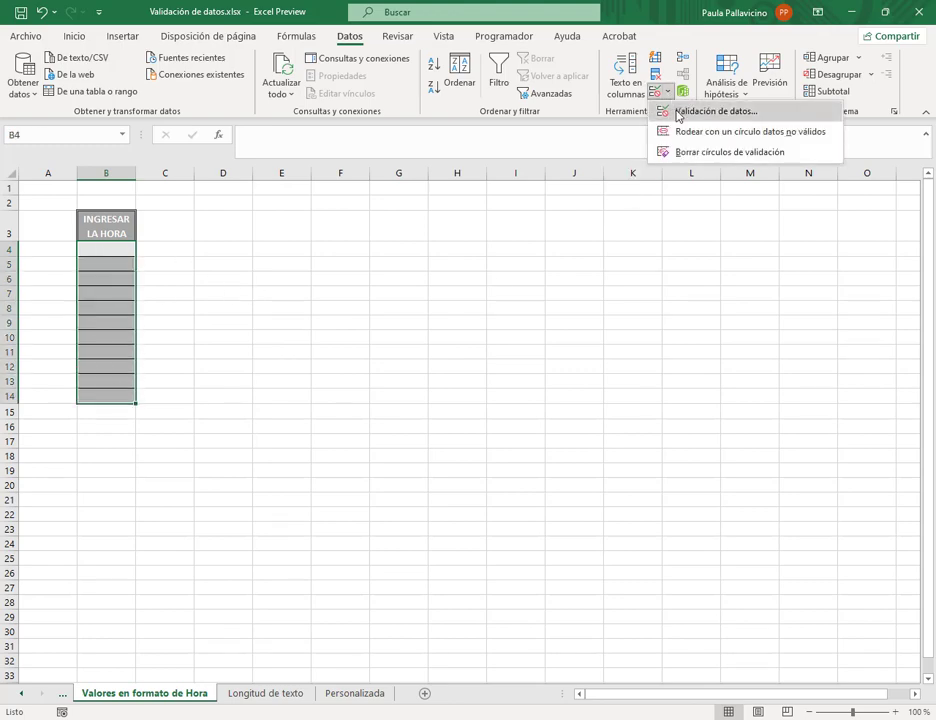
pyautogui.click(680, 112)
pyautogui.click(349, 292)
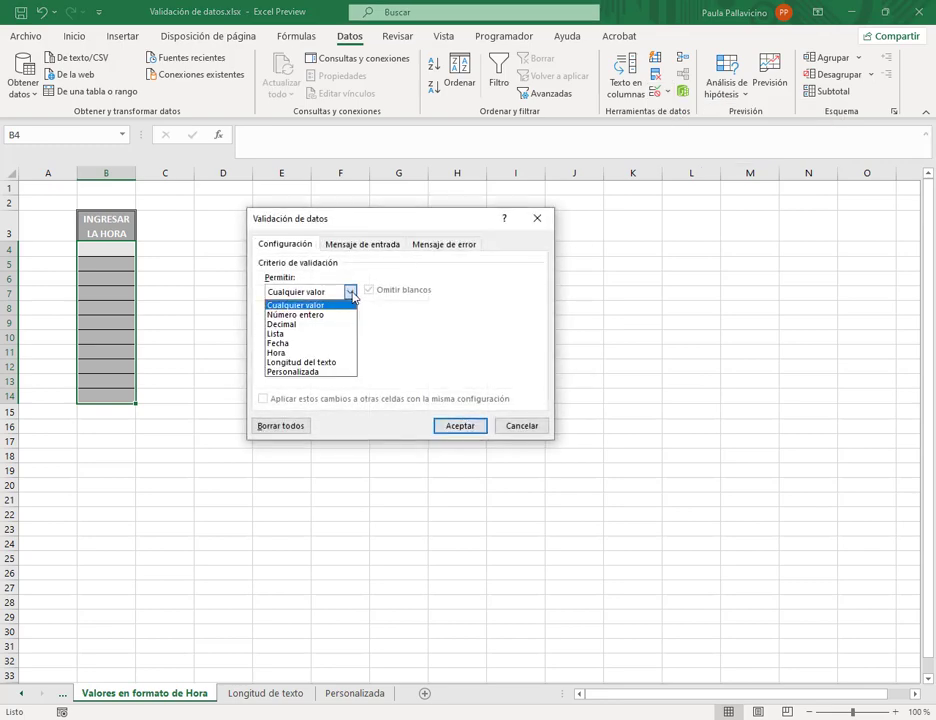
pyautogui.click(298, 355)
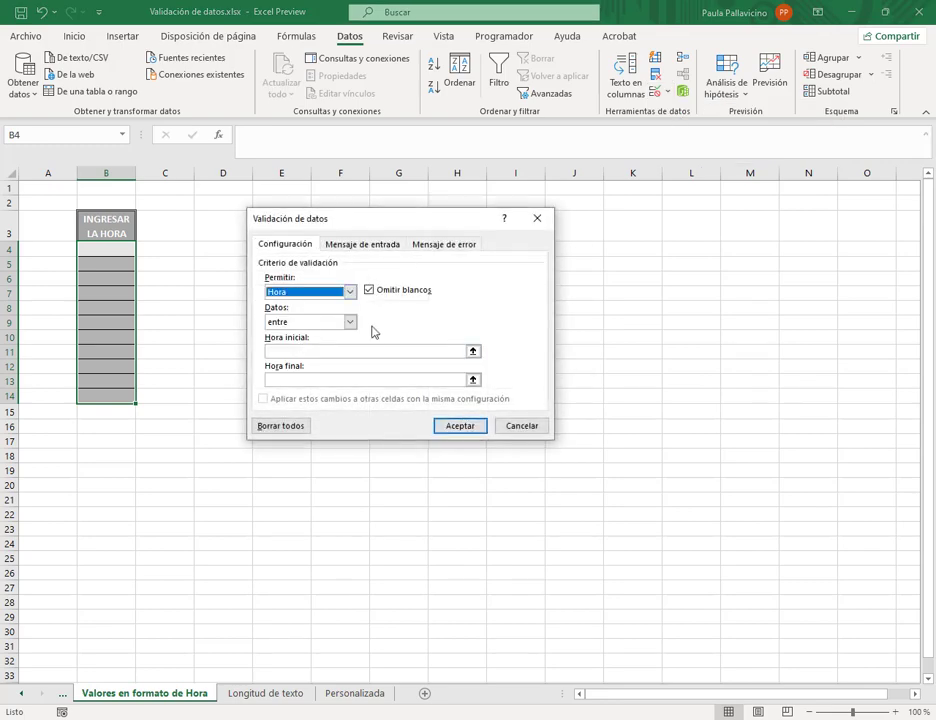
pyautogui.click(351, 323)
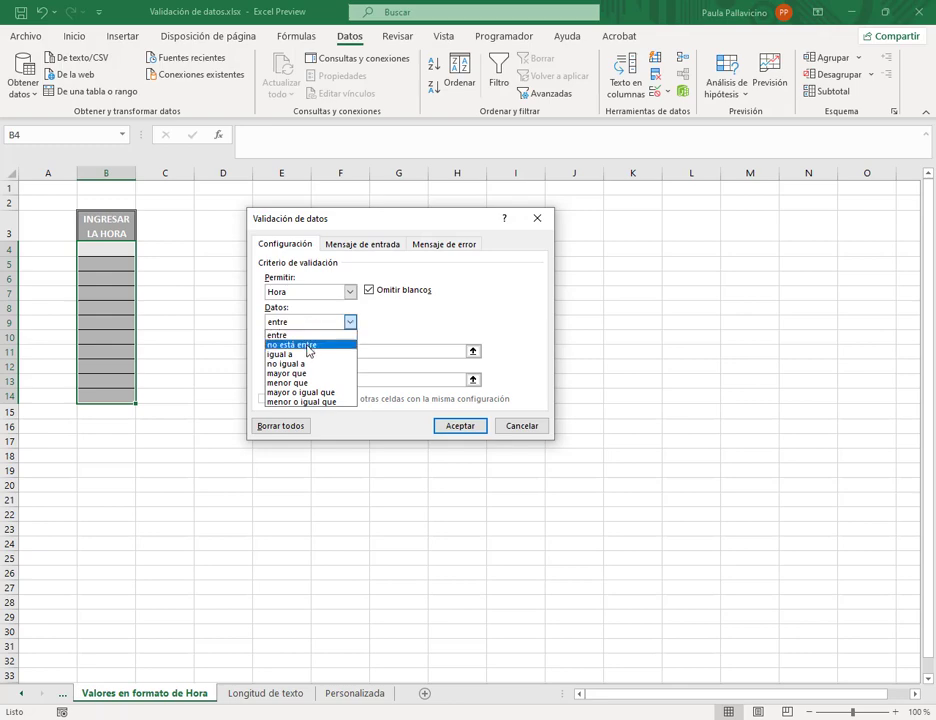
pyautogui.click(299, 373)
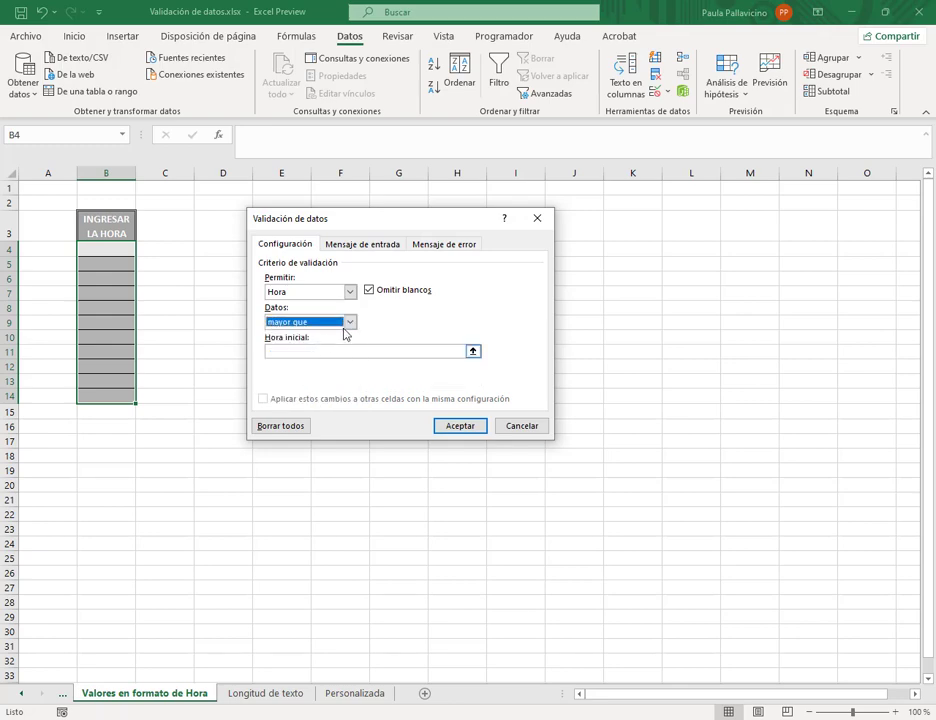
pyautogui.click(345, 357)
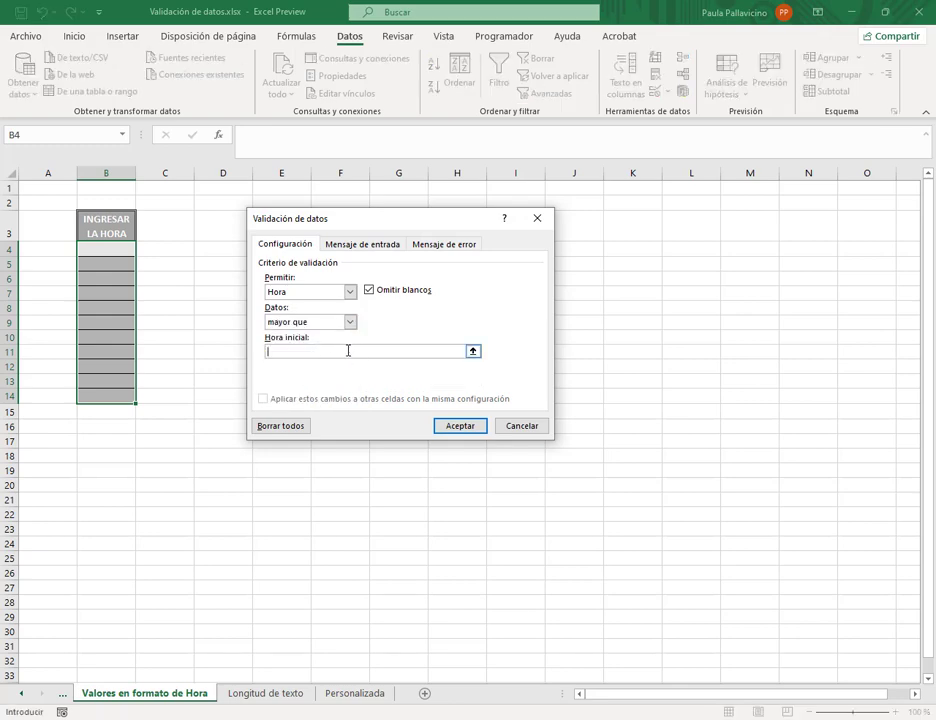
pyautogui.write('8:00')
pyautogui.click(460, 426)
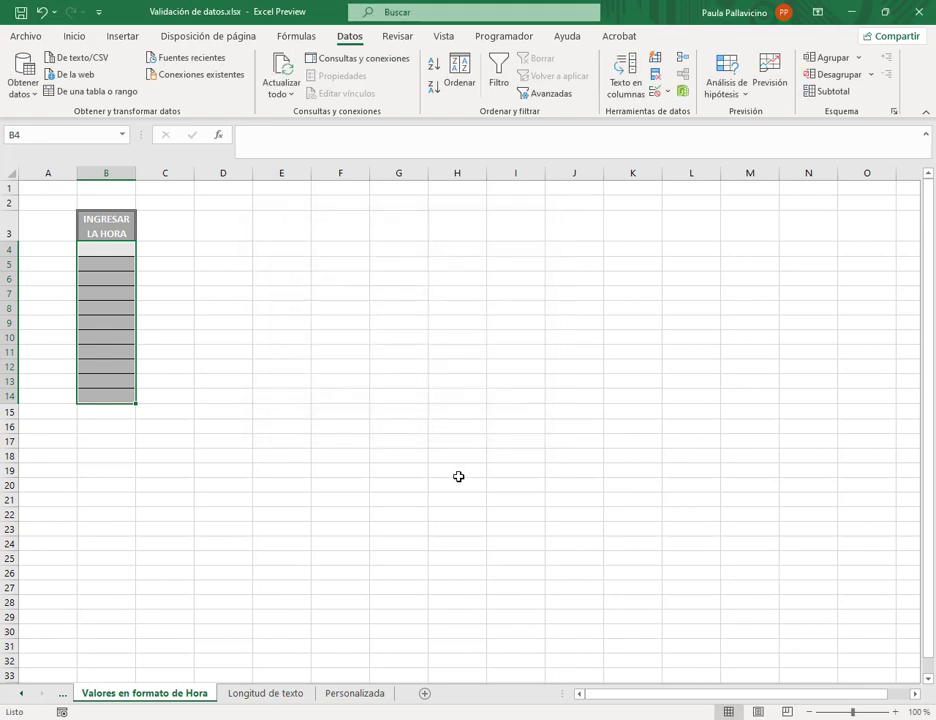
# - Enter 15 in B4, overwrite it with 80, and reselect B4:B14
pyautogui.click(118, 248)
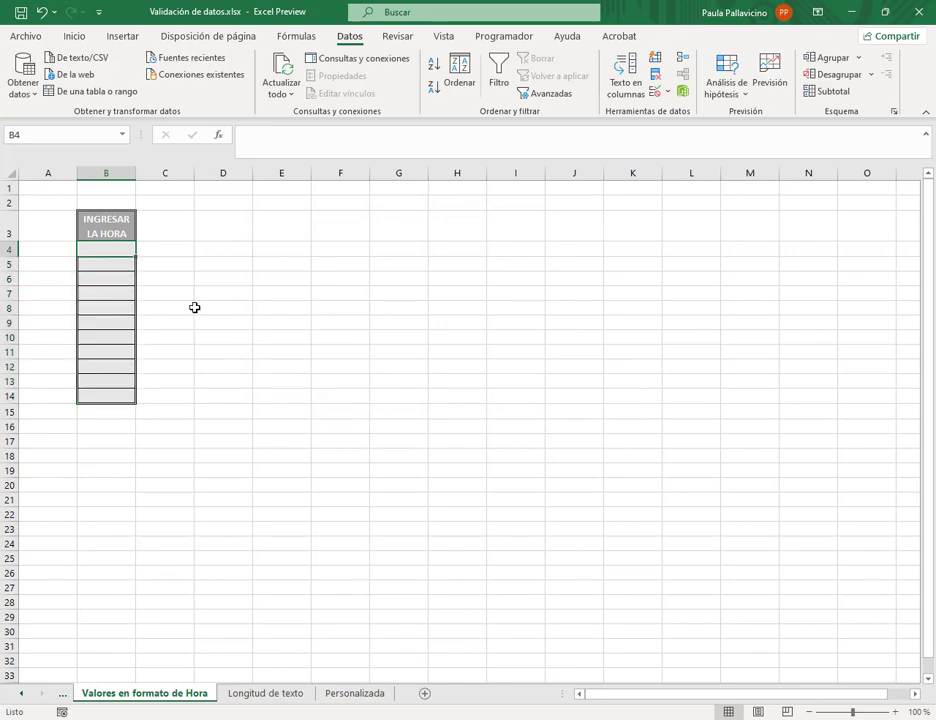
pyautogui.write('15')
pyautogui.press('Return')
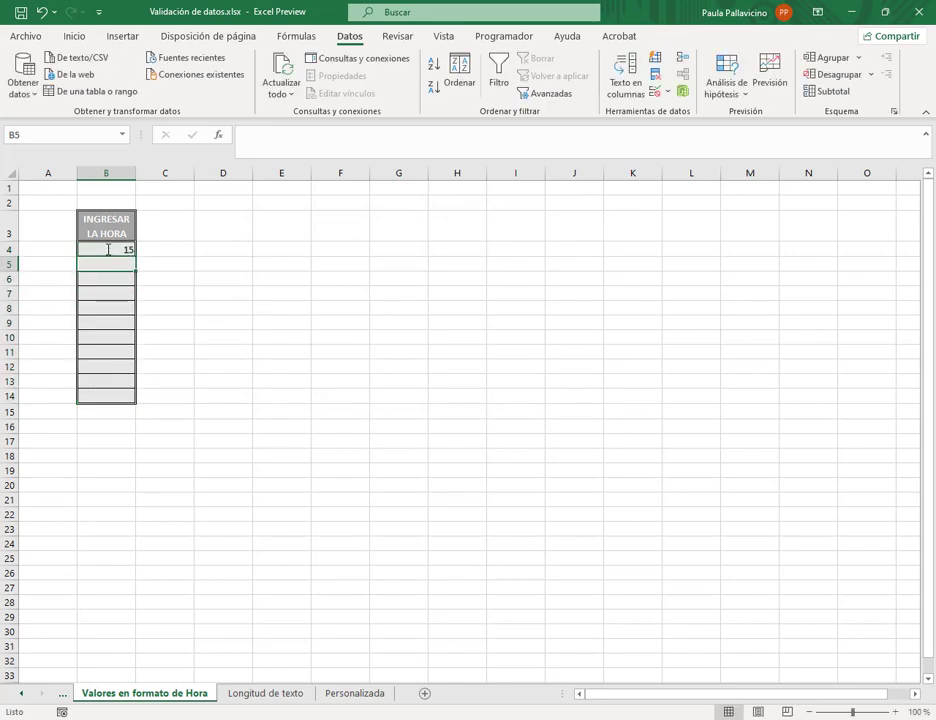
pyautogui.click(108, 249)
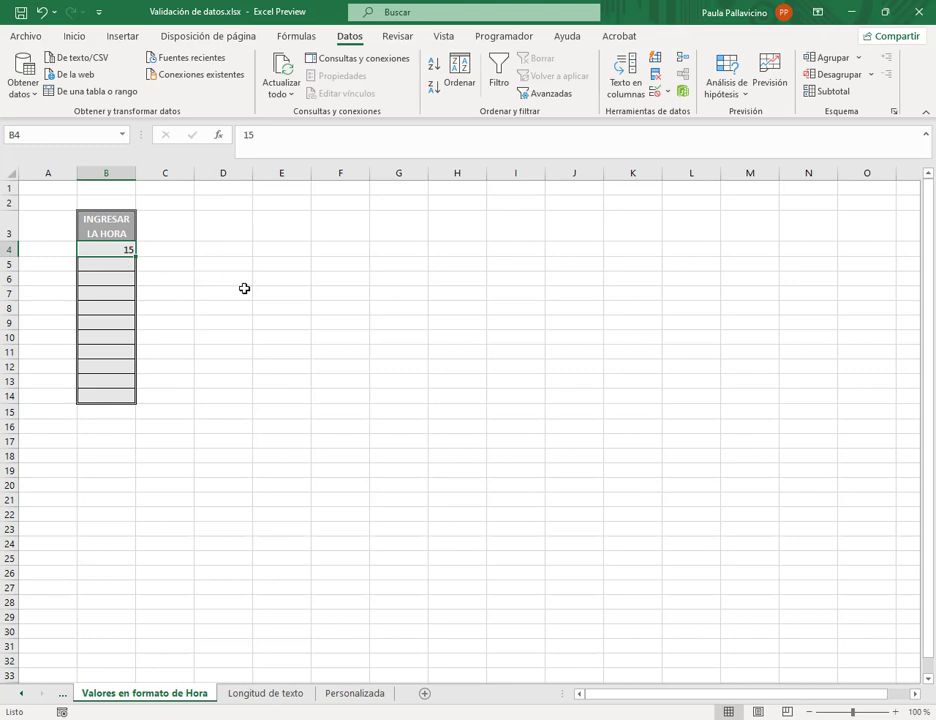
pyautogui.write('80')
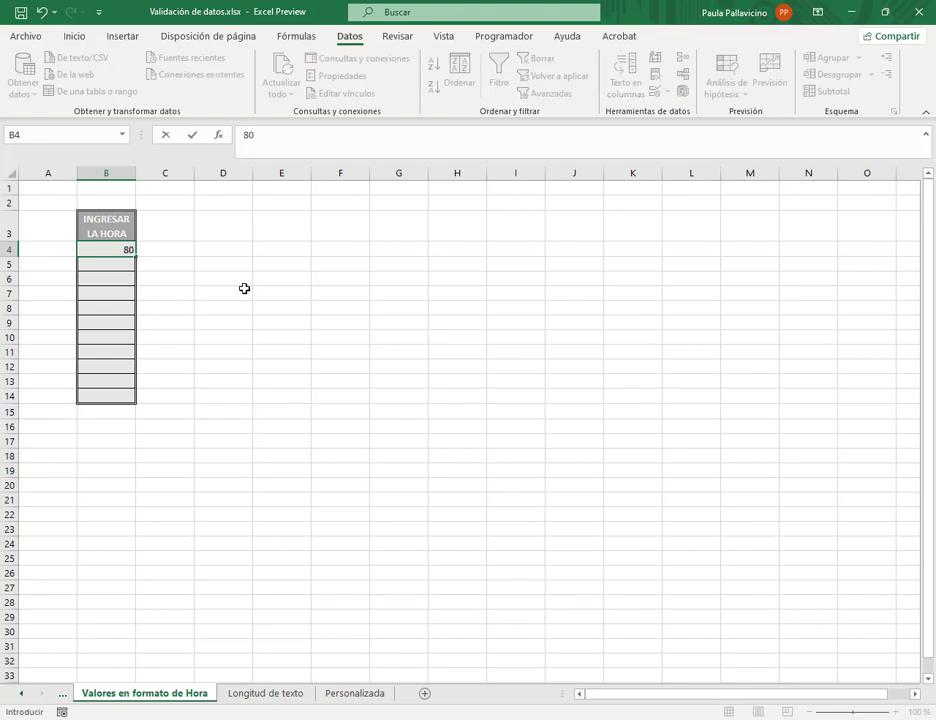
pyautogui.press('Return')
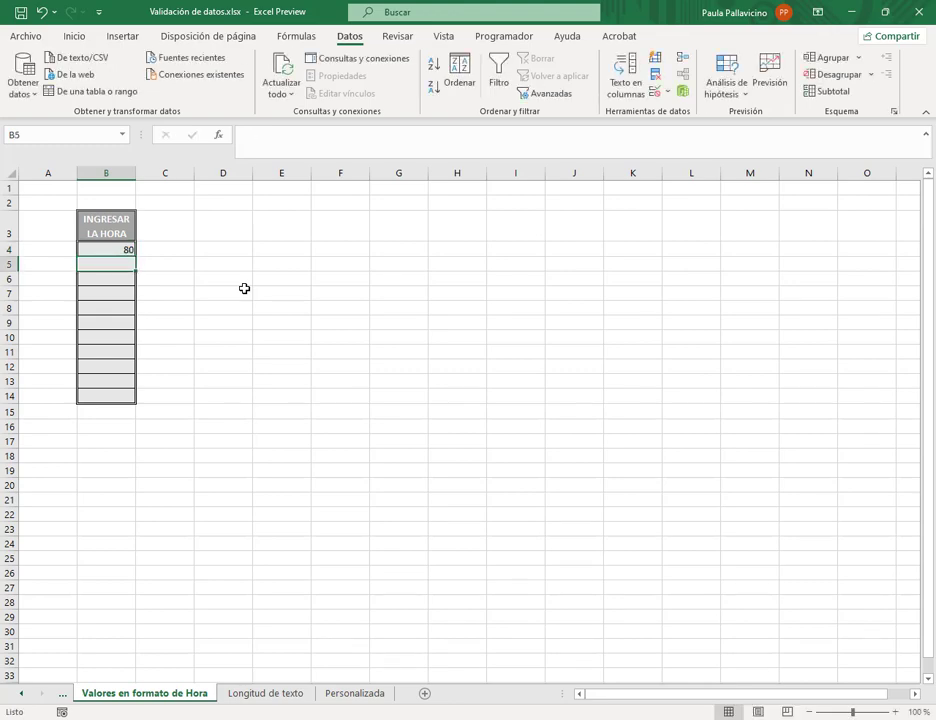
pyautogui.press('Up')
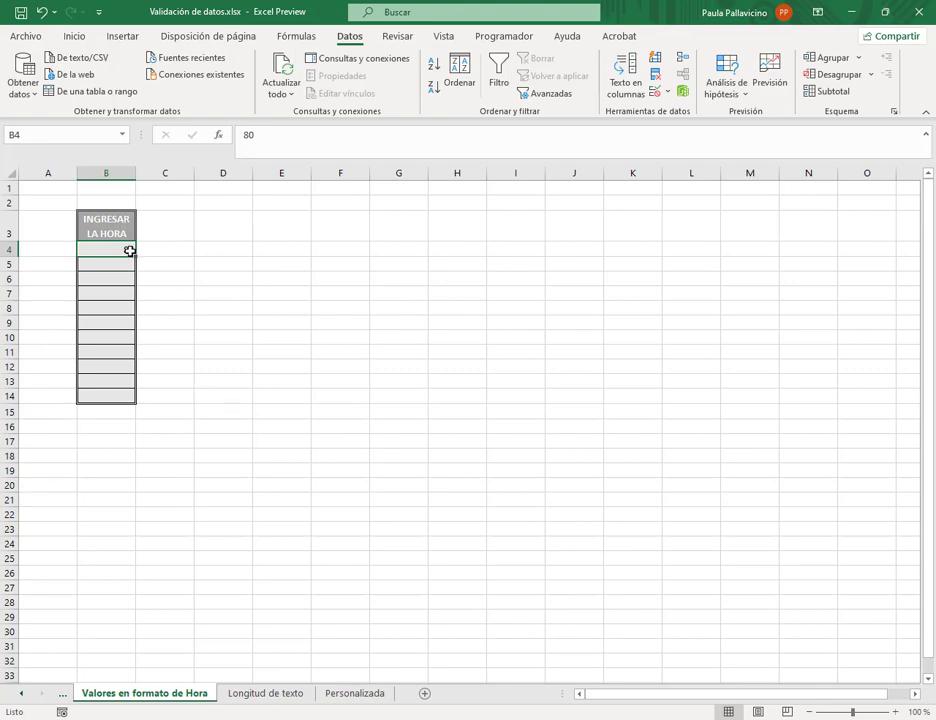
pyautogui.moveTo(110, 247); pyautogui.dragTo(113, 392)
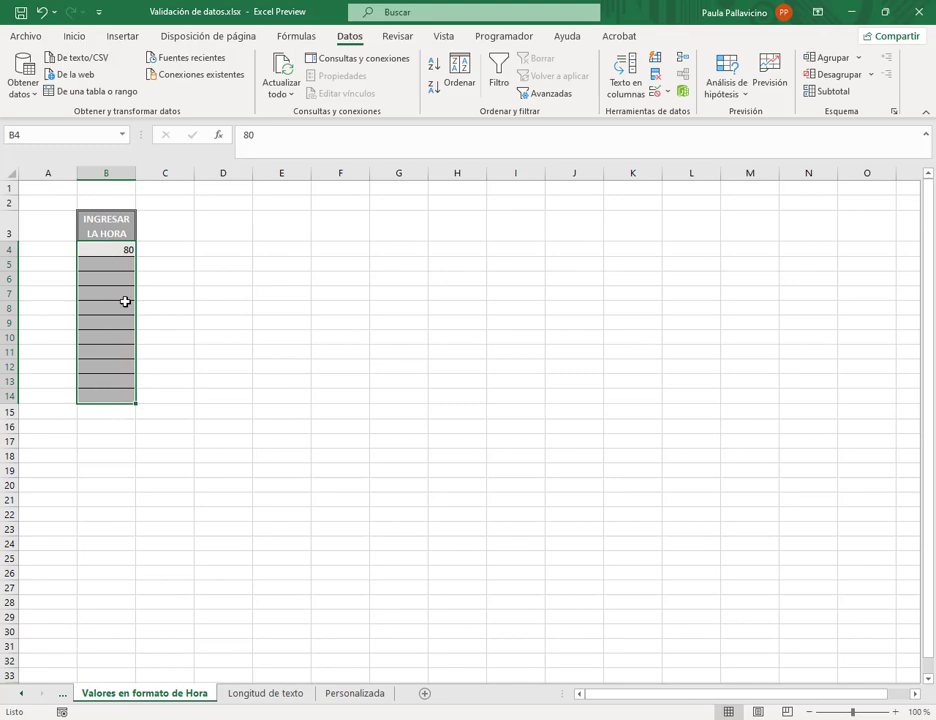
# - Apply the Hora number format to cells B4:B14
pyautogui.click(76, 37)
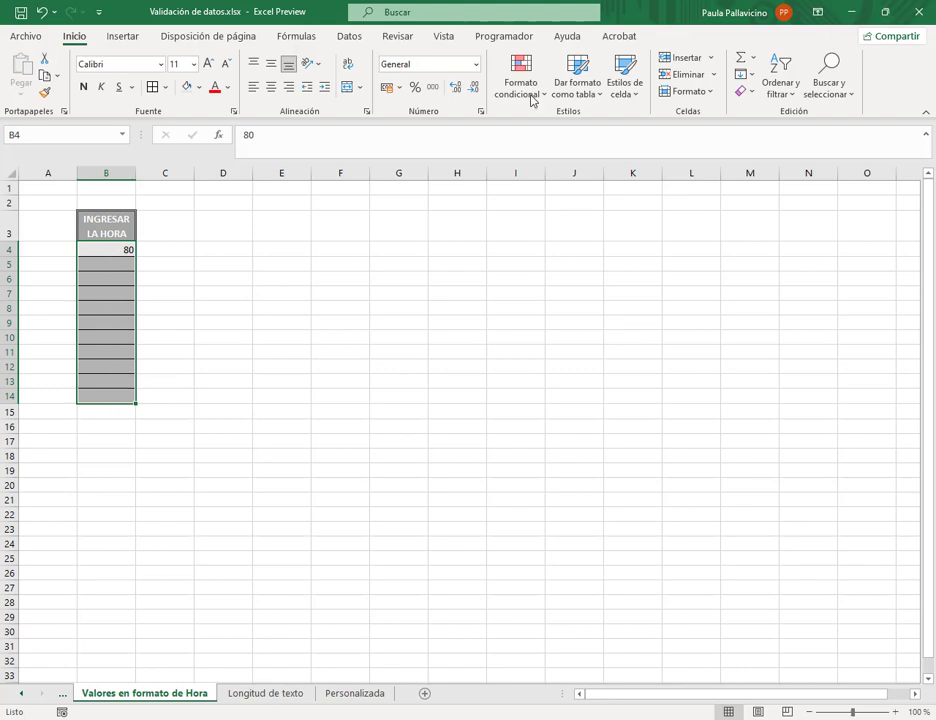
pyautogui.click(476, 66)
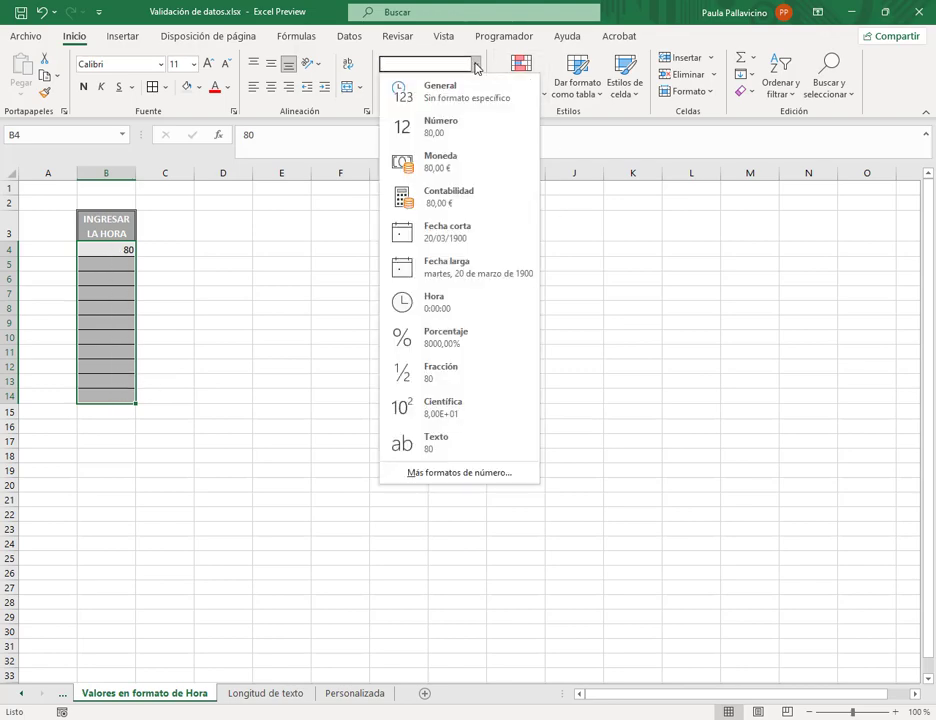
pyautogui.click(457, 315)
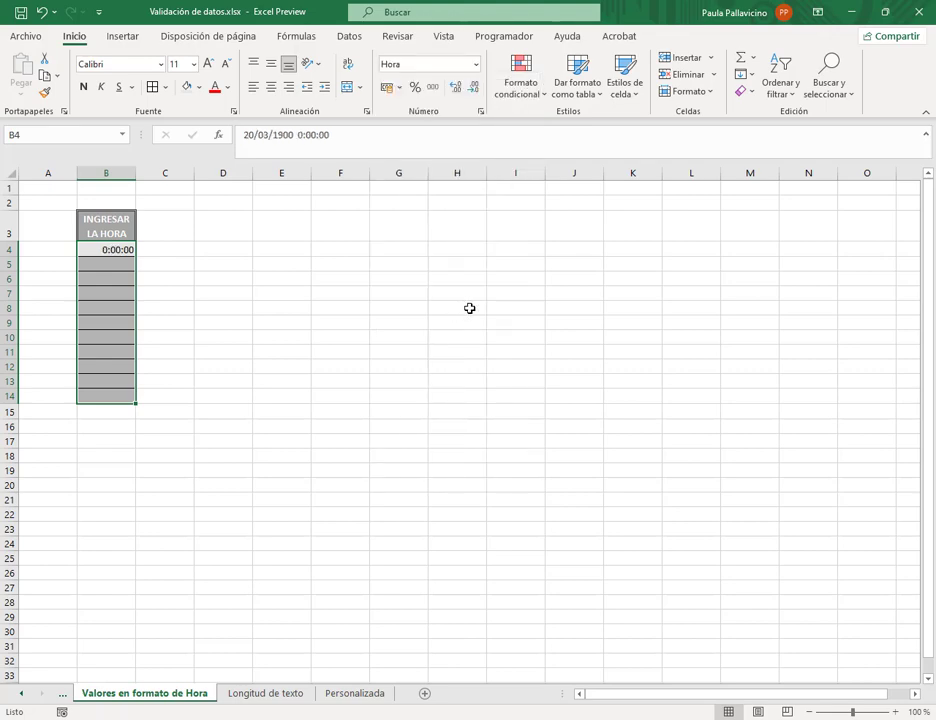
# - Enter 15:00 in B4 so it shows 15:00:00, then reselect B4:B14
pyautogui.click(118, 249)
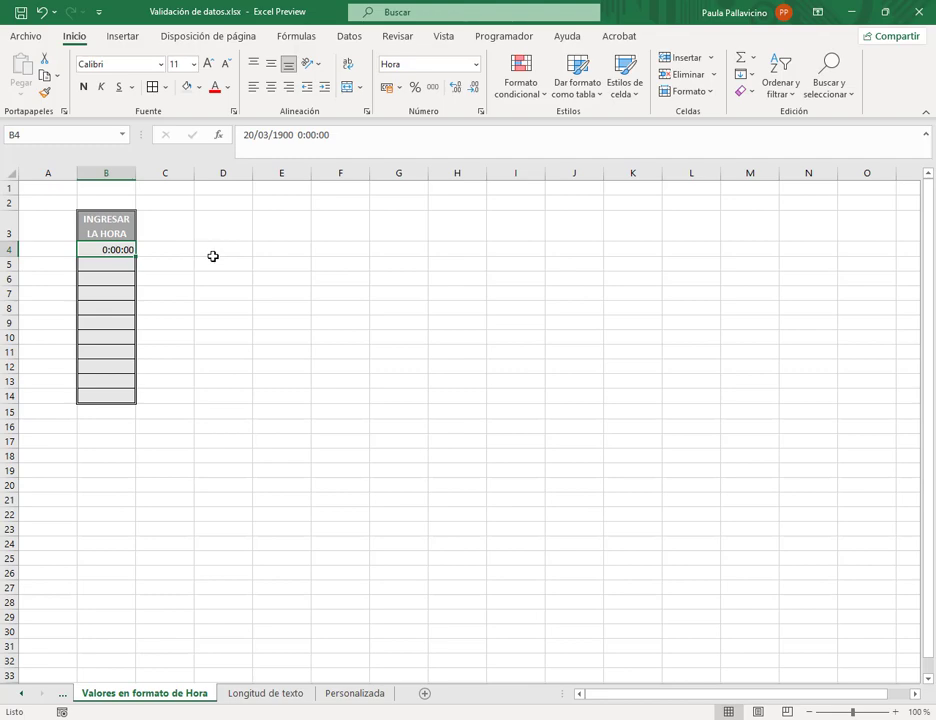
pyautogui.write('15')
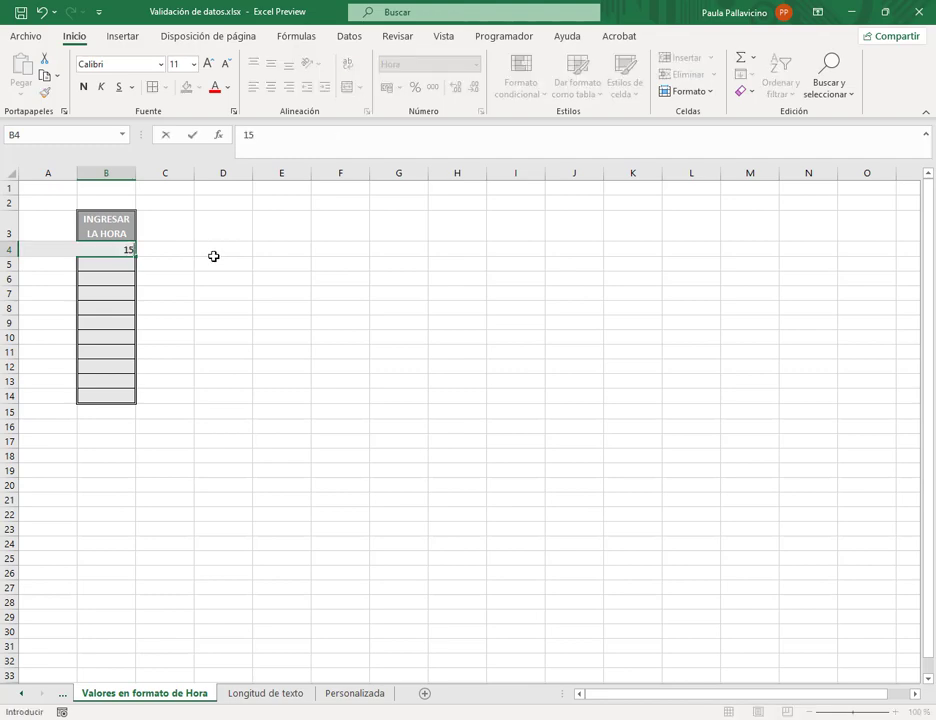
pyautogui.press('Return')
pyautogui.press('Up')
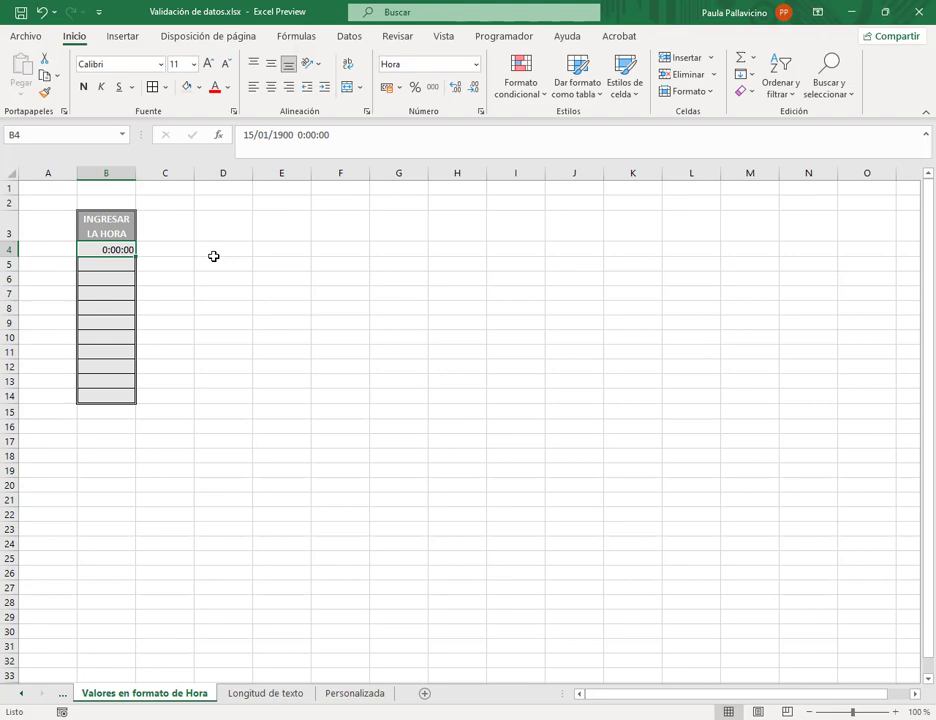
pyautogui.write('15')
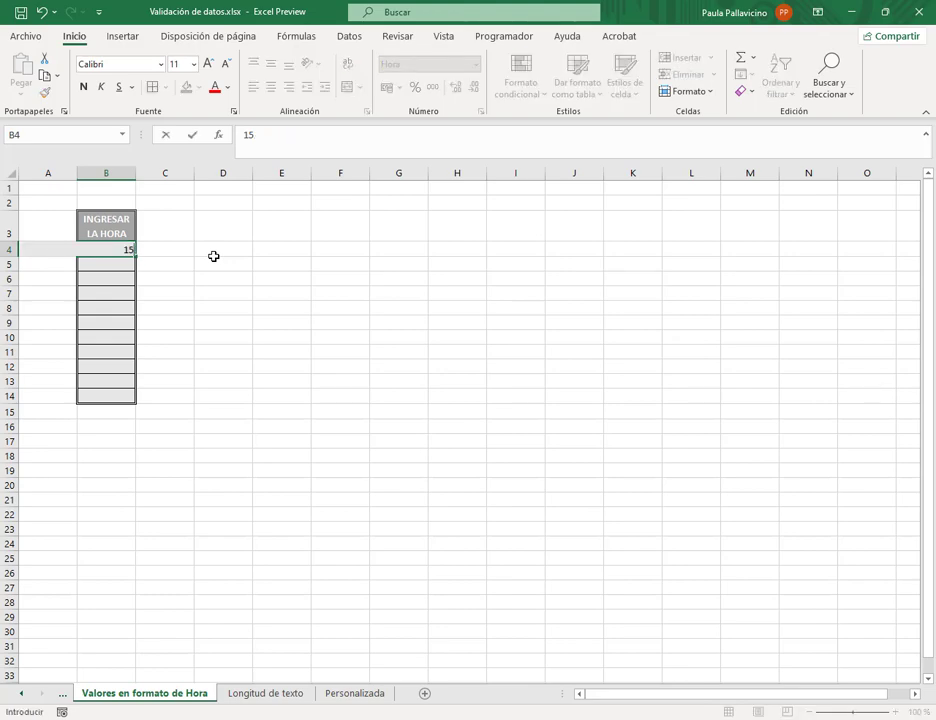
pyautogui.write(':00')
pyautogui.press('Return')
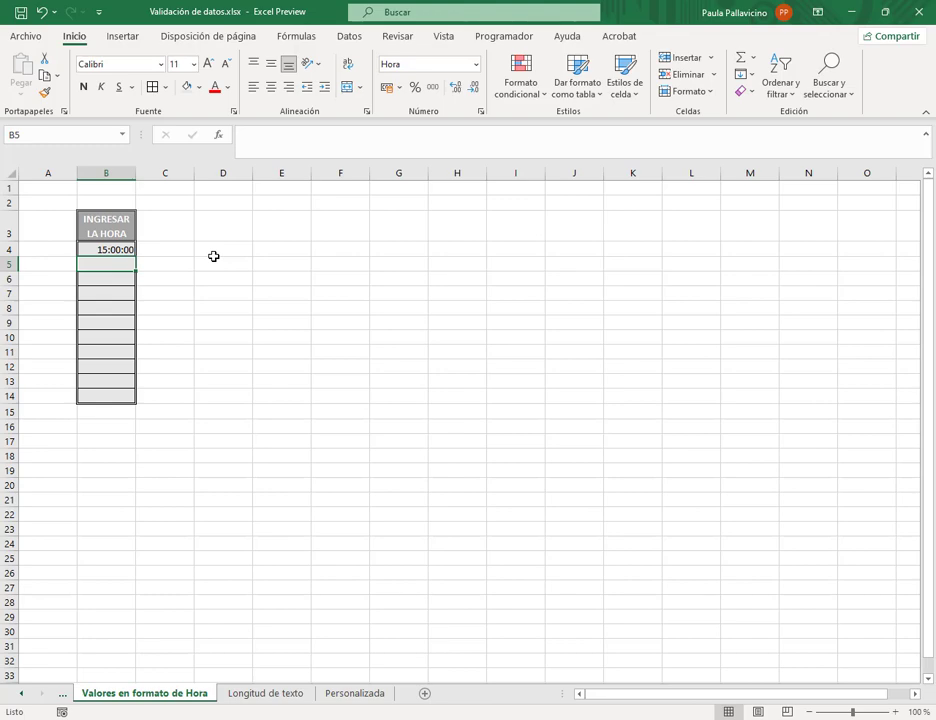
pyautogui.moveTo(125, 249); pyautogui.dragTo(127, 396)
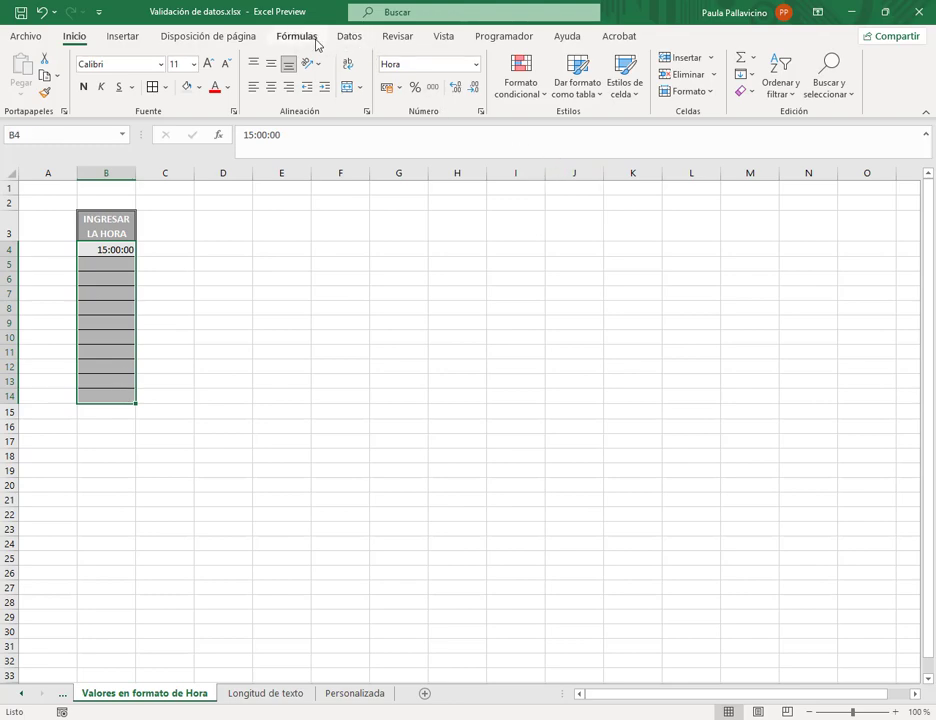
# - Add the FORMATO HORA input message explaining hora:minutos:segundos with example 15:30, and confirm
pyautogui.click(349, 37)
pyautogui.click(668, 92)
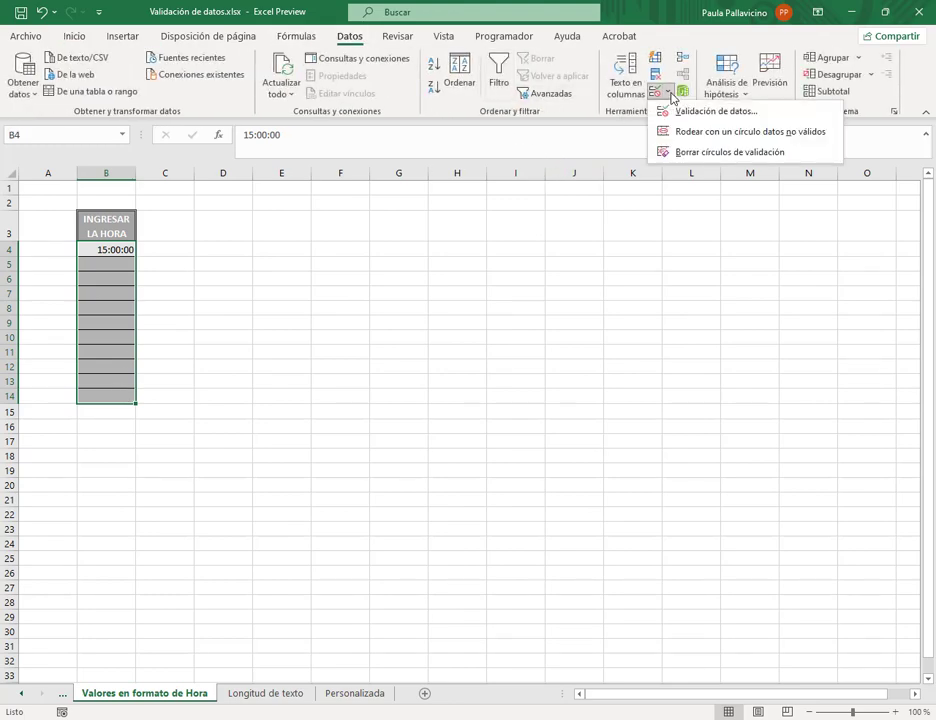
pyautogui.click(706, 111)
pyautogui.click(362, 244)
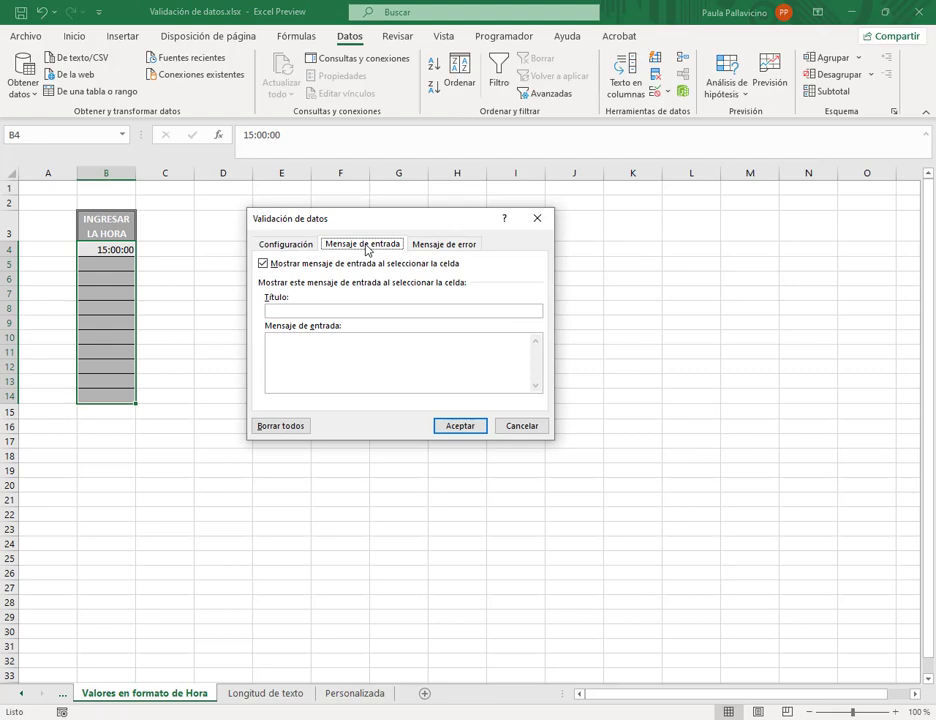
pyautogui.click(358, 311)
pyautogui.write('HO')
pyautogui.write('ORMATO')
pyautogui.write(' HO')
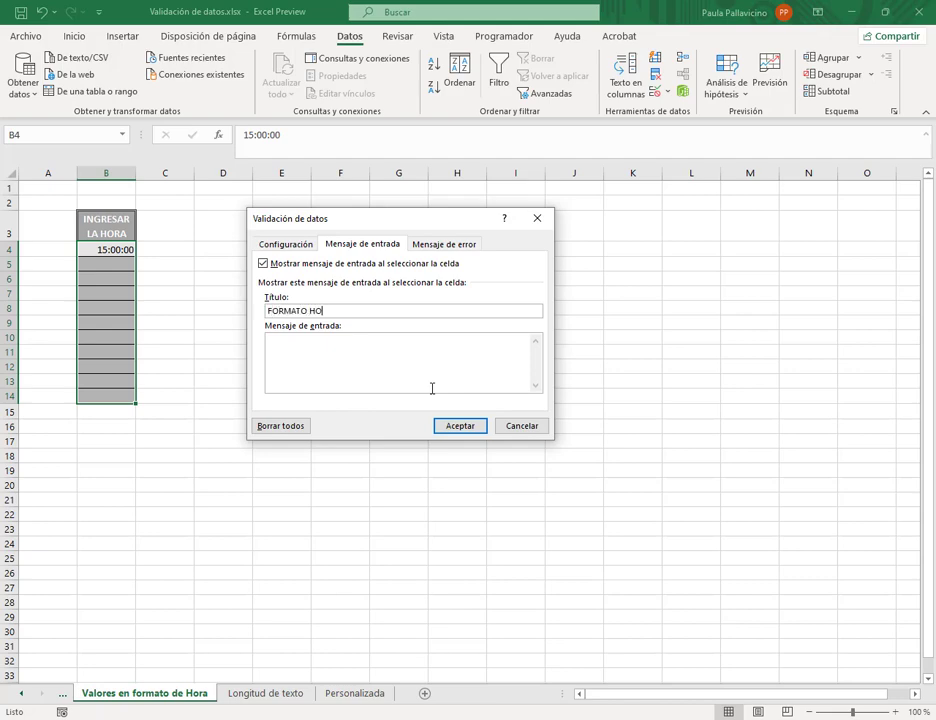
pyautogui.write('RA')
pyautogui.write(' debe coloca')
pyautogui.write('r la hora de la siguiente manera:')
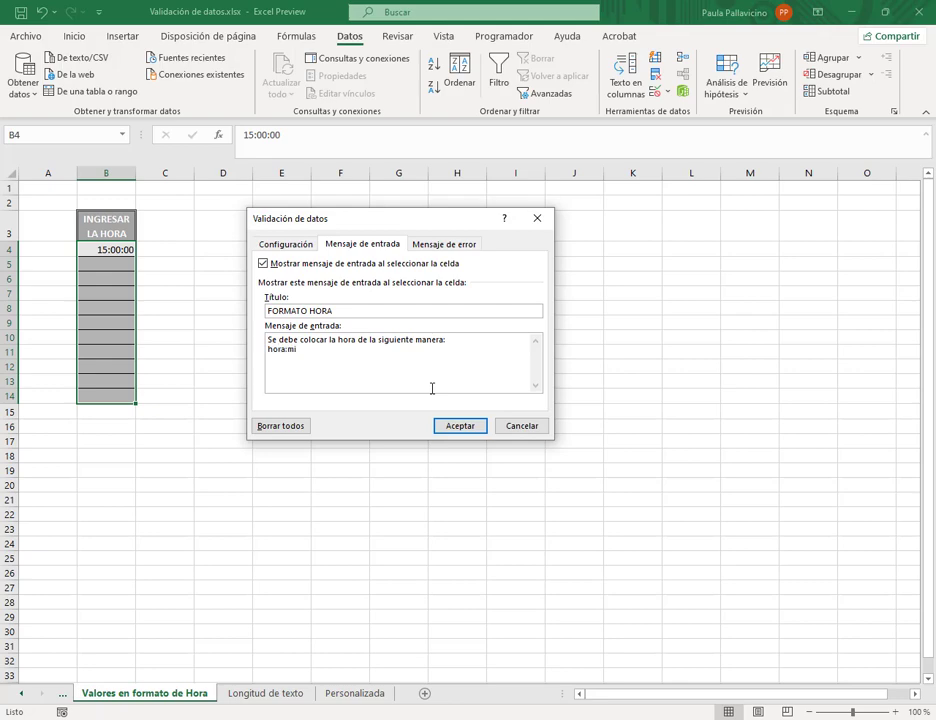
pyautogui.write('tos:segundos ')
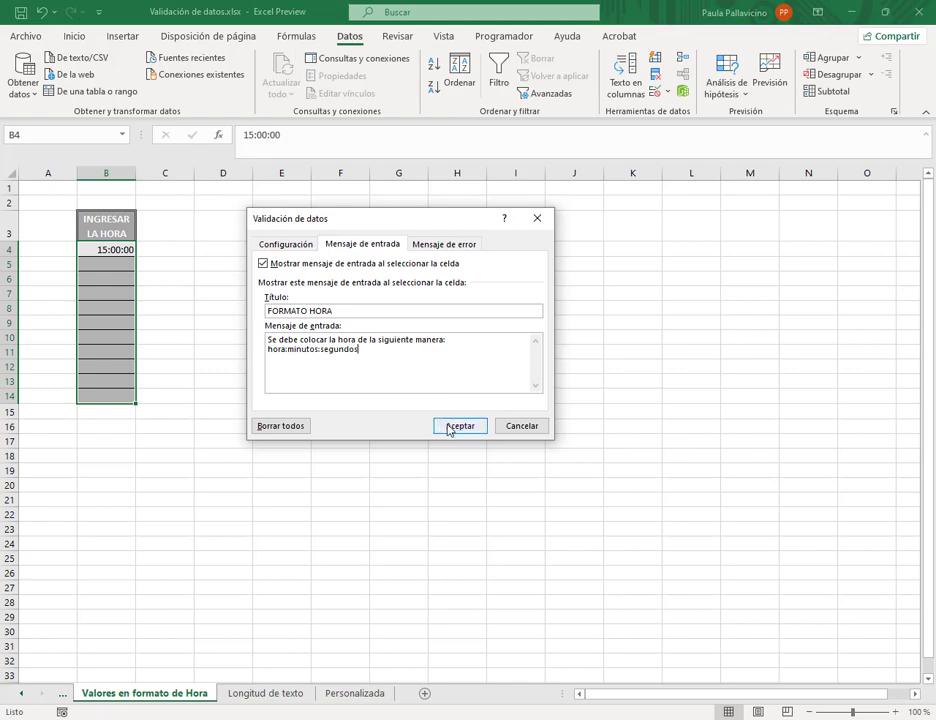
pyautogui.write('P')
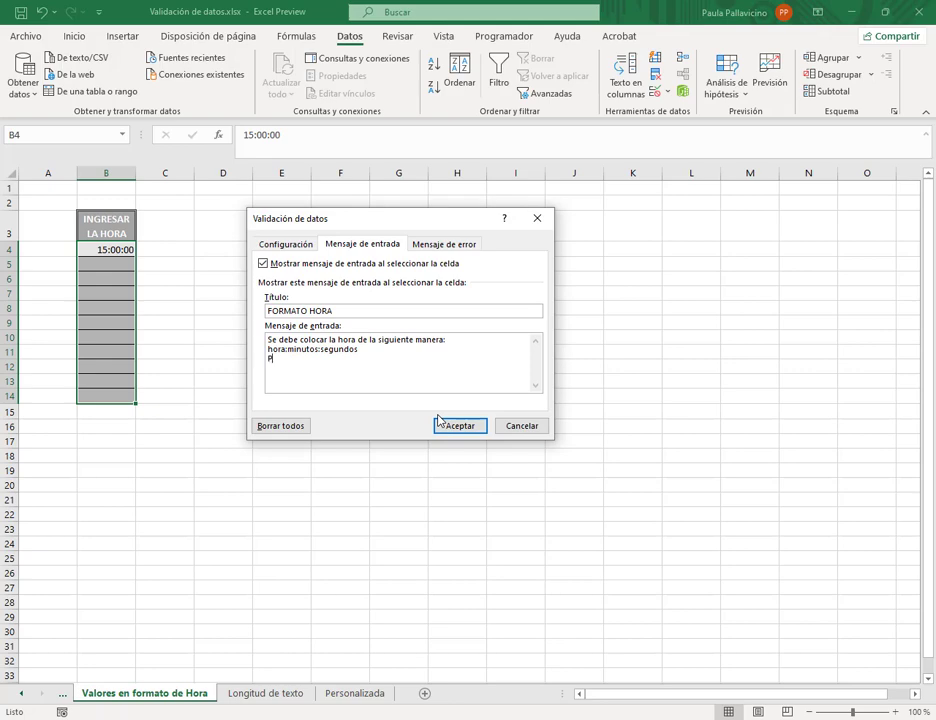
pyautogui.write('or ej.')
pyautogui.press('Return')
pyautogui.write('15:30')
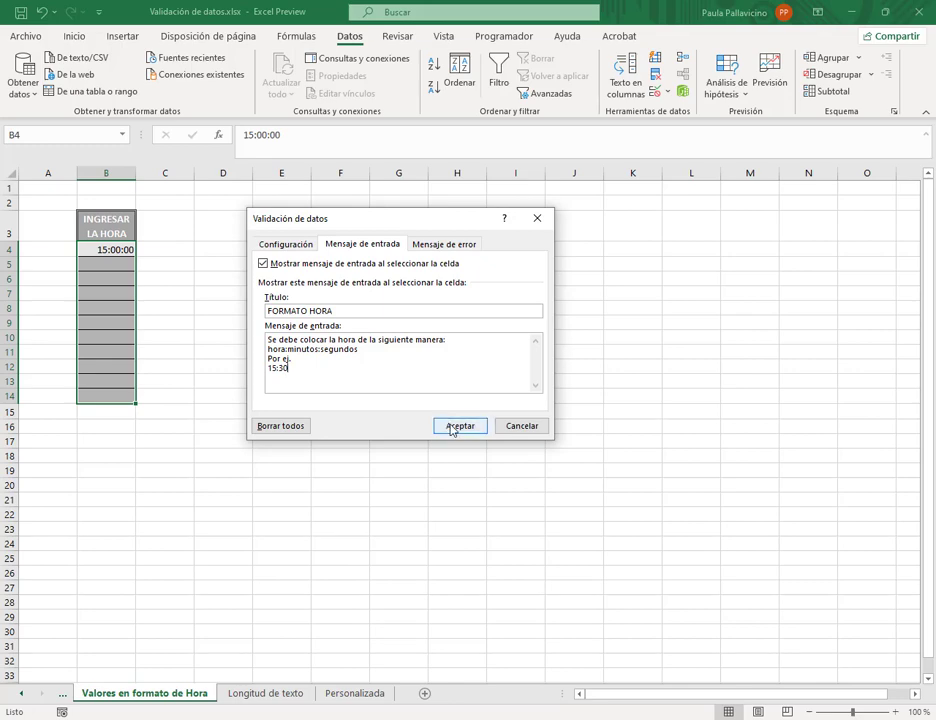
pyautogui.click(450, 425)
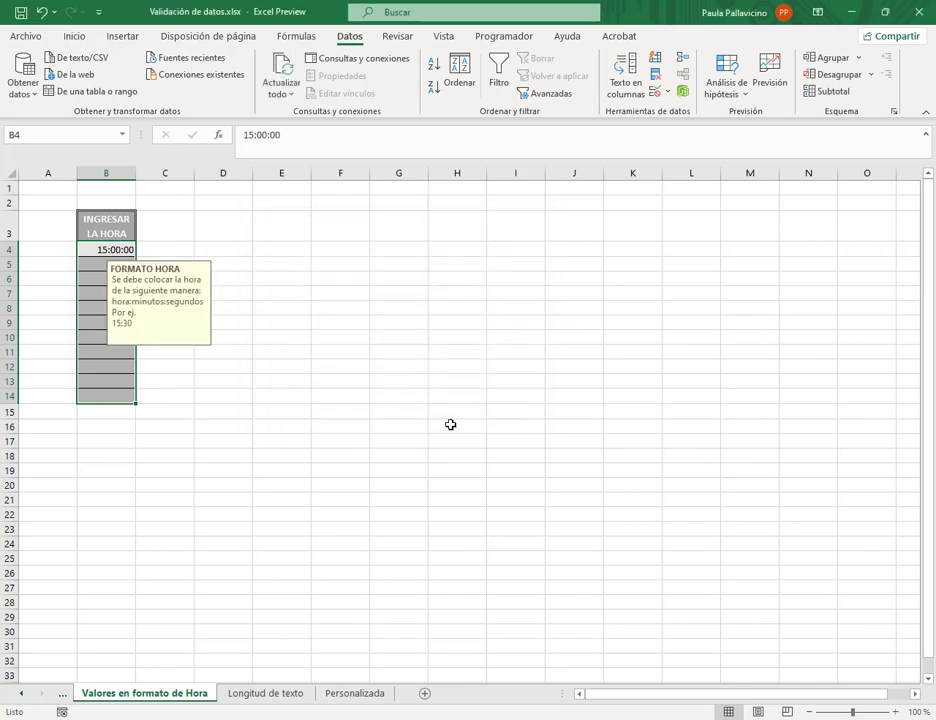
# - Enter 10:00 in B5 and 20:30:05 in B6, then try 7:00 in B7 to trigger the error
pyautogui.click(96, 262)
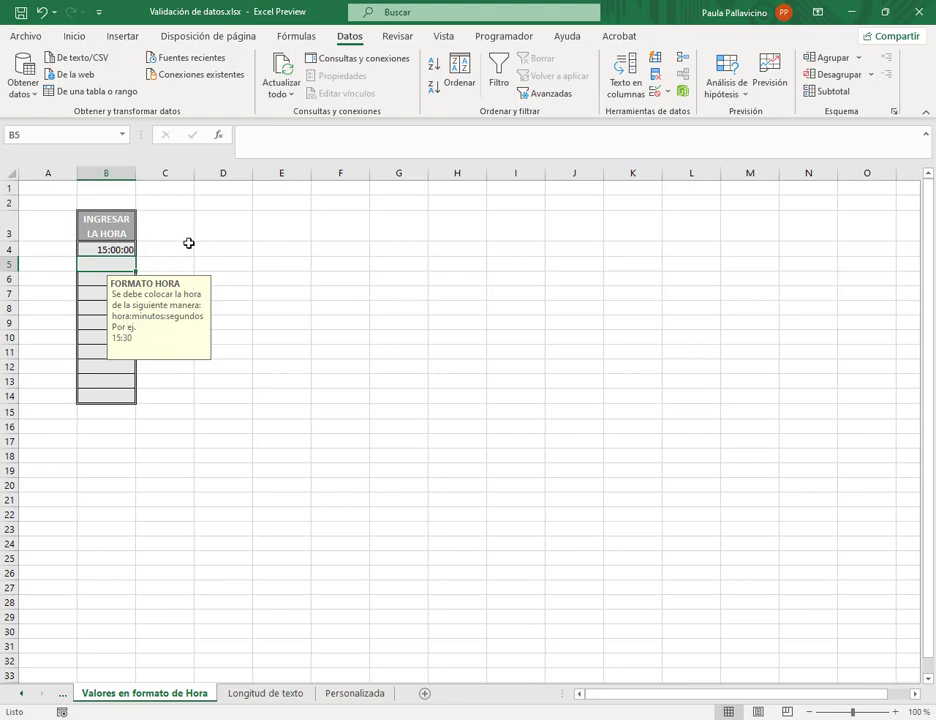
pyautogui.write('10')
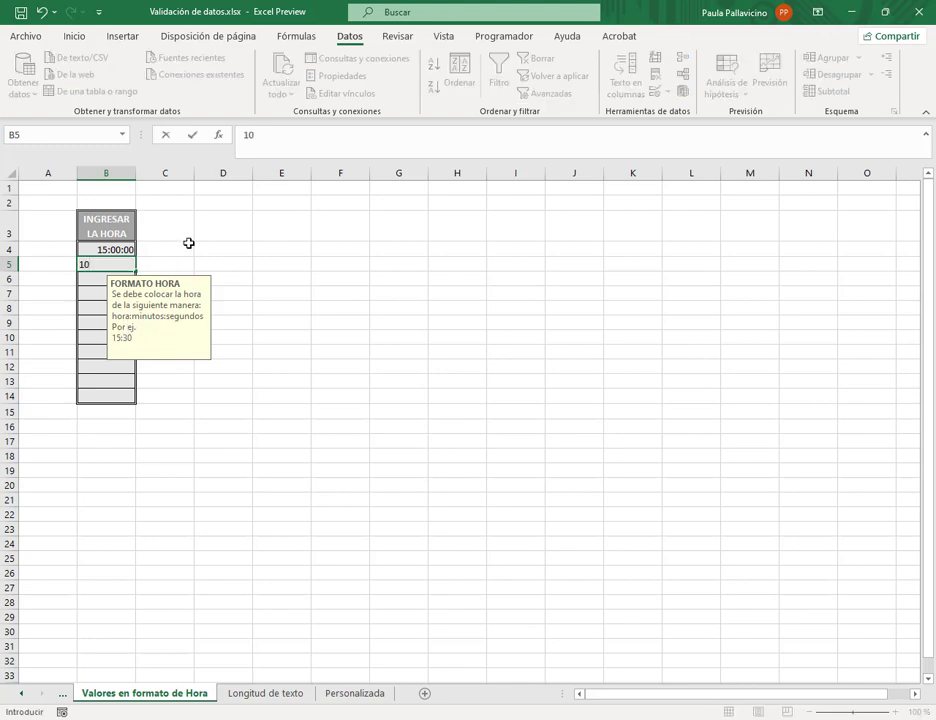
pyautogui.write(':00')
pyautogui.press('Return')
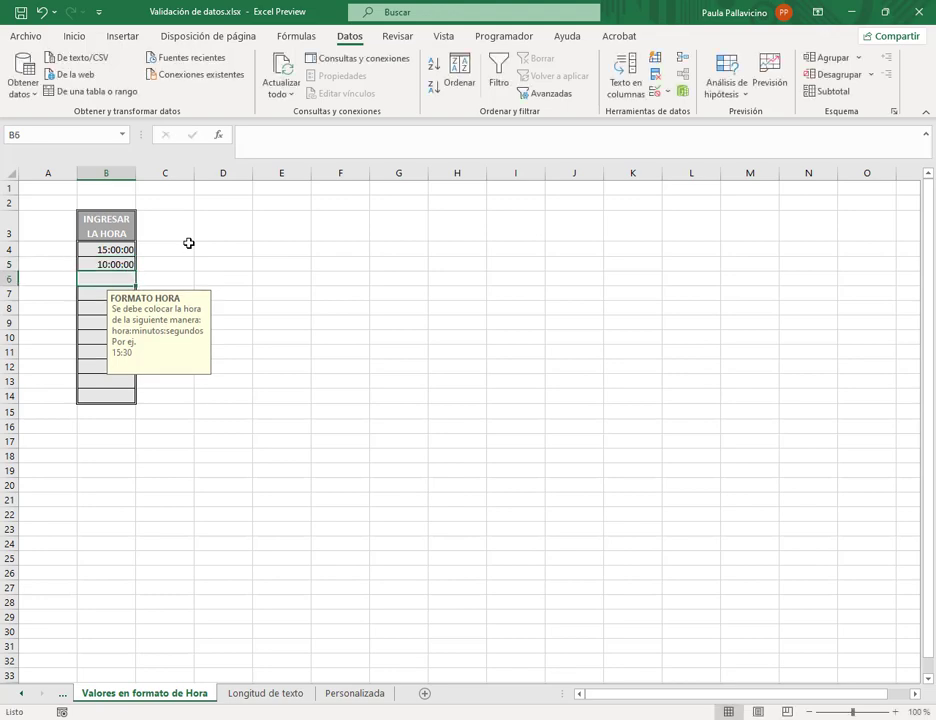
pyautogui.write('20:30')
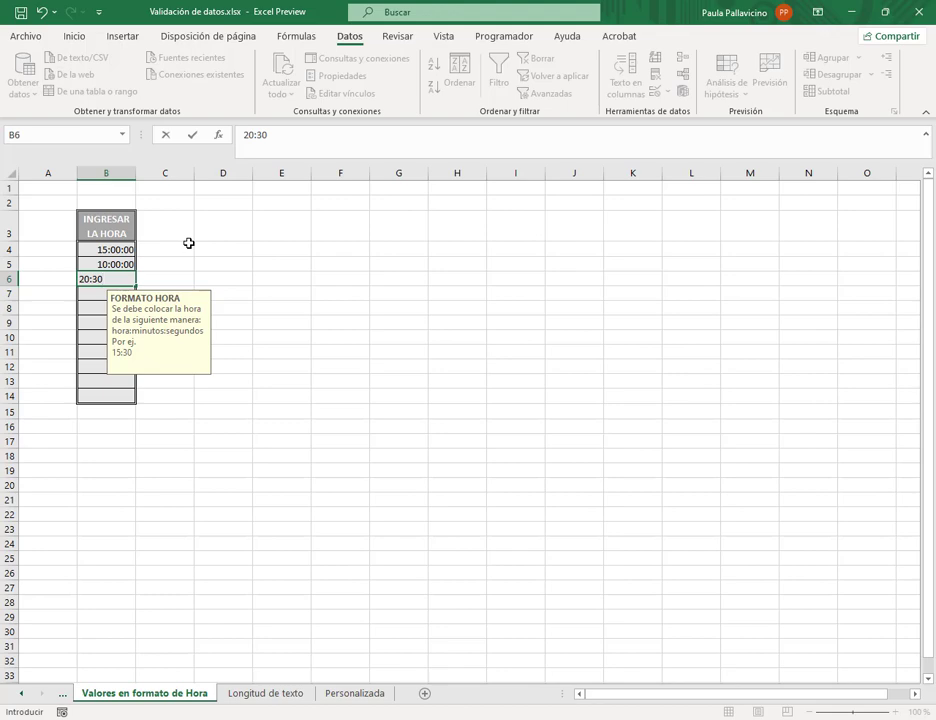
pyautogui.write(':05')
pyautogui.press('Return')
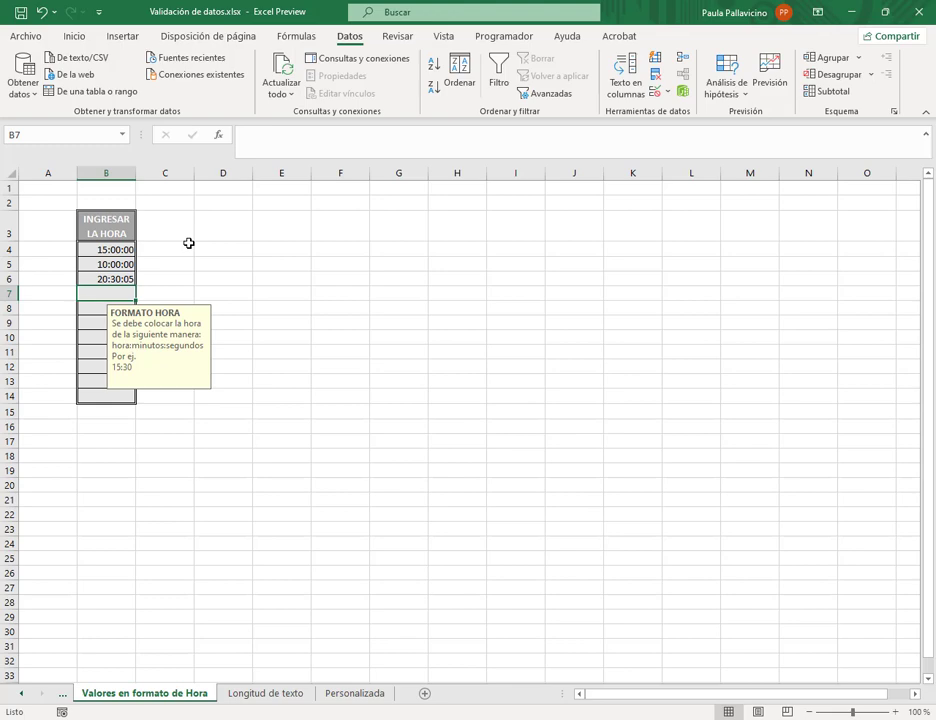
pyautogui.write('7')
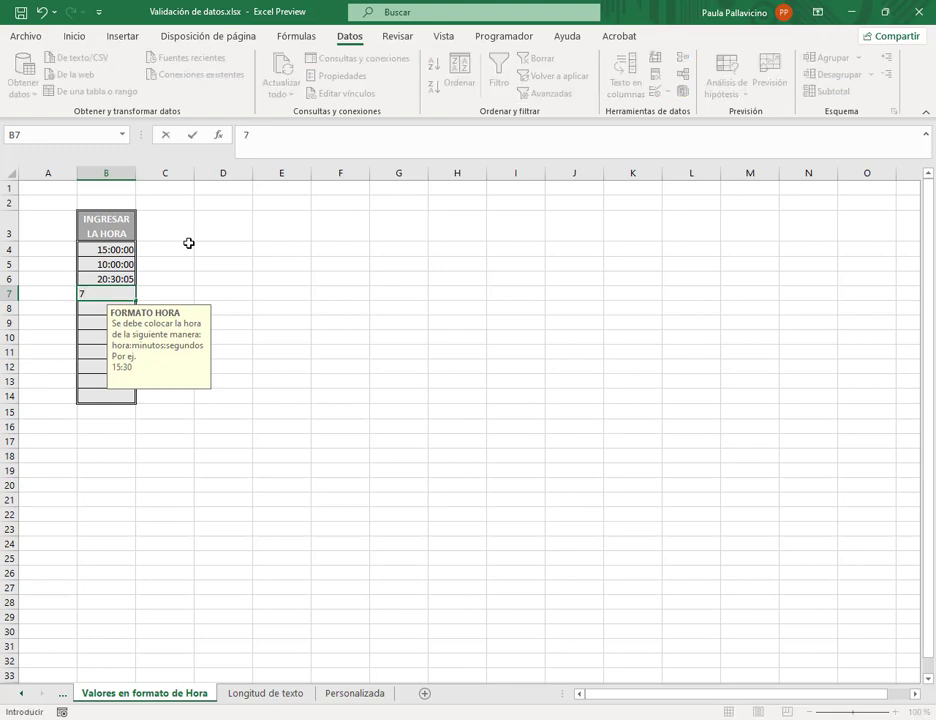
pyautogui.write(':00')
pyautogui.press('Return')
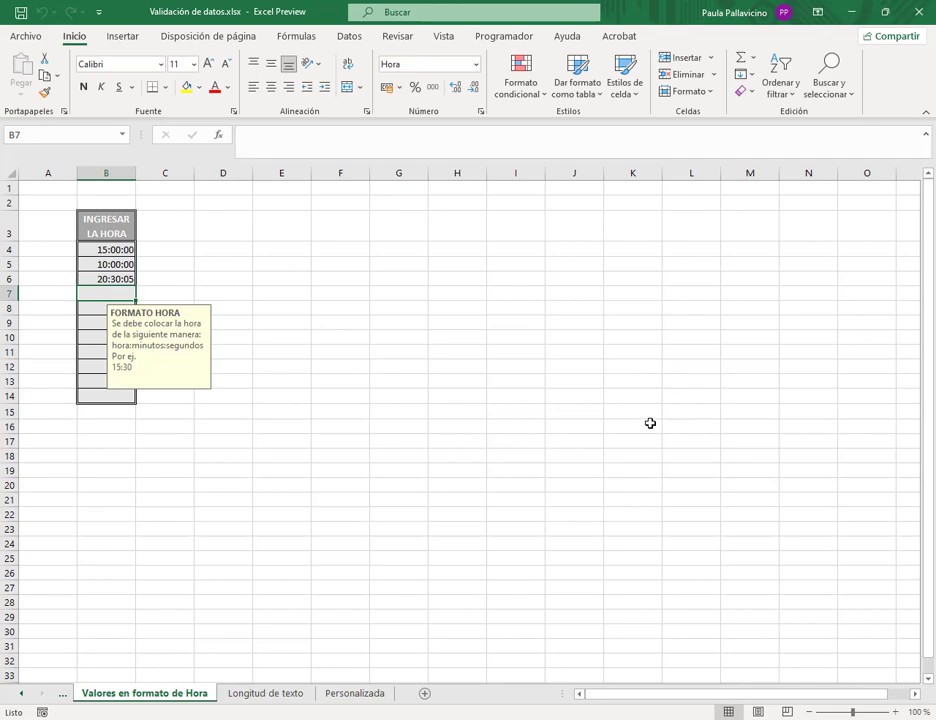
# - On the Longitud de texto sheet, set B4:B14 validation to allow Longitud del texto
pyautogui.click(265, 700)
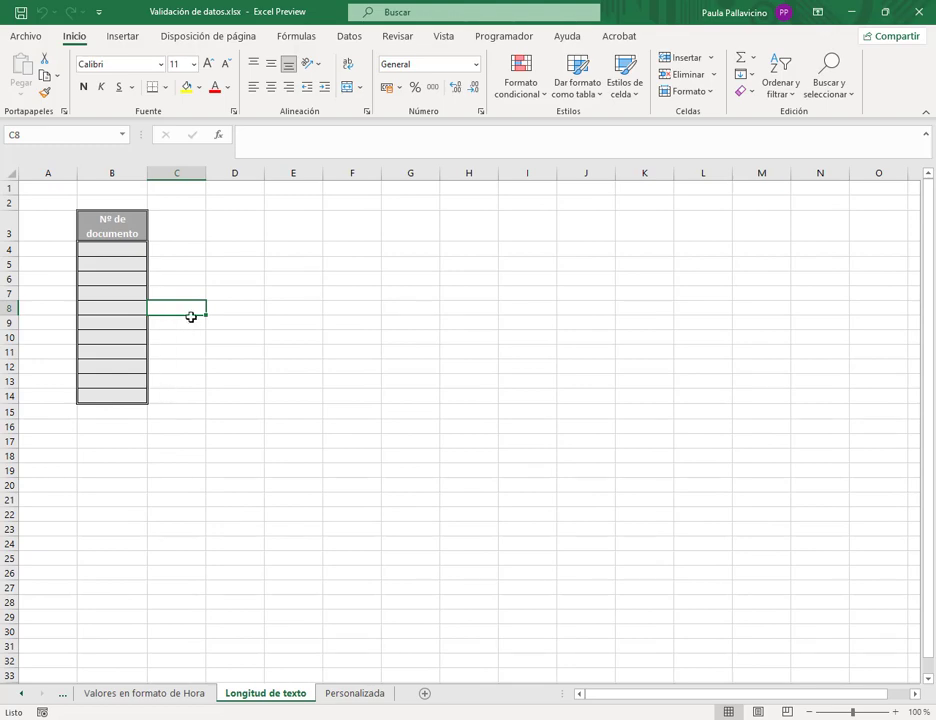
pyautogui.click(127, 250)
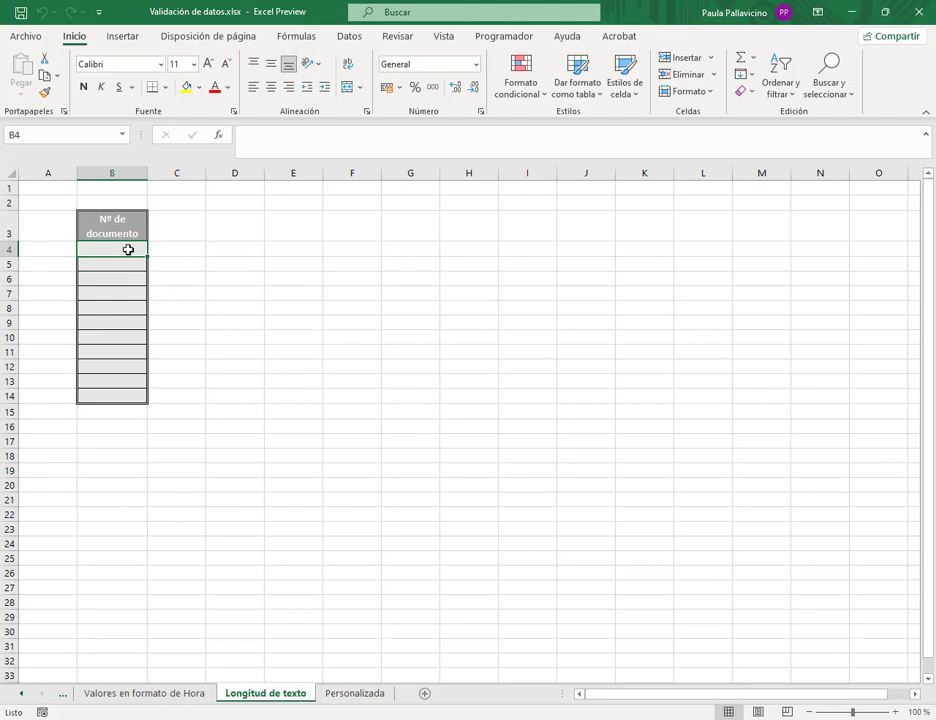
pyautogui.moveTo(112, 250); pyautogui.dragTo(115, 391)
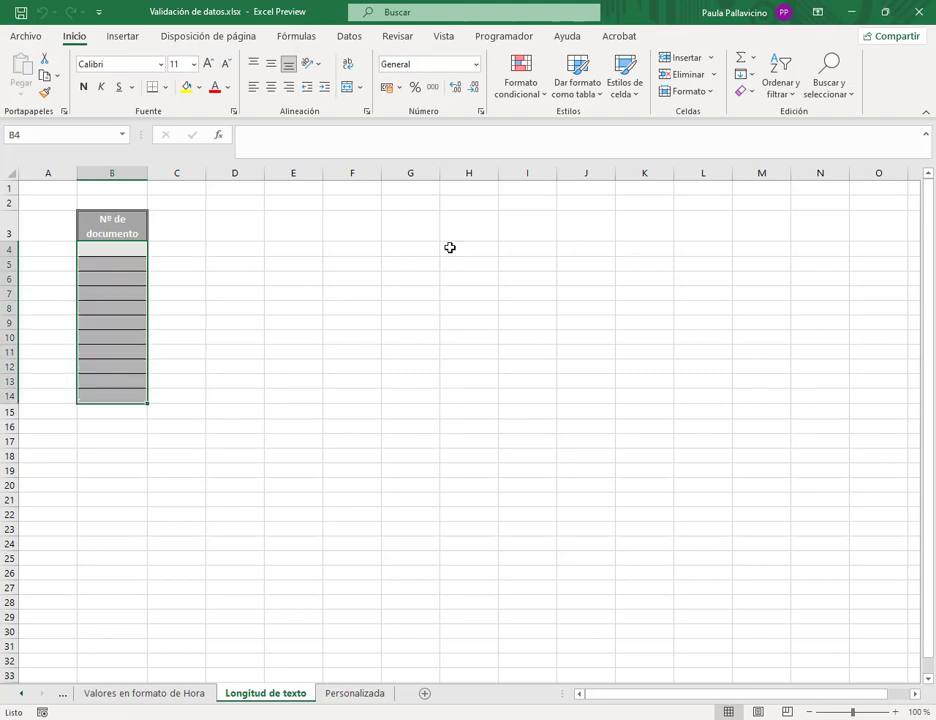
pyautogui.click(350, 36)
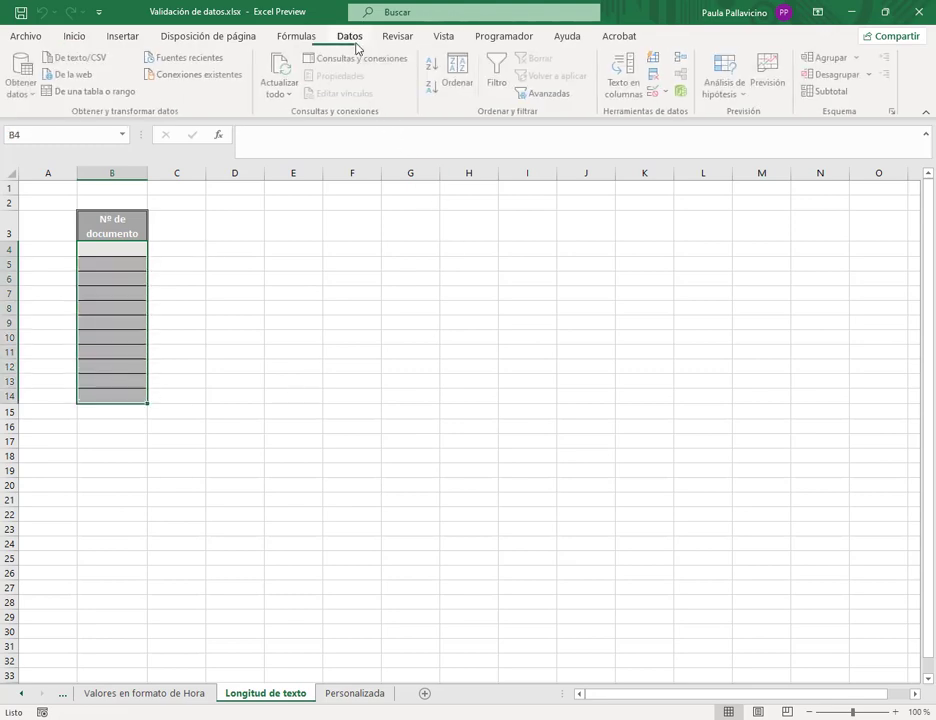
pyautogui.click(665, 93)
pyautogui.click(680, 112)
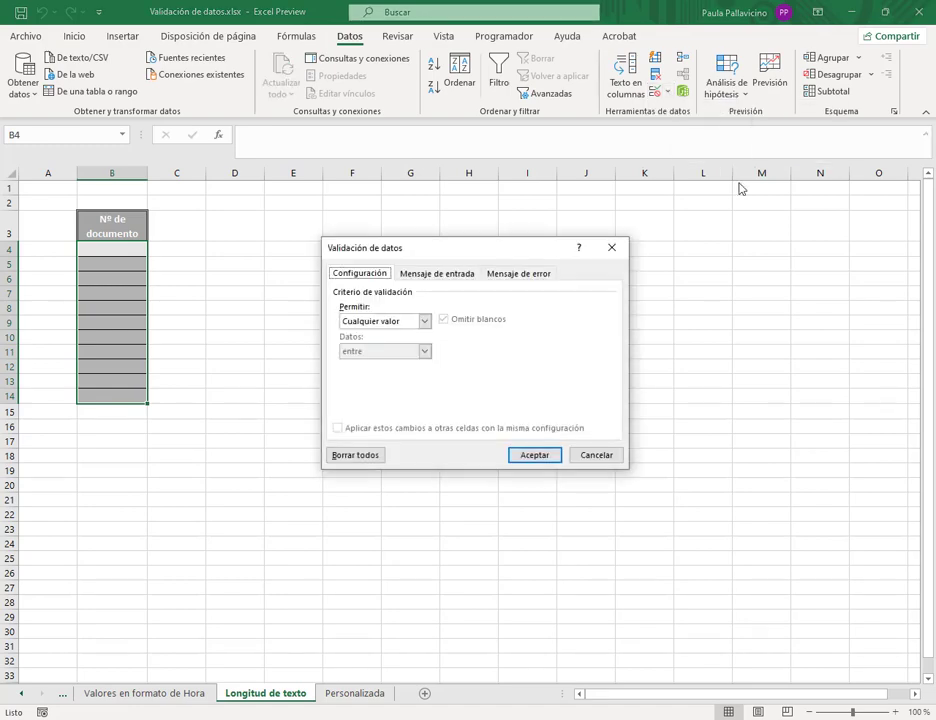
pyautogui.click(425, 321)
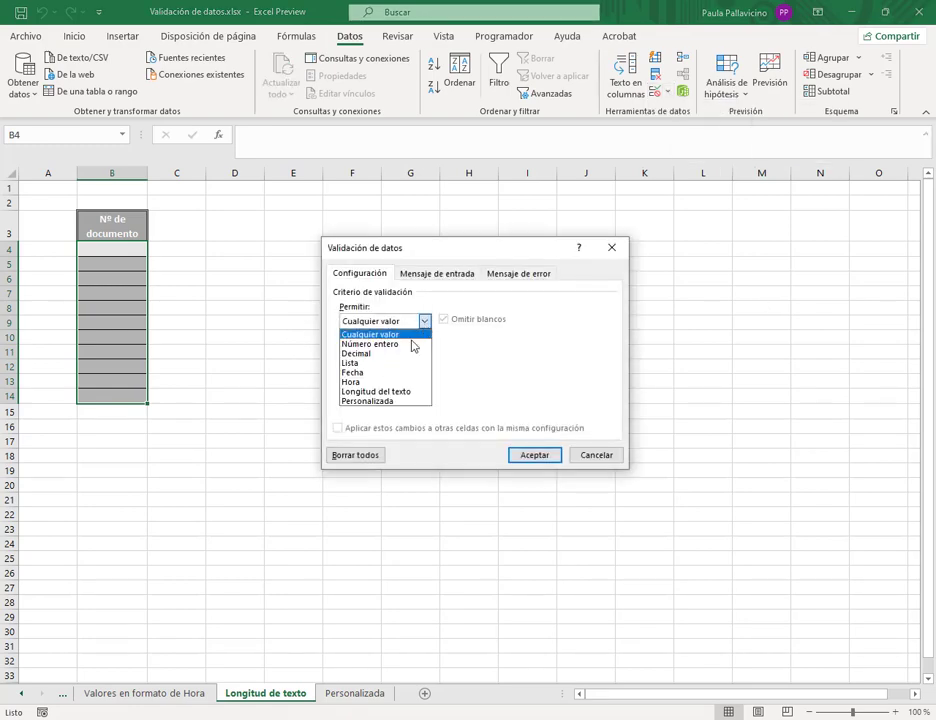
pyautogui.click(395, 389)
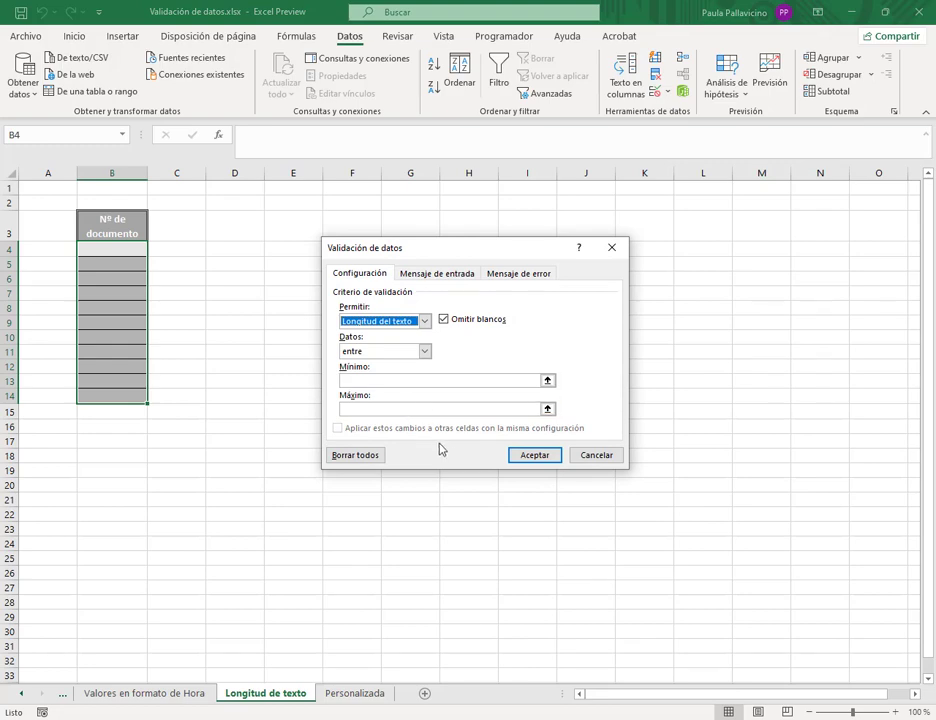
# - Set the text length rule to entre, minimum 7 and maximum 8, and confirm
pyautogui.click(425, 352)
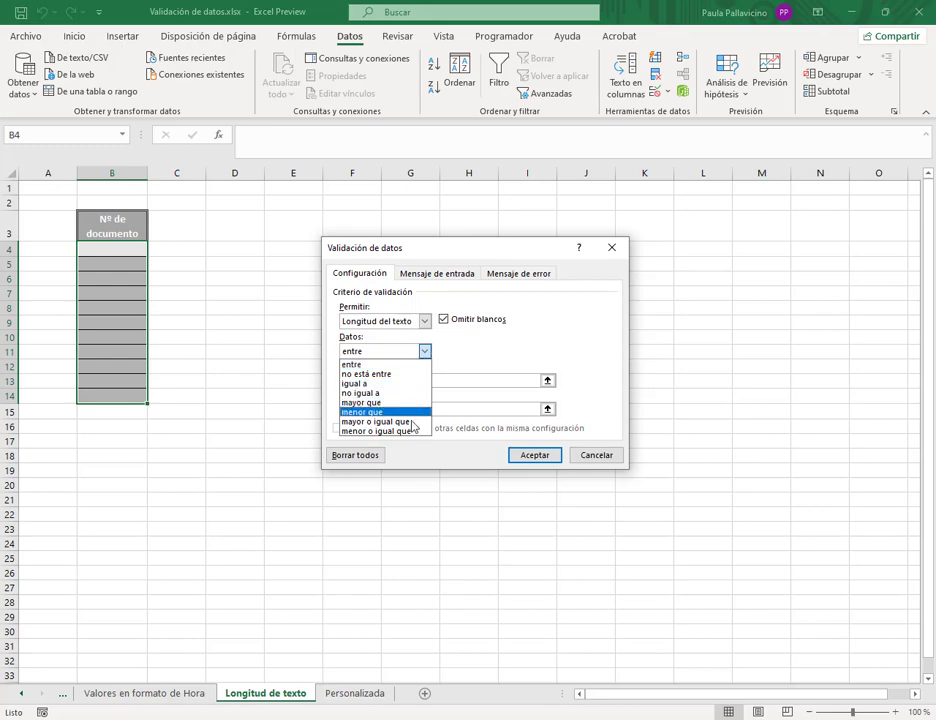
pyautogui.click(412, 365)
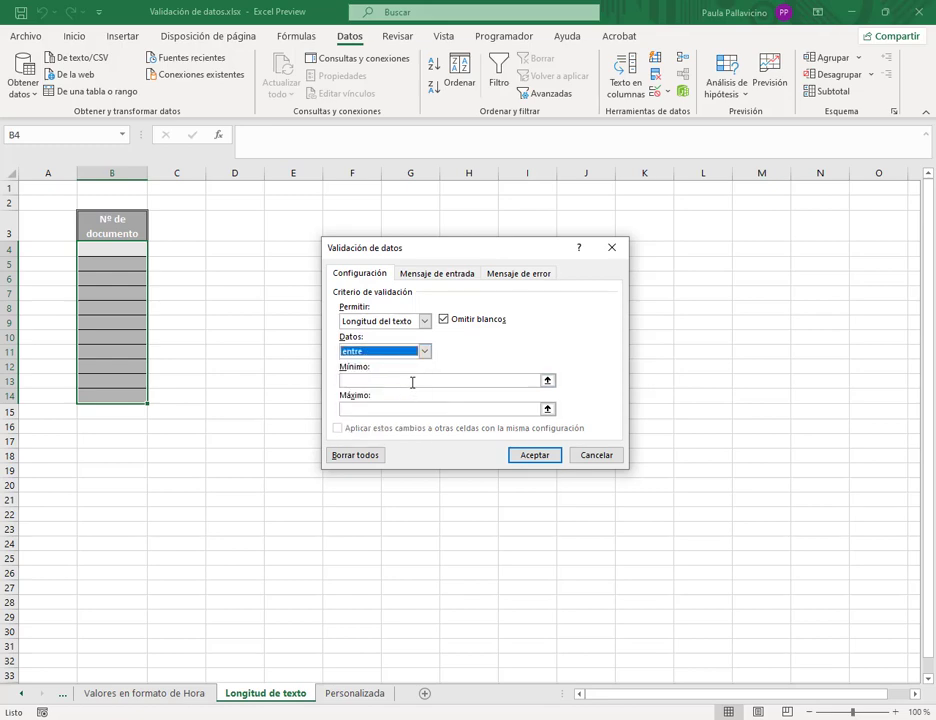
pyautogui.click(412, 381)
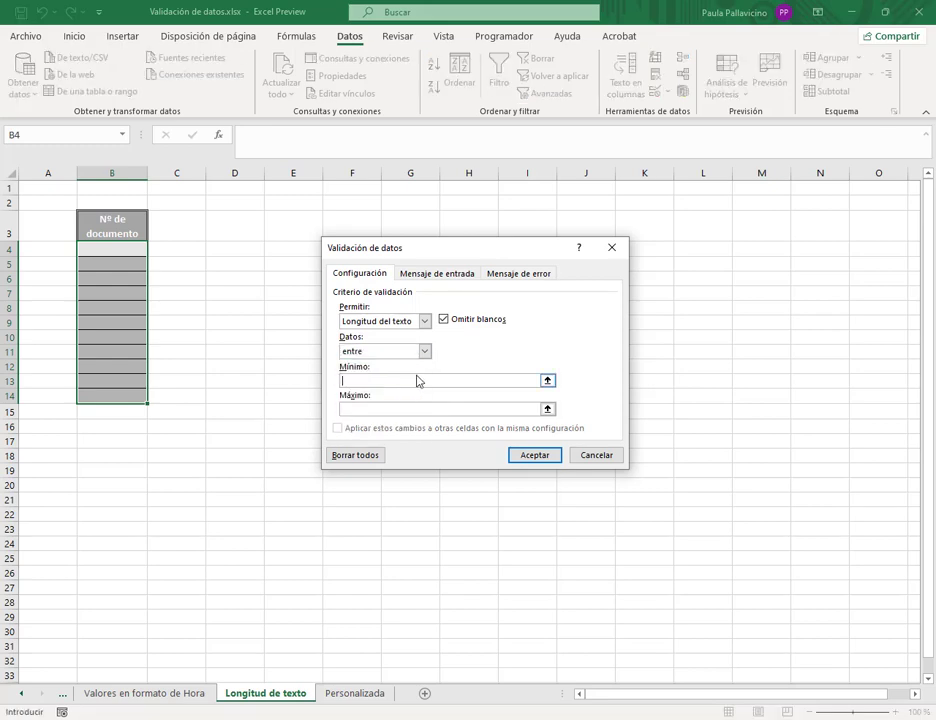
pyautogui.write('7')
pyautogui.click(426, 411)
pyautogui.click(519, 275)
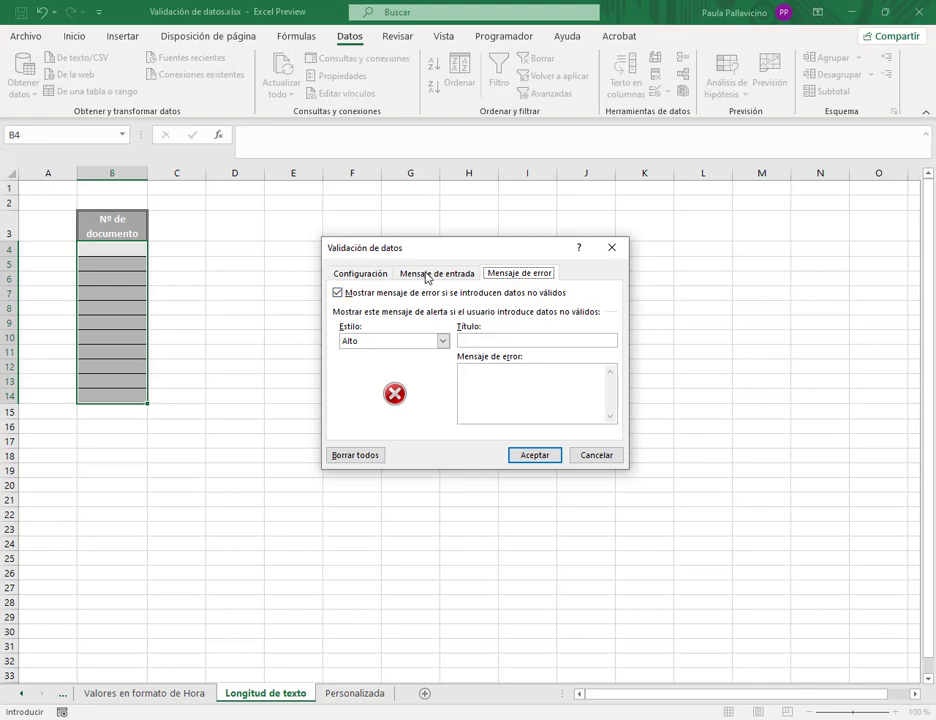
pyautogui.click(384, 274)
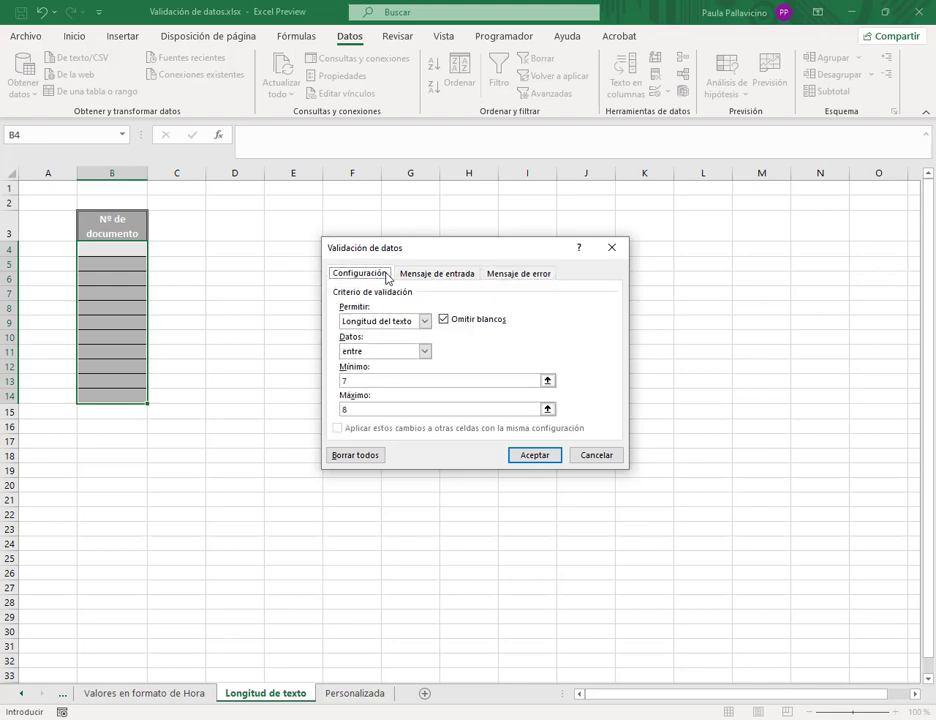
pyautogui.click(535, 454)
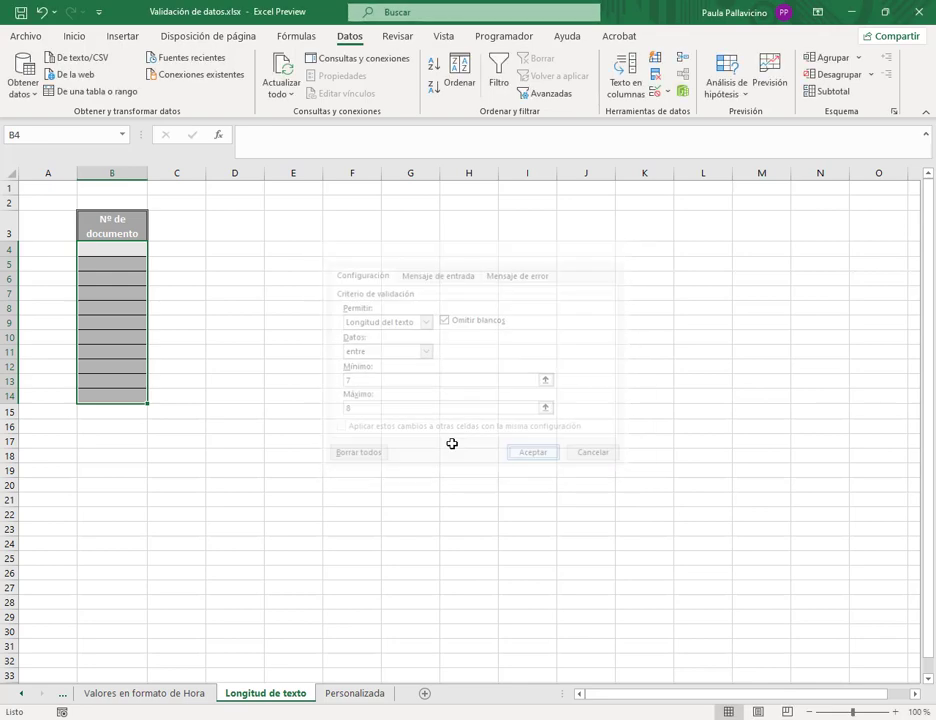
pyautogui.click(108, 251)
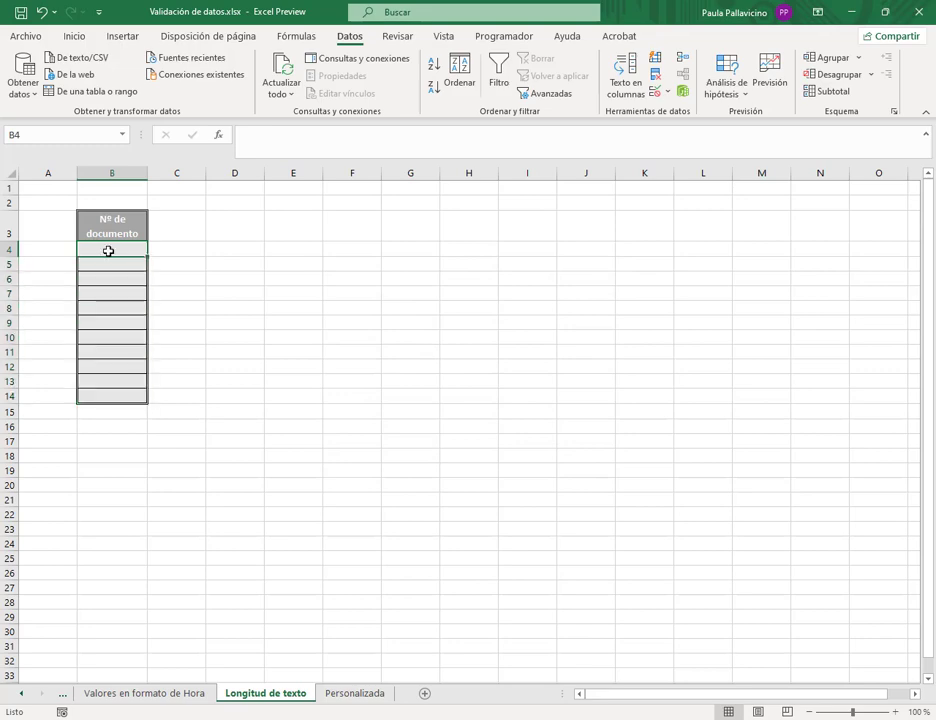
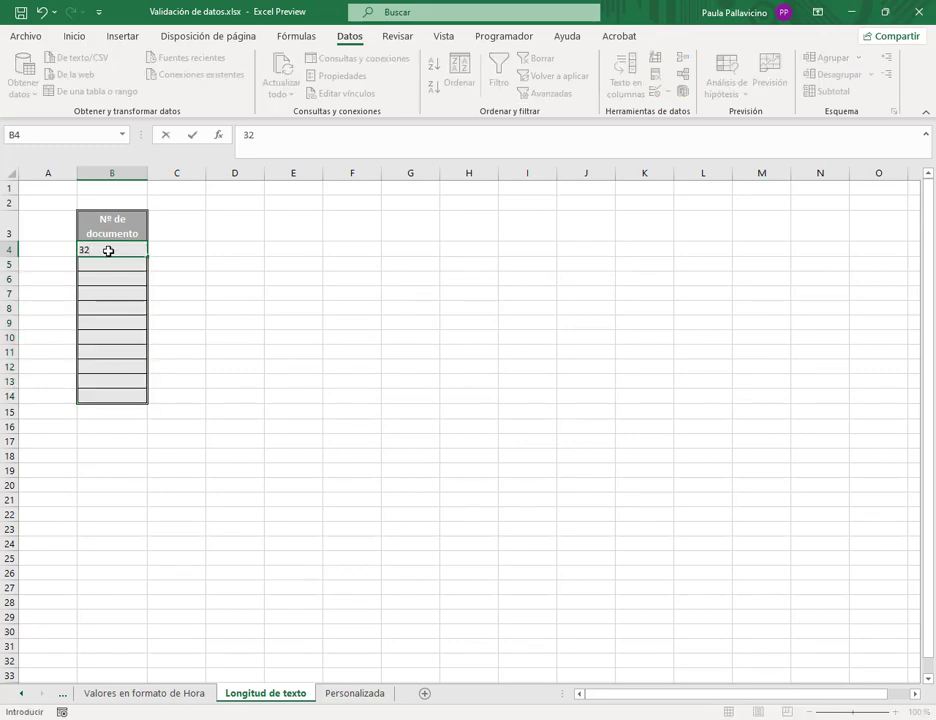
pyautogui.press('Return')
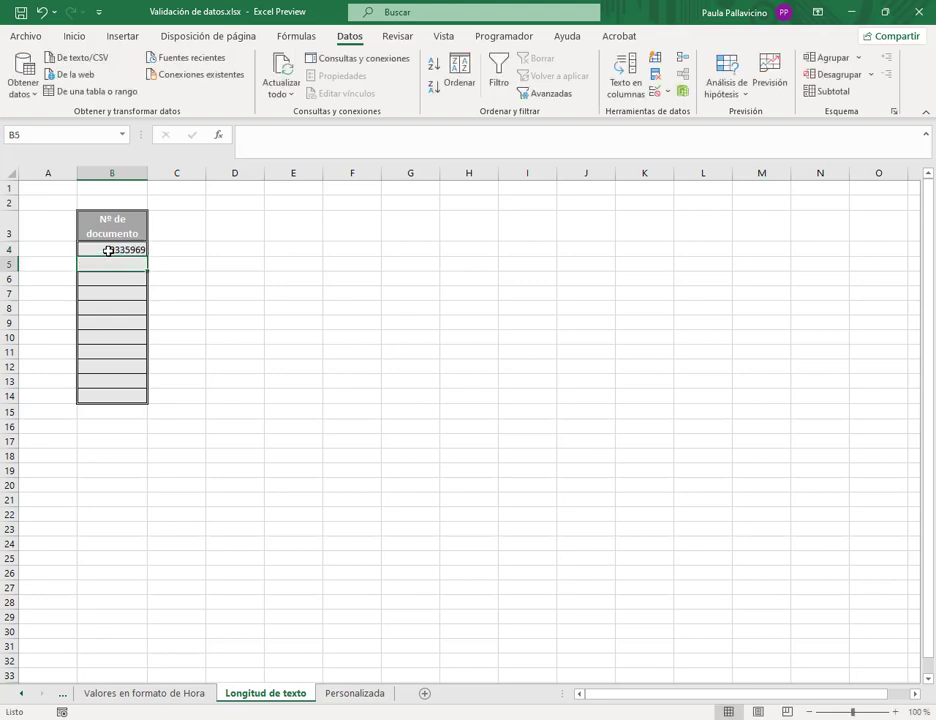
pyautogui.write('7779')
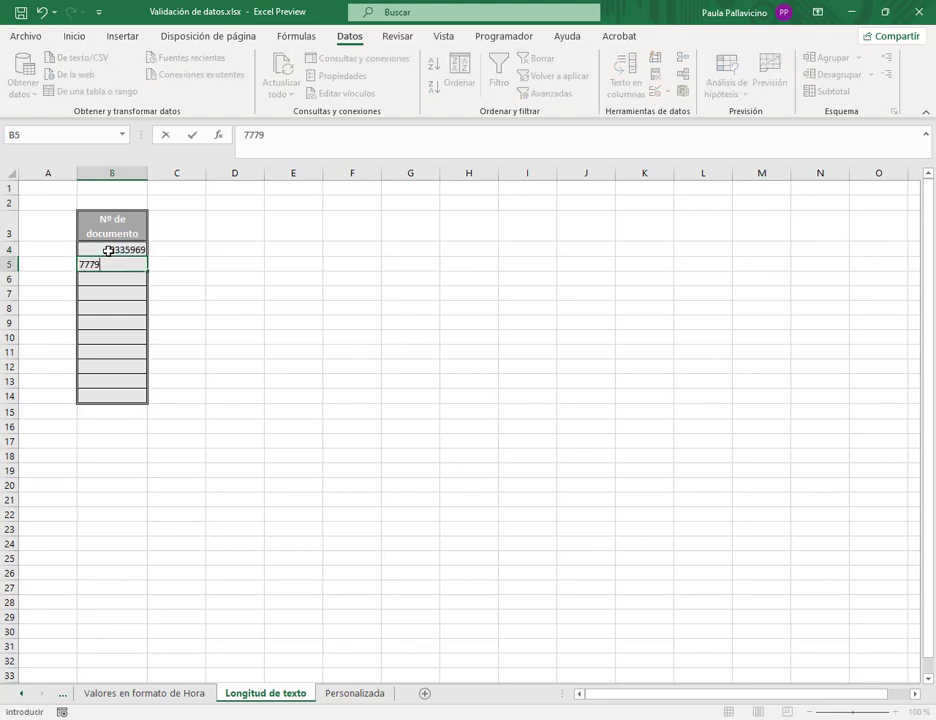
pyautogui.write('0000')
pyautogui.press('Return')
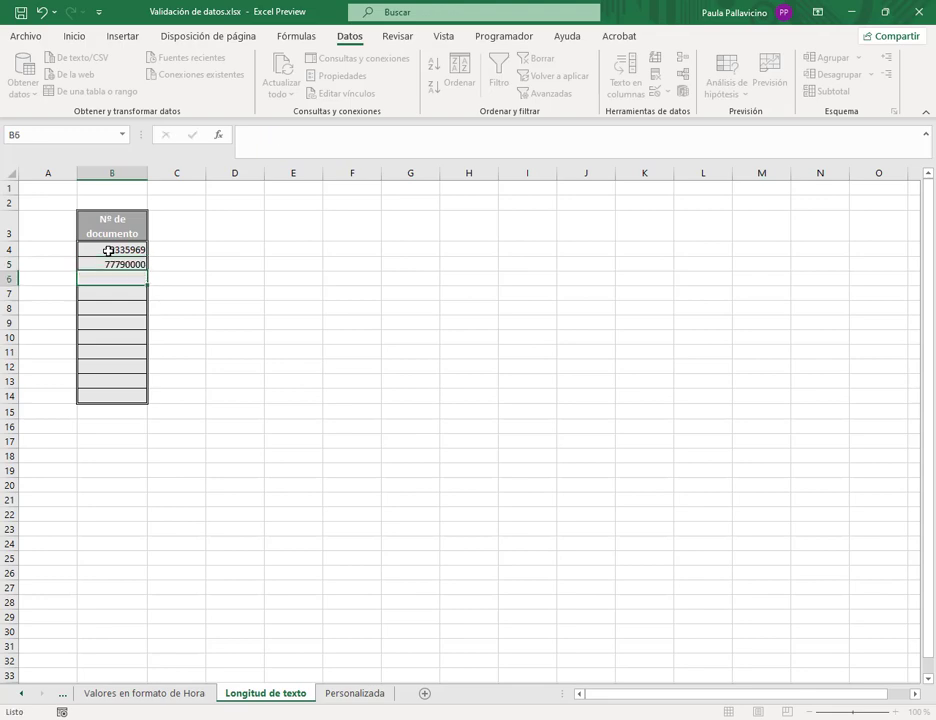
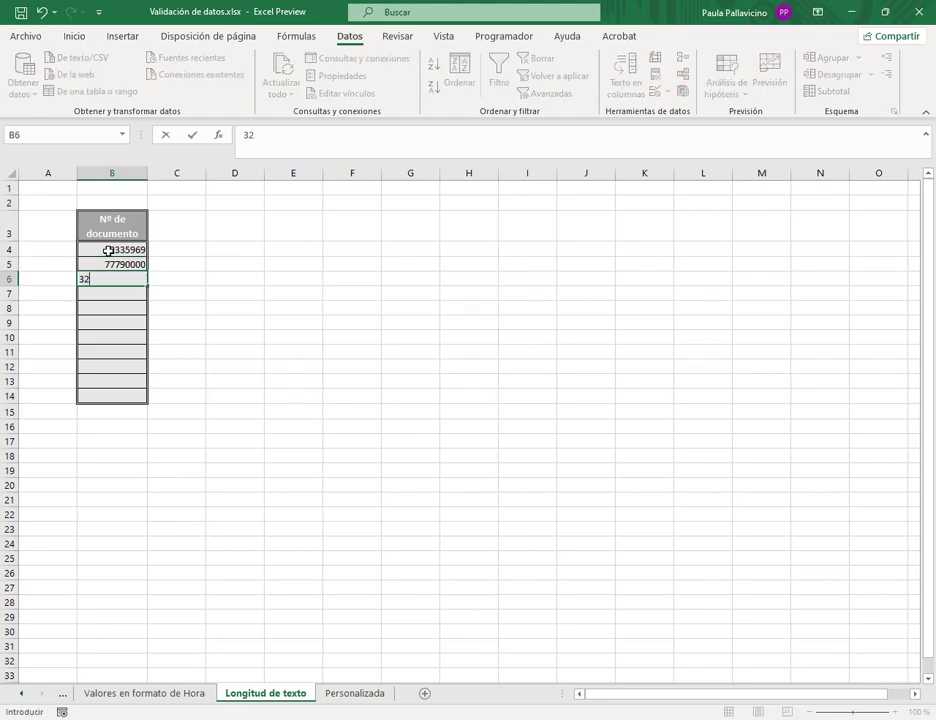
pyautogui.press('Return')
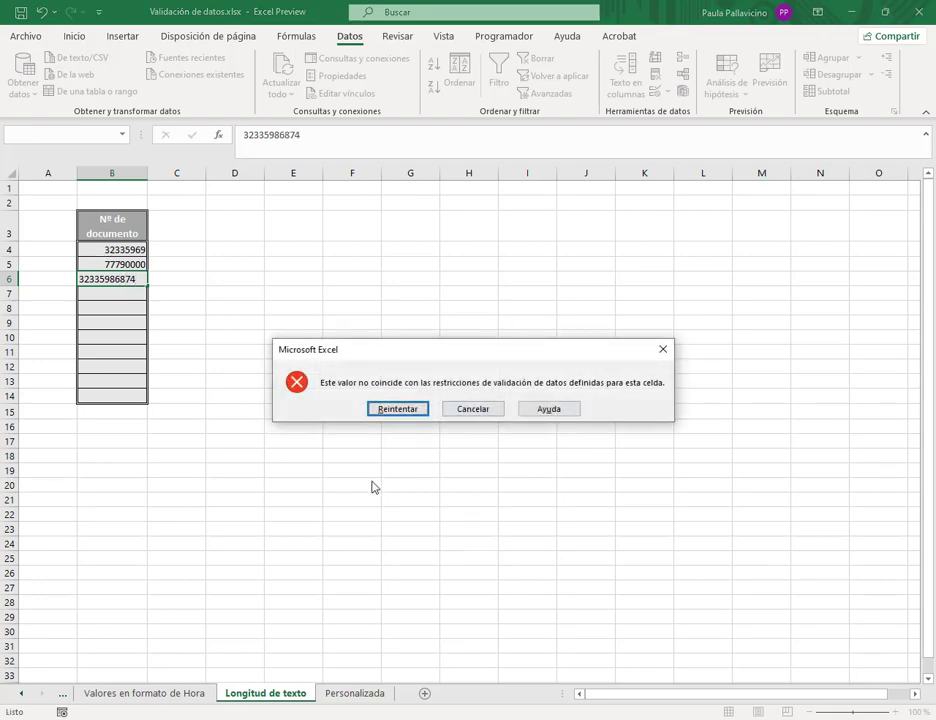
pyautogui.click(476, 410)
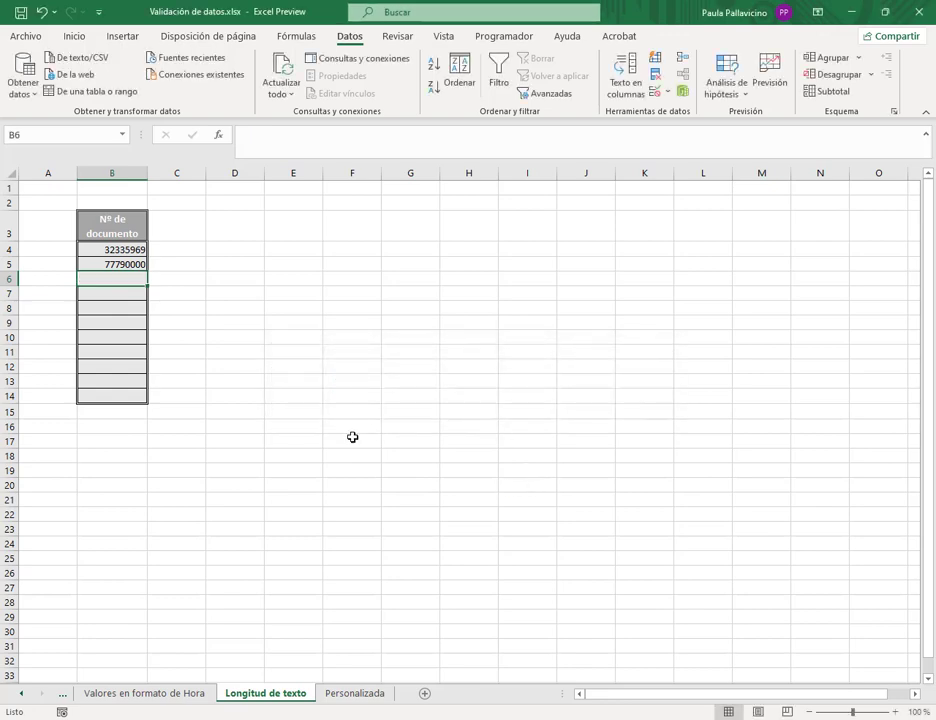
pyautogui.click(137, 252)
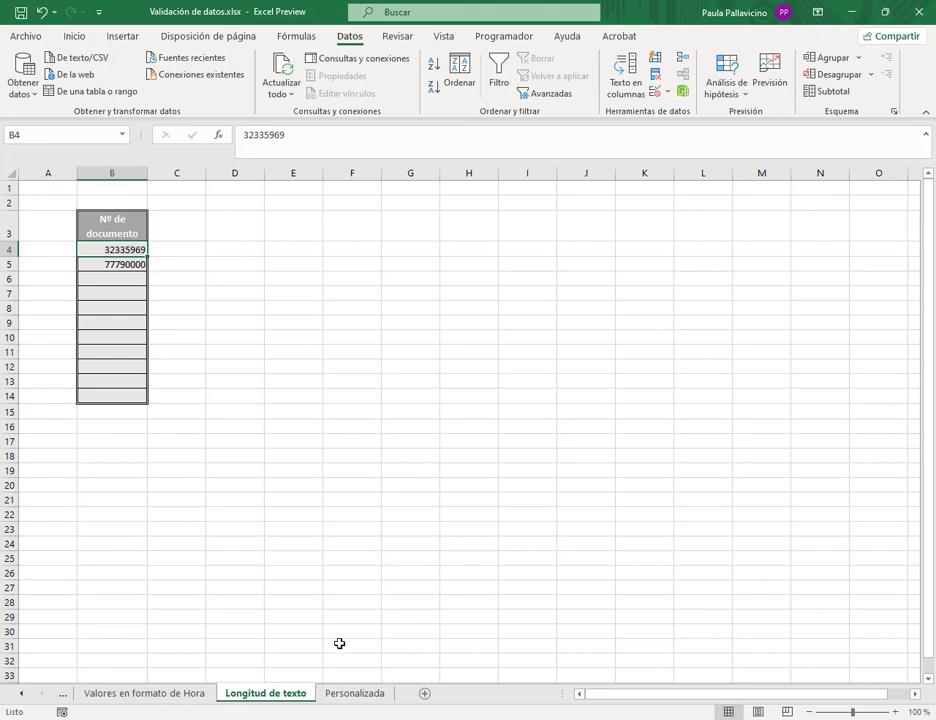
# - Check B6's input message on Valores en formato de Hora, then reselect Longitud de texto B4:B14
pyautogui.click(194, 694)
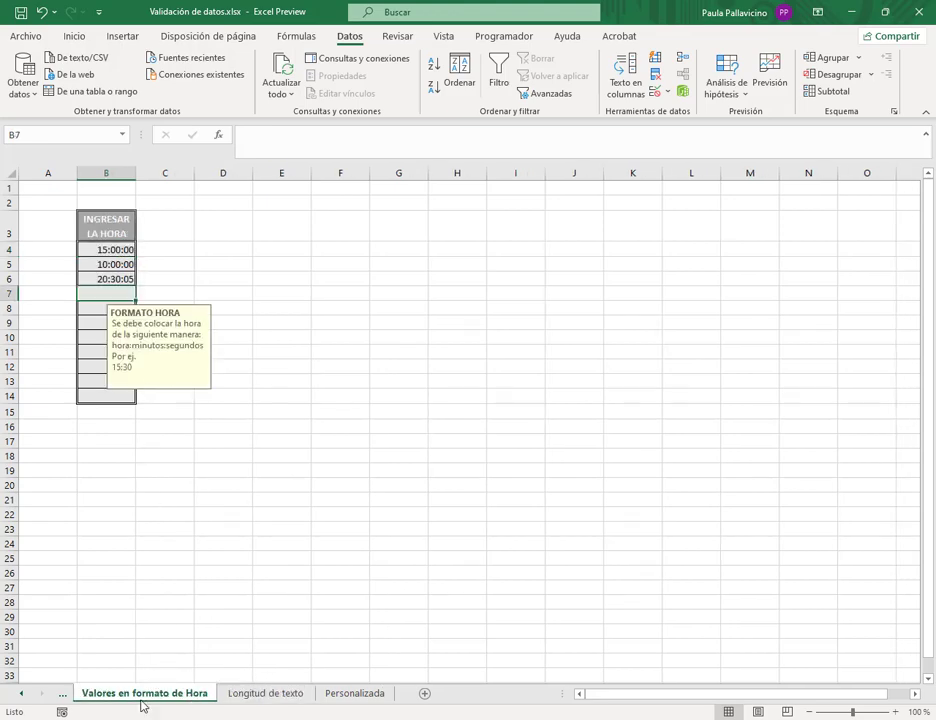
pyautogui.click(114, 280)
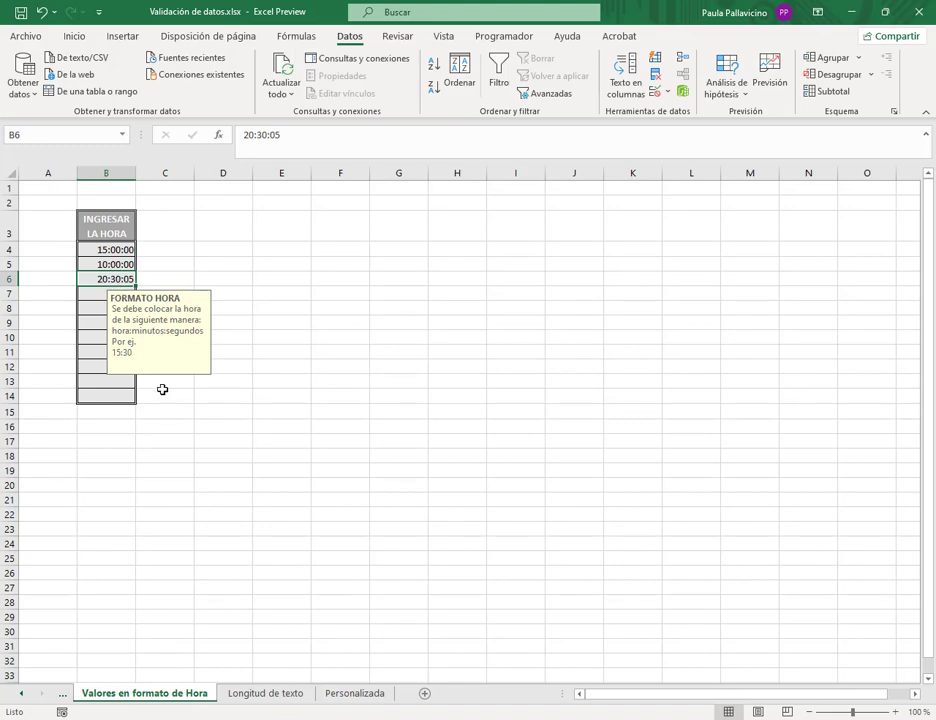
pyautogui.click(240, 697)
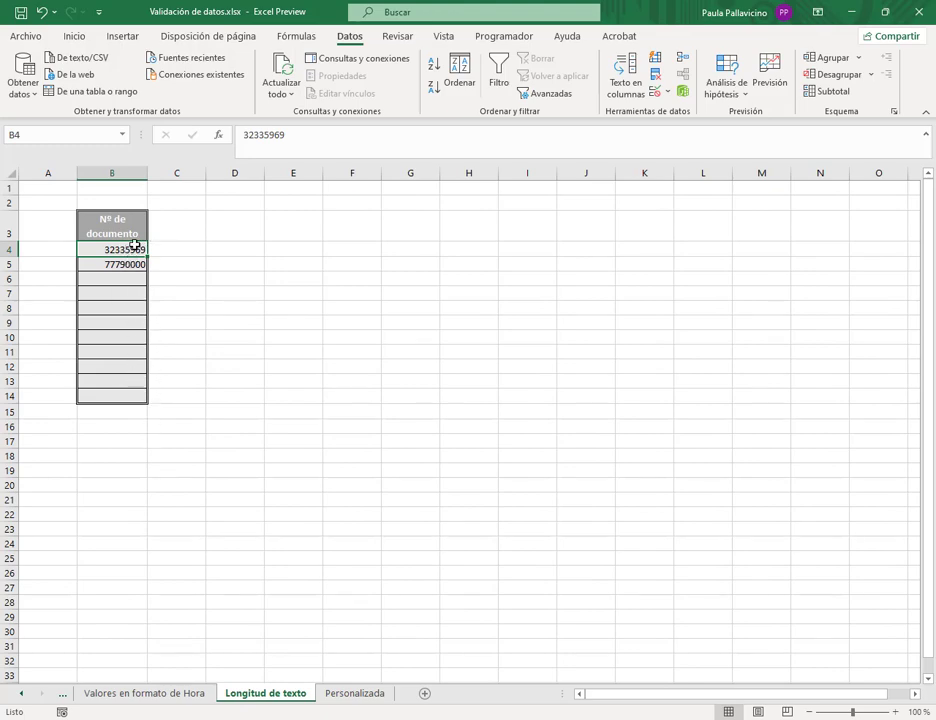
pyautogui.moveTo(132, 246); pyautogui.dragTo(121, 393)
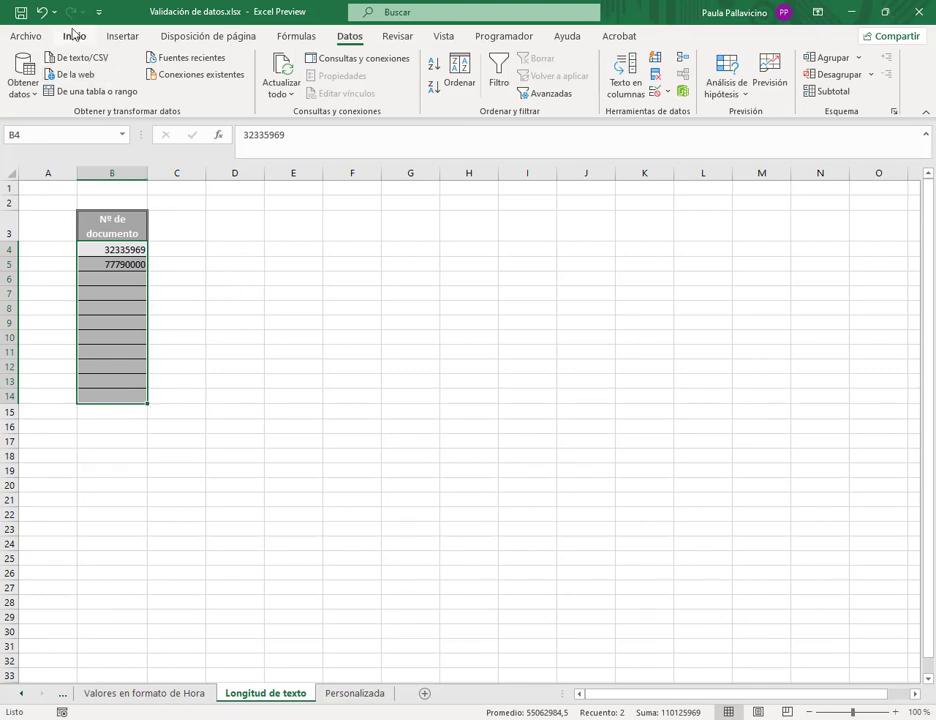
# - Format the selected cells as Número with the thousands separator enabled
pyautogui.click(74, 35)
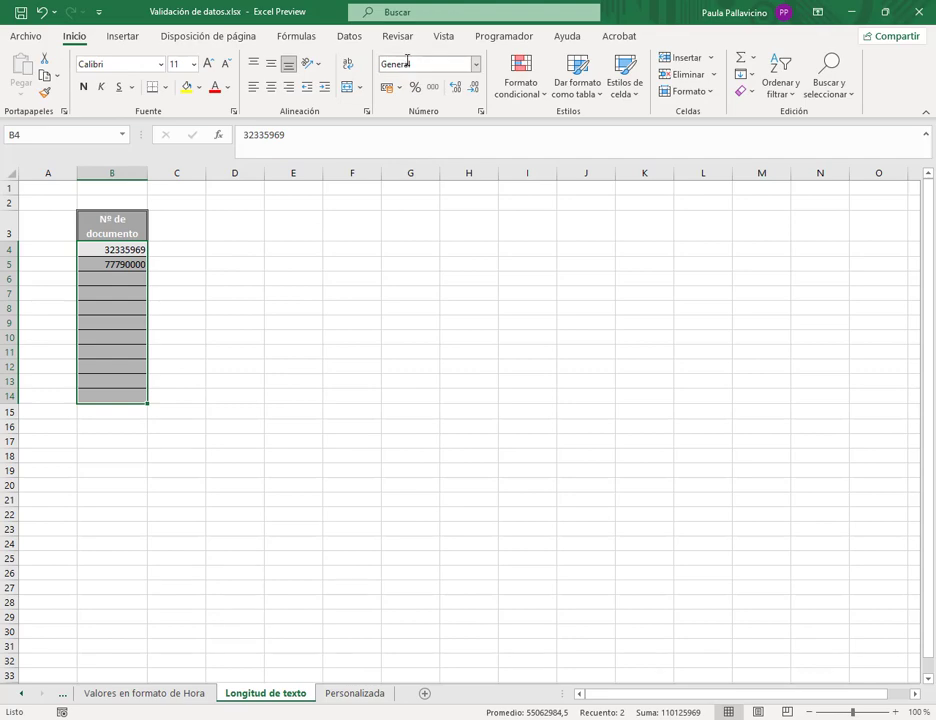
pyautogui.click(477, 64)
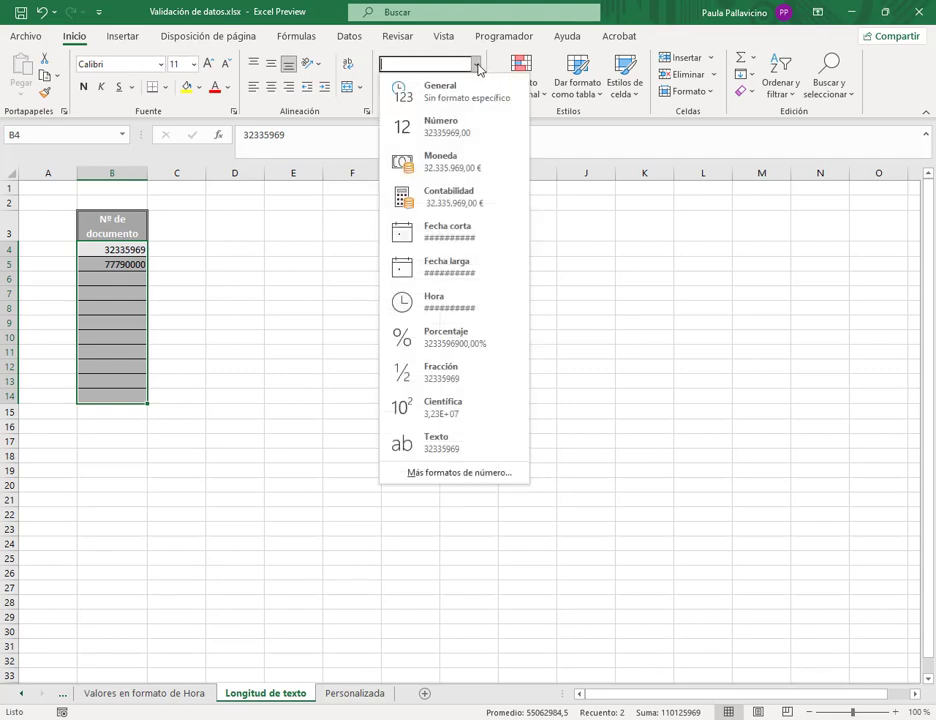
pyautogui.click(462, 473)
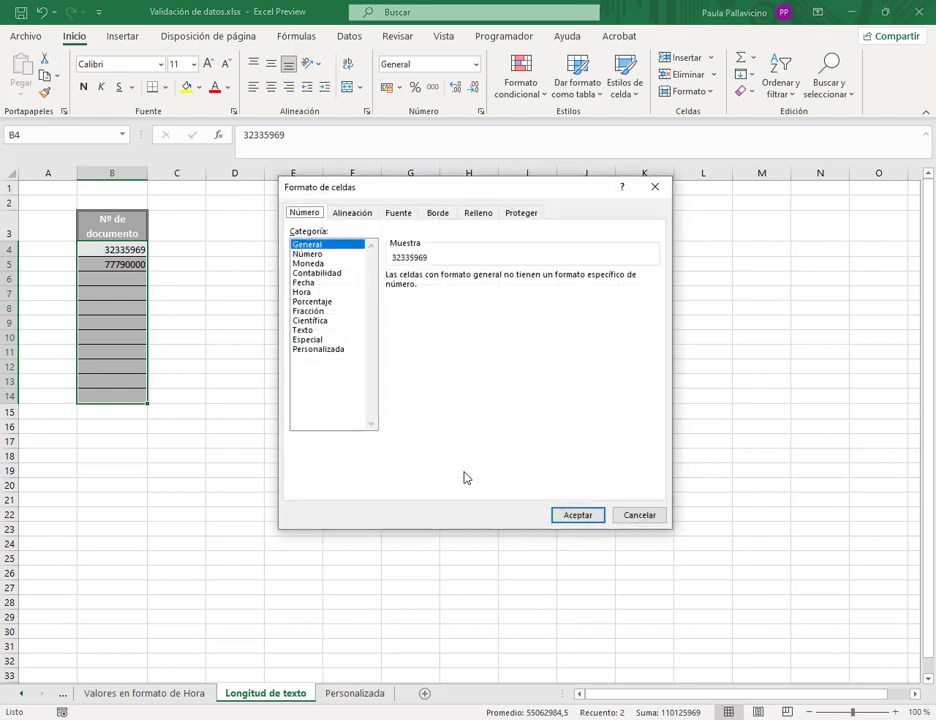
pyautogui.click(324, 256)
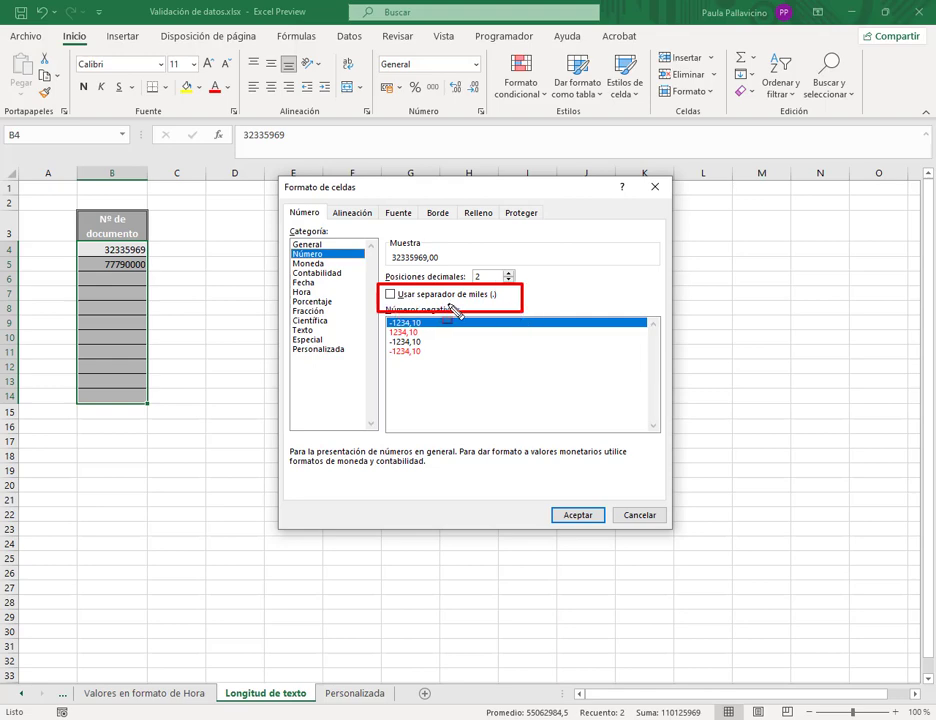
pyautogui.click(452, 296)
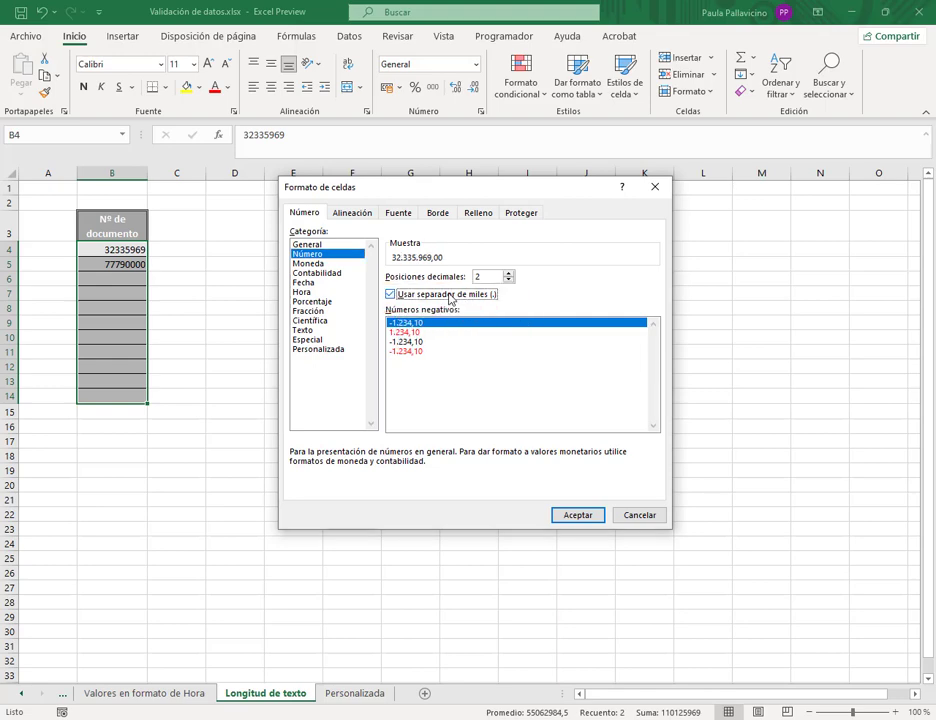
pyautogui.click(579, 515)
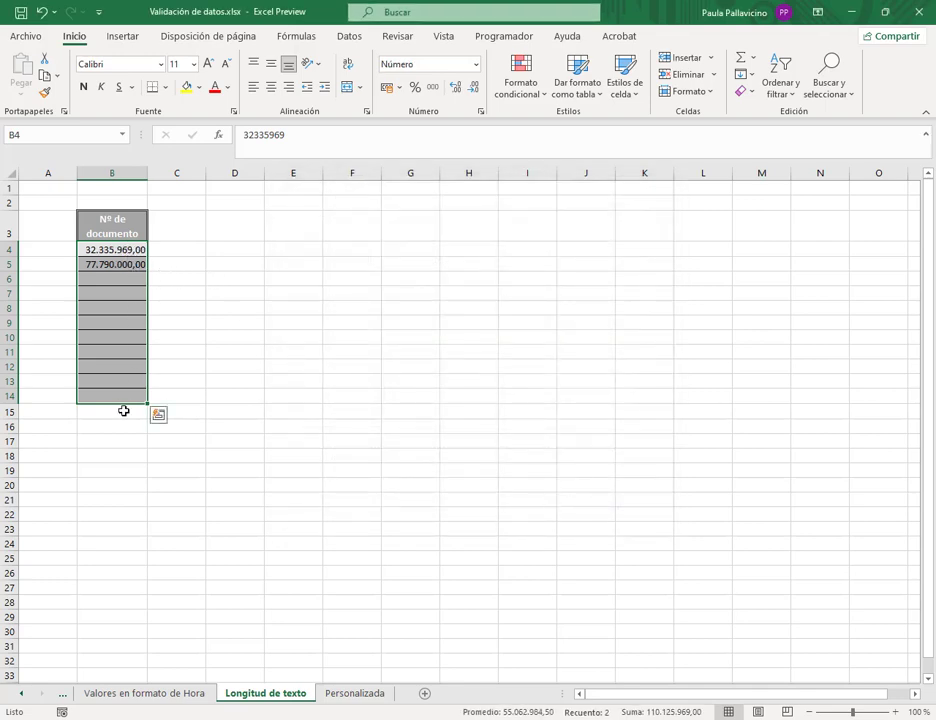
pyautogui.click(481, 113)
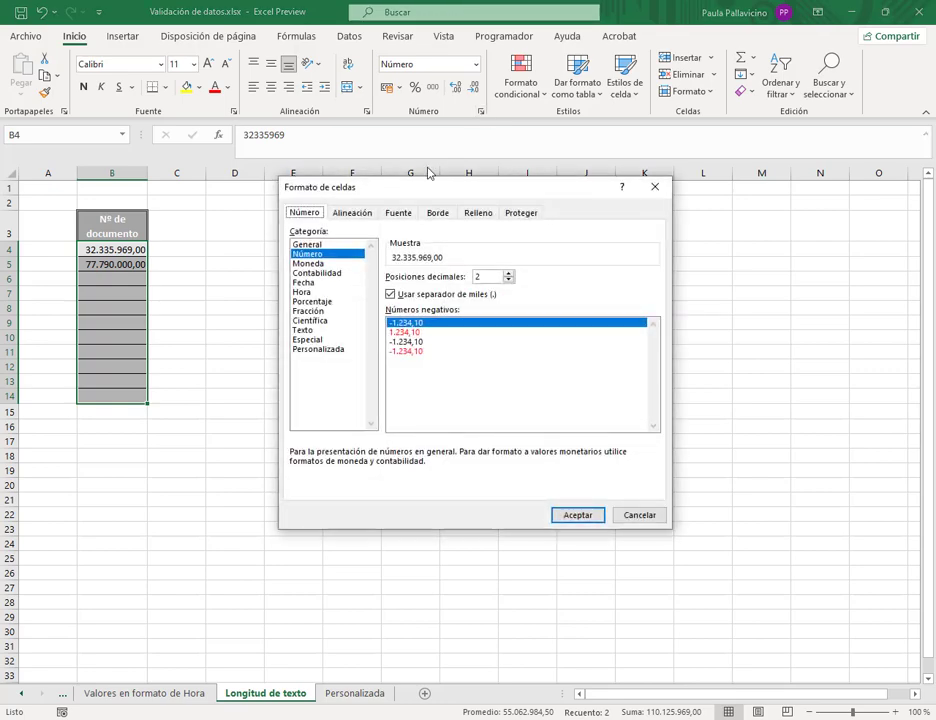
pyautogui.moveTo(462, 262); pyautogui.dragTo(526, 293)
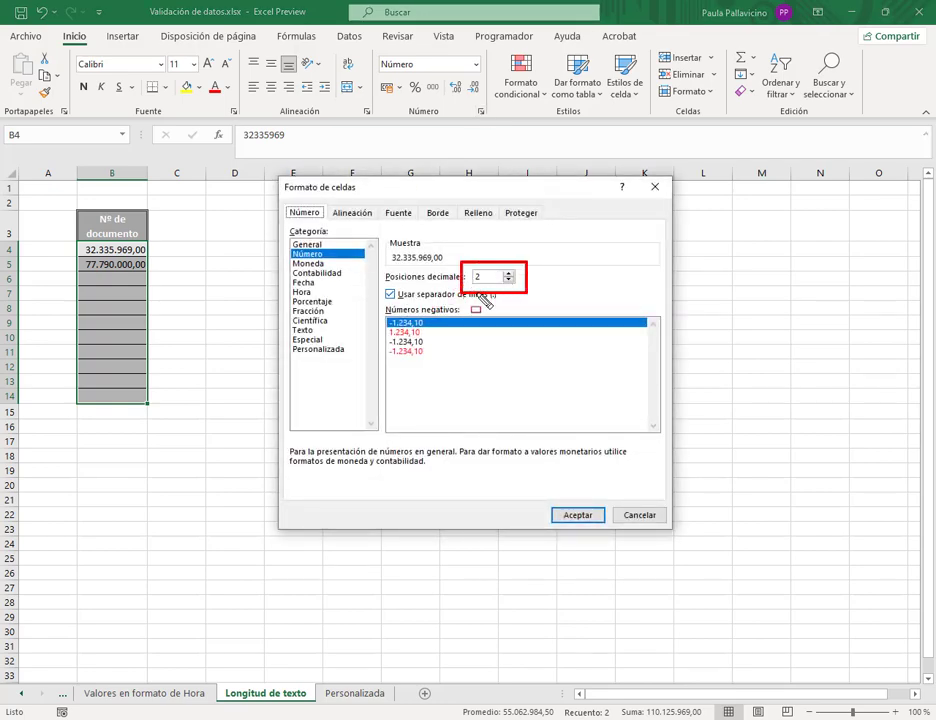
pyautogui.click(508, 279)
pyautogui.click(508, 279)
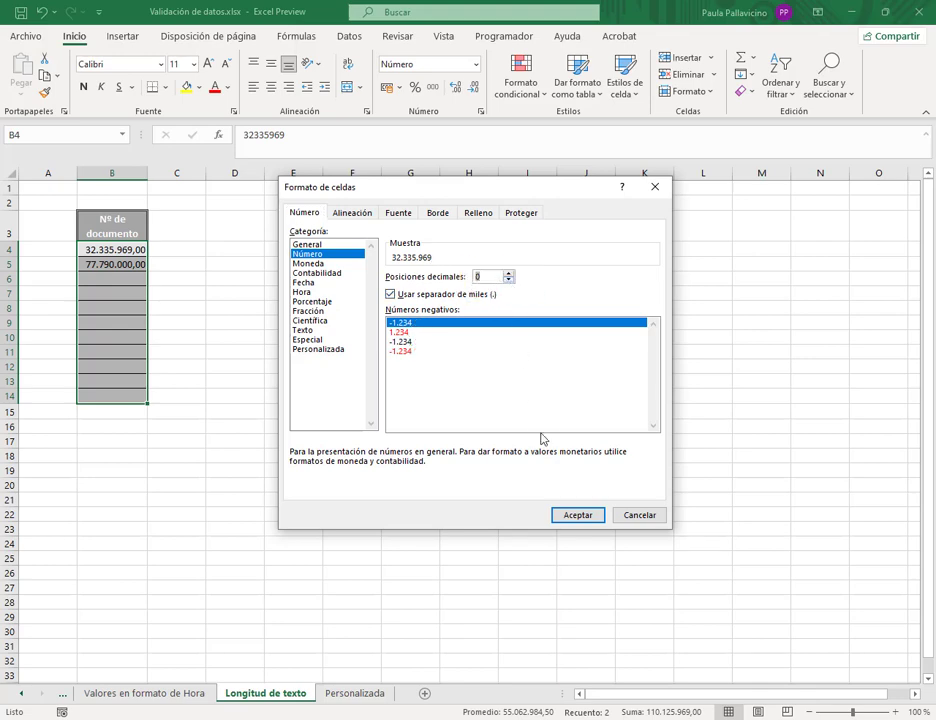
pyautogui.click(578, 515)
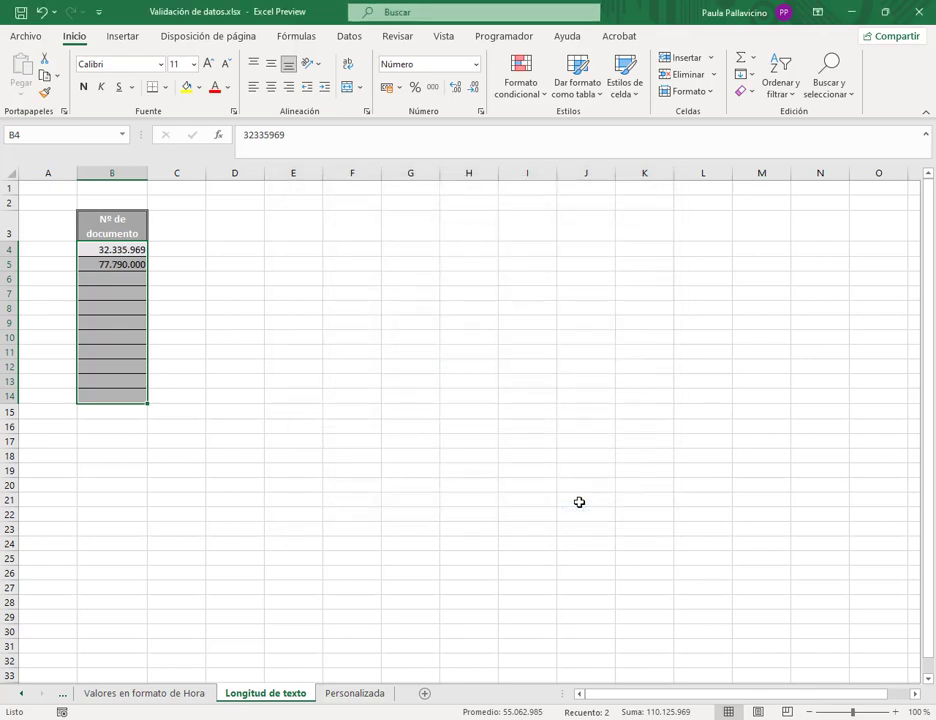
pyautogui.click(119, 249)
pyautogui.press('Down')
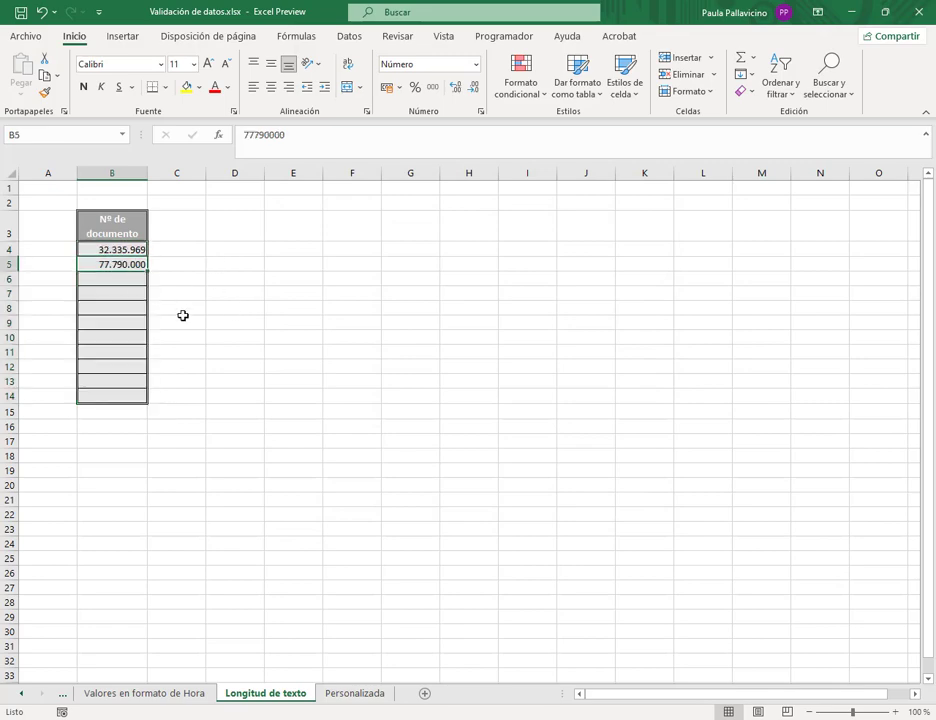
# - Enter 7.790.000 as the third document number in B6
pyautogui.click(133, 277)
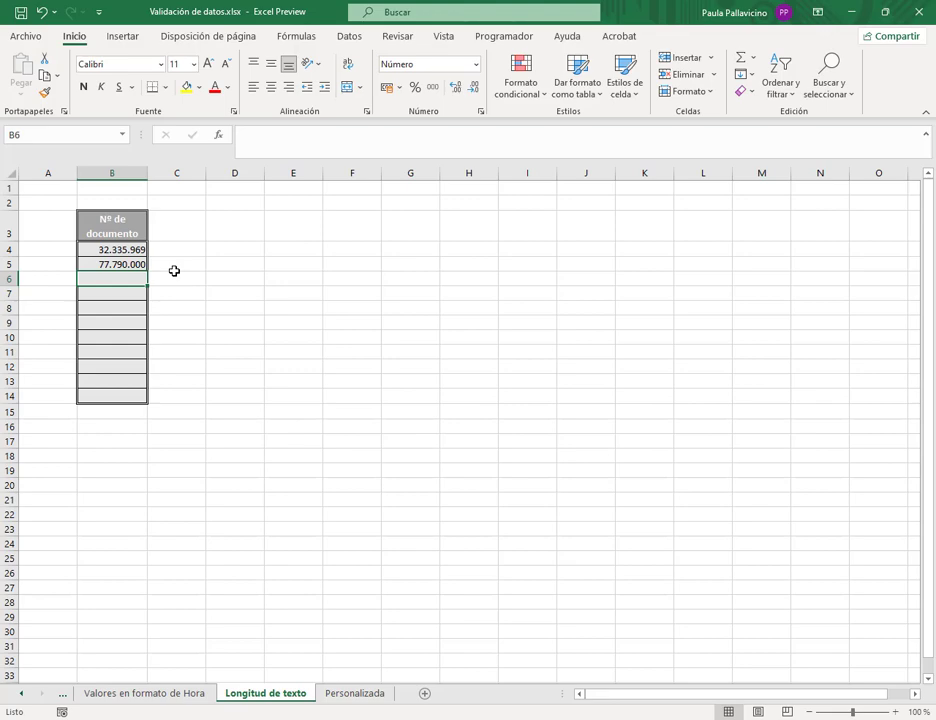
pyautogui.write('7')
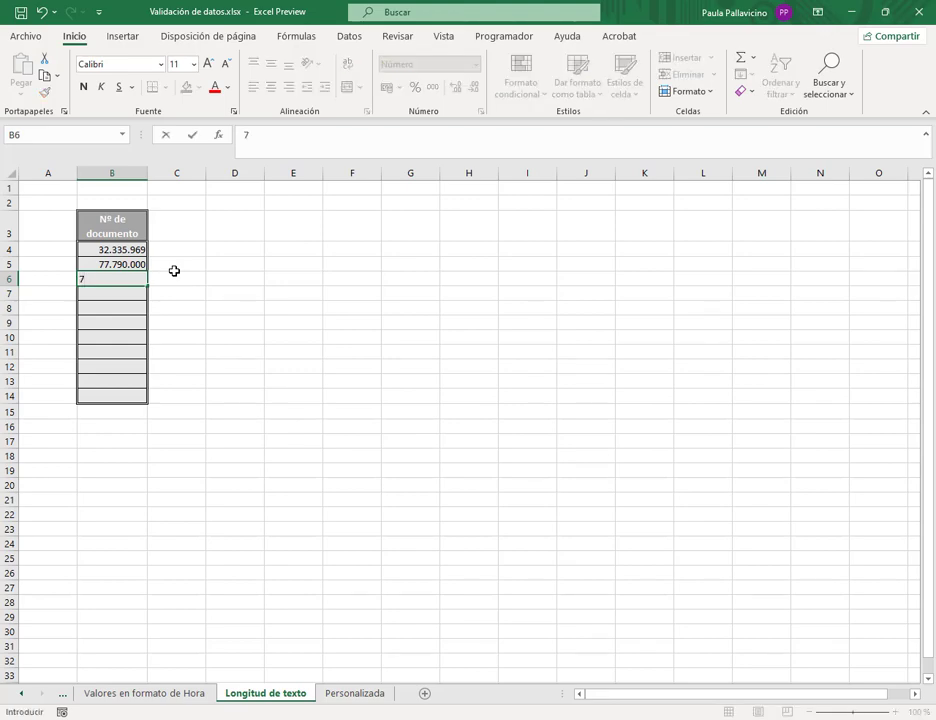
pyautogui.write('.790.000')
pyautogui.press('Return')
pyautogui.click(349, 36)
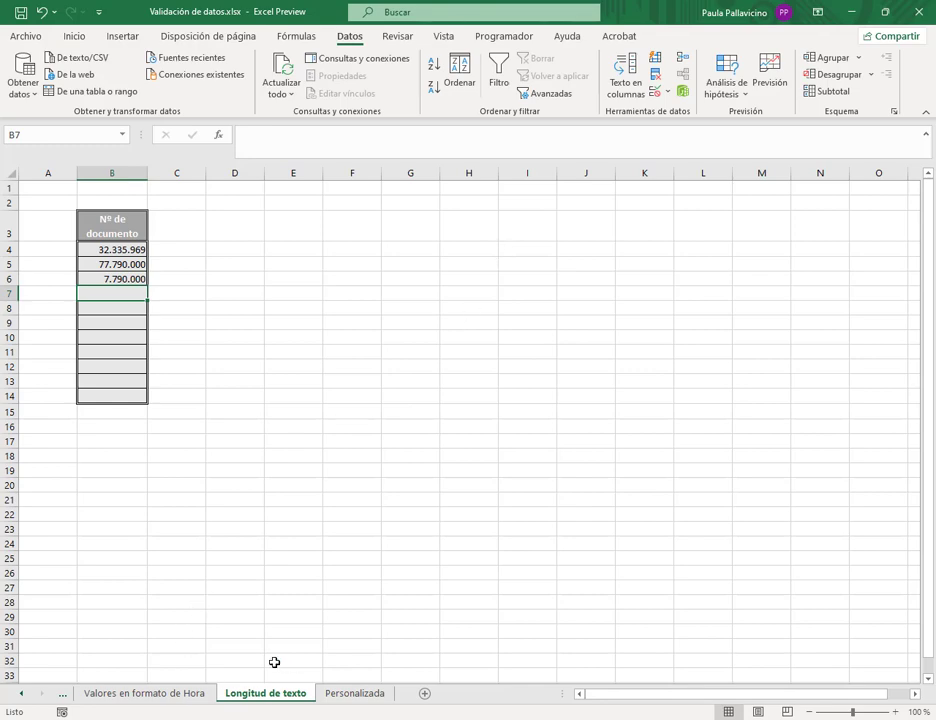
# - Go to the Personalizada sheet
pyautogui.rightClick(29, 696)
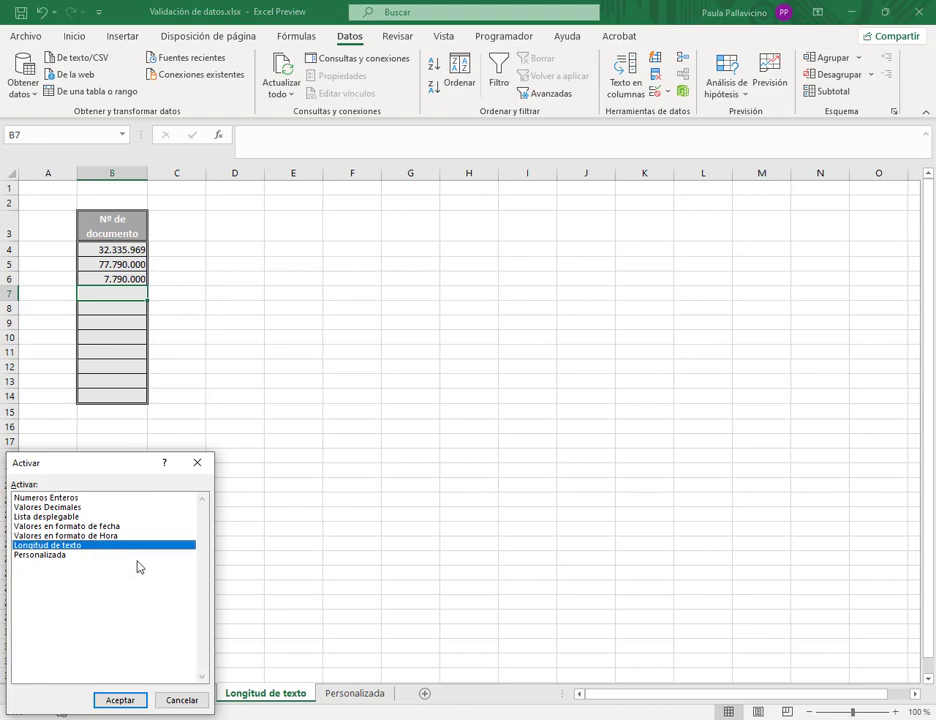
pyautogui.click(199, 463)
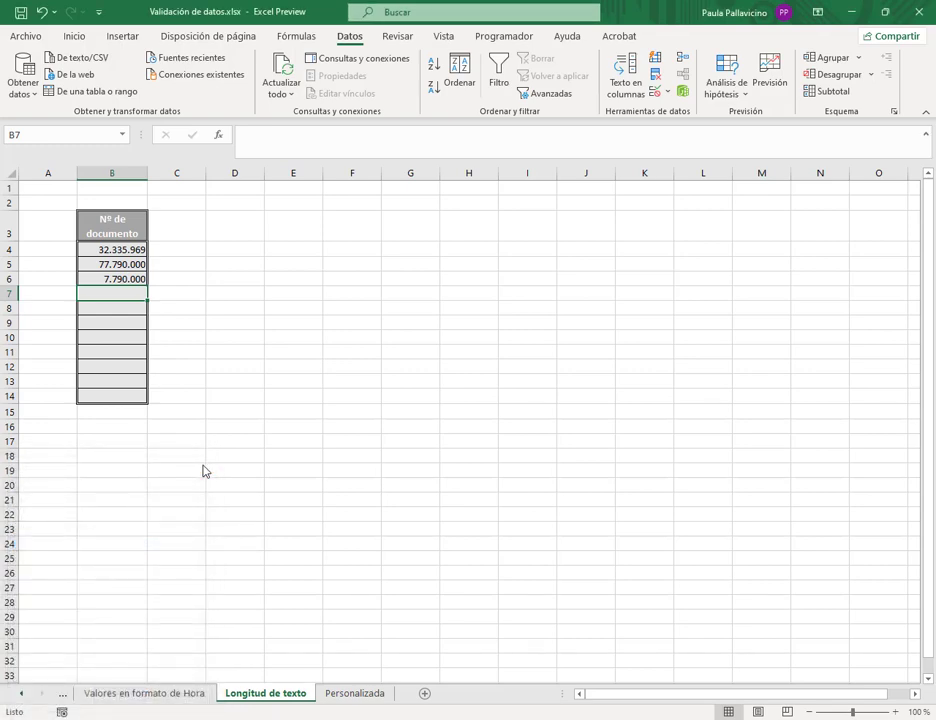
pyautogui.click(330, 694)
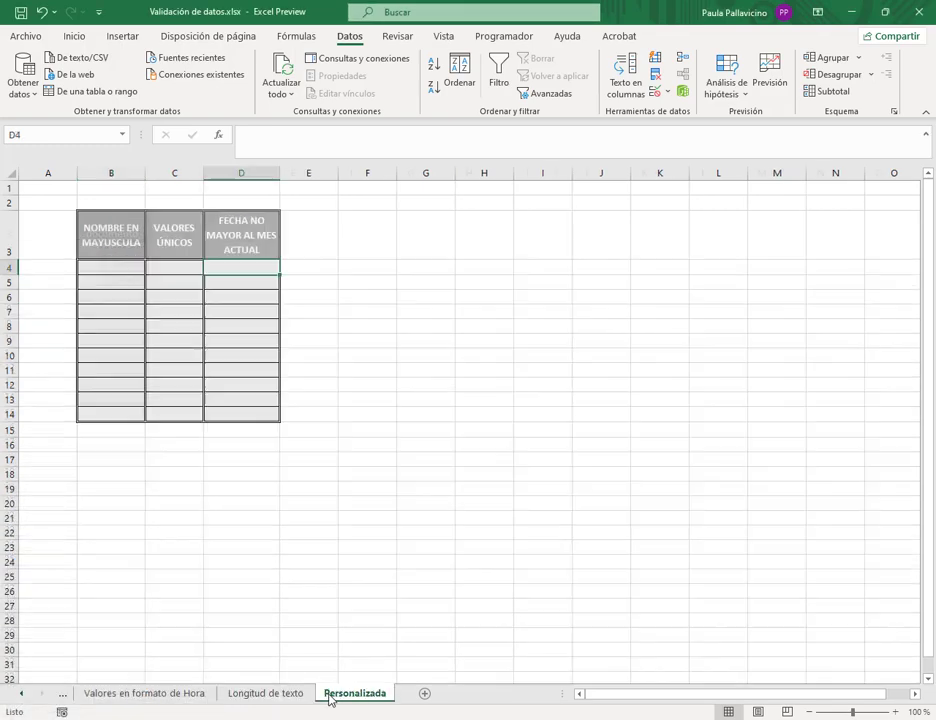
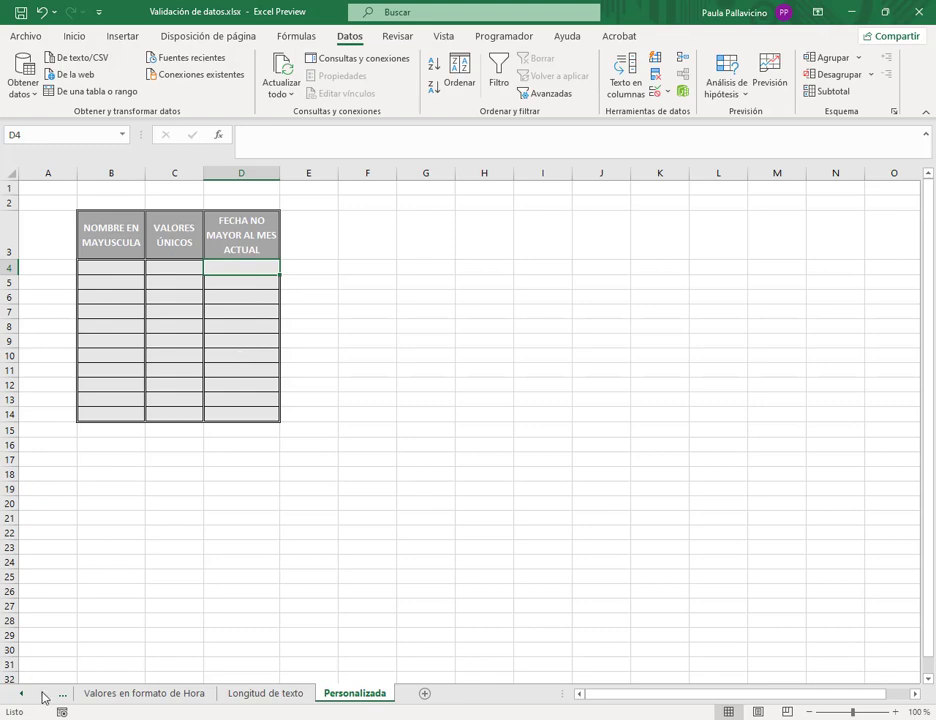
# - Switch to the Valores en formato de fecha sheet
pyautogui.rightClick(43, 694)
pyautogui.click(90, 526)
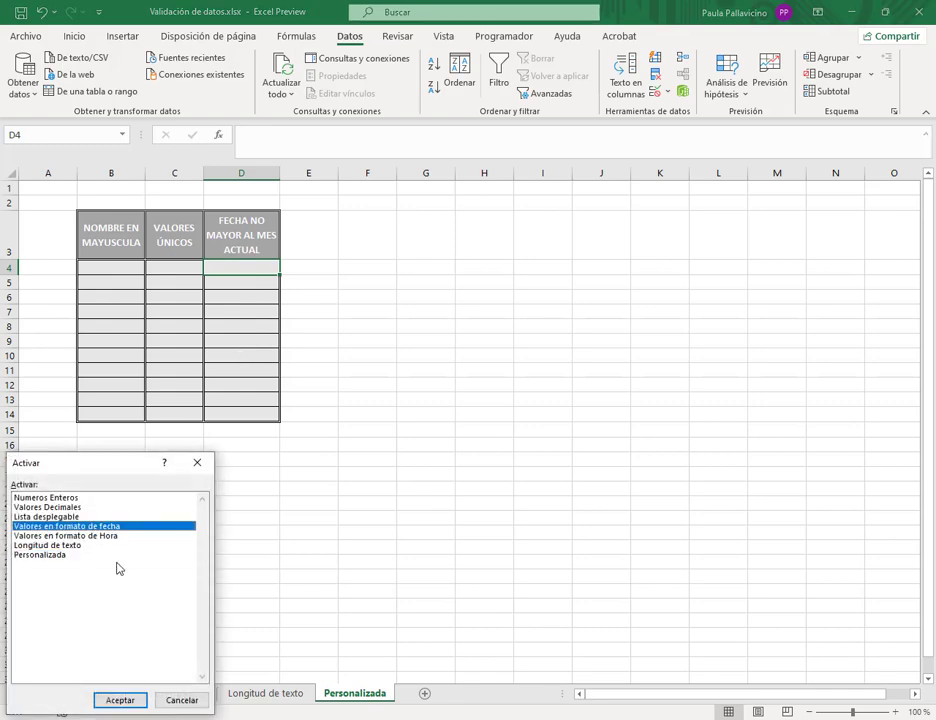
pyautogui.click(120, 700)
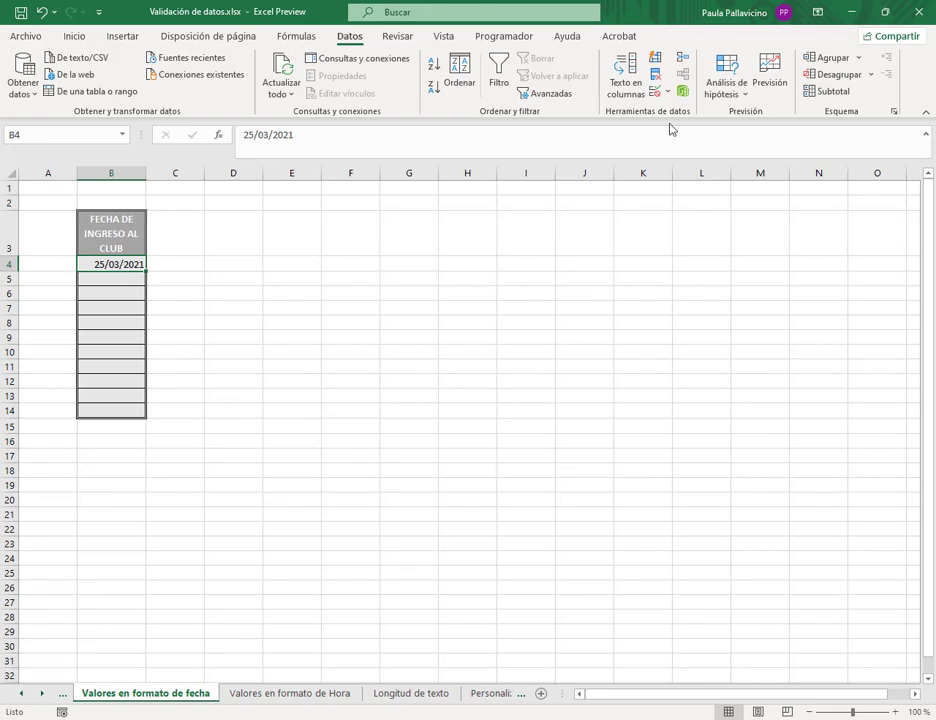
# - Review the date validation limits 31/12/2020 to 31/12/2021 and close the dialog unchanged
pyautogui.click(655, 92)
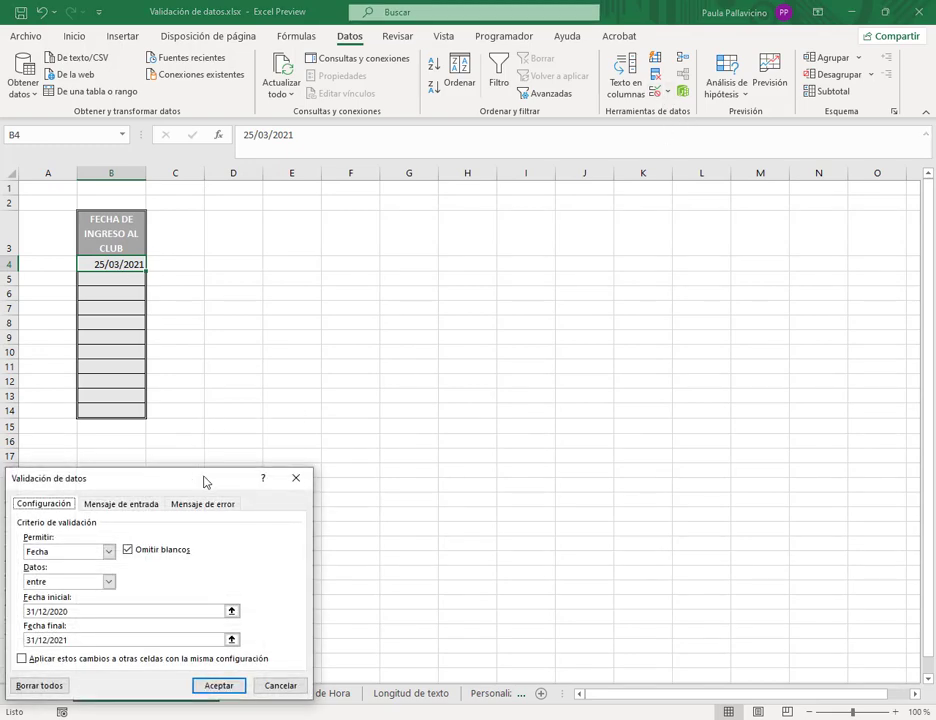
pyautogui.moveTo(203, 482); pyautogui.dragTo(420, 251)
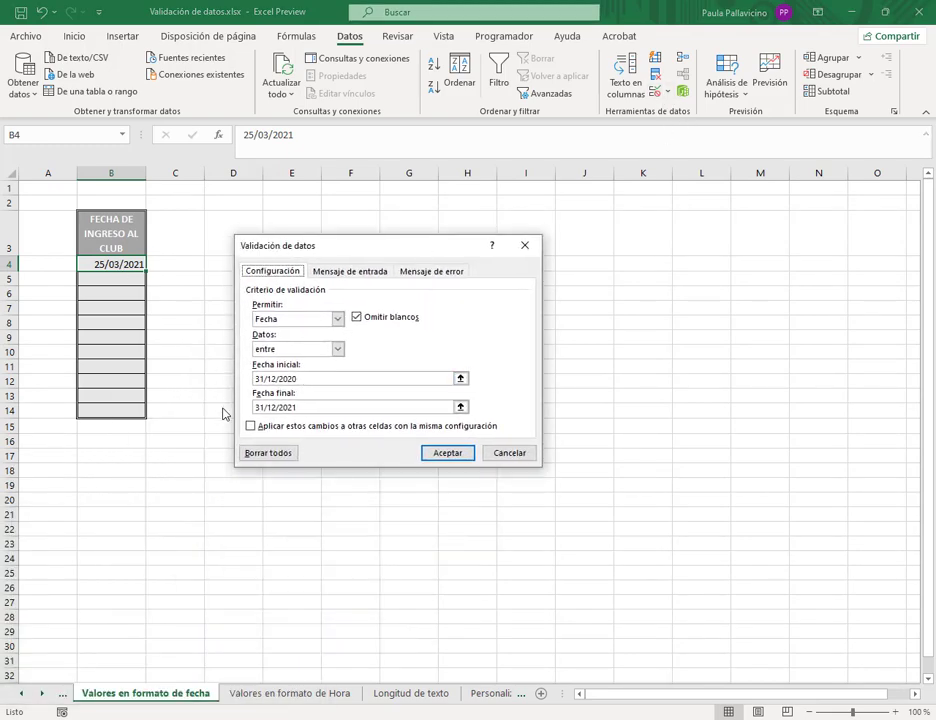
pyautogui.moveTo(311, 380); pyautogui.dragTo(253, 386)
pyautogui.click(304, 379)
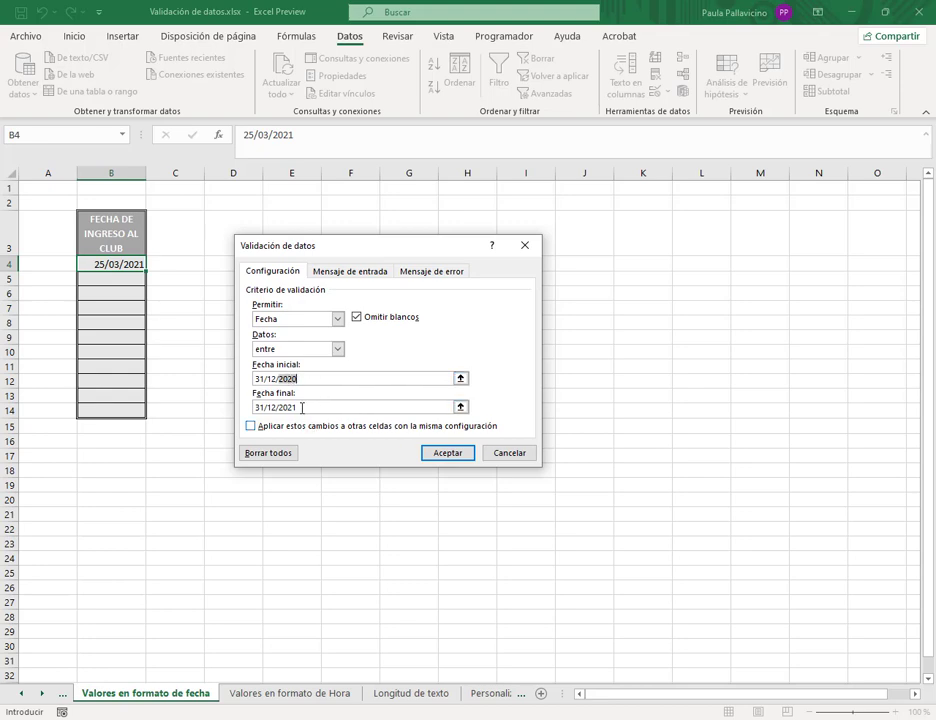
pyautogui.click(294, 407)
pyautogui.click(503, 456)
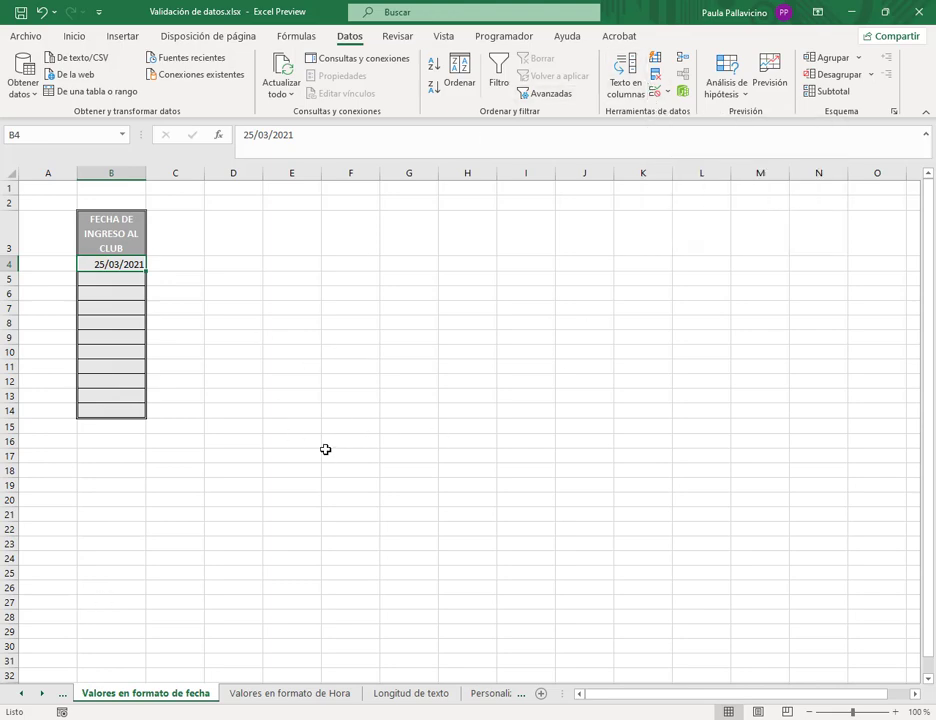
# - Go back to the Personalizada sheet and select cell G4
pyautogui.click(491, 693)
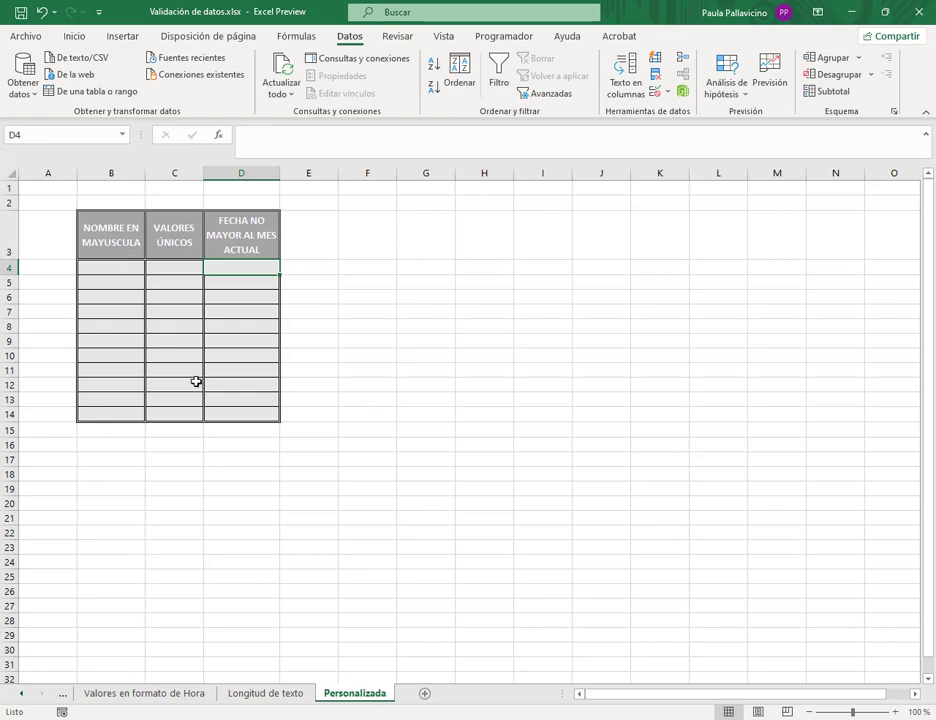
pyautogui.click(434, 265)
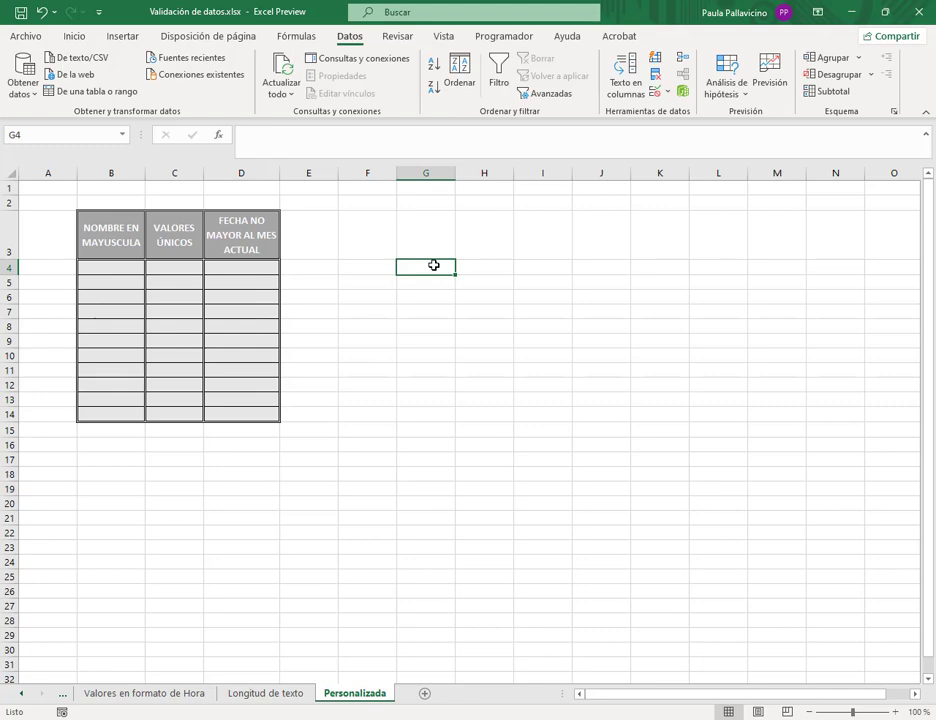
pyautogui.click(657, 92)
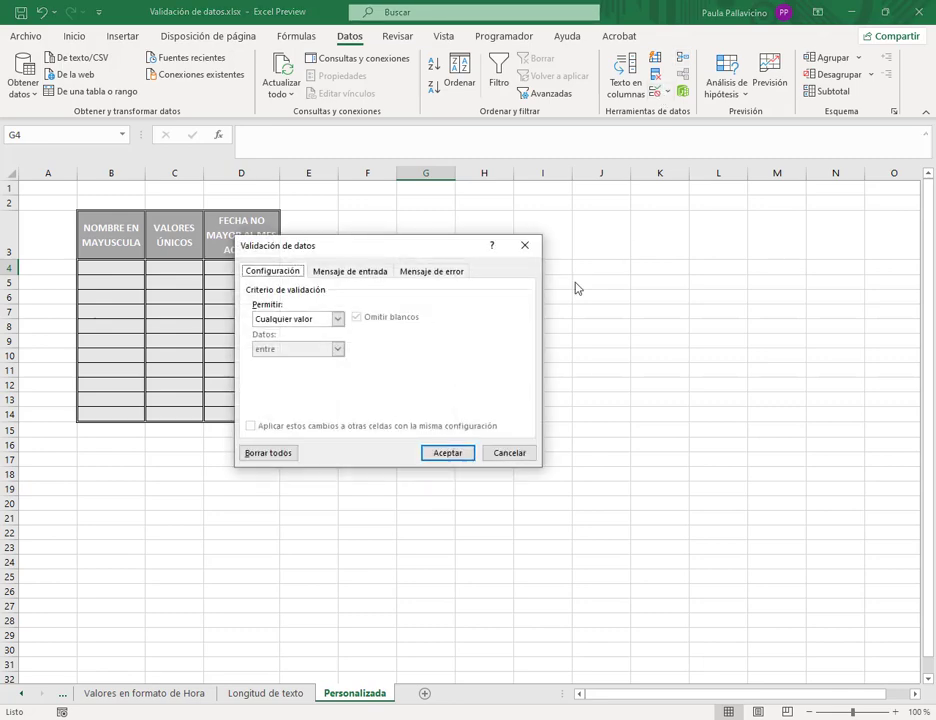
pyautogui.click(338, 319)
pyautogui.click(291, 399)
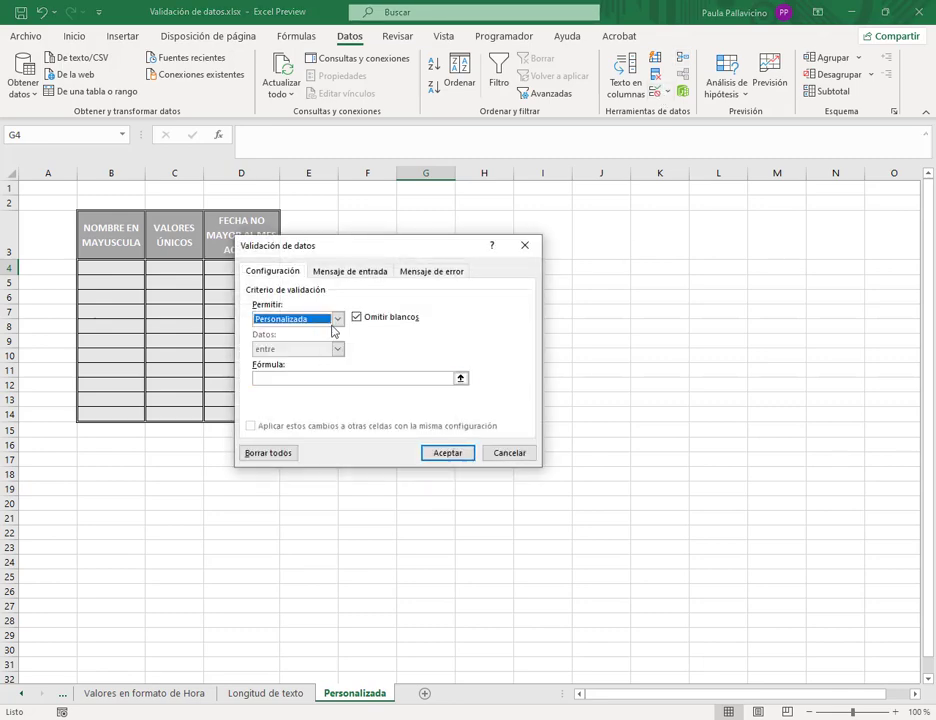
pyautogui.moveTo(376, 251); pyautogui.dragTo(474, 200)
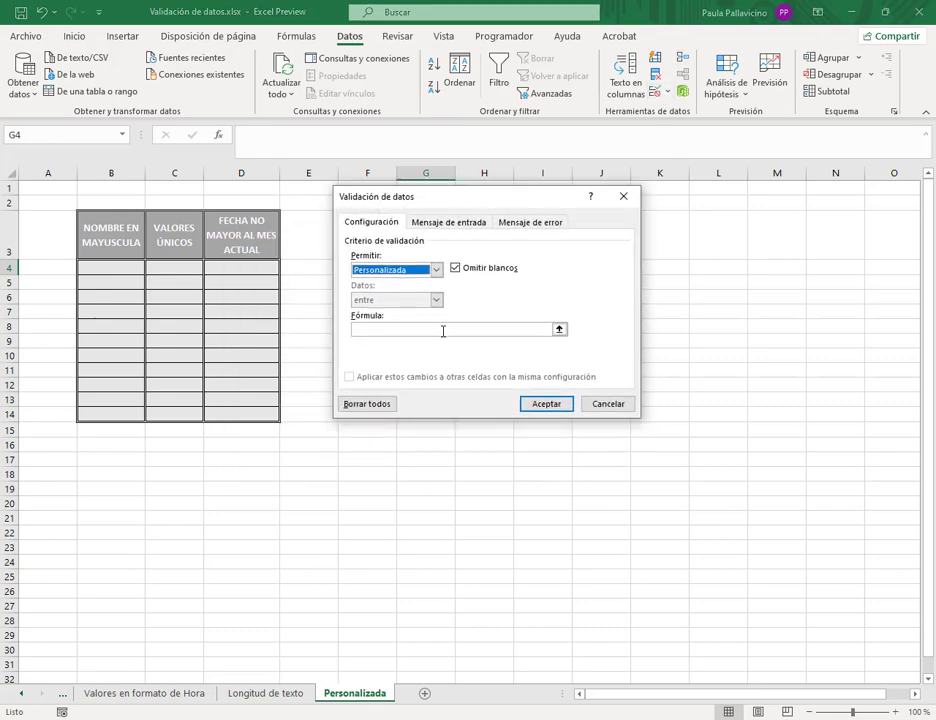
pyautogui.click(443, 330)
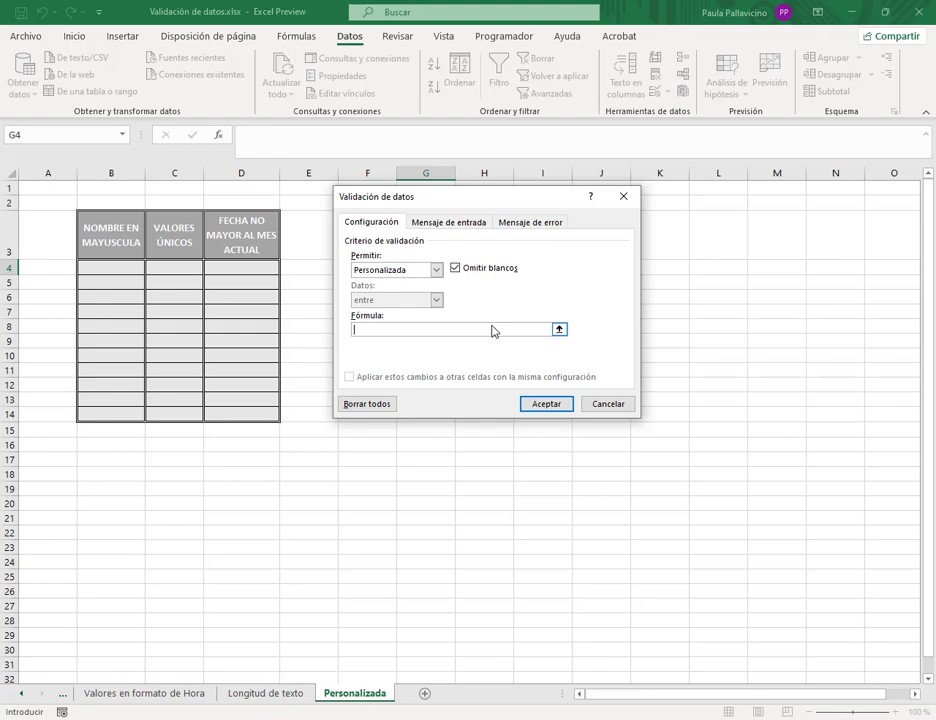
pyautogui.click(598, 403)
pyautogui.click(424, 284)
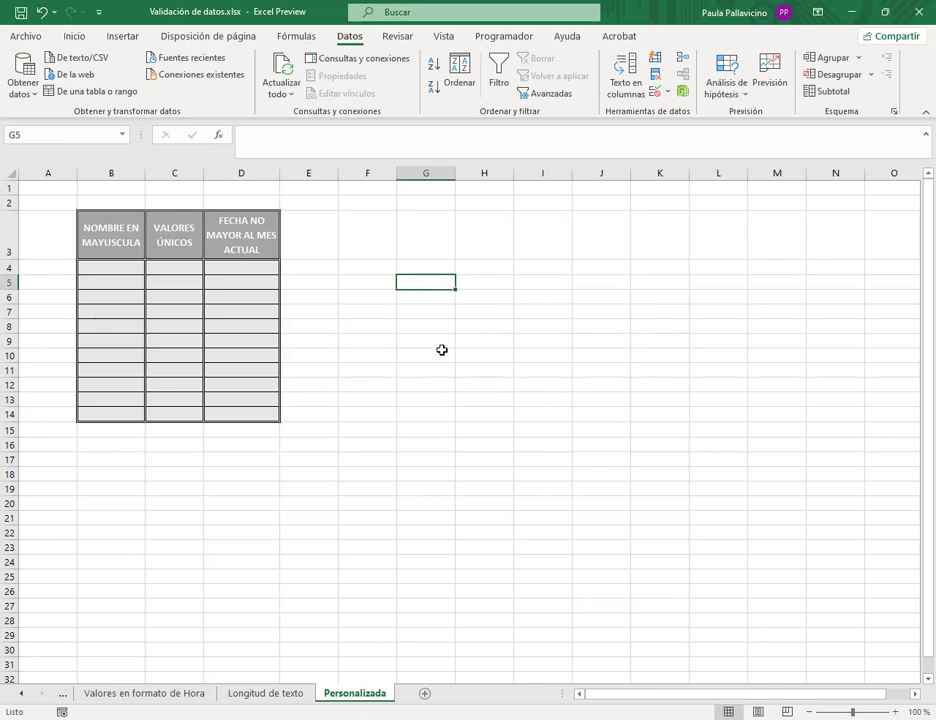
# - Enter headers Valor 1, Valor 2, <, >, <=, >=, =, <>, Y across row 5 from F5
pyautogui.click(364, 284)
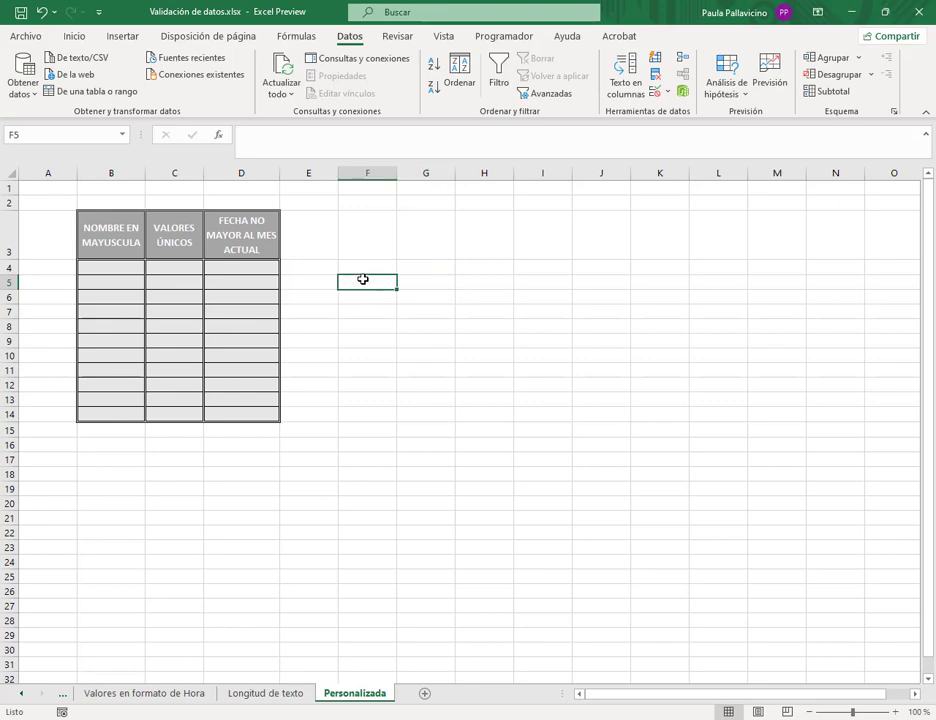
pyautogui.write('Valor')
pyautogui.press('Tab')
pyautogui.write('Valor 2\t<')
pyautogui.press('Tab')
pyautogui.write('>')
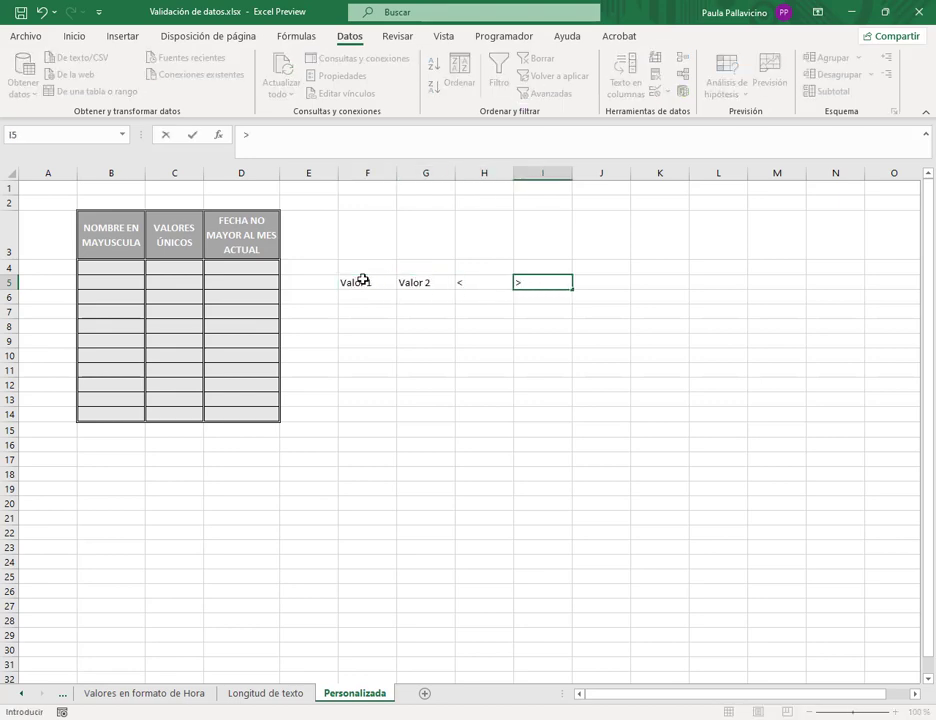
pyautogui.press('Tab')
pyautogui.write('<=')
pyautogui.press('Tab')
pyautogui.write('>=')
pyautogui.press('Tab')
pyautogui.write('=')
pyautogui.press('Tab')
pyautogui.write('<>')
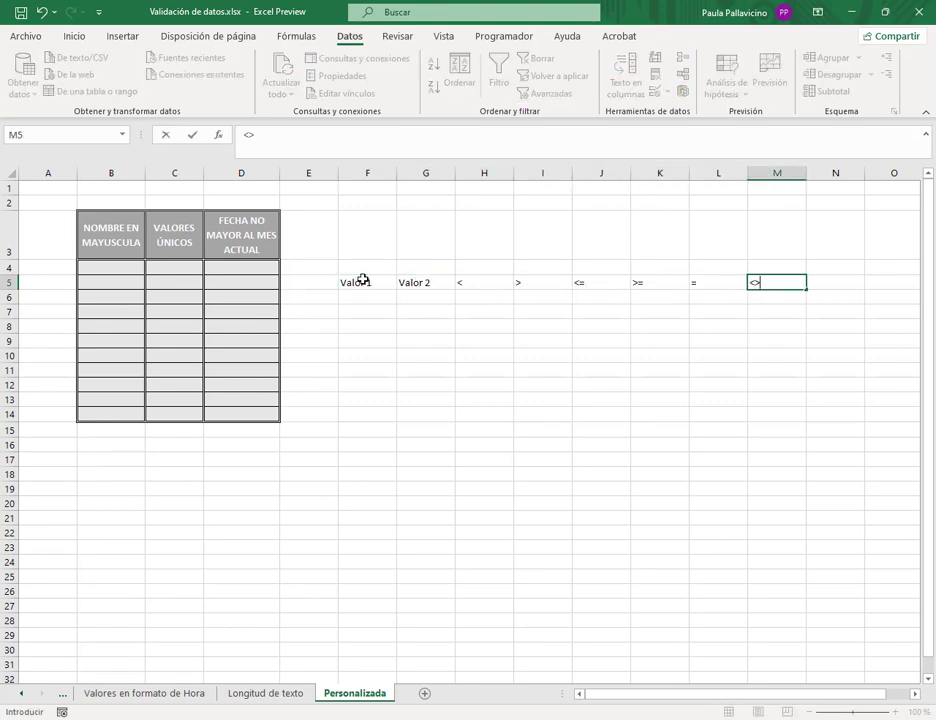
pyautogui.press('Tab')
pyautogui.write('Y')
pyautogui.press('Tab')
# - Centre the row 5 headers and add the O header in O5
pyautogui.click(345, 355)
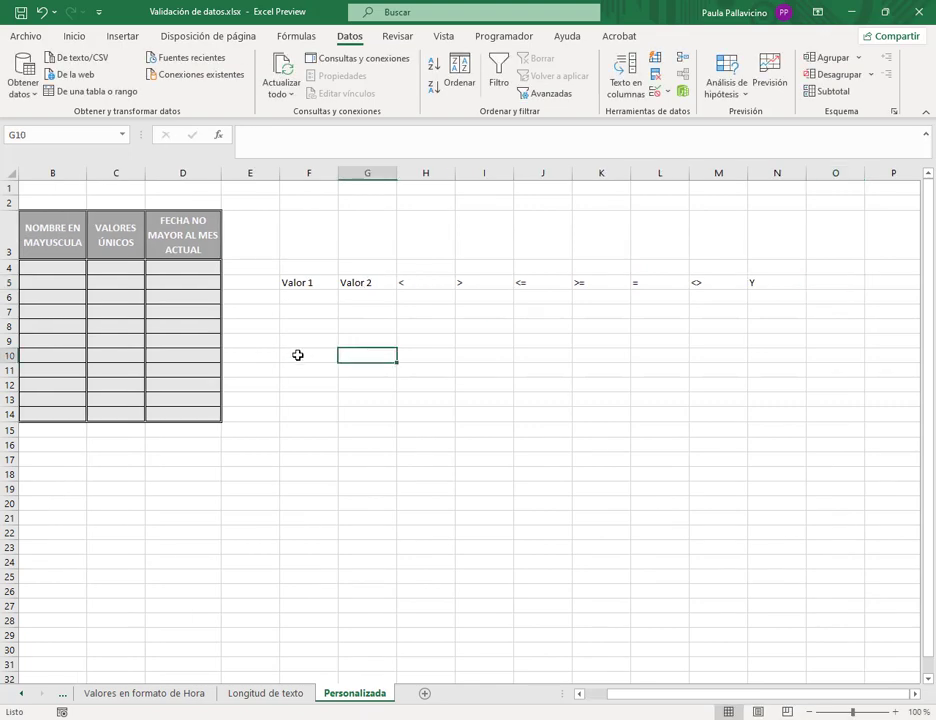
pyautogui.click(309, 282)
pyautogui.hotkey('ctrl', 'shift', 'Right')
pyautogui.click(76, 37)
pyautogui.click(271, 87)
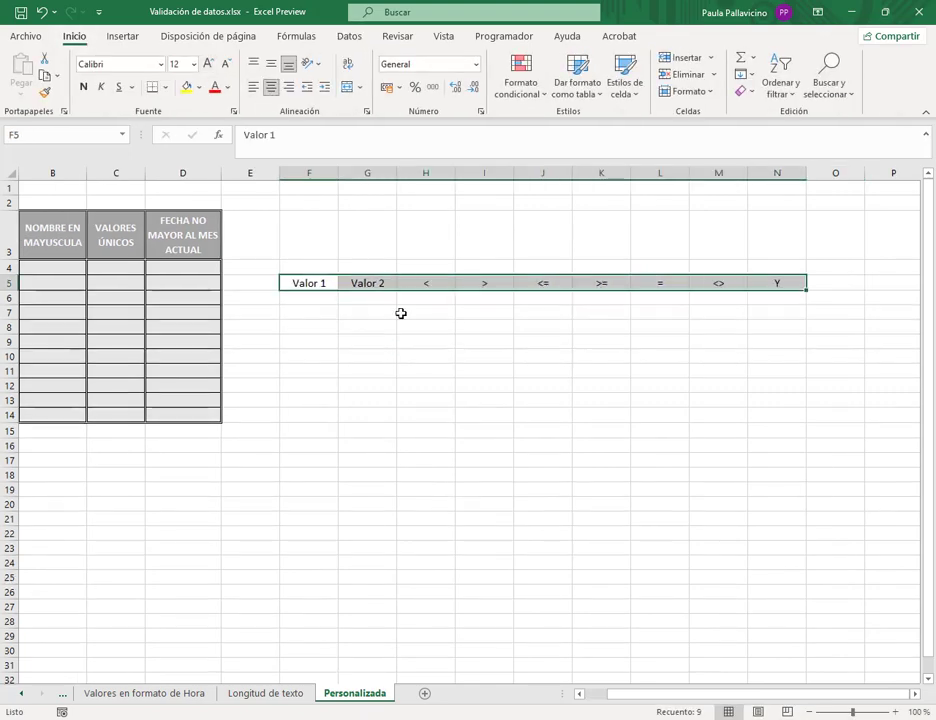
pyautogui.click(829, 284)
pyautogui.write('O')
pyautogui.click(718, 400)
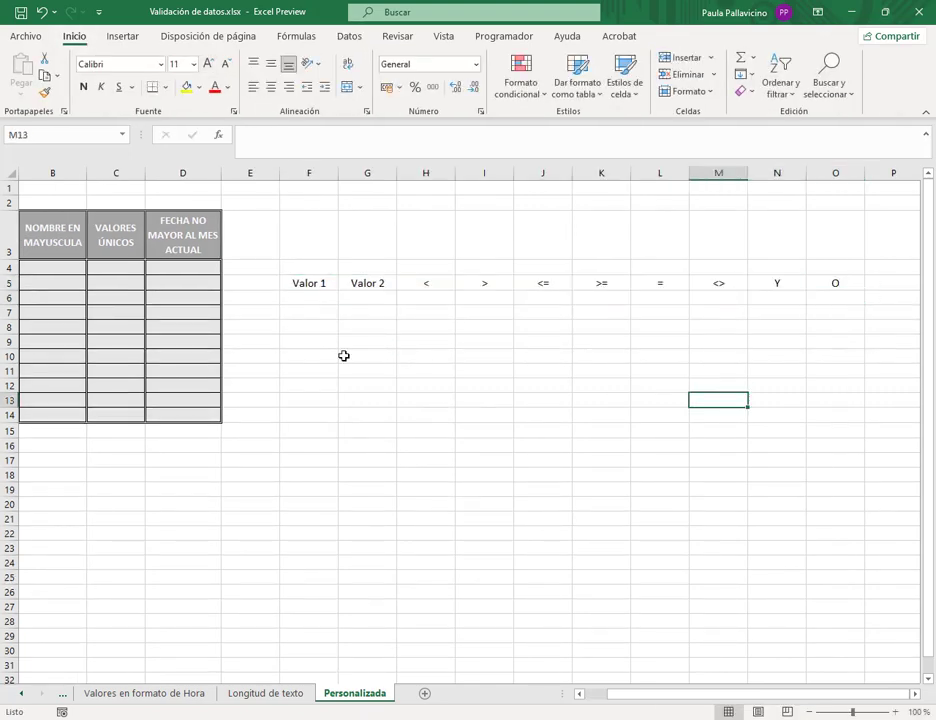
# - Enter Valor 1 numbers 12, 15, 75, 85 in F6:F9
pyautogui.click(300, 298)
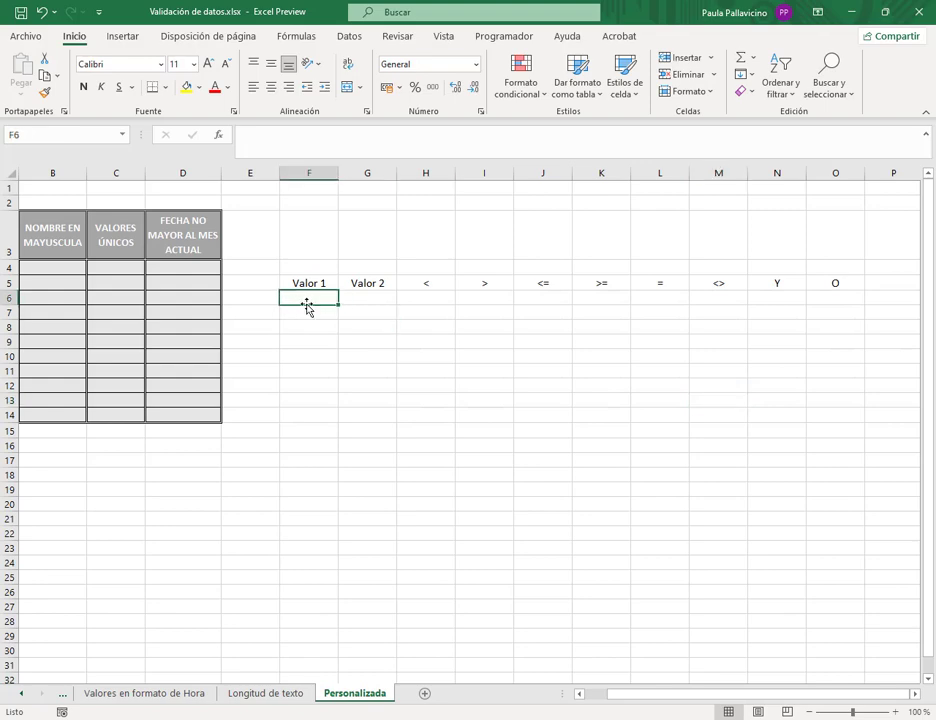
pyautogui.write('12')
pyautogui.press('Return')
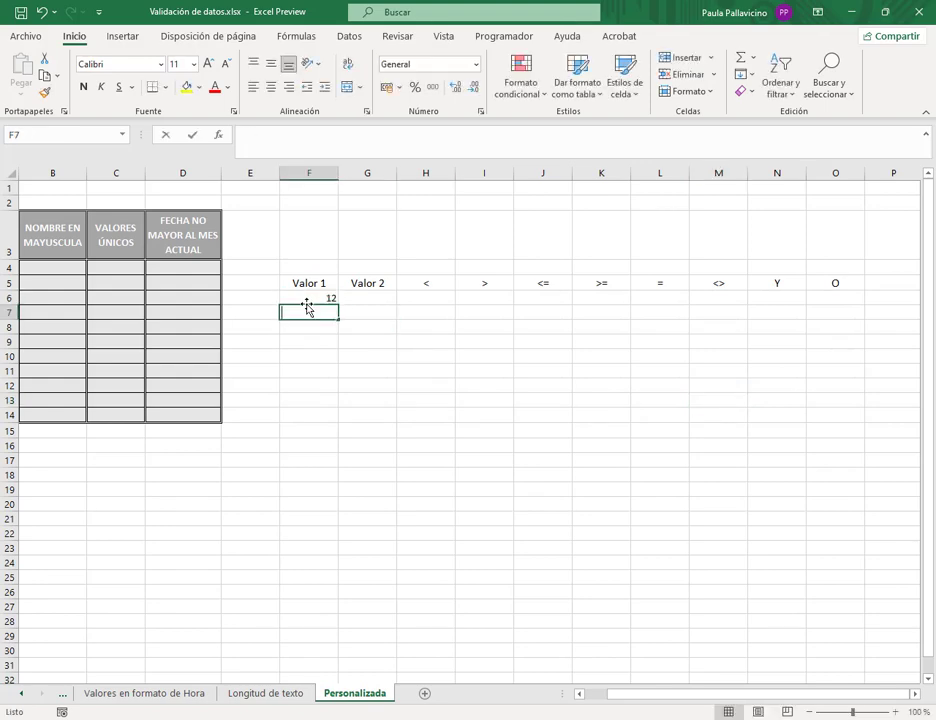
pyautogui.write('15')
pyautogui.press('Return')
pyautogui.write('75')
pyautogui.press('Return')
pyautogui.write('8')
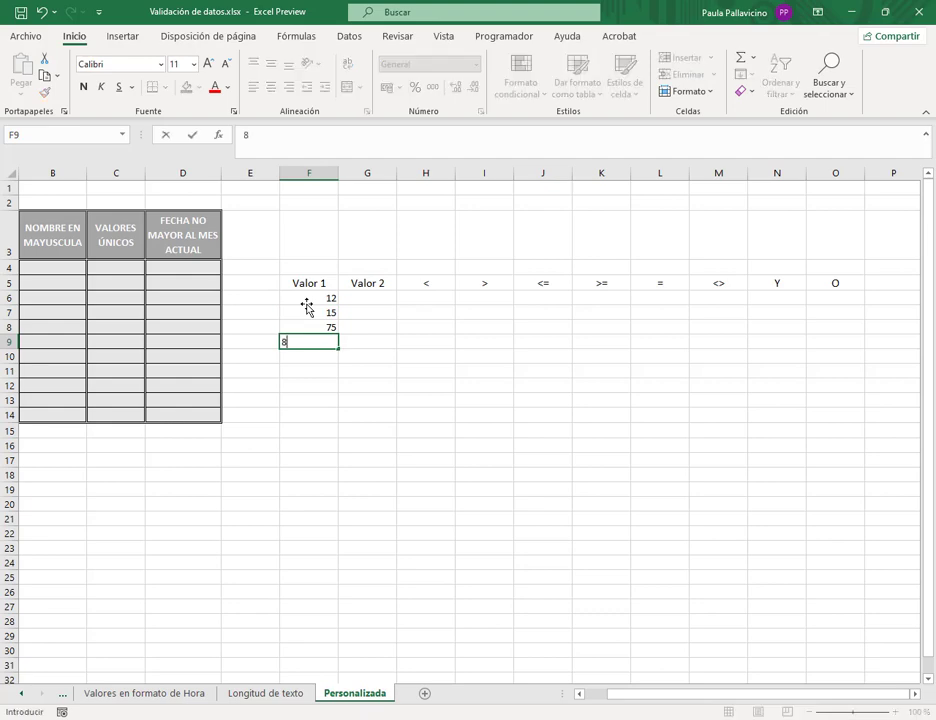
pyautogui.write('5')
pyautogui.press('Right')
# - Enter Valor 2 numbers 35, 20, 12, 100 in G6:G9
pyautogui.press('Up')
pyautogui.press('Up')
pyautogui.press('Up')
pyautogui.write('35')
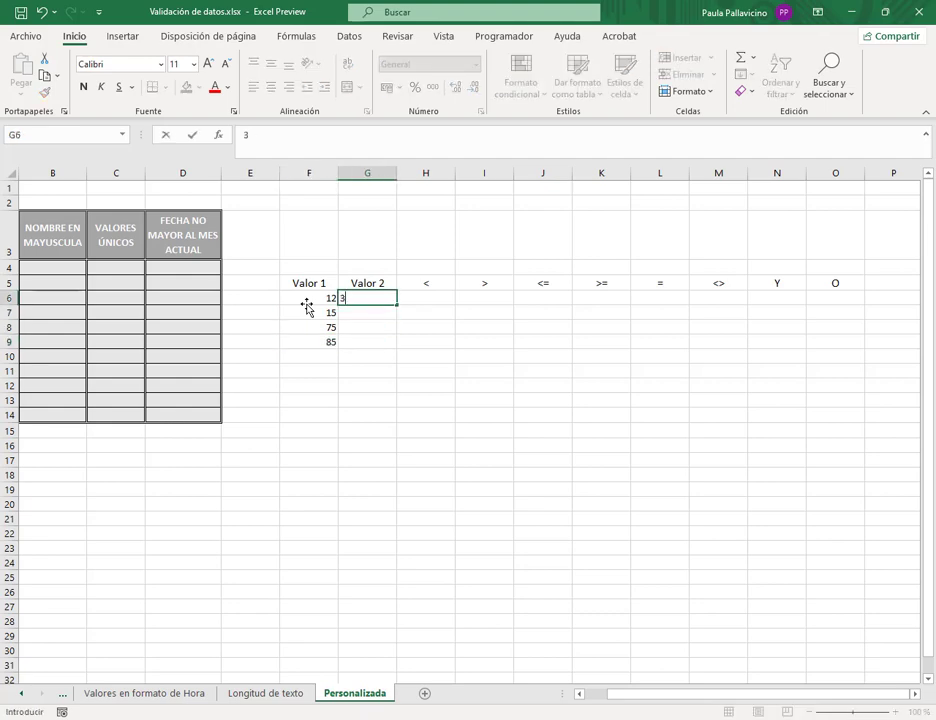
pyautogui.press('Return')
pyautogui.write('20')
pyautogui.press('Return')
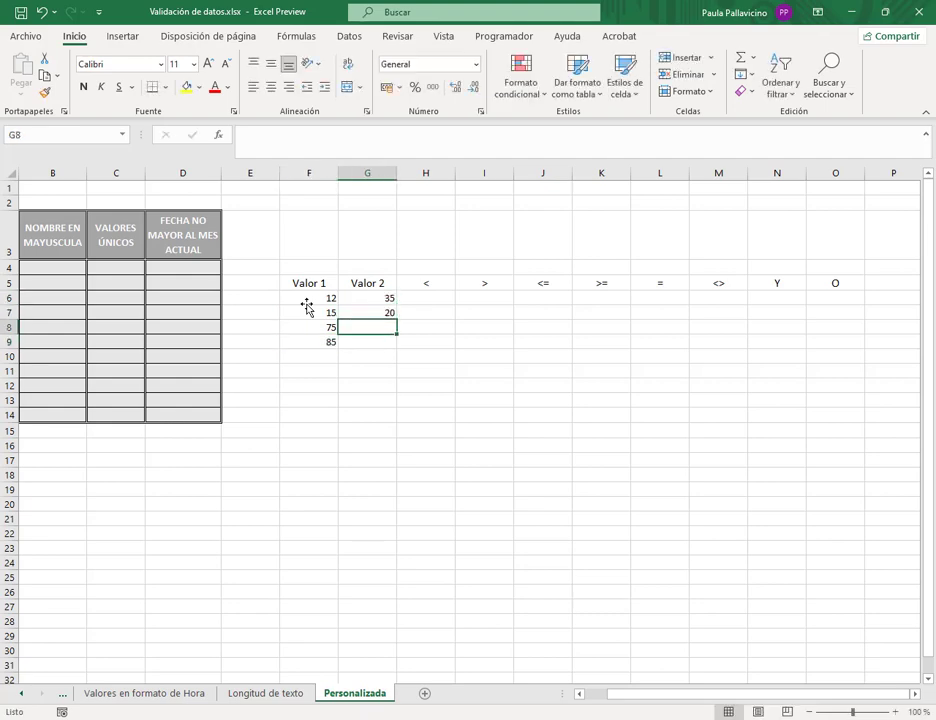
pyautogui.write('12')
pyautogui.press('Return')
pyautogui.write('100')
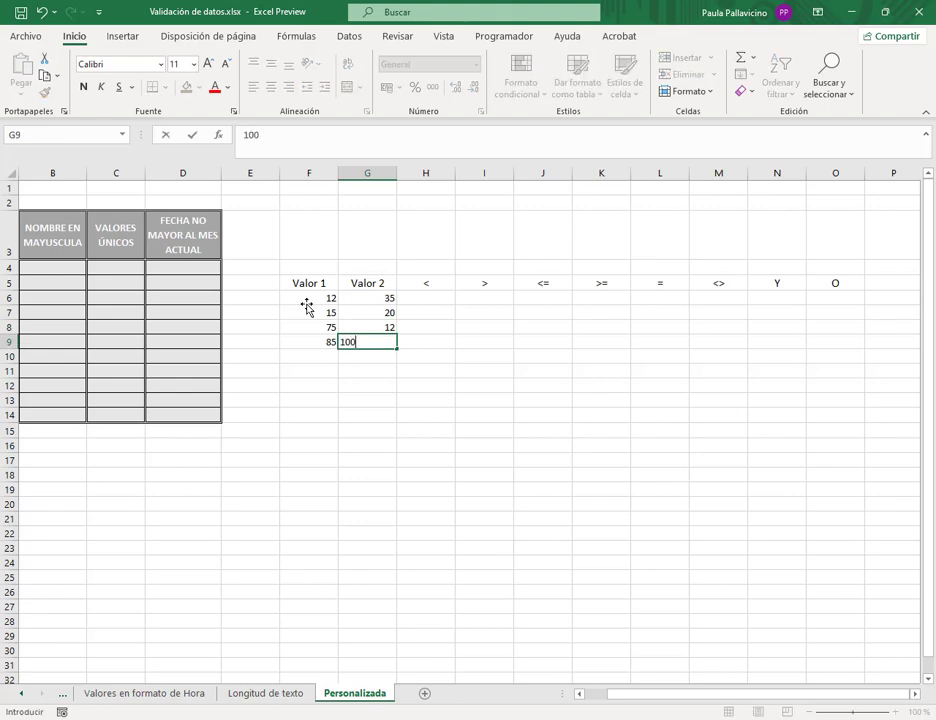
pyautogui.press('Return')
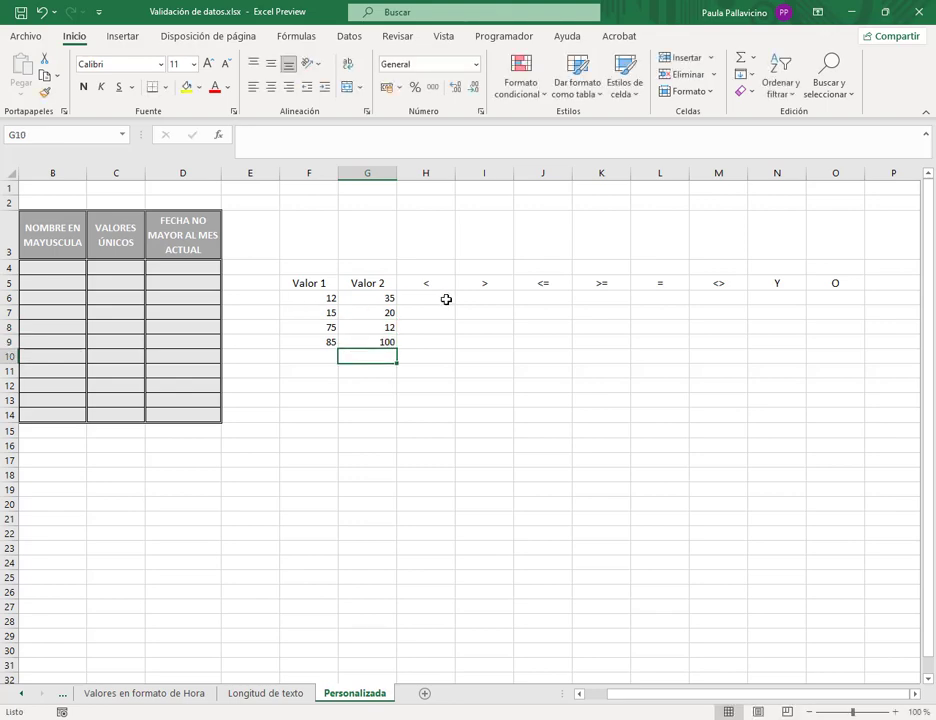
# - Enter =F6<G6 in H6, widen column H, and fill it down to H9
pyautogui.click(440, 298)
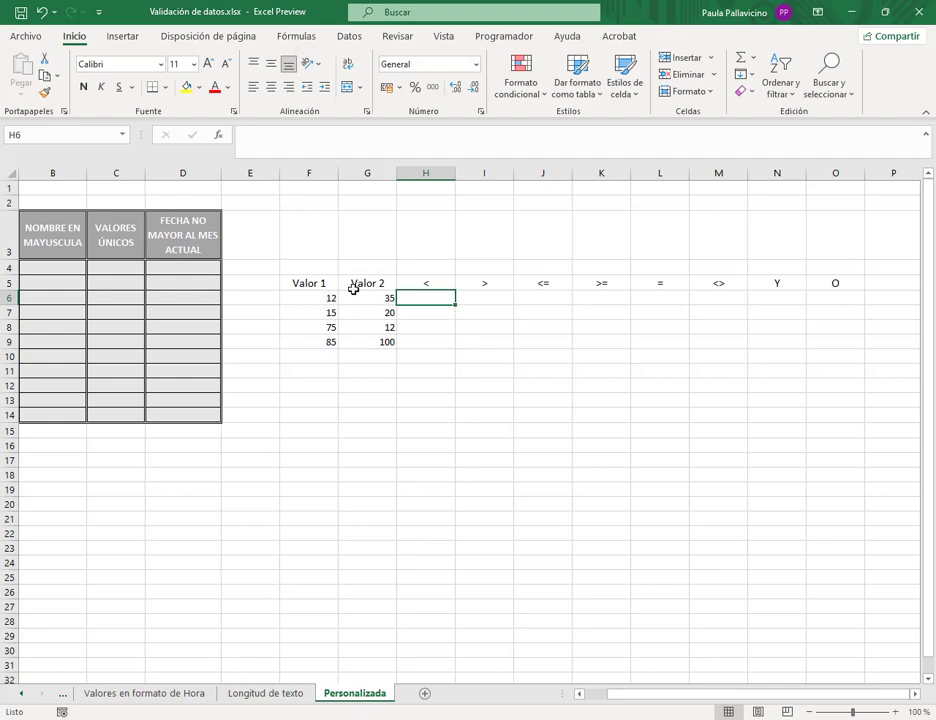
pyautogui.click(412, 147)
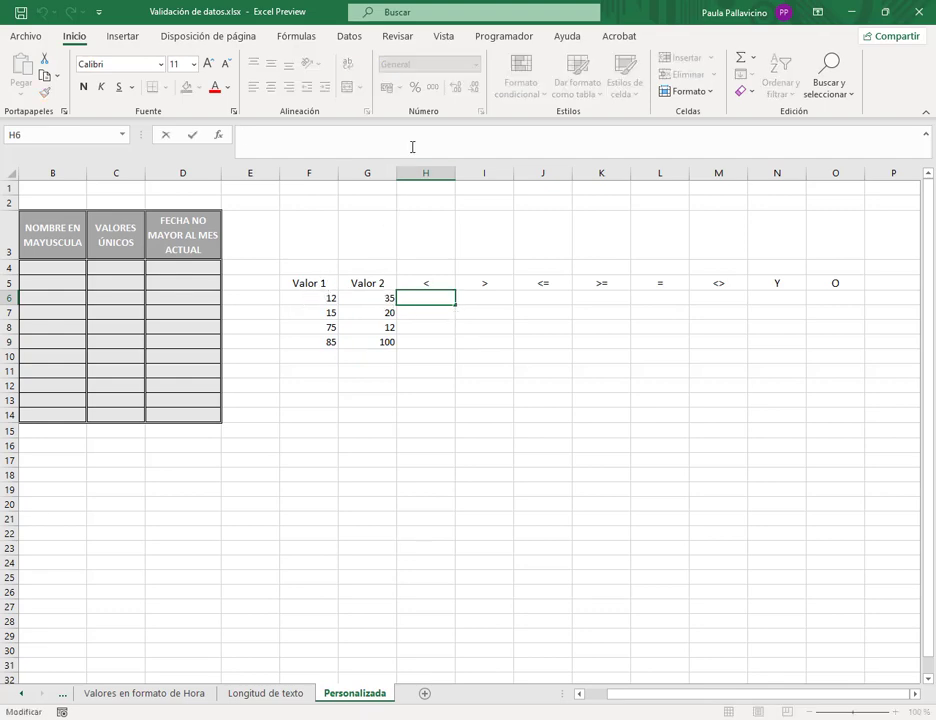
pyautogui.write('=')
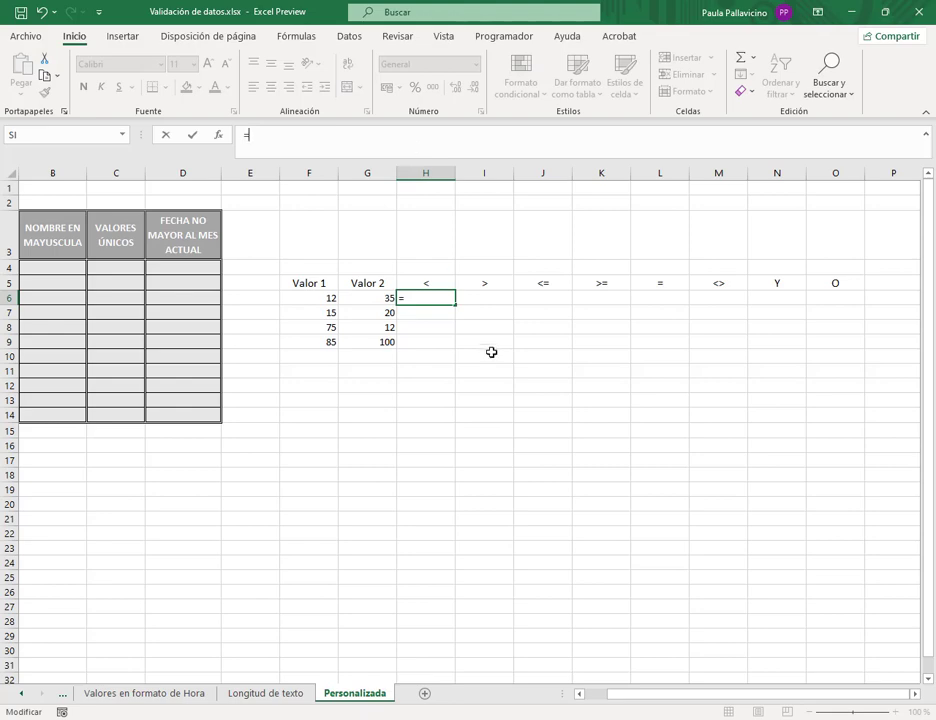
pyautogui.click(301, 298)
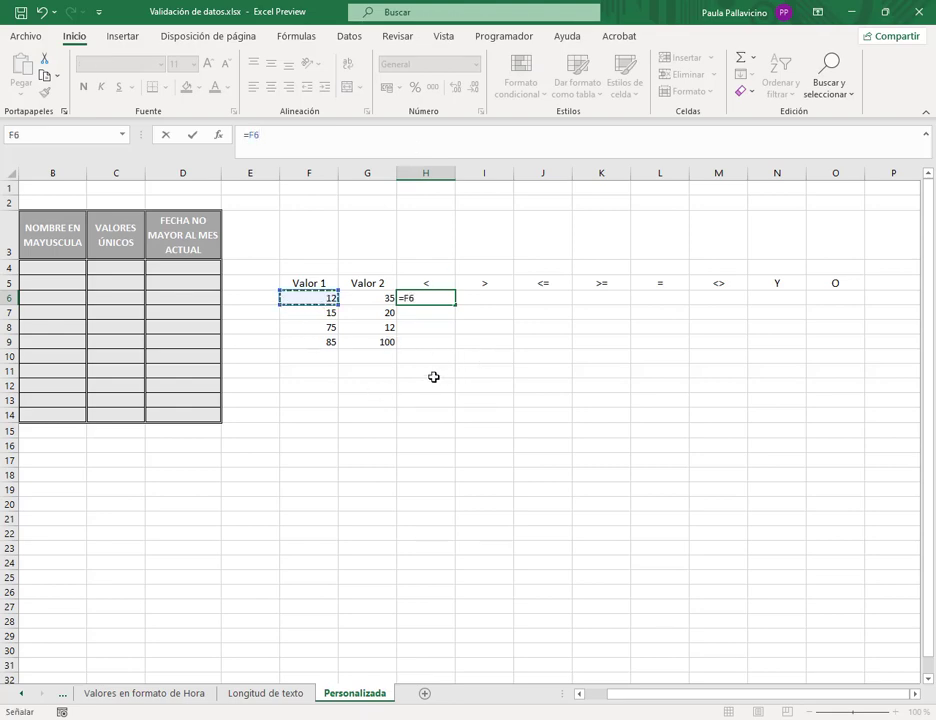
pyautogui.write('<')
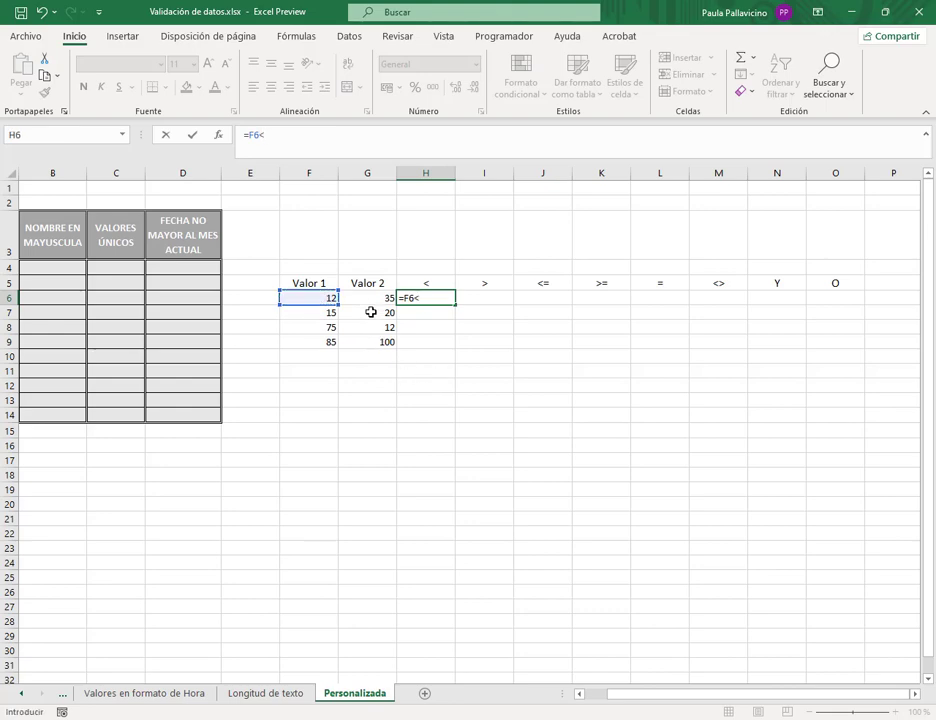
pyautogui.click(374, 298)
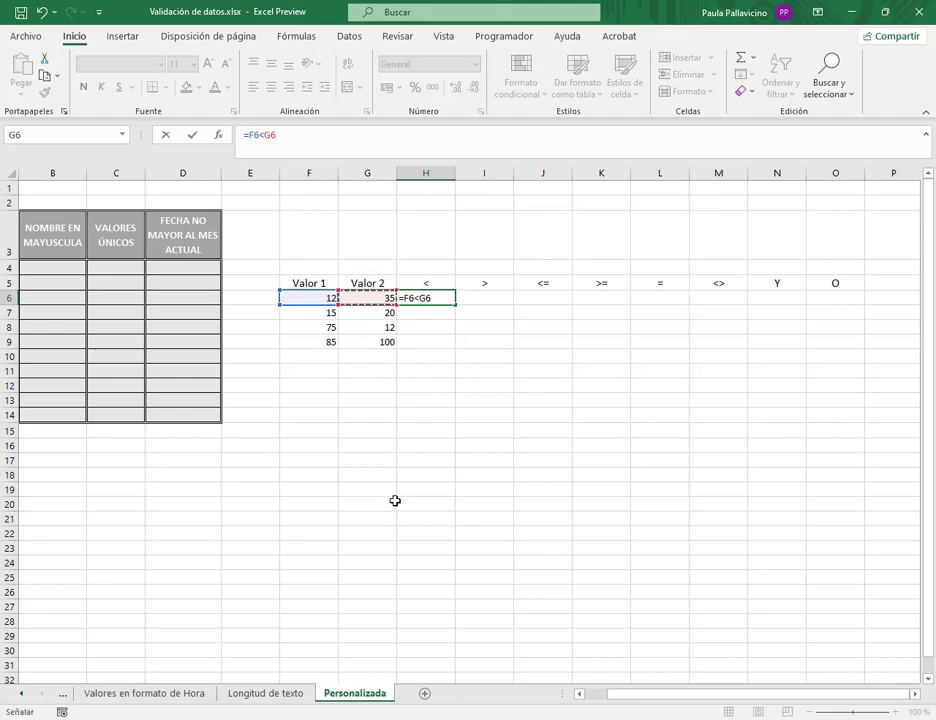
pyautogui.press('Return')
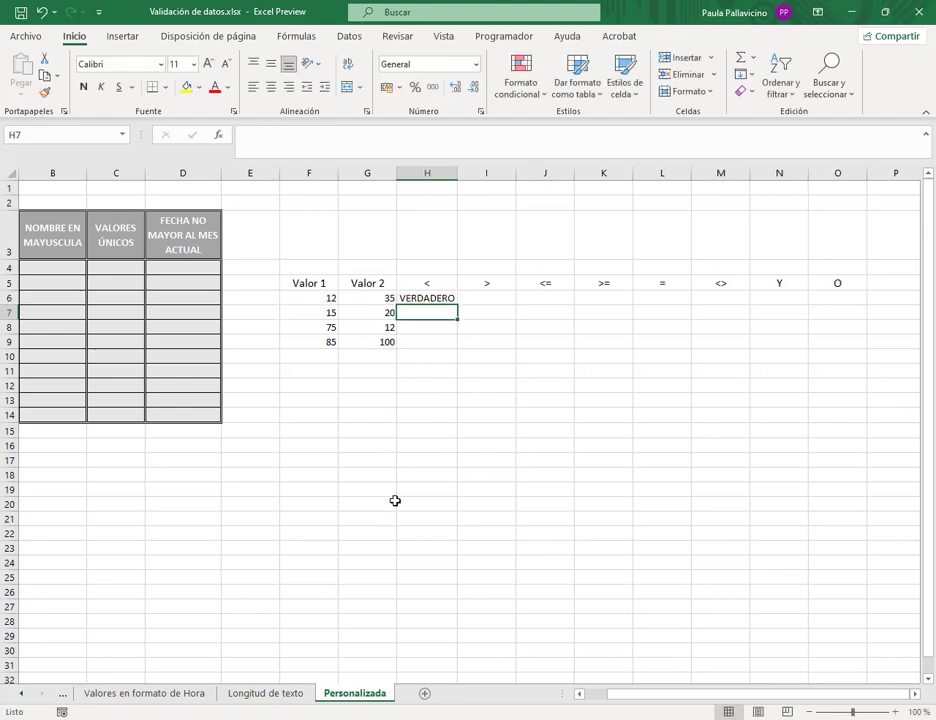
pyautogui.moveTo(457, 174); pyautogui.dragTo(464, 175)
pyautogui.press('Up')
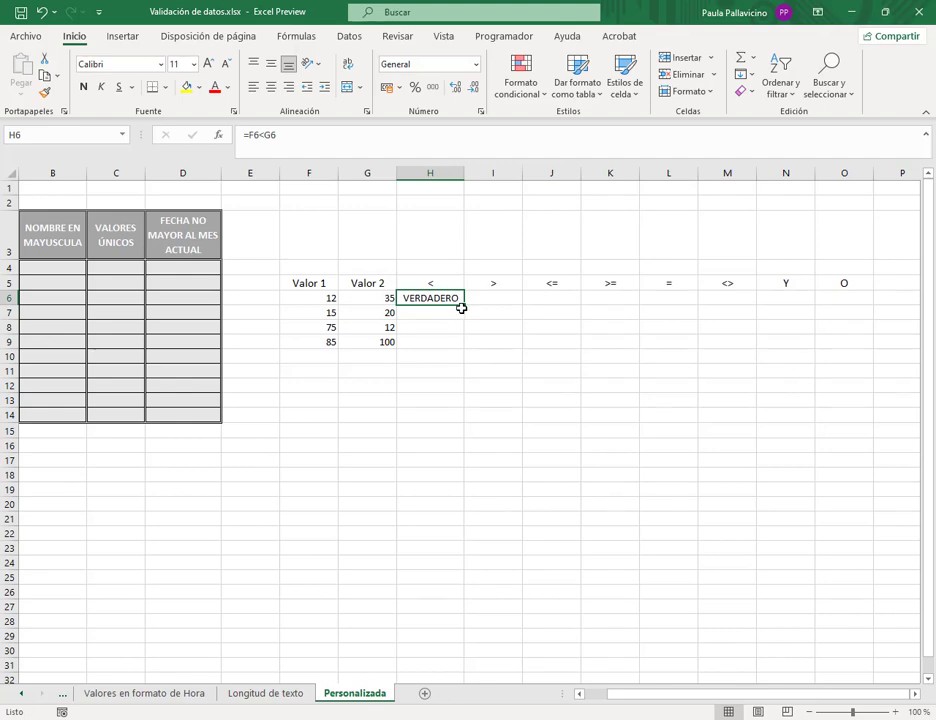
pyautogui.moveTo(463, 307); pyautogui.dragTo(466, 345)
# - Inspect H8's formula references against the F7 and F8 values without changing it
pyautogui.click(426, 327)
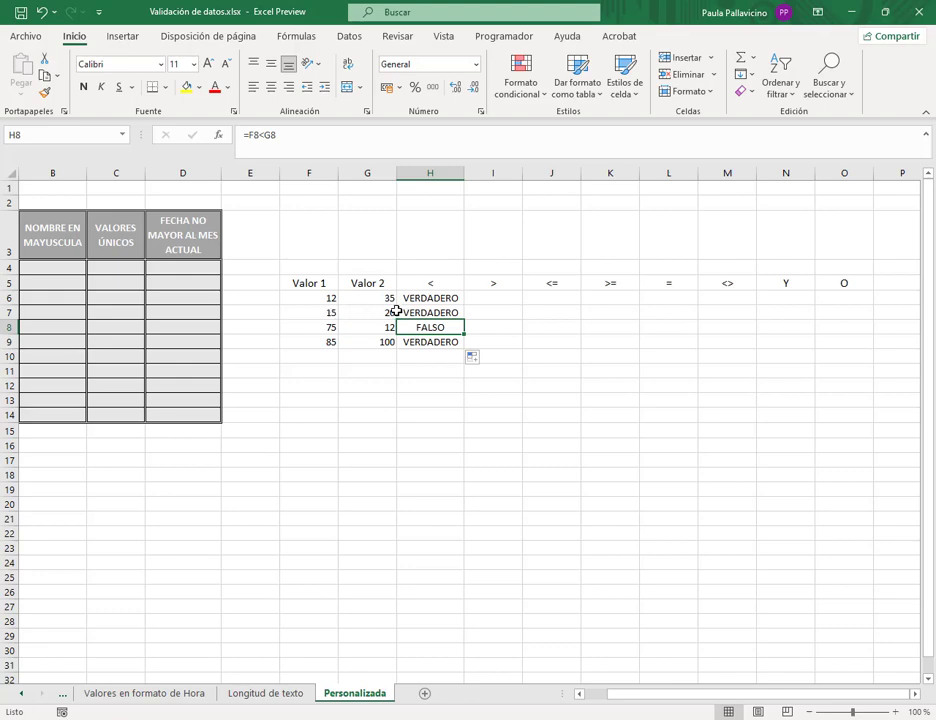
pyautogui.click(322, 314)
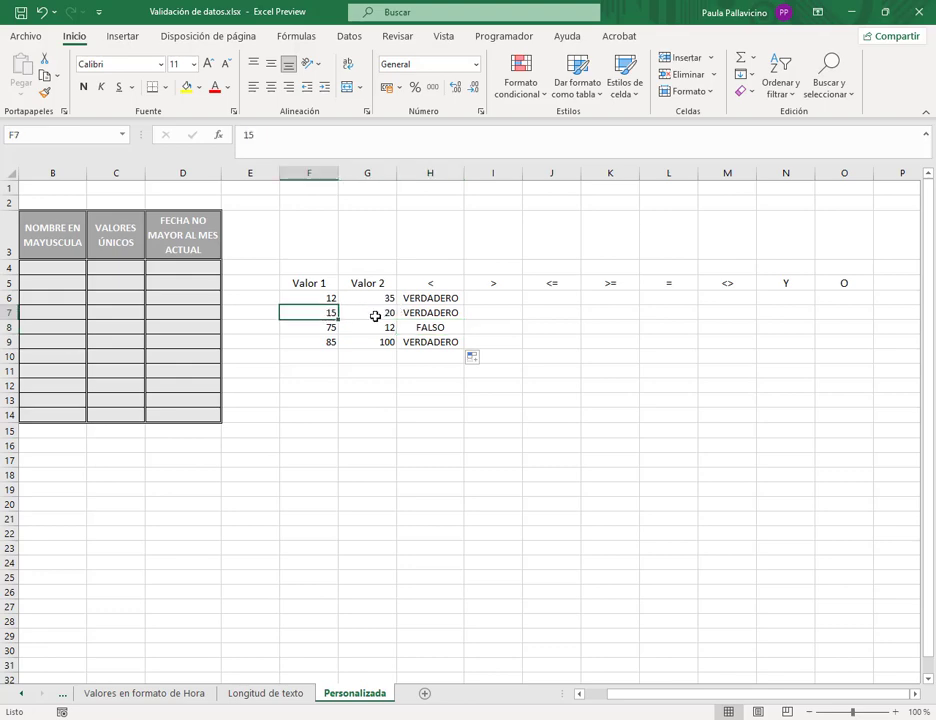
pyautogui.click(327, 324)
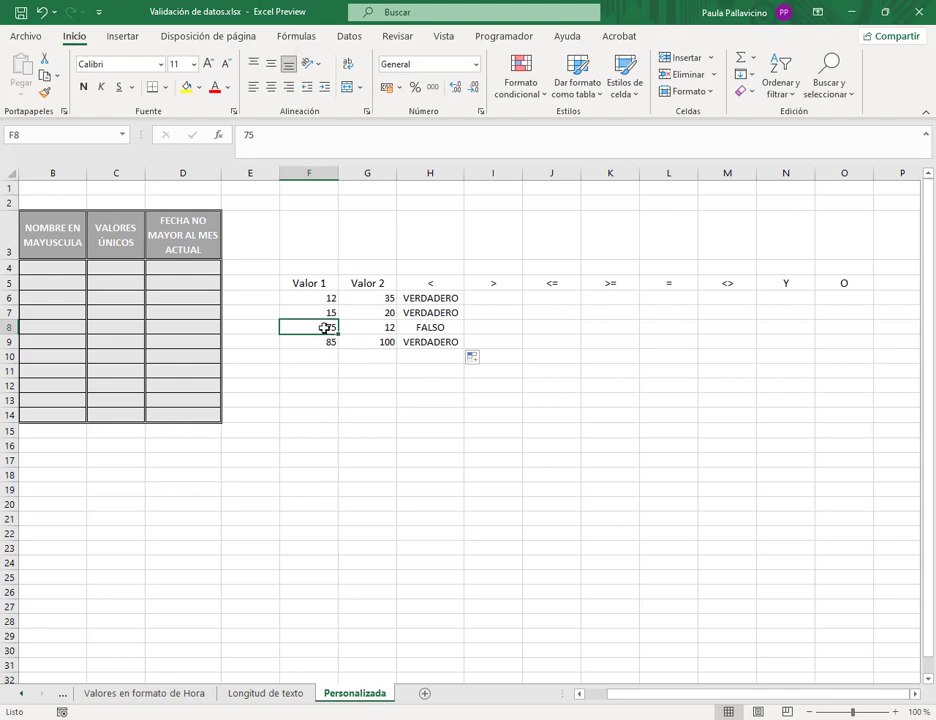
pyautogui.doubleClick(439, 327)
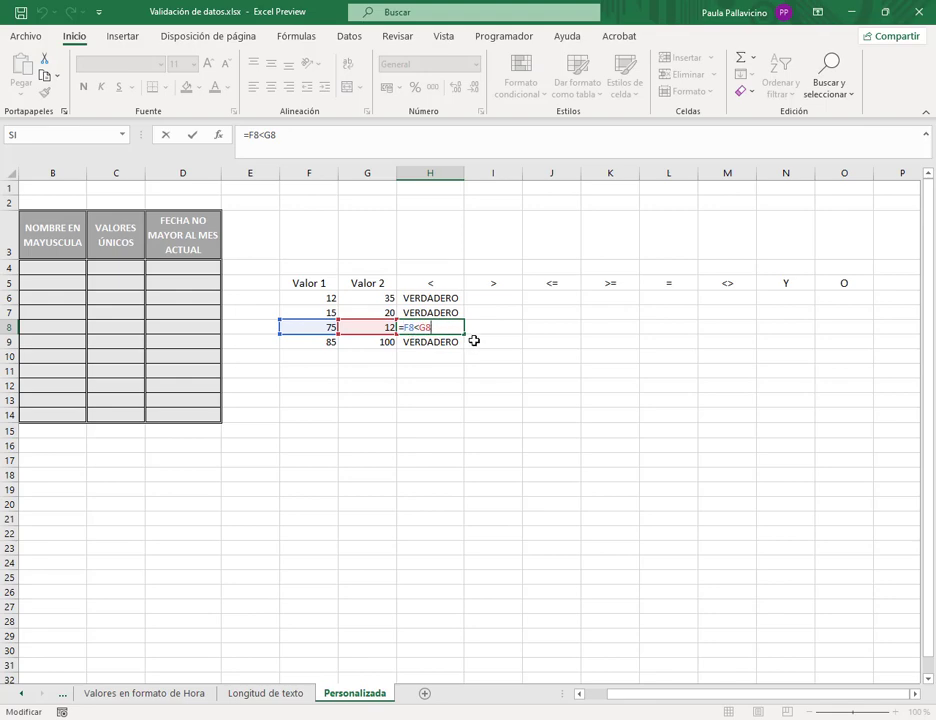
pyautogui.press('Return')
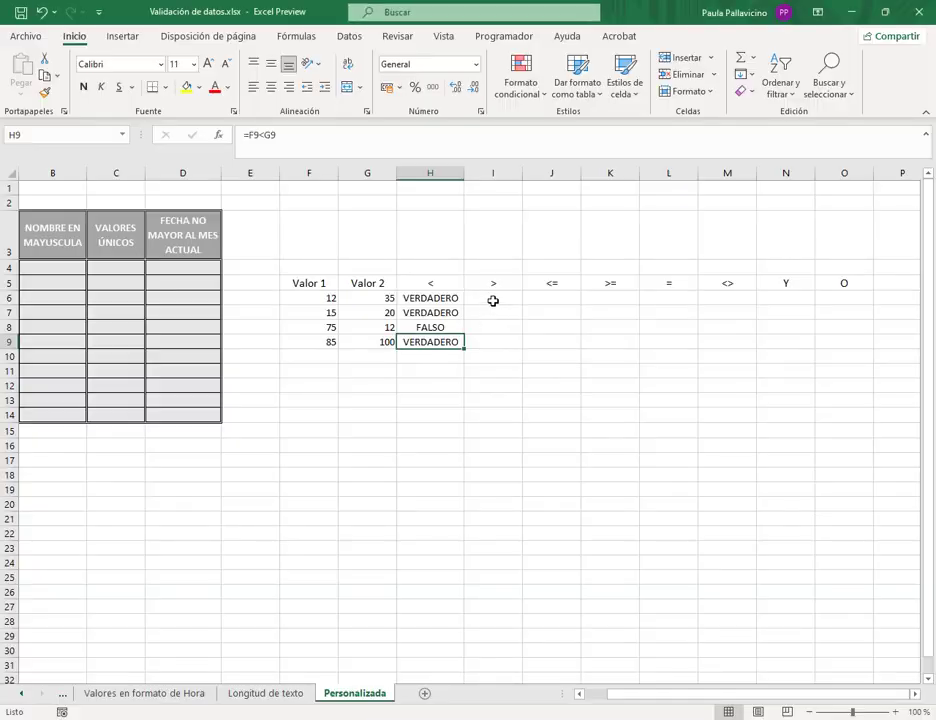
# - Enter =F6>G6 in I6 and fill it down to I9
pyautogui.click(492, 299)
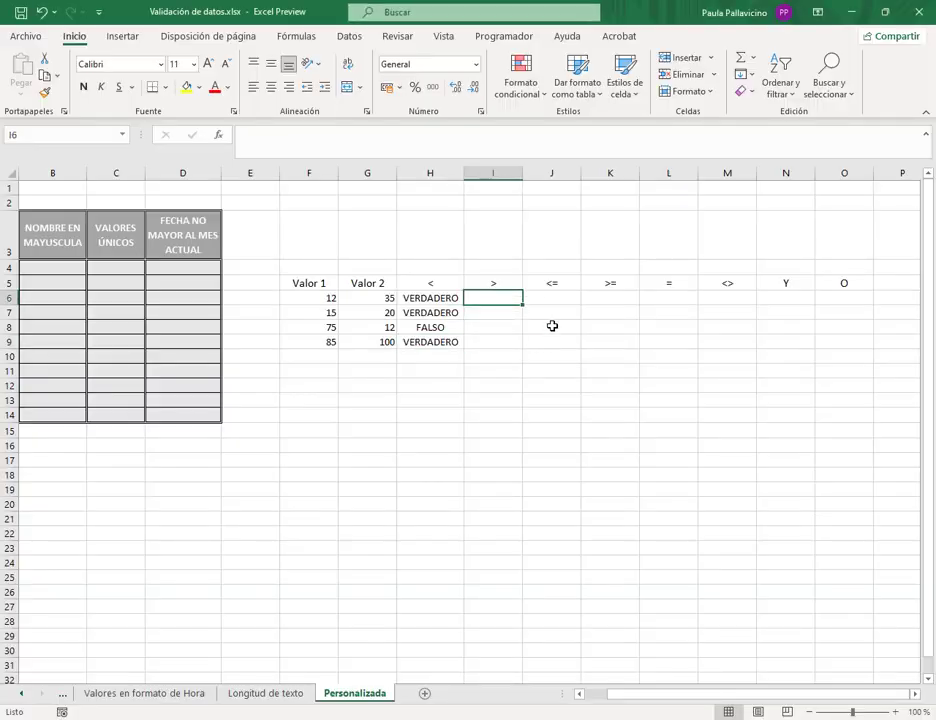
pyautogui.write('=')
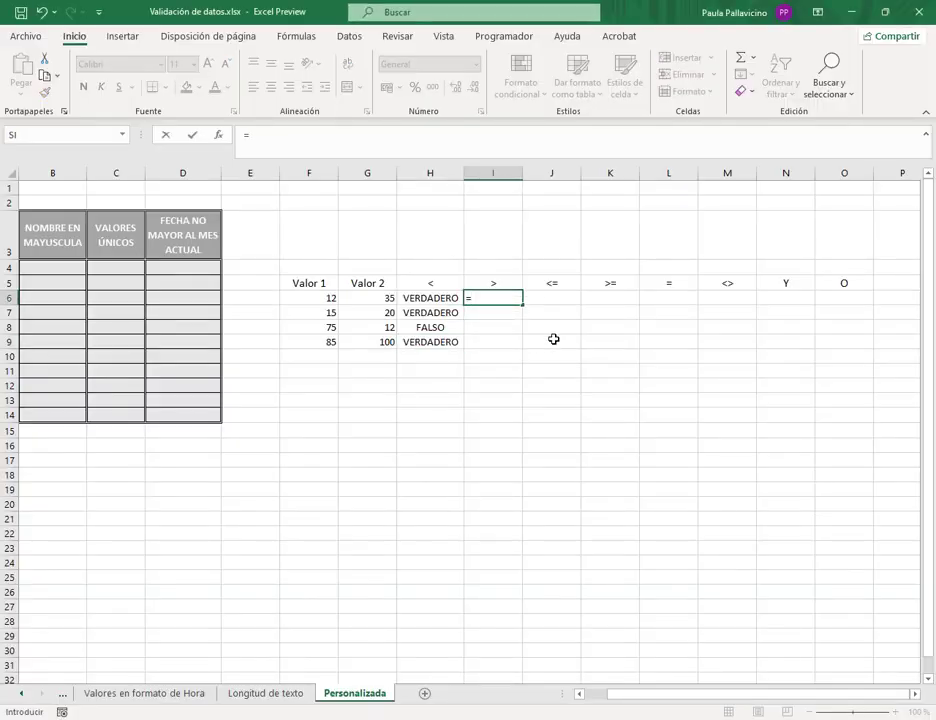
pyautogui.click(332, 299)
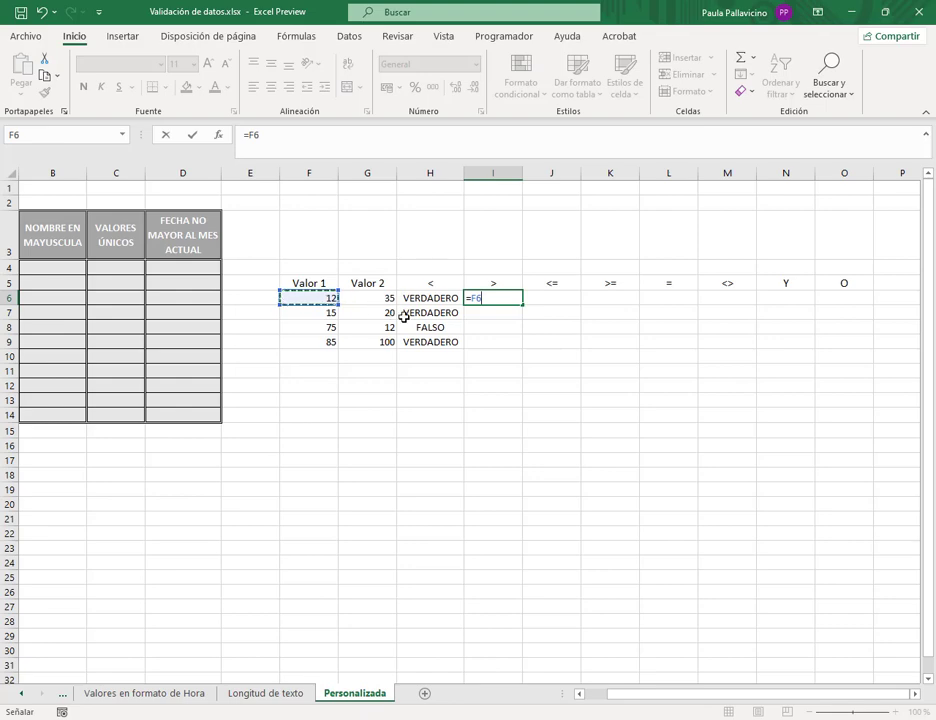
pyautogui.write('>')
pyautogui.click(356, 299)
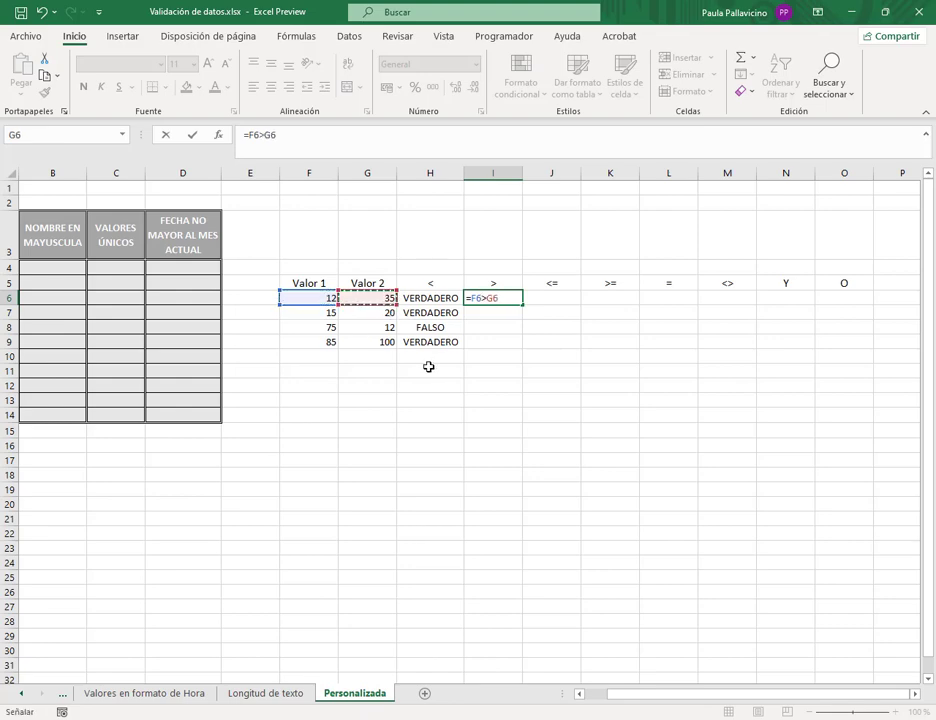
pyautogui.press('Return')
pyautogui.click(494, 299)
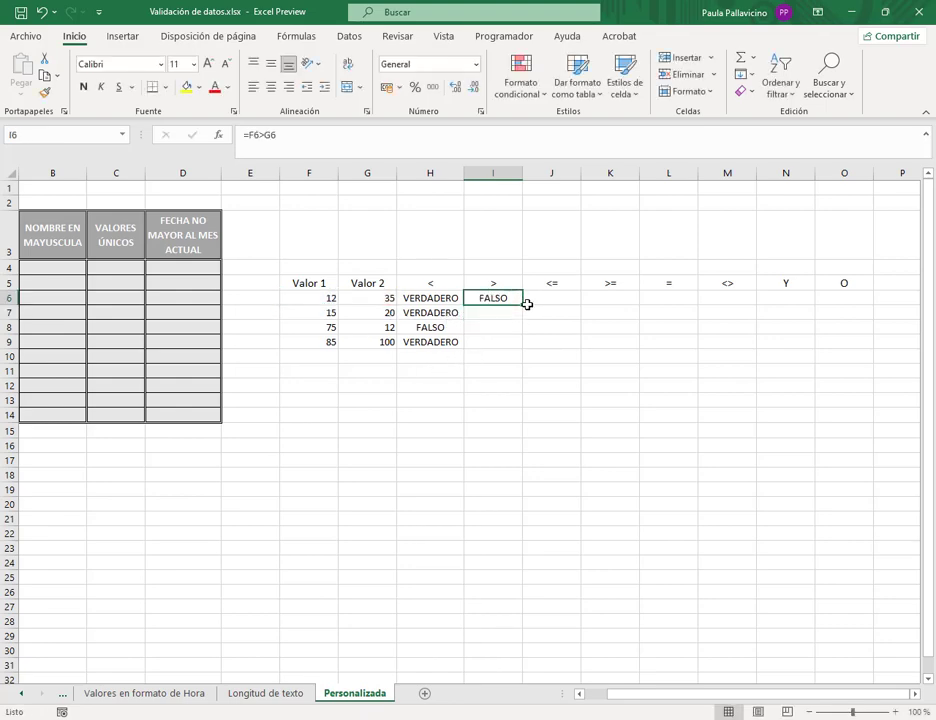
pyautogui.moveTo(524, 305); pyautogui.dragTo(494, 348)
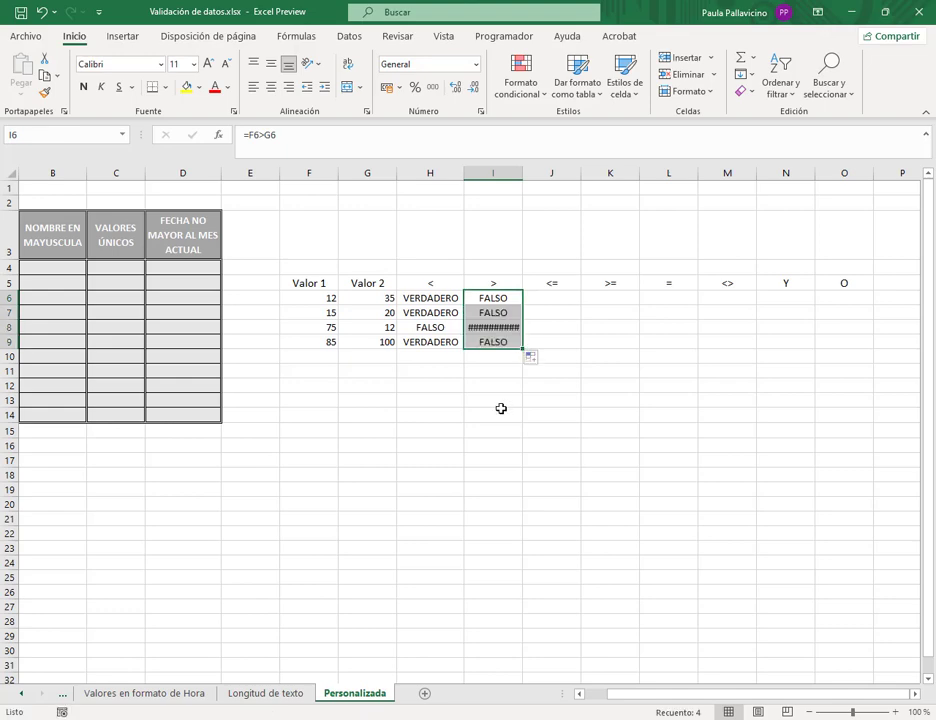
pyautogui.click(510, 327)
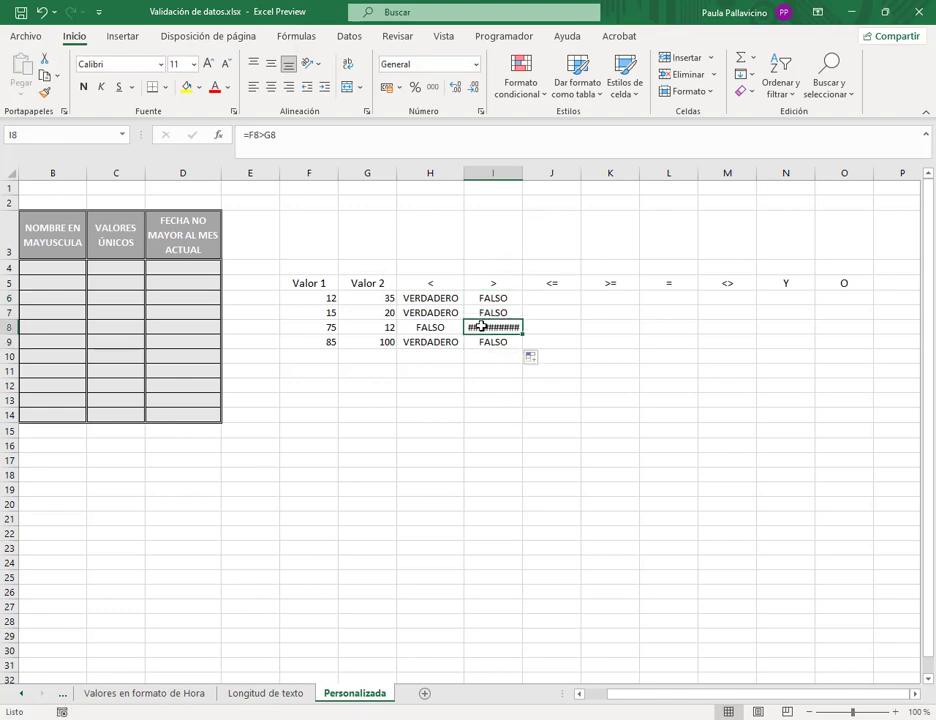
# - Widen column I and narrow columns F and G to fit their contents
pyautogui.moveTo(524, 173); pyautogui.dragTo(535, 173)
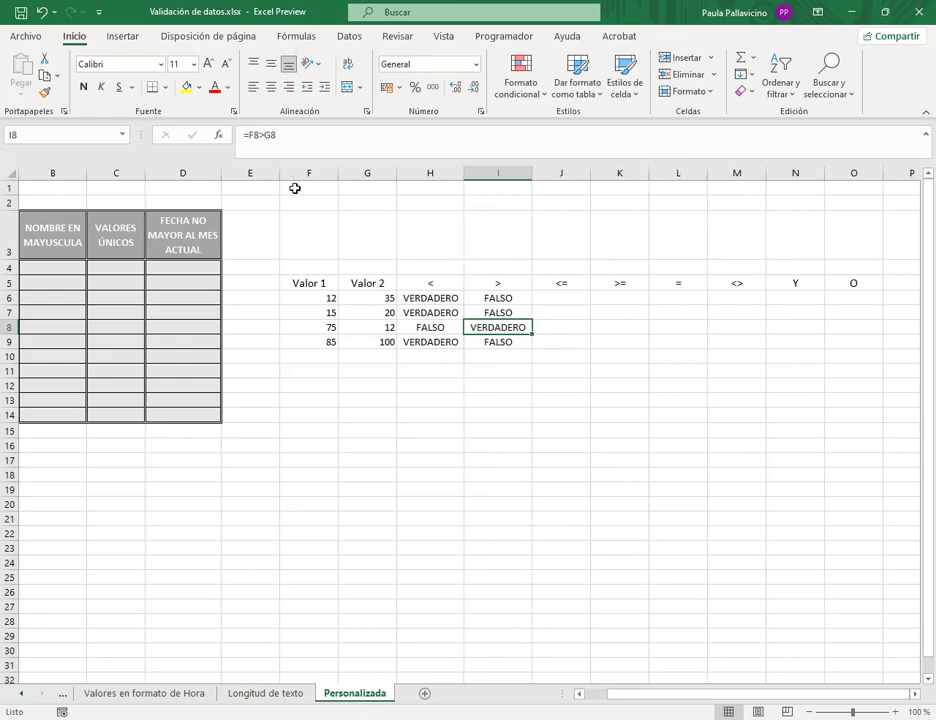
pyautogui.moveTo(336, 173); pyautogui.dragTo(329, 172)
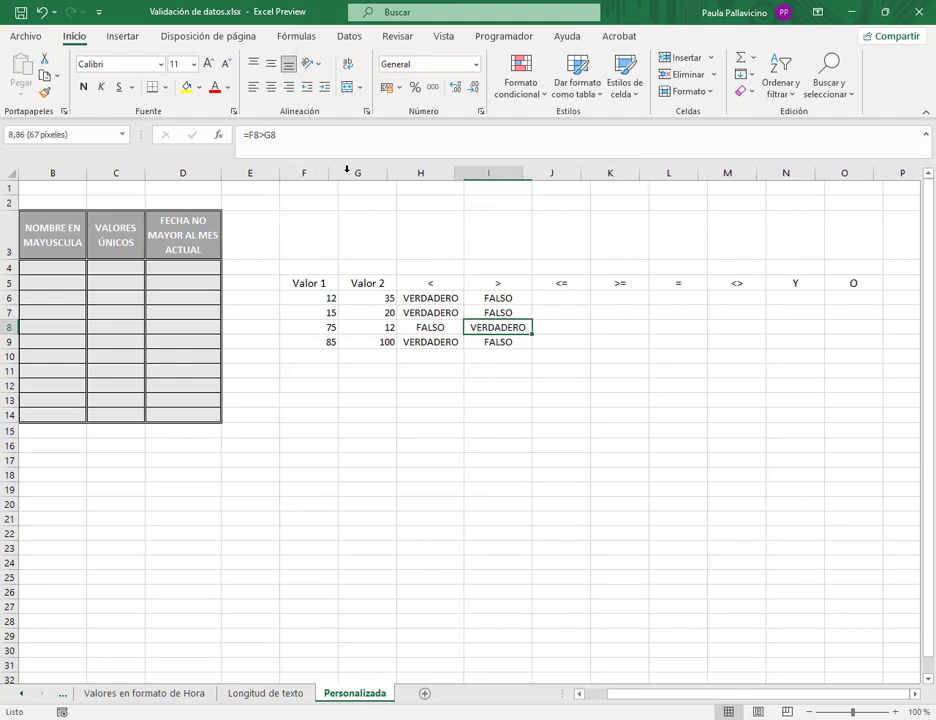
pyautogui.moveTo(386, 172); pyautogui.dragTo(372, 172)
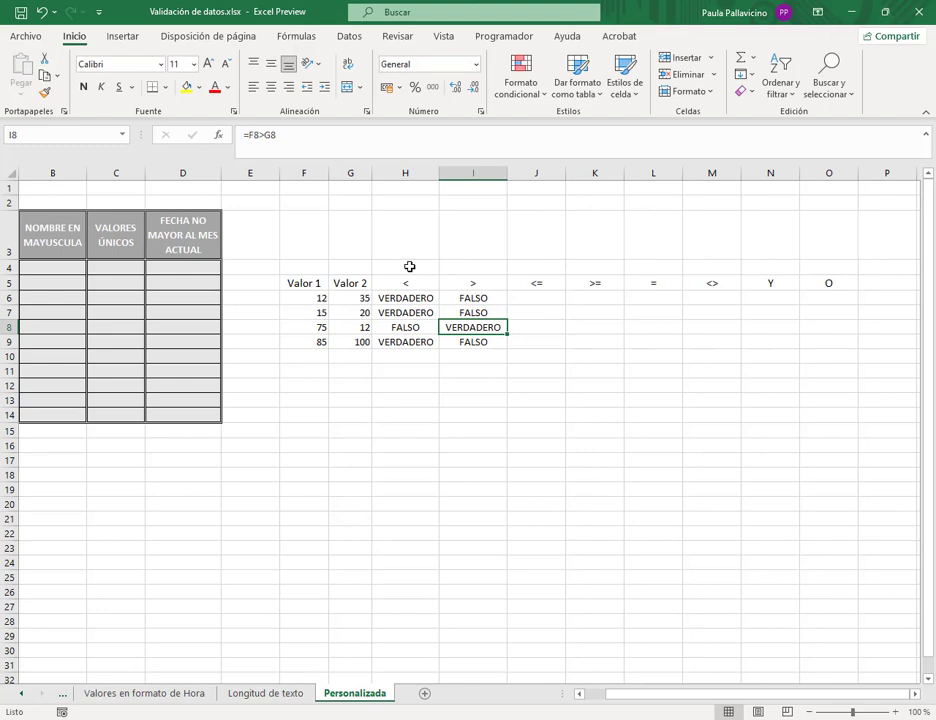
pyautogui.click(541, 300)
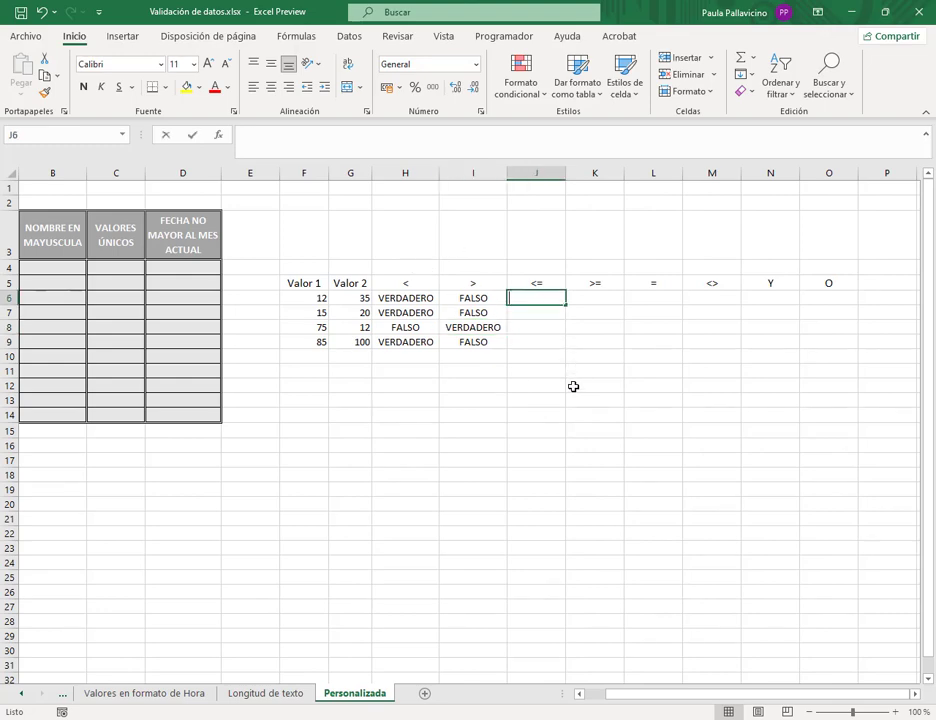
# - Enter =F6<=G6 in J6 and fill it down to J9
pyautogui.write('=')
pyautogui.click(314, 302)
pyautogui.write('<=')
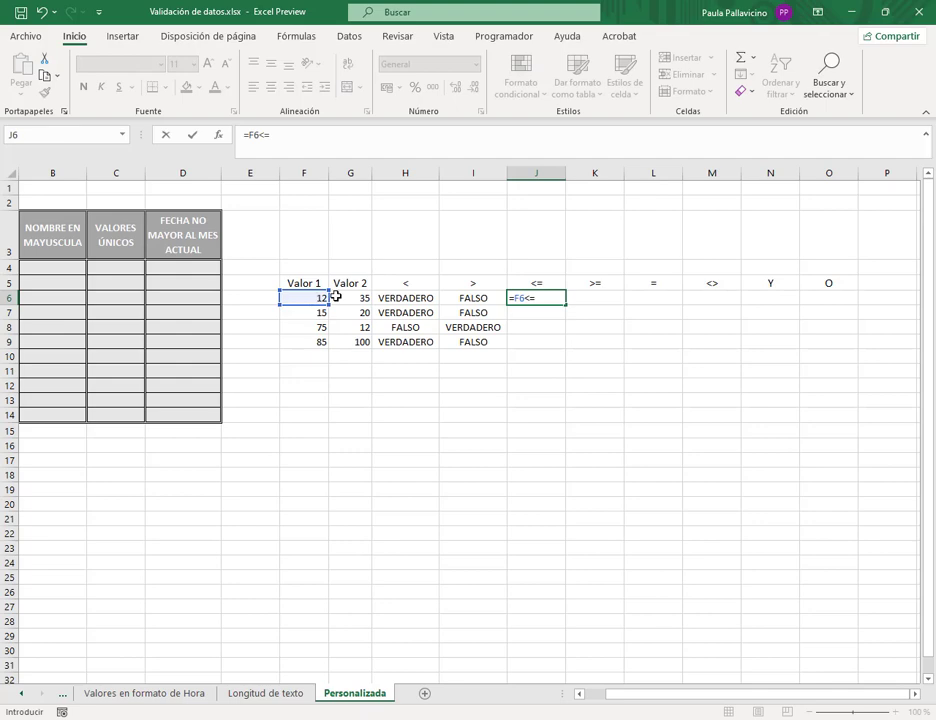
pyautogui.click(352, 298)
pyautogui.press('Return')
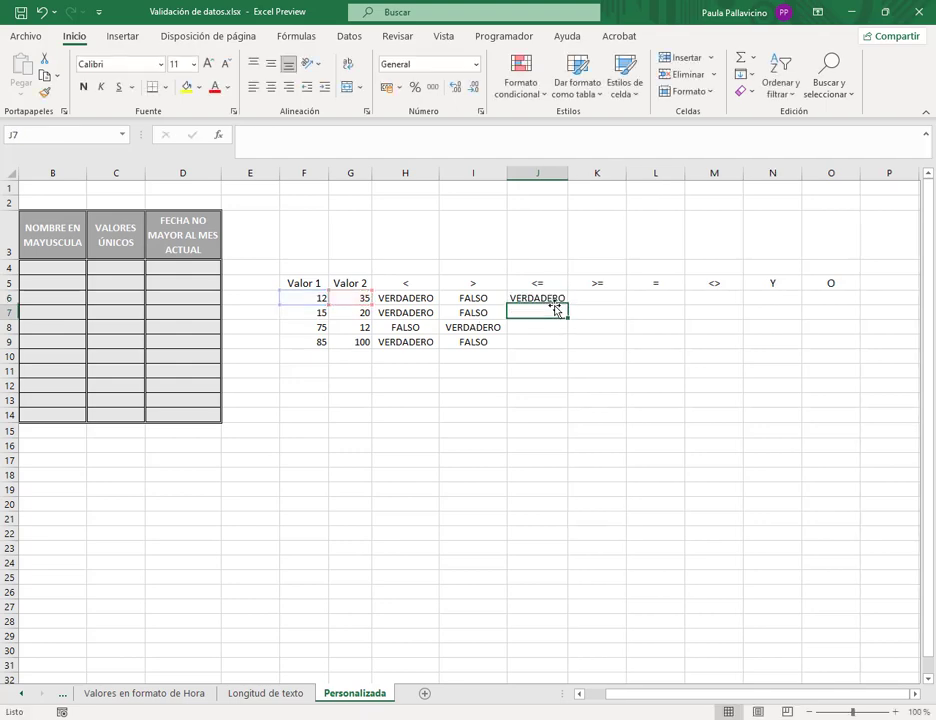
pyautogui.click(550, 297)
pyautogui.doubleClick(568, 305)
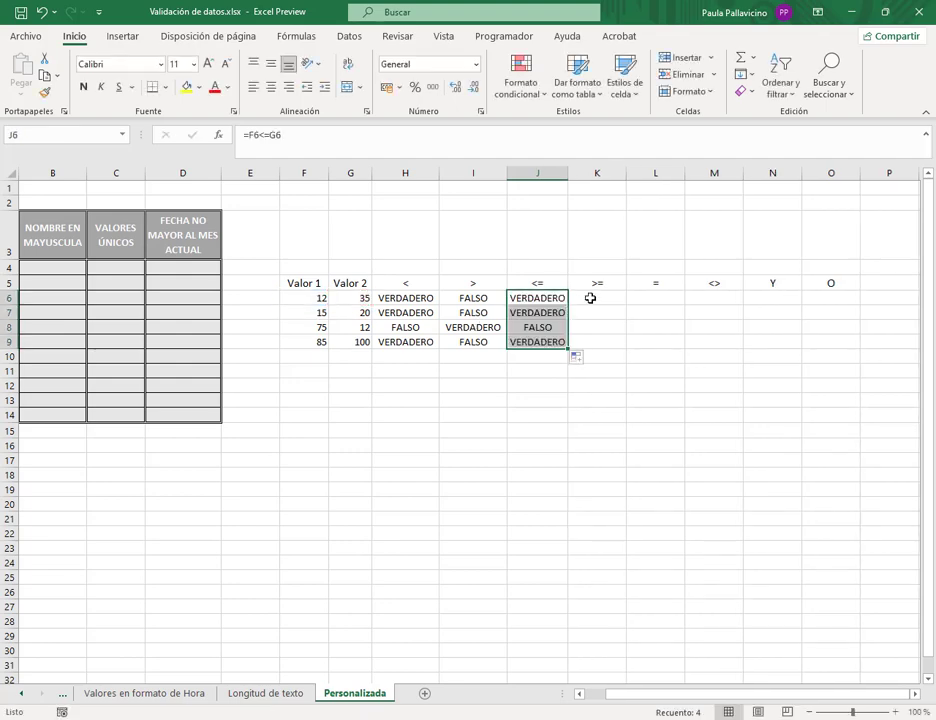
# - Enter =F6>=G6 in K6, fill it down to K9, and autofit column K
pyautogui.click(597, 305)
pyautogui.write('=')
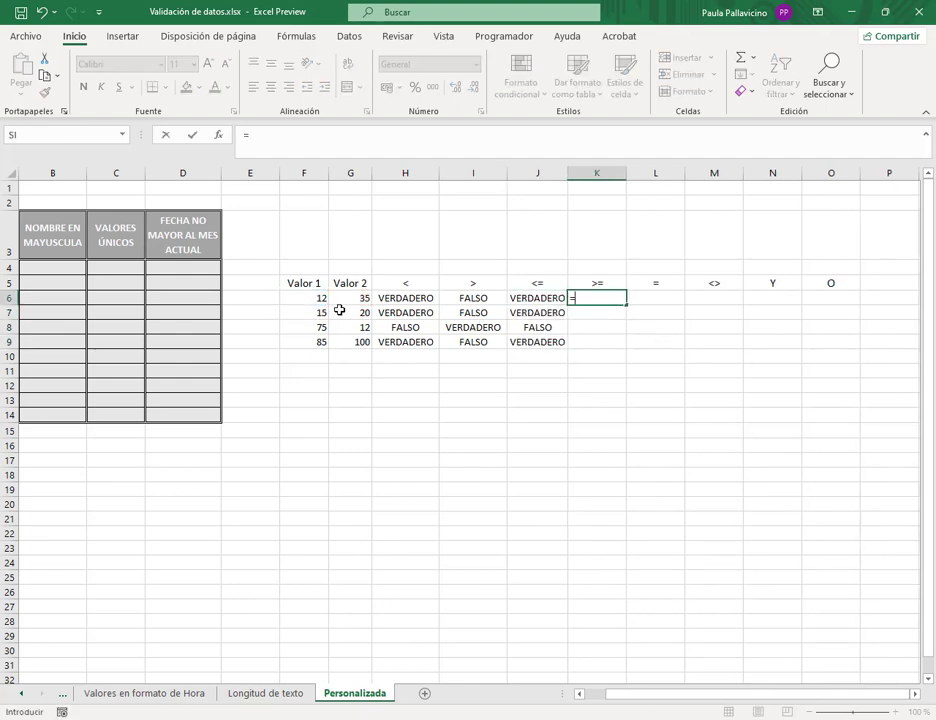
pyautogui.click(318, 297)
pyautogui.write('>')
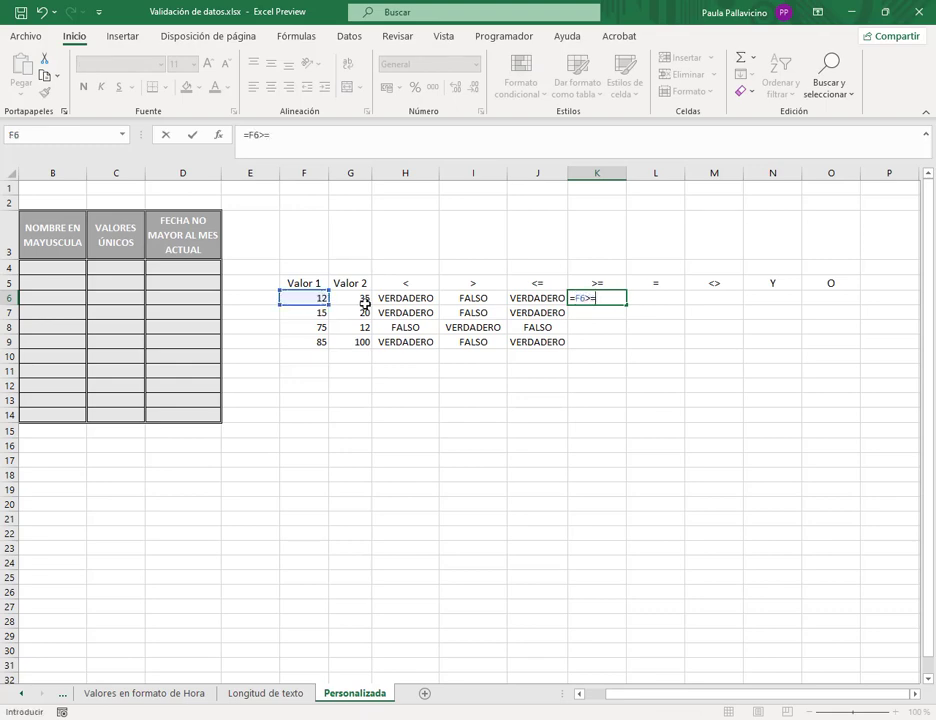
pyautogui.write('=')
pyautogui.click(365, 305)
pyautogui.press('Return')
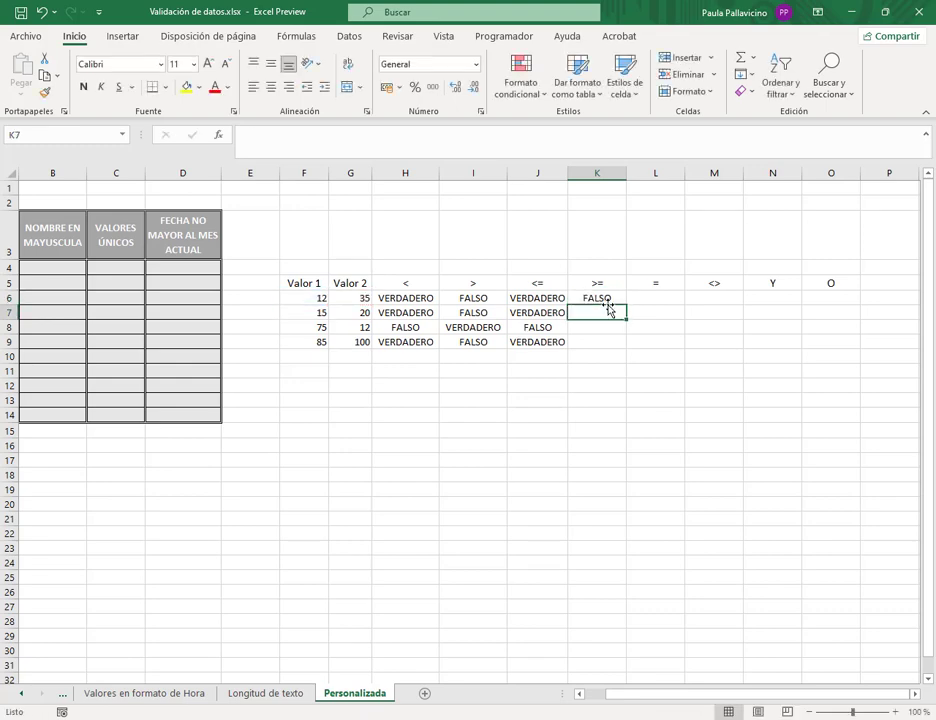
pyautogui.press('Up')
pyautogui.moveTo(626, 305); pyautogui.dragTo(623, 346)
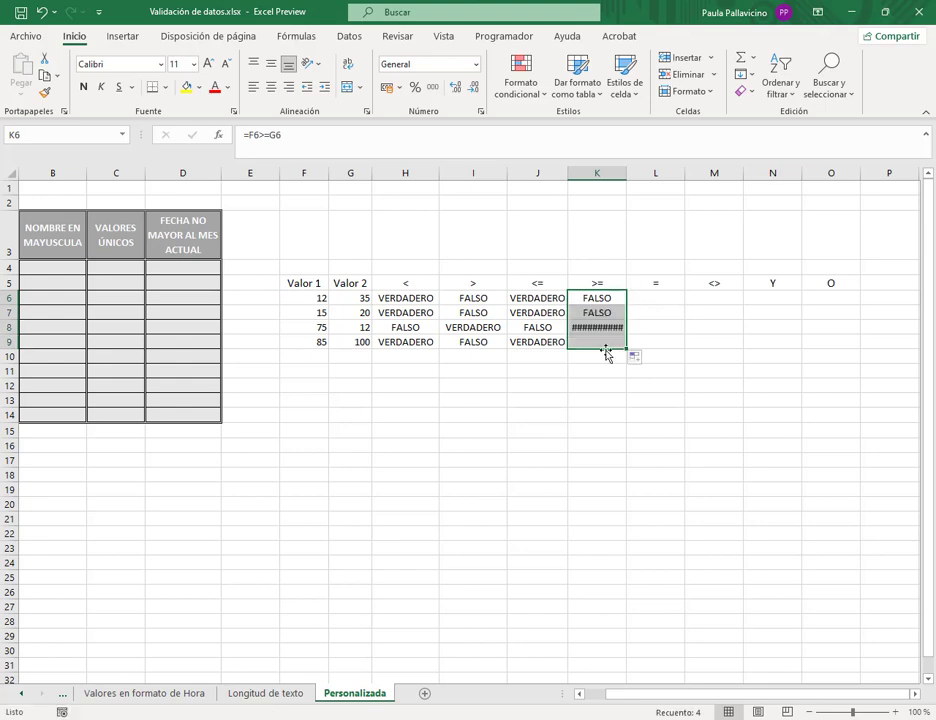
pyautogui.doubleClick(627, 173)
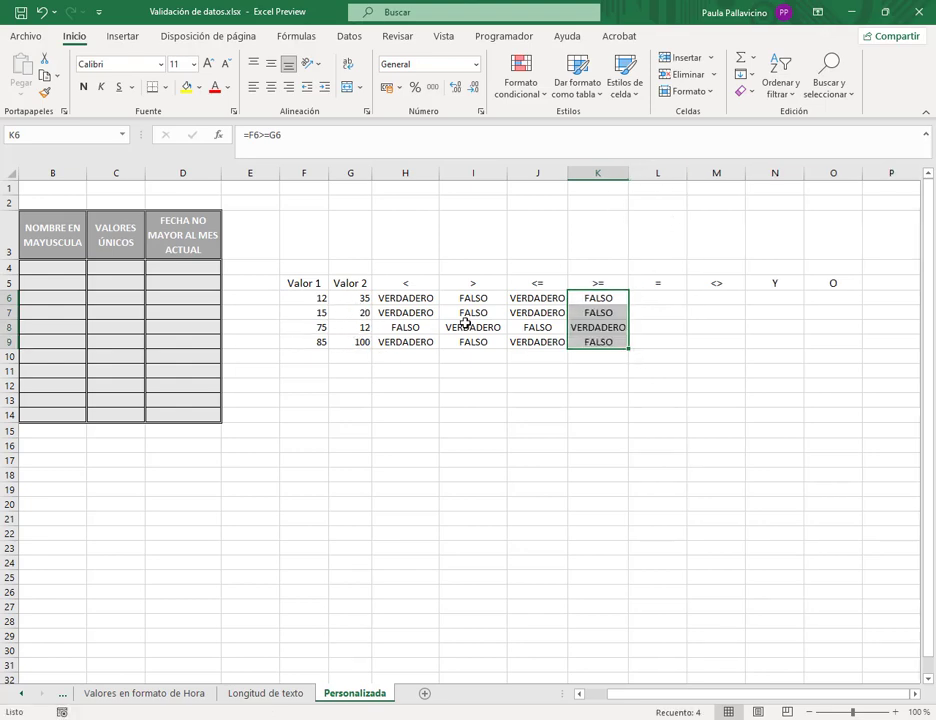
# - Change G6 from 35 to 8 and check the flipped H6 result
pyautogui.click(354, 298)
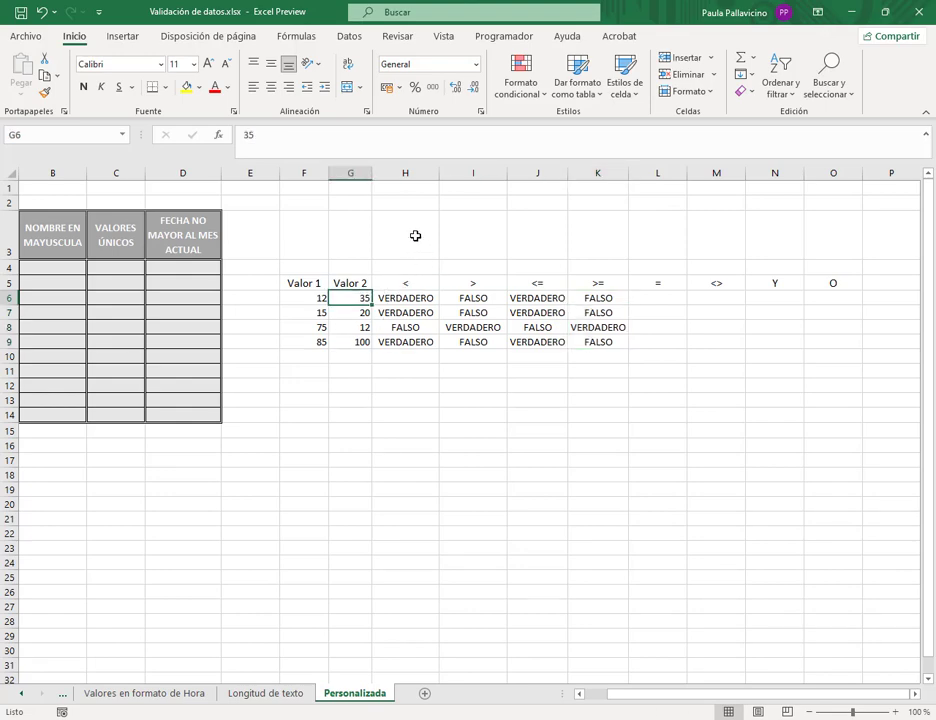
pyautogui.write('8')
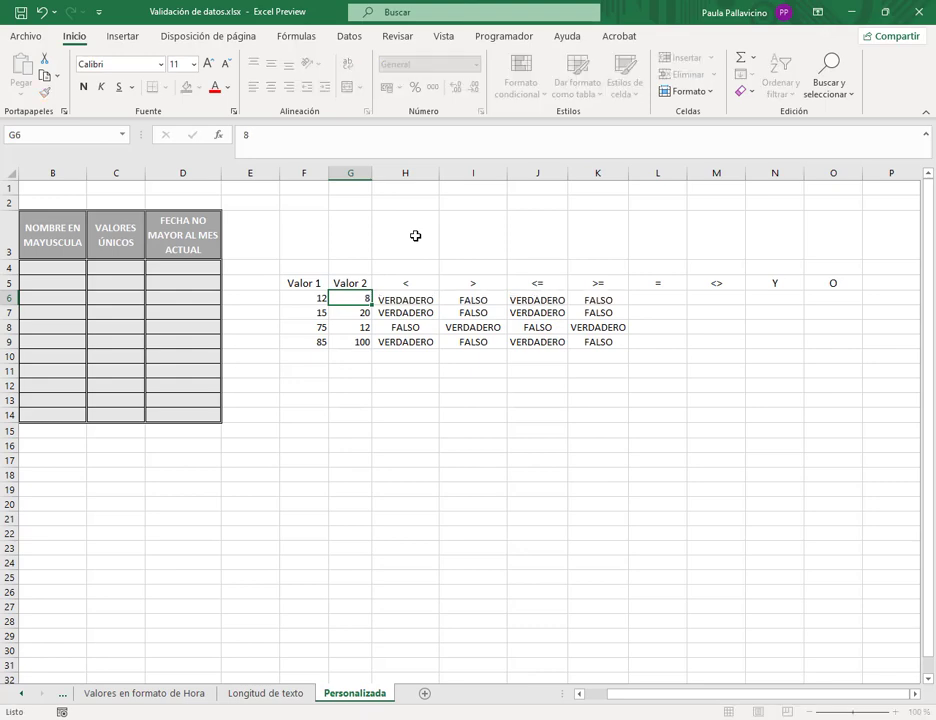
pyautogui.press('Return')
pyautogui.click(403, 300)
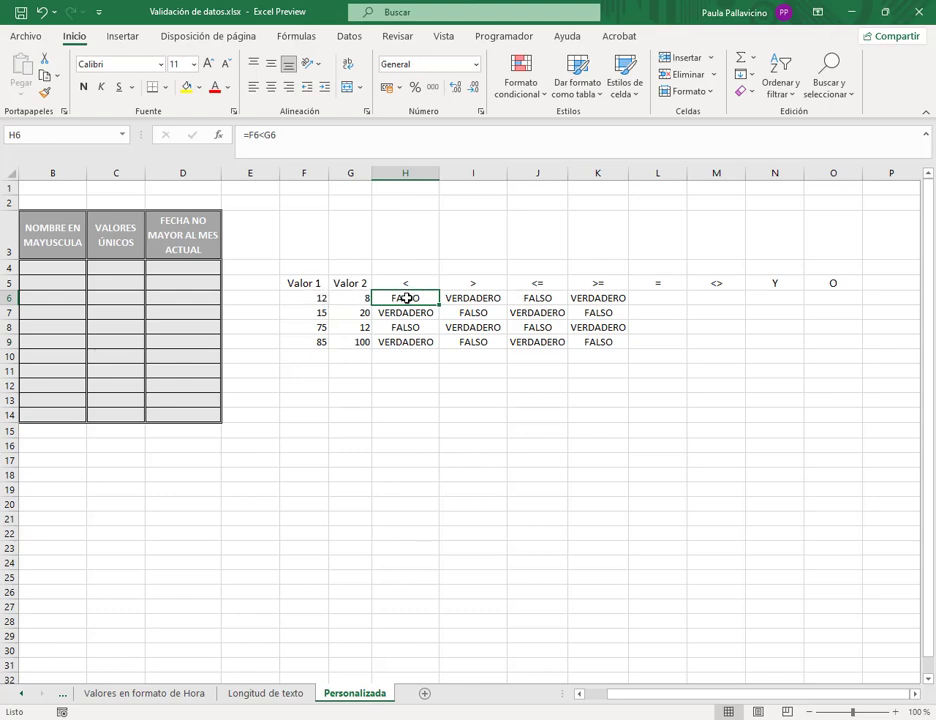
# - Enter =F6=G6 in L6 and fill it down to L9
pyautogui.click(662, 300)
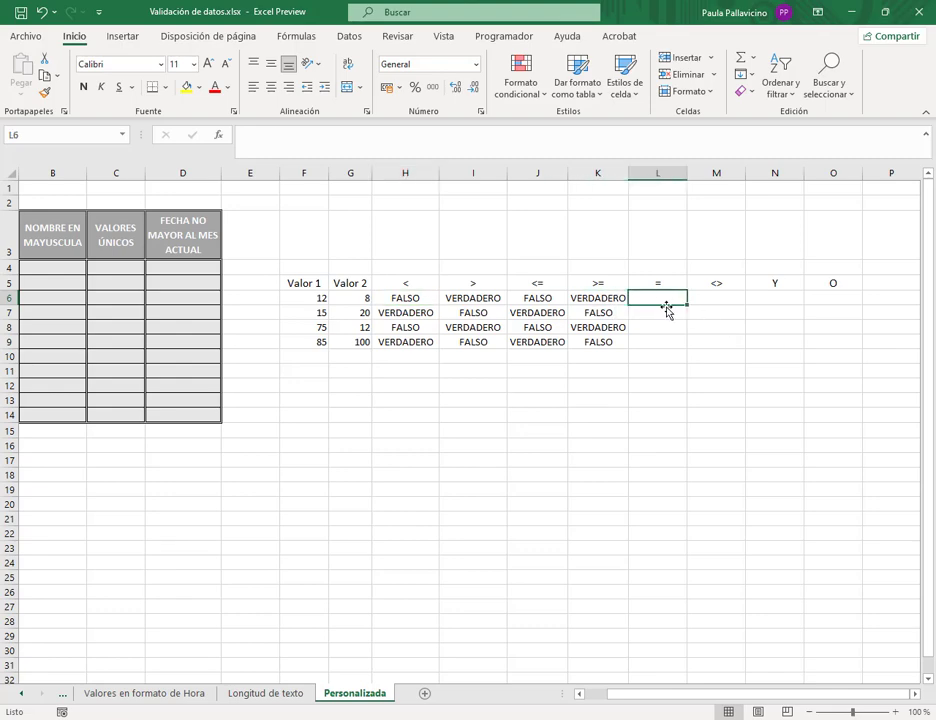
pyautogui.write('=')
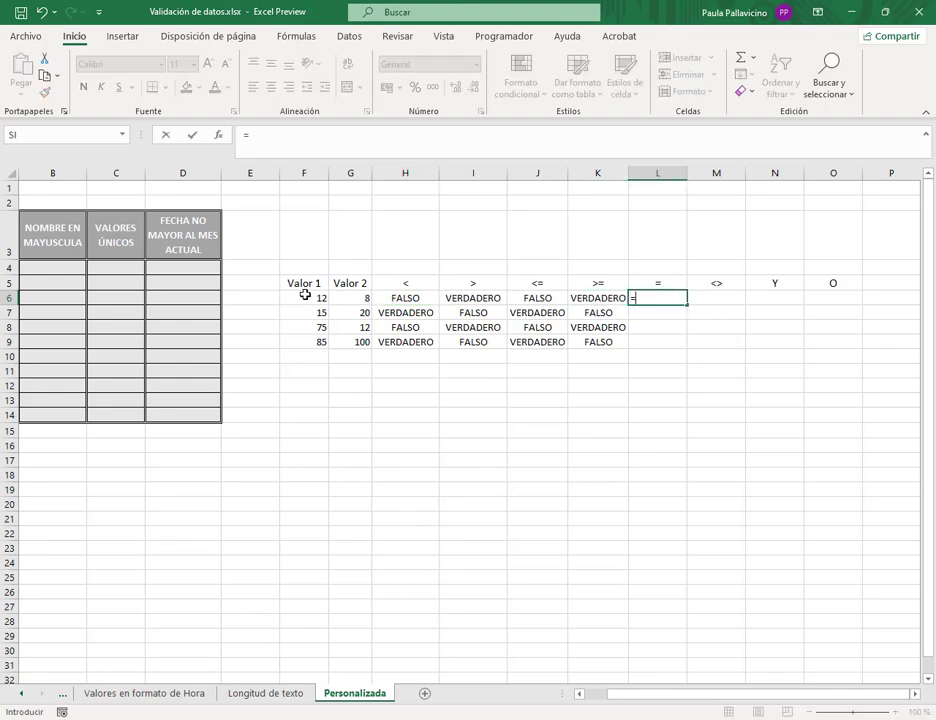
pyautogui.click(305, 297)
pyautogui.write('=')
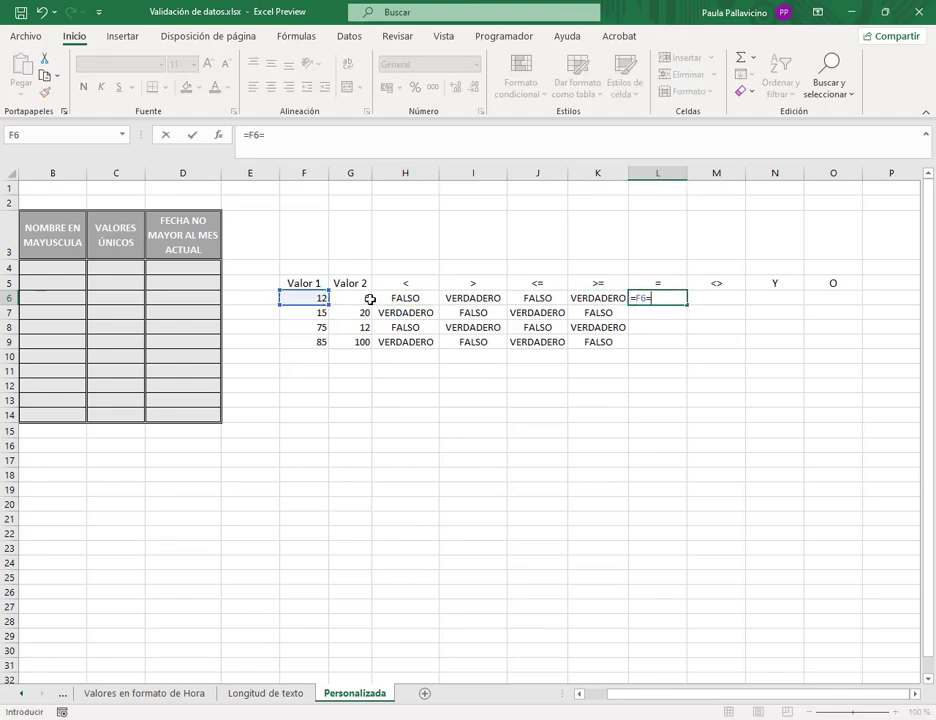
pyautogui.click(370, 300)
pyautogui.press('Return')
pyautogui.click(680, 300)
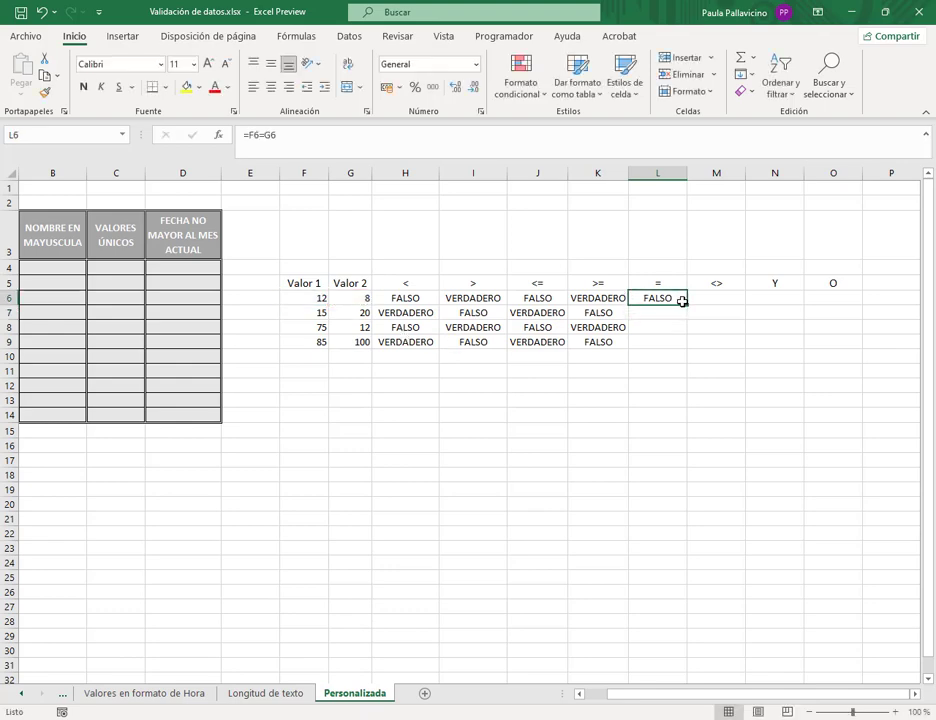
pyautogui.moveTo(681, 300); pyautogui.dragTo(683, 350)
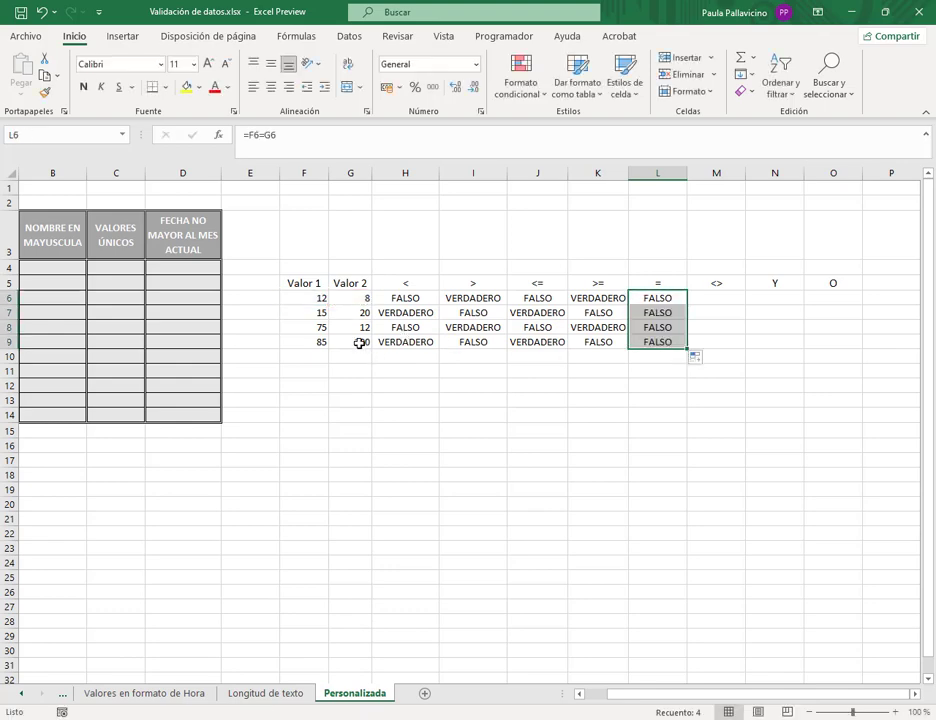
# - Change F9 from 85 to 100 and autofit column L
pyautogui.click(322, 343)
pyautogui.write('100')
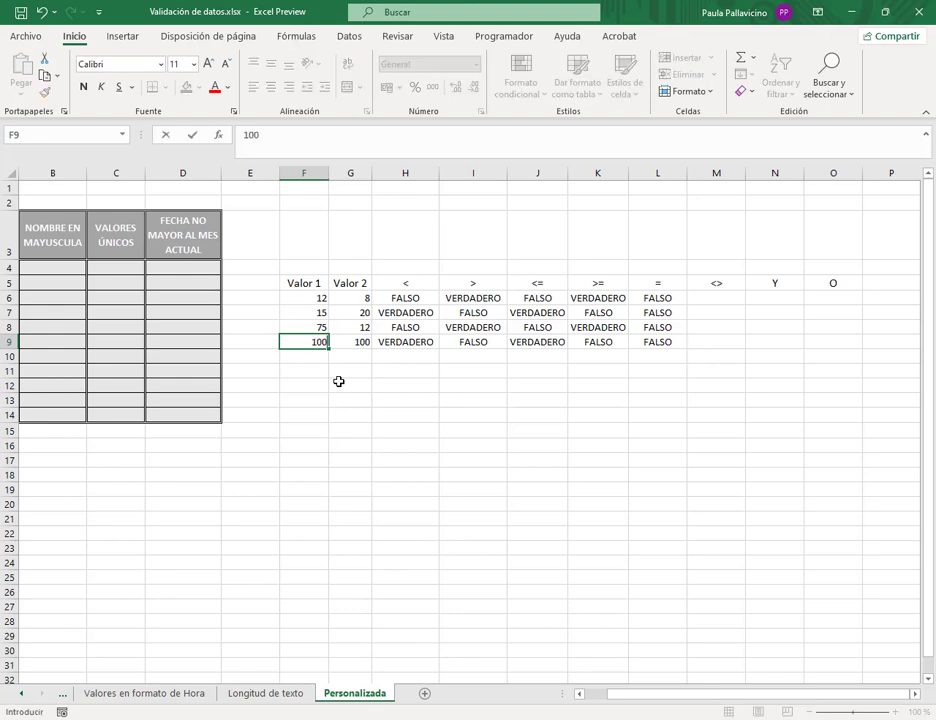
pyautogui.press('Return')
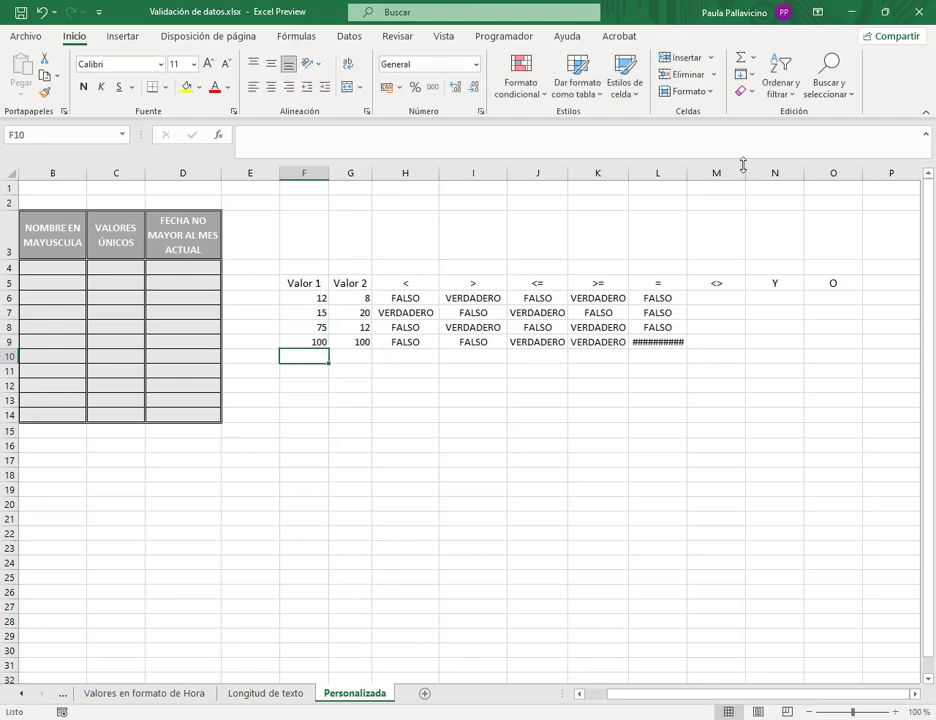
pyautogui.doubleClick(689, 173)
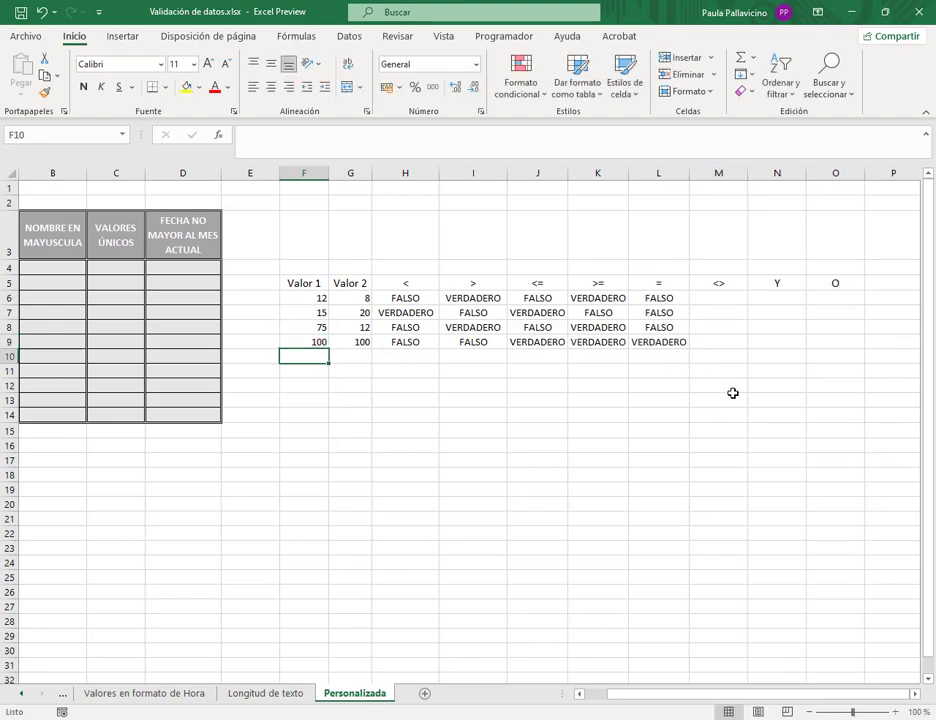
# - Enter =F6<>G6 in M6 and fill it down to M9
pyautogui.click(718, 299)
pyautogui.write('=')
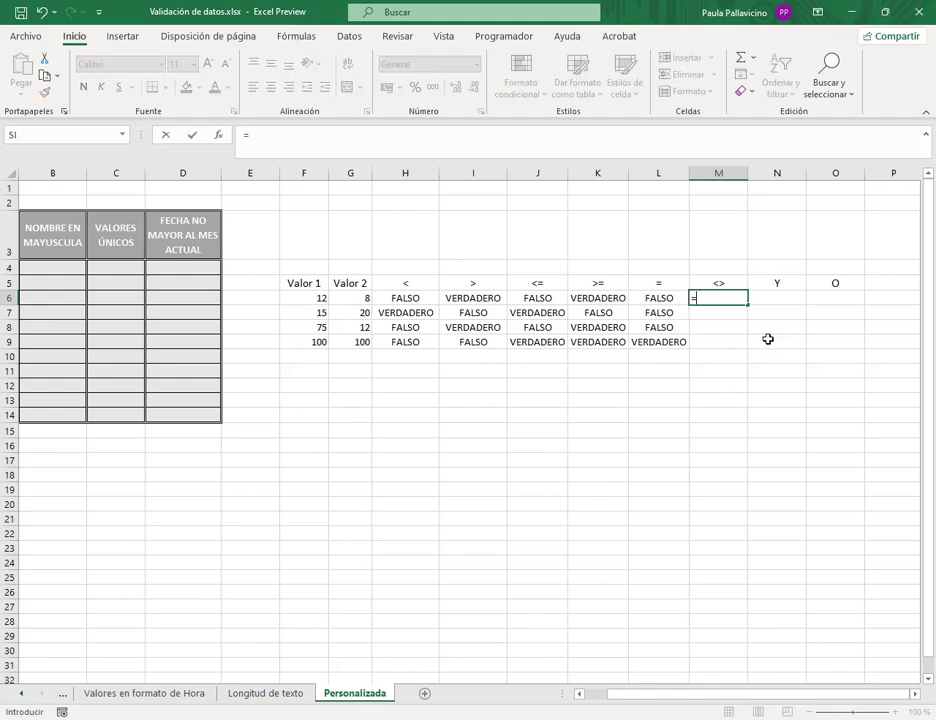
pyautogui.click(307, 298)
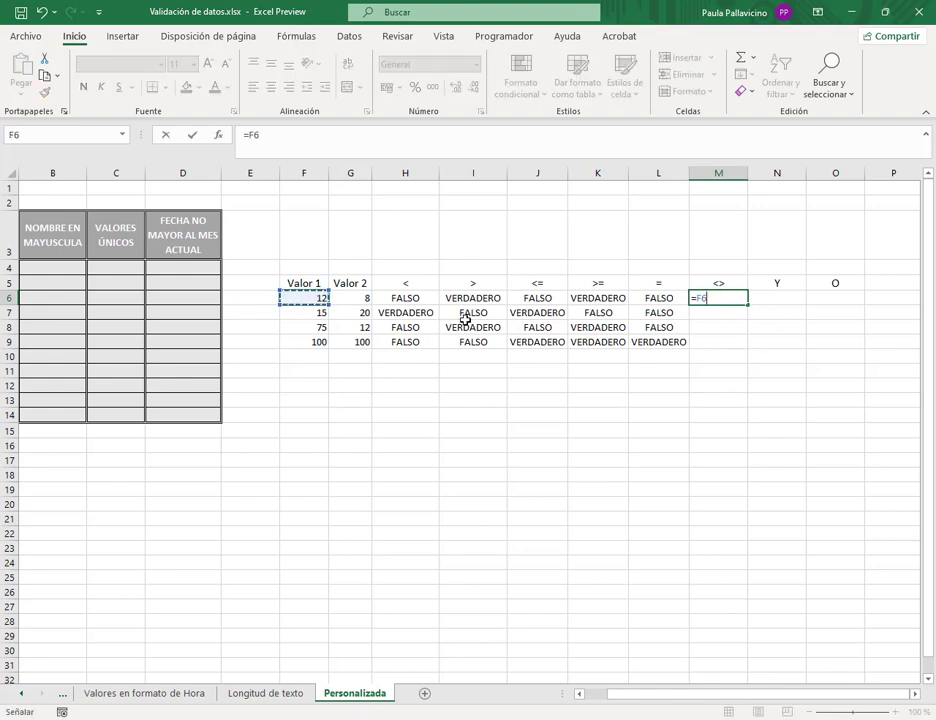
pyautogui.write('<>')
pyautogui.click(361, 298)
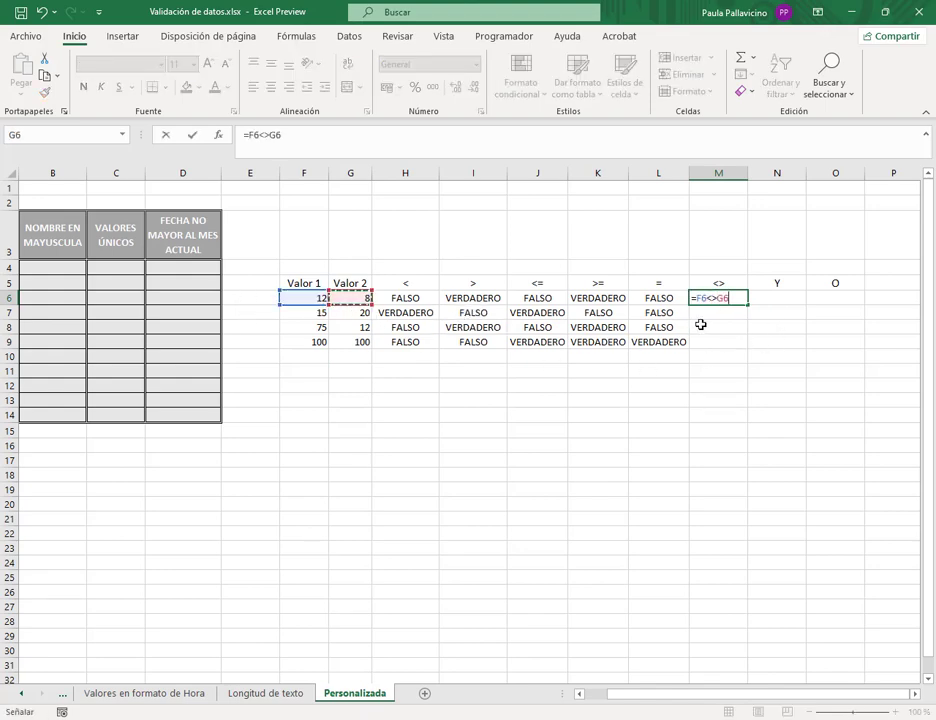
pyautogui.press('Return')
pyautogui.click(716, 300)
pyautogui.moveTo(750, 305); pyautogui.dragTo(750, 345)
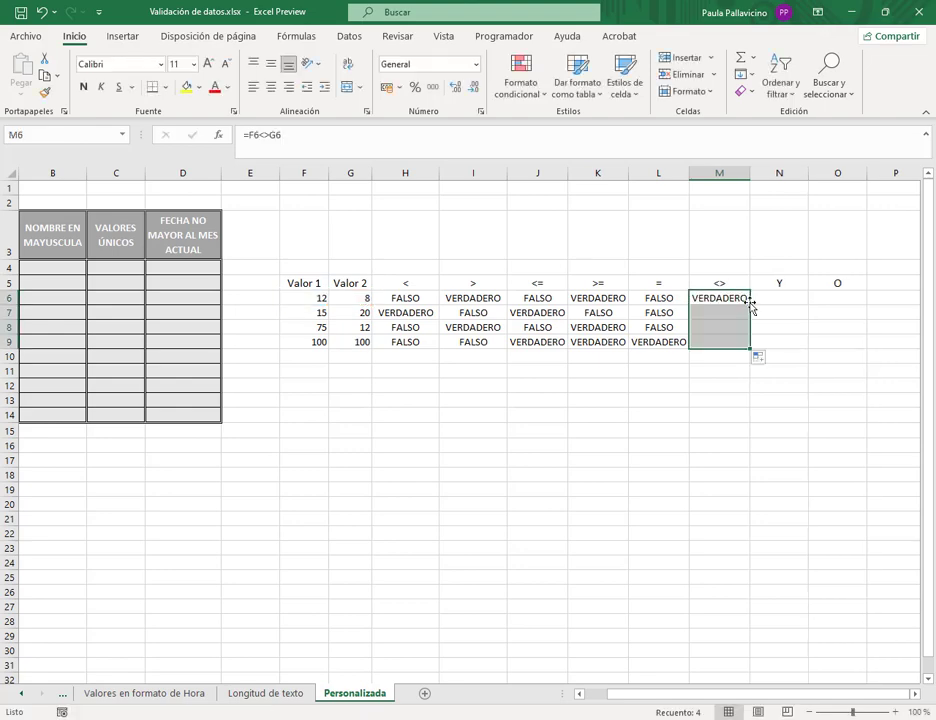
pyautogui.click(796, 298)
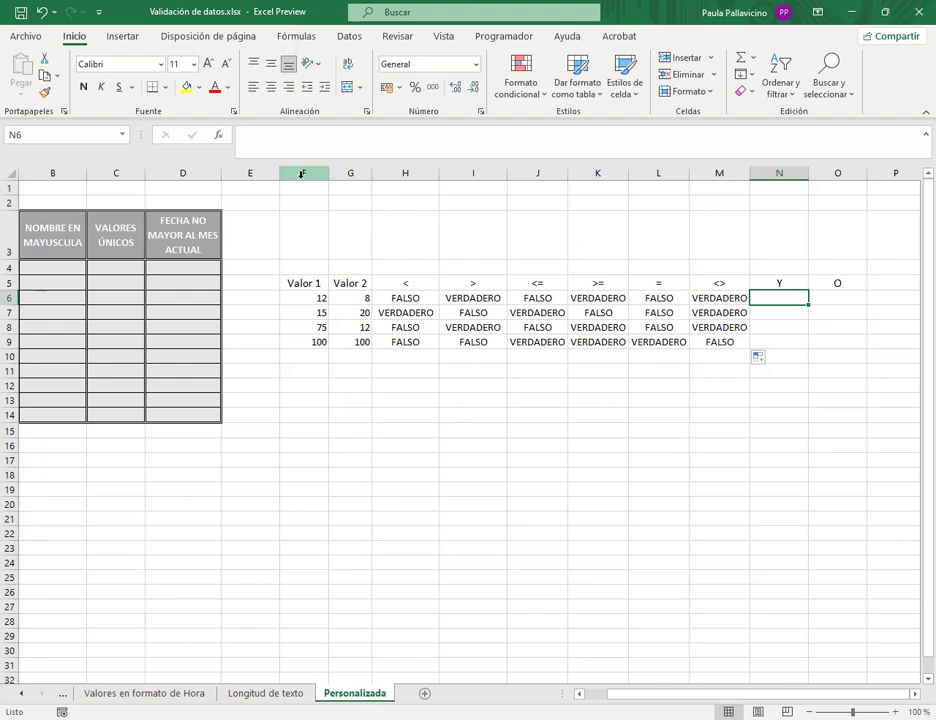
# - Insert an empty column before the < results and narrow column E
pyautogui.rightClick(404, 173)
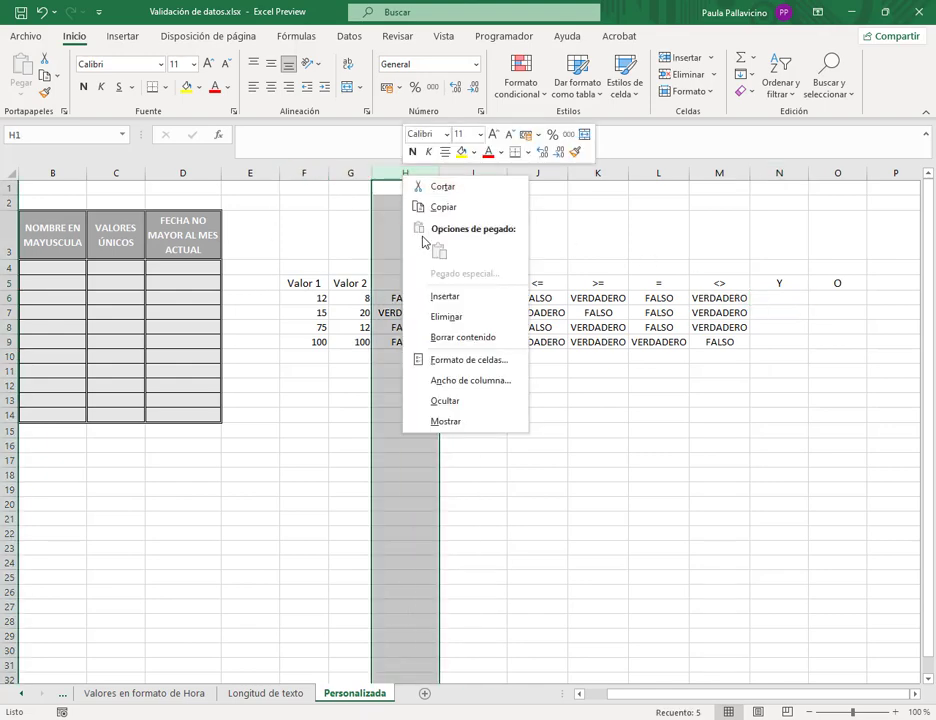
pyautogui.click(434, 298)
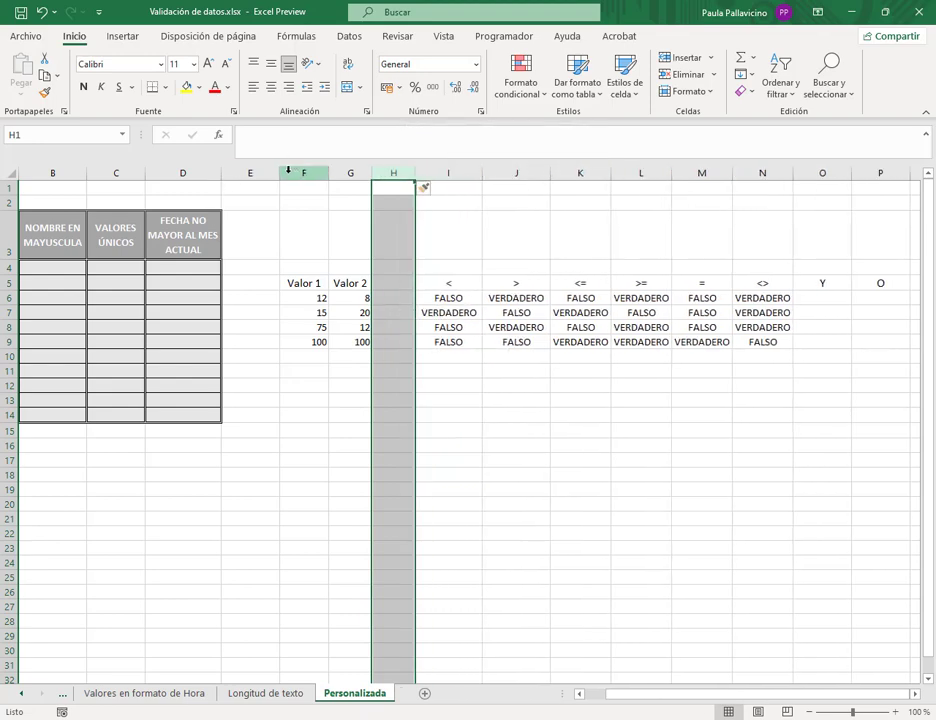
pyautogui.moveTo(280, 173); pyautogui.dragTo(236, 175)
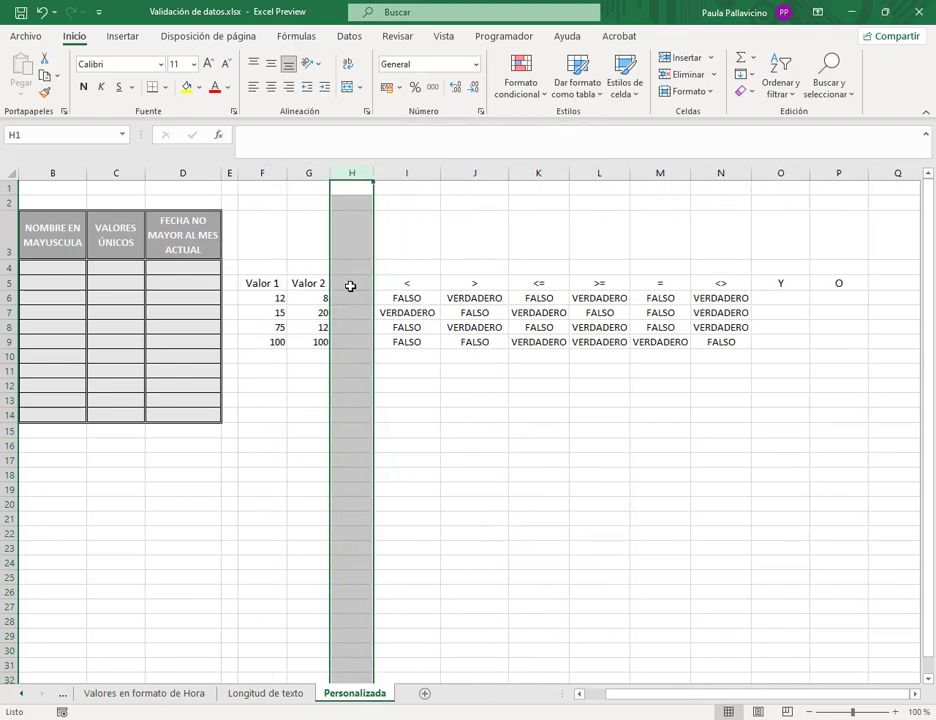
# - Label the new column Valor 3 and fill it with 56, 32, 41 and 23
pyautogui.click(351, 285)
pyautogui.write('vALOR')
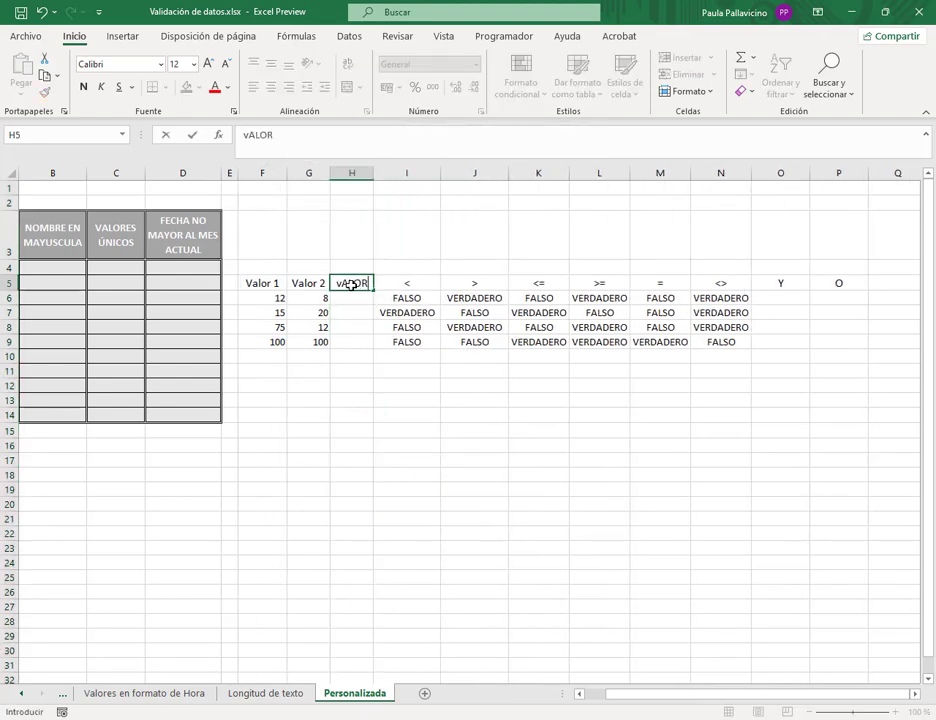
pyautogui.press('BackSpace')
pyautogui.press('BackSpace')
pyautogui.press('BackSpace')
pyautogui.write('a')
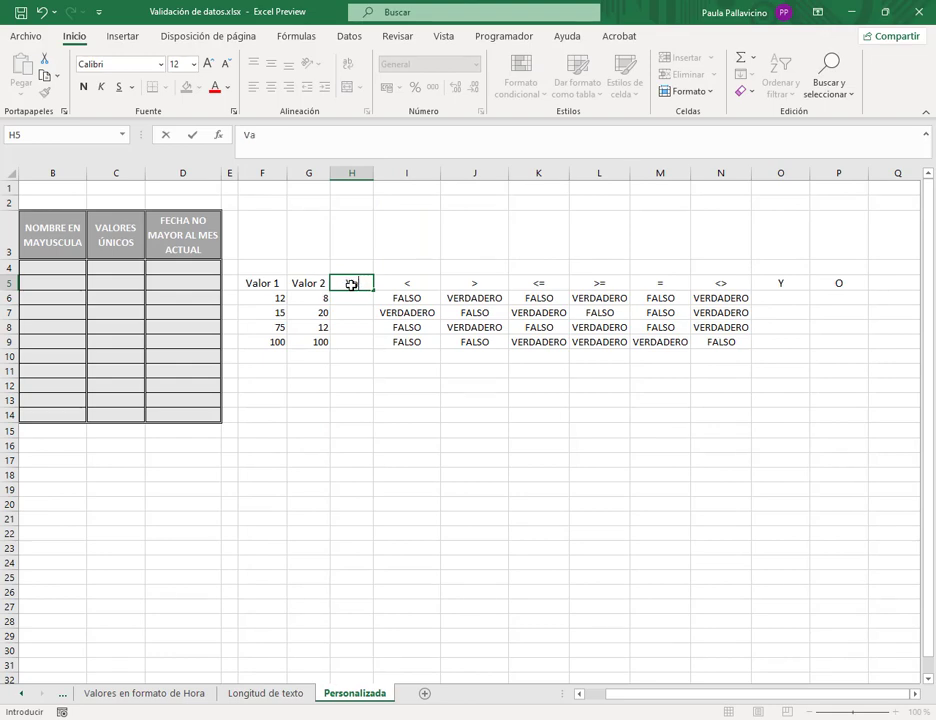
pyautogui.write('lor 3')
pyautogui.press('Return')
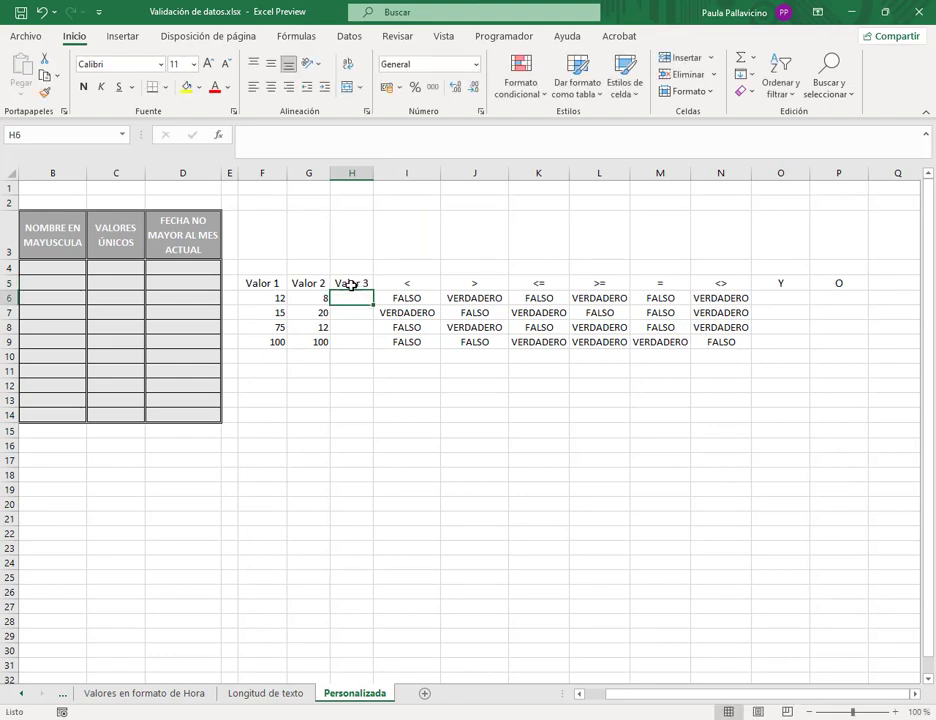
pyautogui.write('56')
pyautogui.press('Return')
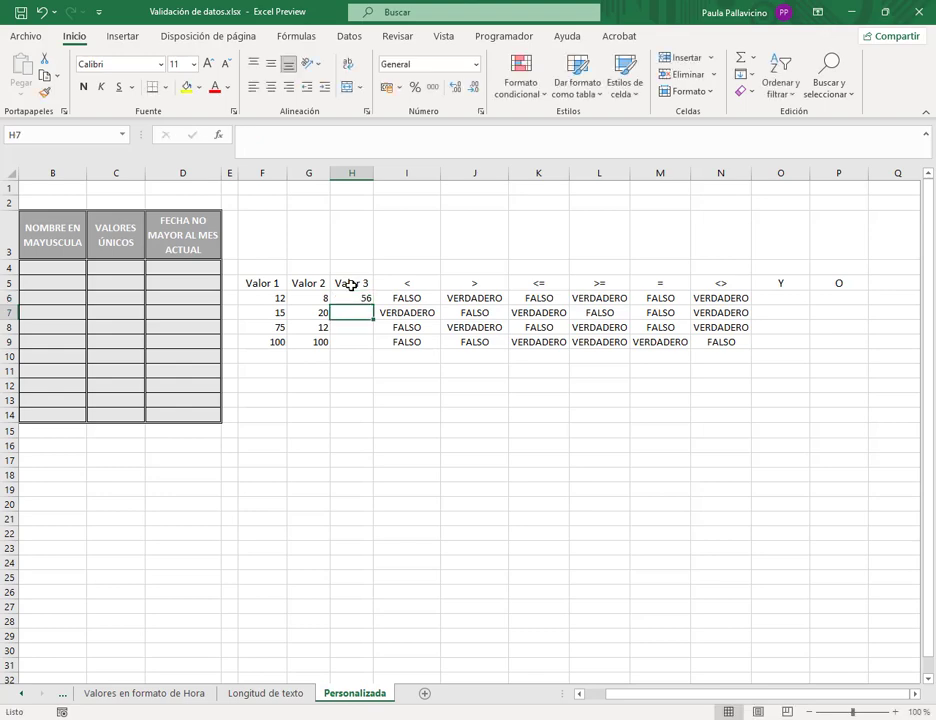
pyautogui.write('32')
pyautogui.press('Return')
pyautogui.write('41')
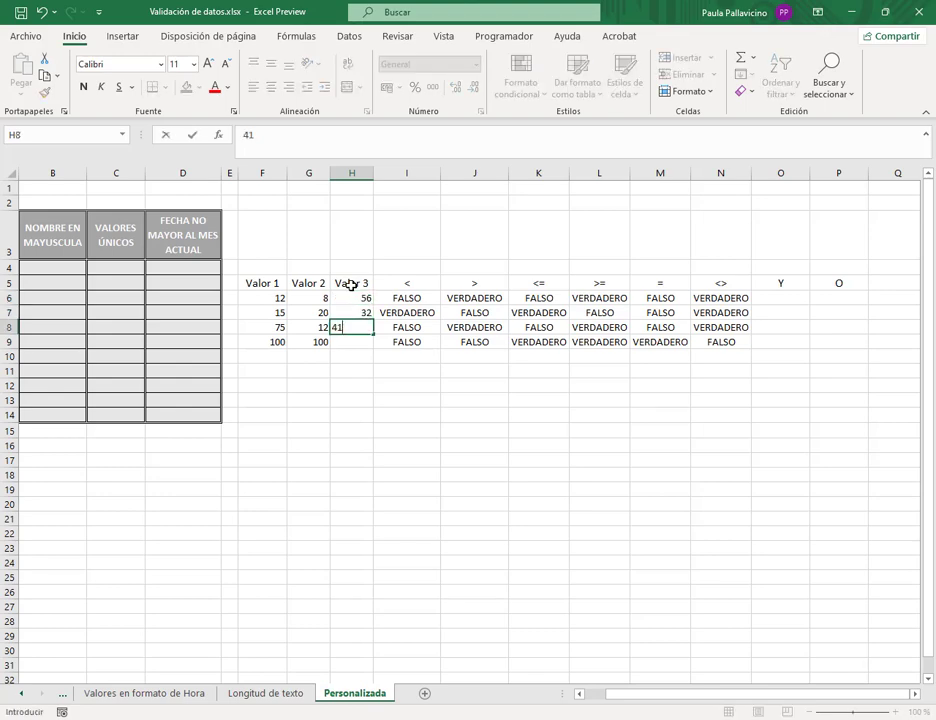
pyautogui.press('Return')
pyautogui.write('23')
pyautogui.press('Return')
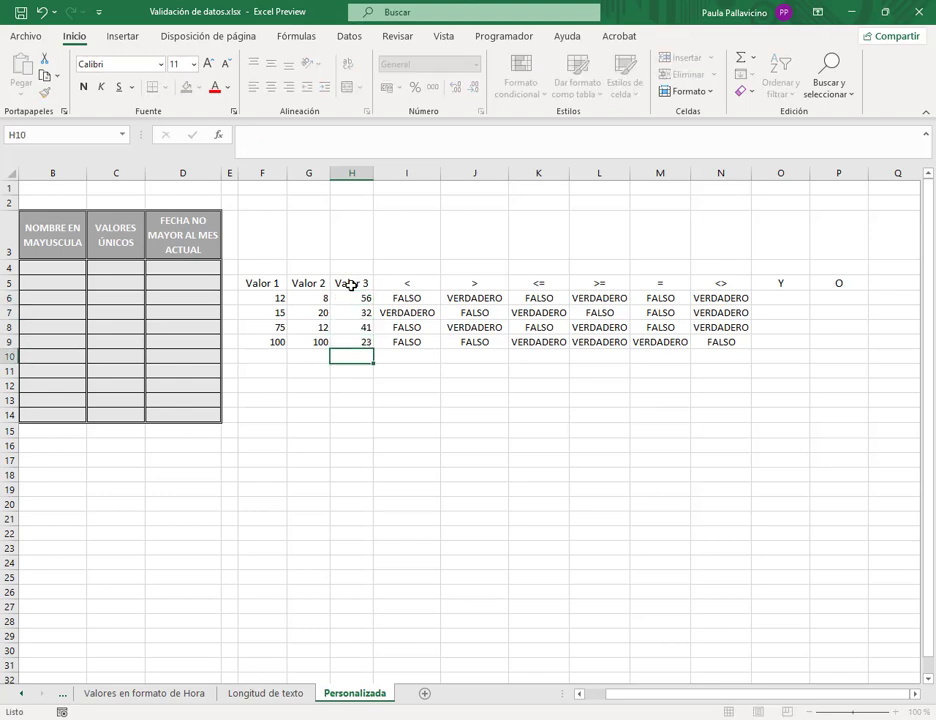
pyautogui.click(775, 300)
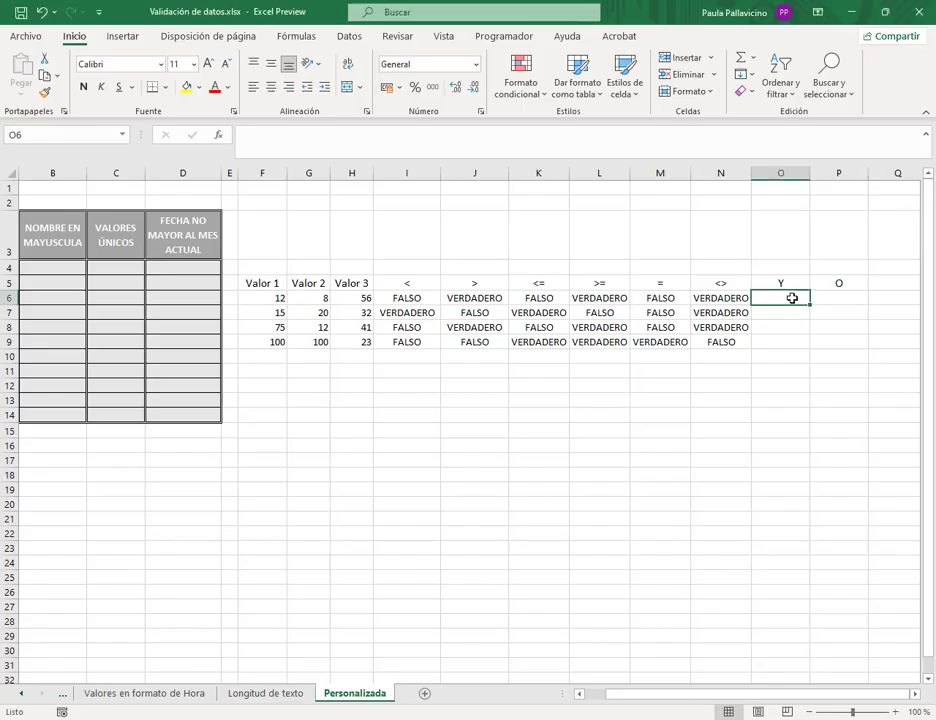
# - Enter =Y(F6>G6;G6<H6) in O6, picking F6, G6 and H6 as references
pyautogui.write('=')
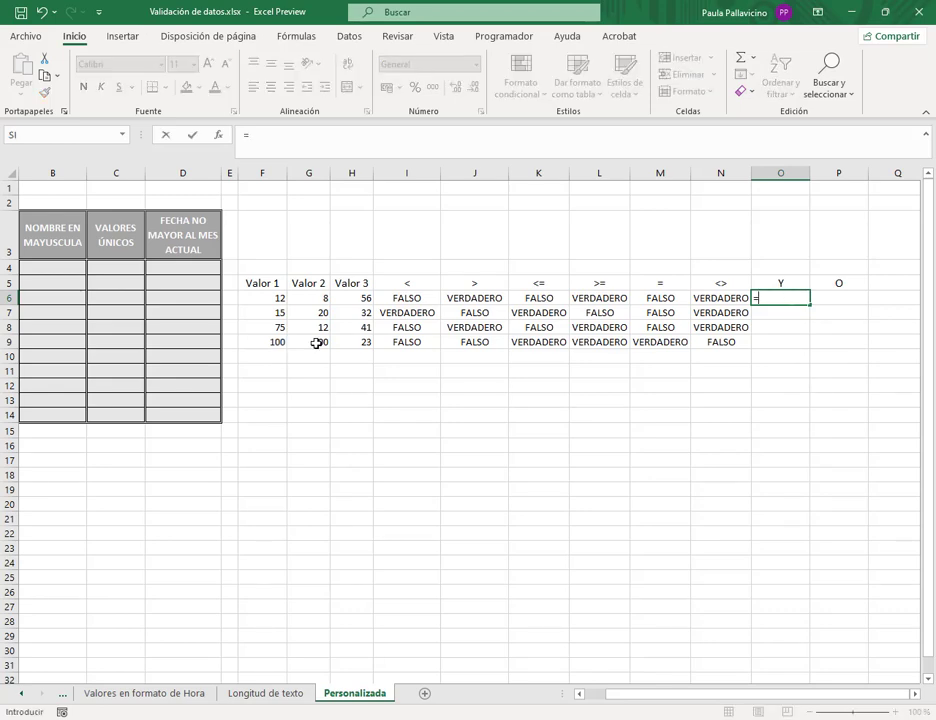
pyautogui.write('y(')
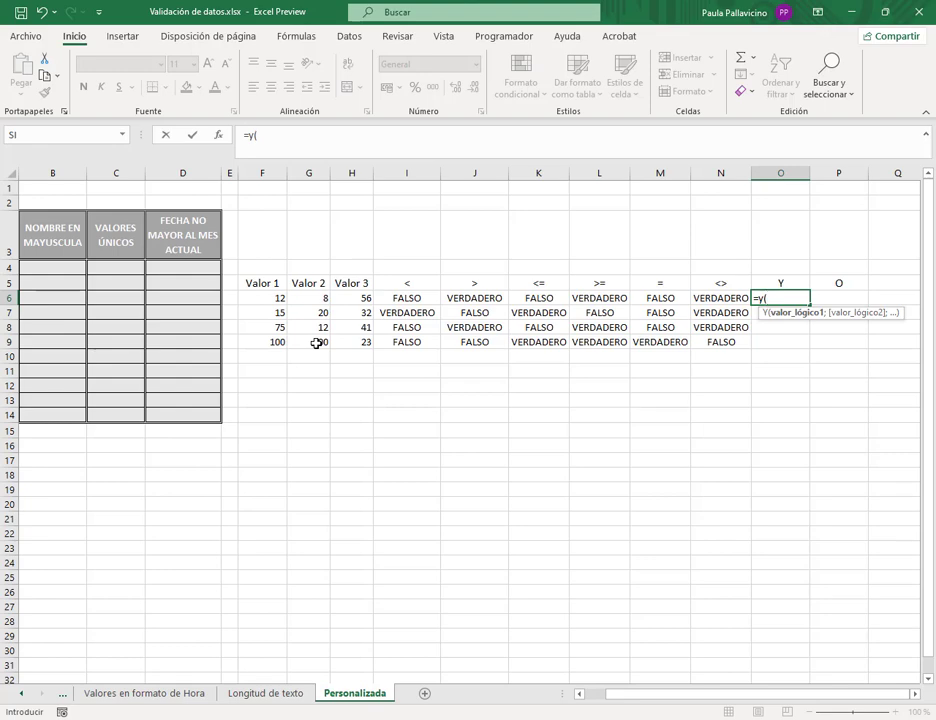
pyautogui.click(280, 298)
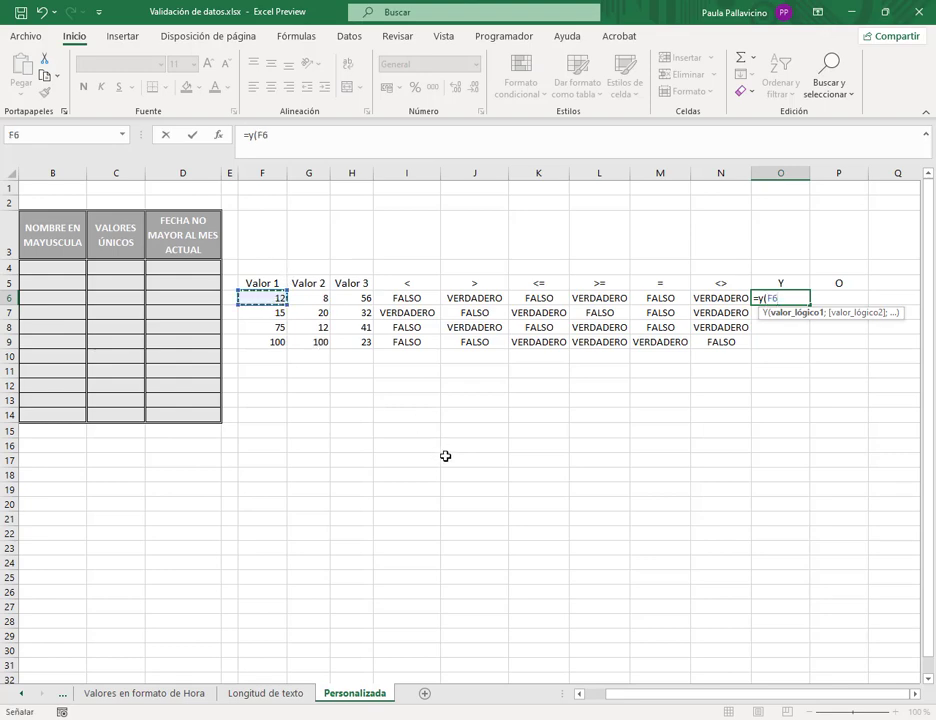
pyautogui.write('>')
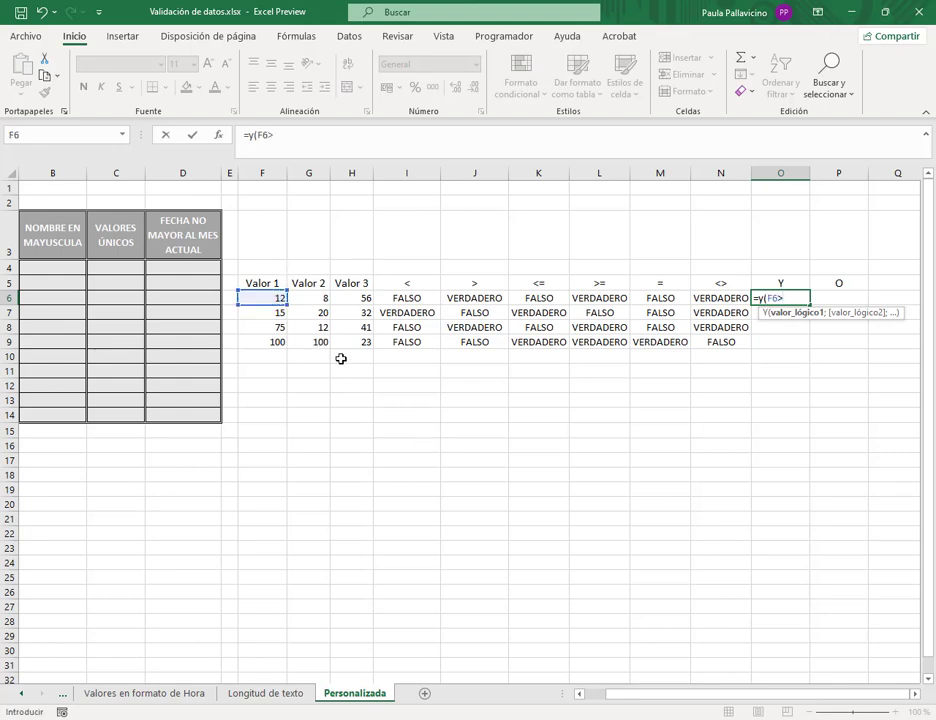
pyautogui.click(310, 300)
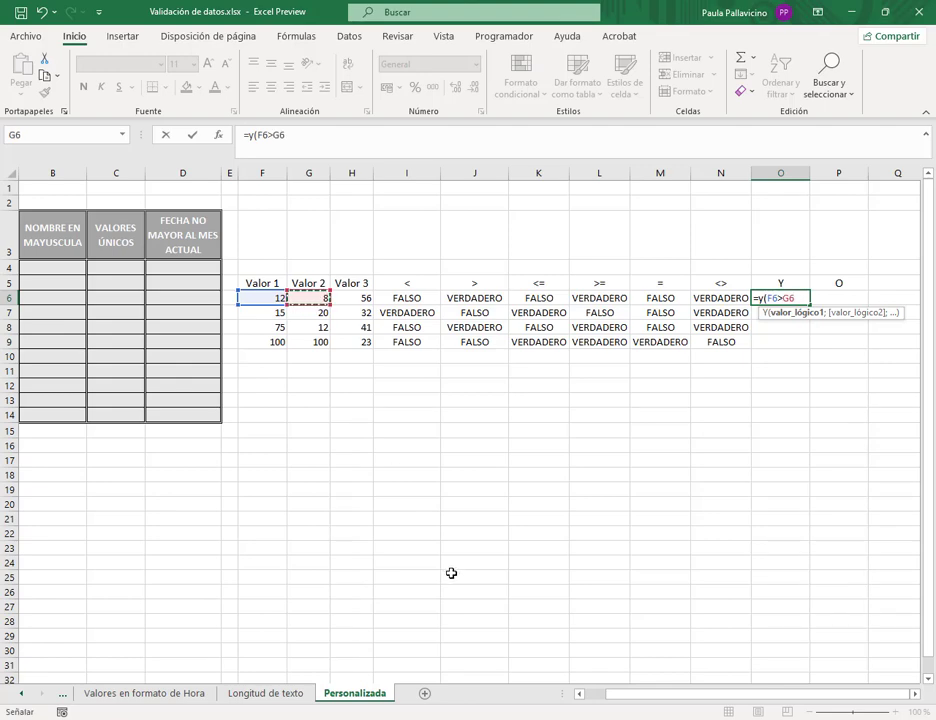
pyautogui.write(';')
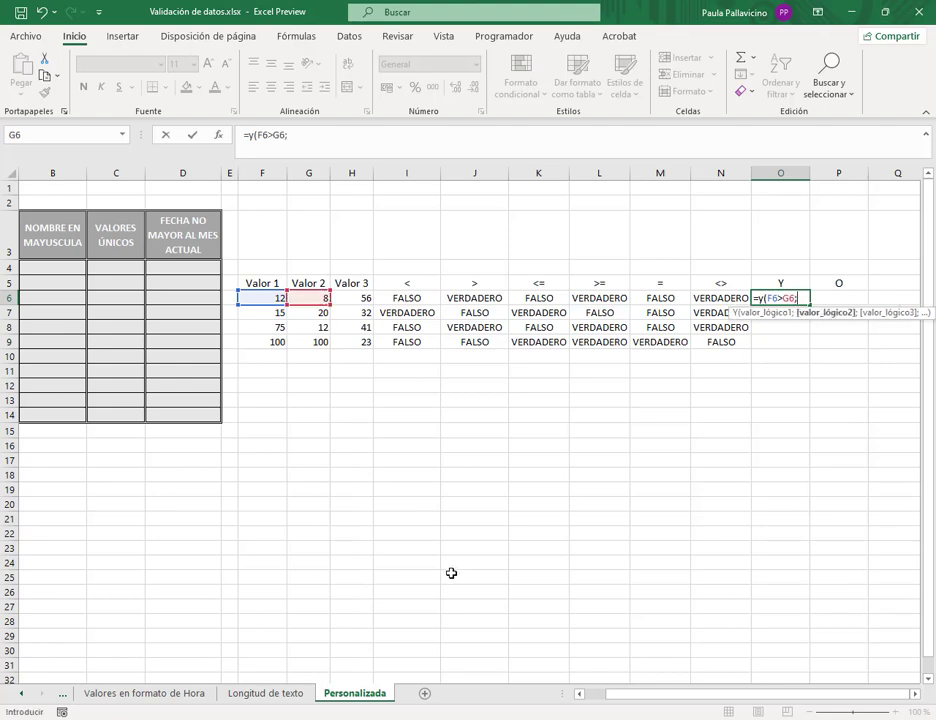
pyautogui.click(310, 298)
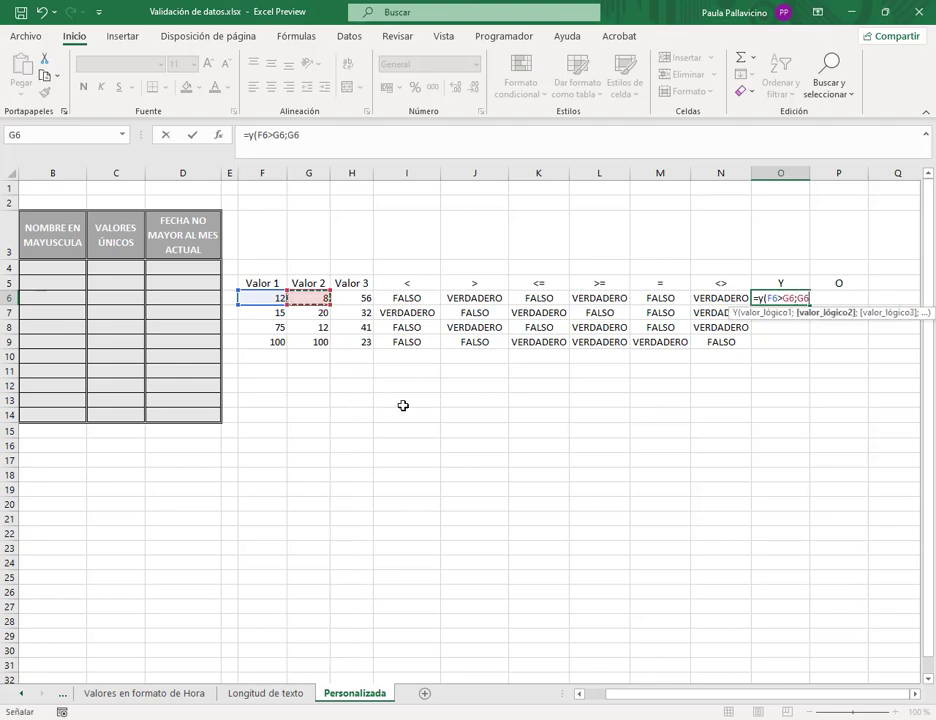
pyautogui.write('<')
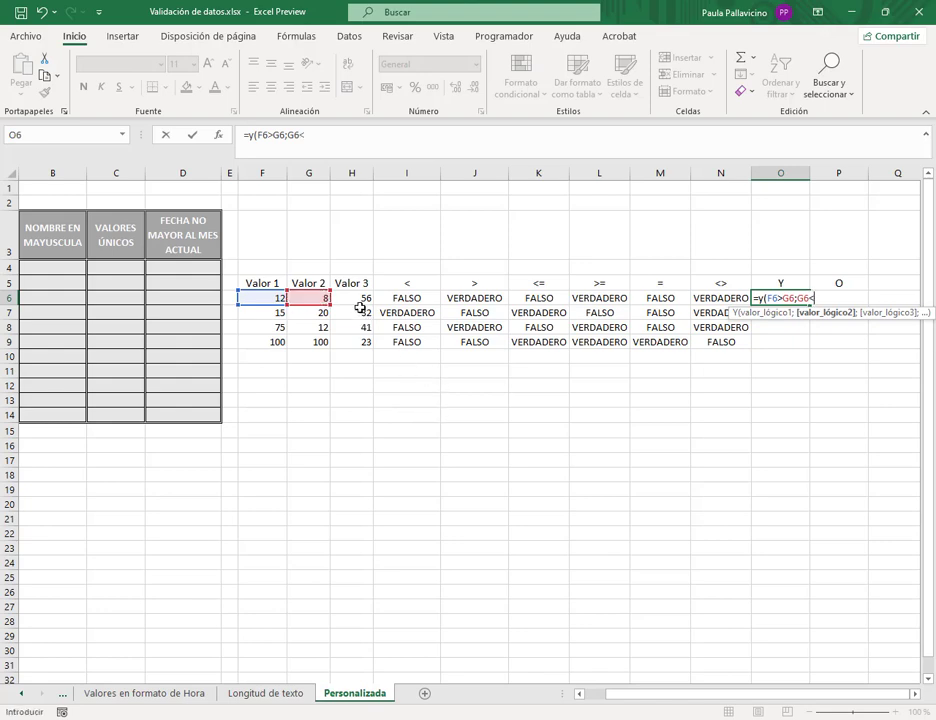
pyautogui.click(362, 301)
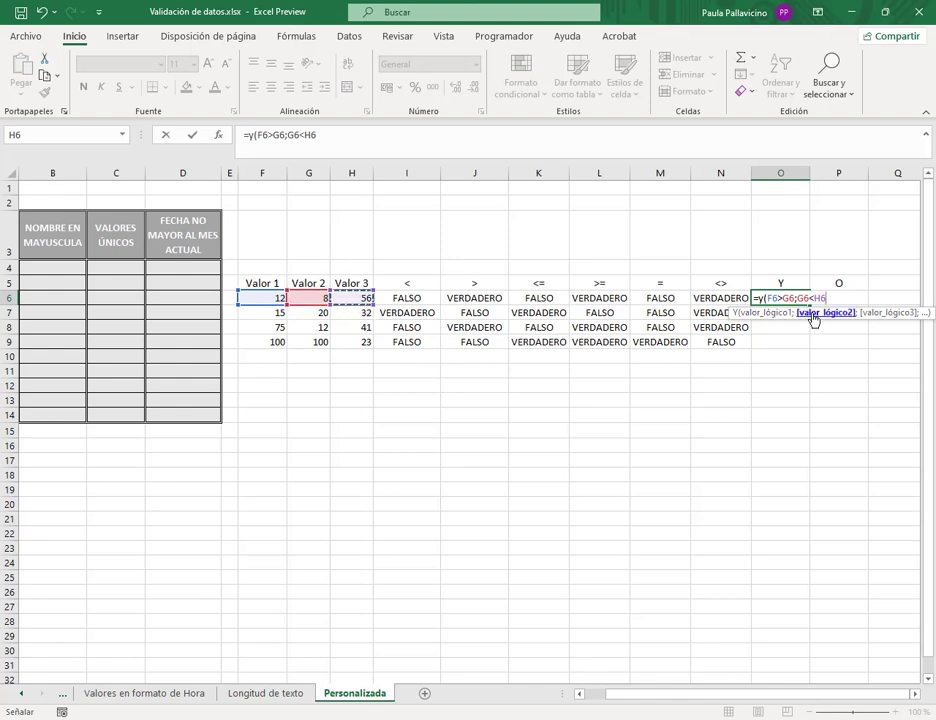
pyautogui.write(')')
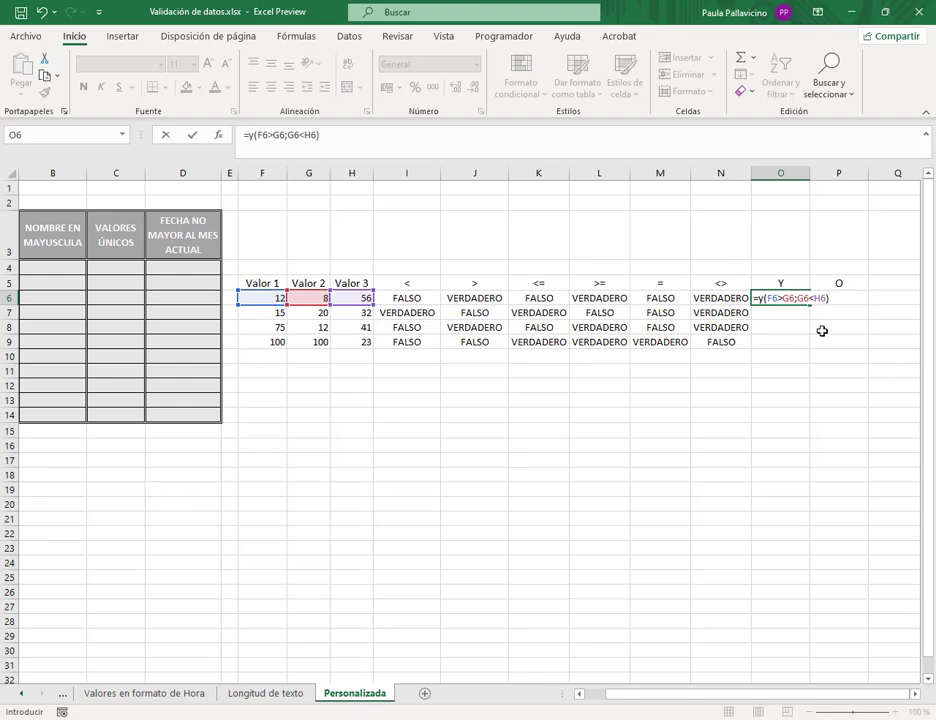
pyautogui.press('Return')
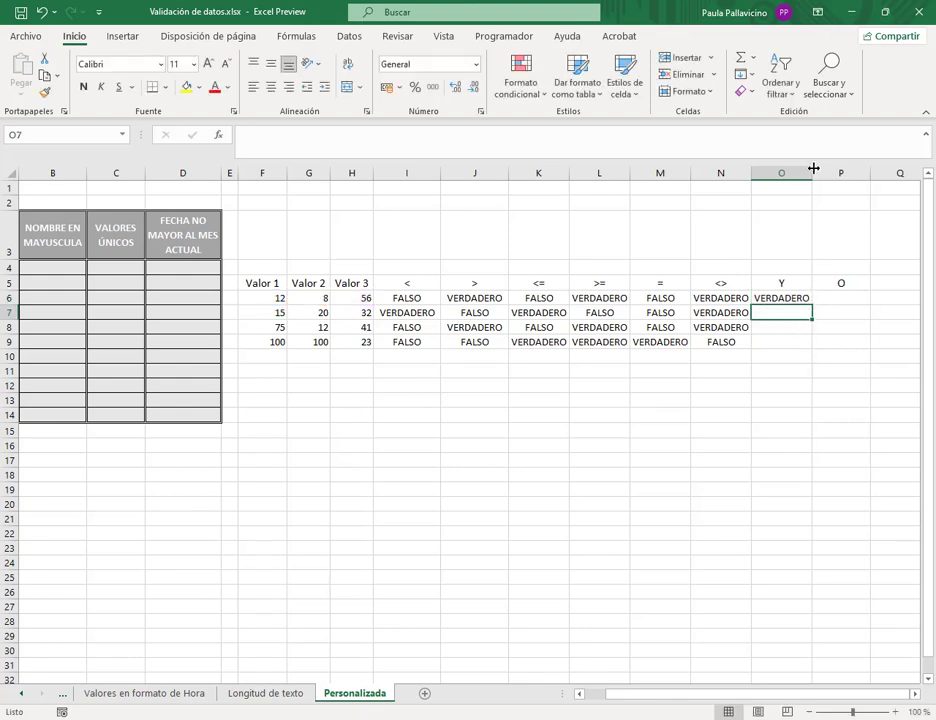
# - Widen column O slightly, review both conditions of =Y(F6>G6;G6<H6), and commit it
pyautogui.moveTo(813, 172); pyautogui.dragTo(818, 172)
pyautogui.doubleClick(800, 298)
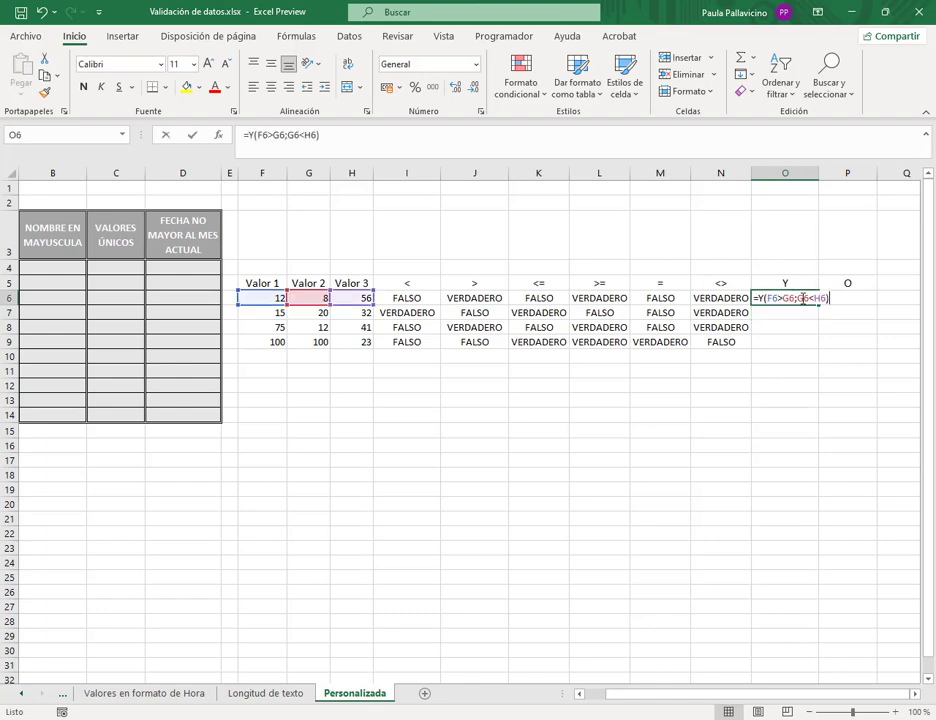
pyautogui.click(770, 298)
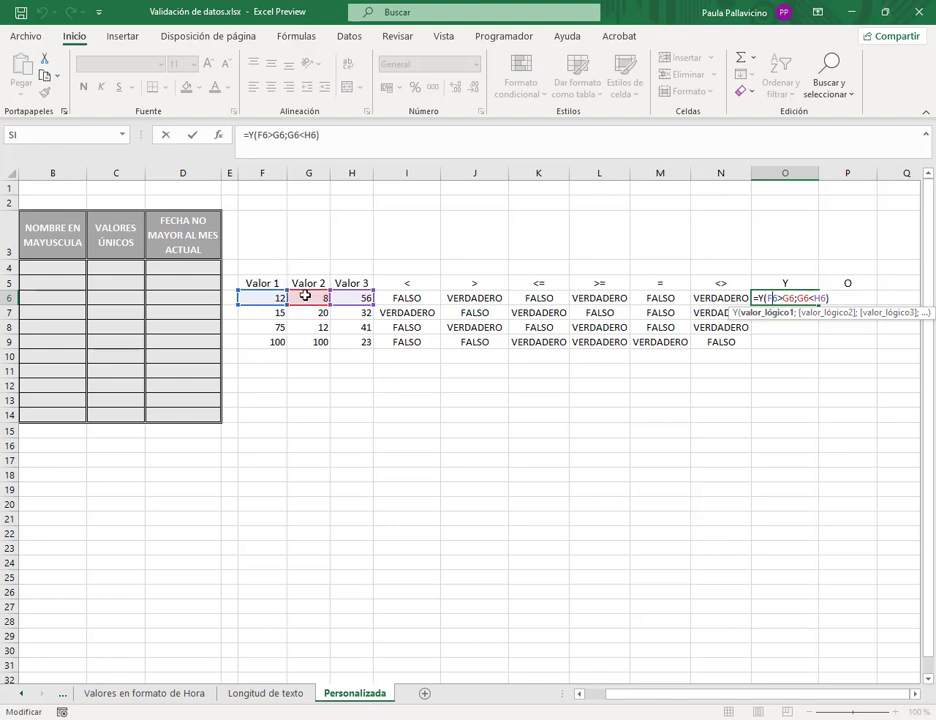
pyautogui.click(804, 298)
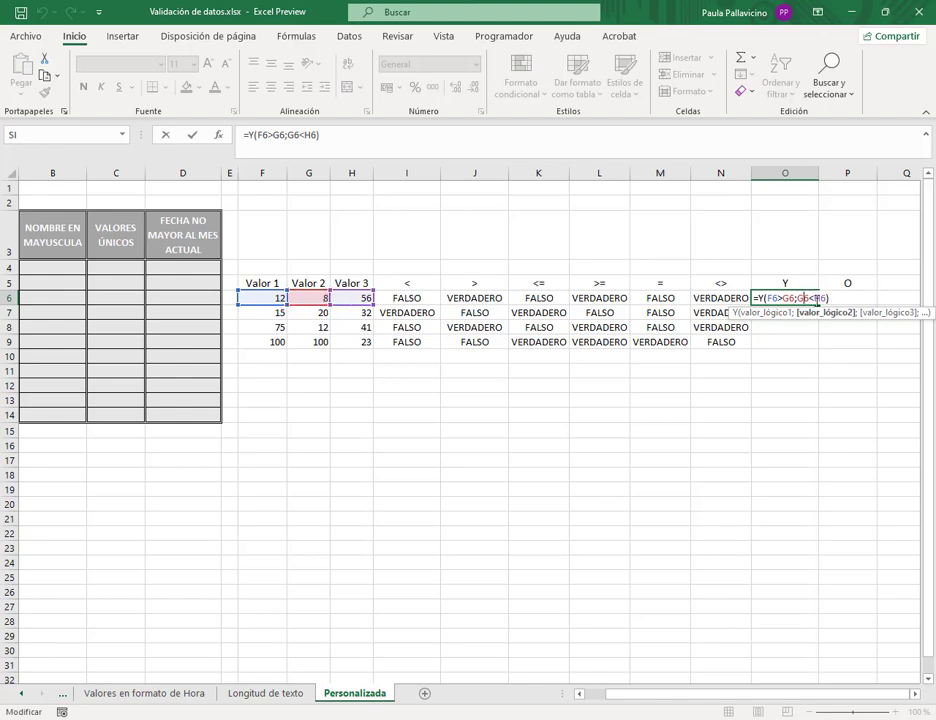
pyautogui.press('Return')
pyautogui.click(813, 298)
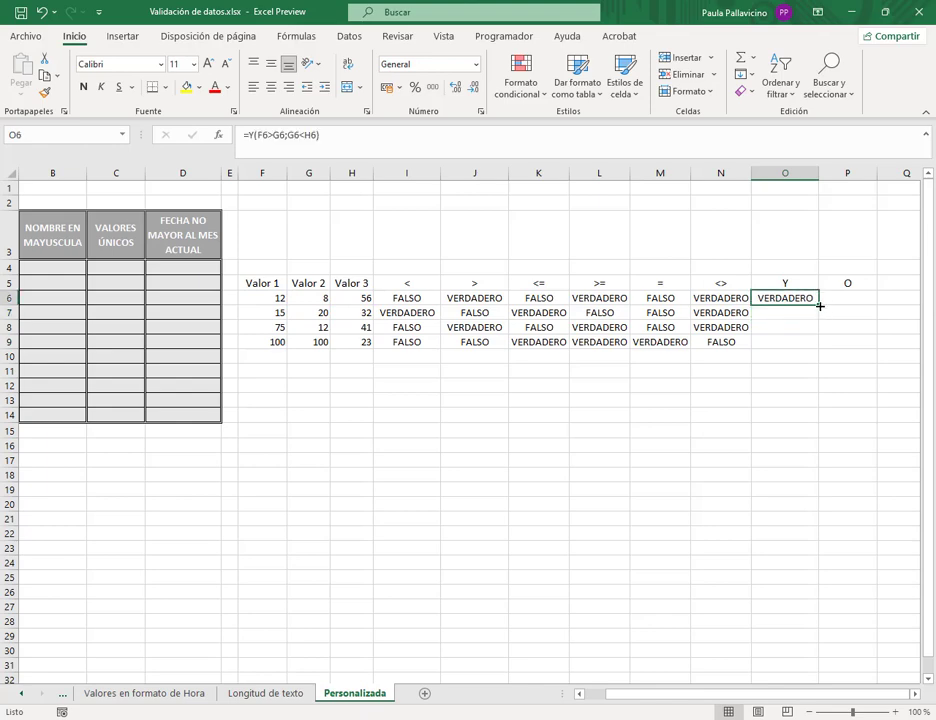
# - Fill the Y formula from O6 down to O9 and verify O7's copied formula
pyautogui.moveTo(819, 305); pyautogui.dragTo(819, 348)
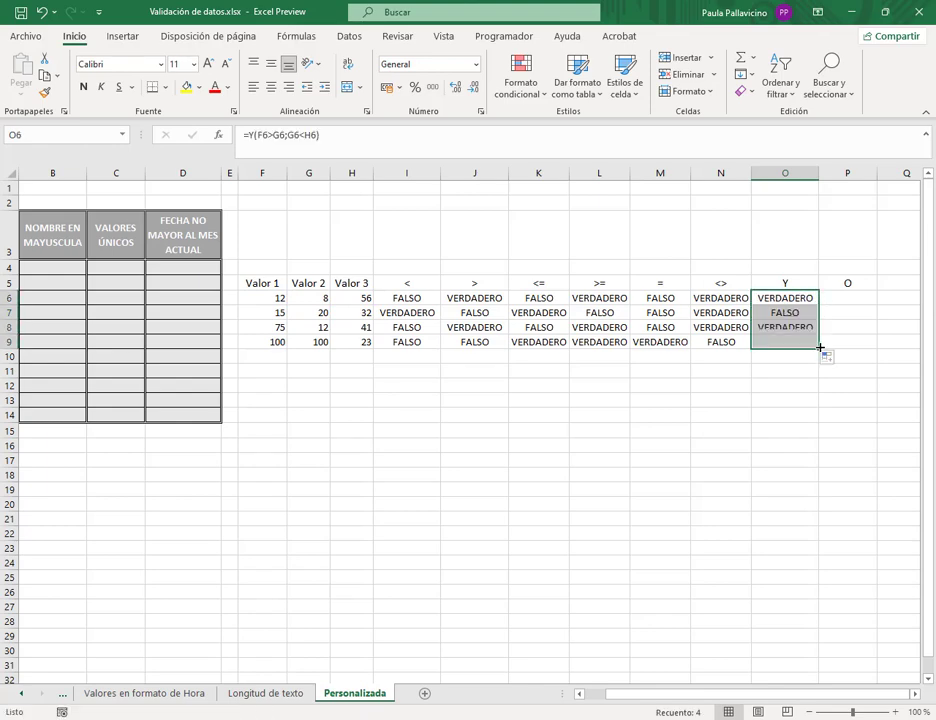
pyautogui.click(798, 311)
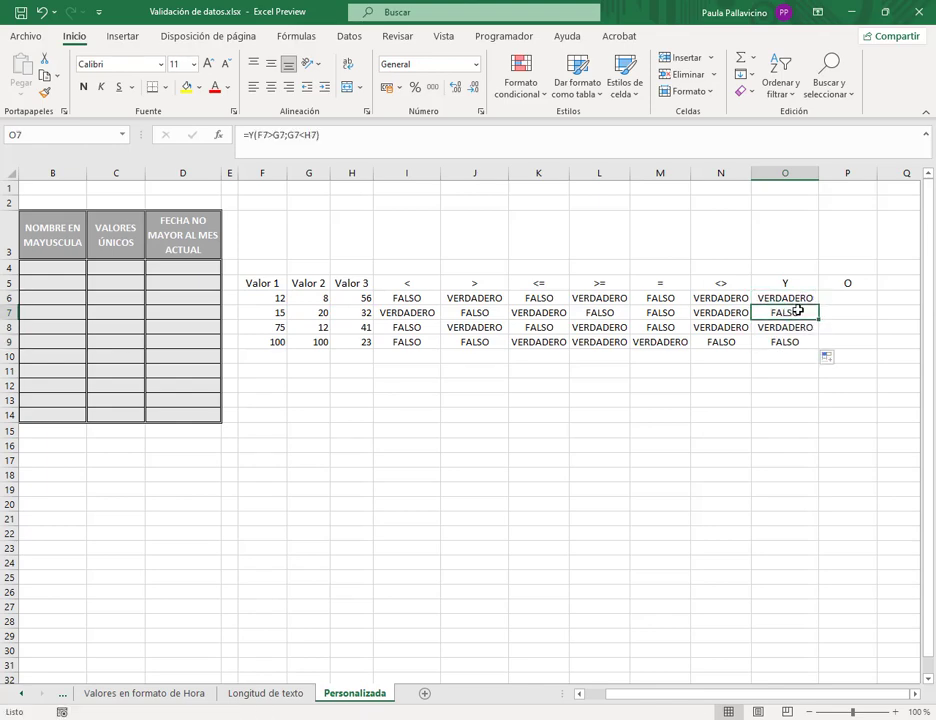
pyautogui.doubleClick(798, 311)
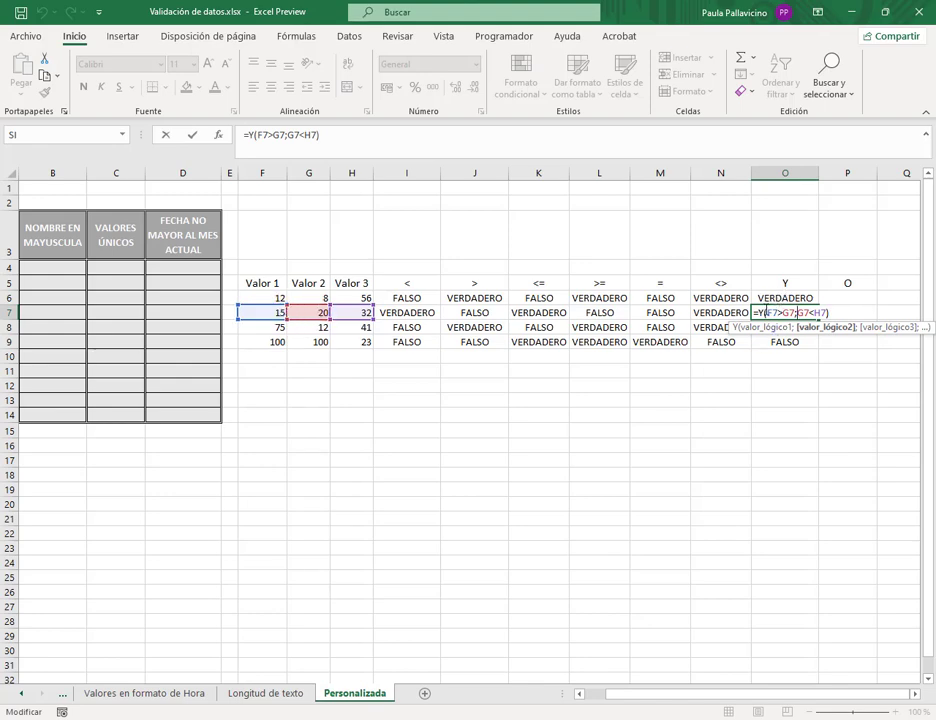
pyautogui.click(767, 313)
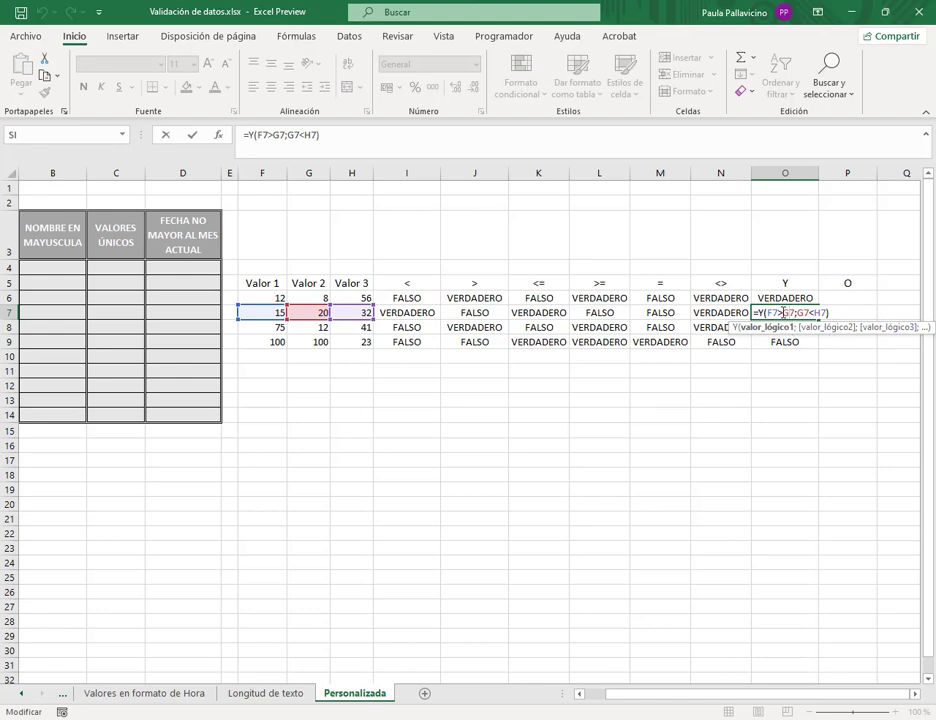
pyautogui.press('Return')
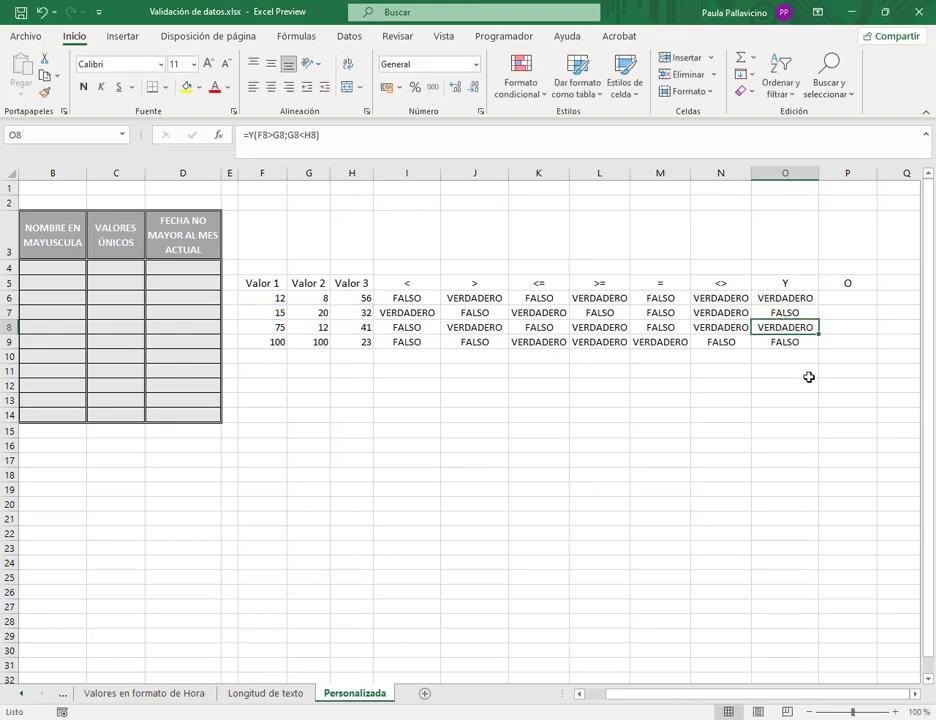
pyautogui.click(847, 298)
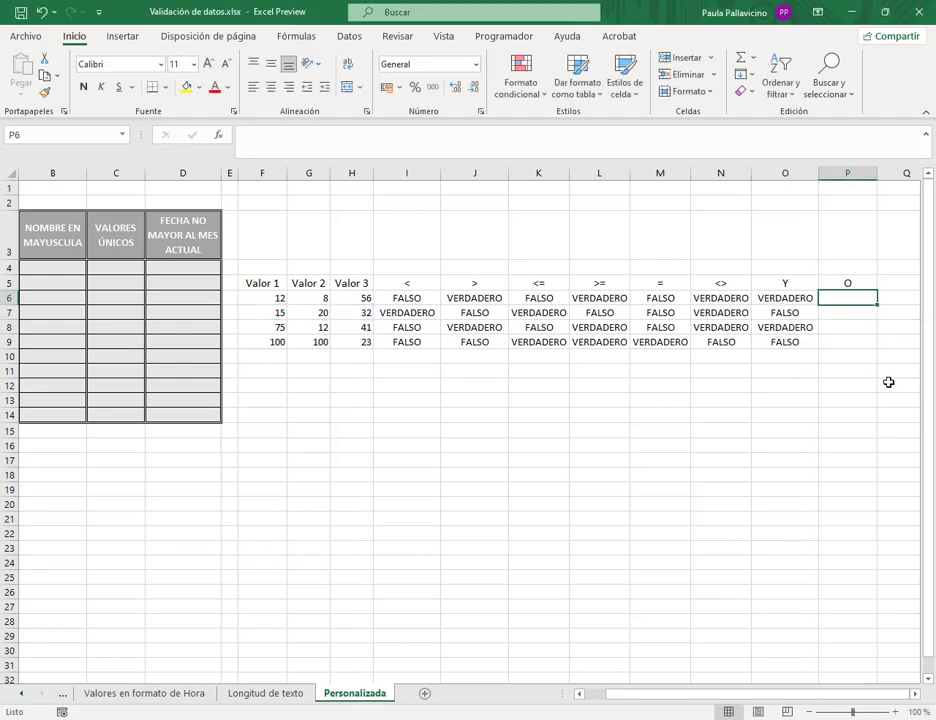
# - Enter =O(F6>G6;G6<H6) in P6, picking F6, G6 and H6 as references
pyautogui.write('=')
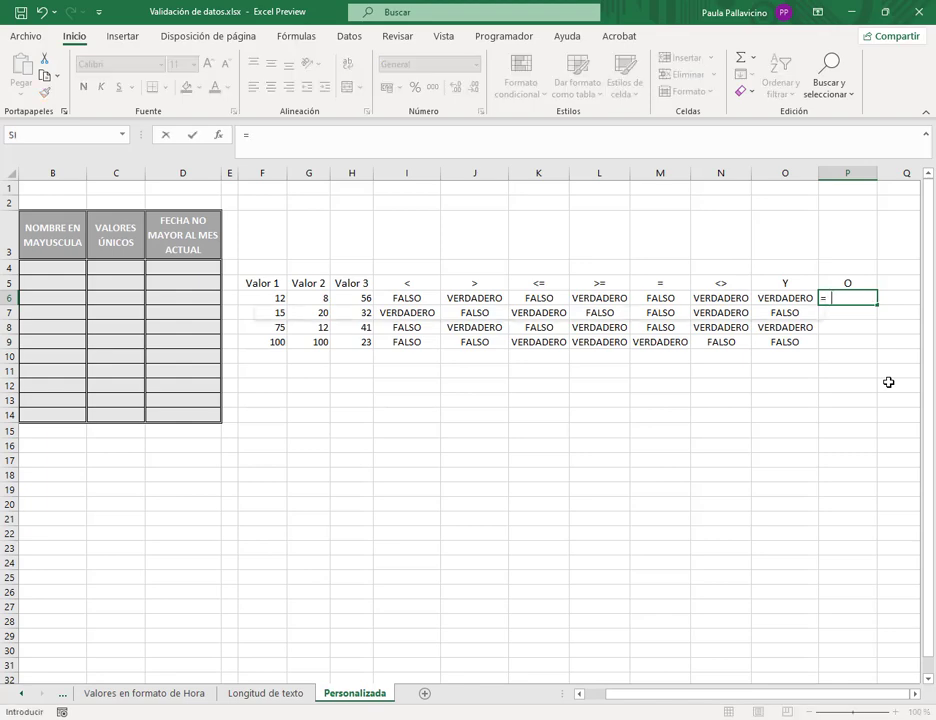
pyautogui.write('o(')
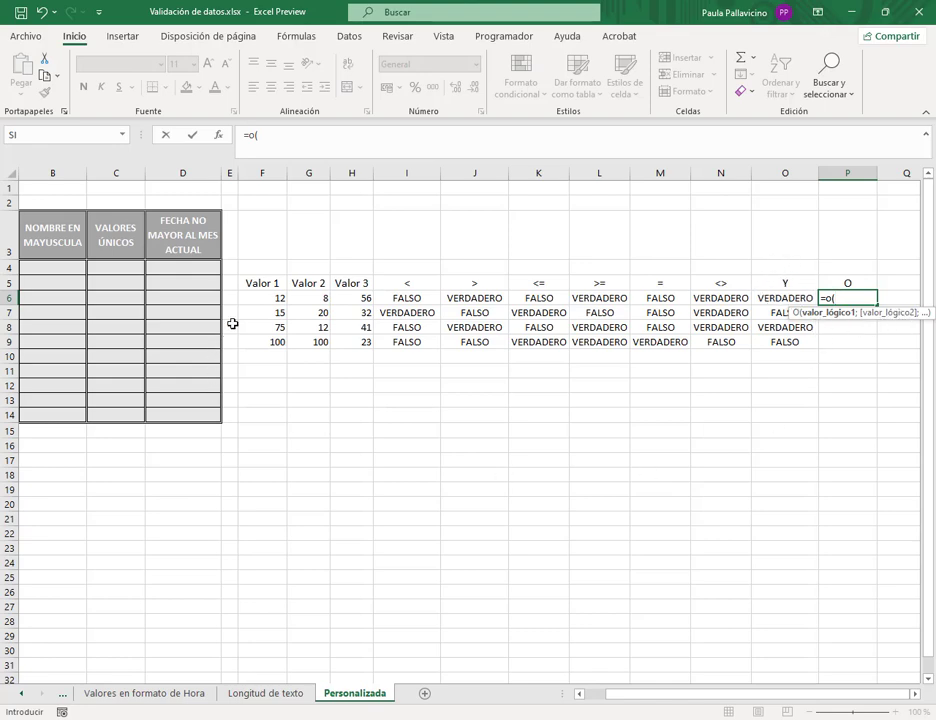
pyautogui.click(254, 295)
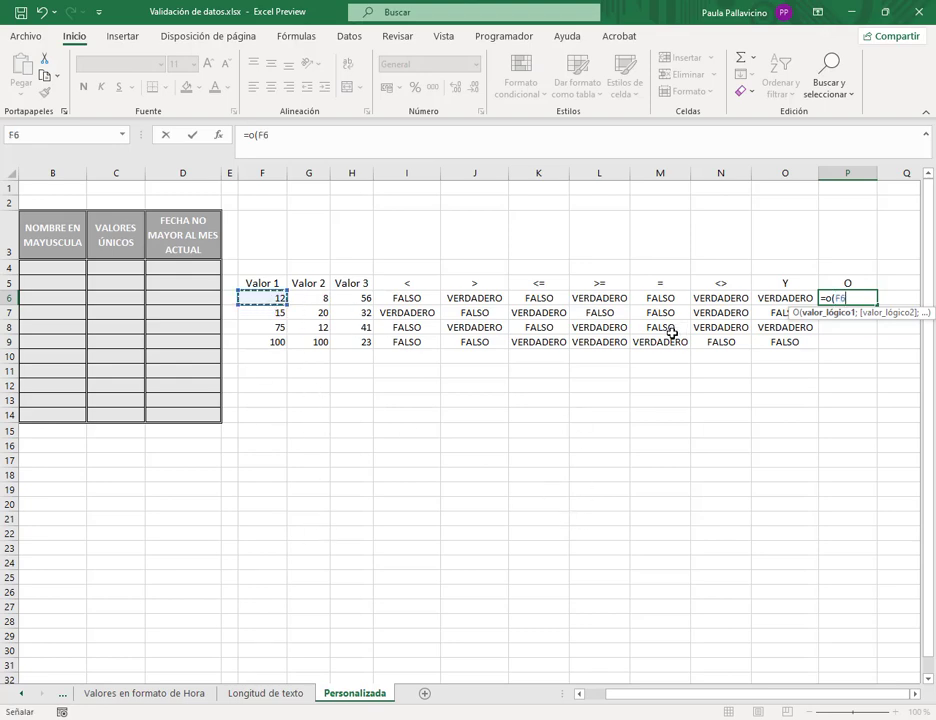
pyautogui.write('>')
pyautogui.click(325, 297)
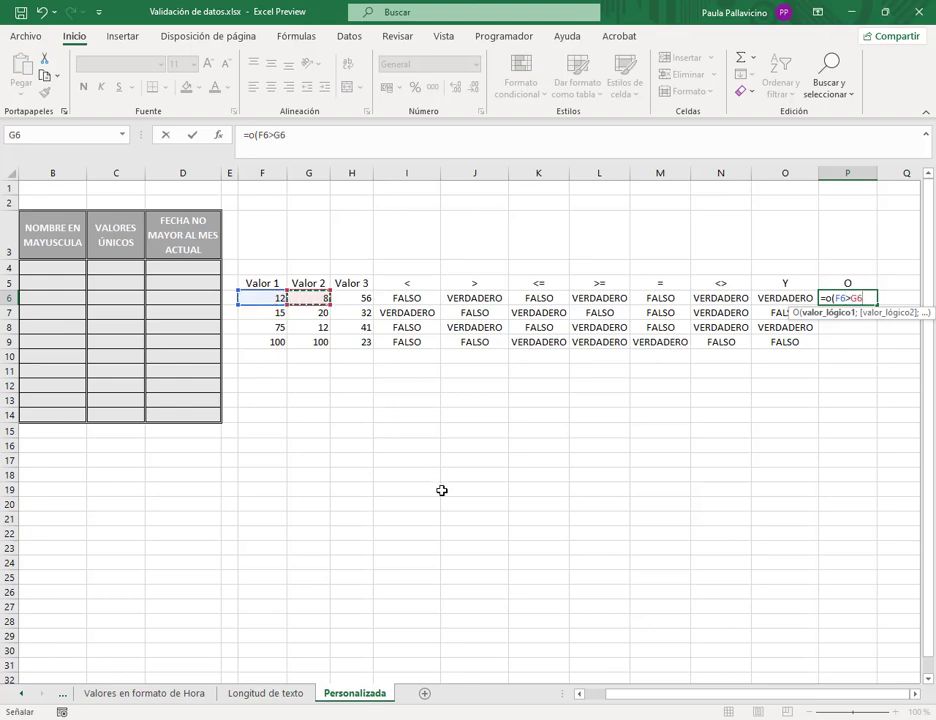
pyautogui.write(';')
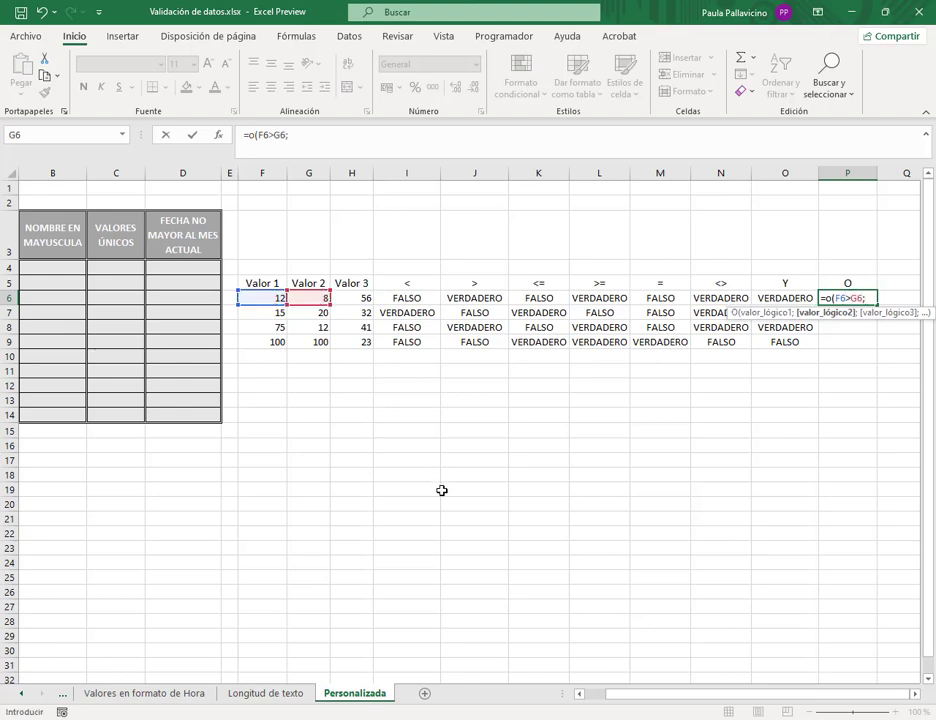
pyautogui.click(314, 298)
pyautogui.write('<')
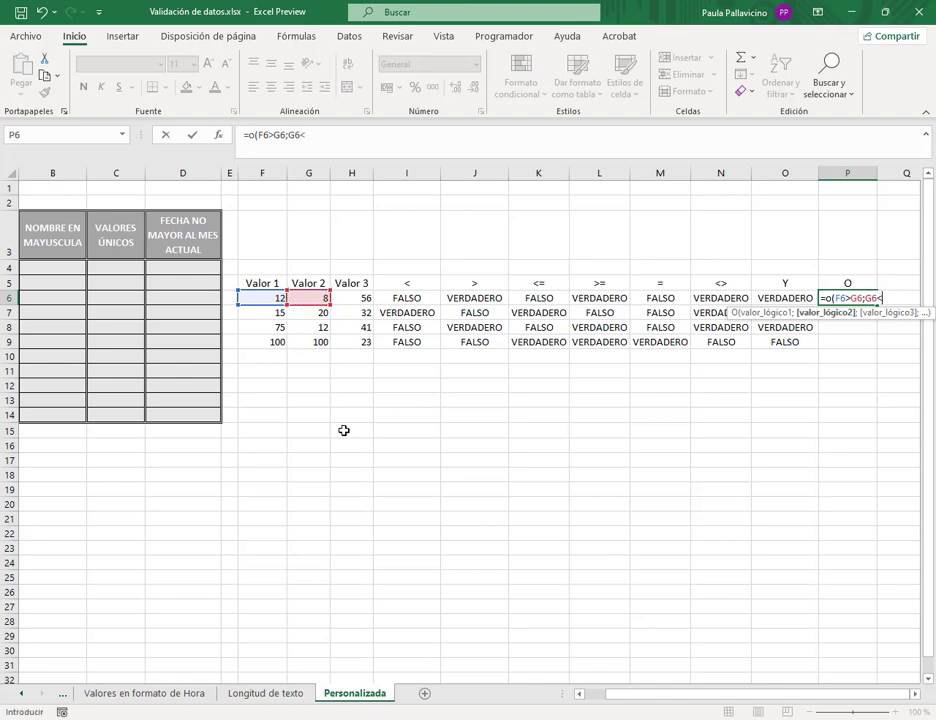
pyautogui.click(350, 298)
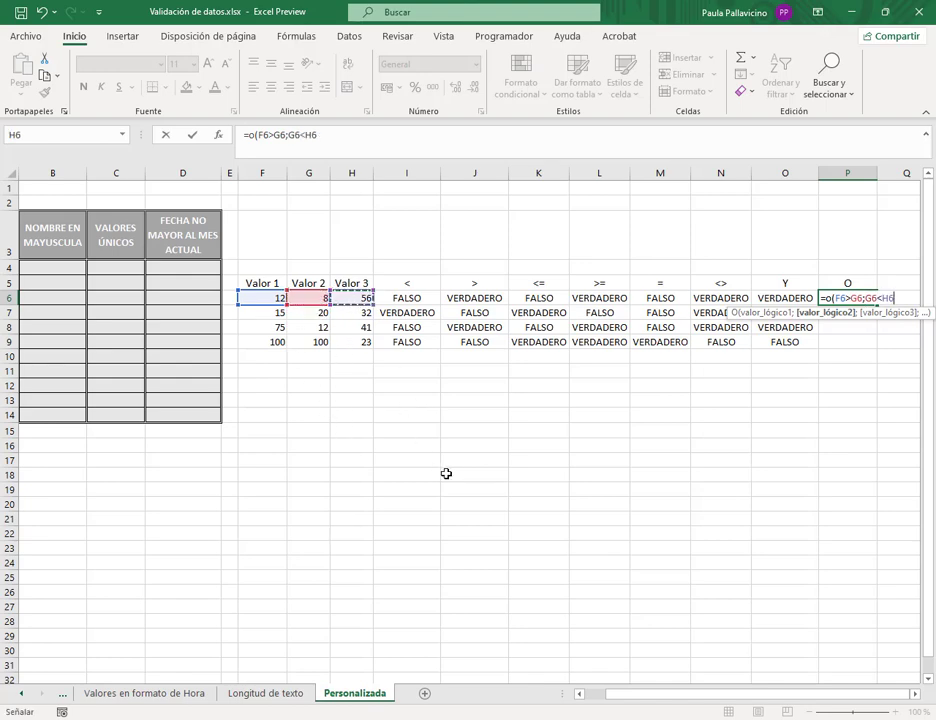
pyautogui.write(')')
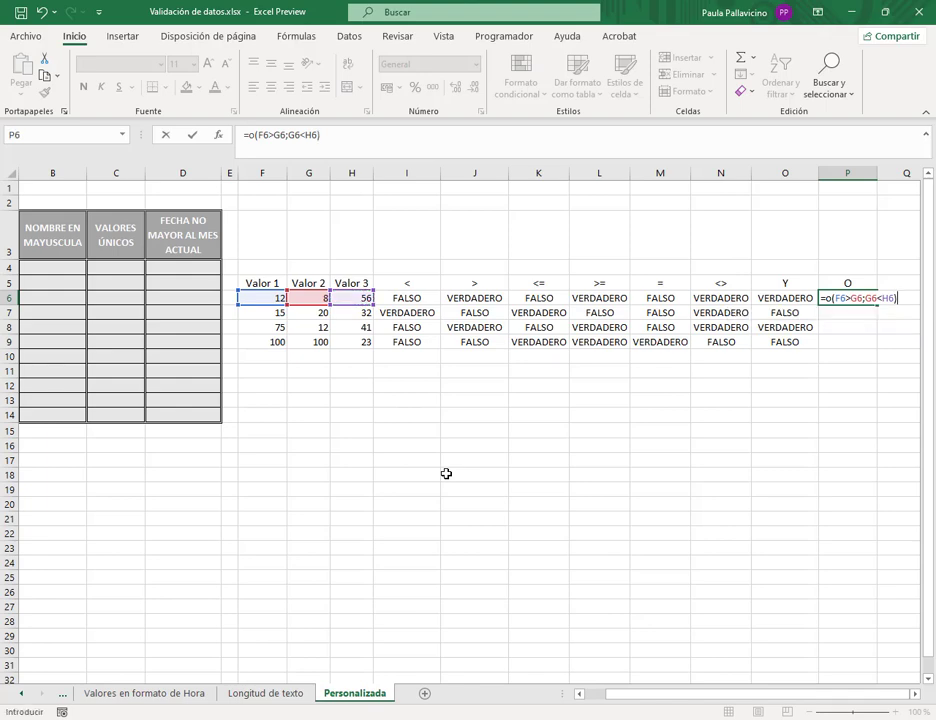
pyautogui.press('Return')
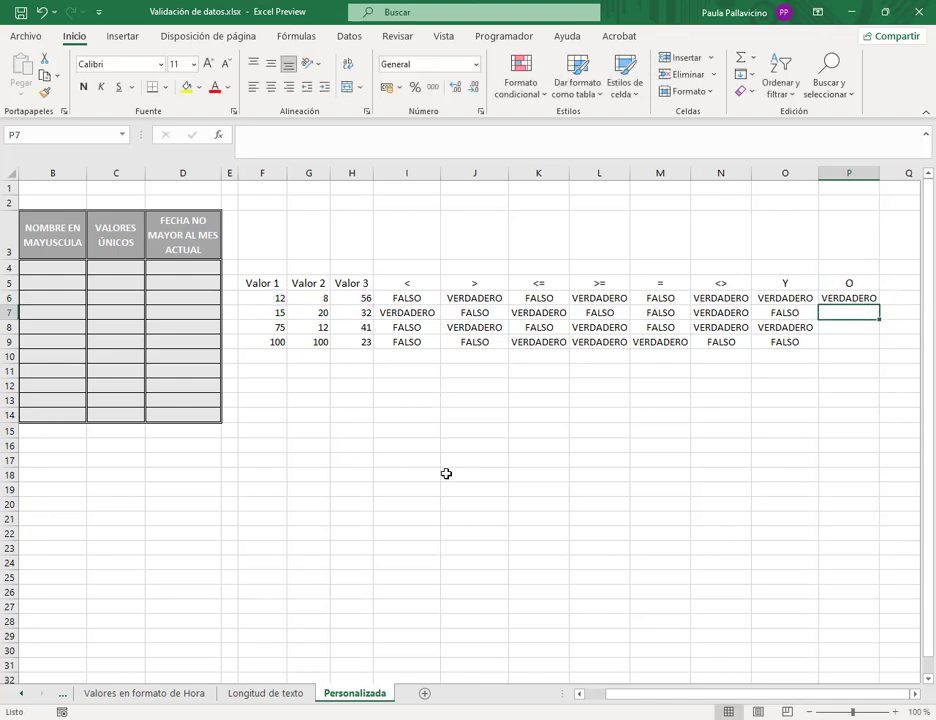
# - Widen column P and recheck P6's =O(F6>G6;G6<H6) formula without changing it
pyautogui.moveTo(880, 174); pyautogui.dragTo(884, 174)
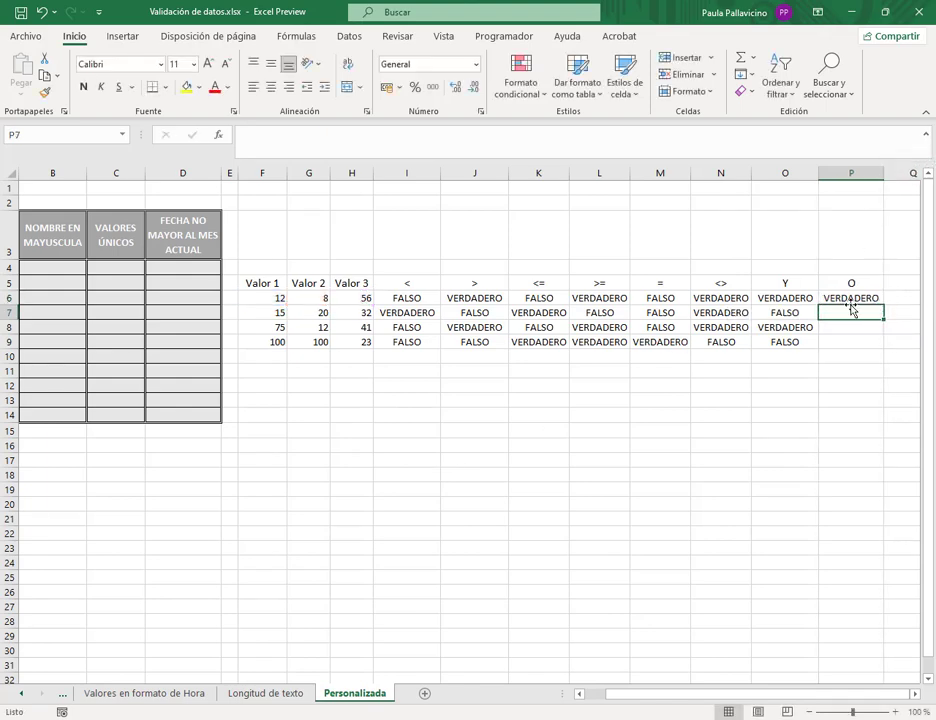
pyautogui.click(850, 298)
pyautogui.doubleClick(849, 298)
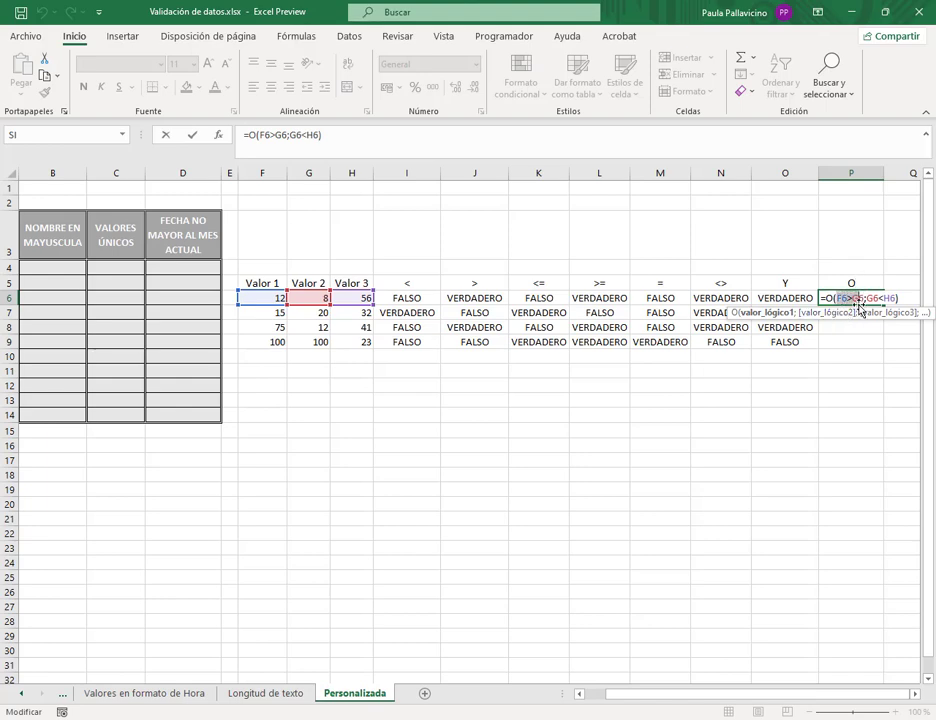
pyautogui.moveTo(859, 306); pyautogui.dragTo(855, 306)
pyautogui.click(855, 294)
pyautogui.press('Return')
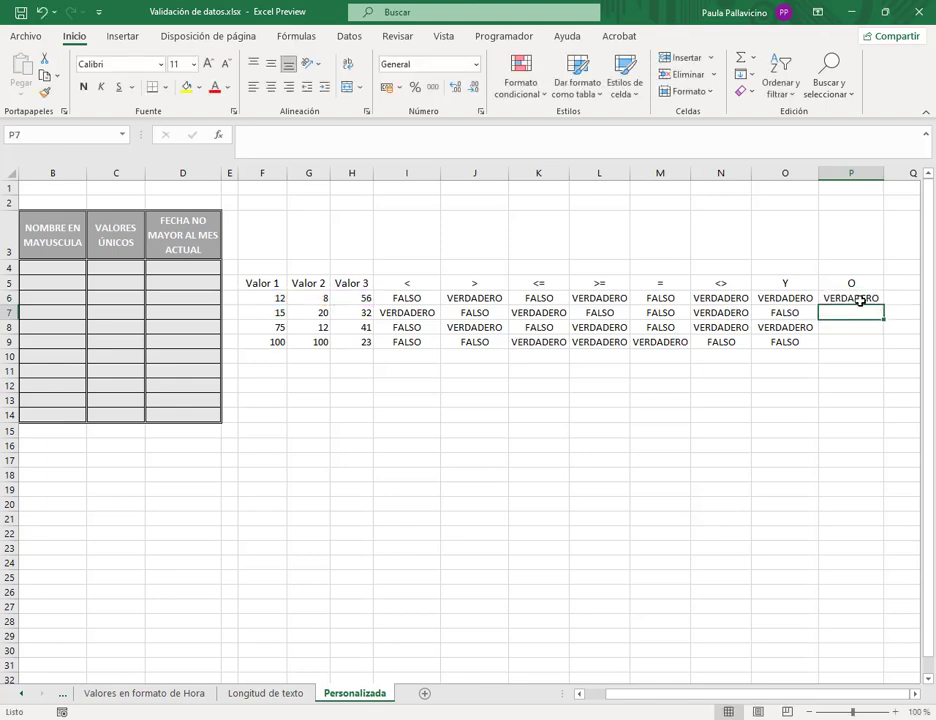
pyautogui.click(858, 298)
# - Fill the O formula from P6 down to P9 and verify P7's copied formula
pyautogui.moveTo(883, 324); pyautogui.dragTo(890, 353)
pyautogui.click(860, 319)
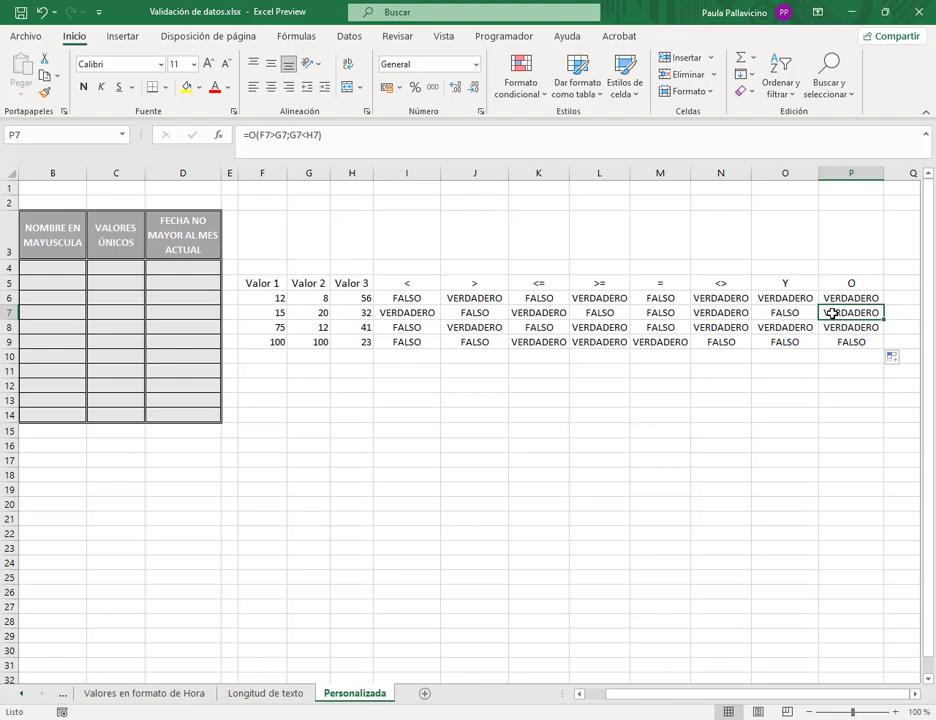
pyautogui.doubleClick(832, 313)
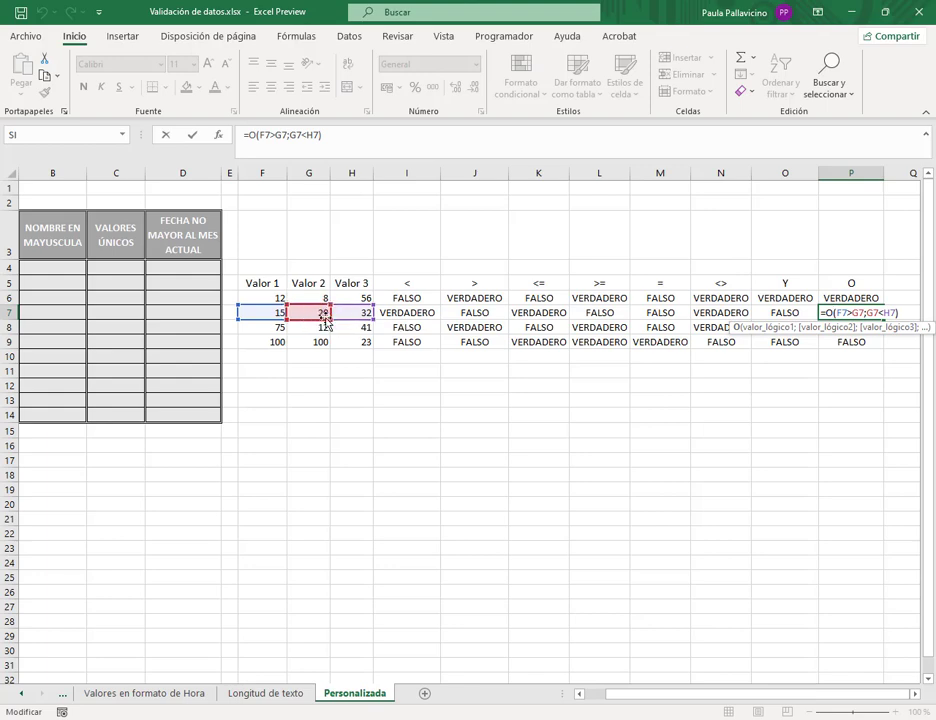
pyautogui.click(907, 313)
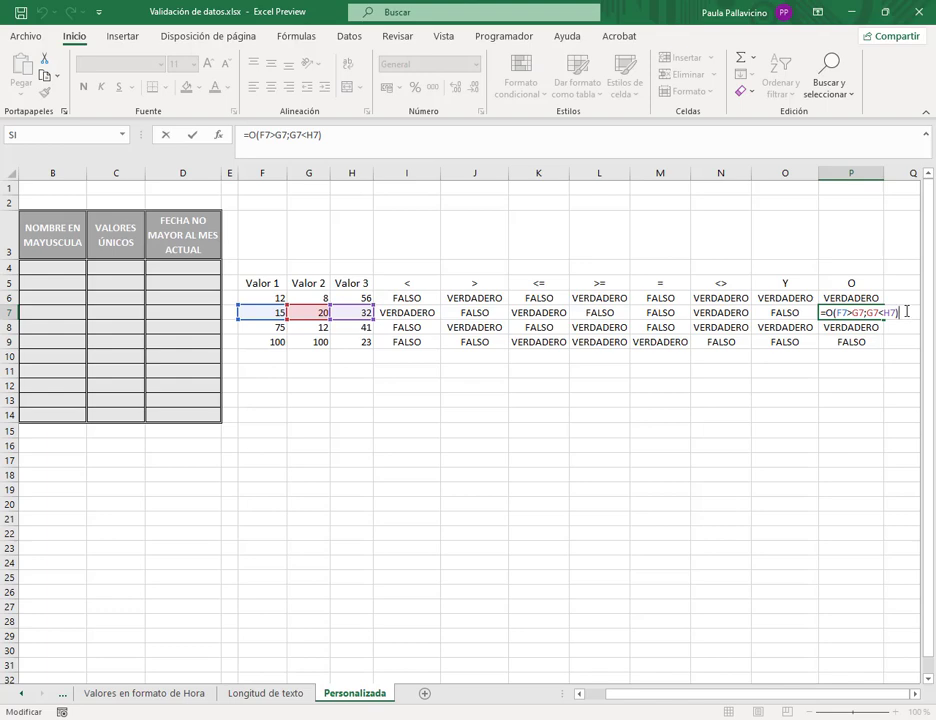
pyautogui.press('Return')
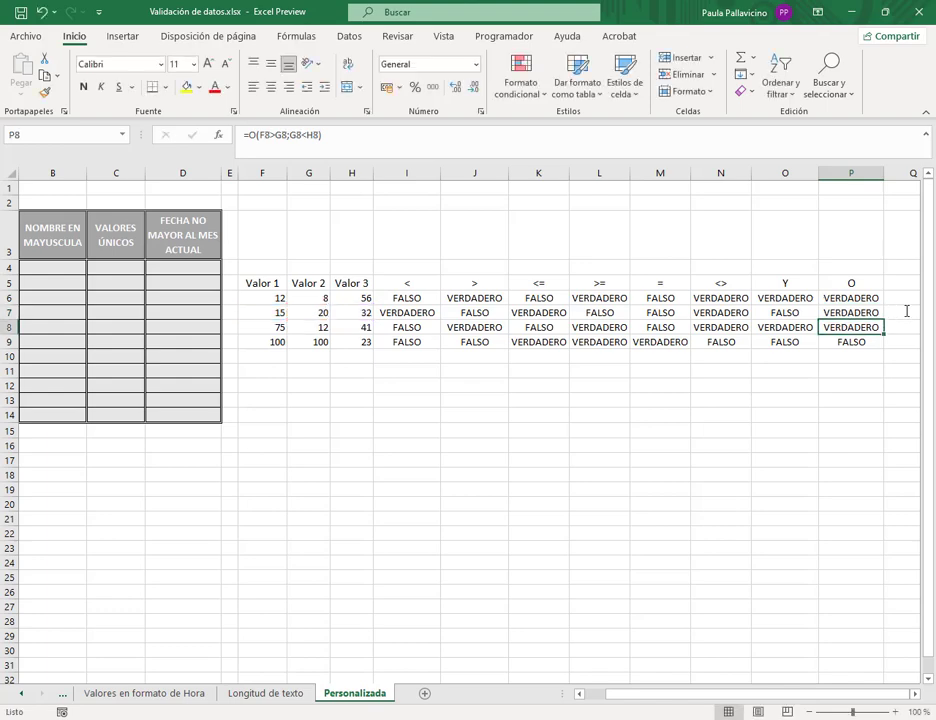
# - Review both conditions of P9's formula, which returns FALSO, leaving it unchanged
pyautogui.press('Down')
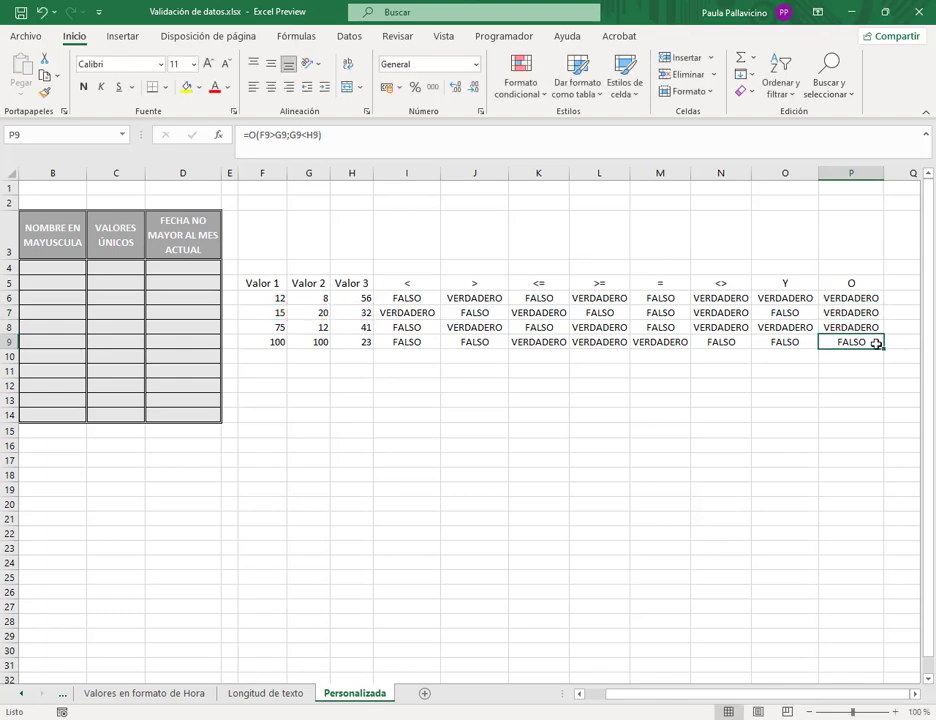
pyautogui.doubleClick(874, 341)
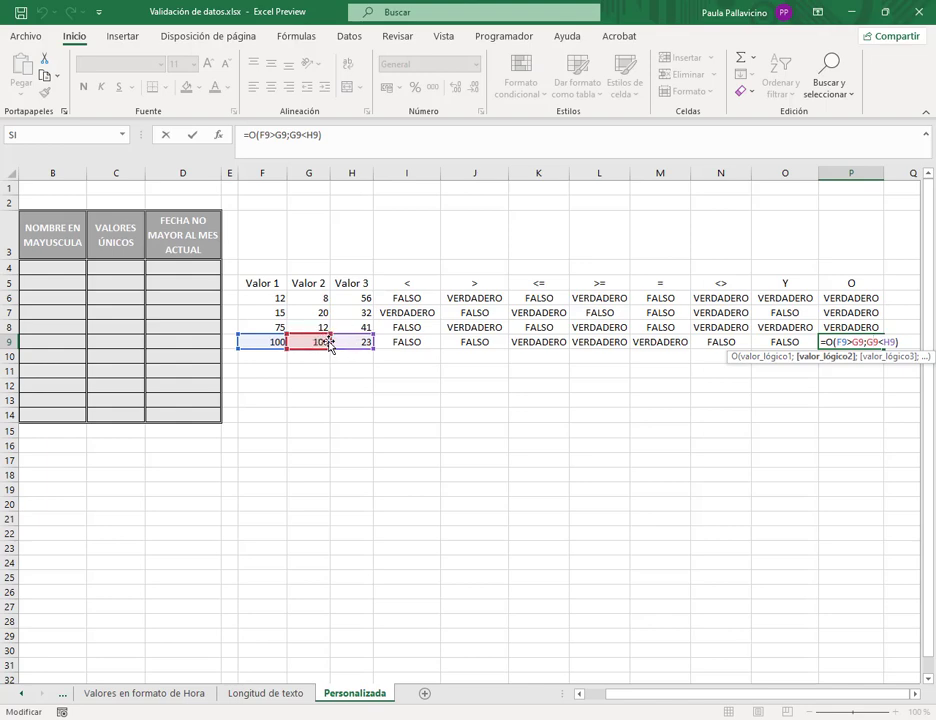
pyautogui.click(838, 342)
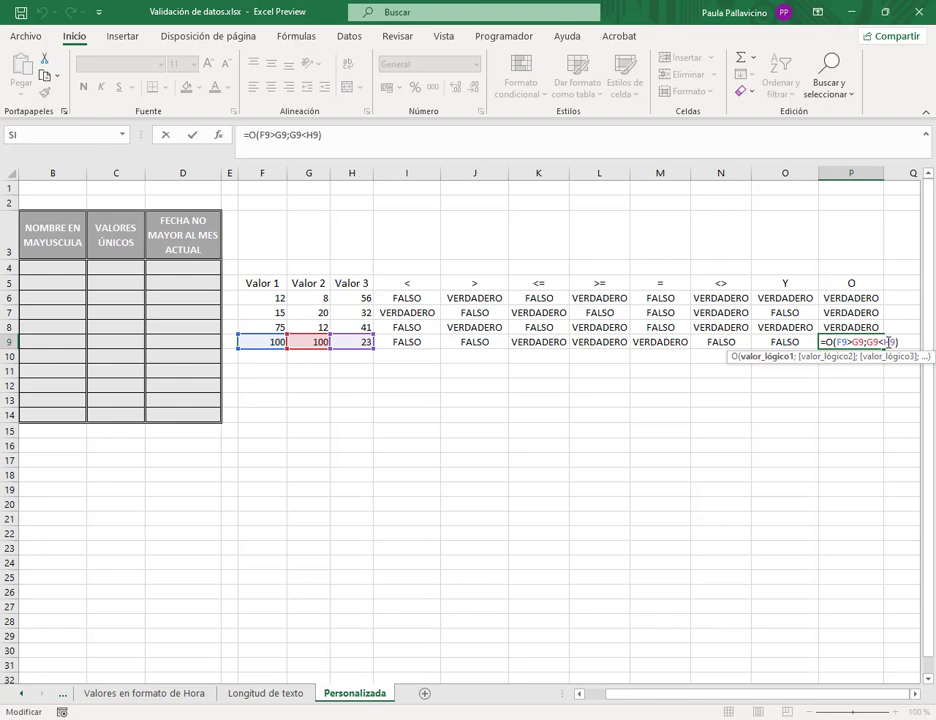
pyautogui.click(857, 342)
pyautogui.click(856, 341)
pyautogui.press('Return')
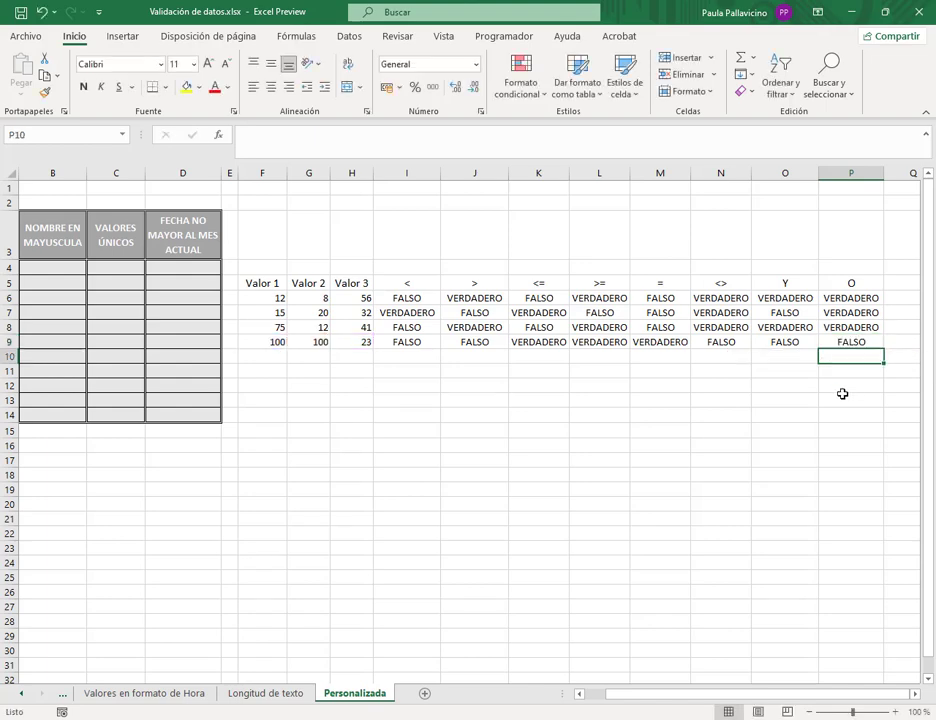
pyautogui.click(266, 372)
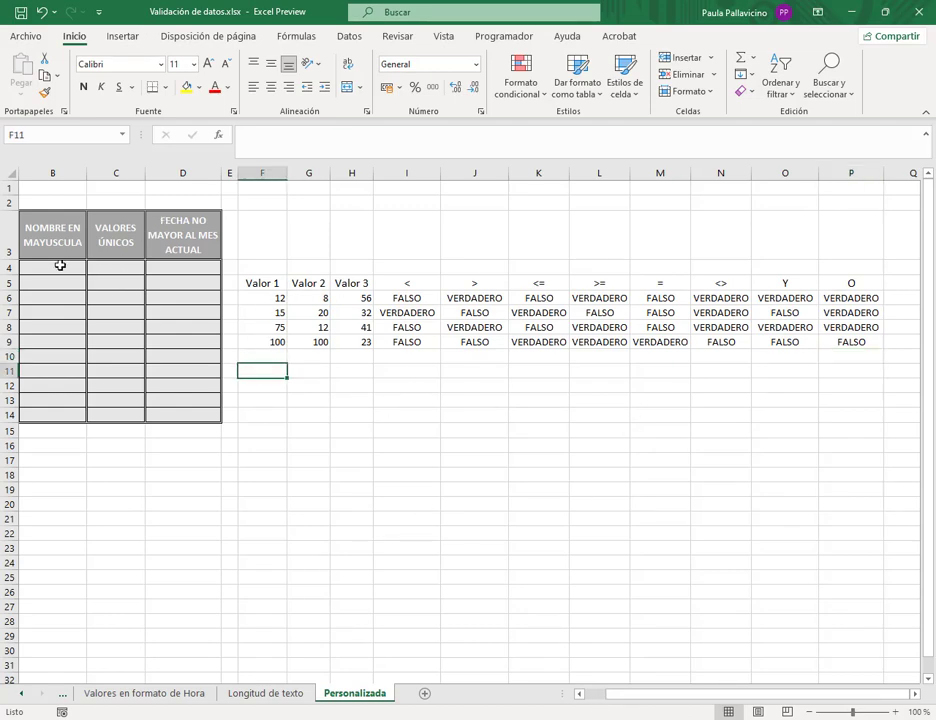
# - Type a sample first name in lowercase in F11 and in capitals in G11
pyautogui.click(578, 694)
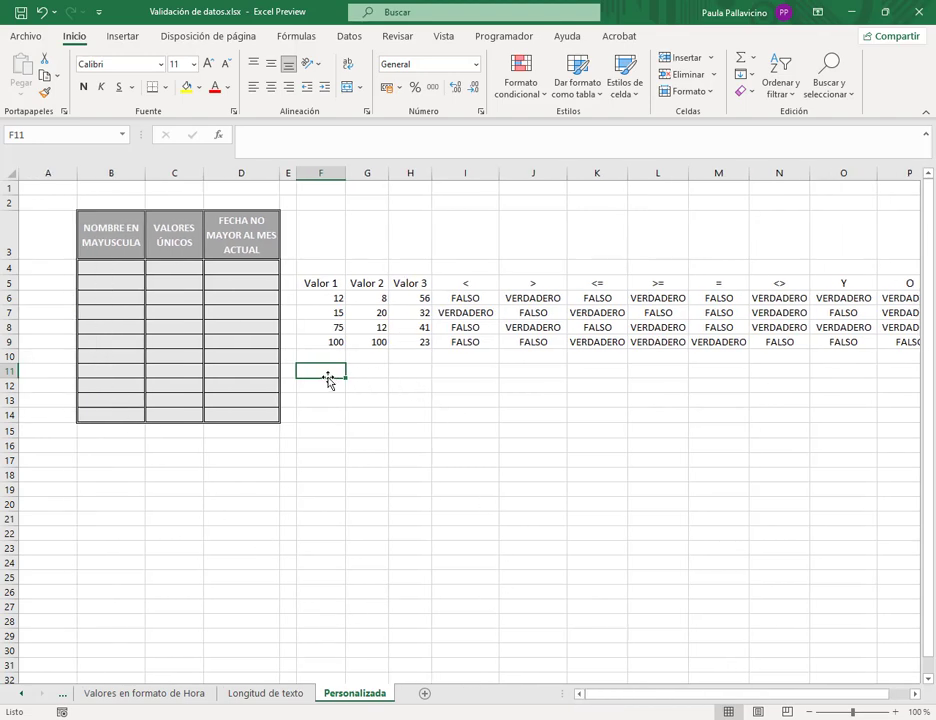
pyautogui.write('paula')
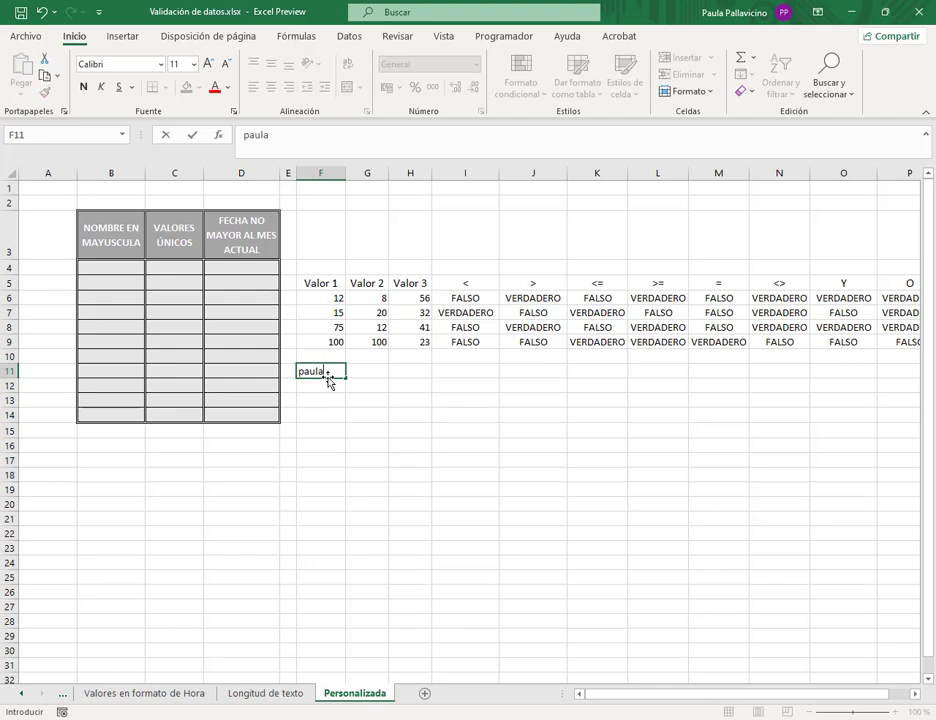
pyautogui.press('Tab')
pyautogui.write('PAULA')
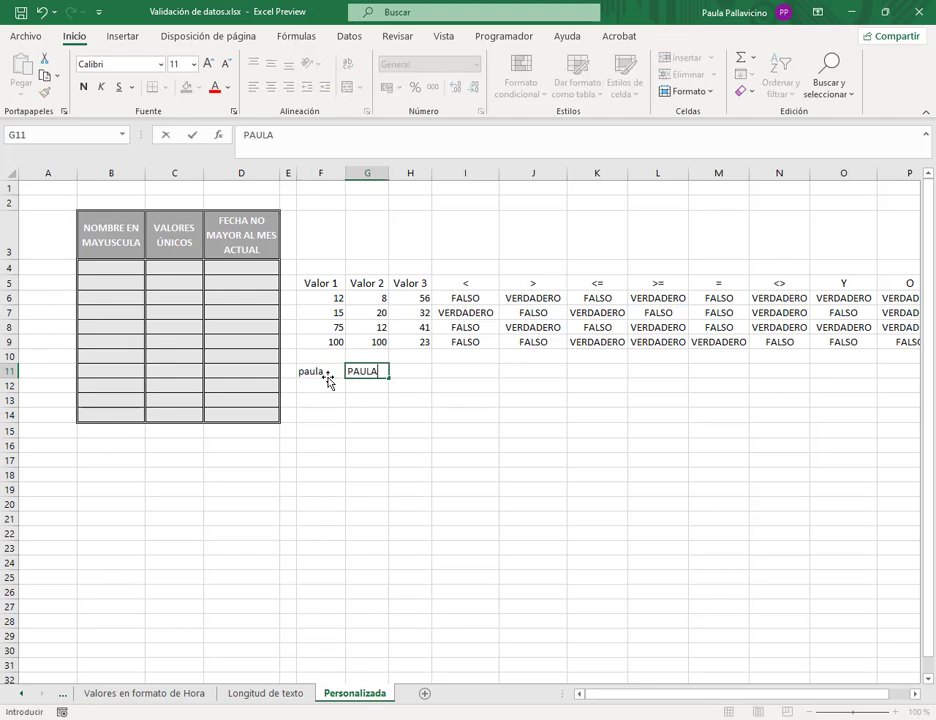
pyautogui.press('Tab')
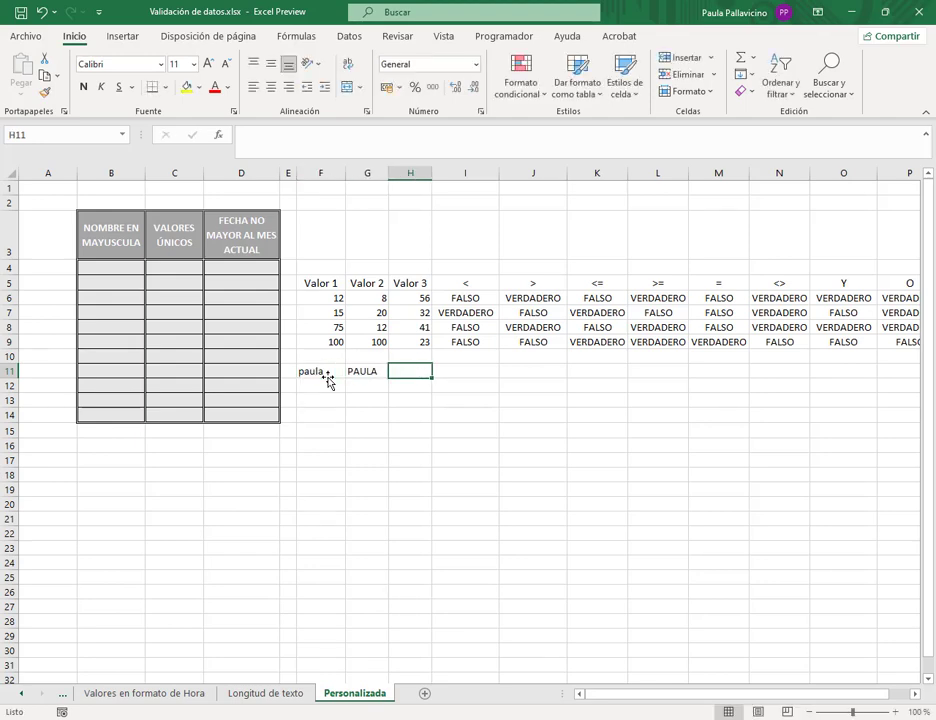
# - Move the capitalised name from G11 down to F12 and start a formula in G11
pyautogui.click(342, 372)
pyautogui.click(364, 376)
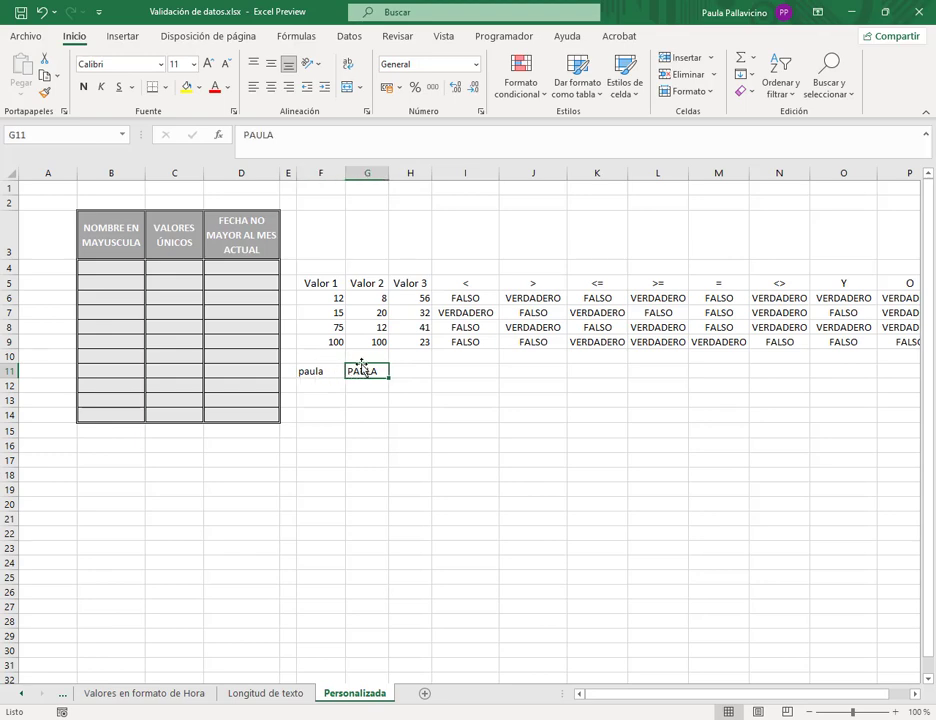
pyautogui.moveTo(364, 371); pyautogui.dragTo(330, 383)
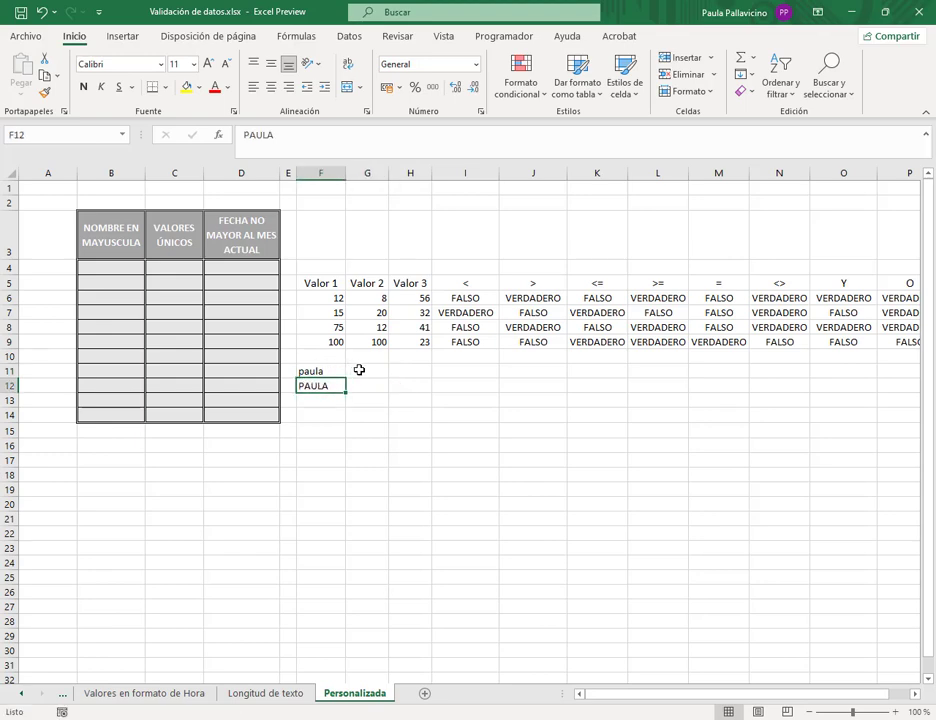
pyautogui.click(359, 370)
pyautogui.write('=')
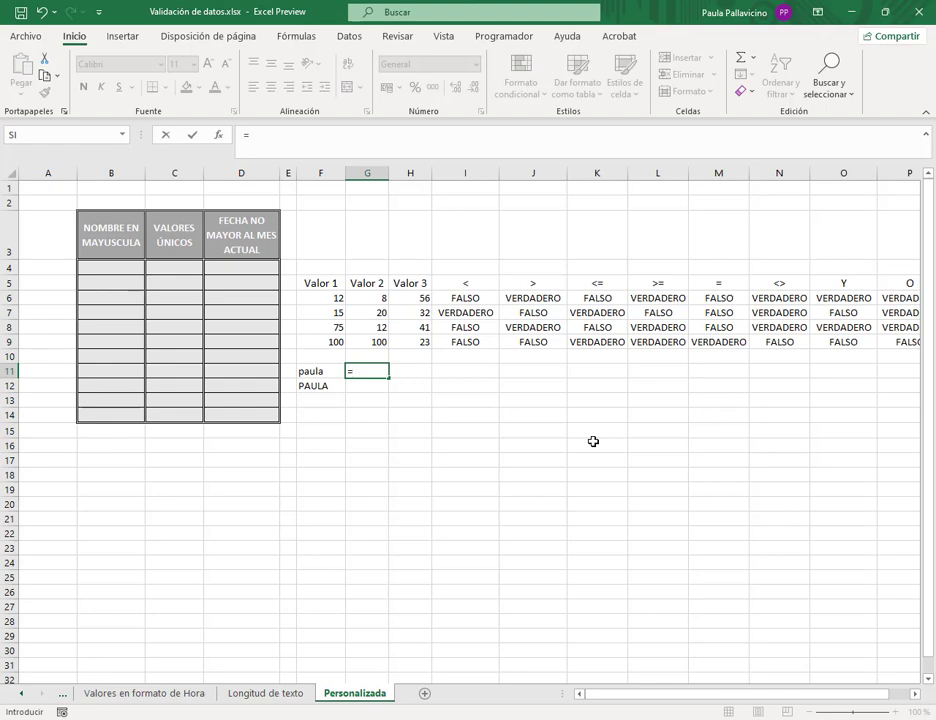
pyautogui.write('MAYU')
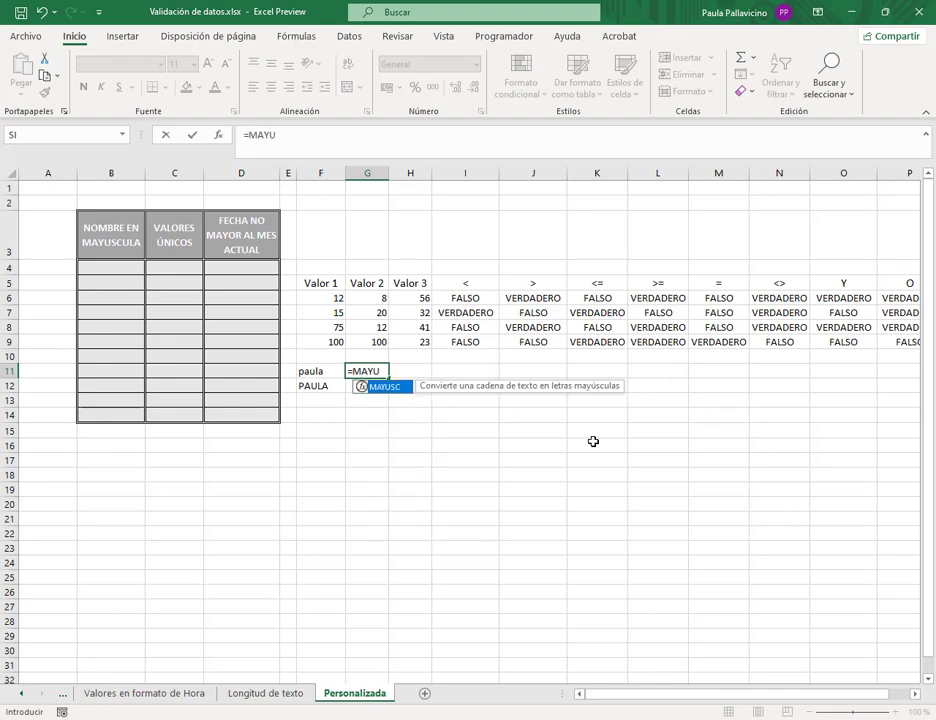
pyautogui.press('Tab')
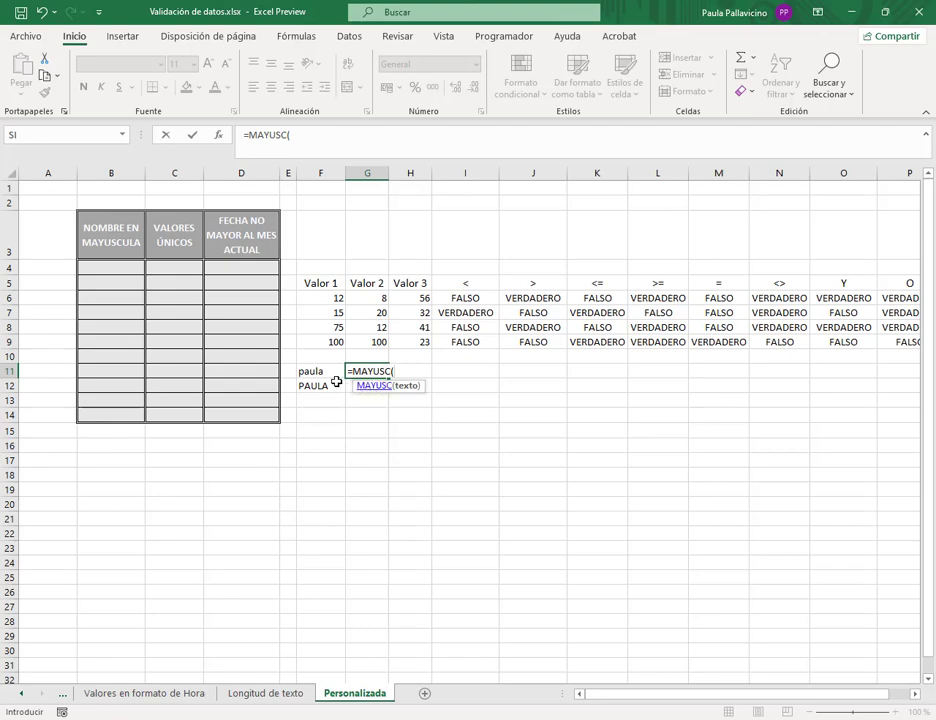
pyautogui.click(307, 372)
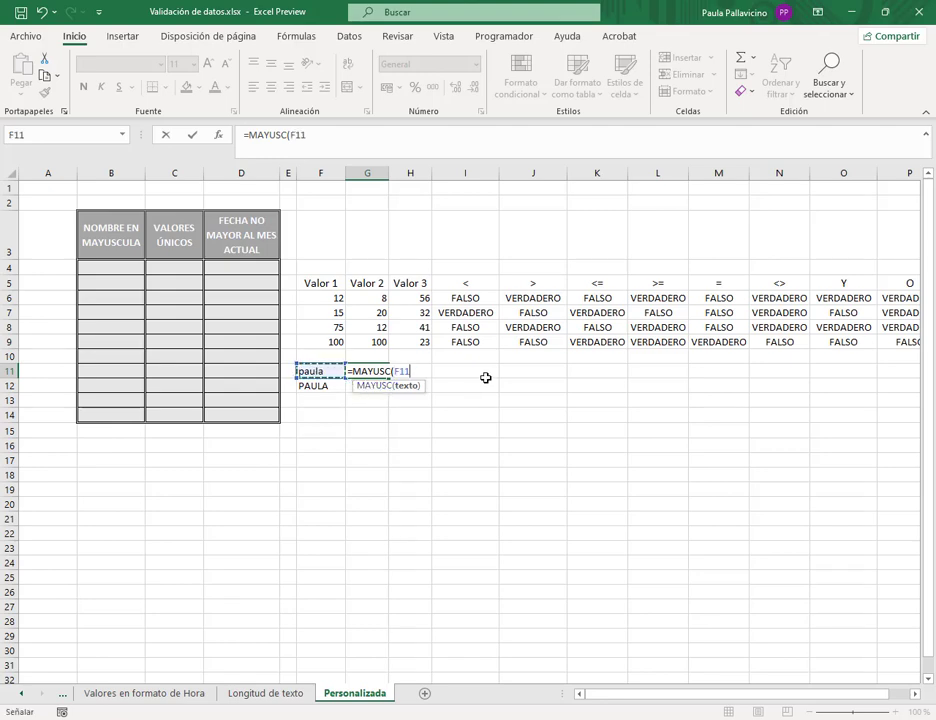
pyautogui.write(')')
pyautogui.press('Return')
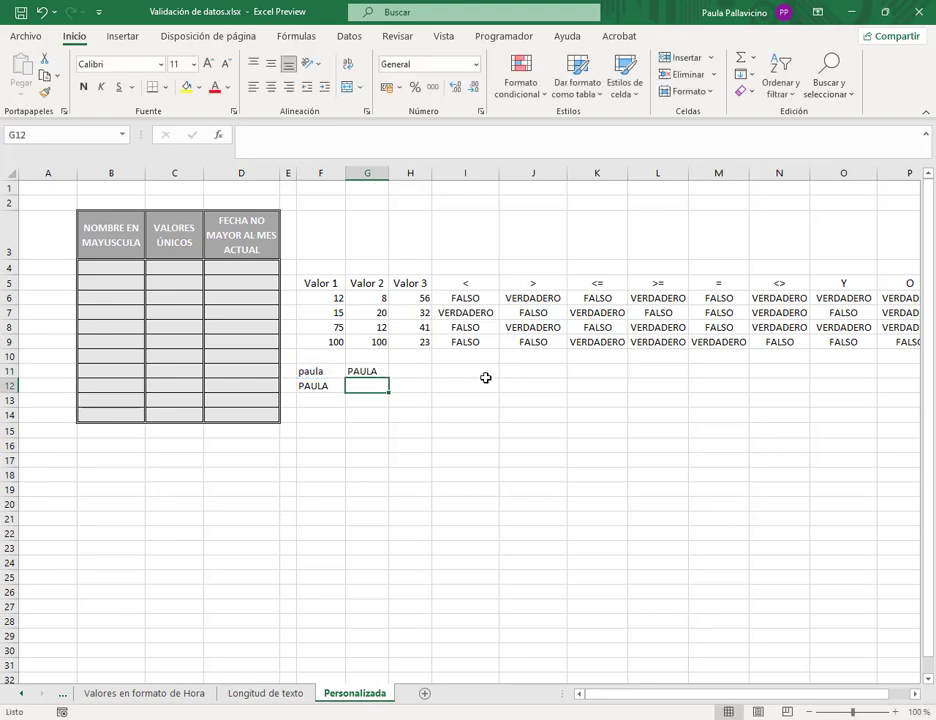
pyautogui.press('Up')
pyautogui.press('Delete')
pyautogui.press('Down')
pyautogui.write('=MIN')
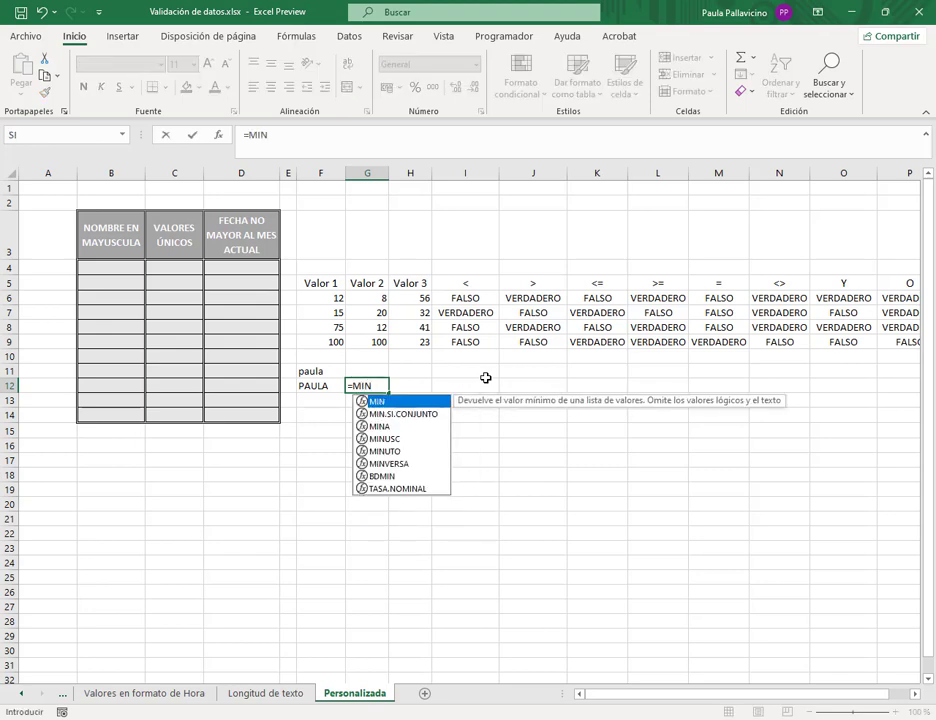
pyautogui.doubleClick(382, 440)
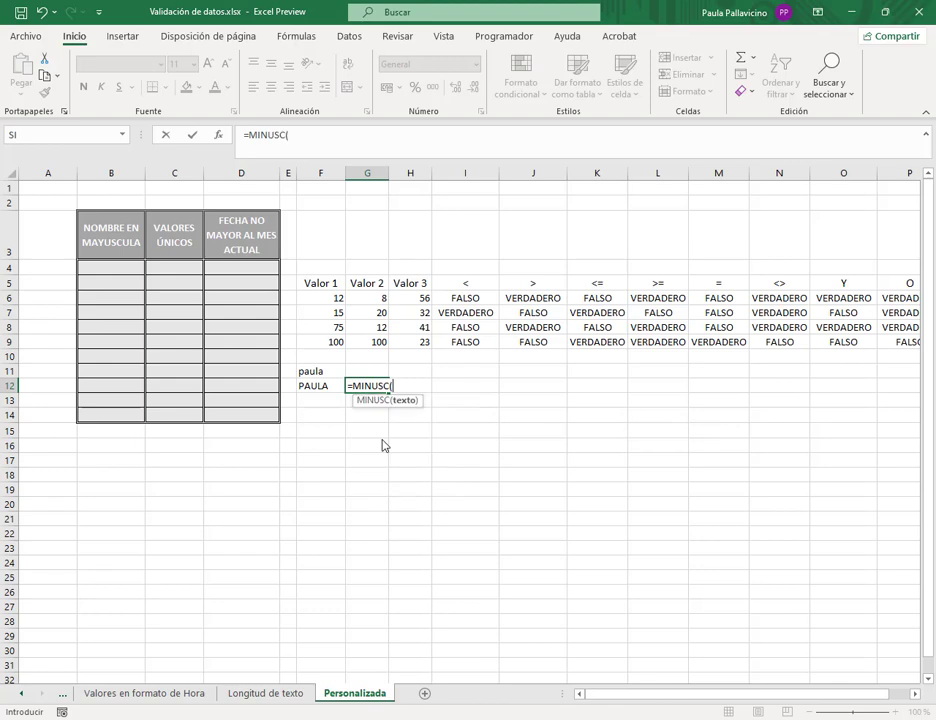
pyautogui.click(324, 388)
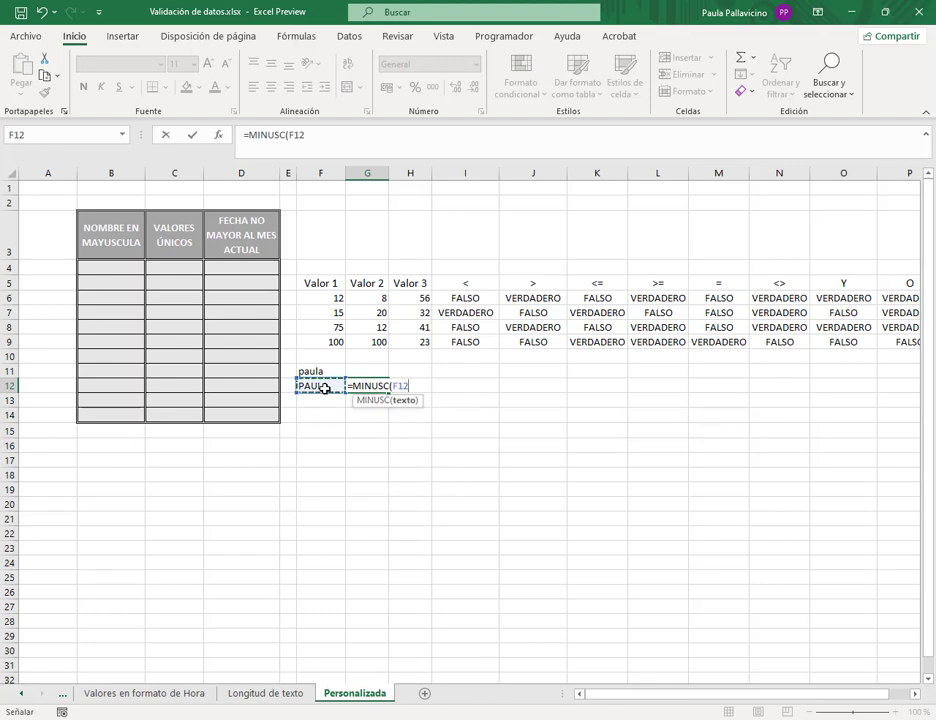
pyautogui.write(')')
pyautogui.press('Return')
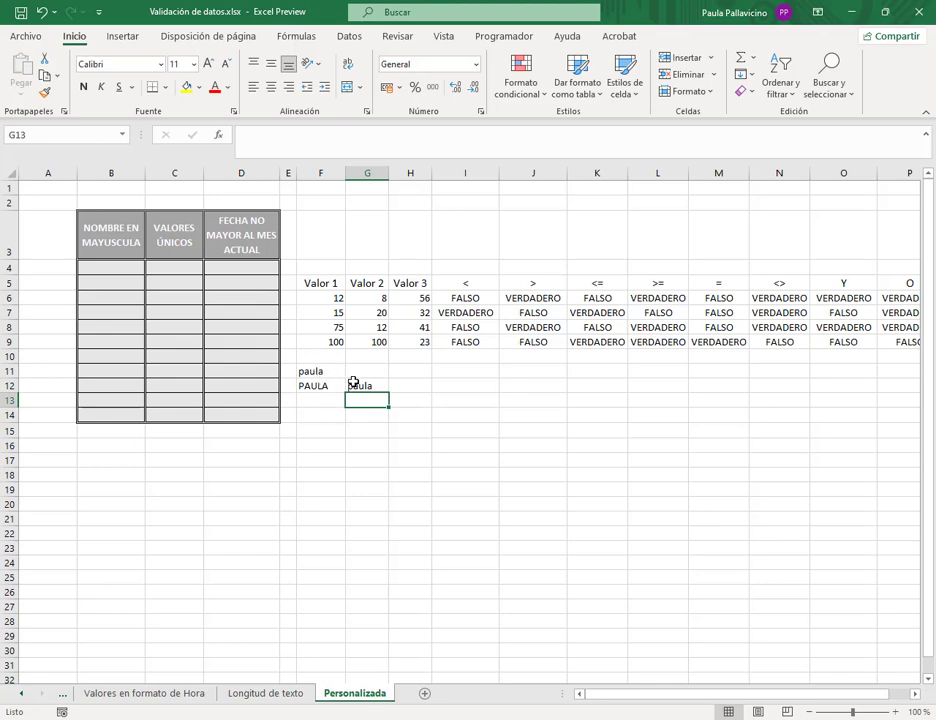
pyautogui.click(357, 385)
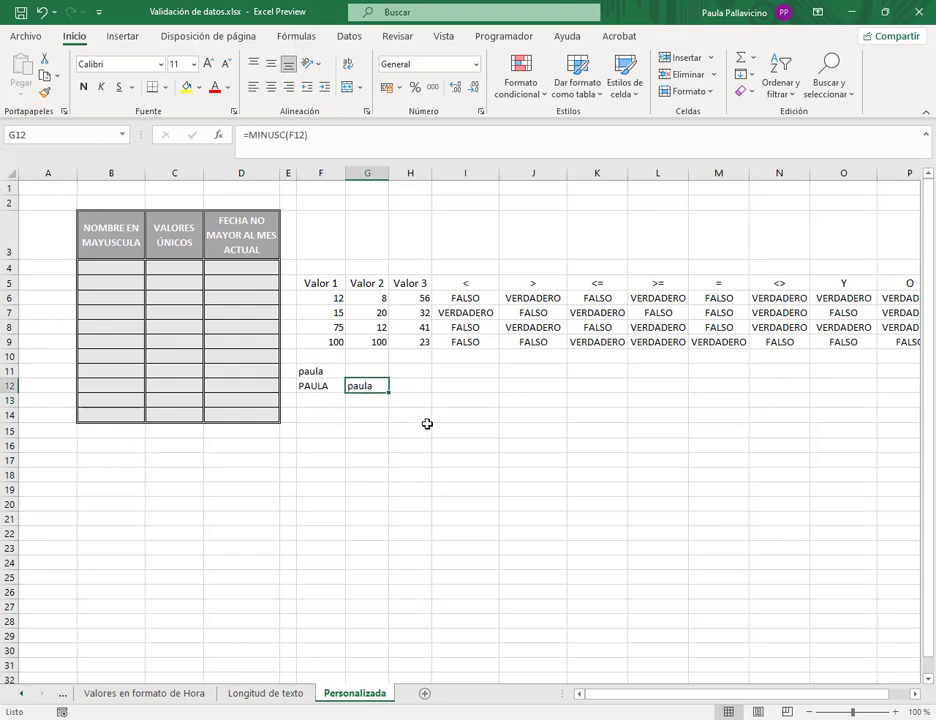
pyautogui.press('Delete')
pyautogui.press('Up')
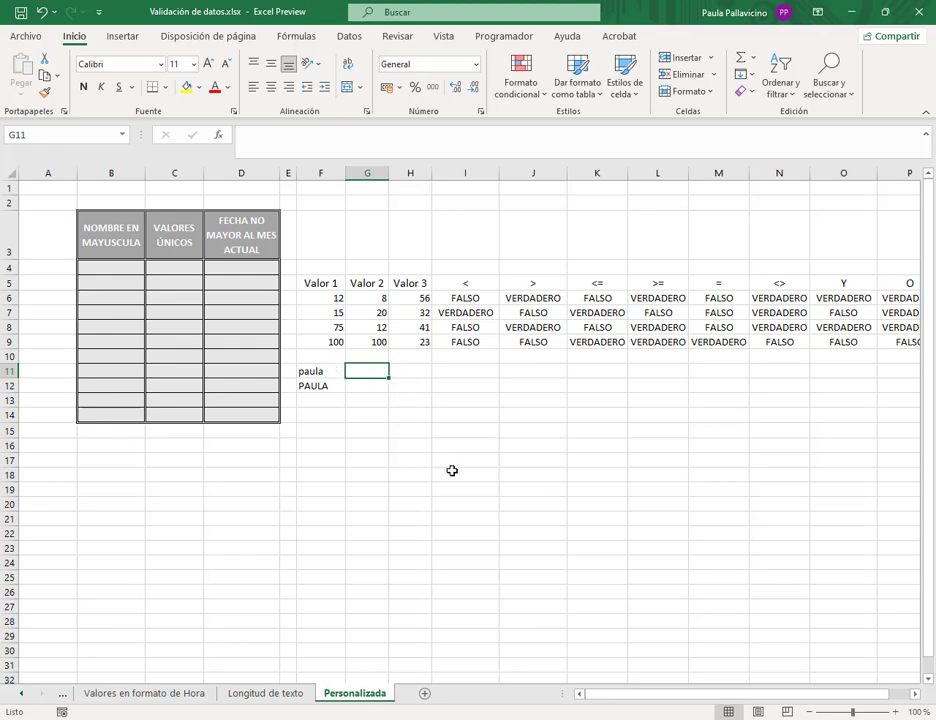
# - Enter =ENCONTRAR("<lowercase name>";F11) in G11, returning position 1
pyautogui.write('=')
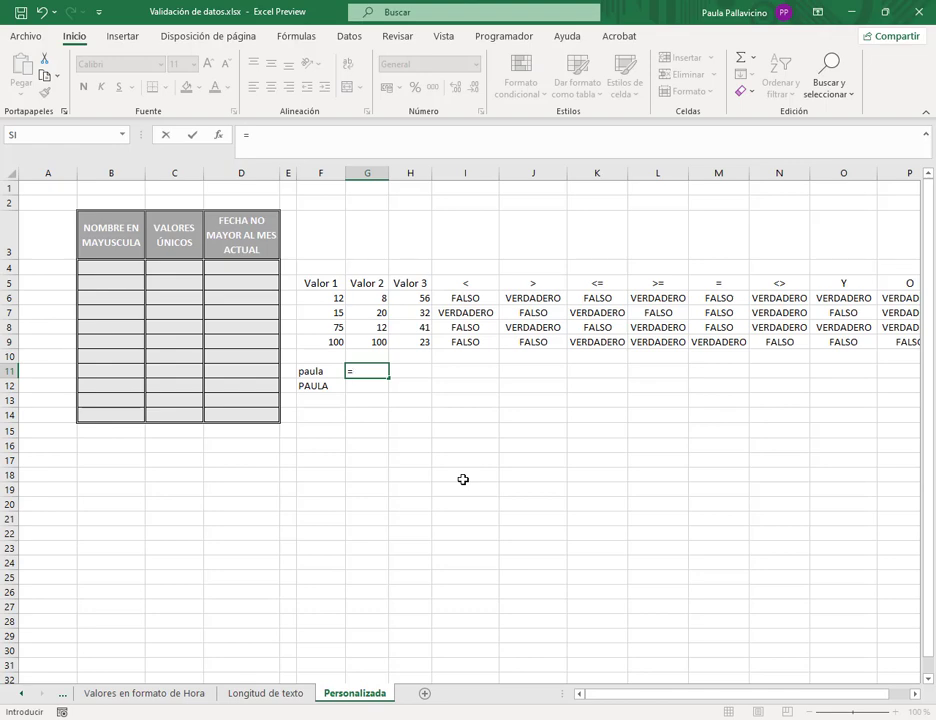
pyautogui.write('ENCO')
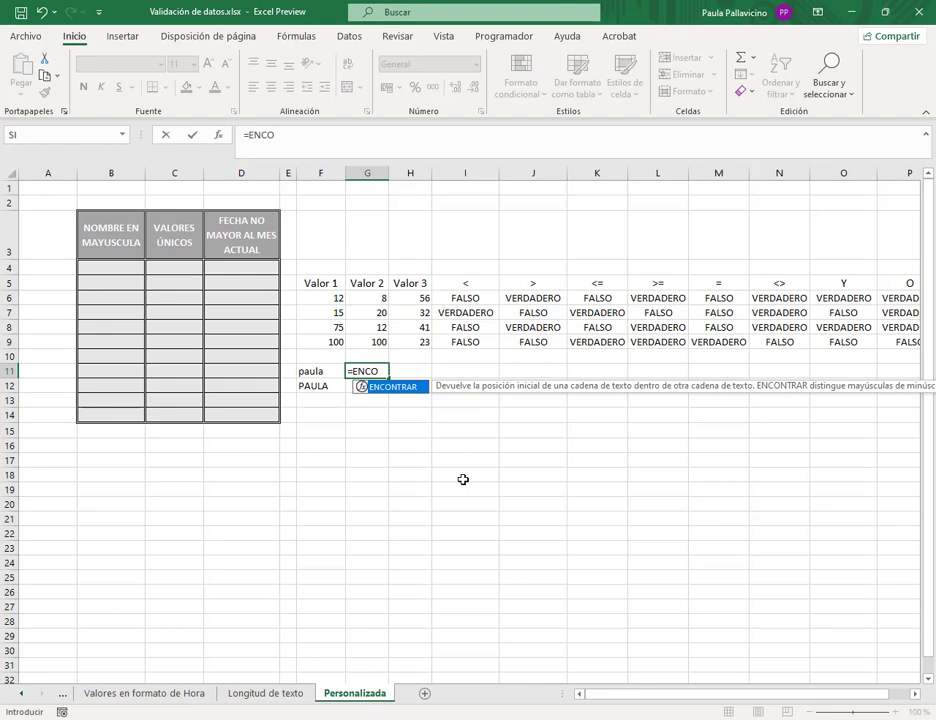
pyautogui.doubleClick(406, 387)
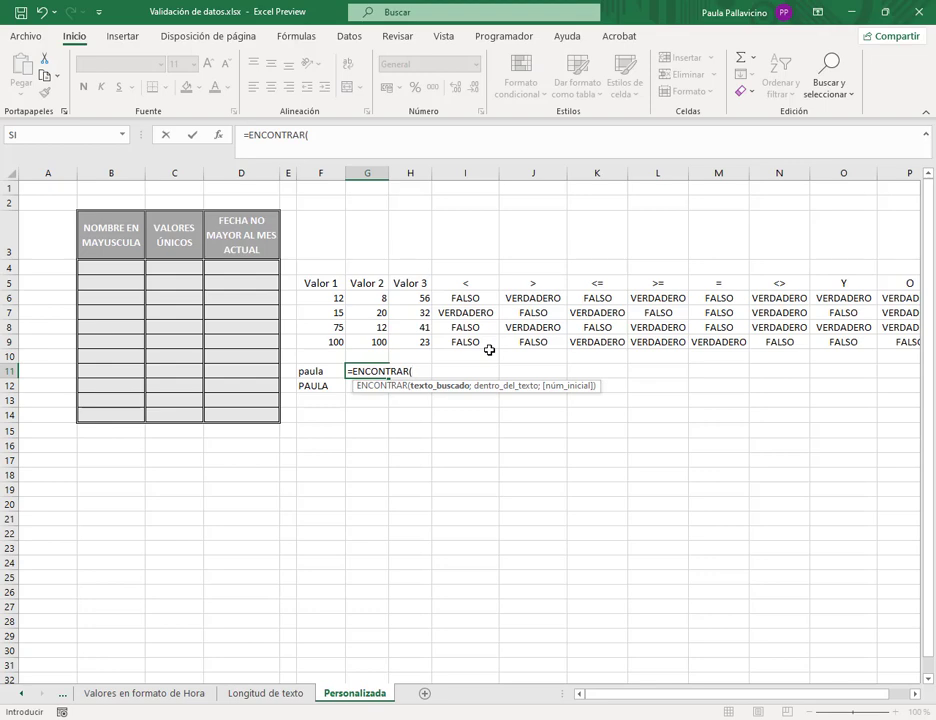
pyautogui.write('"PAUL')
pyautogui.press('BackSpace')
pyautogui.press('BackSpace')
pyautogui.press('BackSpace')
pyautogui.press('BackSpace')
pyautogui.write('paula";')
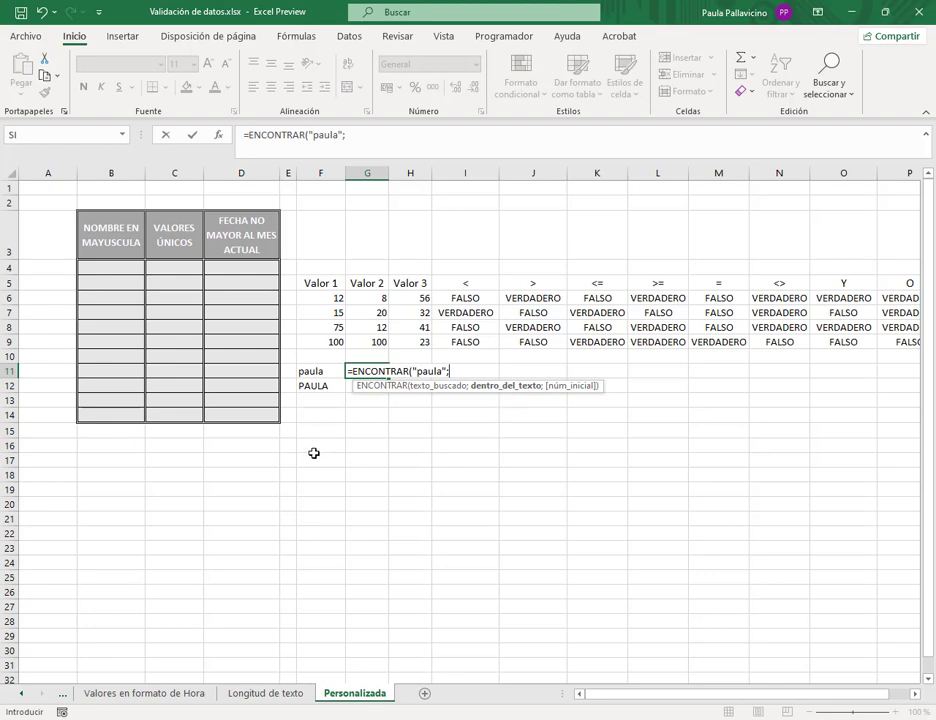
pyautogui.click(320, 371)
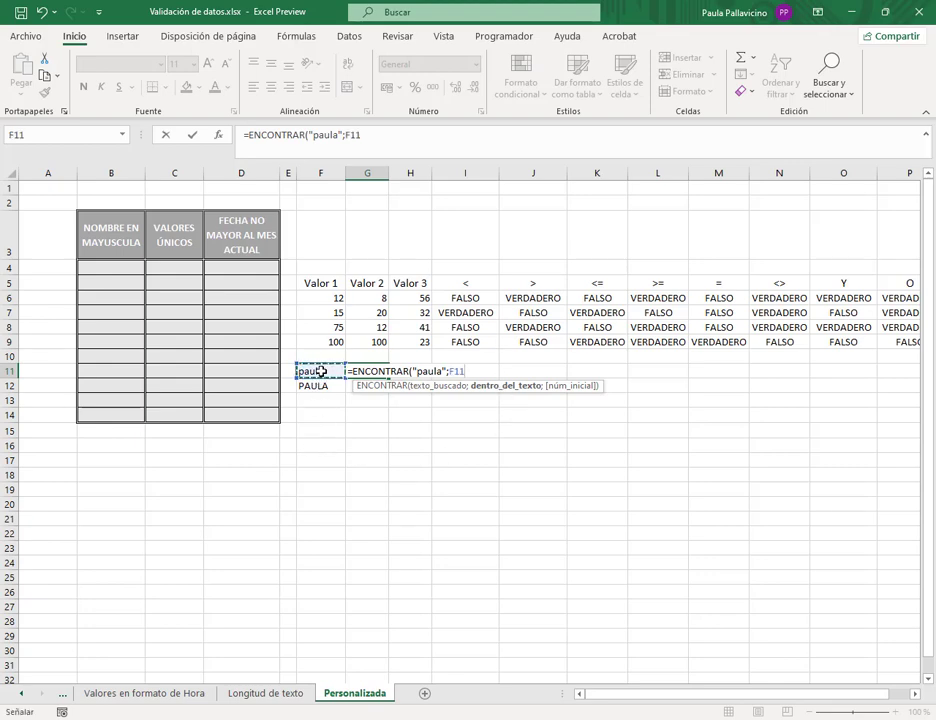
pyautogui.write(')')
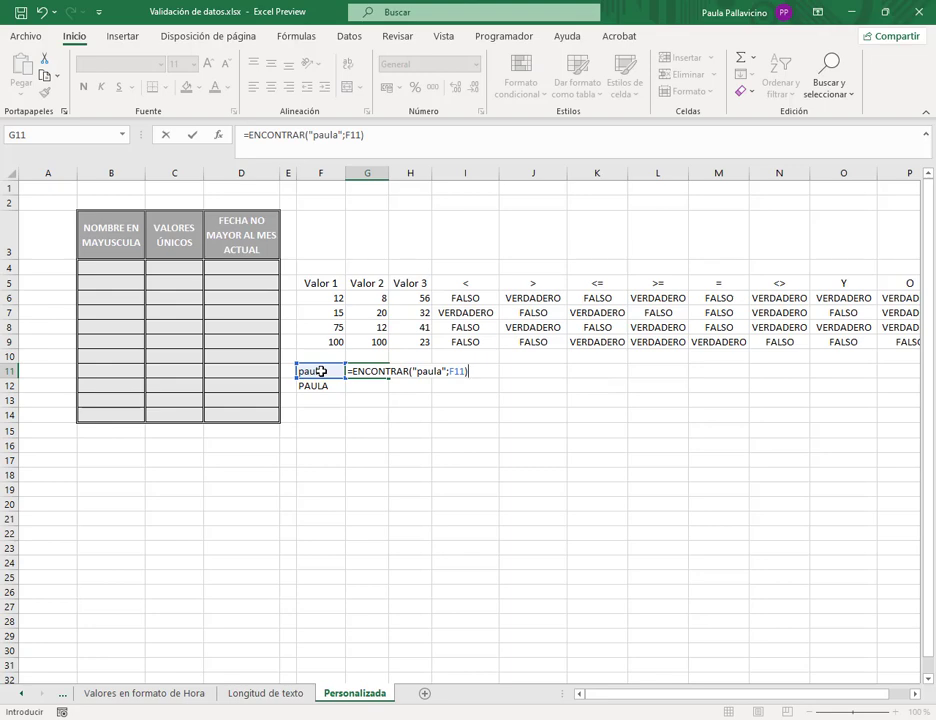
pyautogui.press('Return')
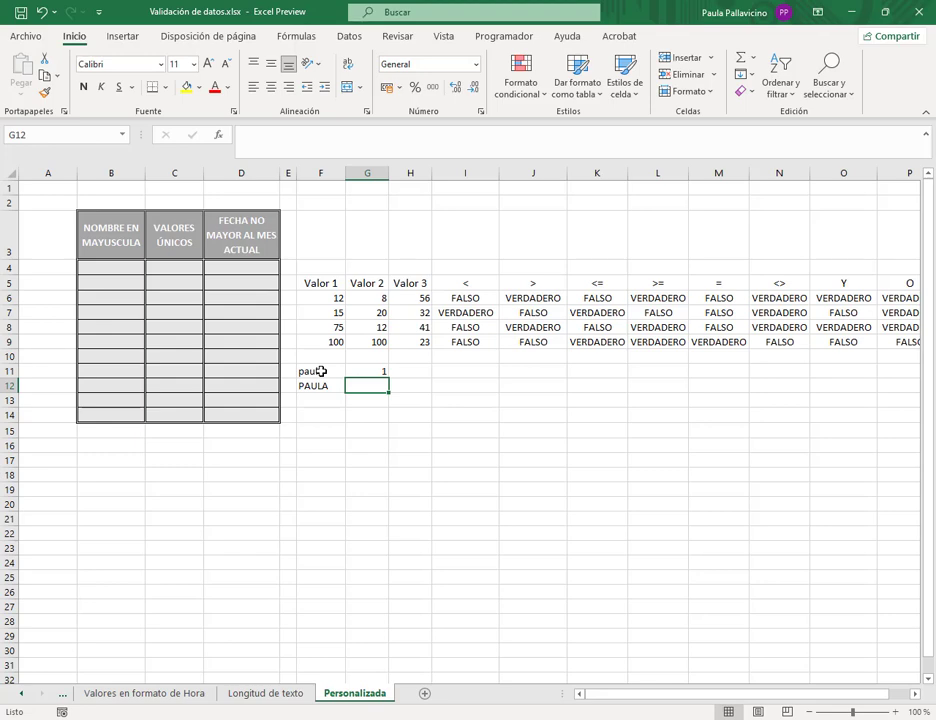
pyautogui.click(375, 372)
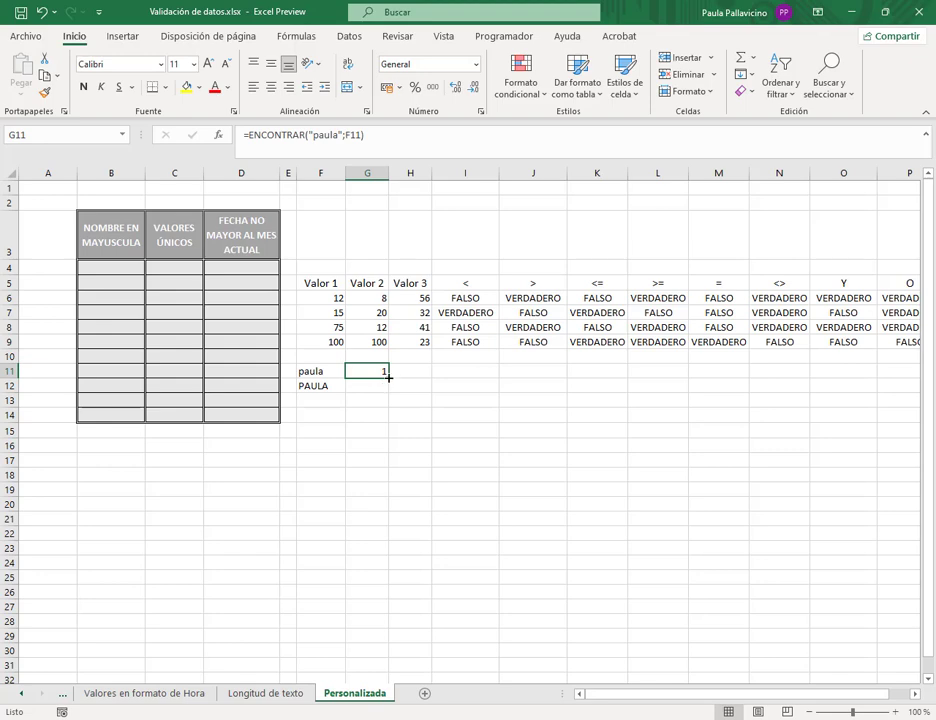
# - Copy G11's search formula to G12, giving #¡VALOR!, and widen column G
pyautogui.moveTo(388, 377); pyautogui.dragTo(390, 390)
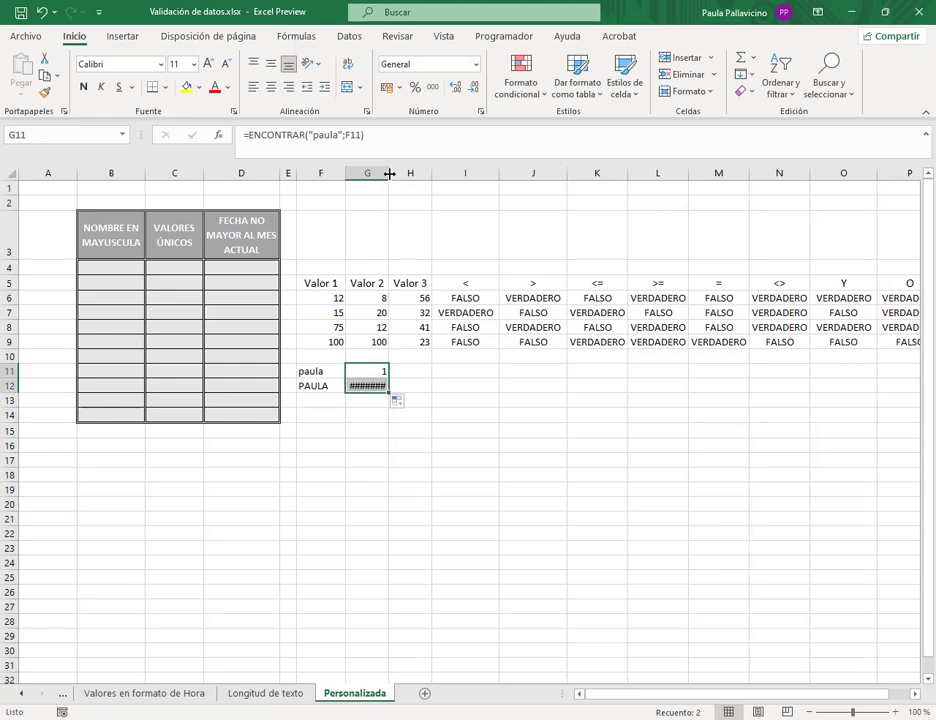
pyautogui.moveTo(389, 173); pyautogui.dragTo(402, 176)
pyautogui.click(422, 371)
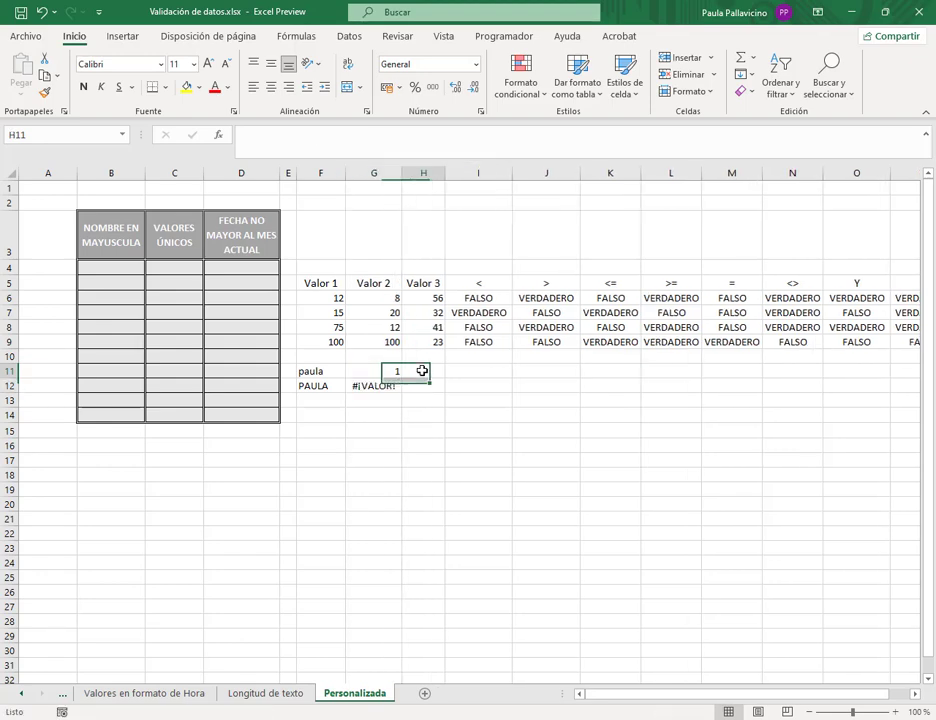
pyautogui.click(389, 386)
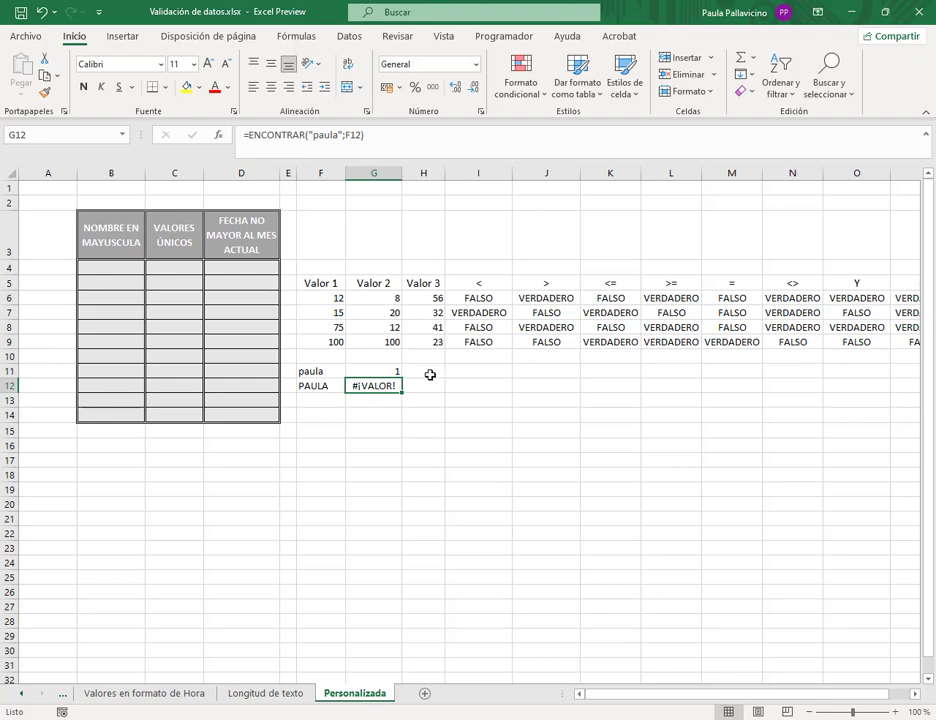
pyautogui.click(430, 375)
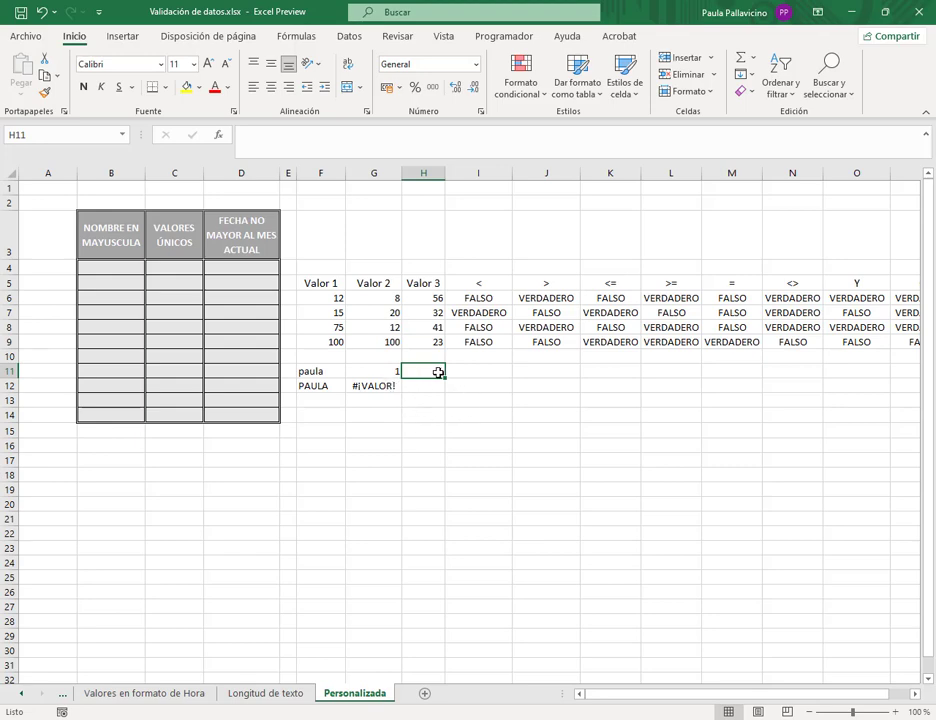
# - Enter =ENCONTRAR(MAYUSC(F11);F11) in H11 to find the uppercase name within F11
pyautogui.write('=')
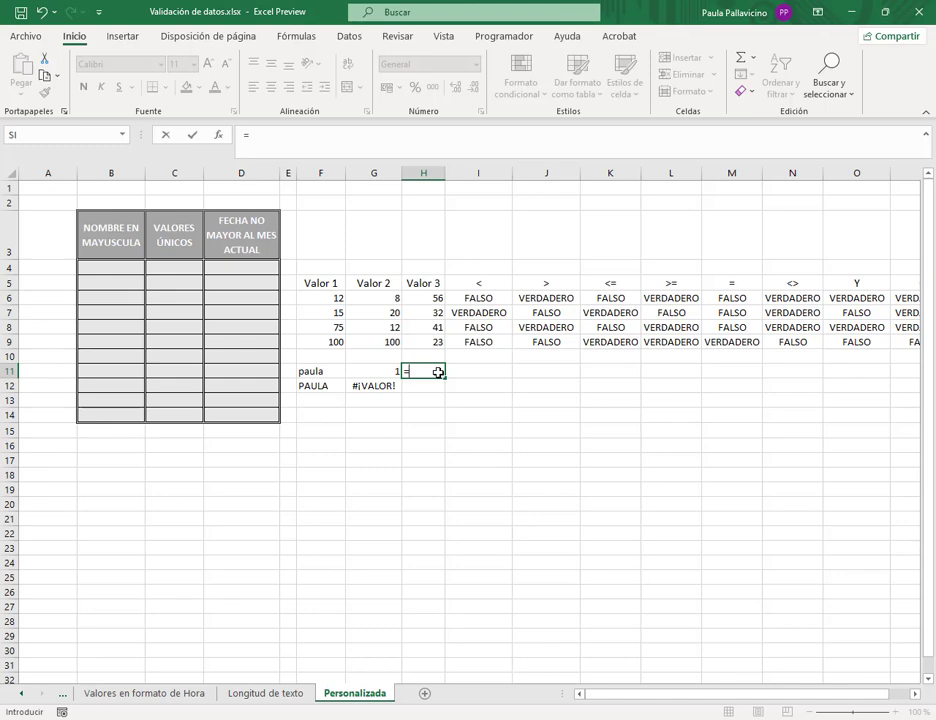
pyautogui.write('enco')
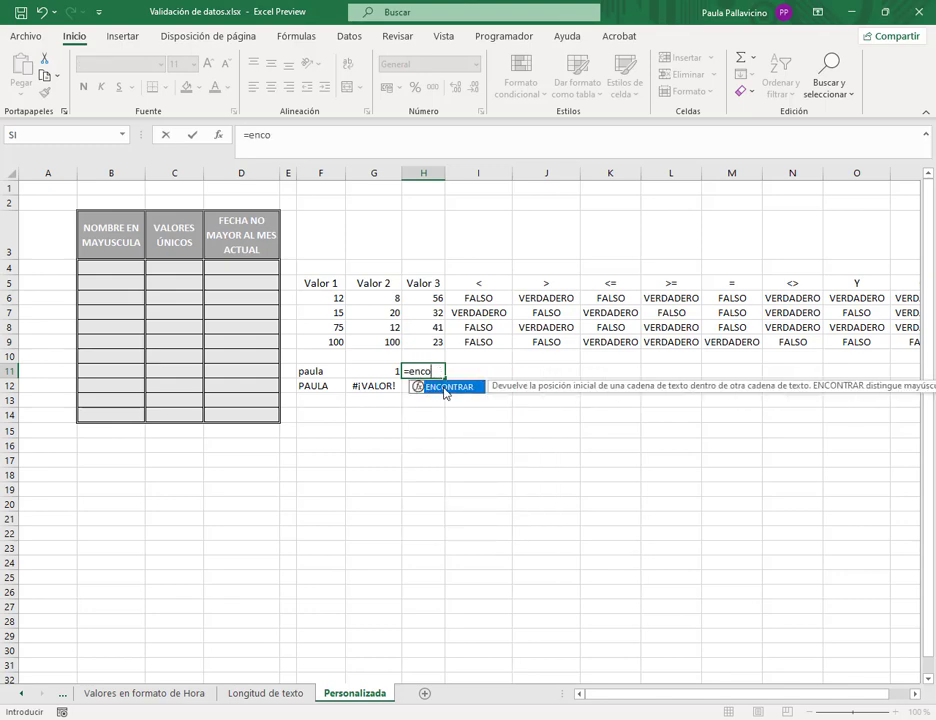
pyautogui.doubleClick(445, 388)
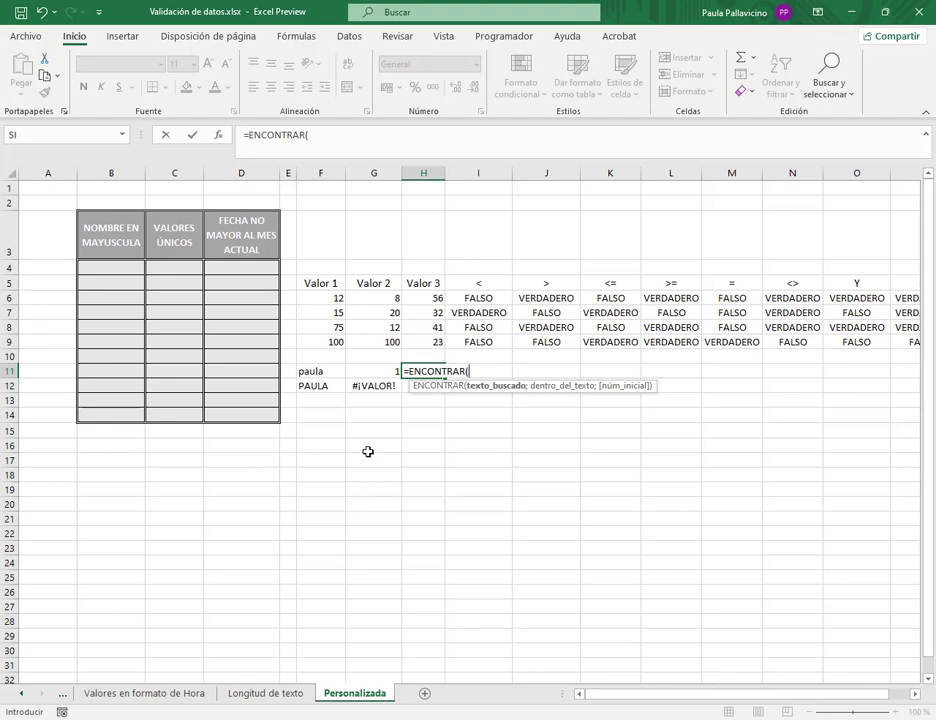
pyautogui.write('mayu')
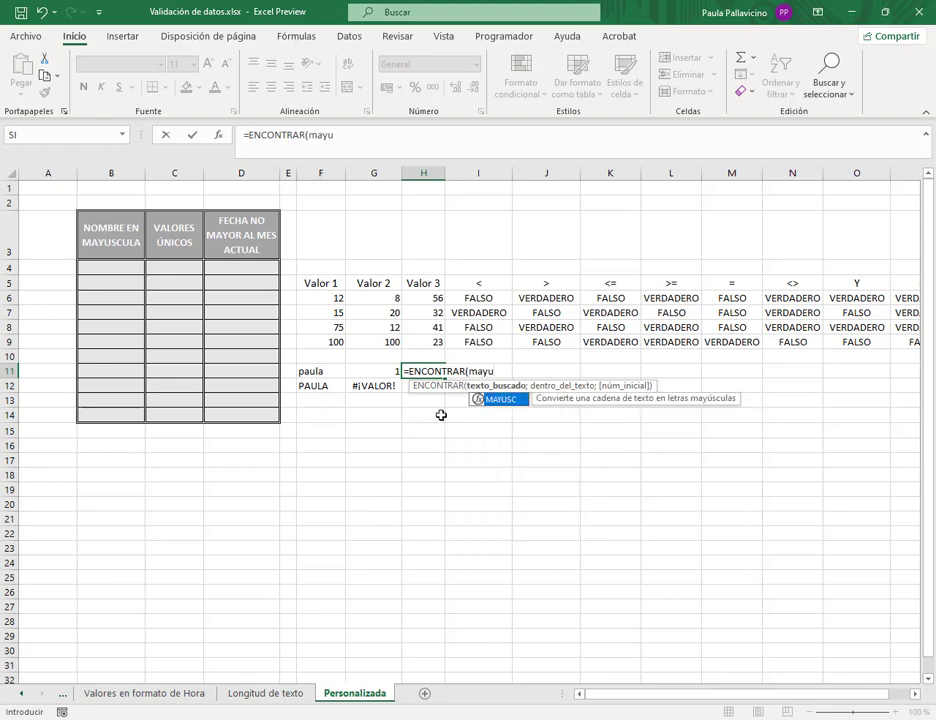
pyautogui.doubleClick(506, 399)
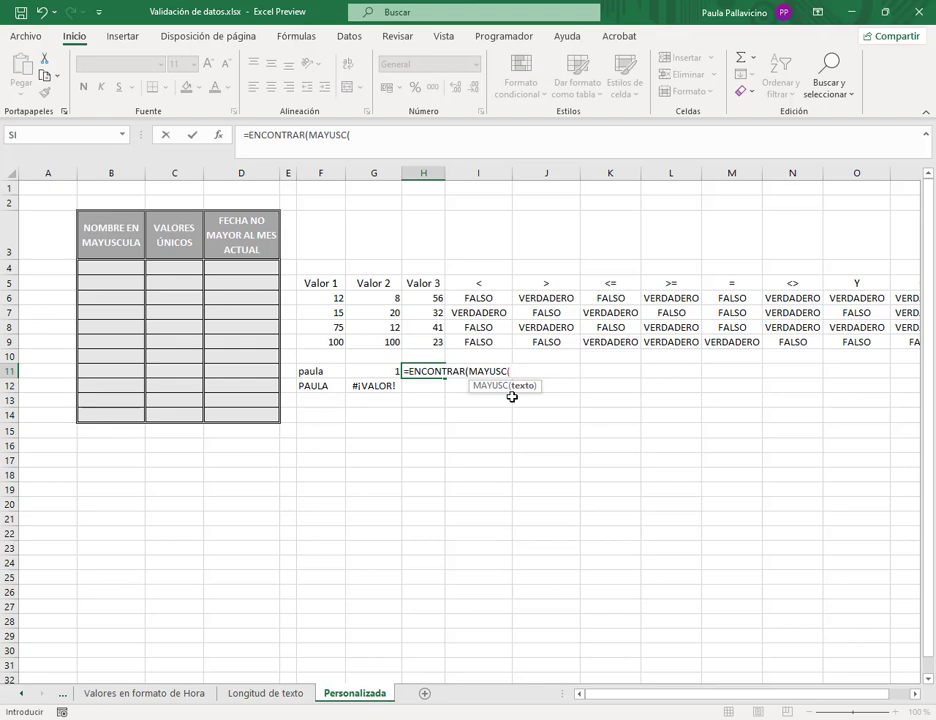
pyautogui.click(327, 370)
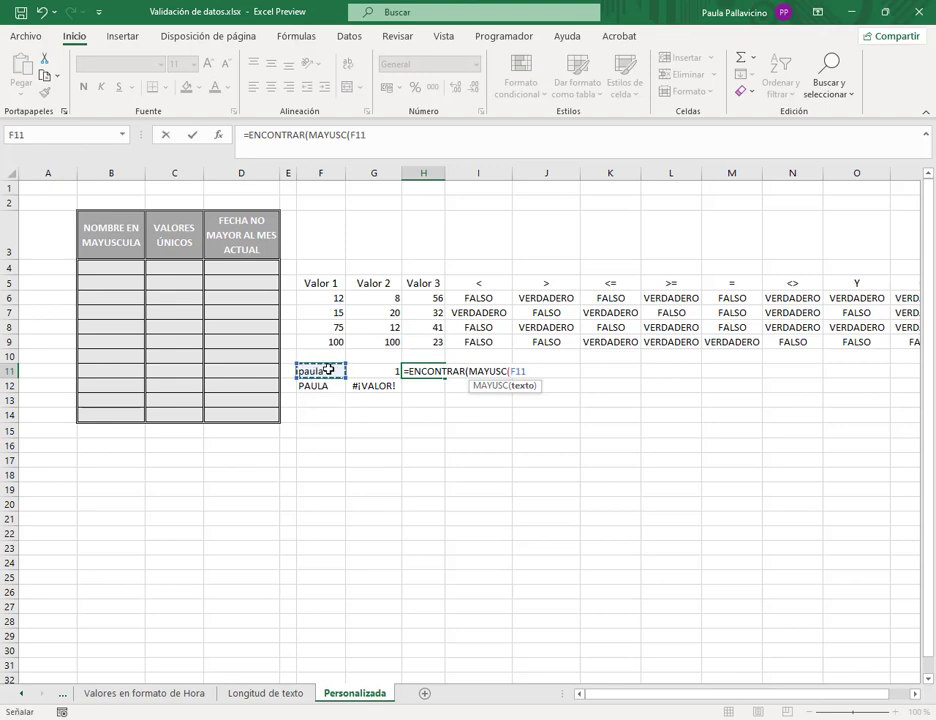
pyautogui.write(')')
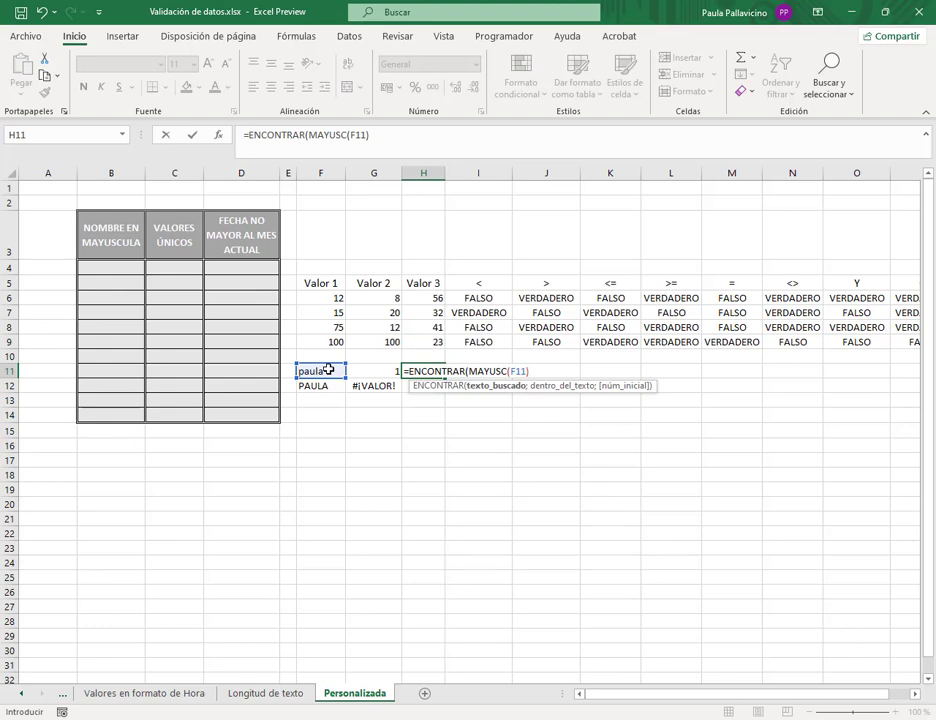
pyautogui.write(';')
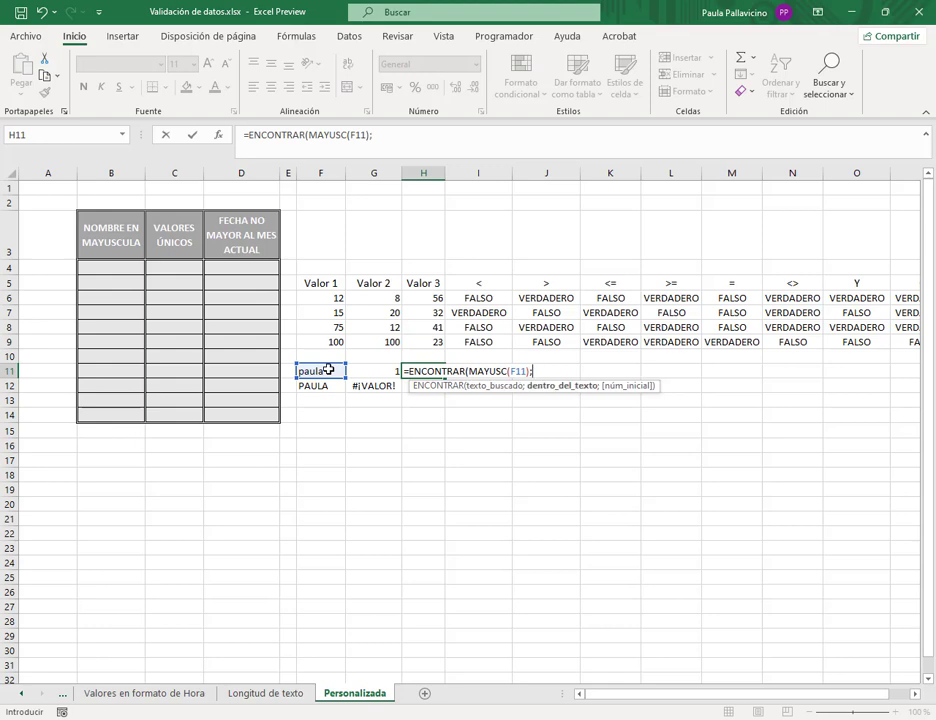
pyautogui.click(328, 370)
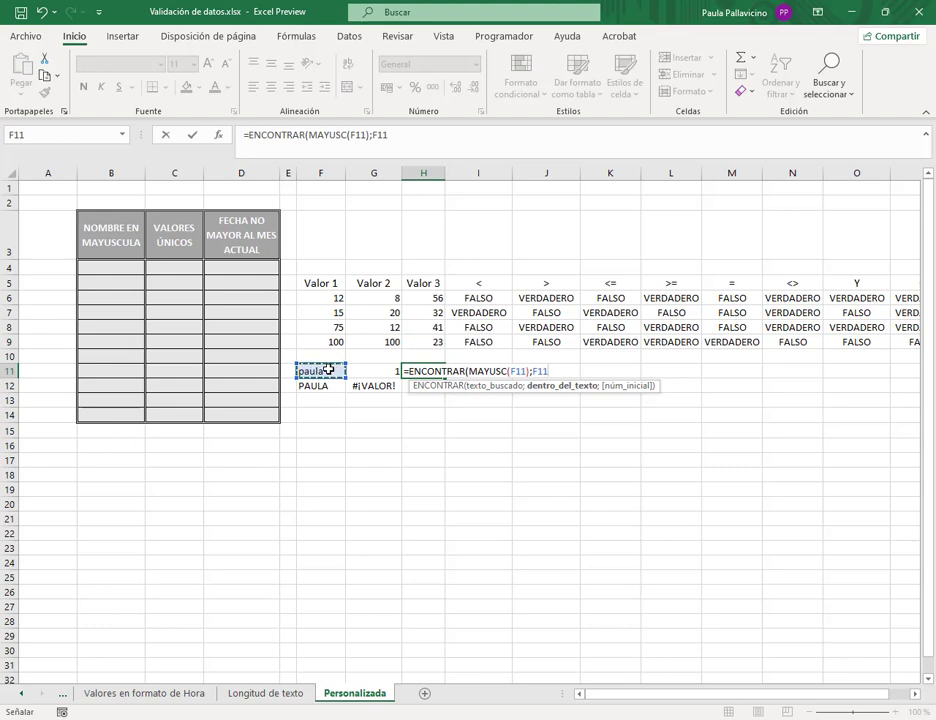
pyautogui.write(')')
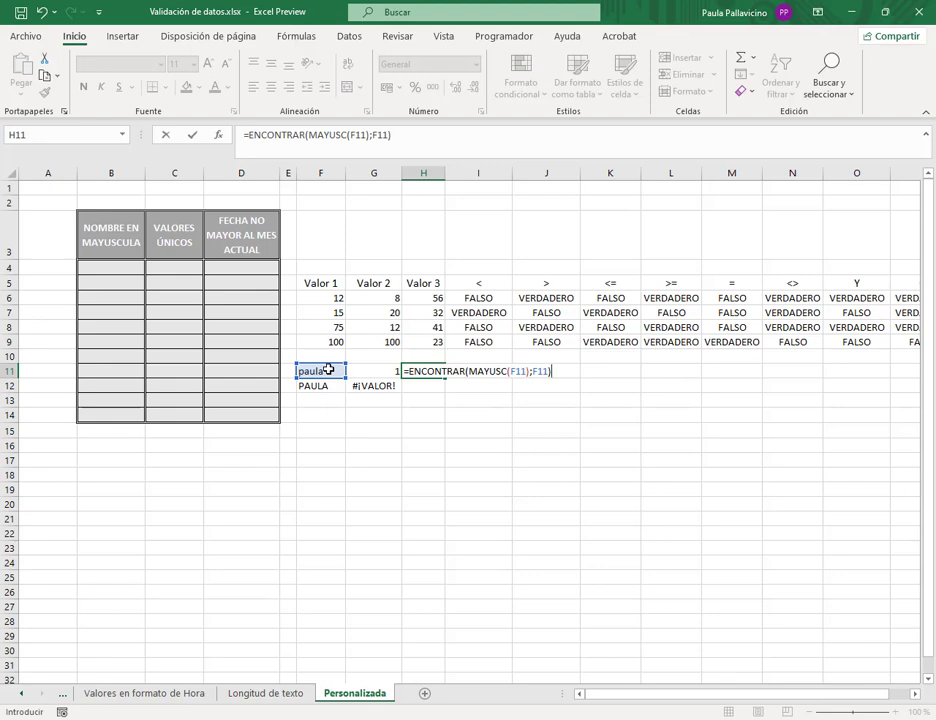
pyautogui.press('Return')
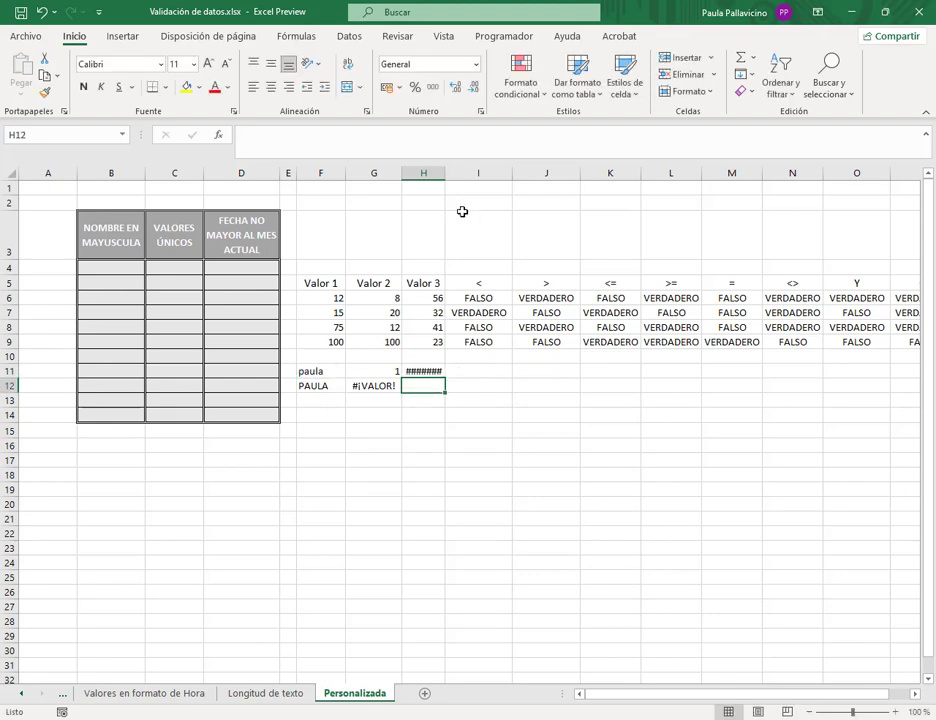
# - Widen column H and copy H11's formula down to H12, which returns 1
pyautogui.moveTo(446, 174); pyautogui.dragTo(461, 176)
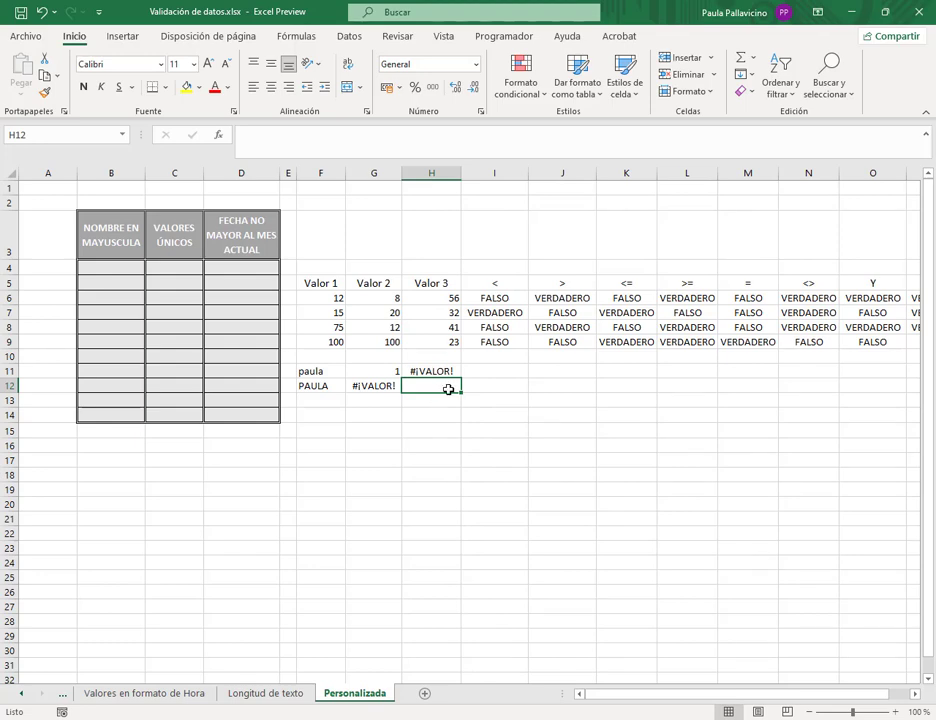
pyautogui.click(455, 370)
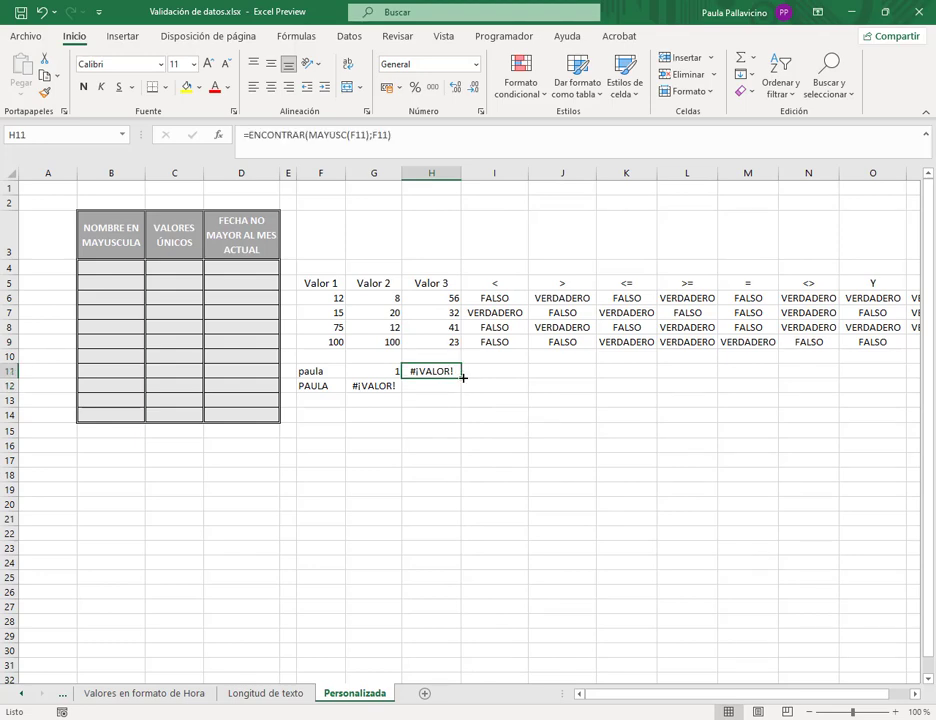
pyautogui.moveTo(463, 377); pyautogui.dragTo(464, 391)
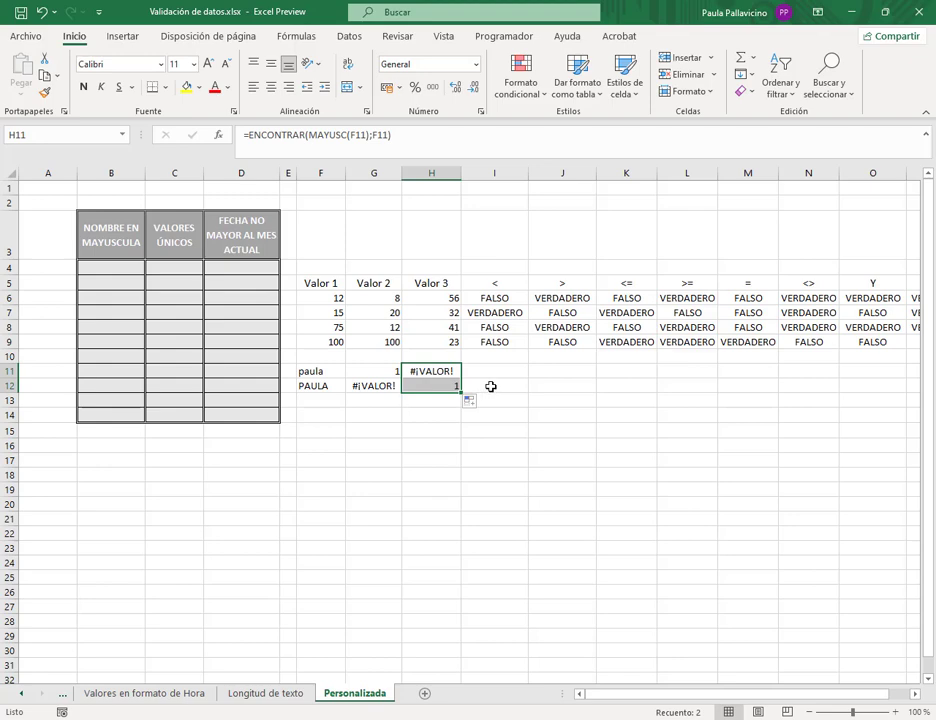
pyautogui.click(491, 386)
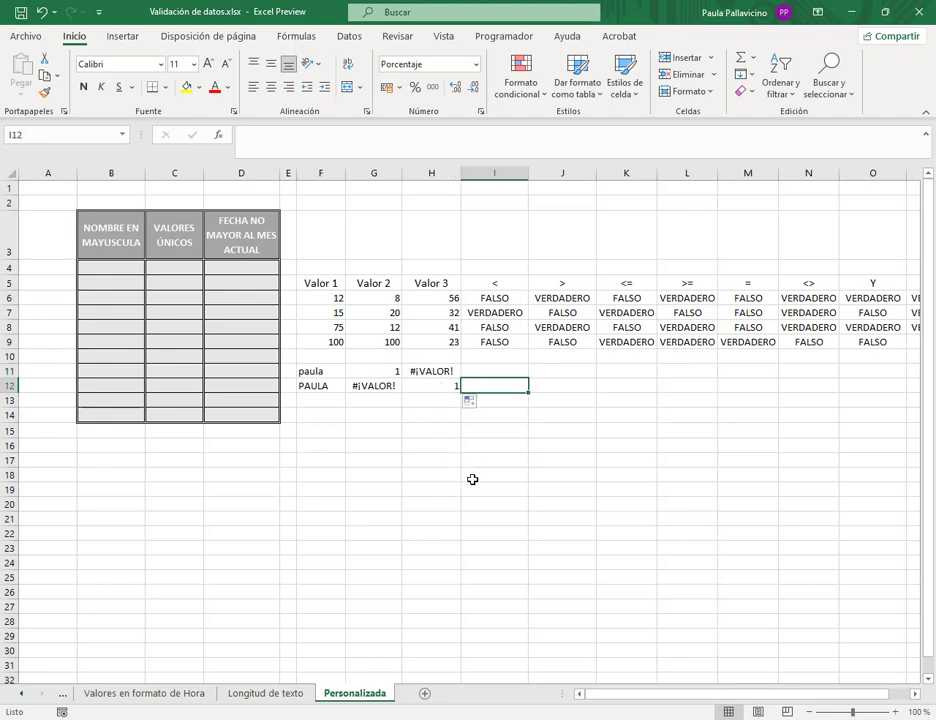
pyautogui.click(434, 386)
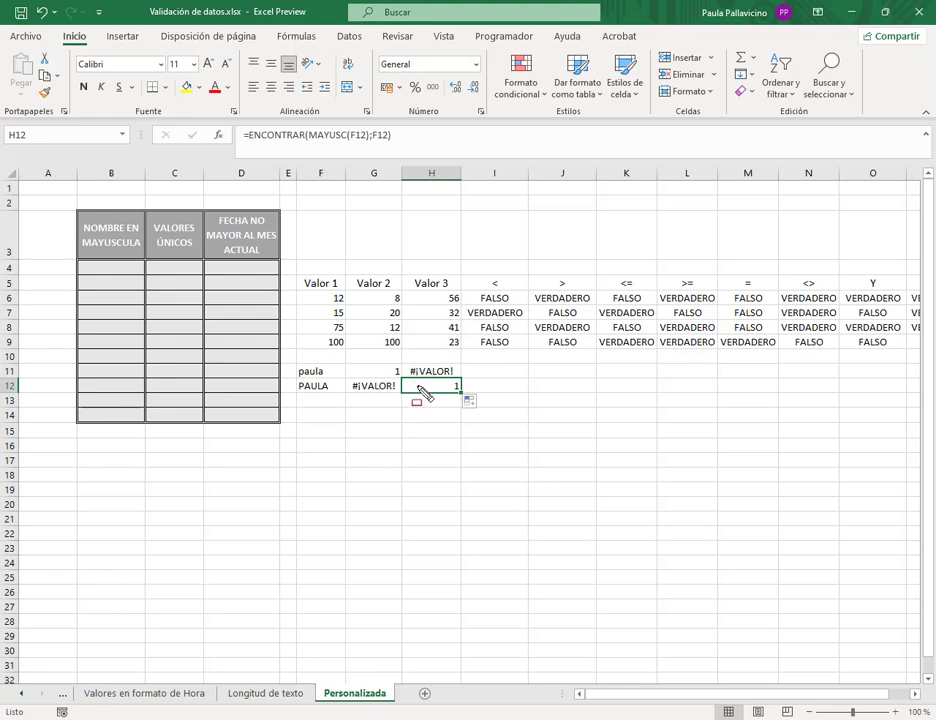
pyautogui.moveTo(342, 361); pyautogui.dragTo(474, 394)
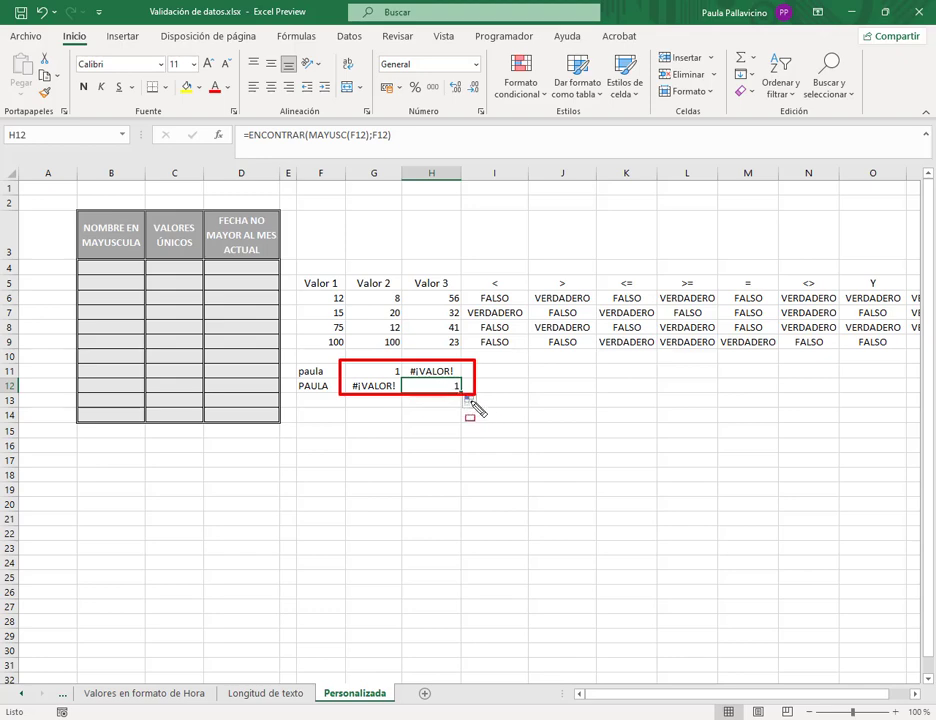
pyautogui.press('Escape')
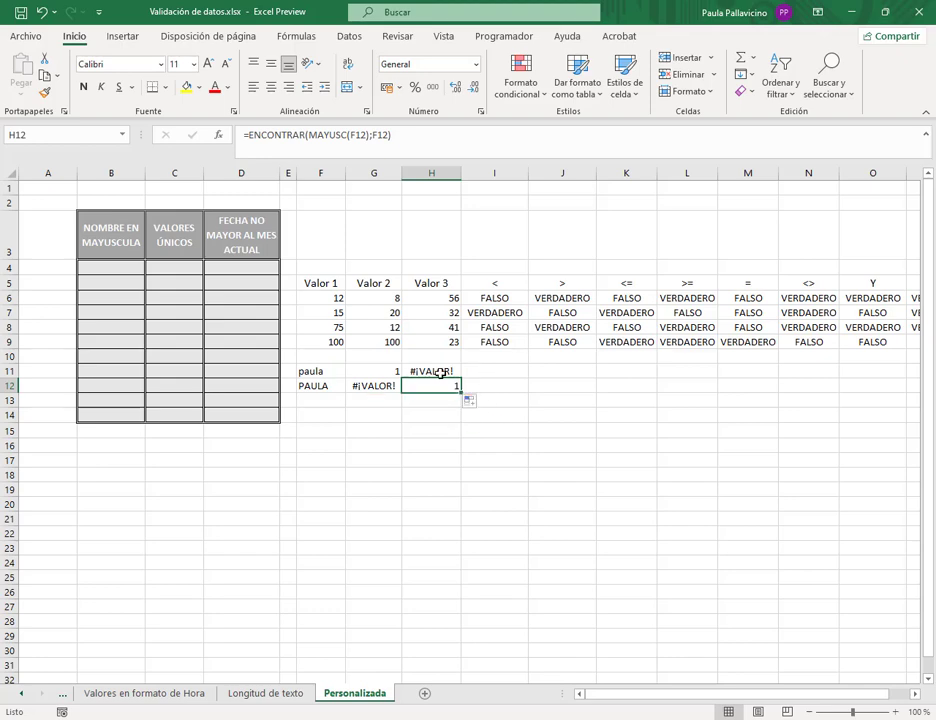
pyautogui.hotkey('alt', 'd')
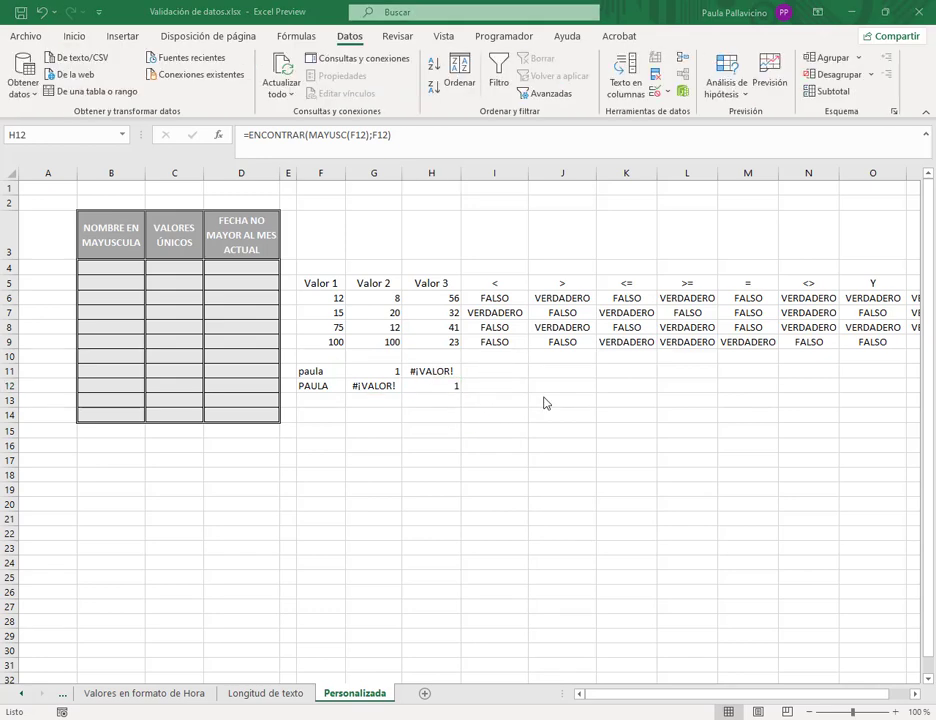
pyautogui.click(485, 372)
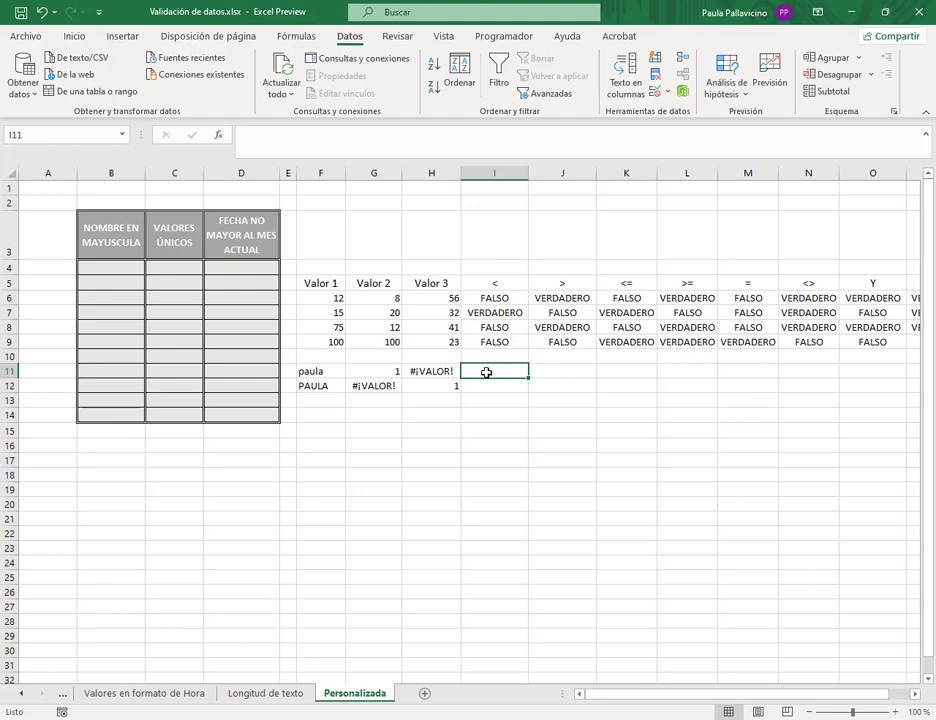
# - Enter =ENCONTRAR(MAYUSC(F12);F12)=1 in I12 so it returns VERDADERO for the uppercase name
pyautogui.press('Down')
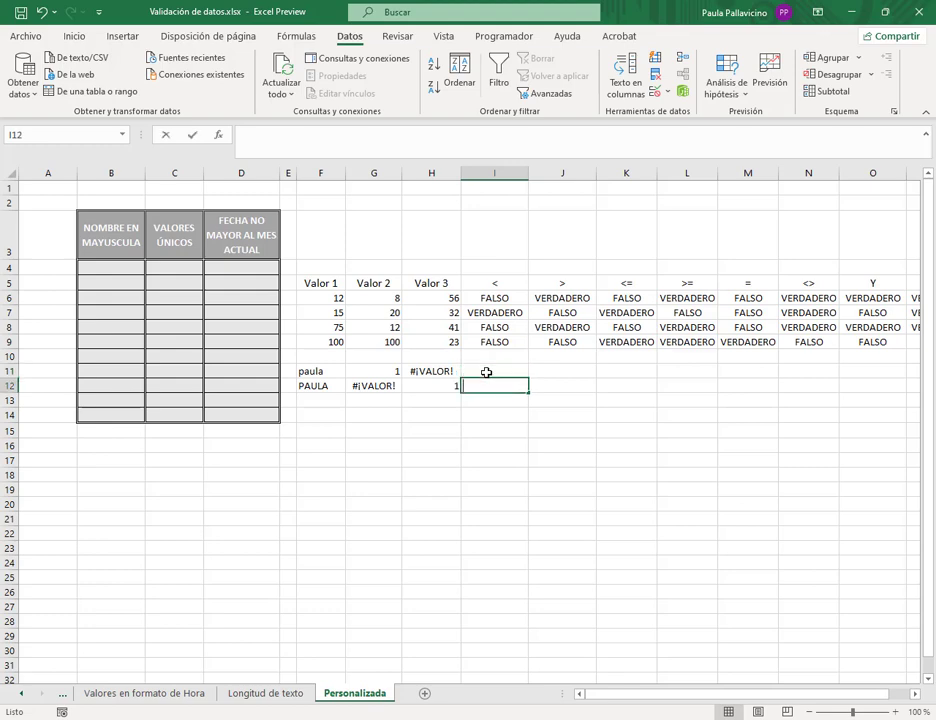
pyautogui.write('=encon')
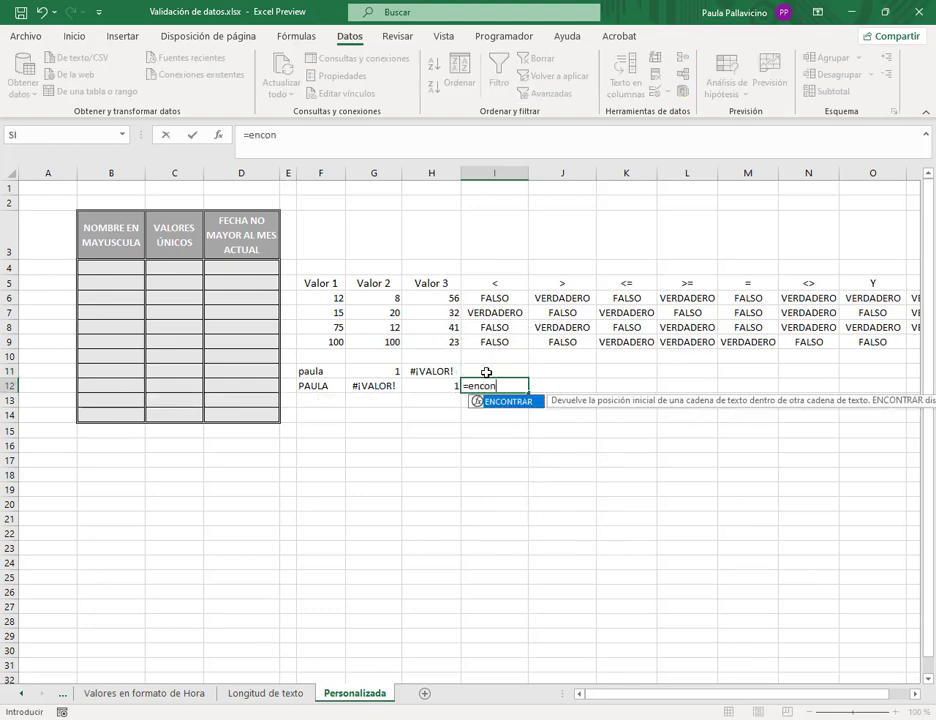
pyautogui.write('trar(')
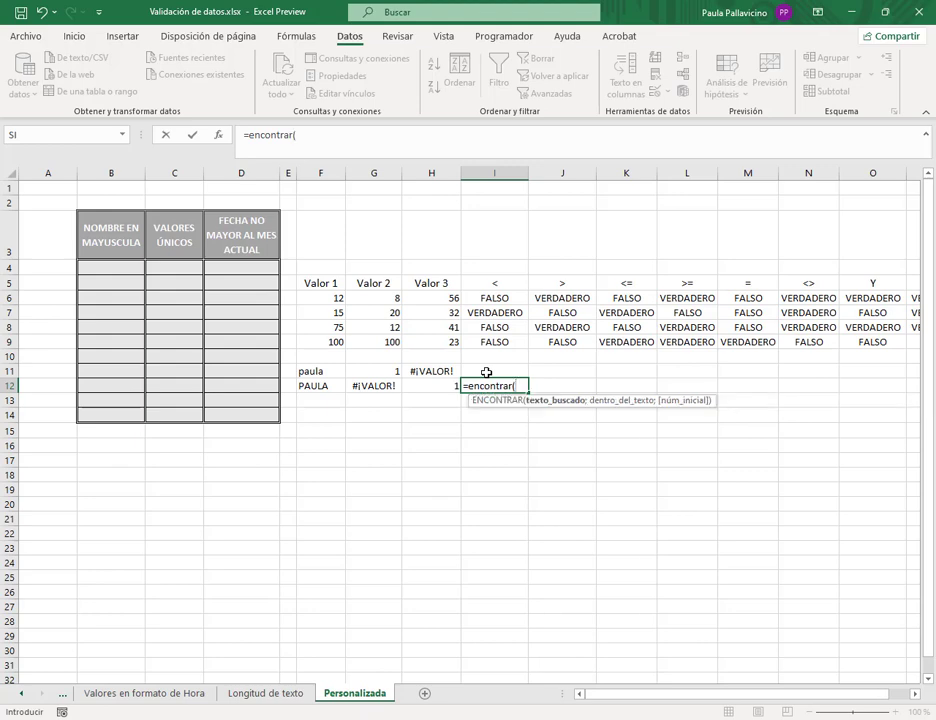
pyautogui.write('mayu')
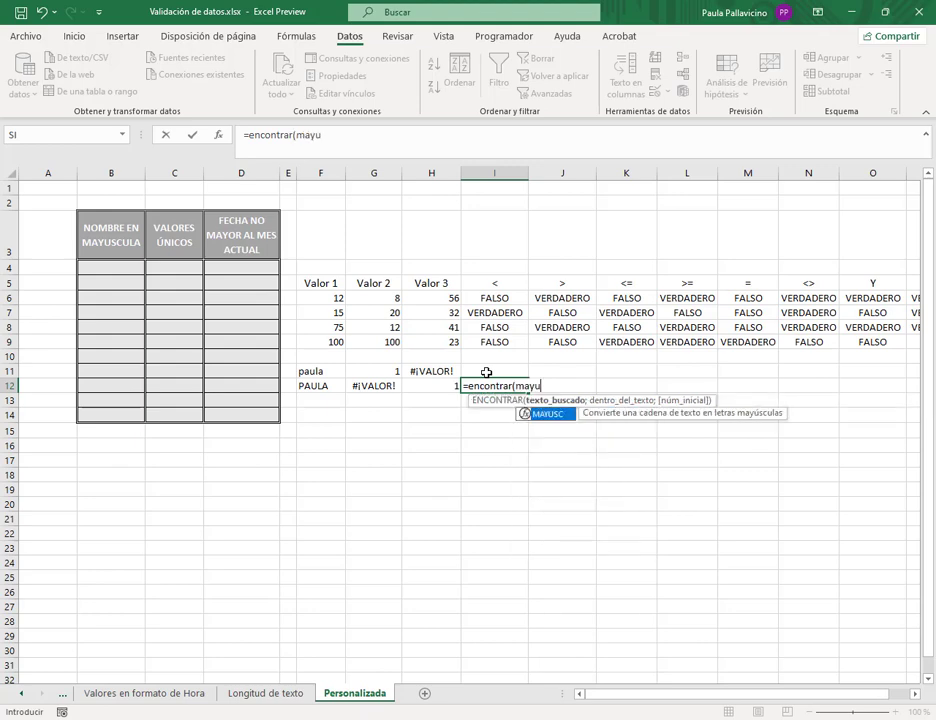
pyautogui.press('Tab')
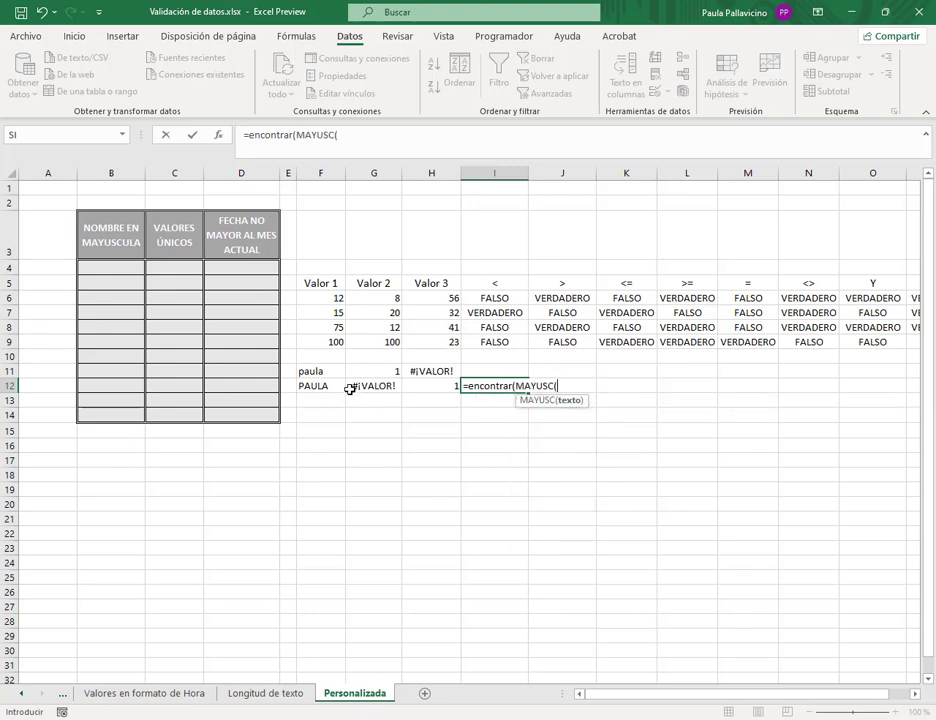
pyautogui.click(330, 385)
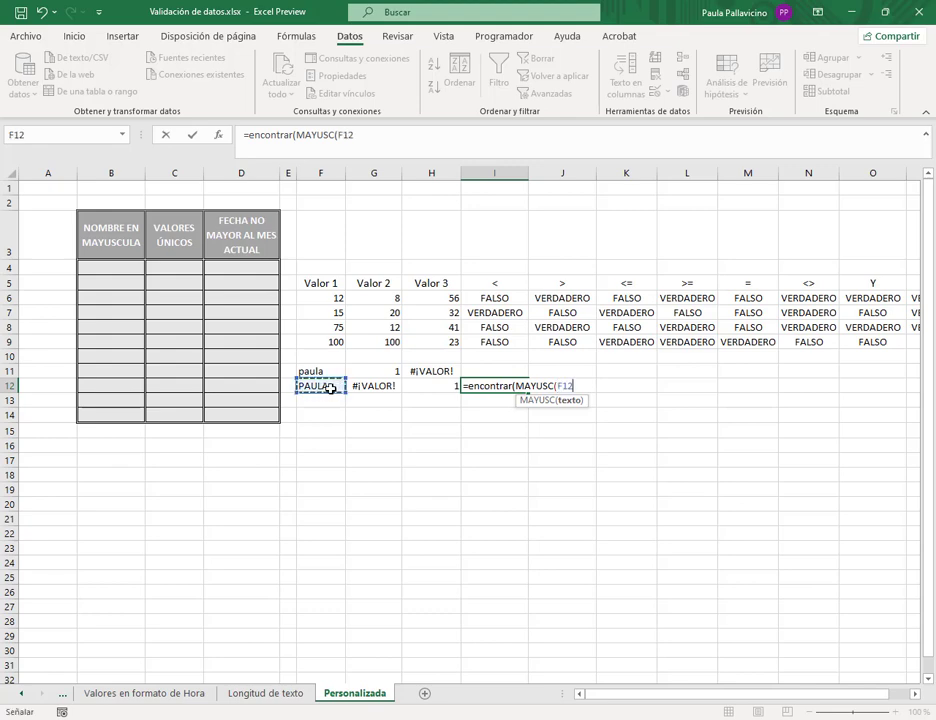
pyautogui.write(');')
pyautogui.click(330, 387)
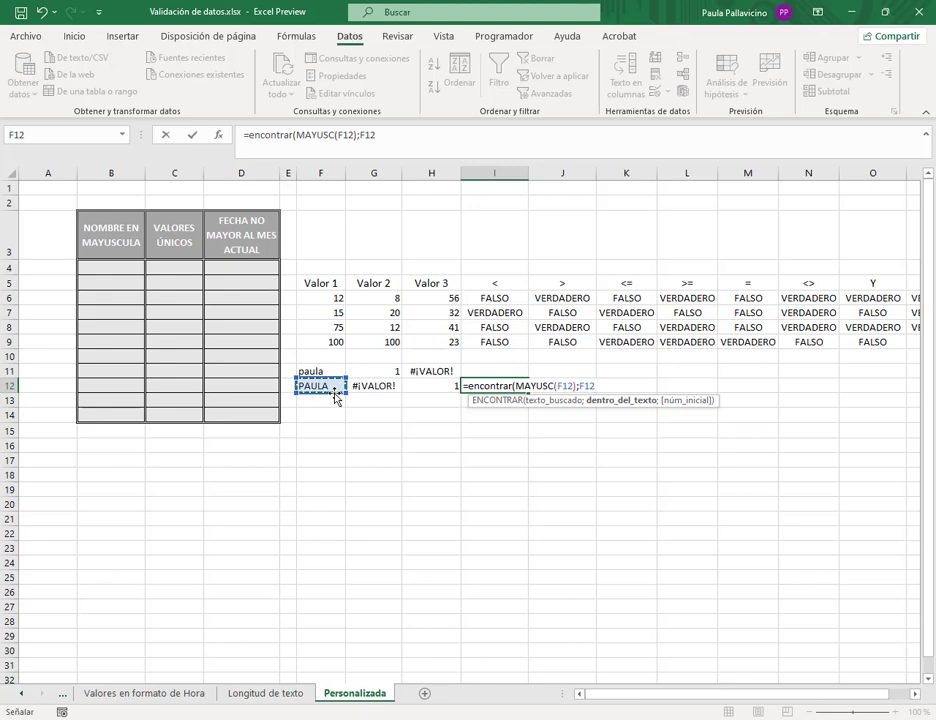
pyautogui.write(')=1')
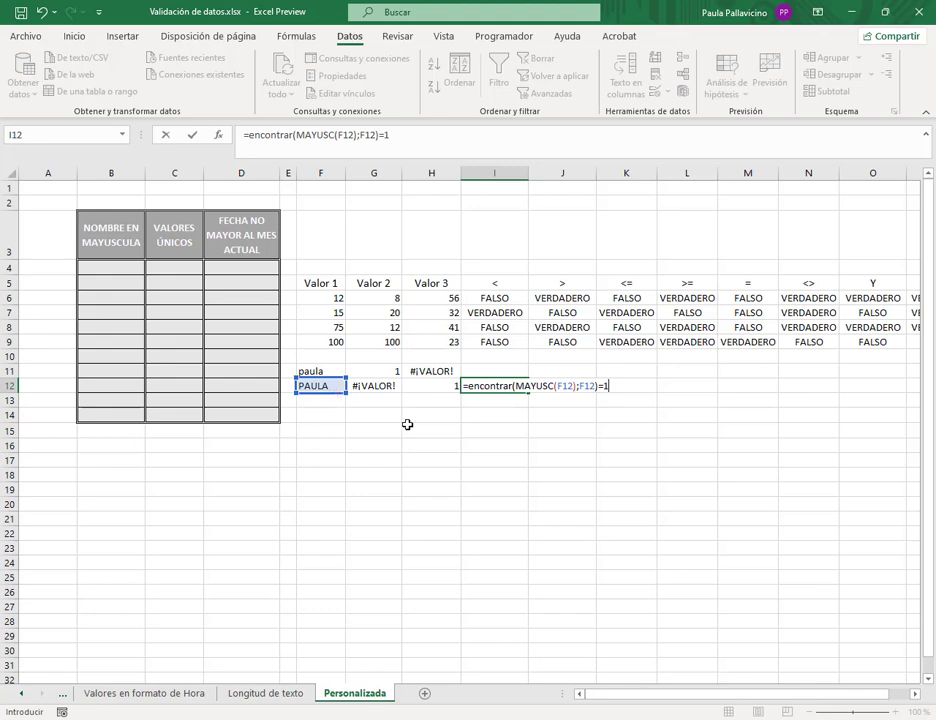
pyautogui.click(549, 386)
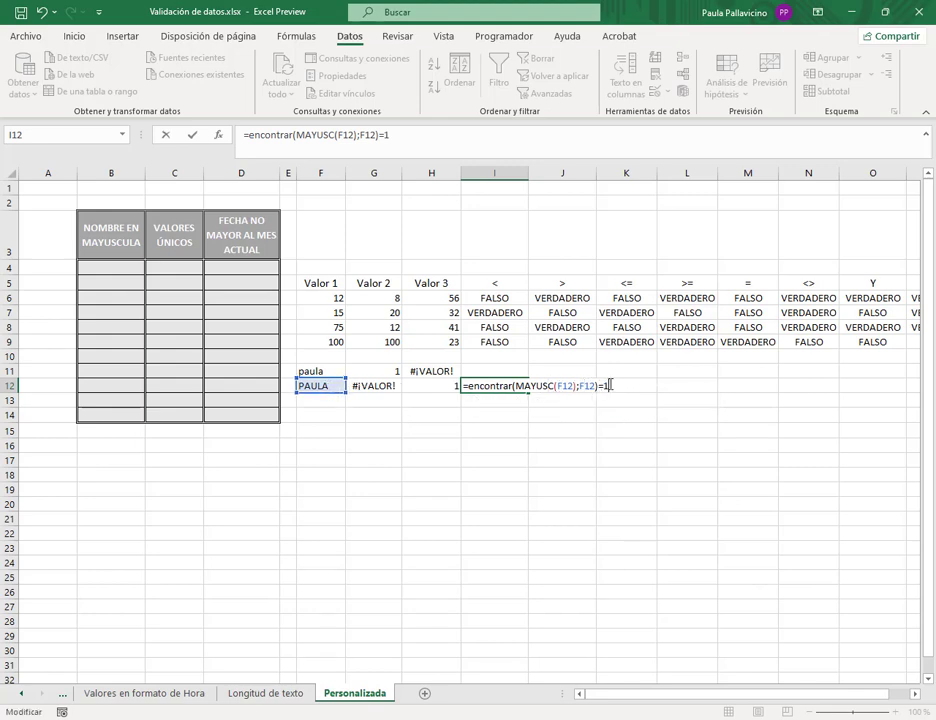
pyautogui.doubleClick(478, 386)
pyautogui.click(594, 386)
pyautogui.press('Return')
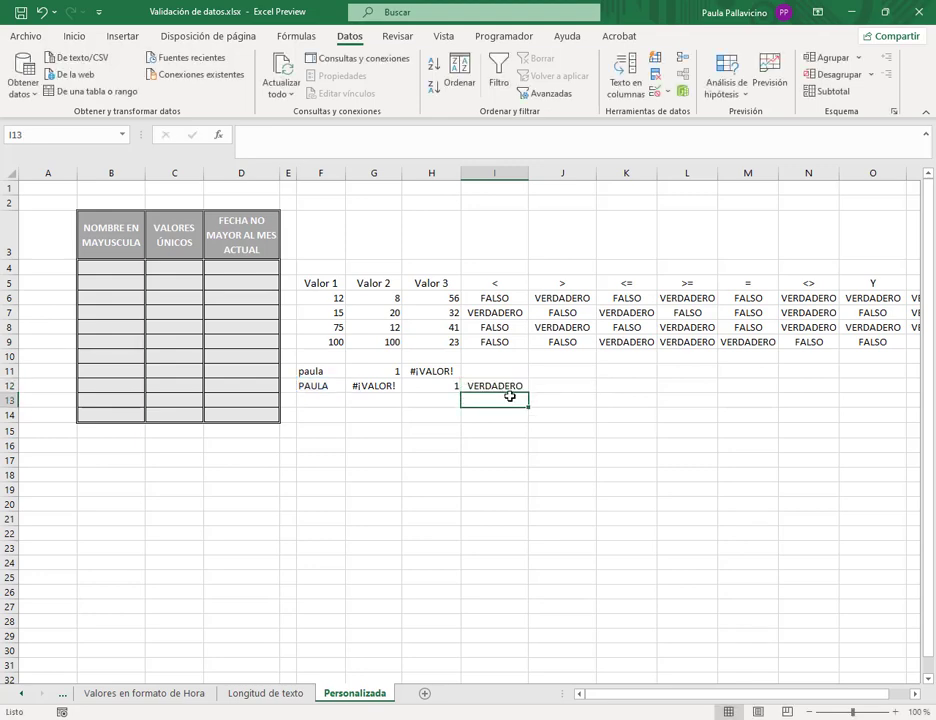
pyautogui.click(318, 386)
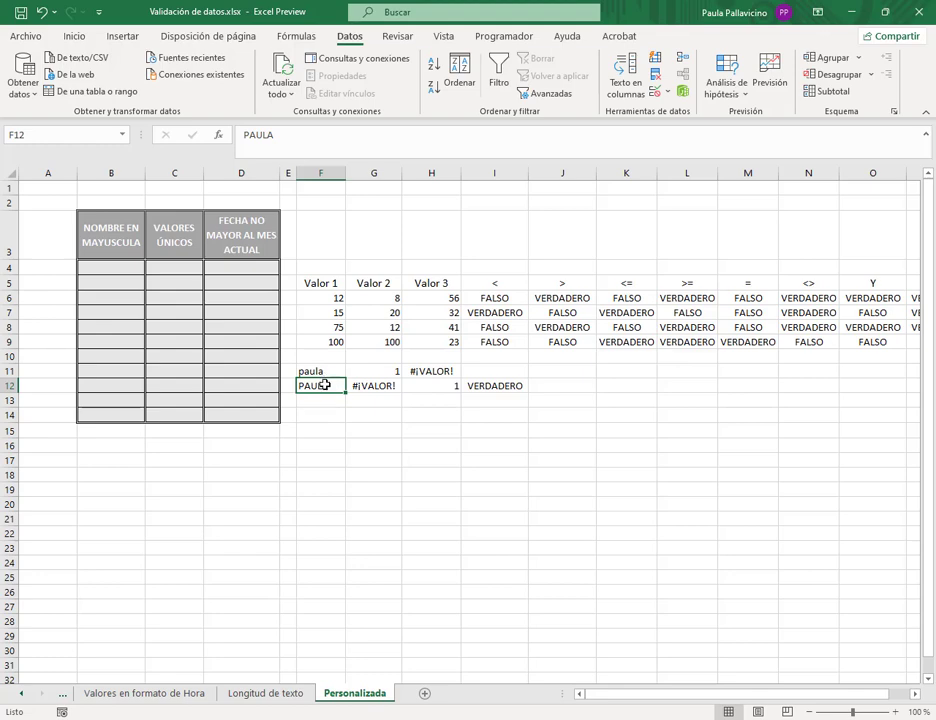
pyautogui.write('P')
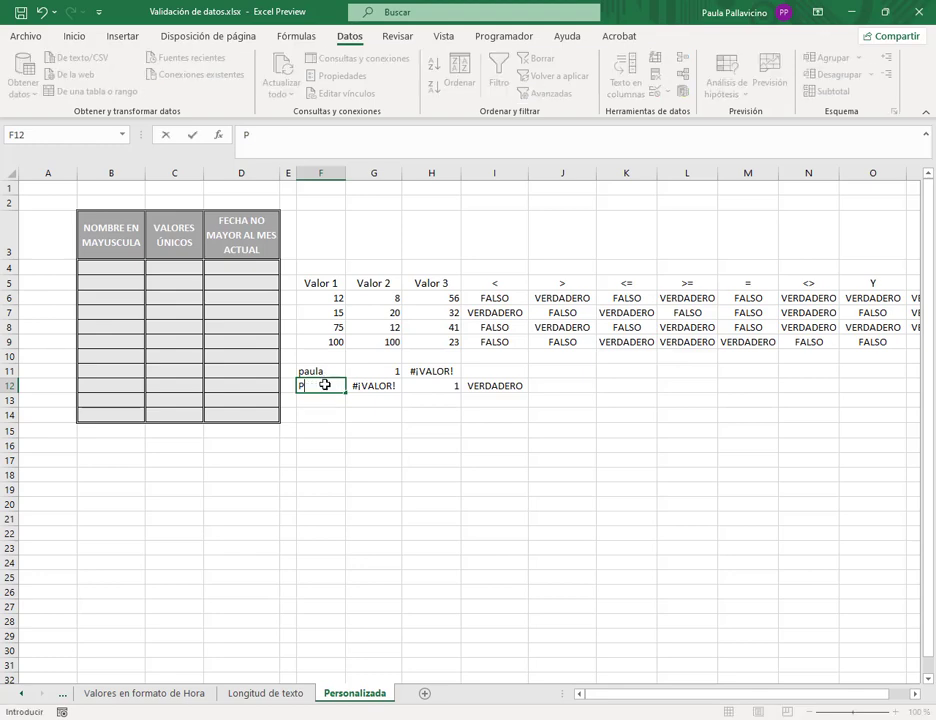
pyautogui.write('paula')
pyautogui.press('Return')
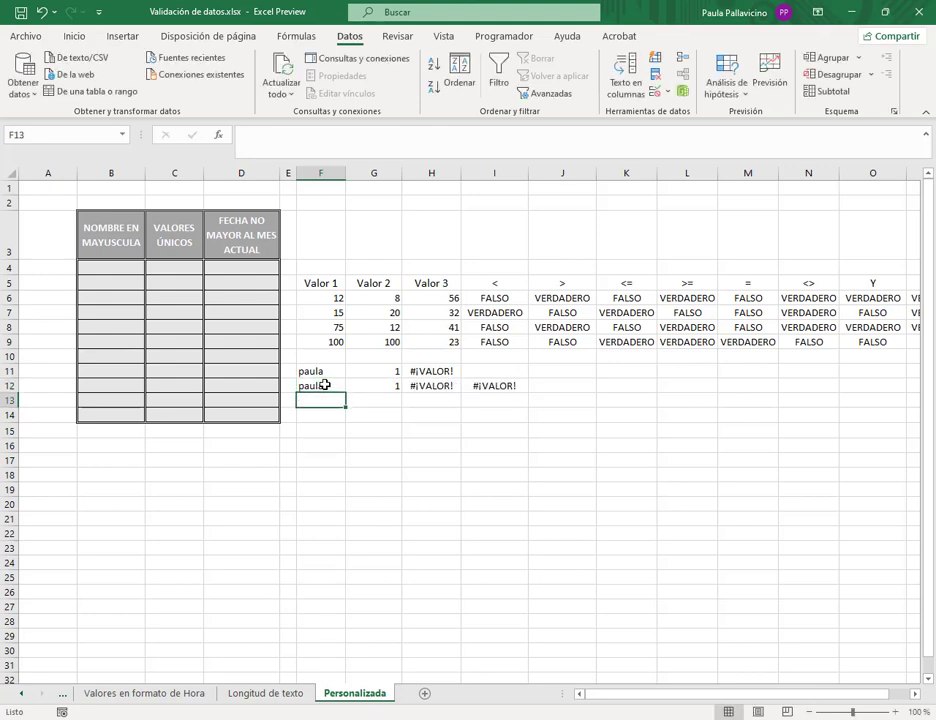
pyautogui.click(489, 387)
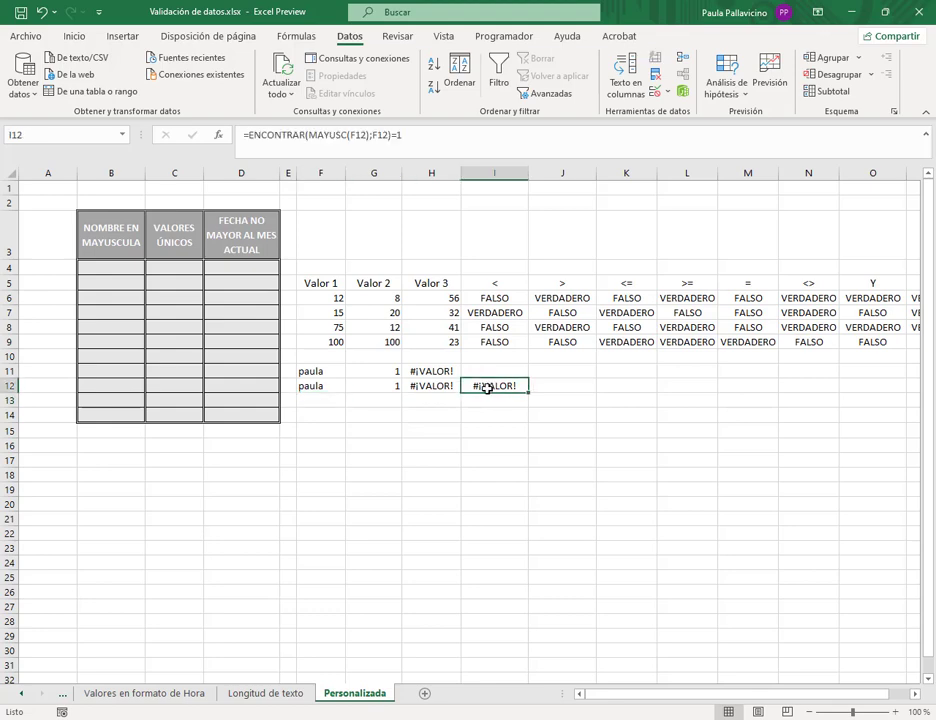
pyautogui.click(319, 385)
pyautogui.write('PAULA')
pyautogui.press('Return')
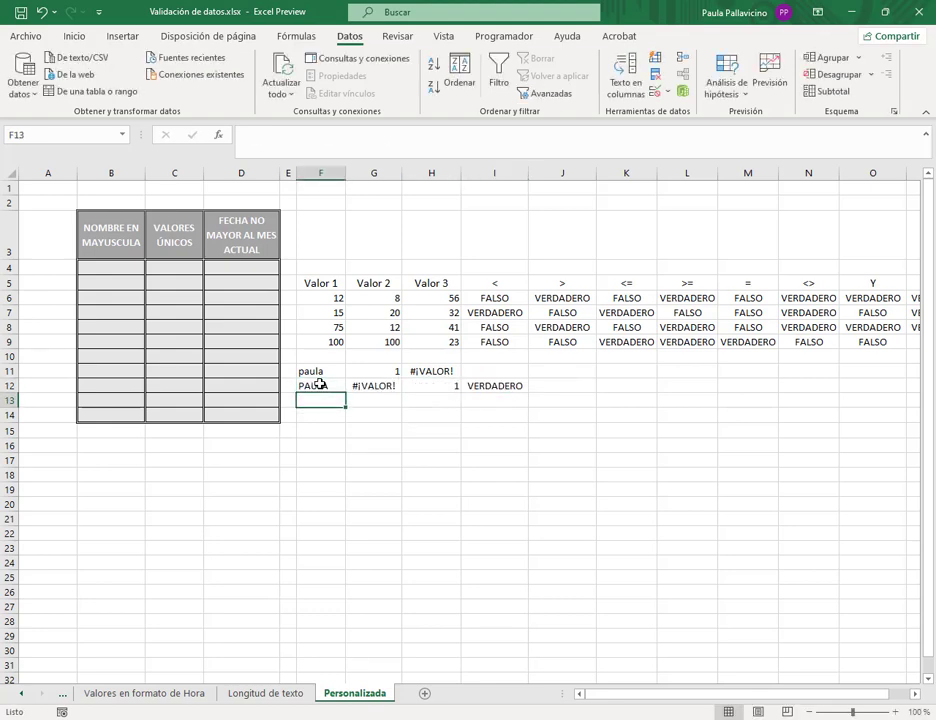
pyautogui.click(489, 387)
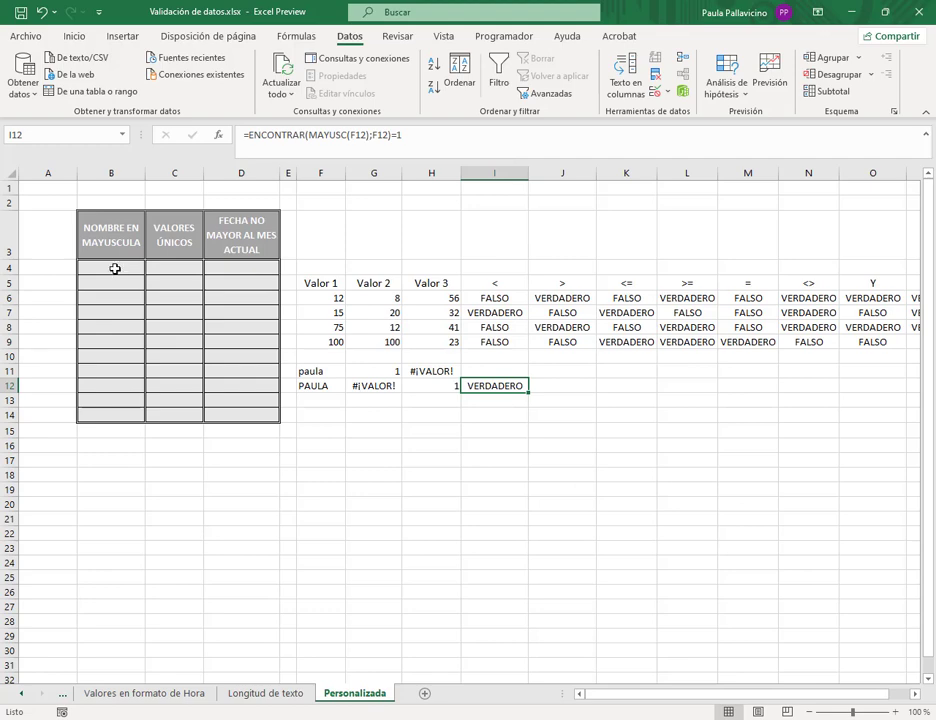
# - Give B4:B14 a Personalizada validation rule with formula =ENCONTRAR(MAYUSC(B4);B4)=1
pyautogui.moveTo(115, 268); pyautogui.dragTo(116, 416)
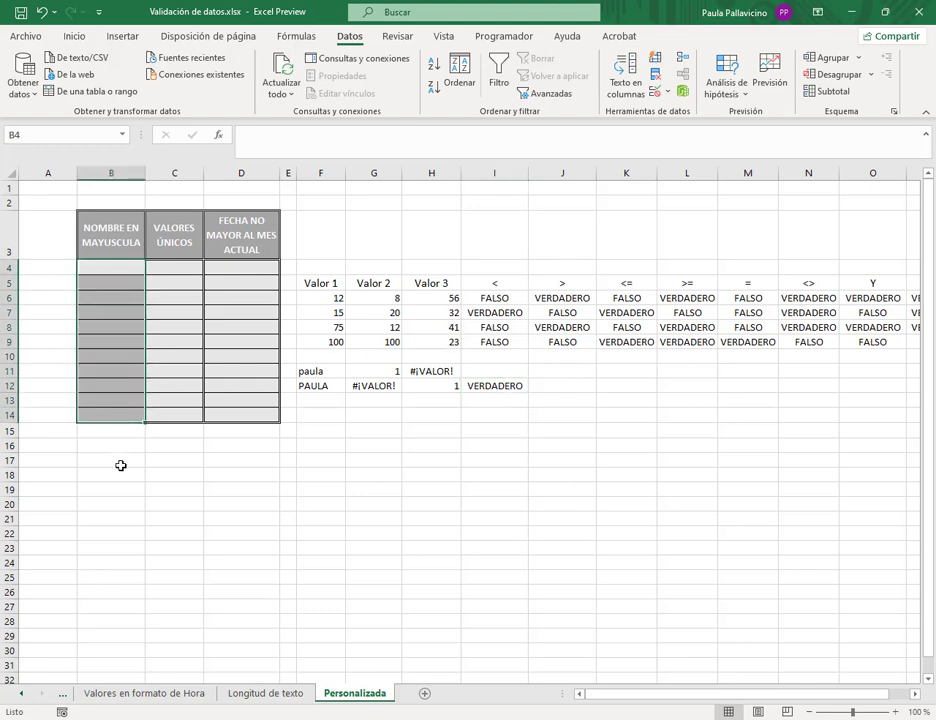
pyautogui.click(655, 91)
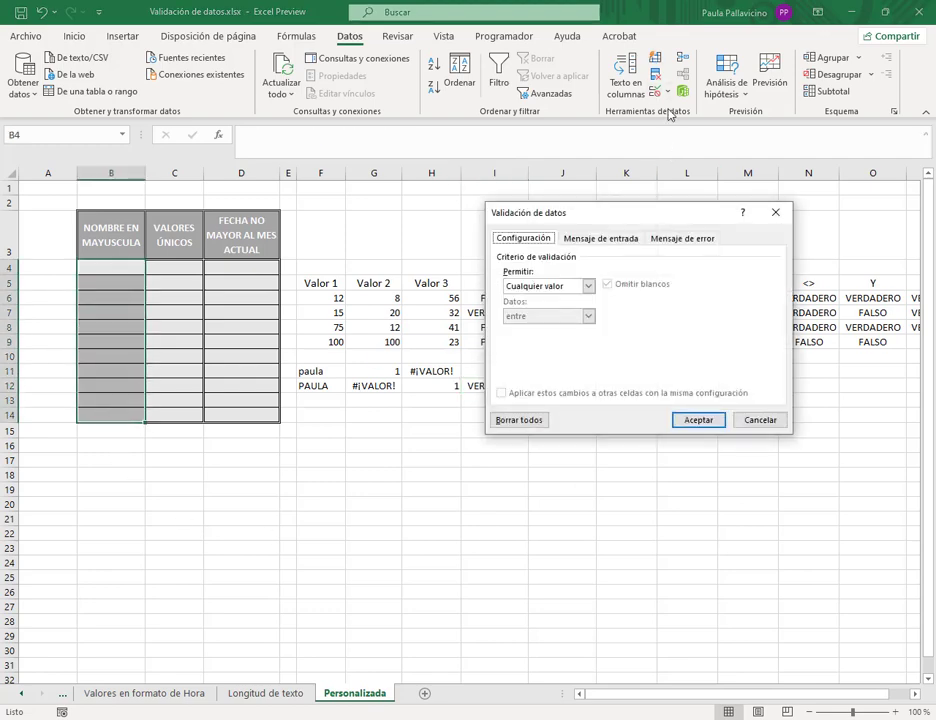
pyautogui.click(588, 288)
pyautogui.click(545, 367)
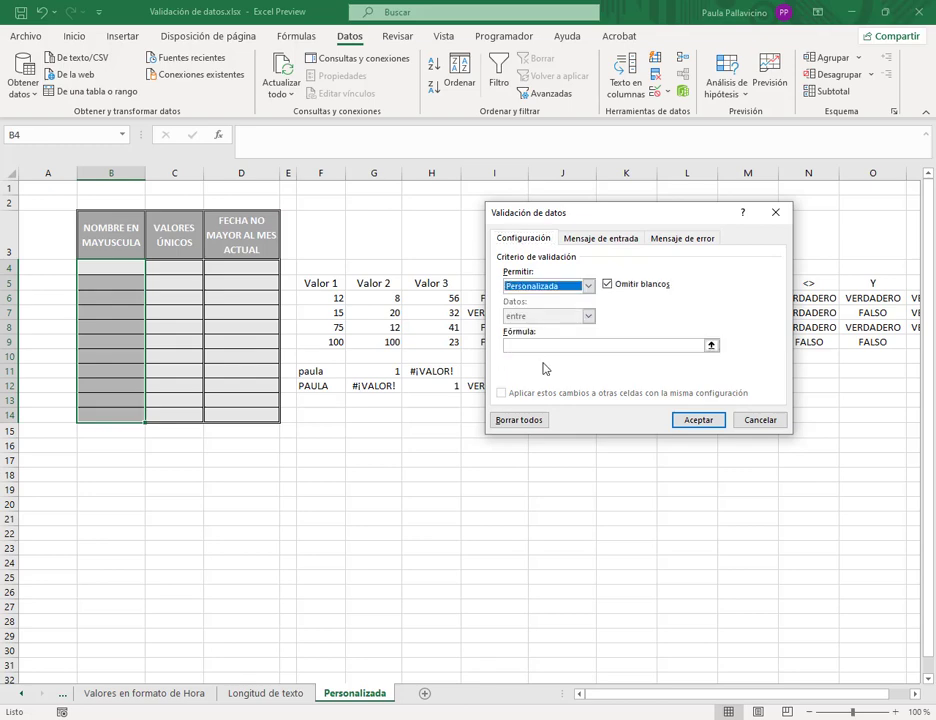
pyautogui.click(556, 345)
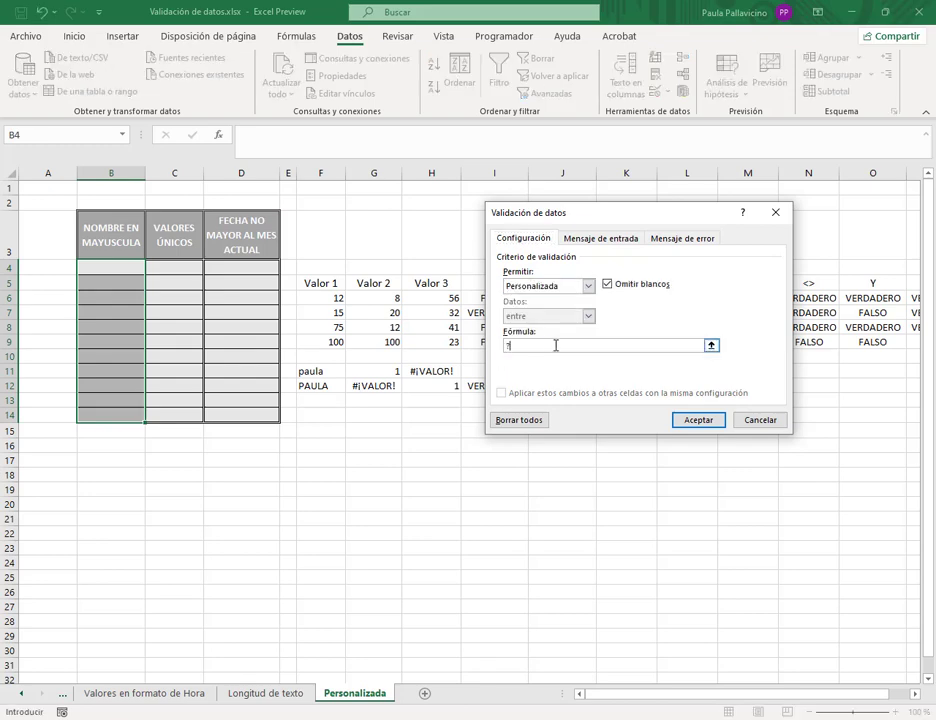
pyautogui.write('=ENCON')
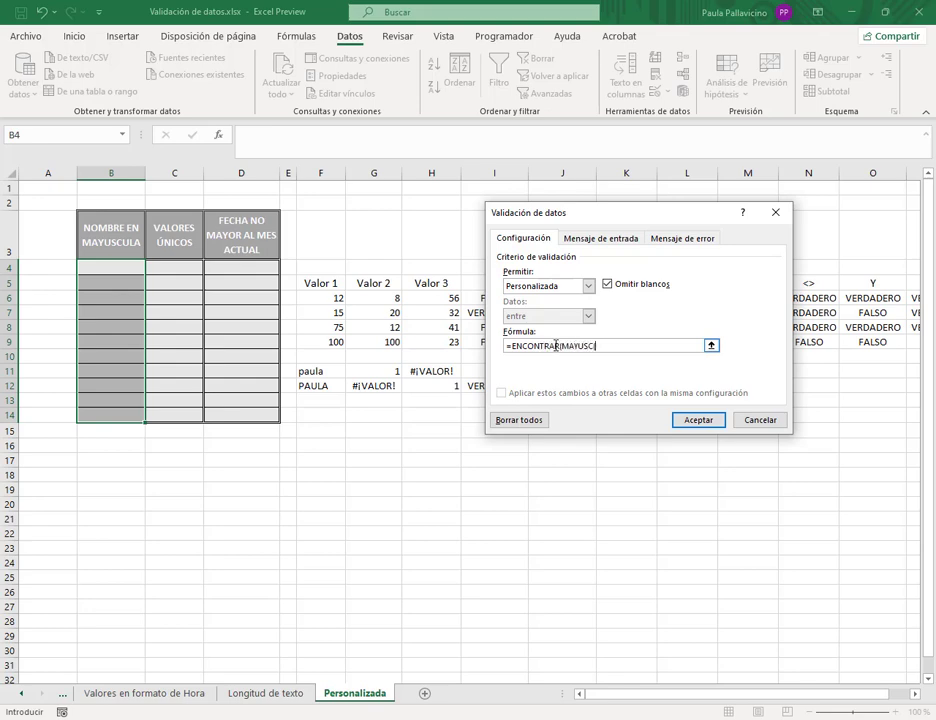
pyautogui.write('TRAR(MAYUSC(')
pyautogui.click(127, 267)
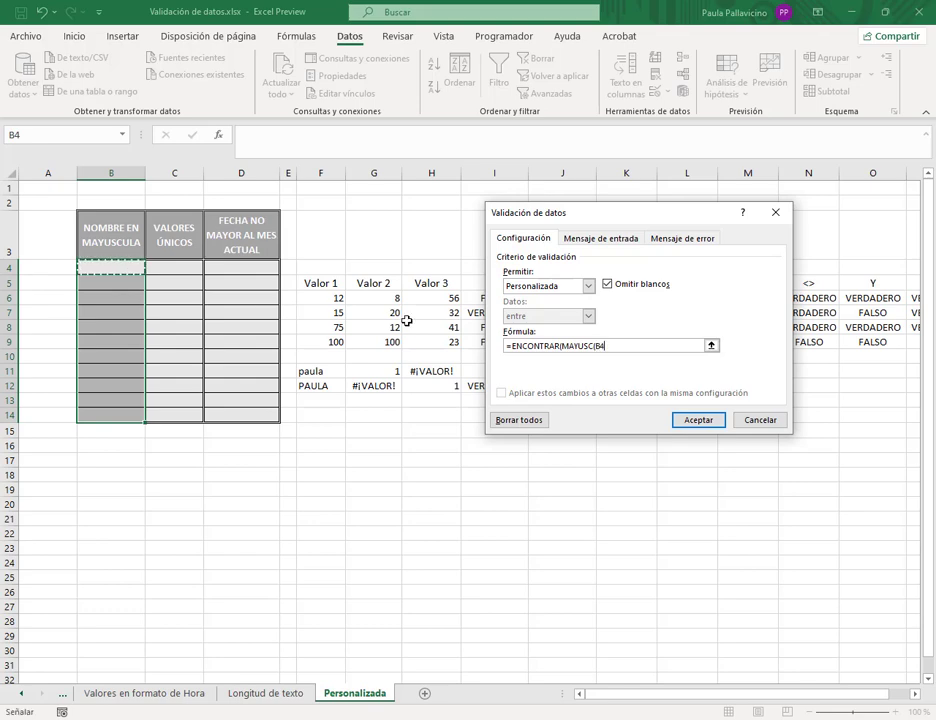
pyautogui.write(');')
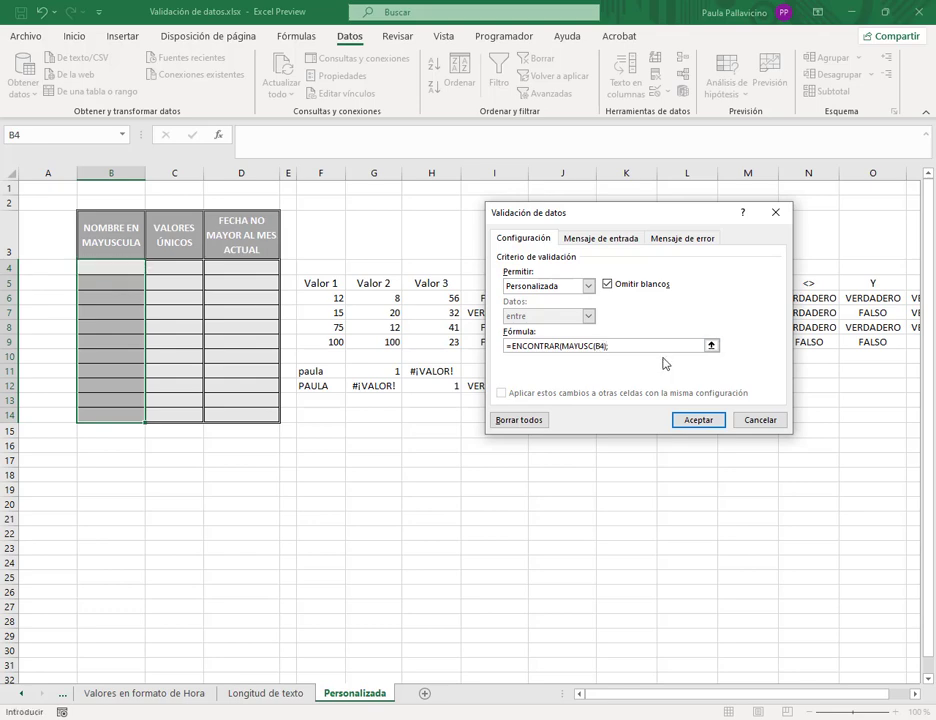
pyautogui.click(121, 263)
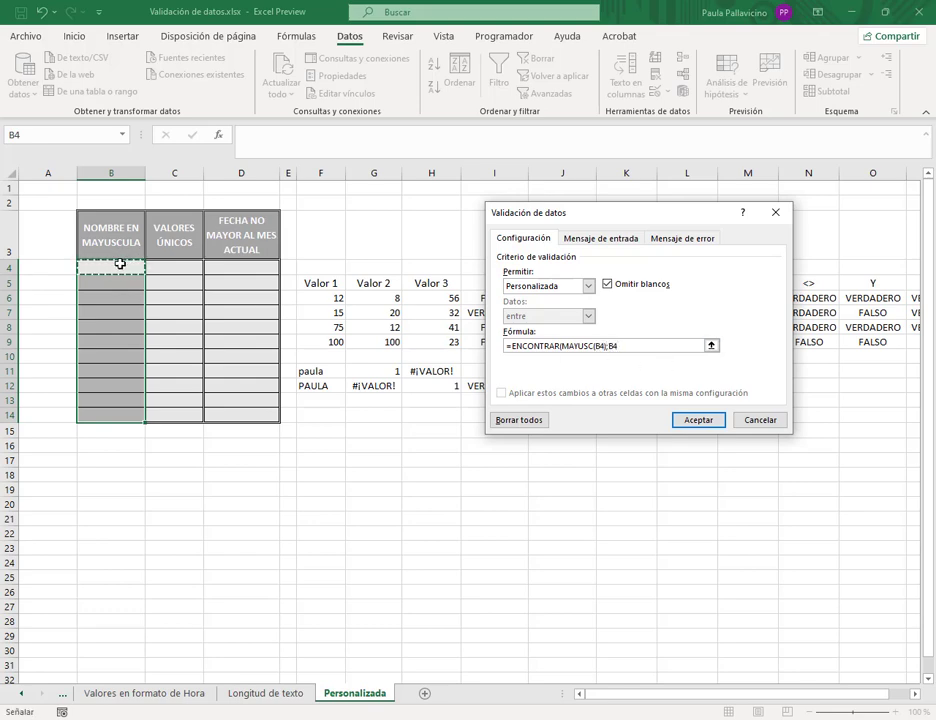
pyautogui.write(')=1')
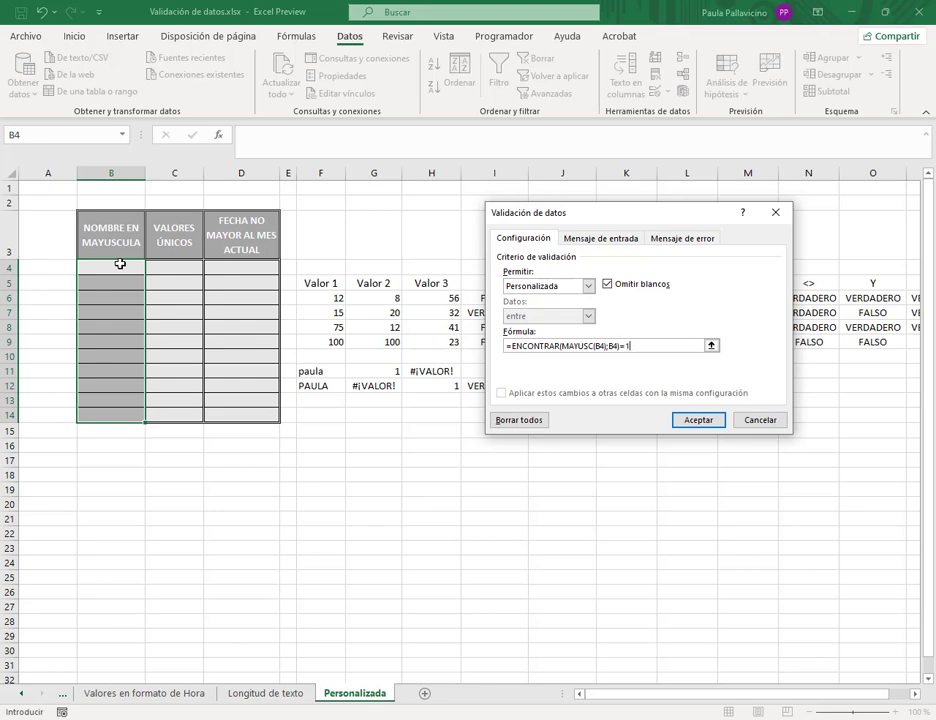
pyautogui.click(700, 421)
pyautogui.click(137, 270)
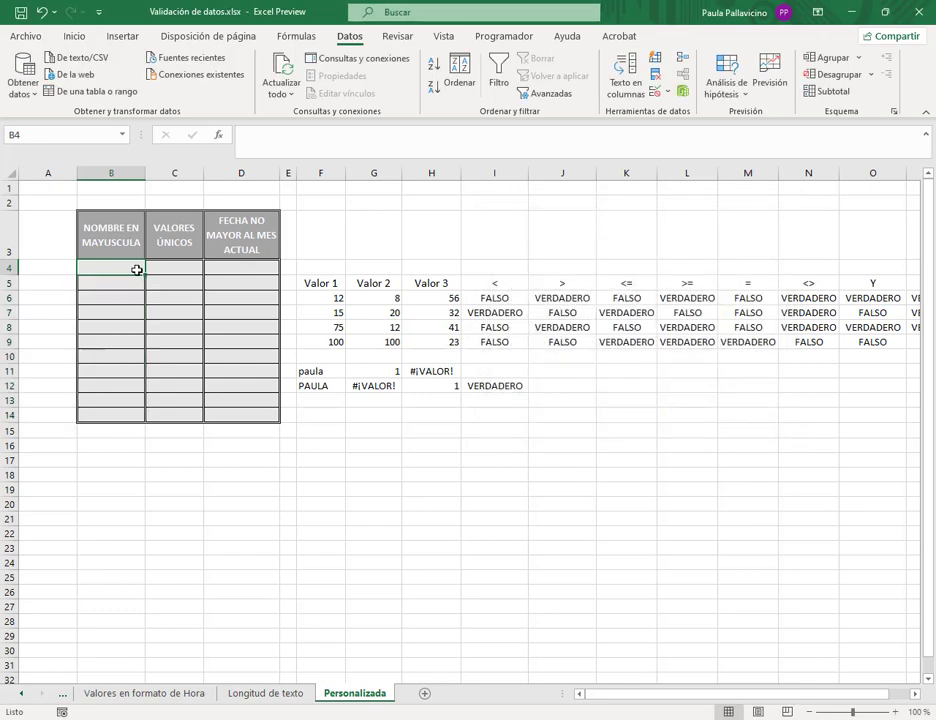
# - Enter two uppercase names in B4 and B5
pyautogui.write('VANESA')
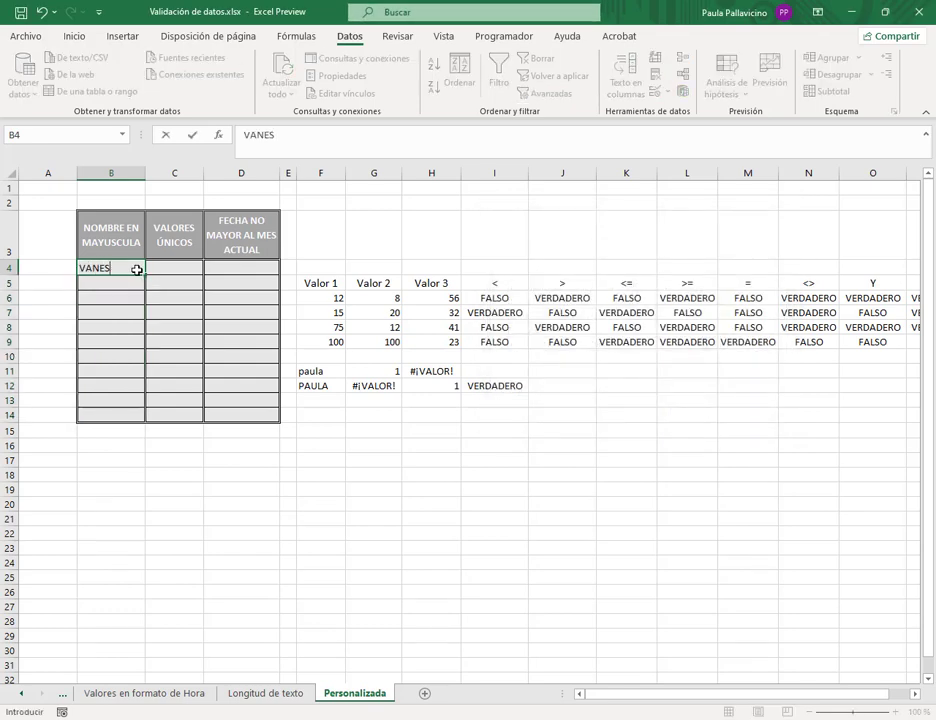
pyautogui.press('Return')
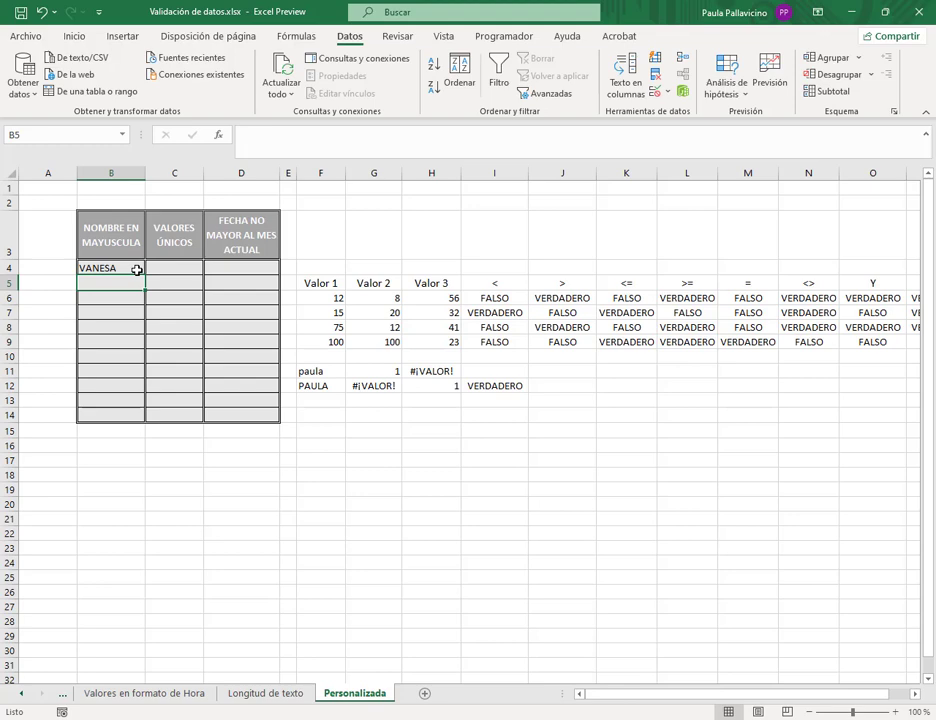
pyautogui.write('MONICA')
pyautogui.press('Return')
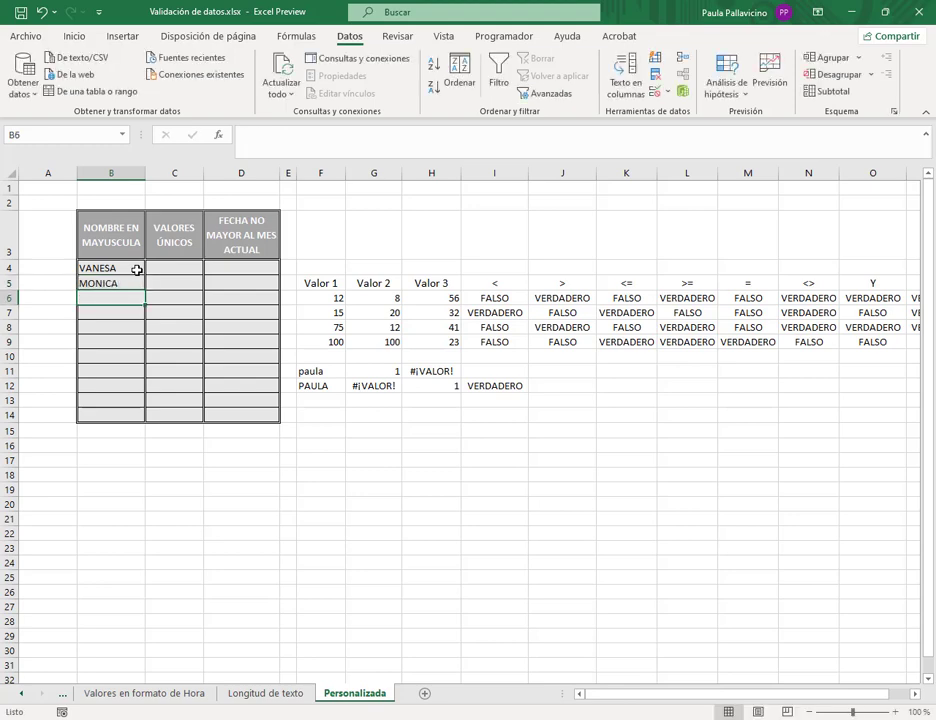
# - Try a lowercase name in B6 and cancel the validation error, leaving B6 empty
pyautogui.write('adrian')
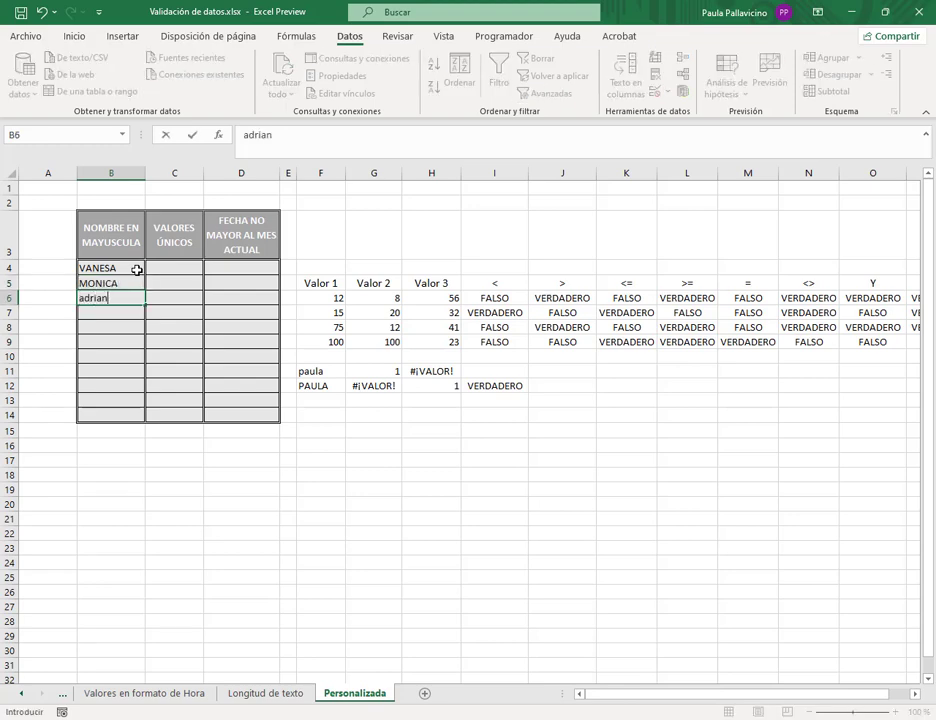
pyautogui.press('Return')
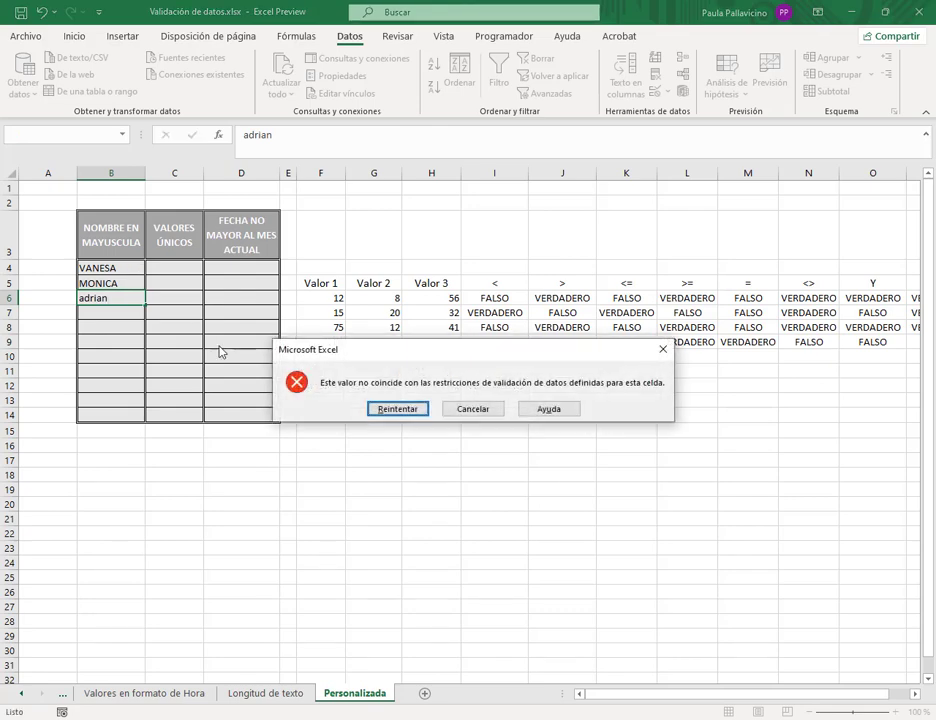
pyautogui.moveTo(362, 356); pyautogui.dragTo(397, 267)
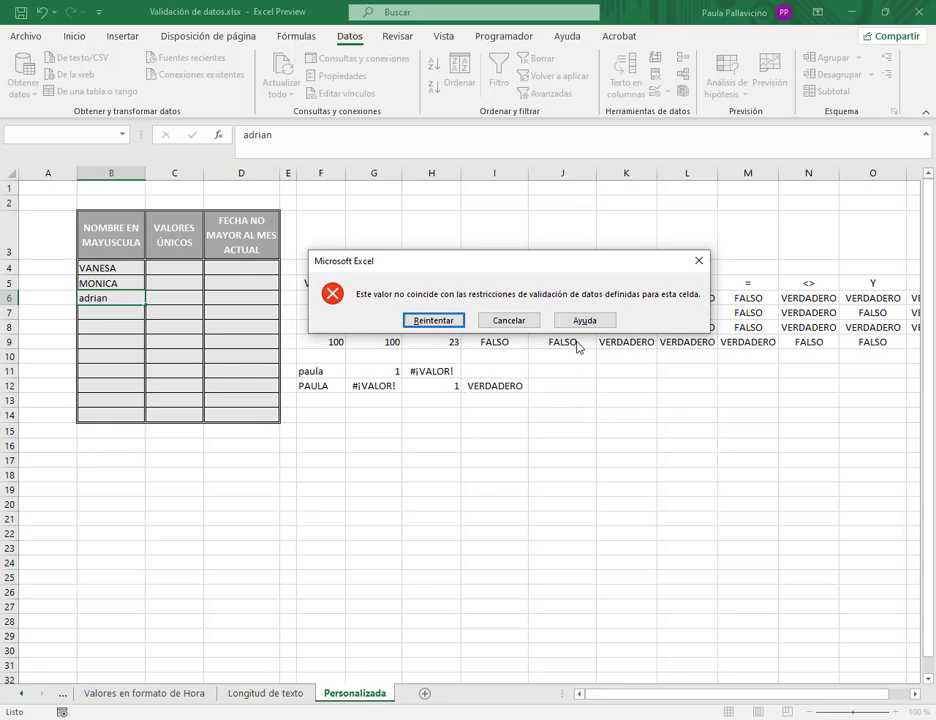
pyautogui.click(508, 322)
pyautogui.click(305, 385)
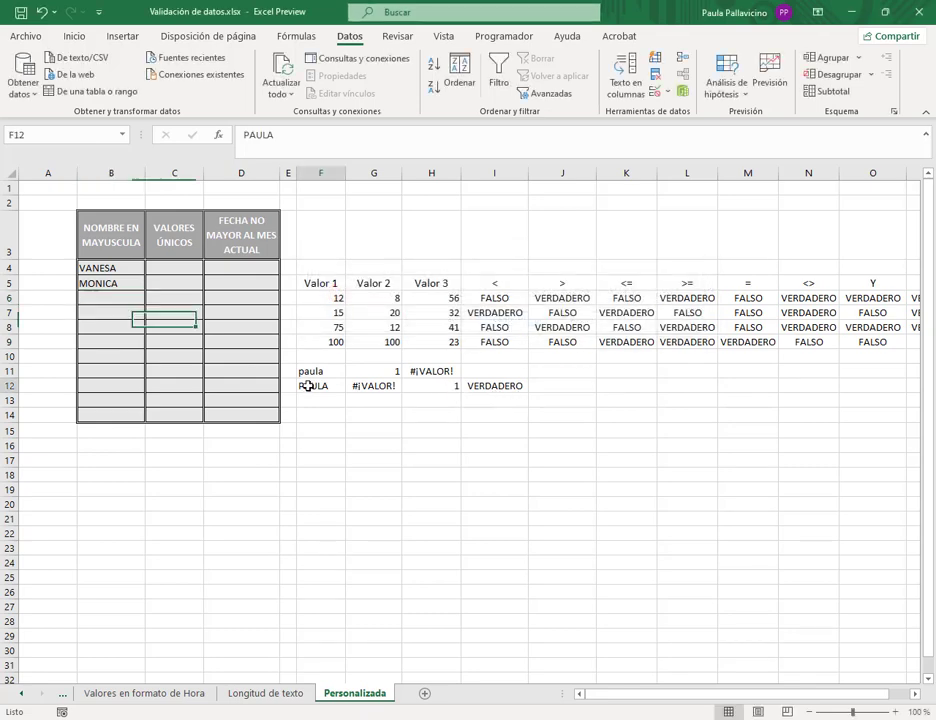
# - Replace F12 with a lowercase name so H12 and I12 show #¡VALOR!
pyautogui.write('adrian')
pyautogui.press('Return')
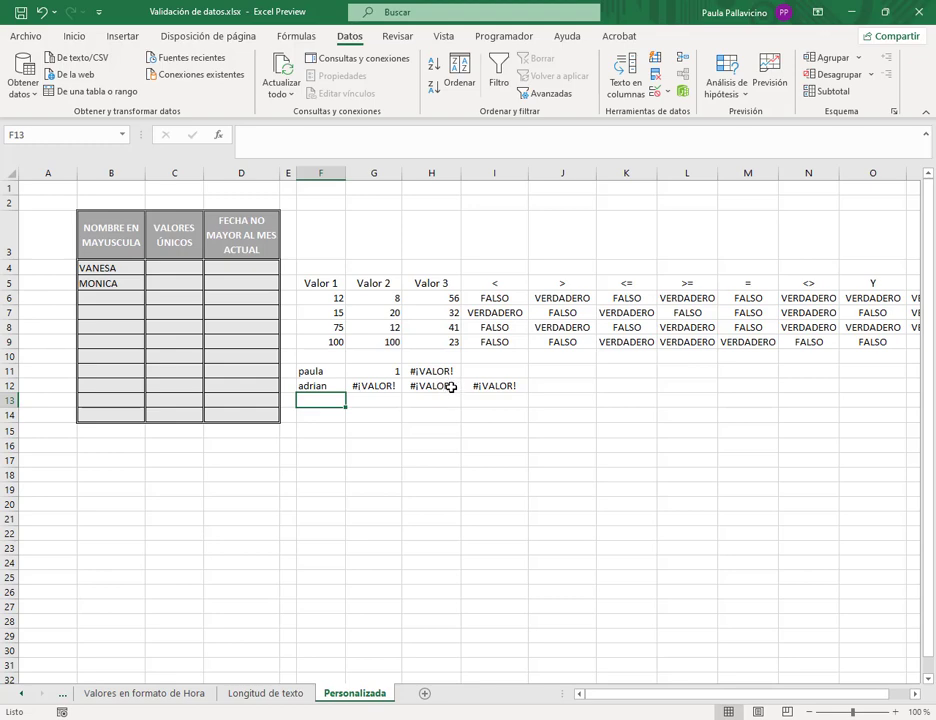
pyautogui.click(134, 297)
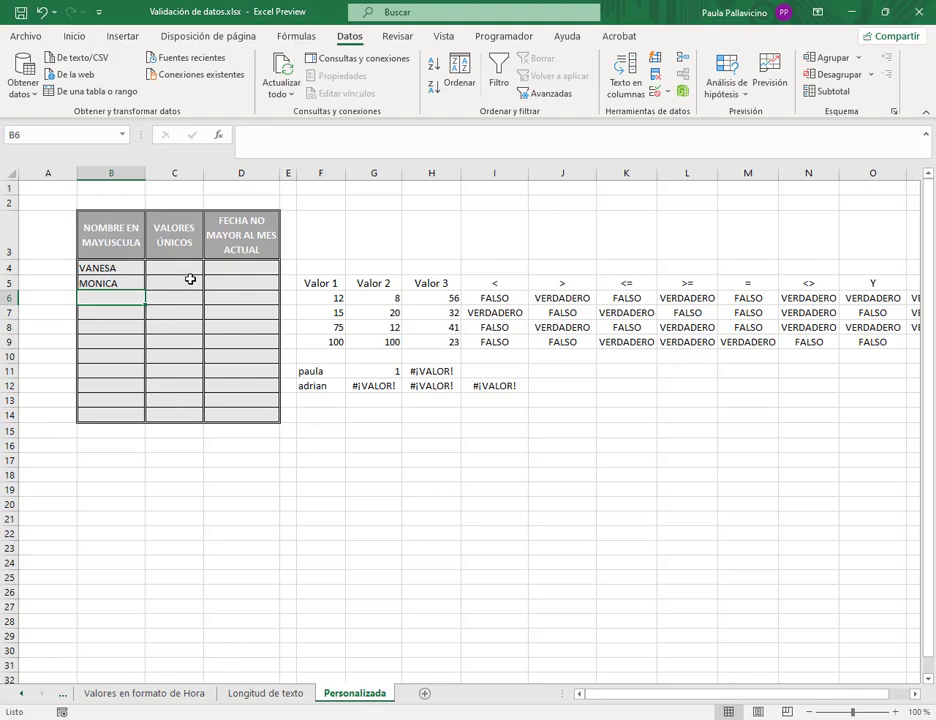
pyautogui.click(311, 414)
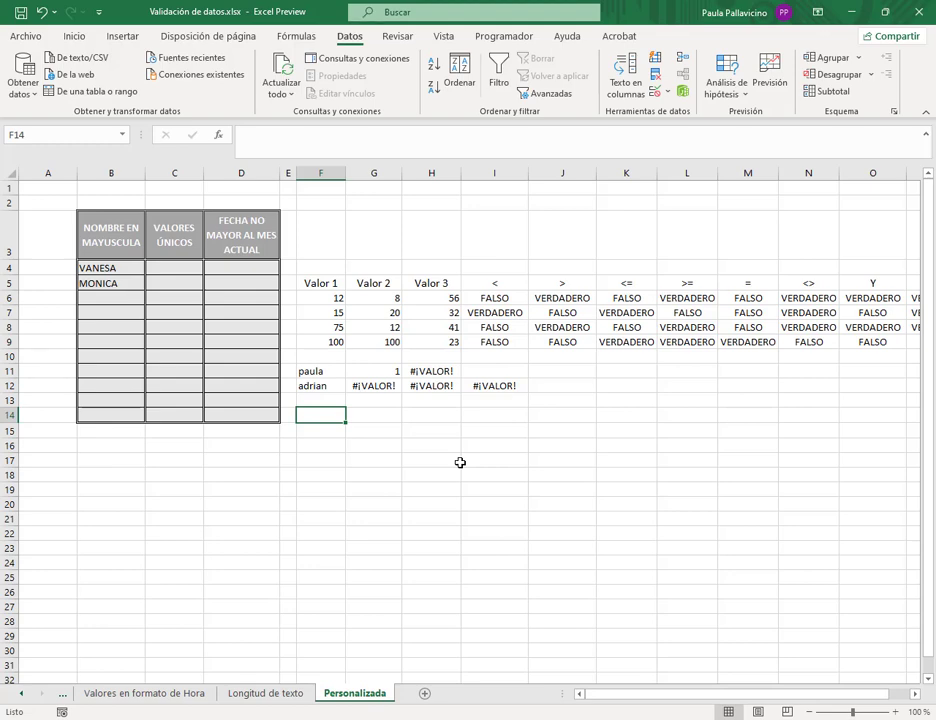
# - Enter sample numbers 45, 63, 87, 10 and 36 in F14:F18
pyautogui.write('45')
pyautogui.press('Return')
pyautogui.write('63')
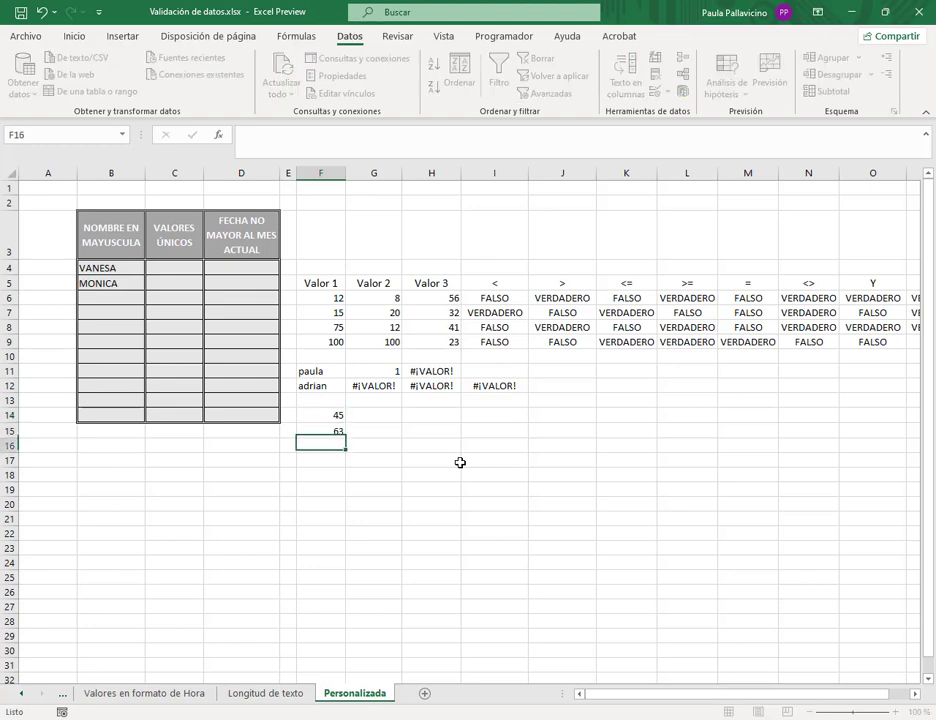
pyautogui.press('Return')
pyautogui.write('87')
pyautogui.press('Return')
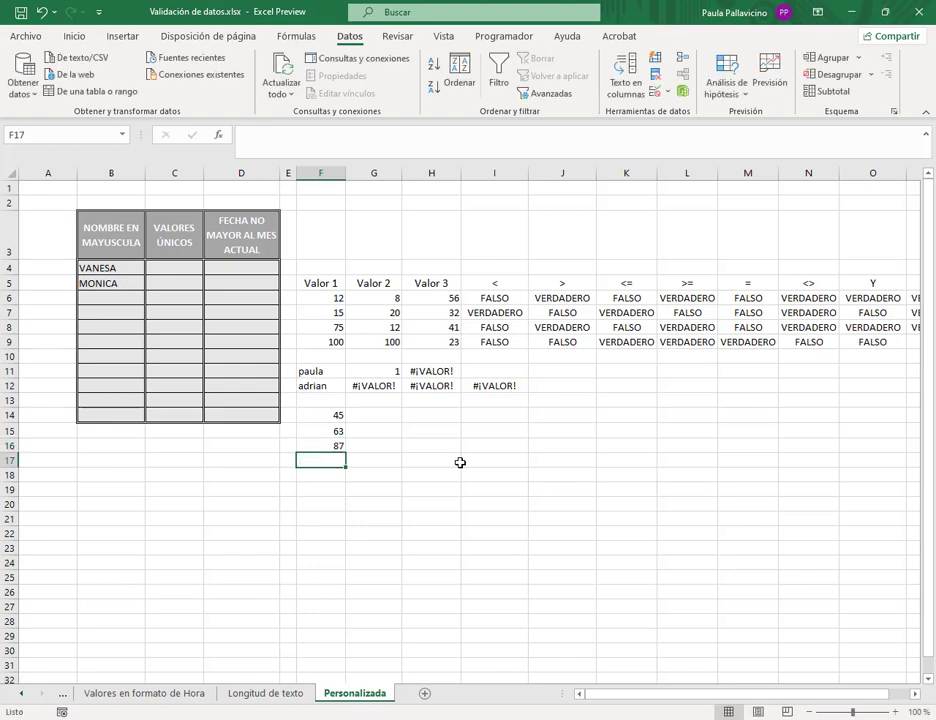
pyautogui.write('10')
pyautogui.press('Return')
pyautogui.write('36')
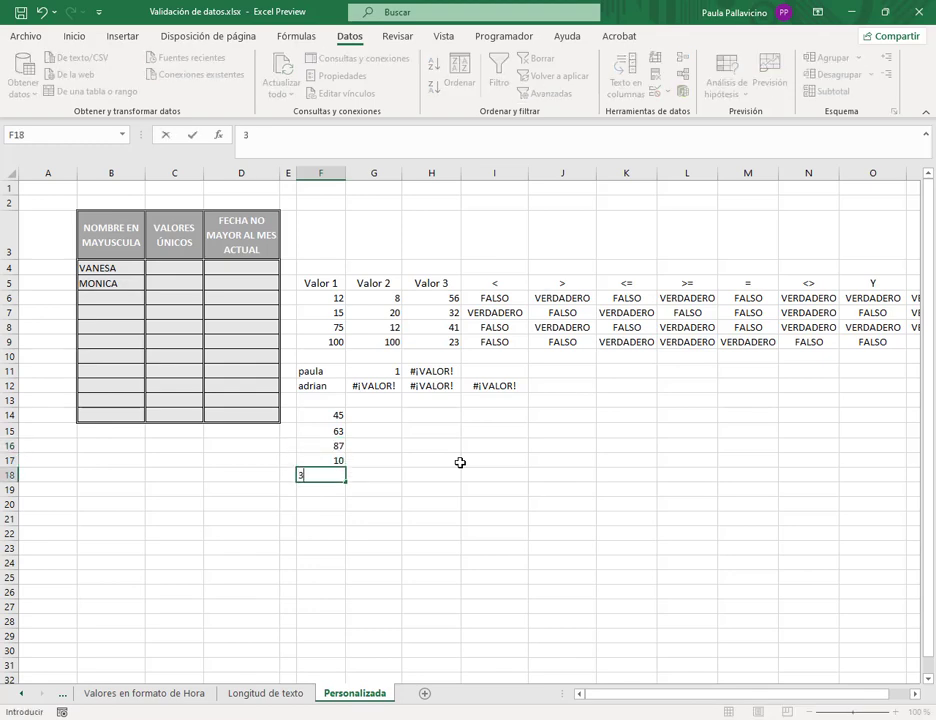
pyautogui.press('Return')
# - Enter =CONTAR.SI($F$14:$F$18;F14) in G14
pyautogui.press('Up')
pyautogui.press('Right')
pyautogui.press('Up')
pyautogui.press('Up')
pyautogui.press('Up')
pyautogui.press('Up')
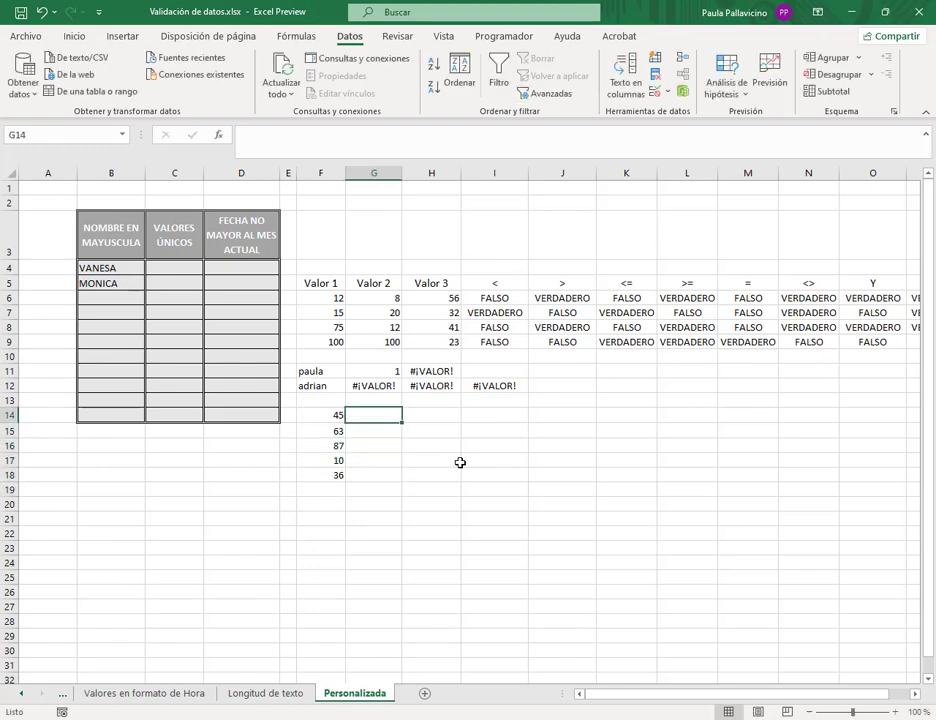
pyautogui.write('=contar.')
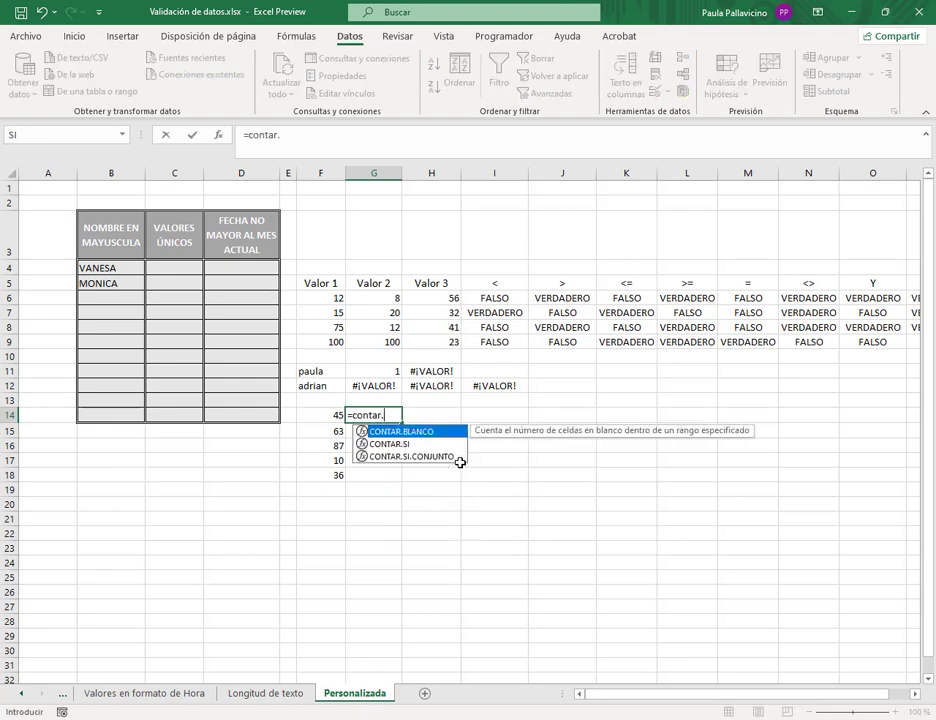
pyautogui.write('si(')
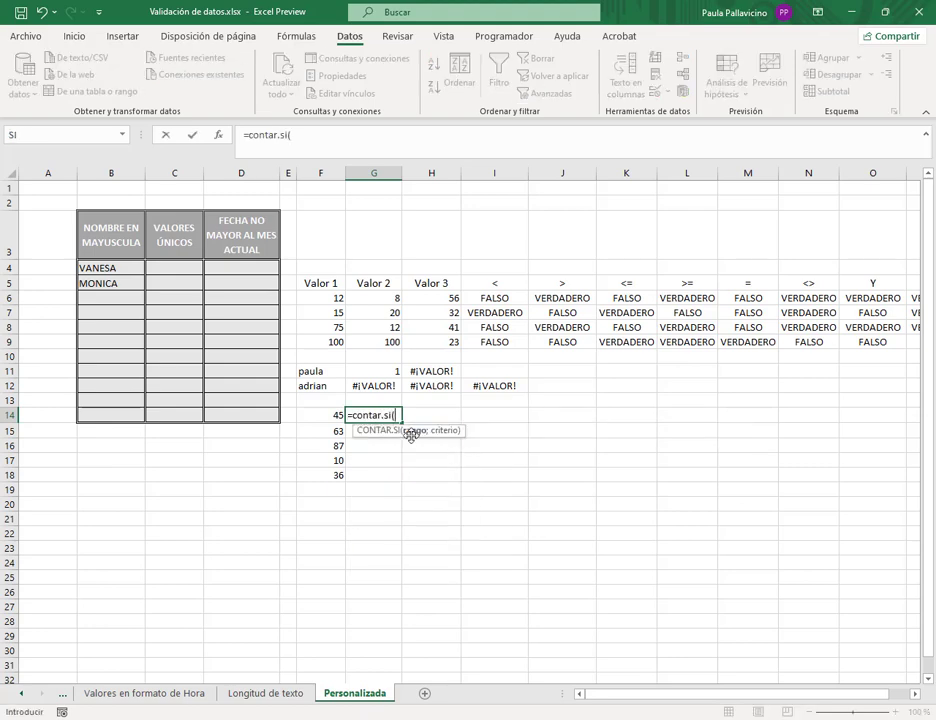
pyautogui.click(335, 414)
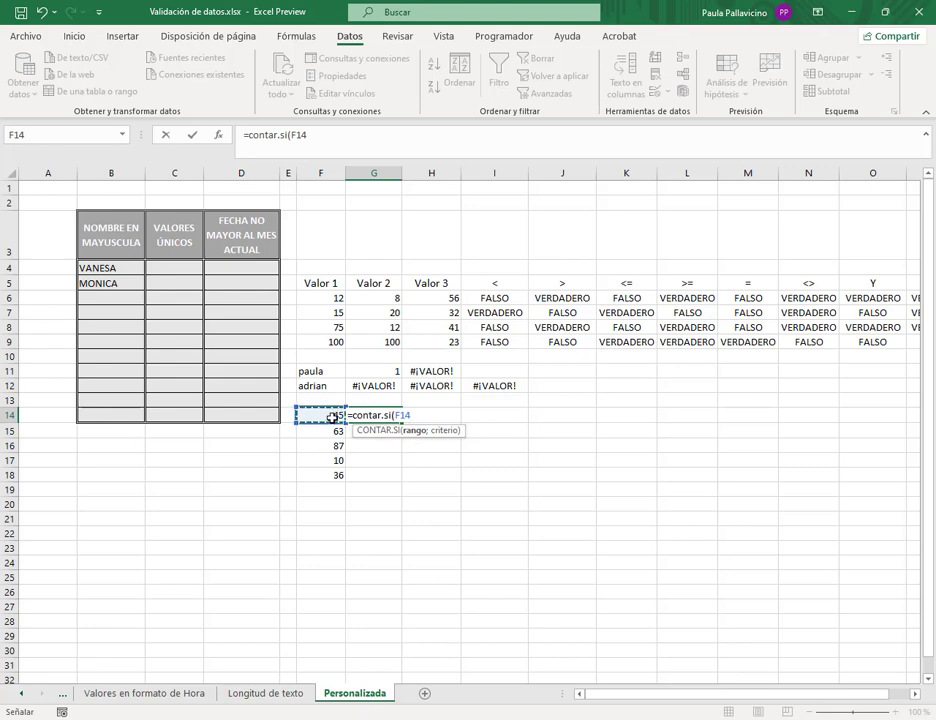
pyautogui.moveTo(336, 415); pyautogui.dragTo(331, 476)
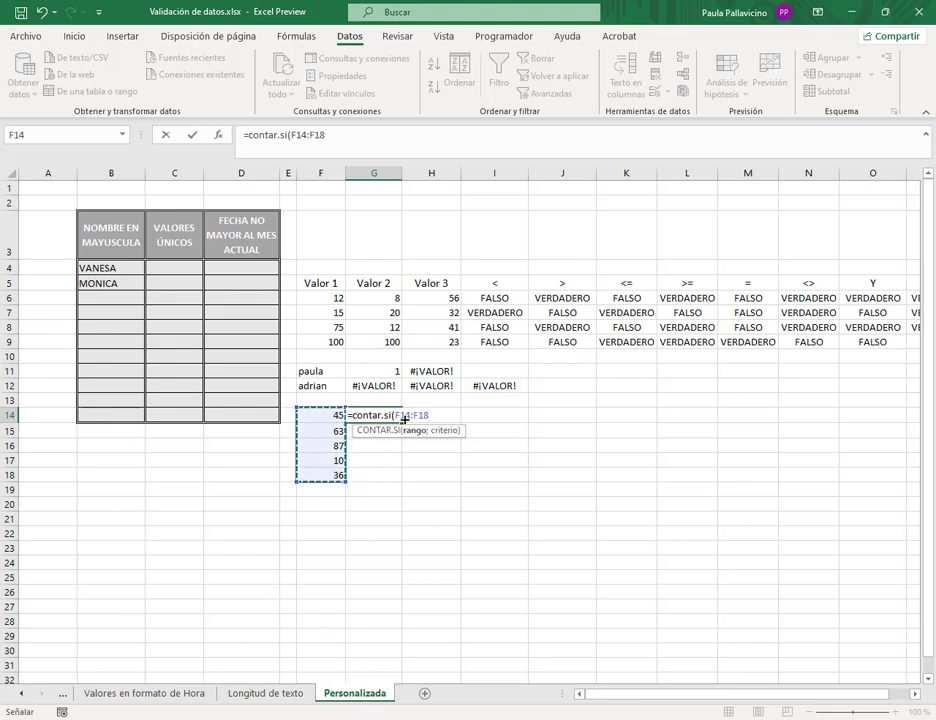
pyautogui.moveTo(395, 415); pyautogui.dragTo(431, 416)
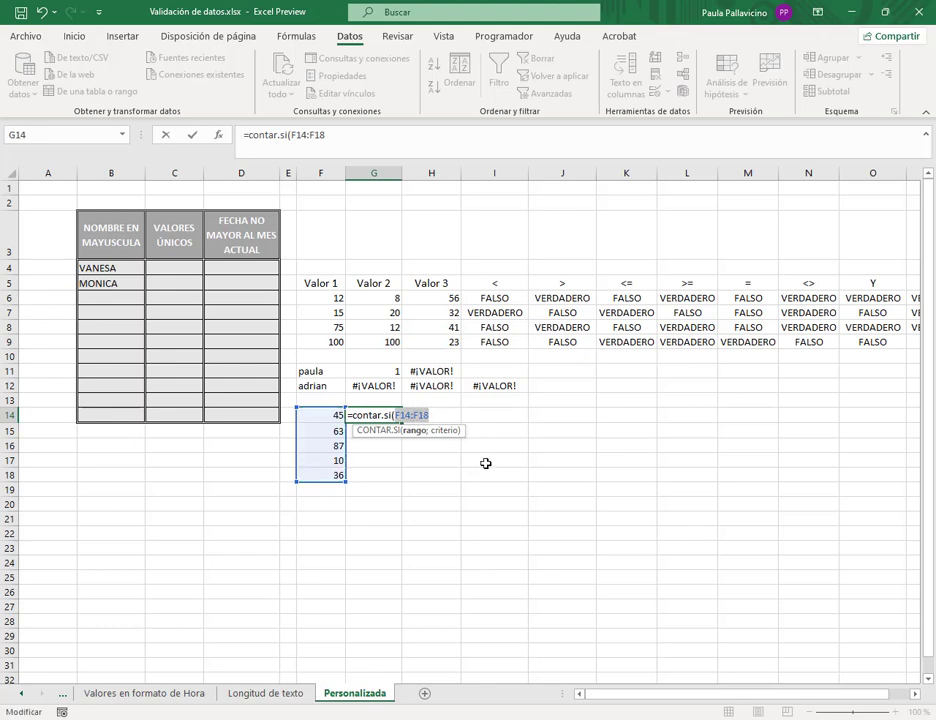
pyautogui.press('F4')
pyautogui.click(455, 416)
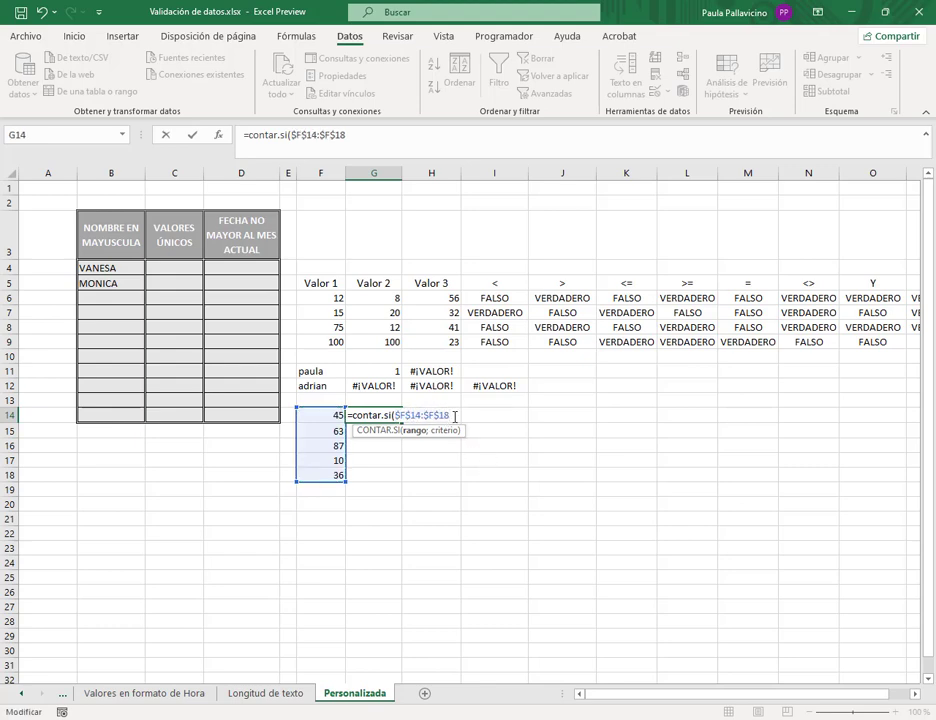
pyautogui.write(';')
pyautogui.click(331, 412)
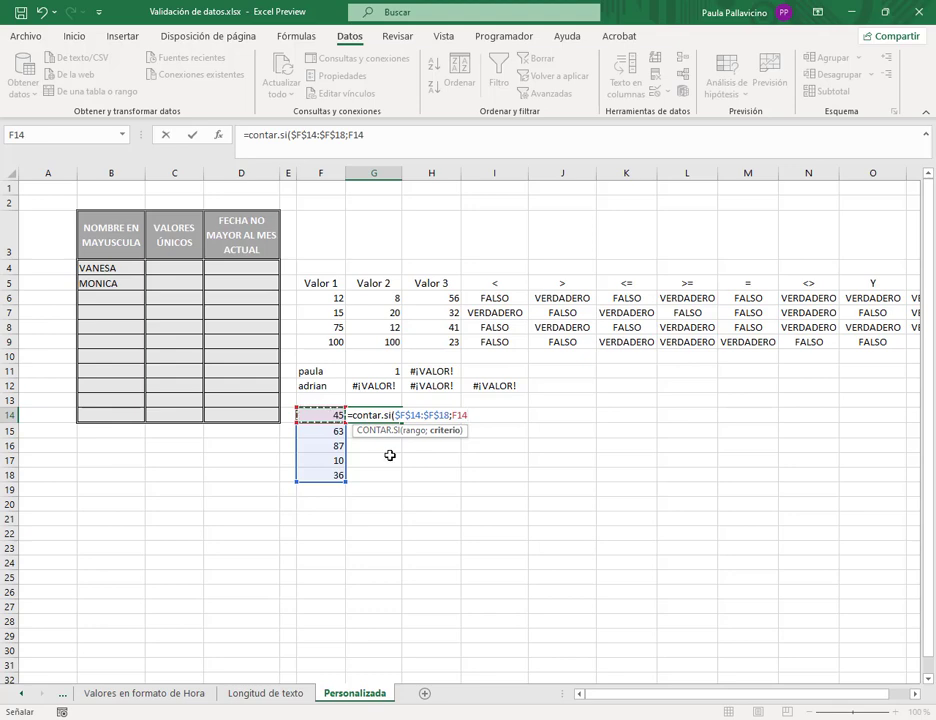
pyautogui.write(')')
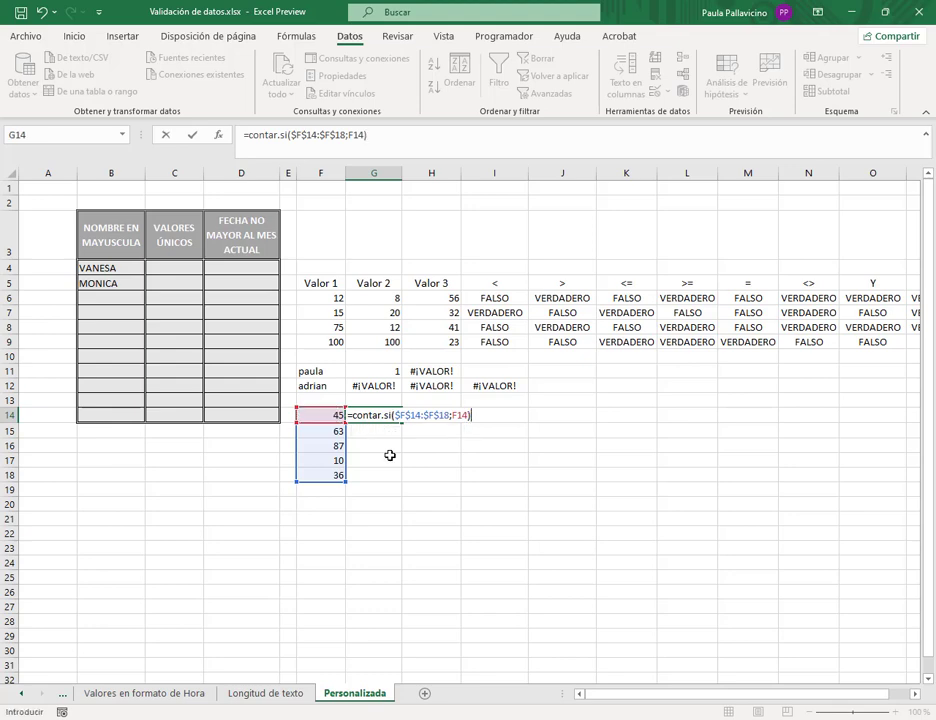
pyautogui.press('Return')
# - Fill the G14 count down to G18 and check each copied formula's references
pyautogui.click(390, 418)
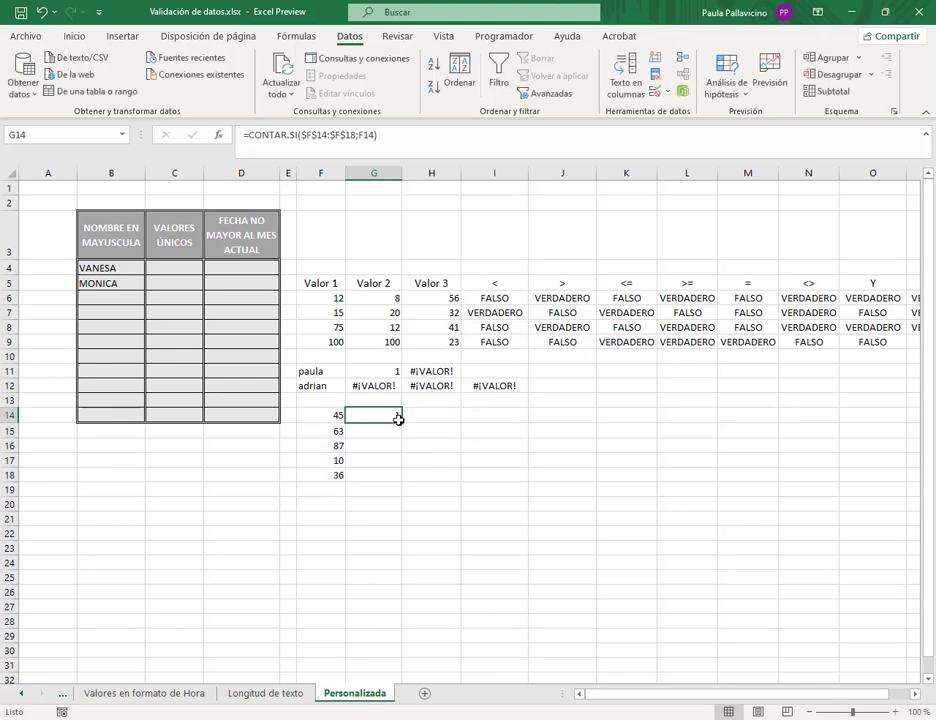
pyautogui.moveTo(401, 422); pyautogui.dragTo(395, 479)
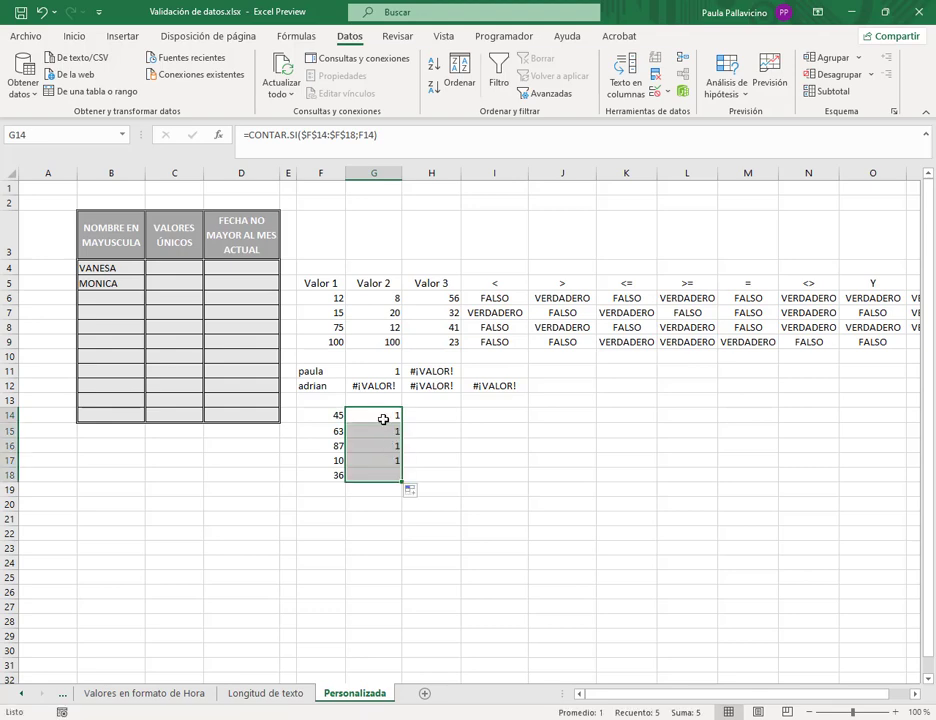
pyautogui.doubleClick(382, 474)
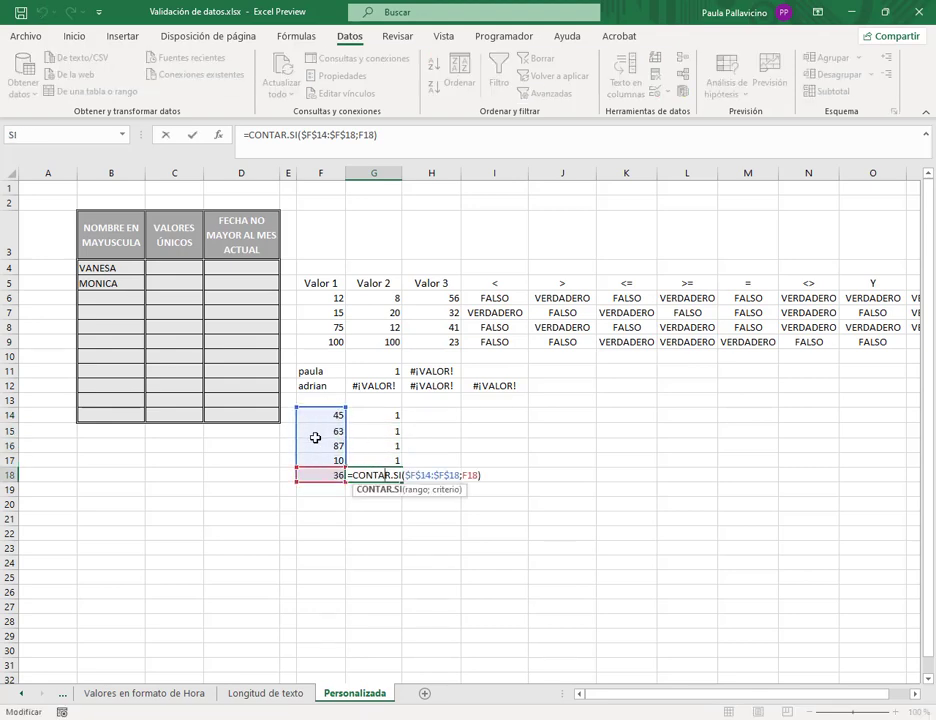
pyautogui.press('Escape')
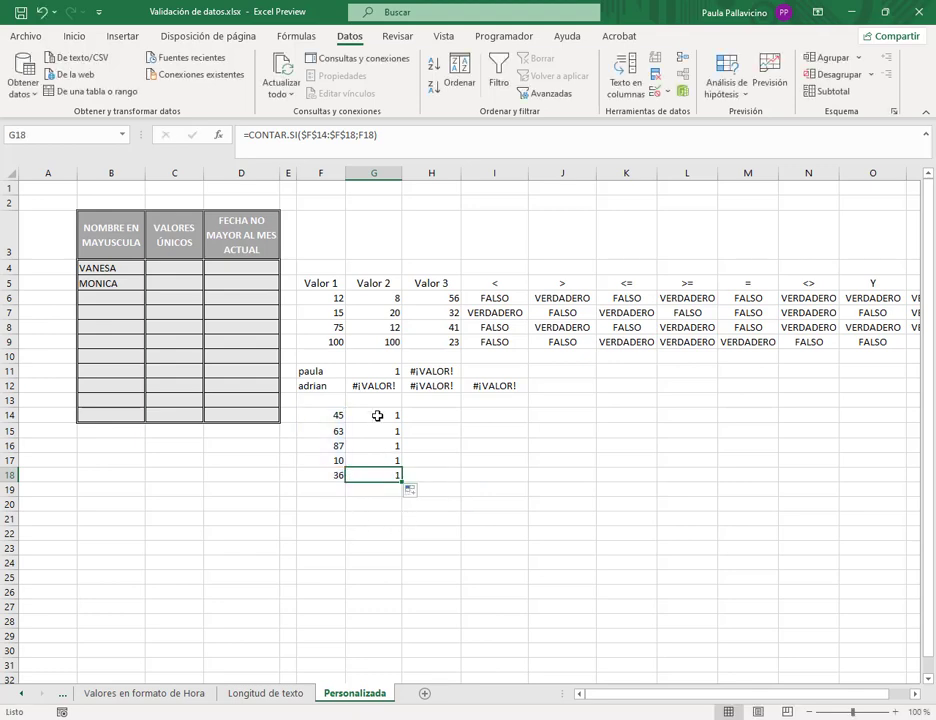
pyautogui.click(377, 416)
pyautogui.click(376, 431)
pyautogui.click(376, 447)
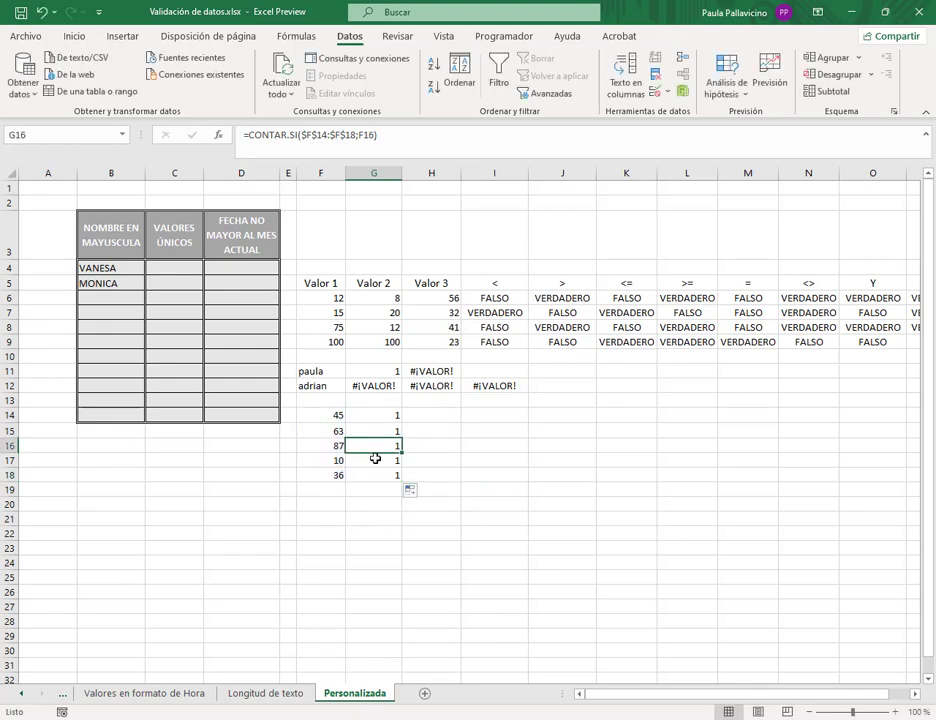
pyautogui.click(376, 461)
pyautogui.click(377, 475)
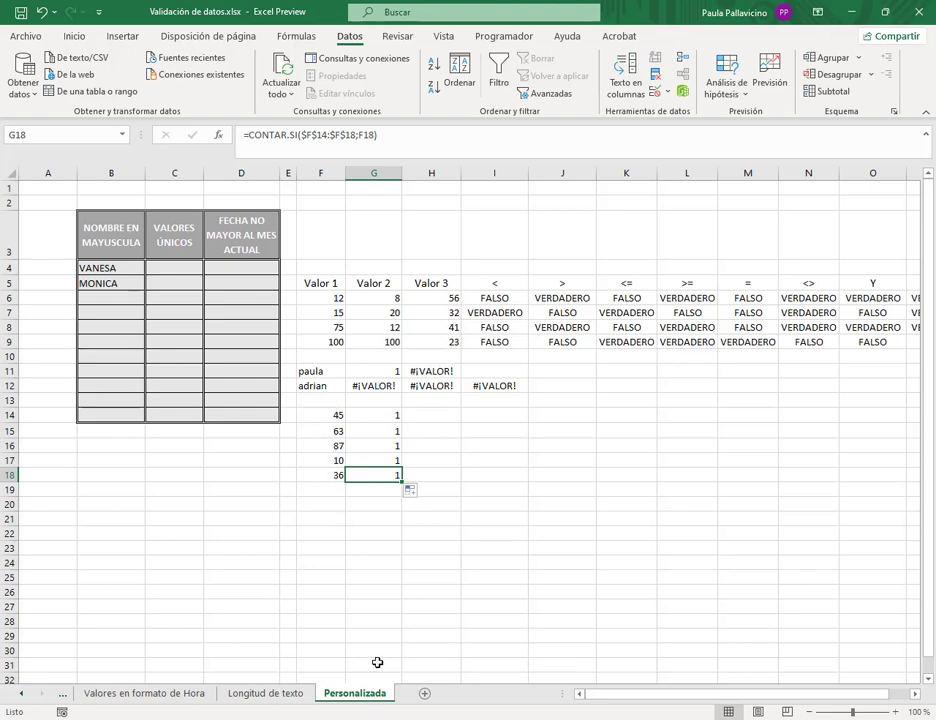
# - Put 45 into F17 and F15 to test the counts with duplicate values
pyautogui.click(335, 461)
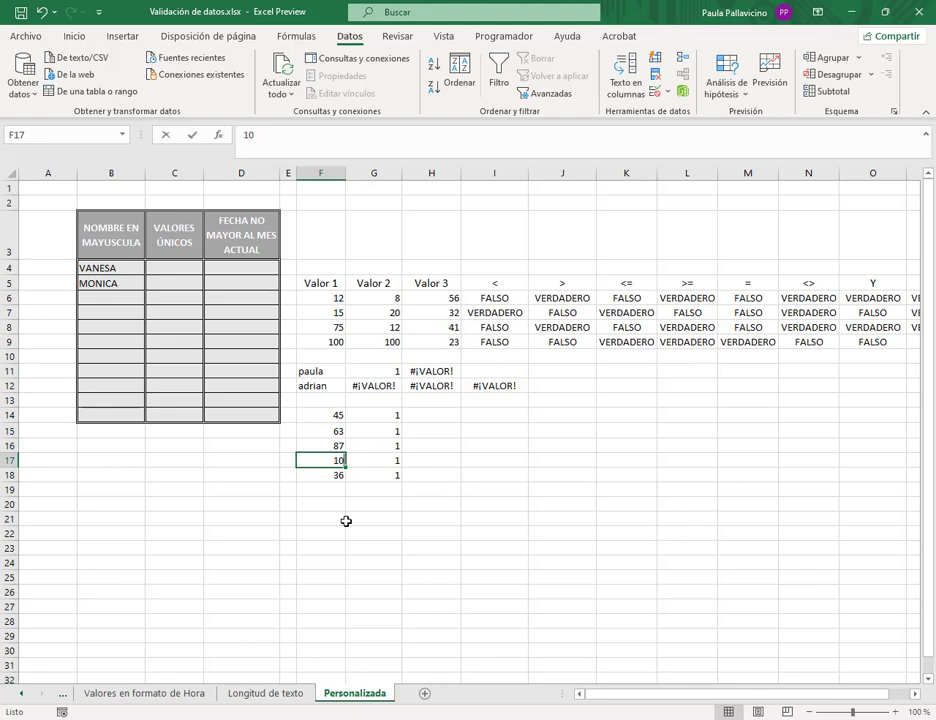
pyautogui.write('45')
pyautogui.press('Return')
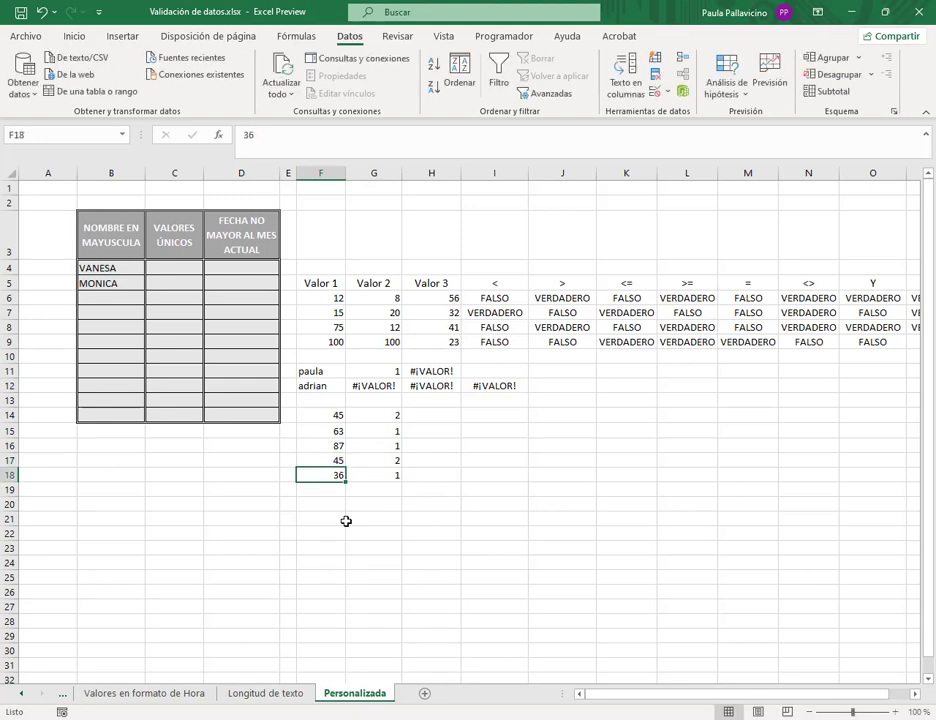
pyautogui.click(330, 460)
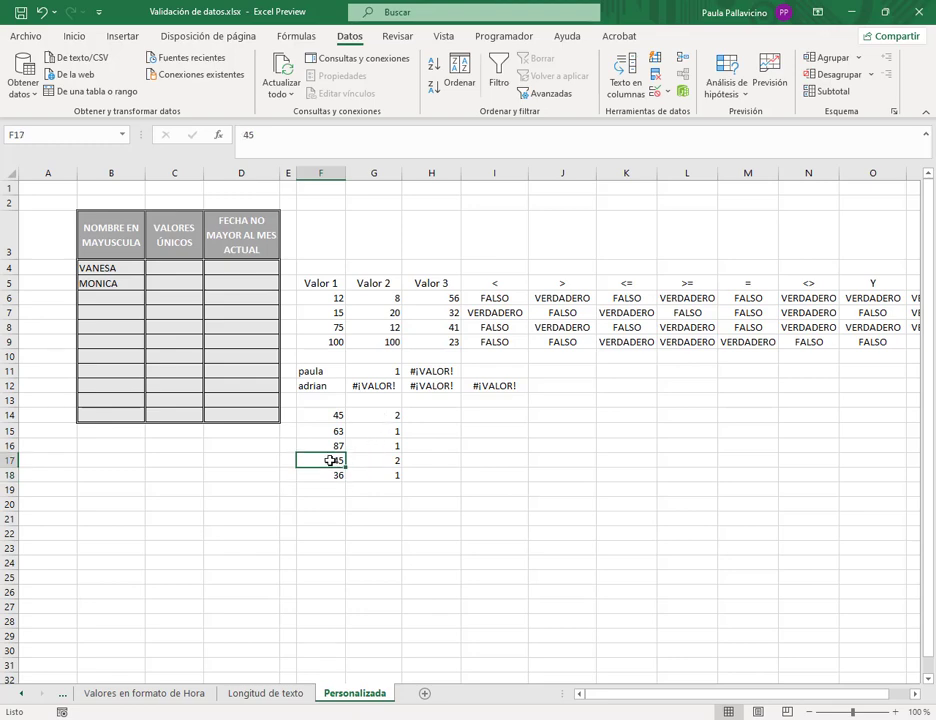
pyautogui.press('Up')
pyautogui.press('Up')
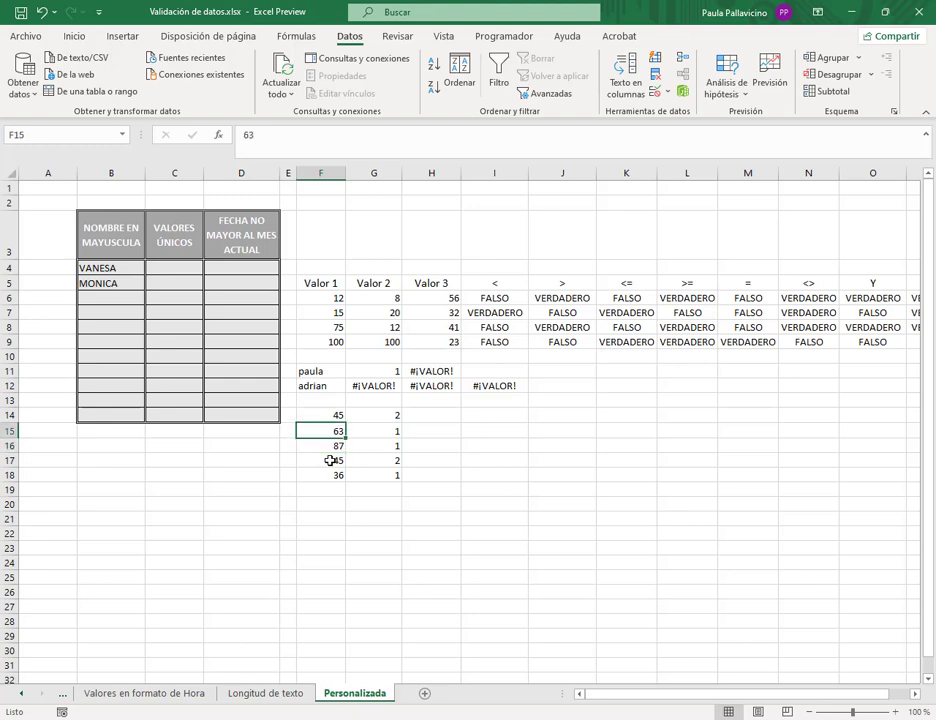
pyautogui.write('45')
pyautogui.press('Return')
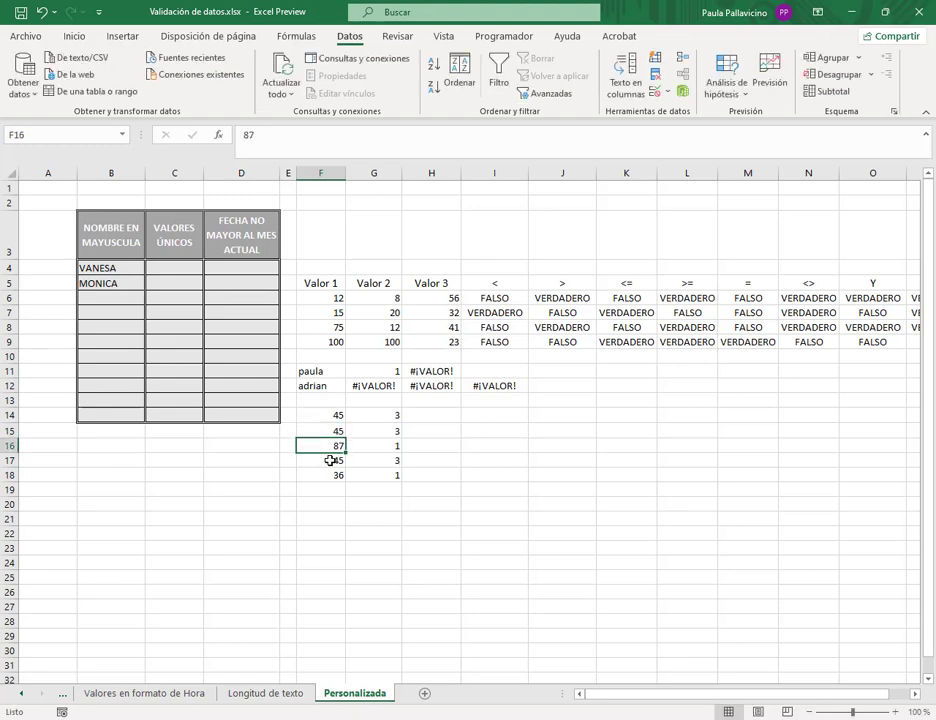
# - Change F15 to 10 and F17 to 30 so every sample counts once
pyautogui.press('Up')
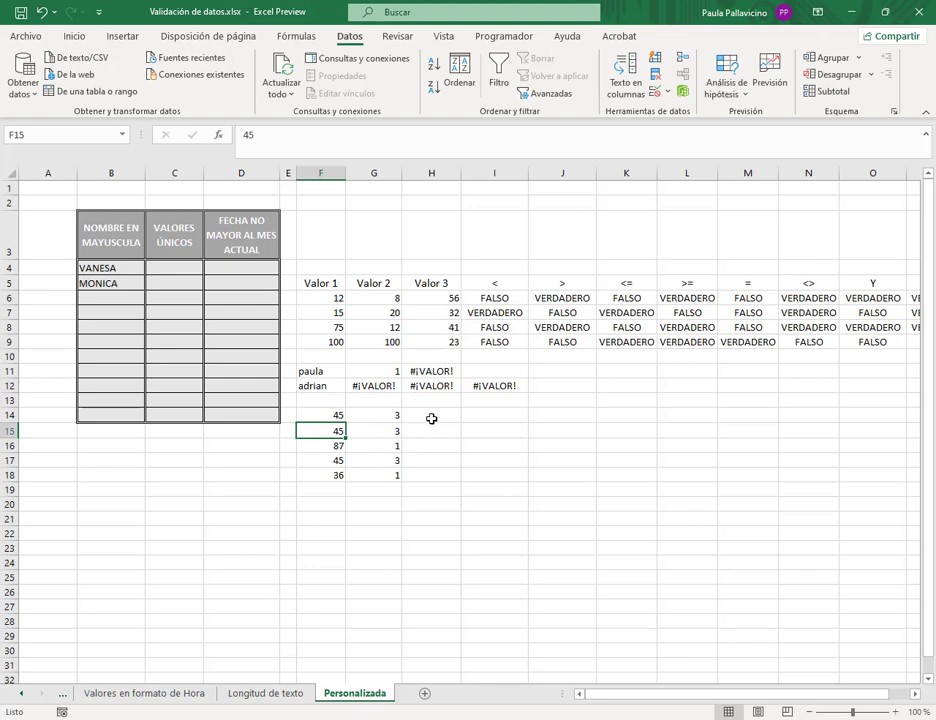
pyautogui.write('10')
pyautogui.press('Return')
pyautogui.press('Return')
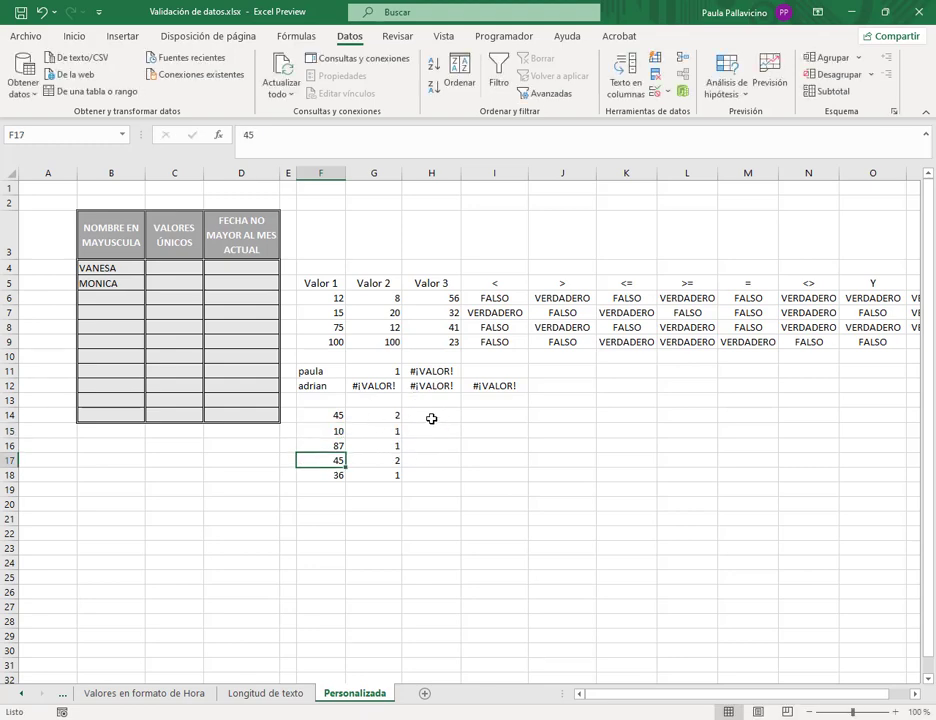
pyautogui.write('30')
pyautogui.press('Return')
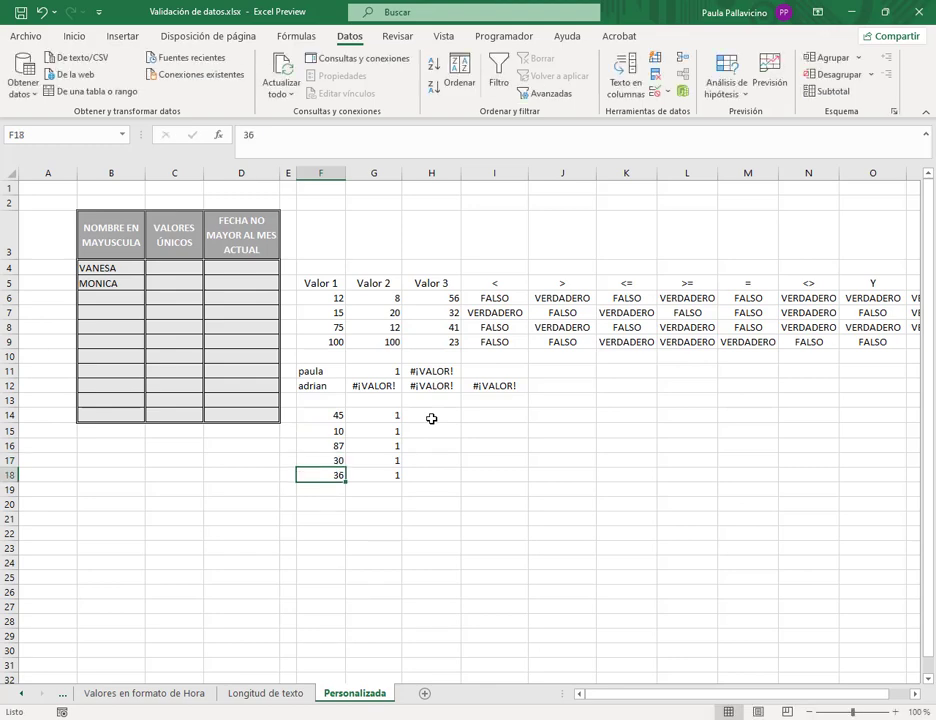
pyautogui.press('Right')
pyautogui.press('Right')
pyautogui.press('Right')
pyautogui.click(431, 418)
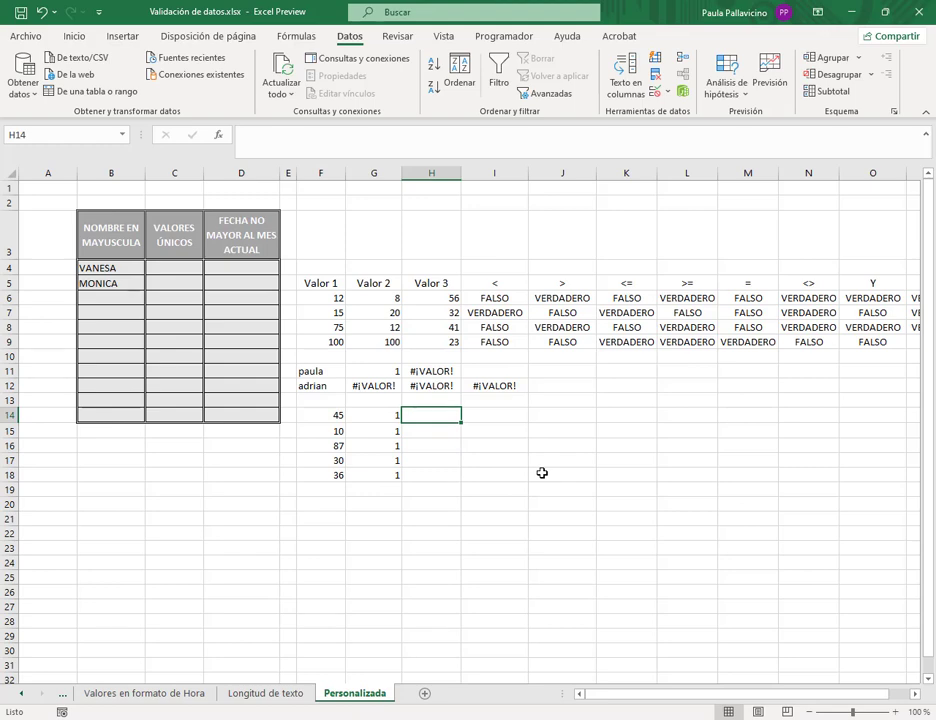
# - Enter =CONTAR.SI($F$14:$F$18;F14)=1 in H14
pyautogui.write('=conta')
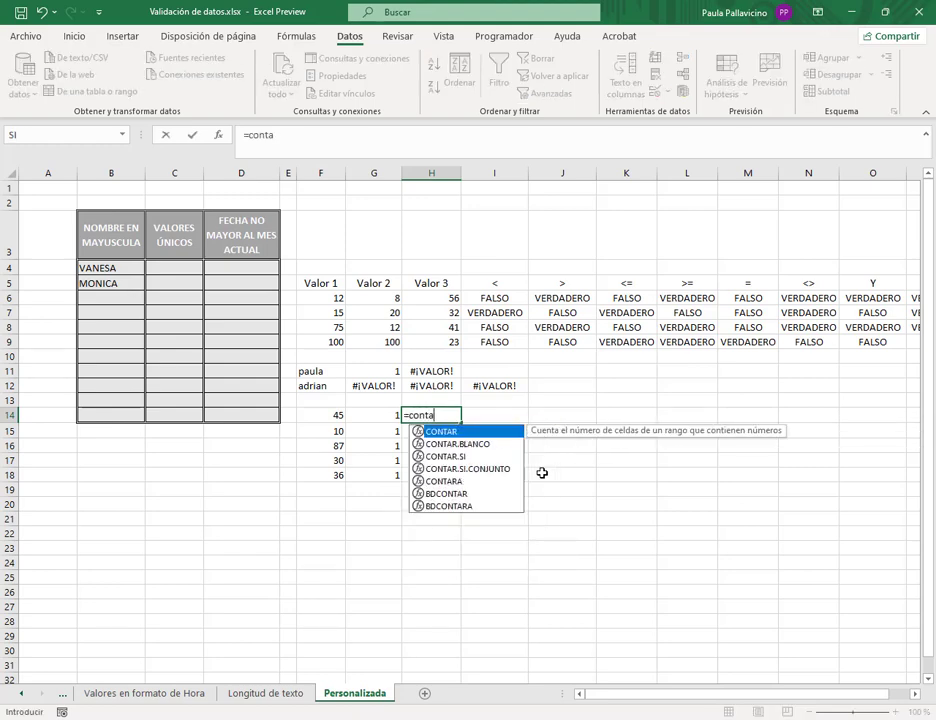
pyautogui.write('r.si(')
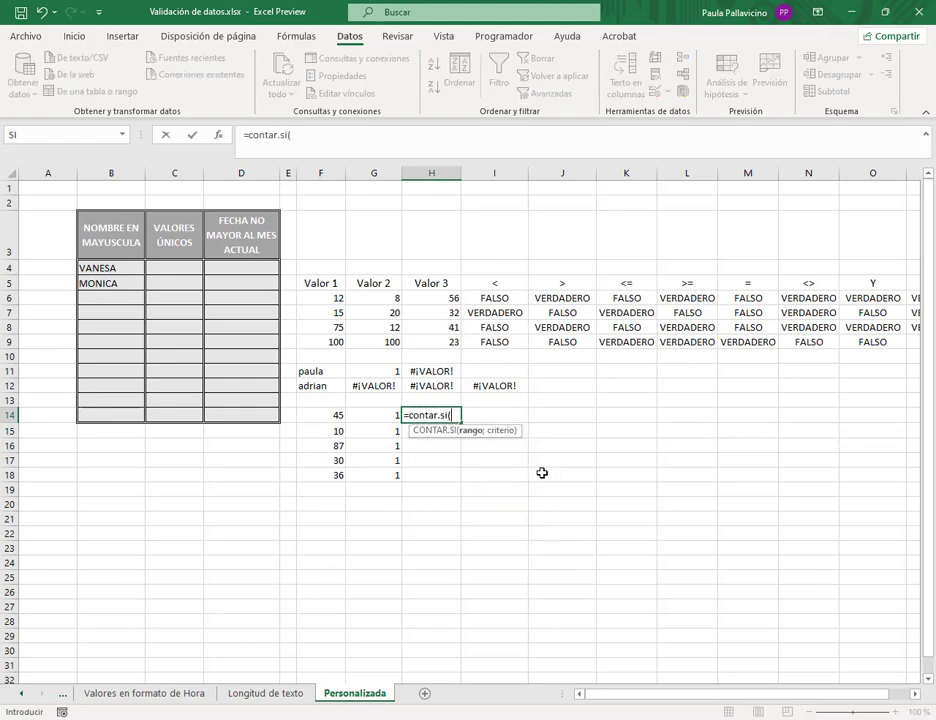
pyautogui.moveTo(336, 414); pyautogui.dragTo(336, 472)
pyautogui.press('F4')
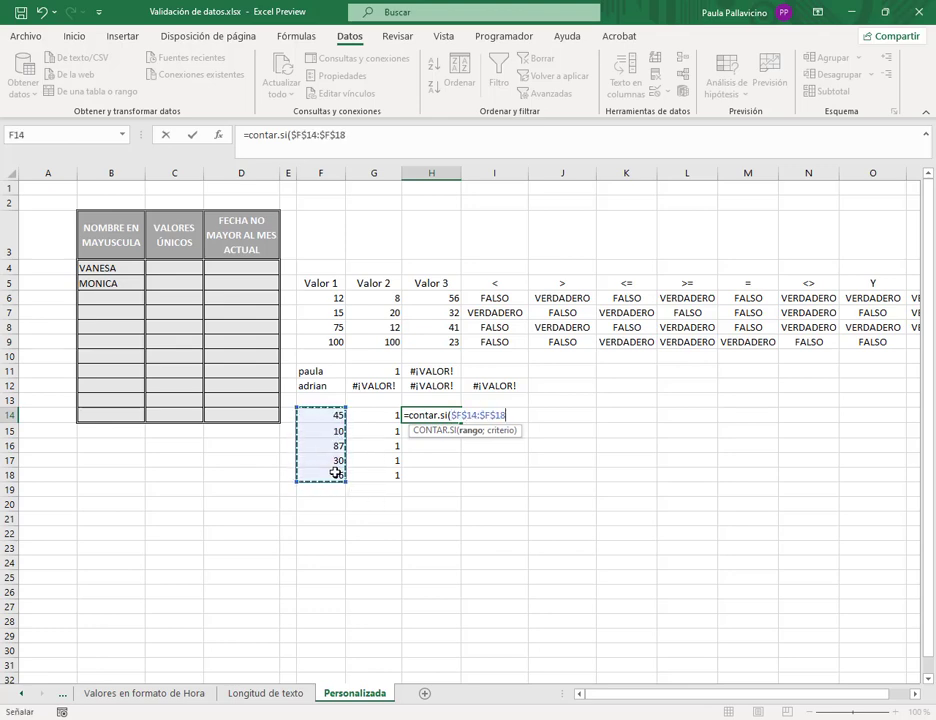
pyautogui.write(';')
pyautogui.click(324, 415)
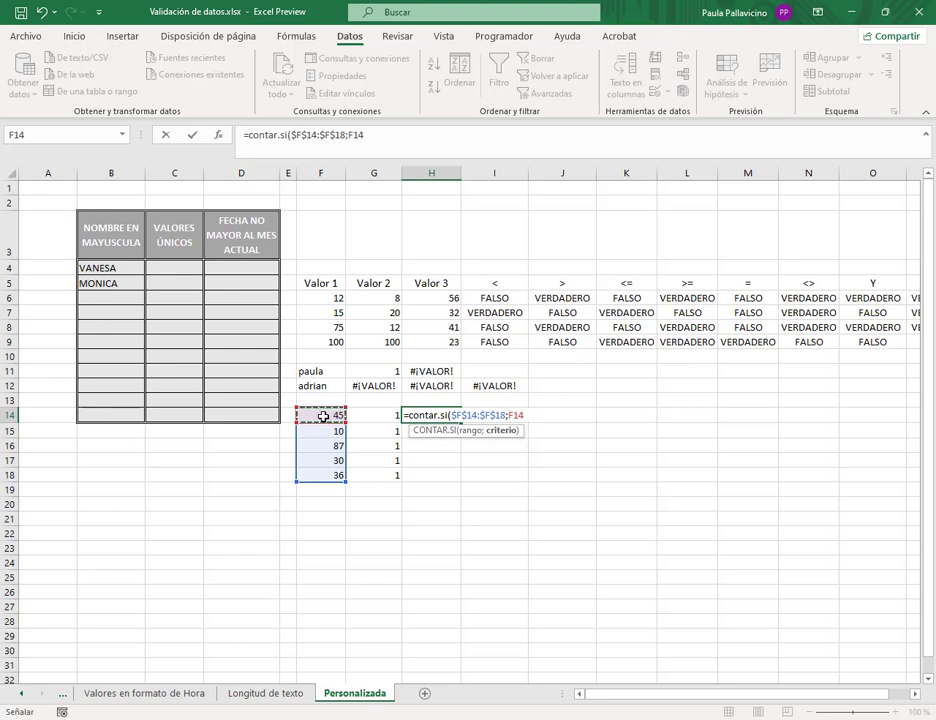
pyautogui.write(')=1')
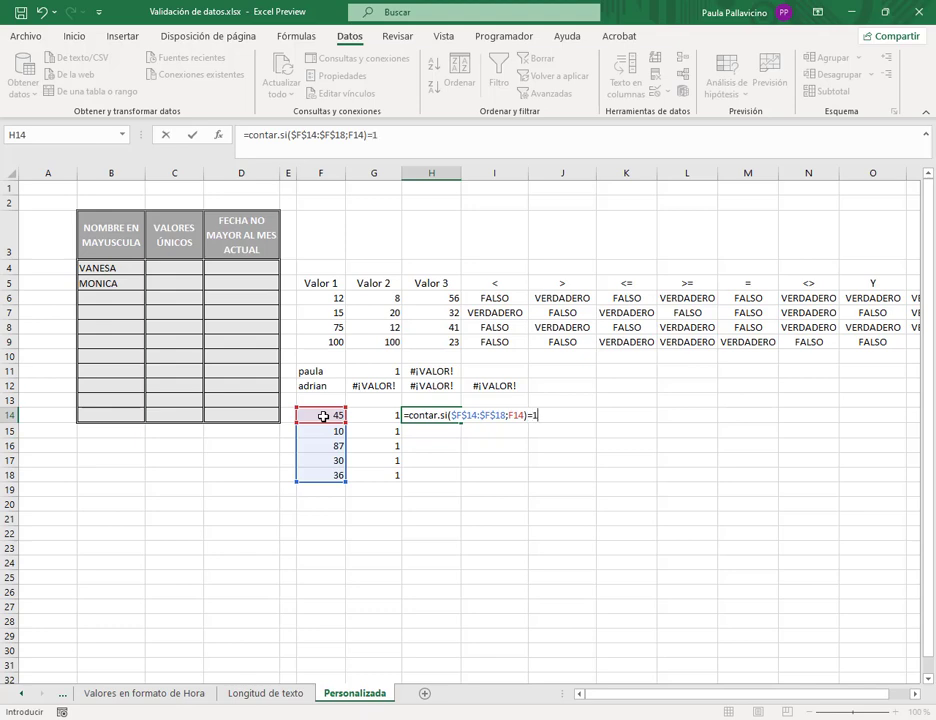
pyautogui.press('Return')
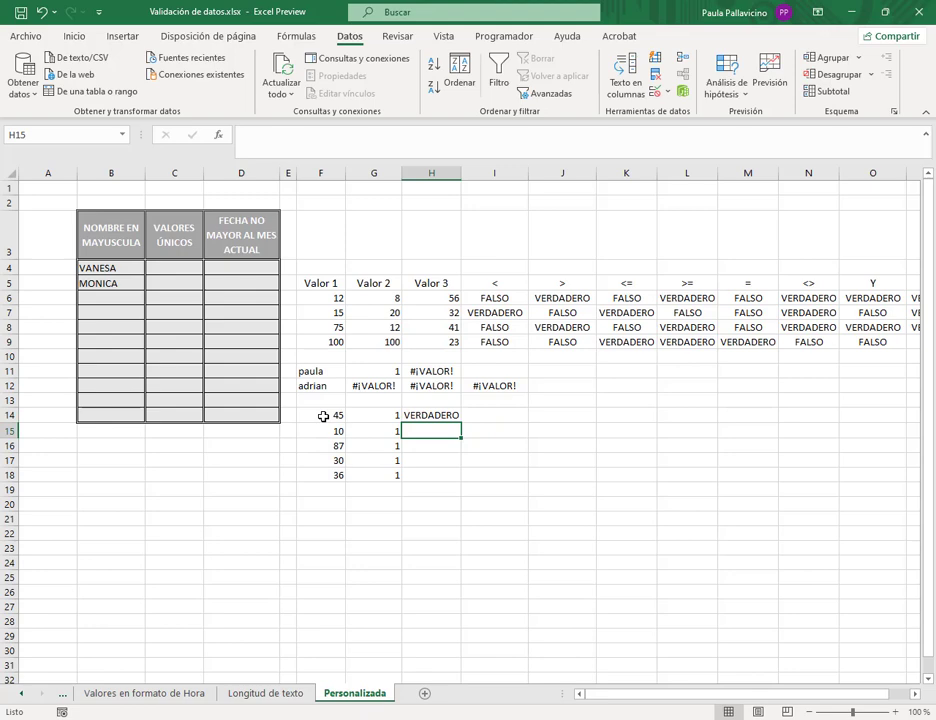
# - Fill the H14 check down to H18 and widen column H to fit VERDADERO
pyautogui.click(448, 417)
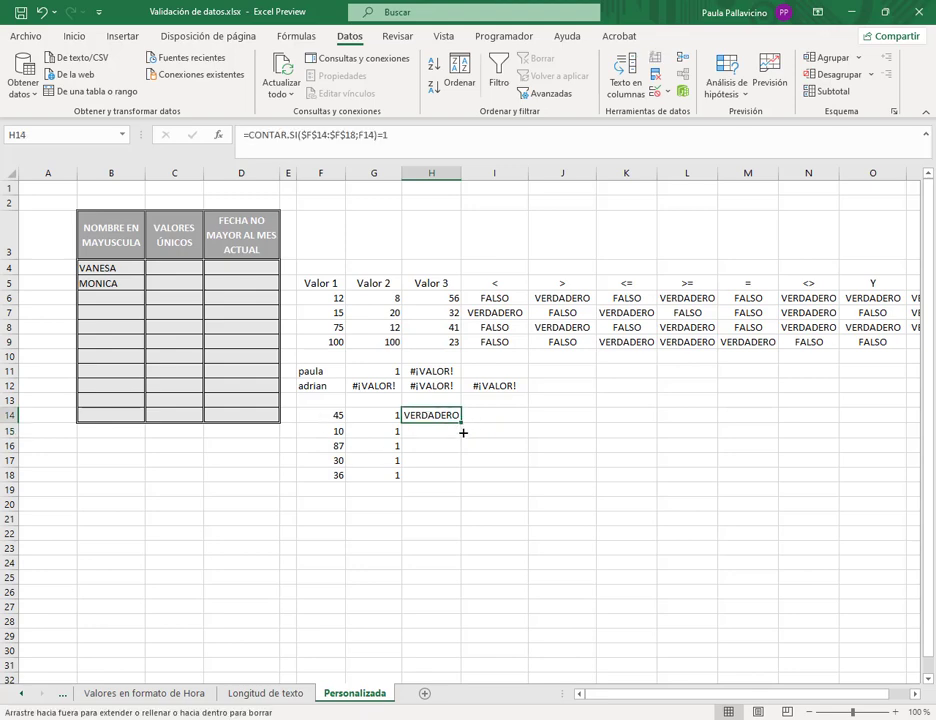
pyautogui.moveTo(463, 432); pyautogui.dragTo(463, 432)
pyautogui.click(470, 446)
pyautogui.click(469, 446)
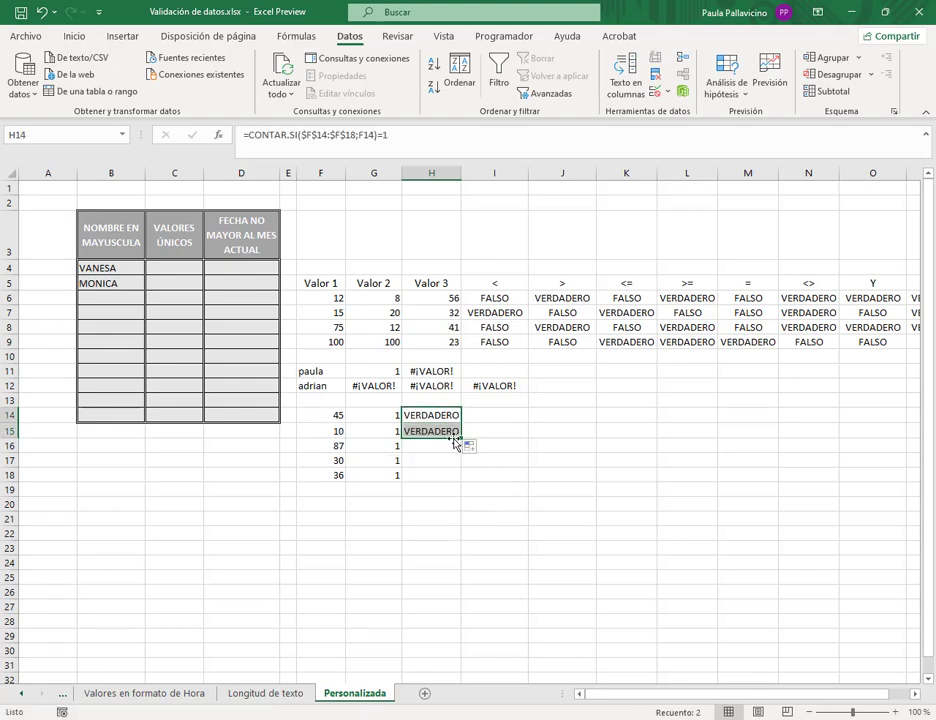
pyautogui.doubleClick(461, 438)
pyautogui.moveTo(461, 173); pyautogui.dragTo(467, 205)
pyautogui.click(461, 420)
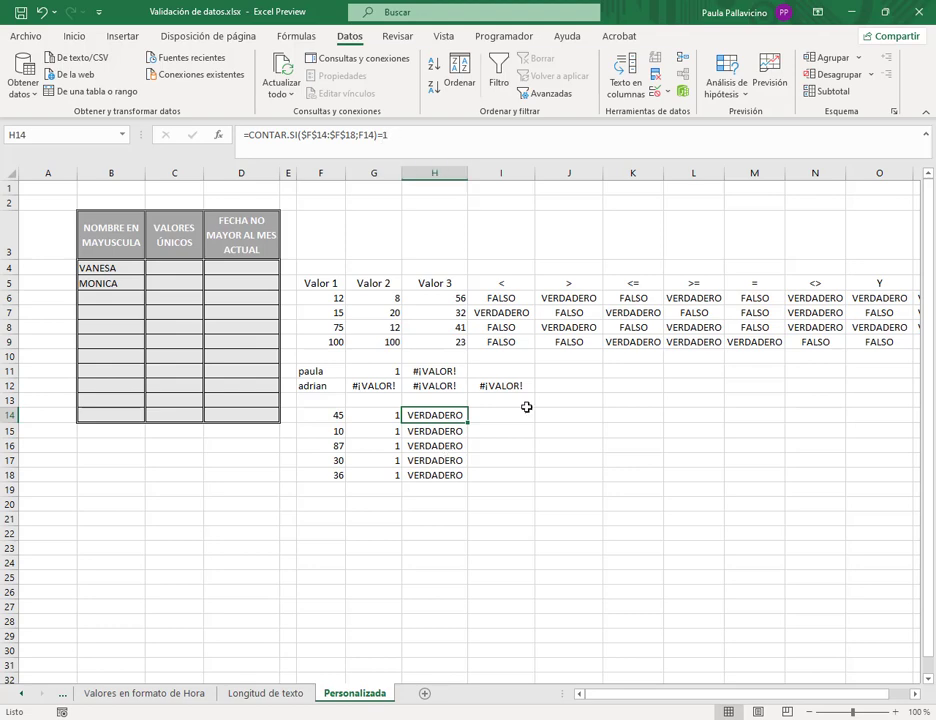
# - Set F17 to 45 so G14 and G17 count 2 and H14 and H17 show FALSO
pyautogui.click(312, 430)
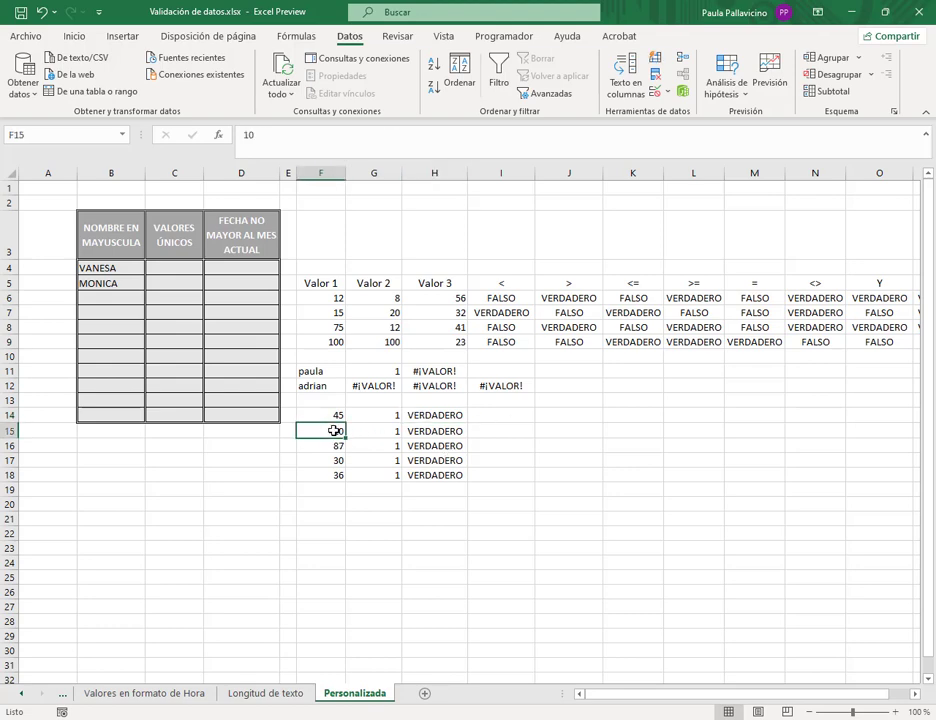
pyautogui.press('Down')
pyautogui.press('Down')
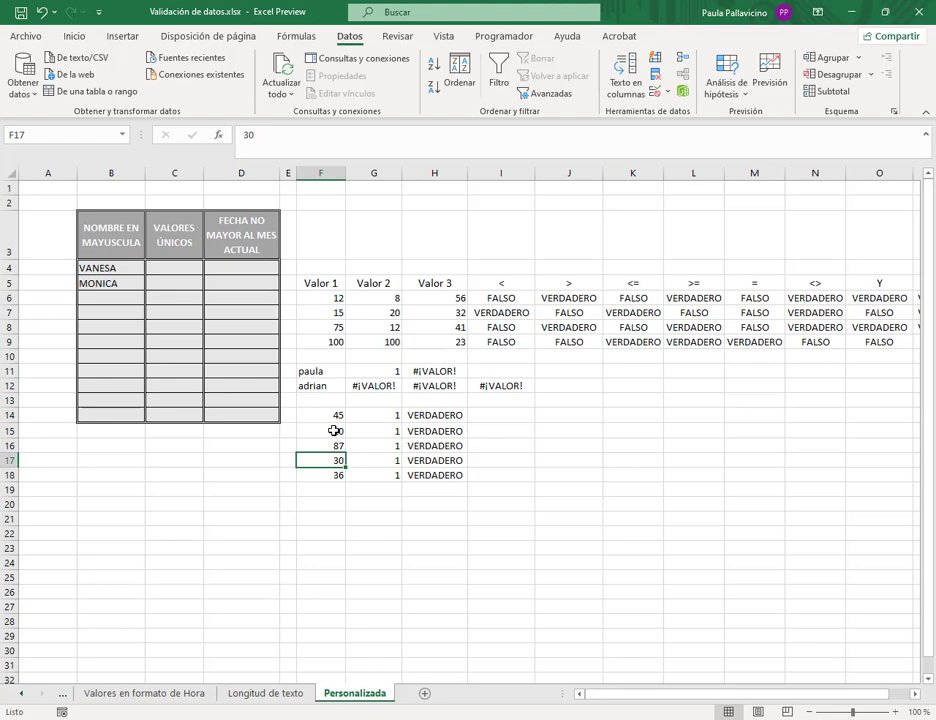
pyautogui.write('45')
pyautogui.press('Return')
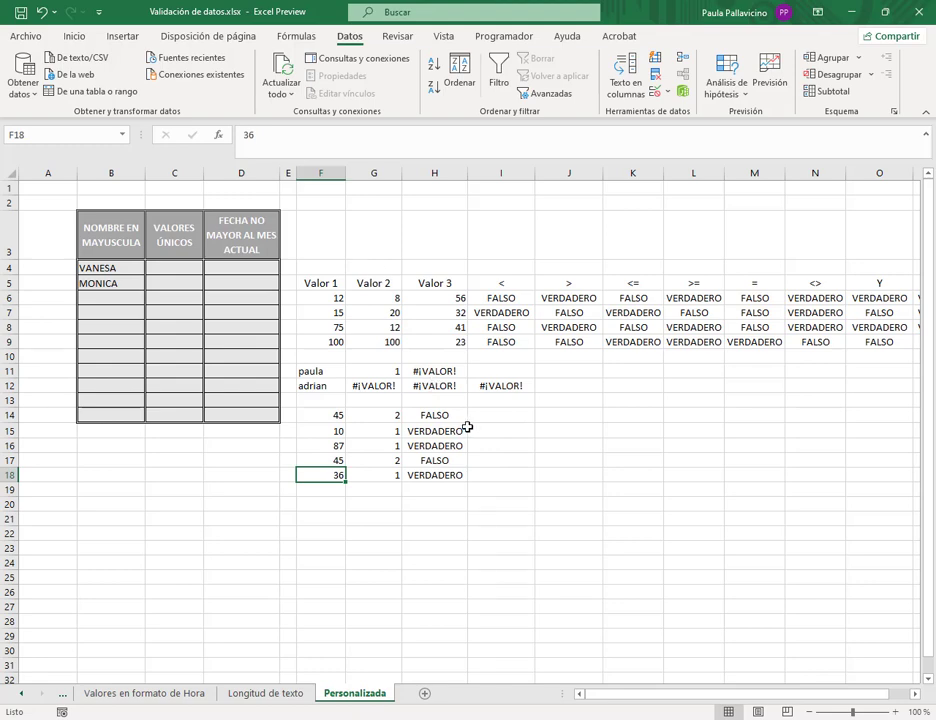
pyautogui.click(456, 415)
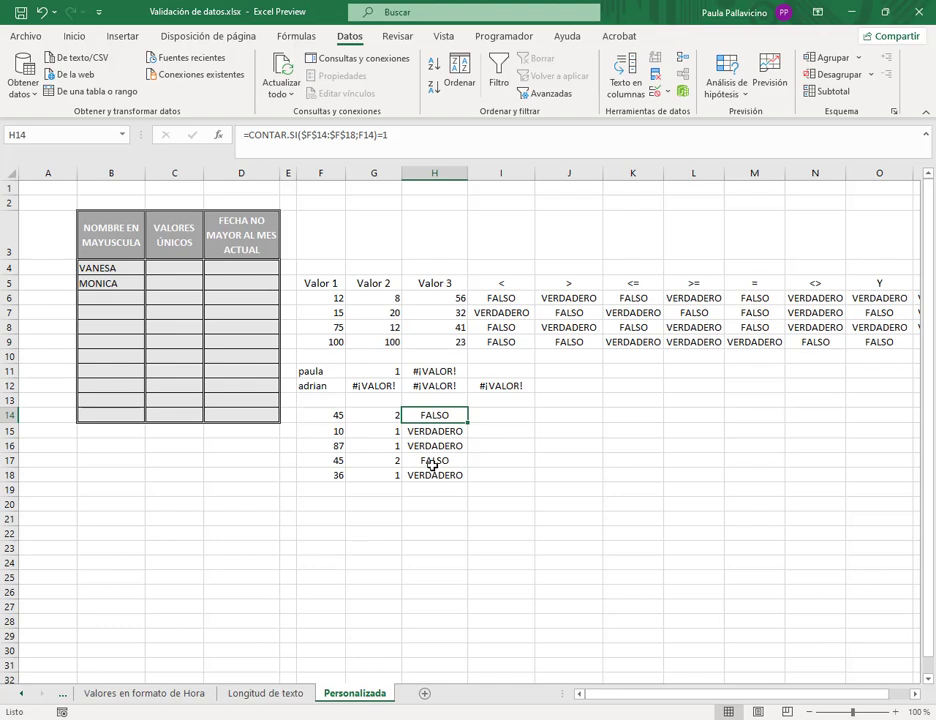
# - Select C4:C14 under VALORES ÚNICOS and open Validación de datos for it
pyautogui.click(188, 269)
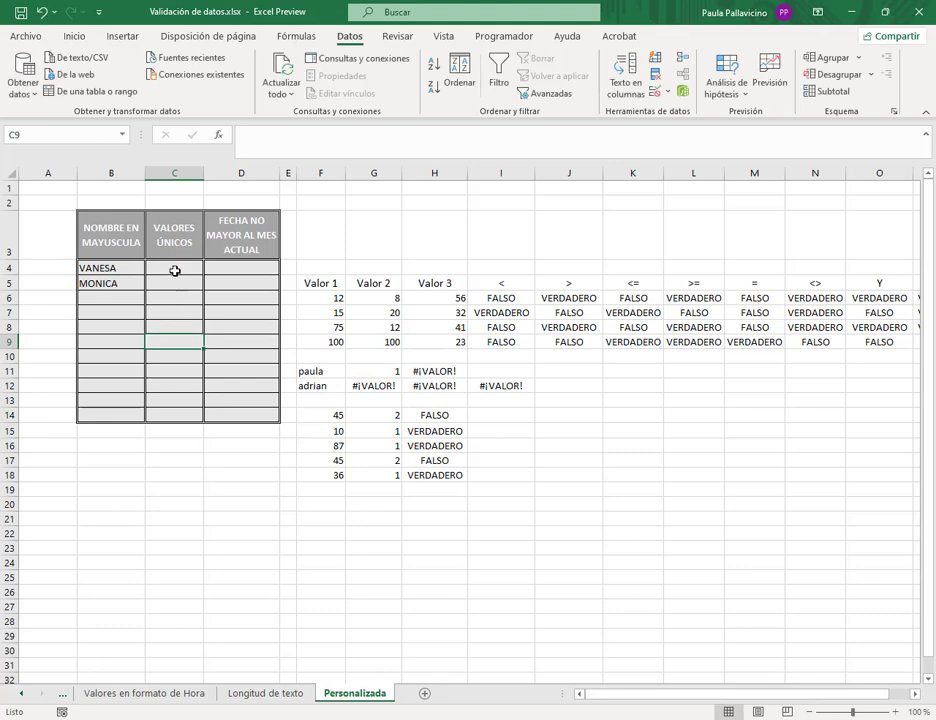
pyautogui.moveTo(180, 272); pyautogui.dragTo(179, 416)
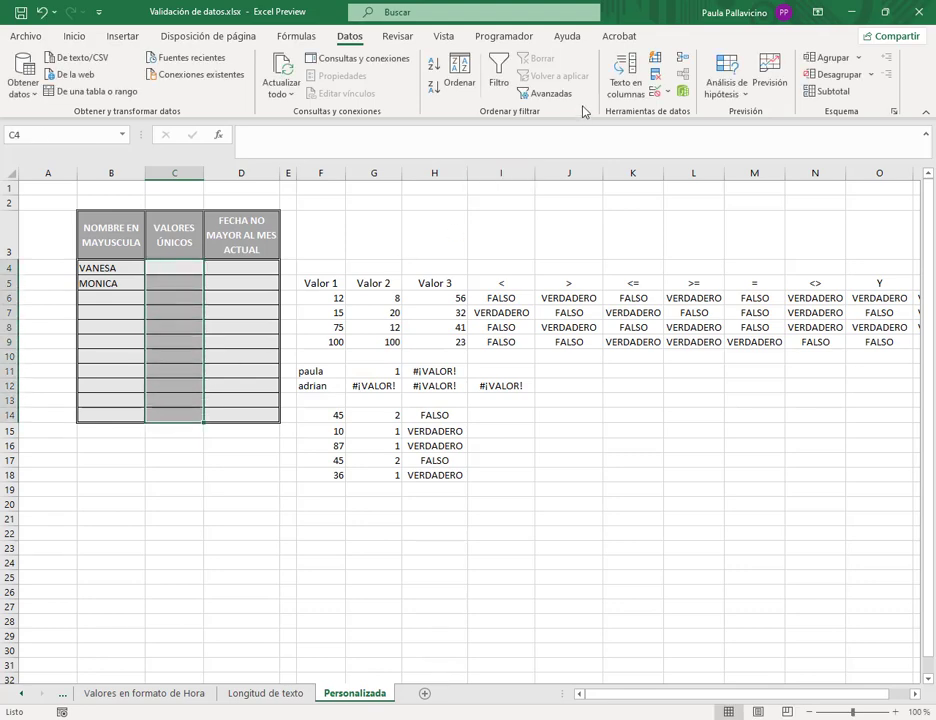
pyautogui.click(655, 93)
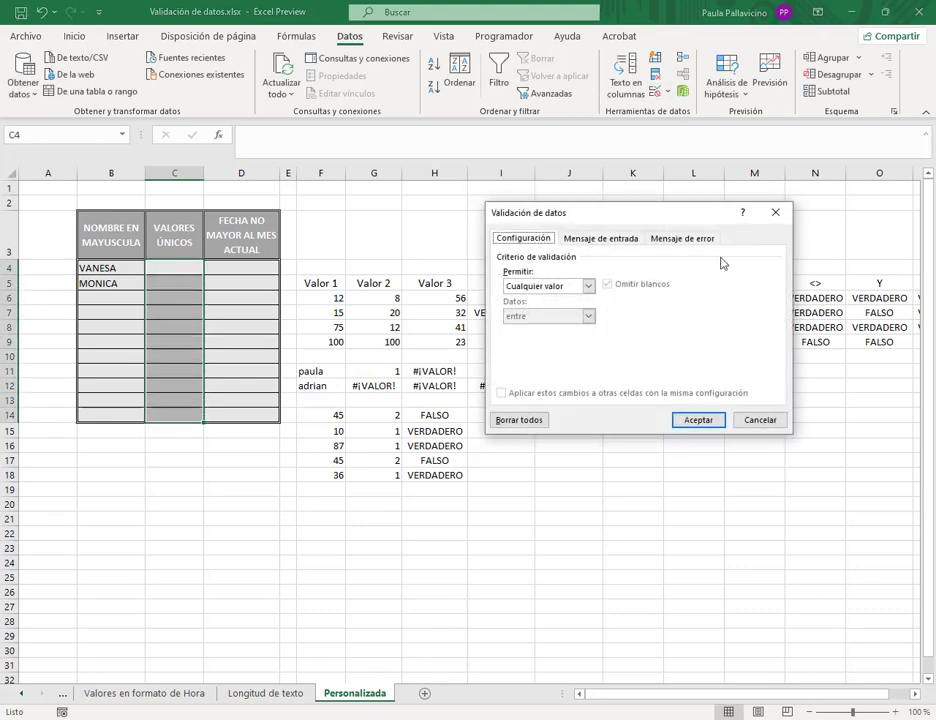
# - Apply a Personalizada validation rule =contar.si($C$4:$C$14;C4)=1 to C4:C14
pyautogui.click(588, 286)
pyautogui.click(554, 367)
pyautogui.click(558, 346)
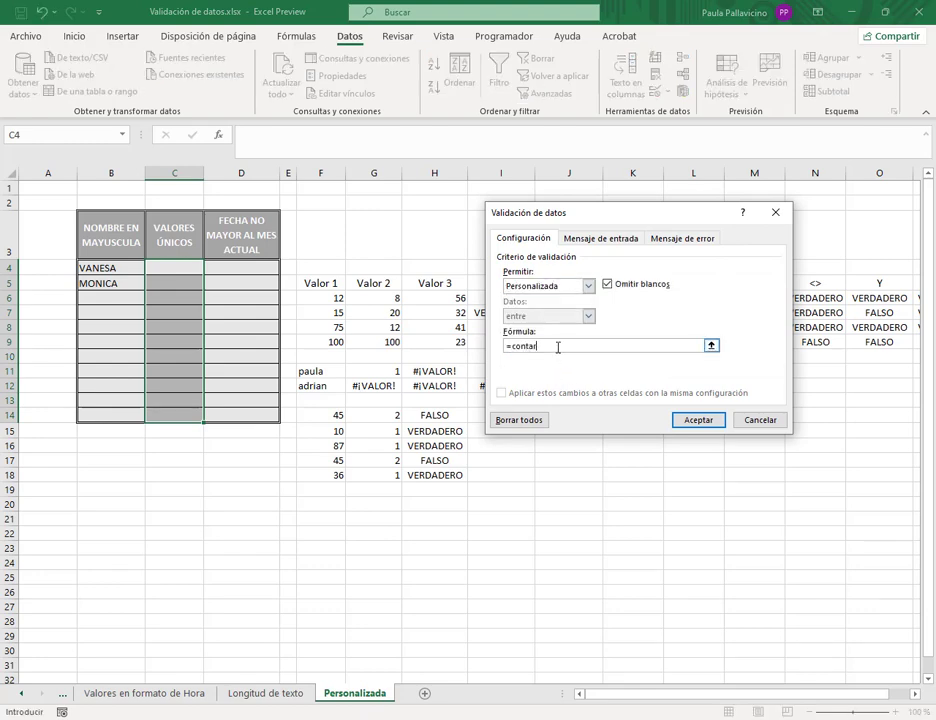
pyautogui.write('=contar.si(')
pyautogui.moveTo(186, 267); pyautogui.dragTo(185, 417)
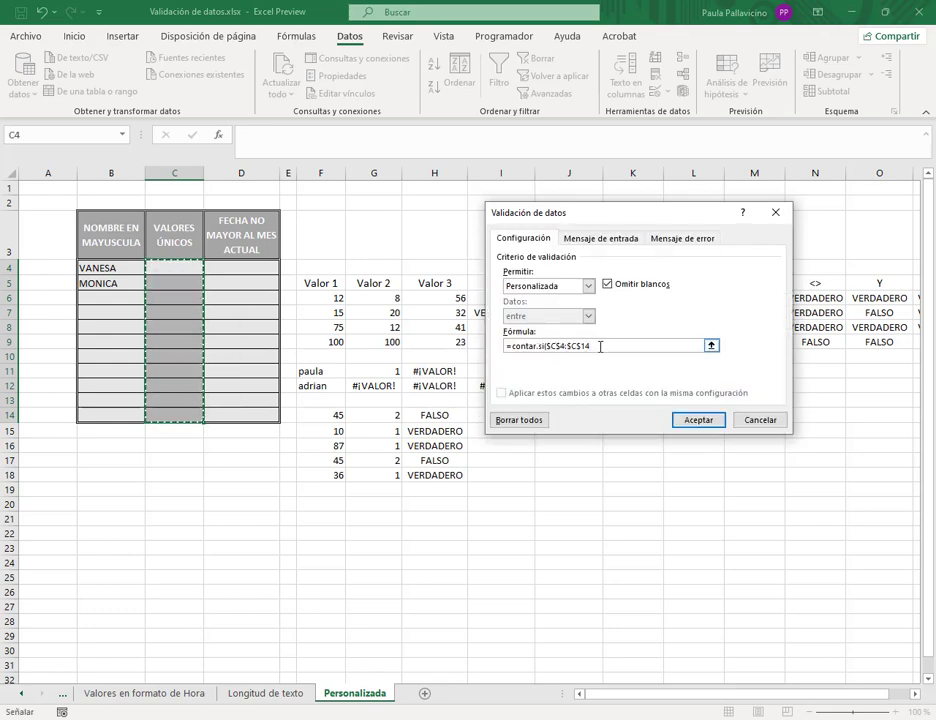
pyautogui.write(';')
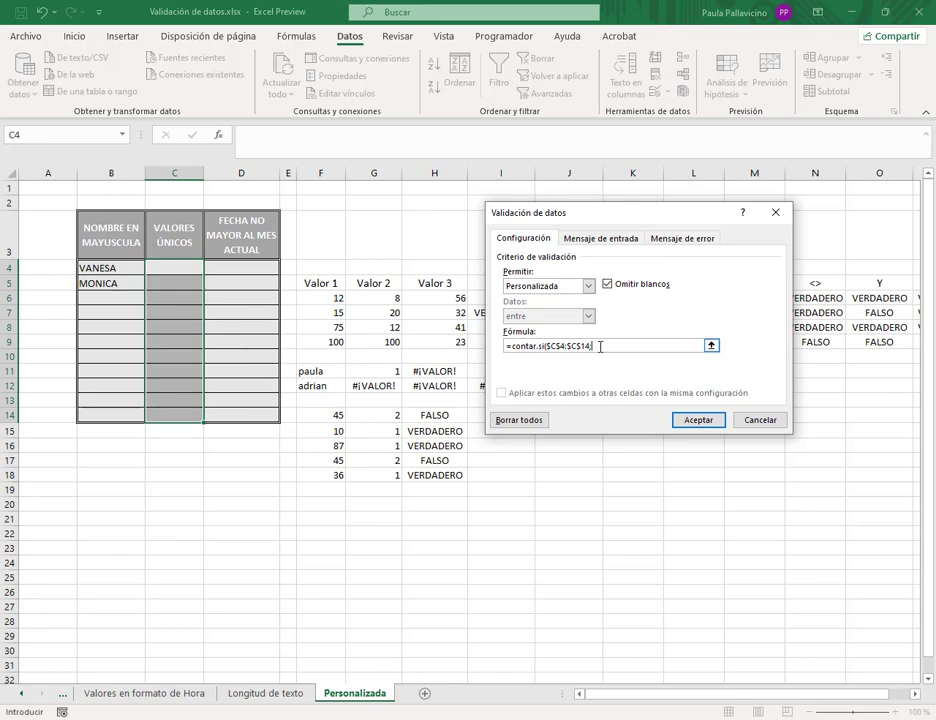
pyautogui.click(171, 269)
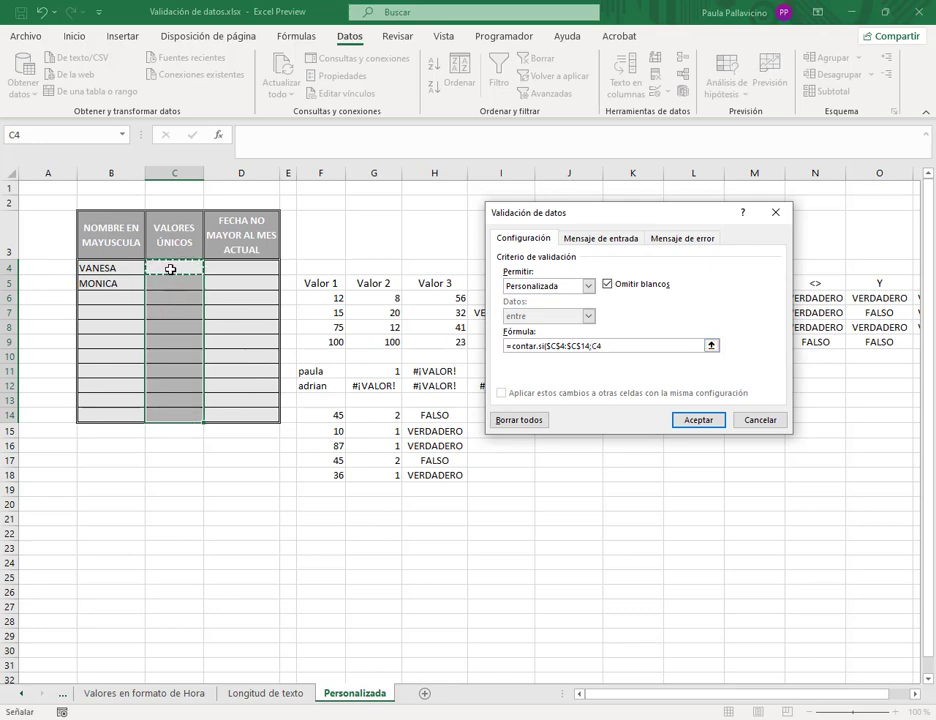
pyautogui.write(')=1')
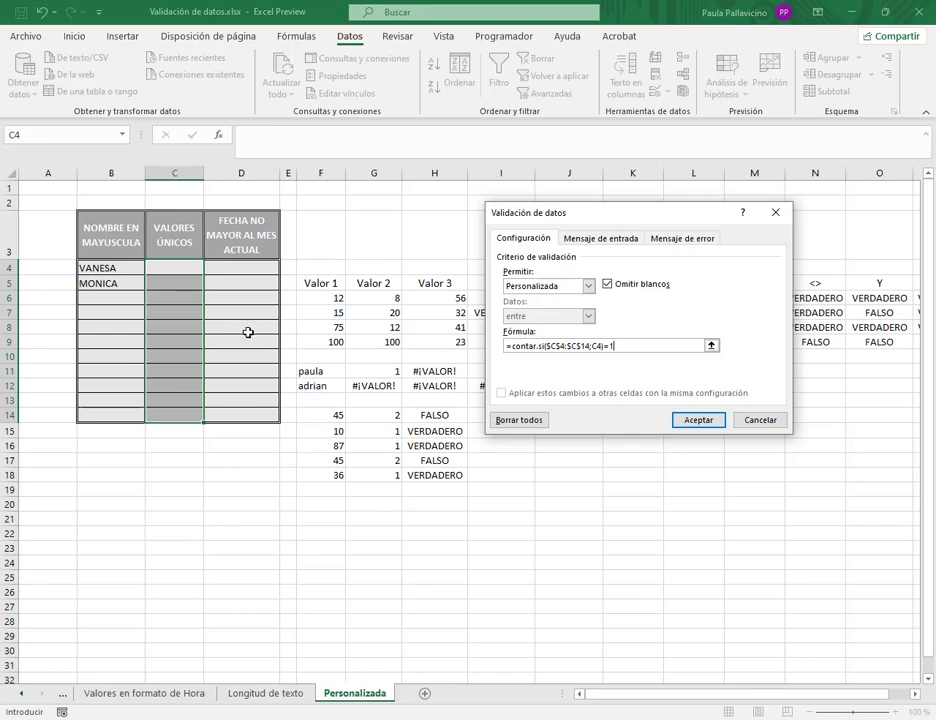
pyautogui.click(698, 420)
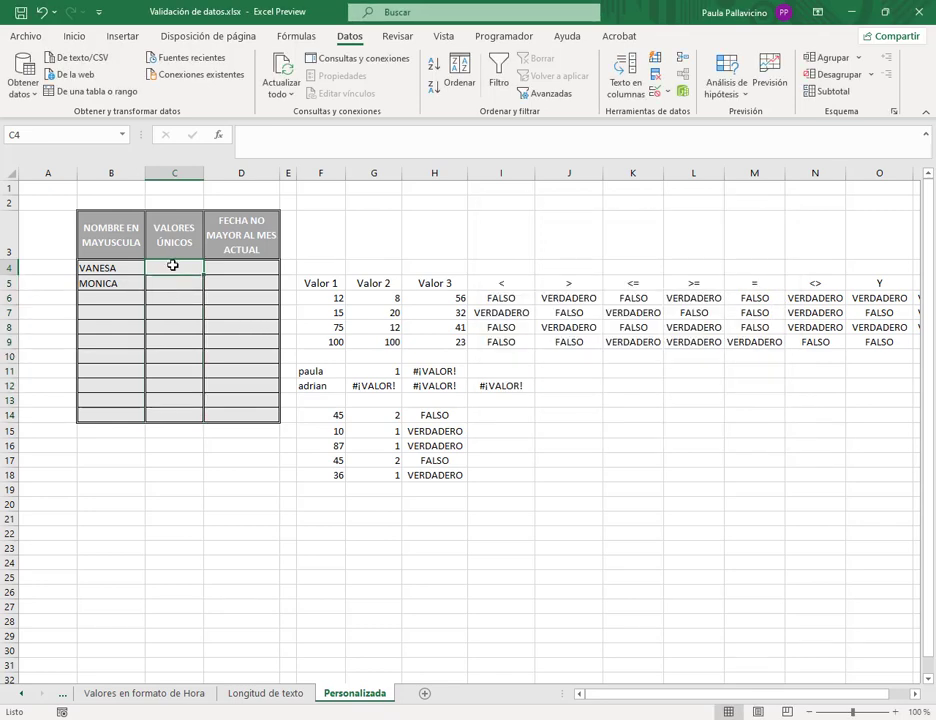
# - Enter 100, 101 and 102 in C4, C5 and C6
pyautogui.write('100')
pyautogui.press('Return')
pyautogui.write('101')
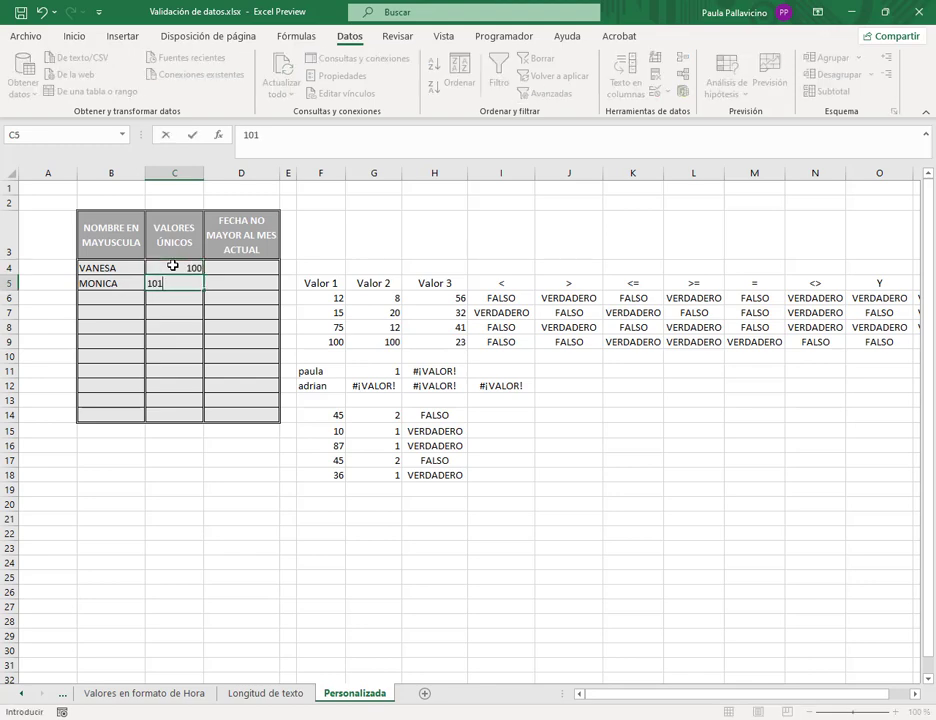
pyautogui.press('Return')
pyautogui.write('102')
pyautogui.press('Return')
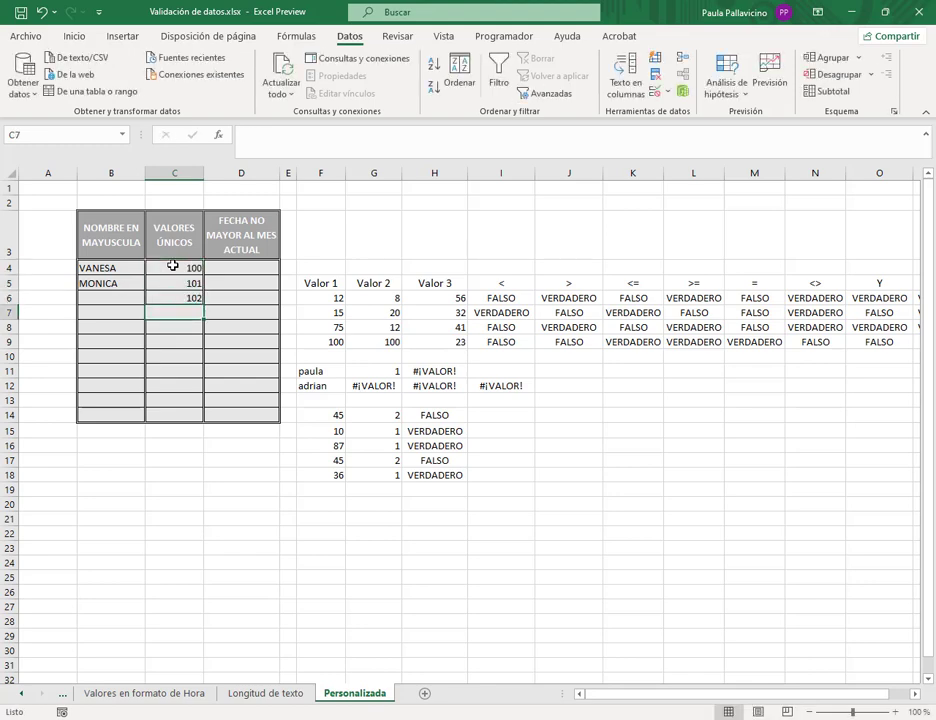
# - Confirm a duplicate 100 in C7 is rejected, then enter 103 there instead
pyautogui.write('100')
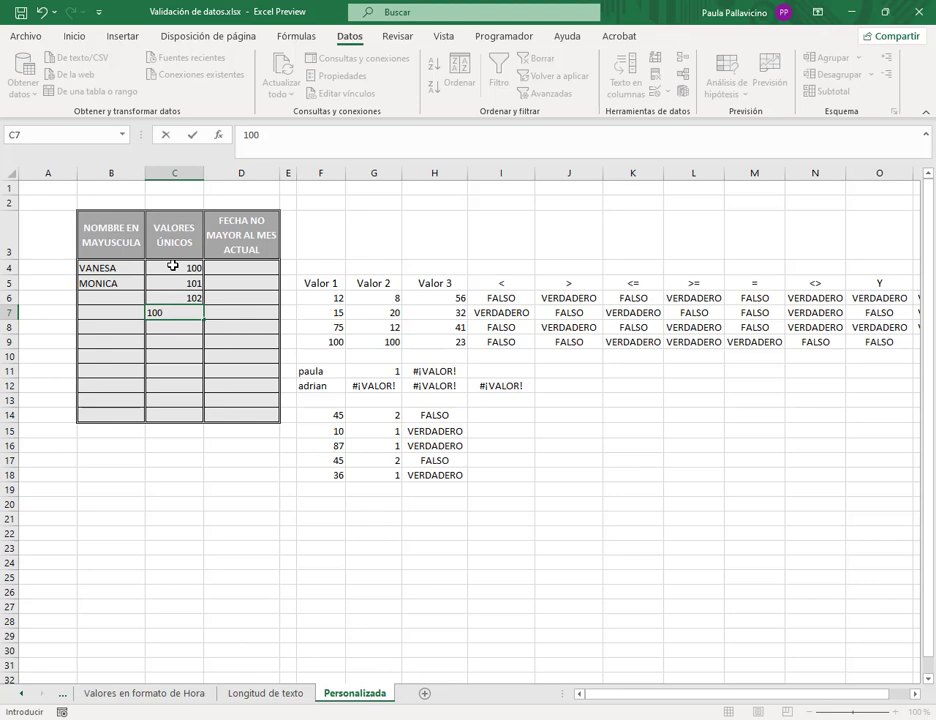
pyautogui.press('Return')
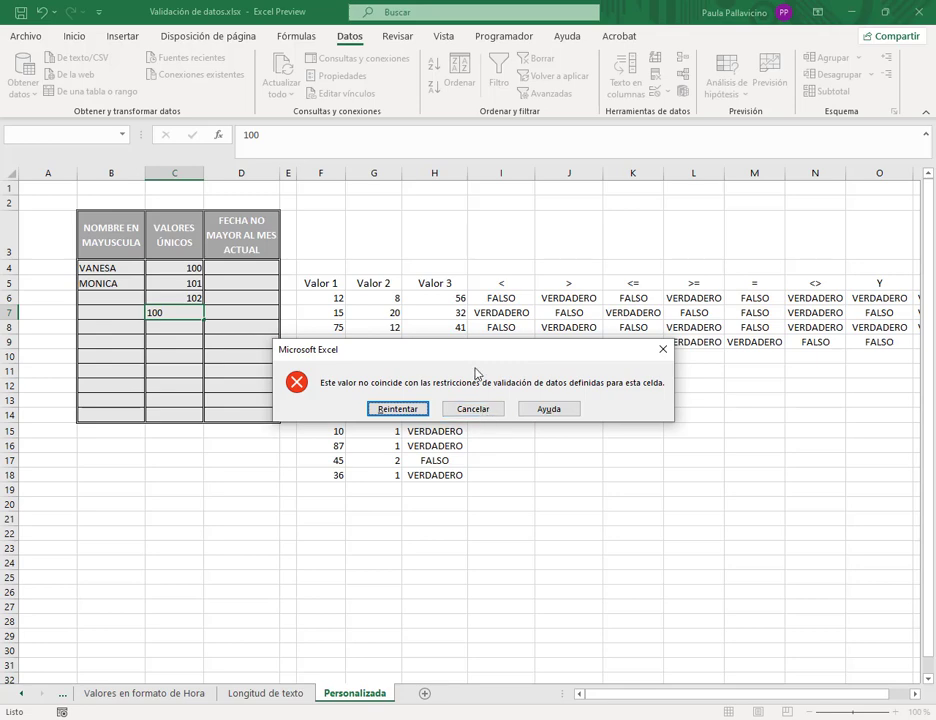
pyautogui.moveTo(476, 358); pyautogui.dragTo(464, 357)
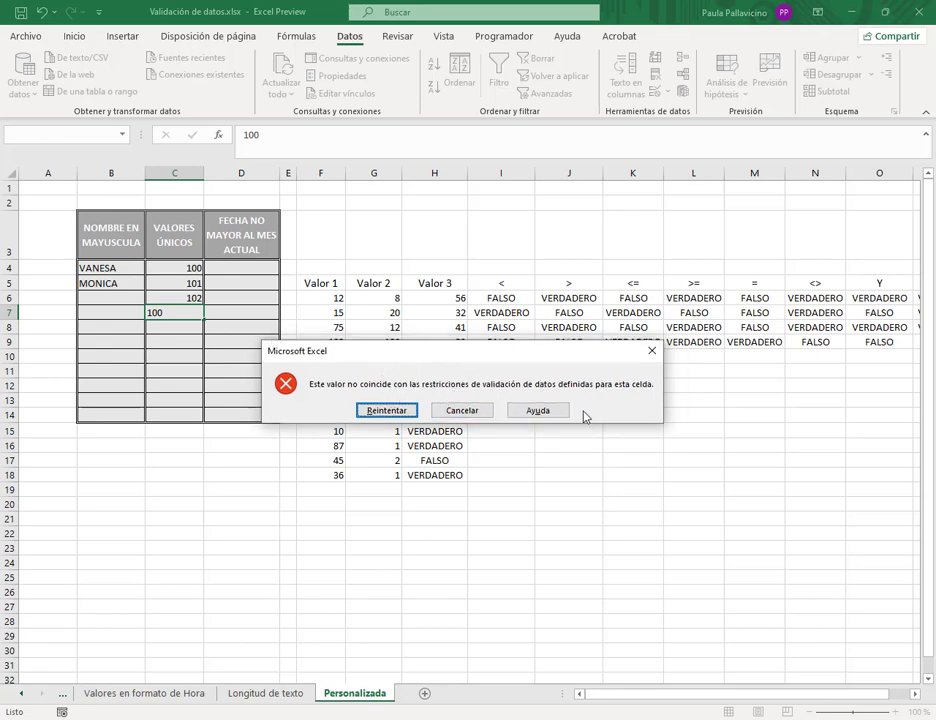
pyautogui.click(388, 410)
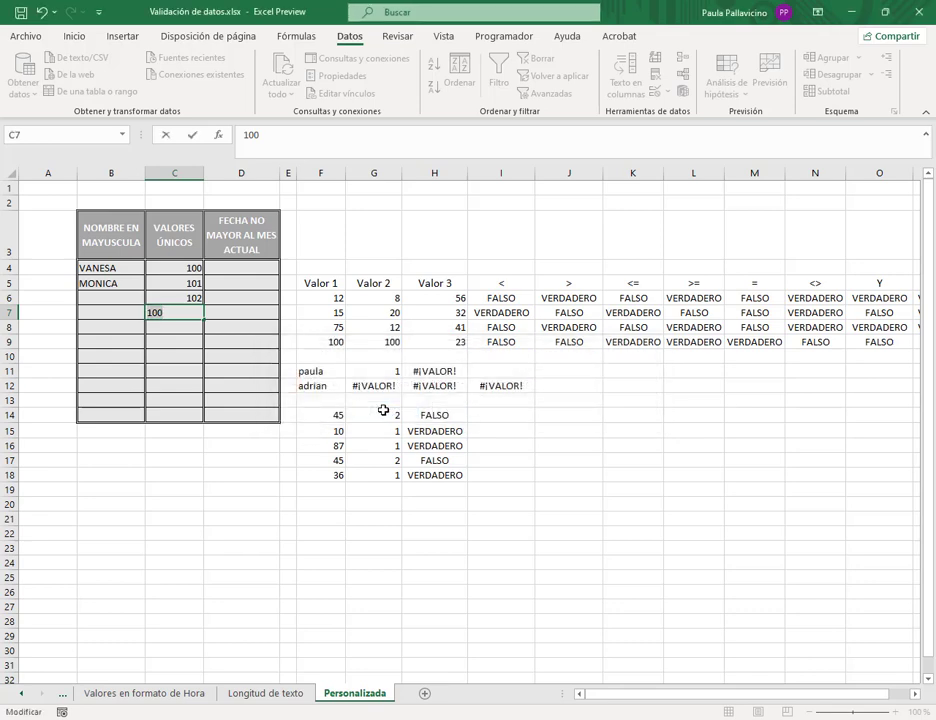
pyautogui.press('BackSpace')
pyautogui.write('3')
pyautogui.press('Return')
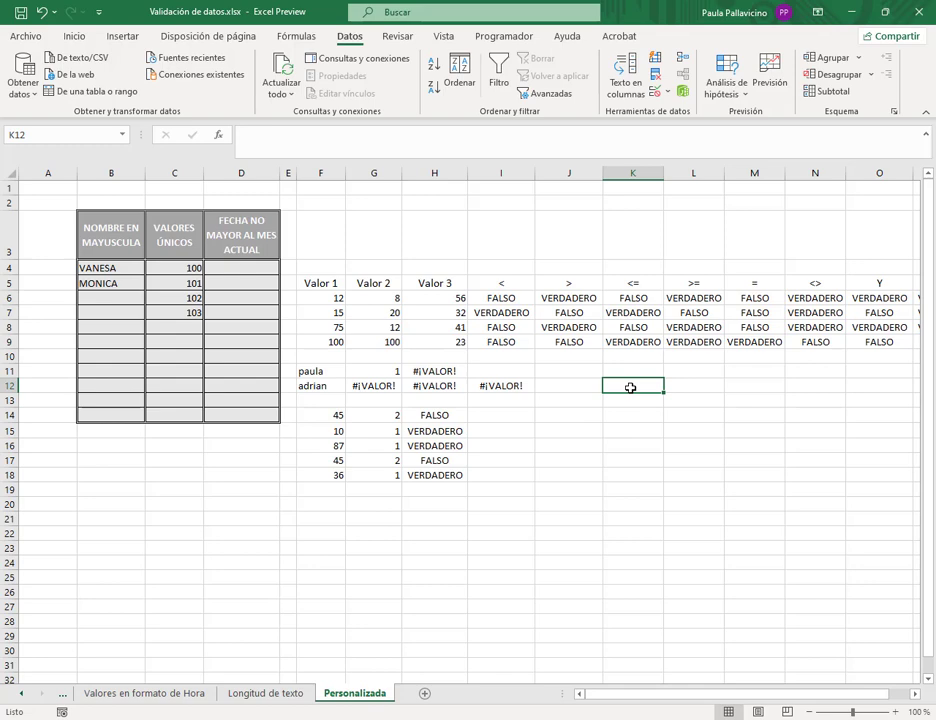
# - Enter 02/10/2021 in K12 and =mes(K12) in L12, which returns 10
pyautogui.write('2')
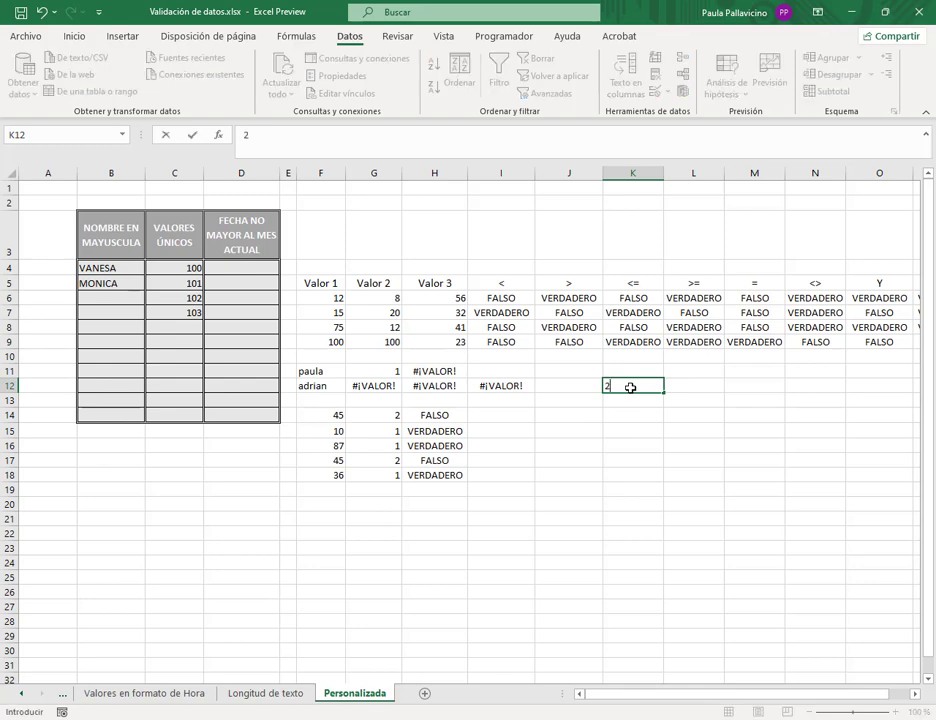
pyautogui.write('/10/2021')
pyautogui.press('Tab')
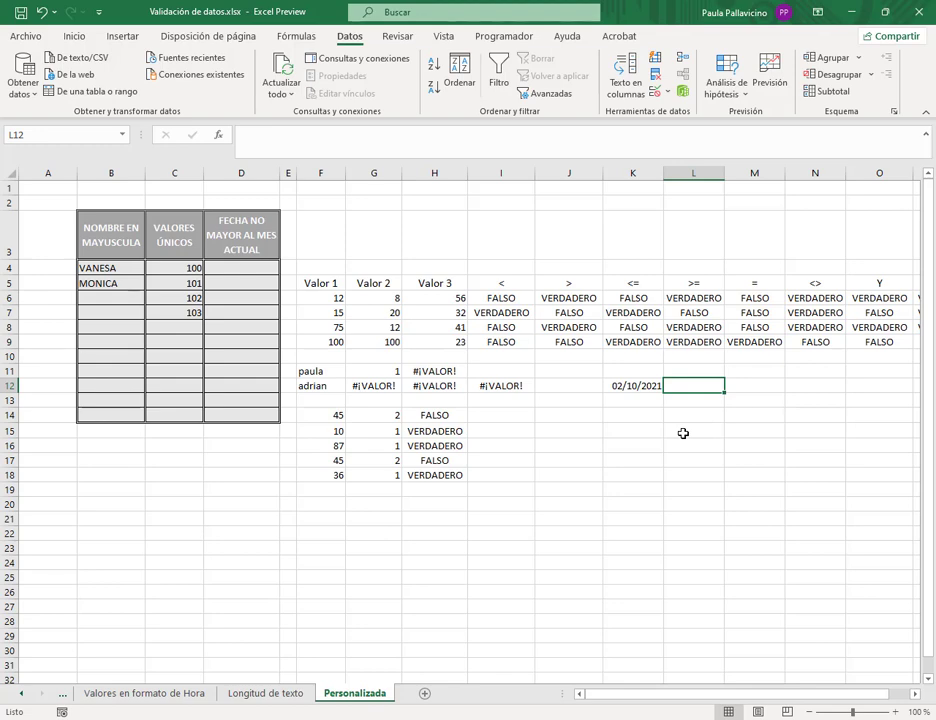
pyautogui.write('=')
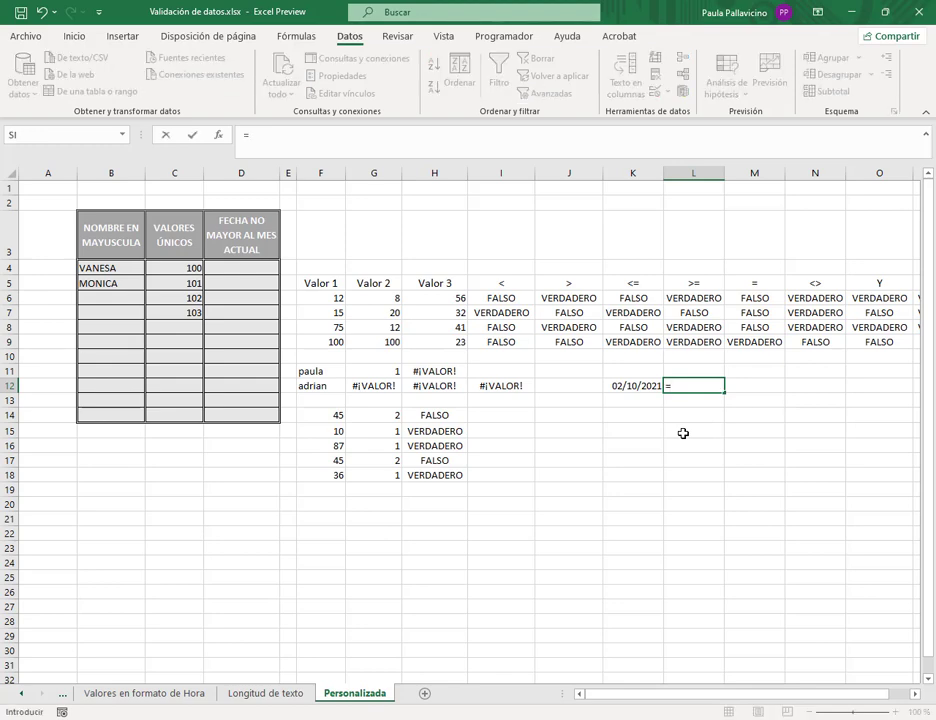
pyautogui.write('mes')
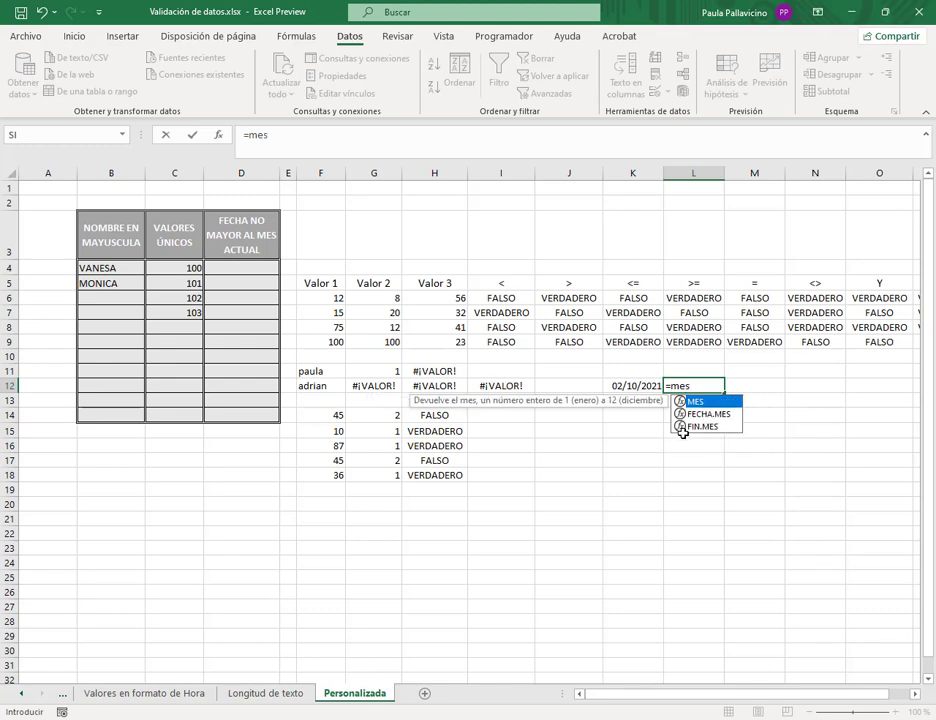
pyautogui.write('(')
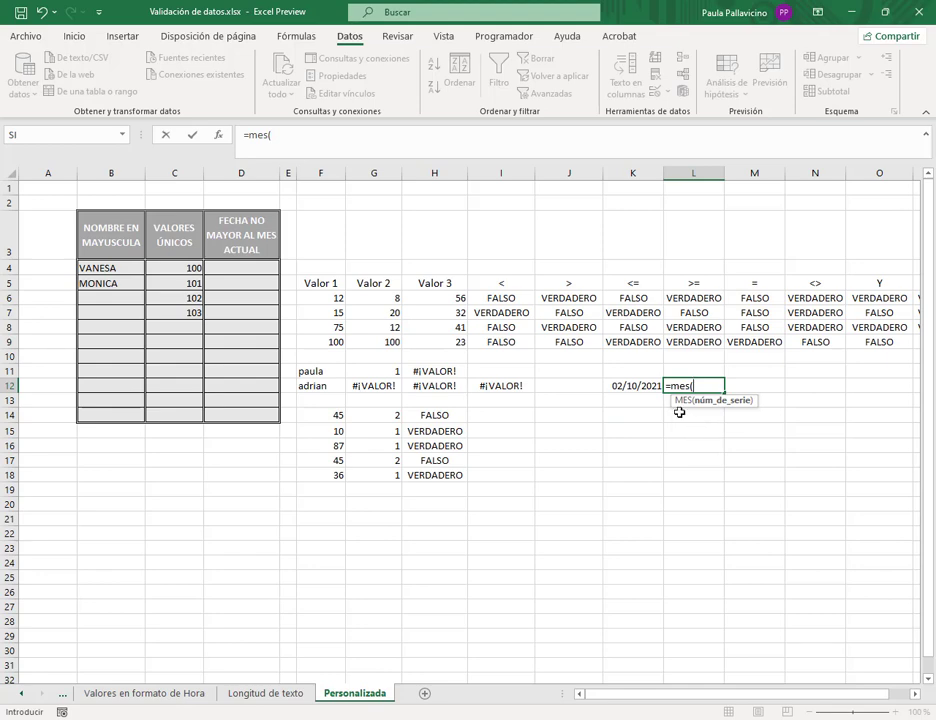
pyautogui.click(640, 386)
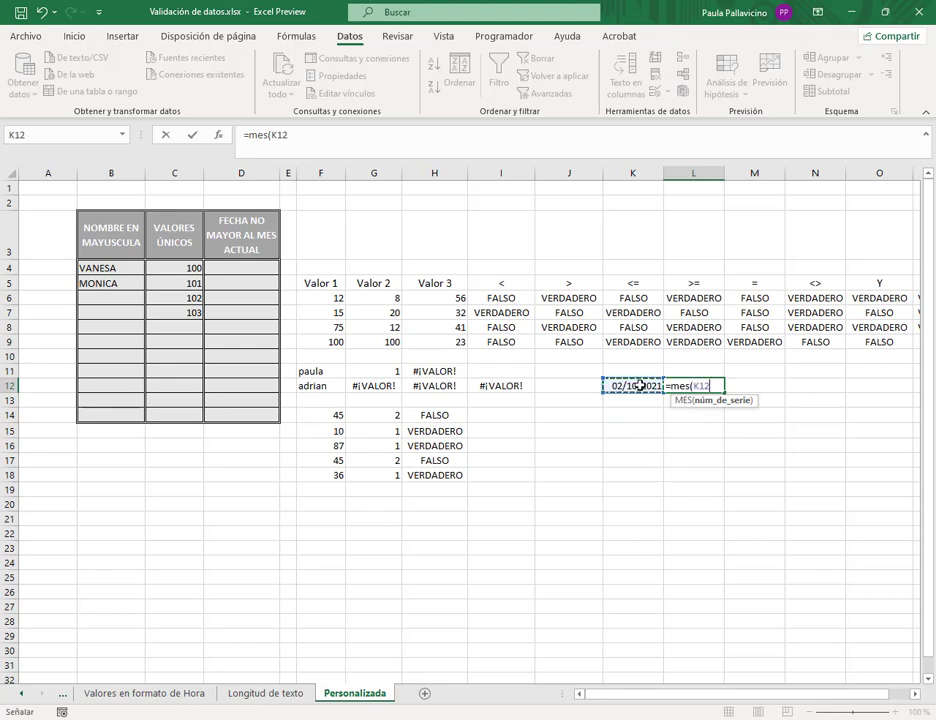
pyautogui.write(')')
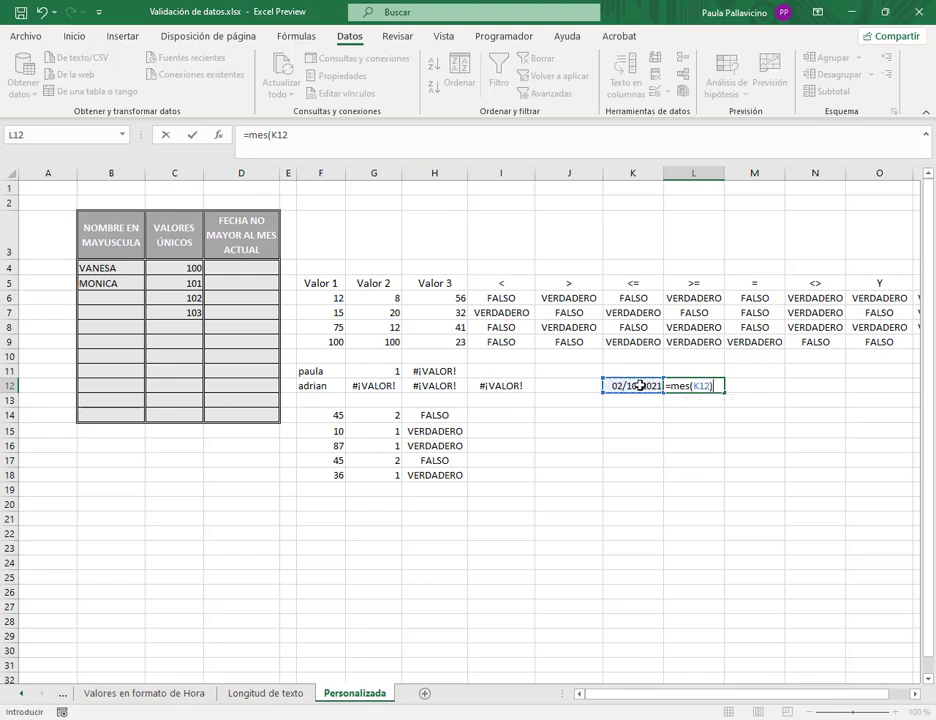
pyautogui.press('Return')
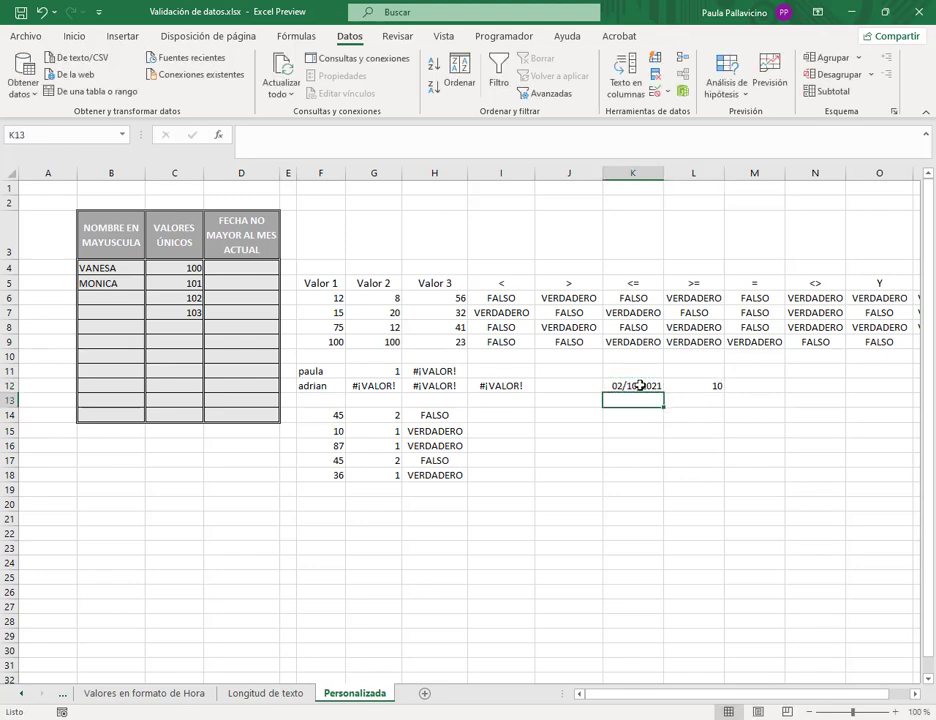
# - Change K12 to 05/11/2021 so L12 returns 11, then begin retyping 02/10/2021
pyautogui.click(680, 385)
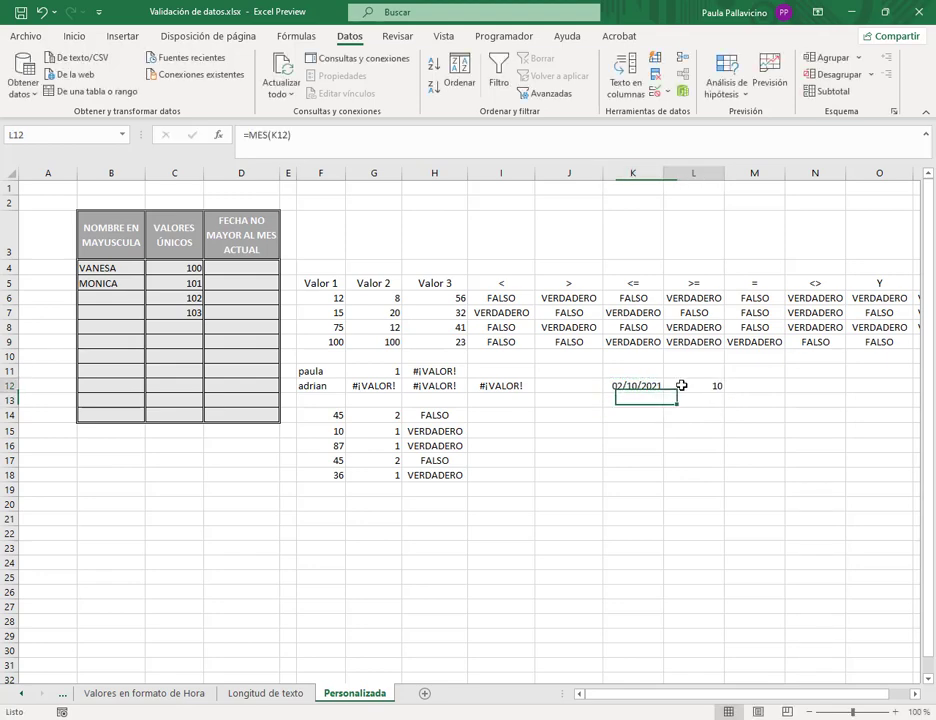
pyautogui.click(628, 382)
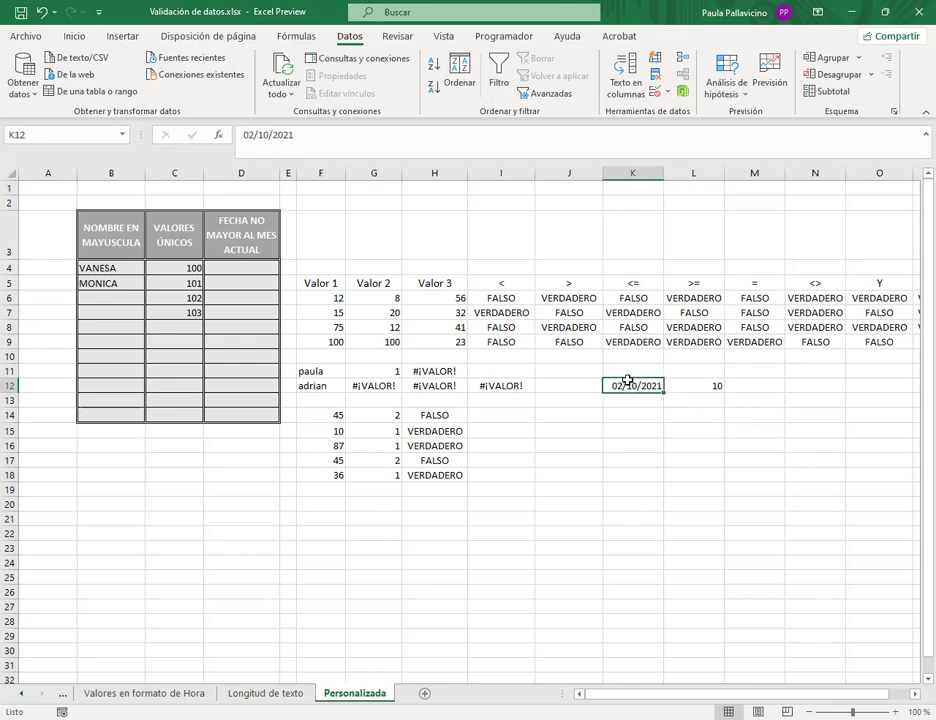
pyautogui.write('5/11')
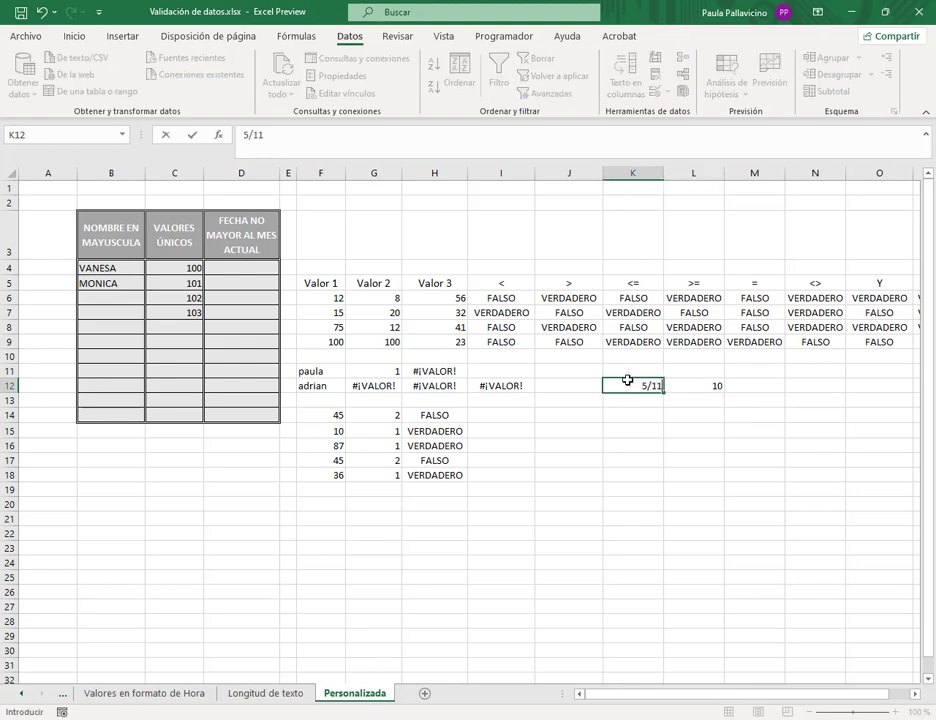
pyautogui.write('/2021')
pyautogui.press('Return')
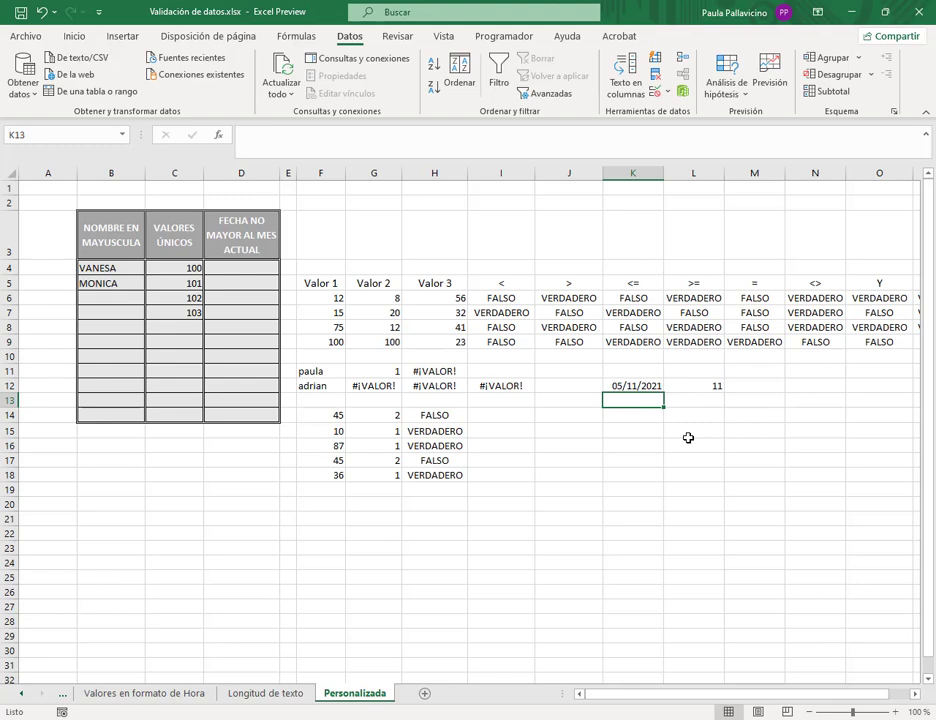
pyautogui.press('Up')
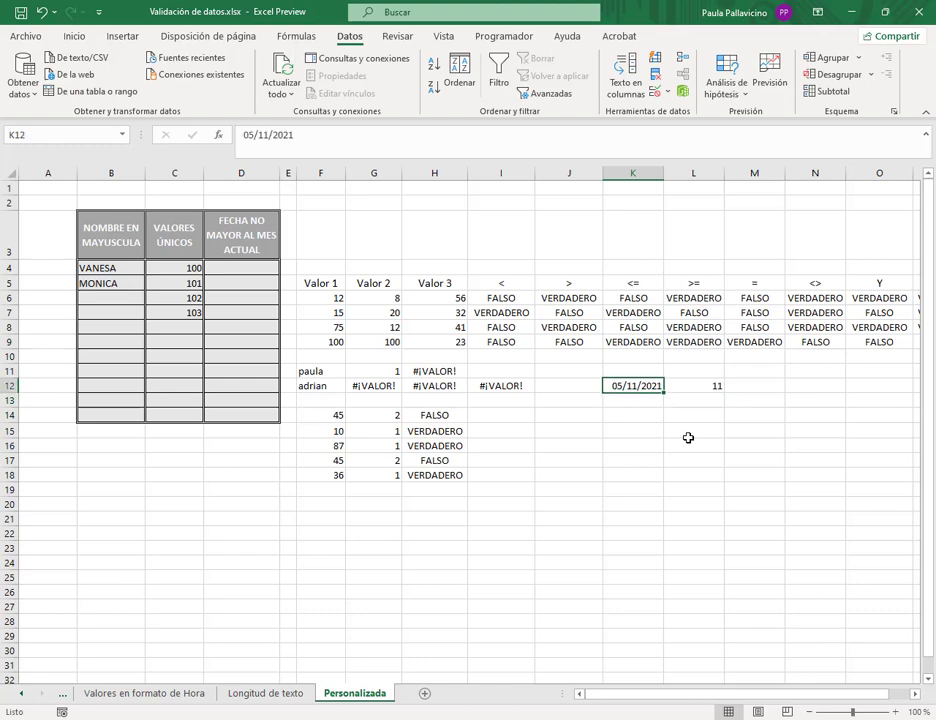
pyautogui.write('2/10/')
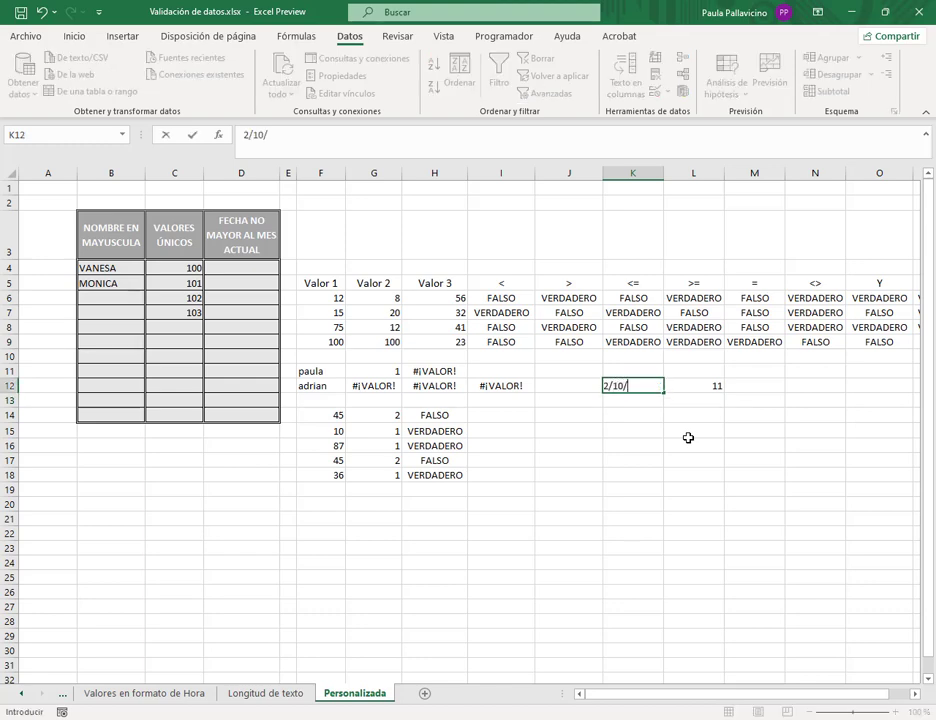
pyautogui.write('2021')
# - Restore K12 to 02/10/2021 and put =mes(K12)<=mes(hoy()) in M12, showing VERDADERO
pyautogui.press('Tab')
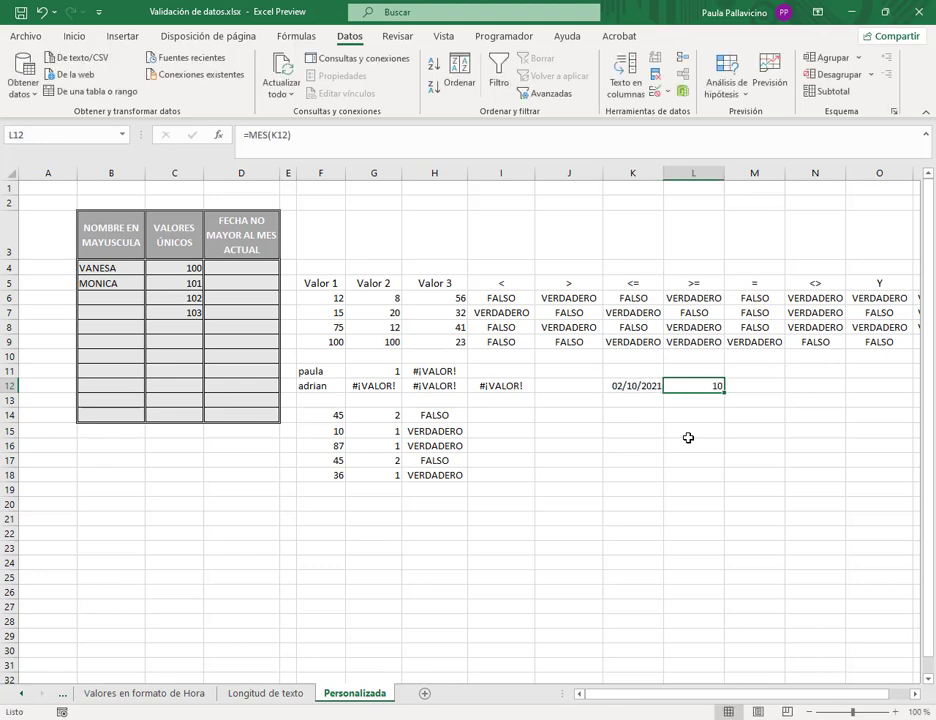
pyautogui.press('Tab')
pyautogui.write('=')
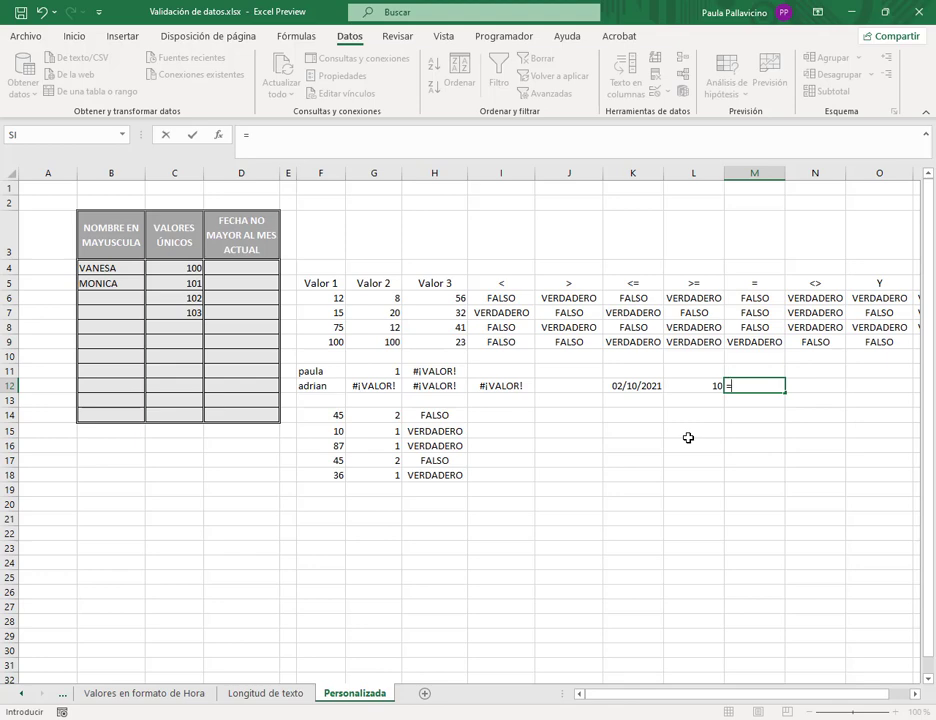
pyautogui.write('mes(')
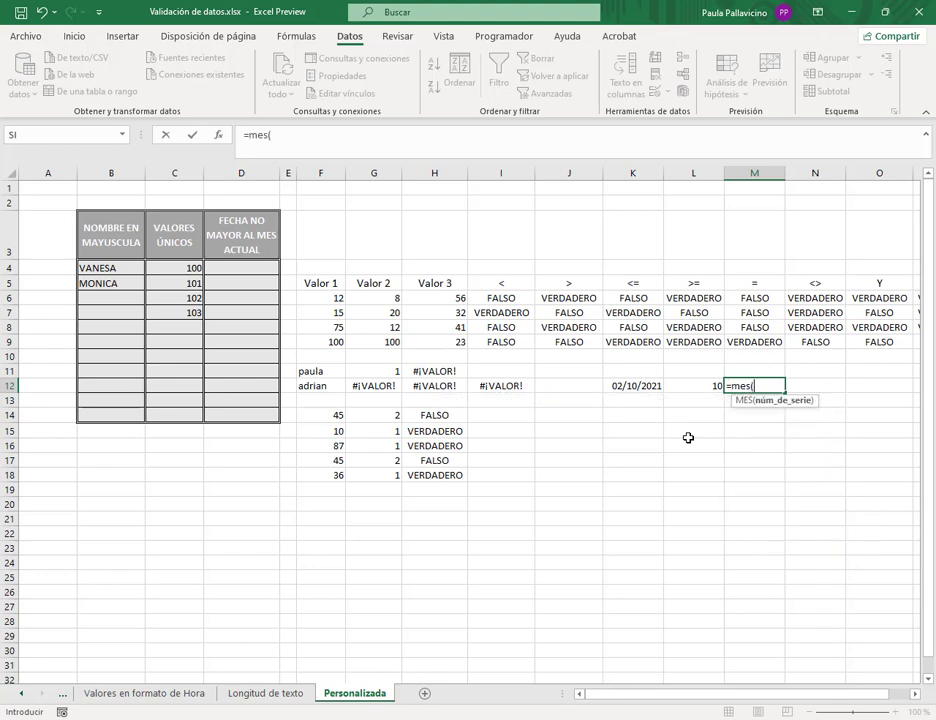
pyautogui.click(656, 386)
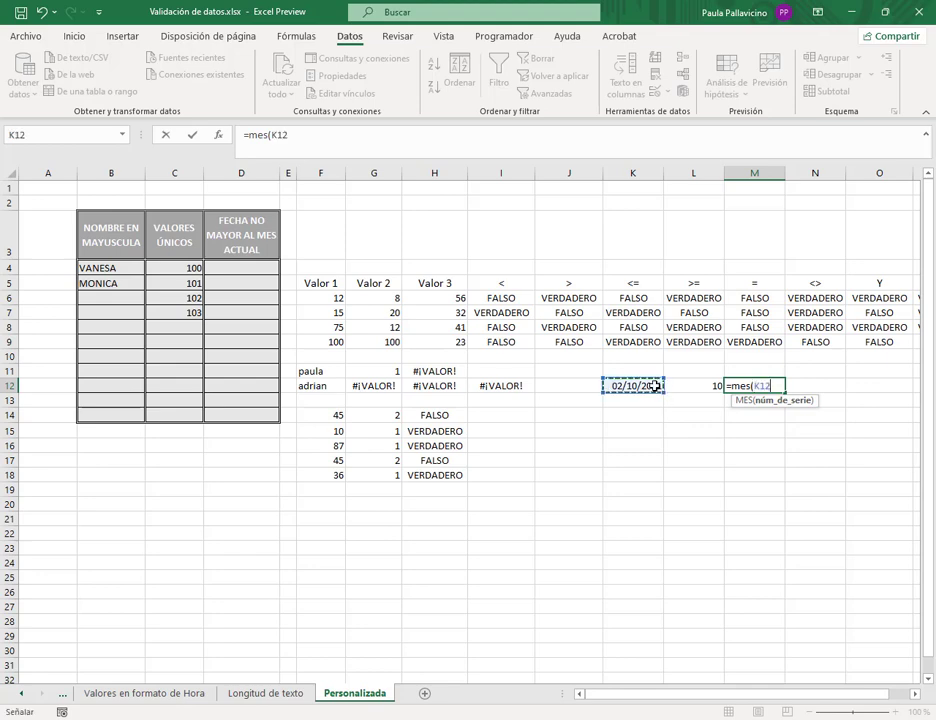
pyautogui.write(')<=')
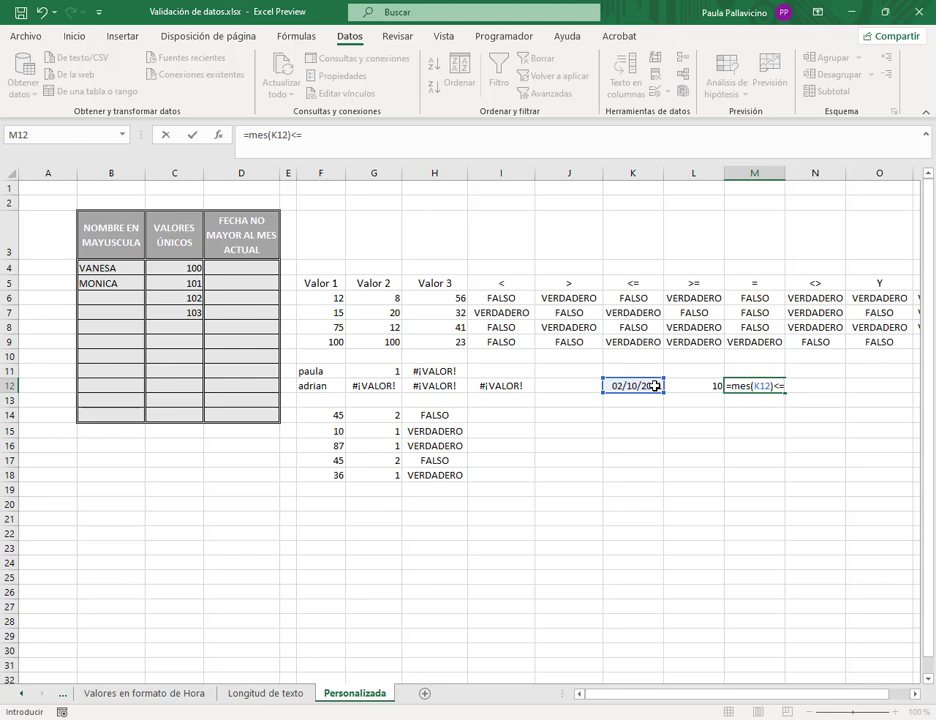
pyautogui.write('mes(')
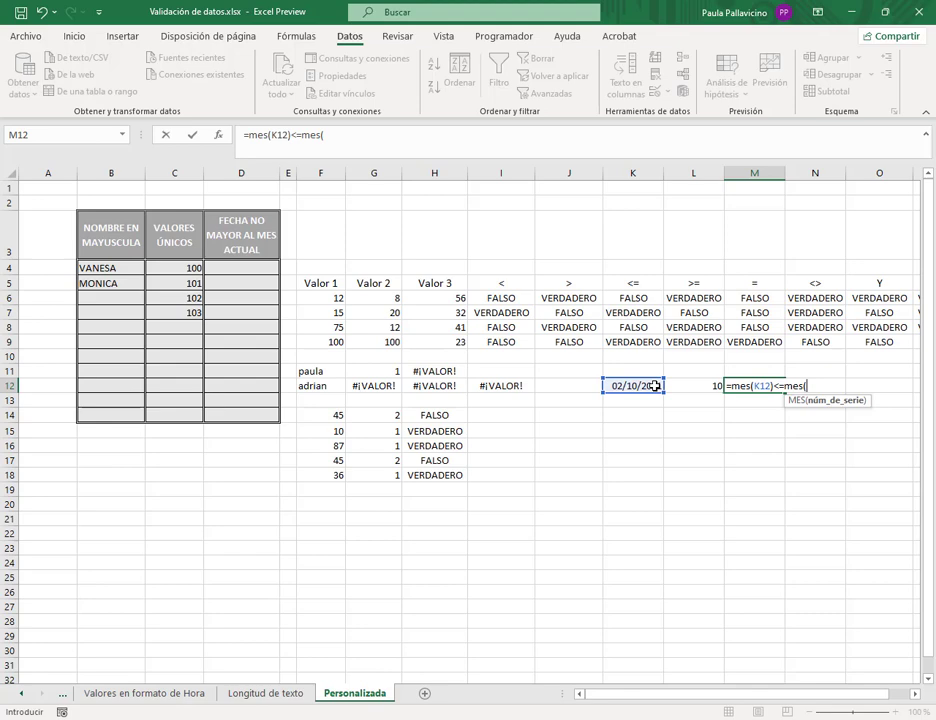
pyautogui.write('hoy')
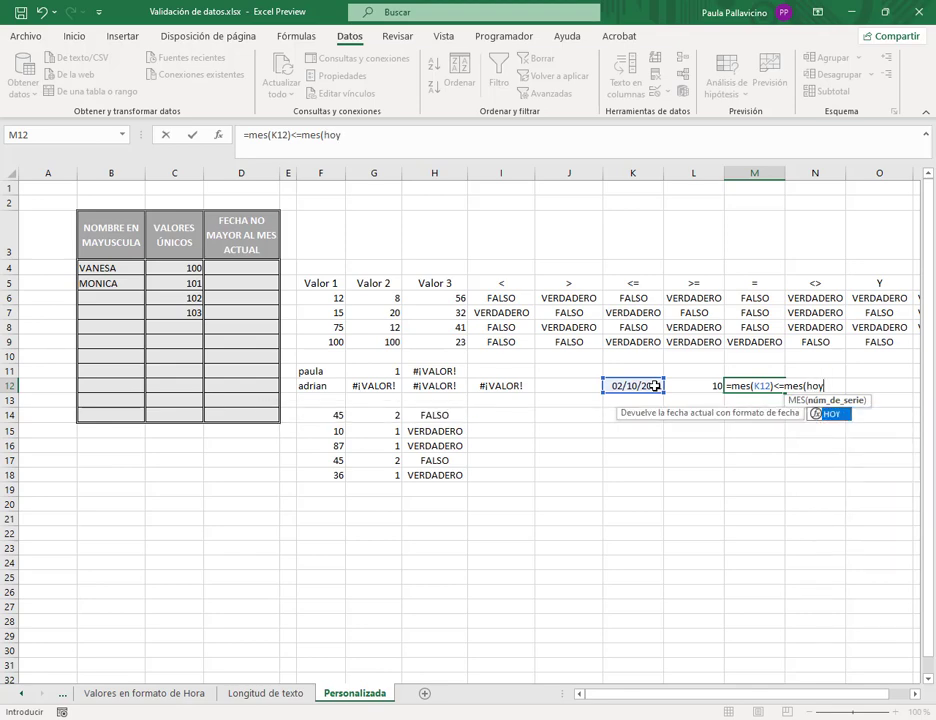
pyautogui.write('()')
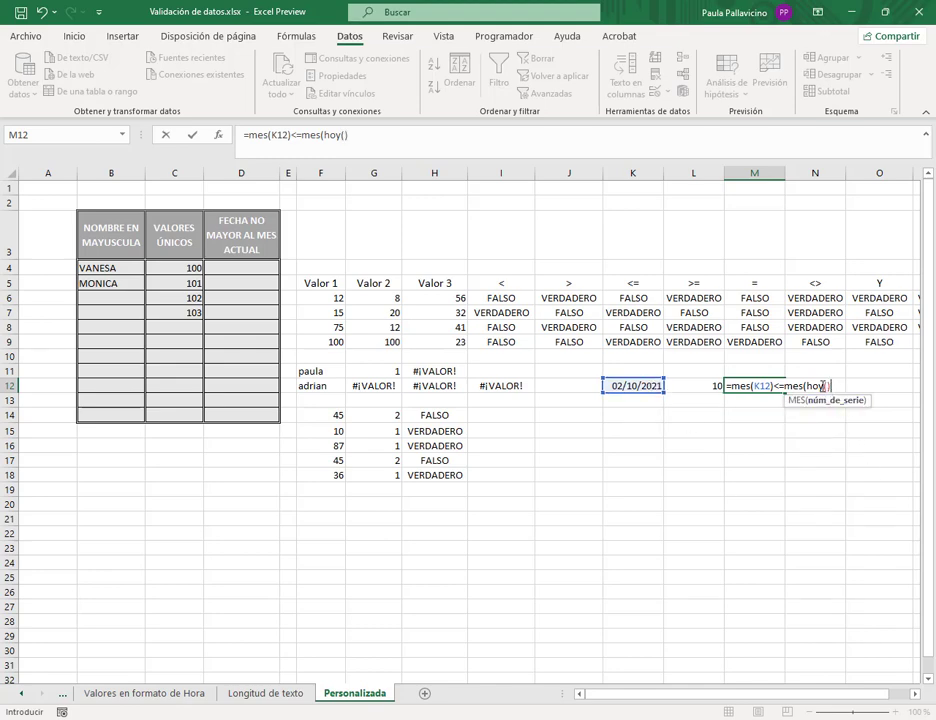
pyautogui.click(819, 387)
pyautogui.write(')')
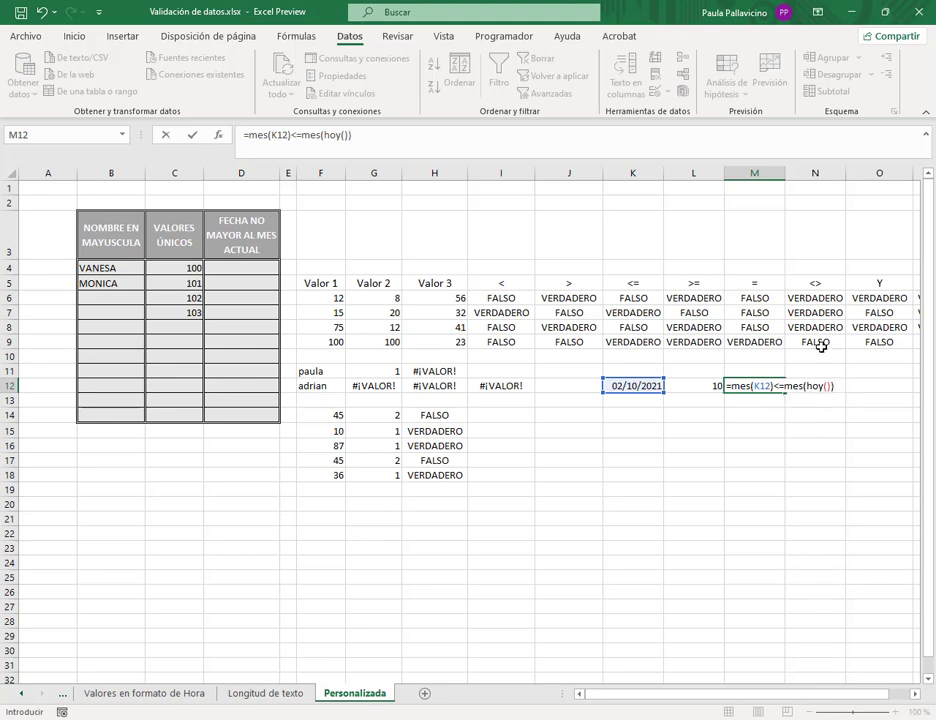
pyautogui.press('Return')
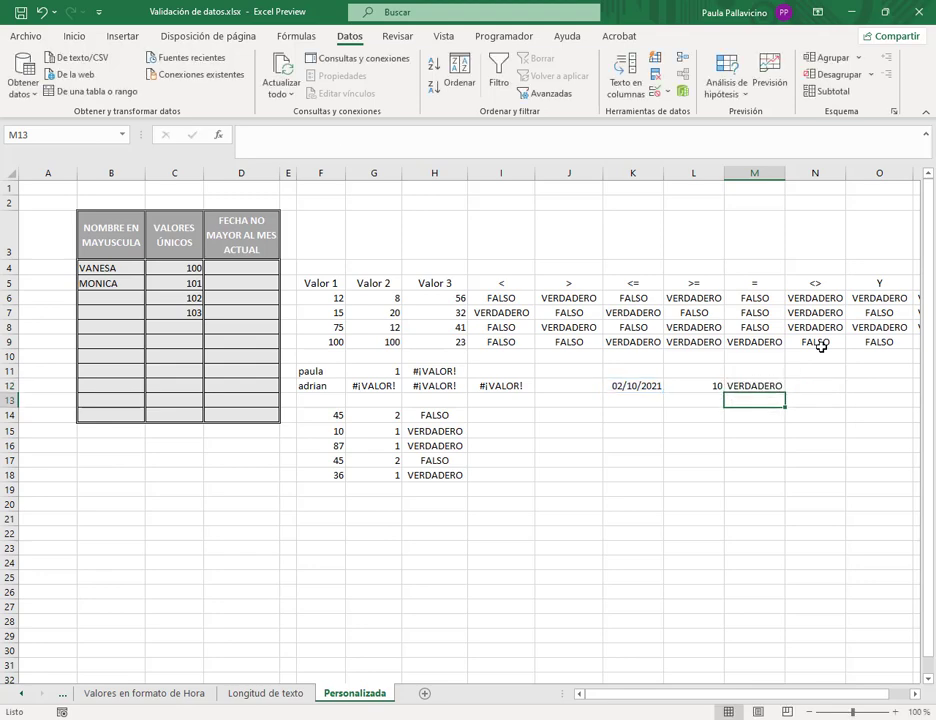
pyautogui.press('Left')
pyautogui.press('Left')
# - Enter 13/12/2021 in K12 so L12 shows 12 and M12 shows FALSO
pyautogui.press('Up')
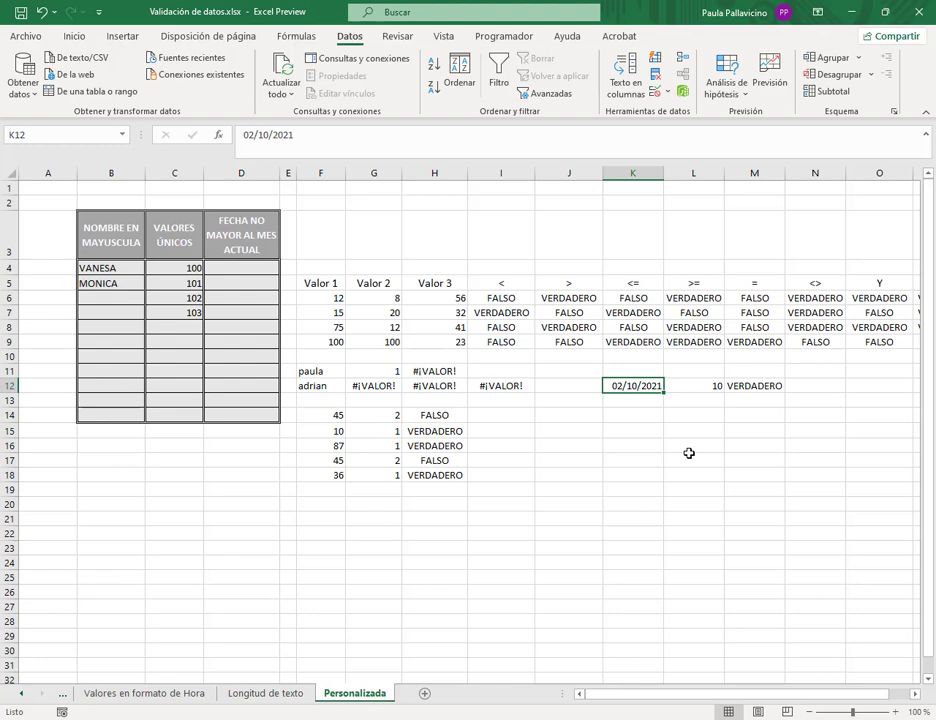
pyautogui.write('13/')
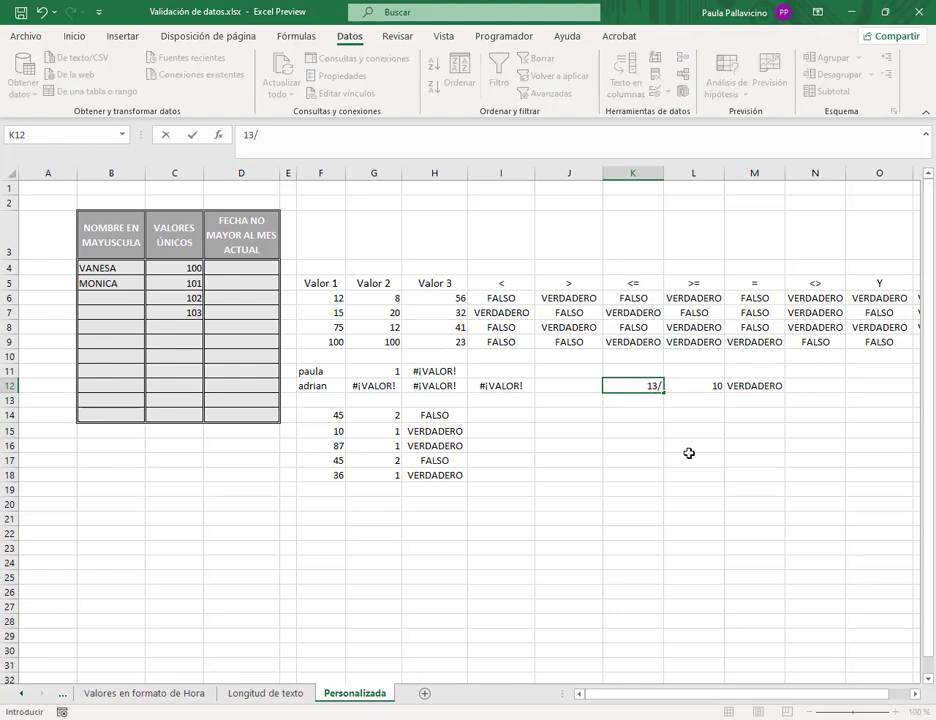
pyautogui.write('12/2021')
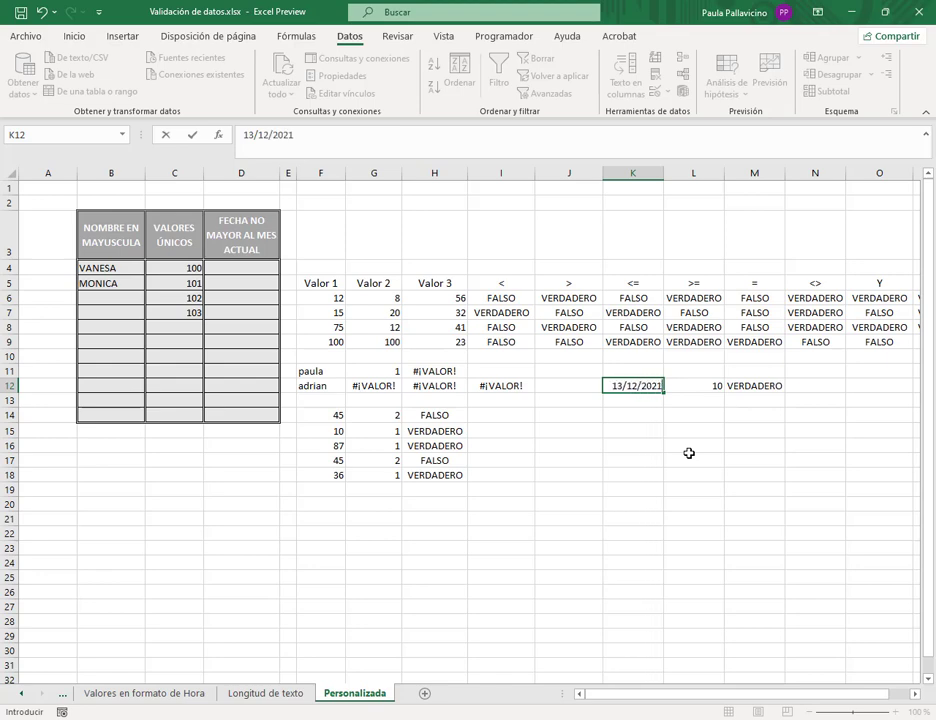
pyautogui.press('Return')
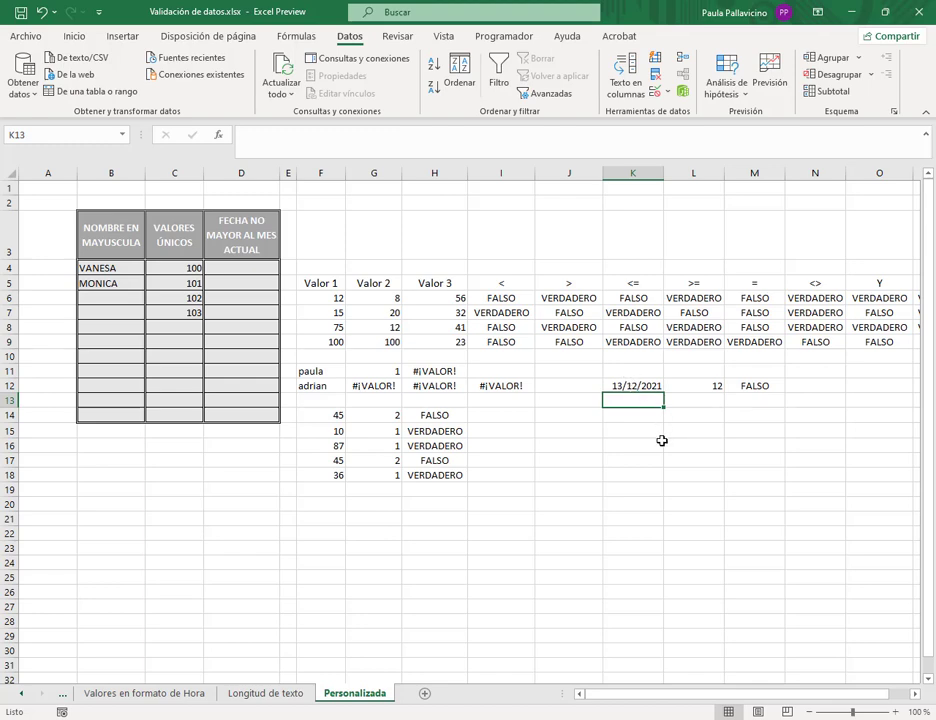
# - Select D4:D14 under FECHA NO MAYOR AL MES ACTUAL and open Validación de datos
pyautogui.click(251, 270)
pyautogui.moveTo(241, 270); pyautogui.dragTo(253, 414)
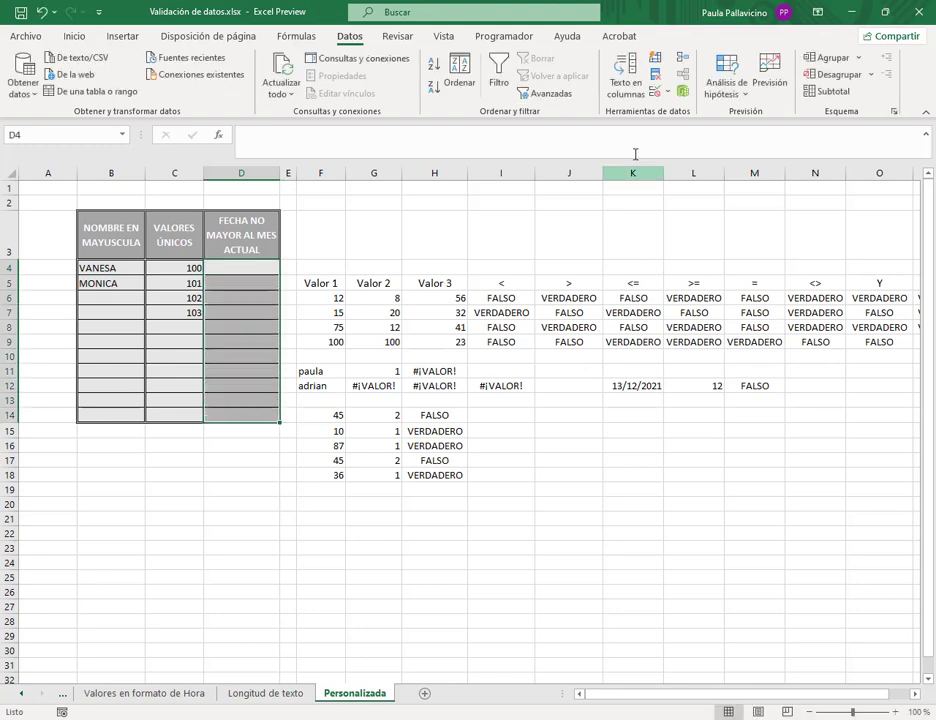
pyautogui.click(655, 91)
# - Apply a Personalizada rule =mes(D4)<=mes(hoy()) to D4:D14
pyautogui.click(589, 286)
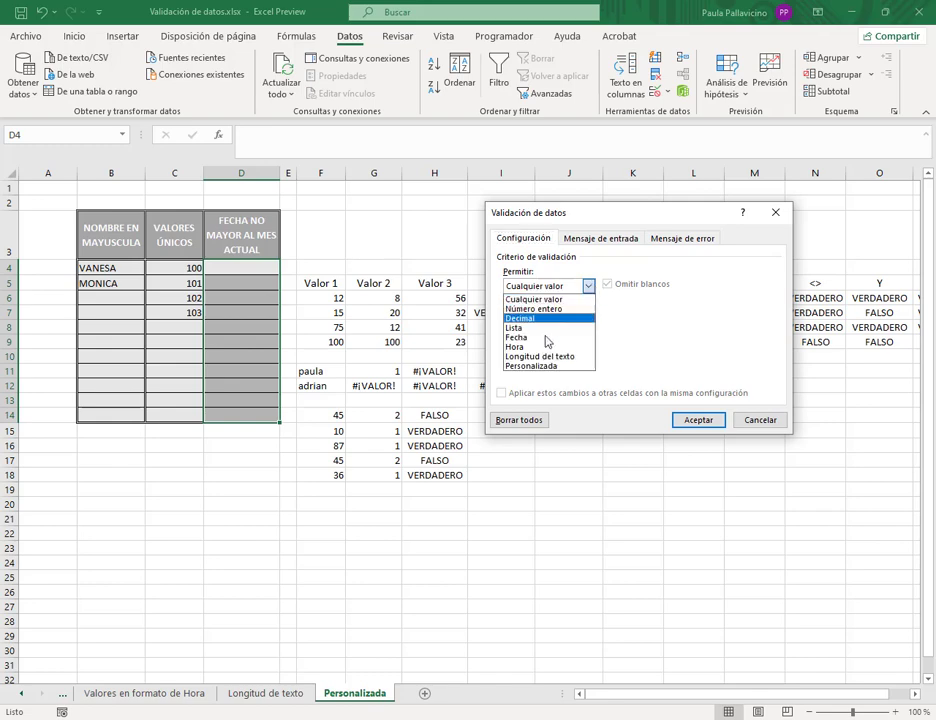
pyautogui.click(545, 397)
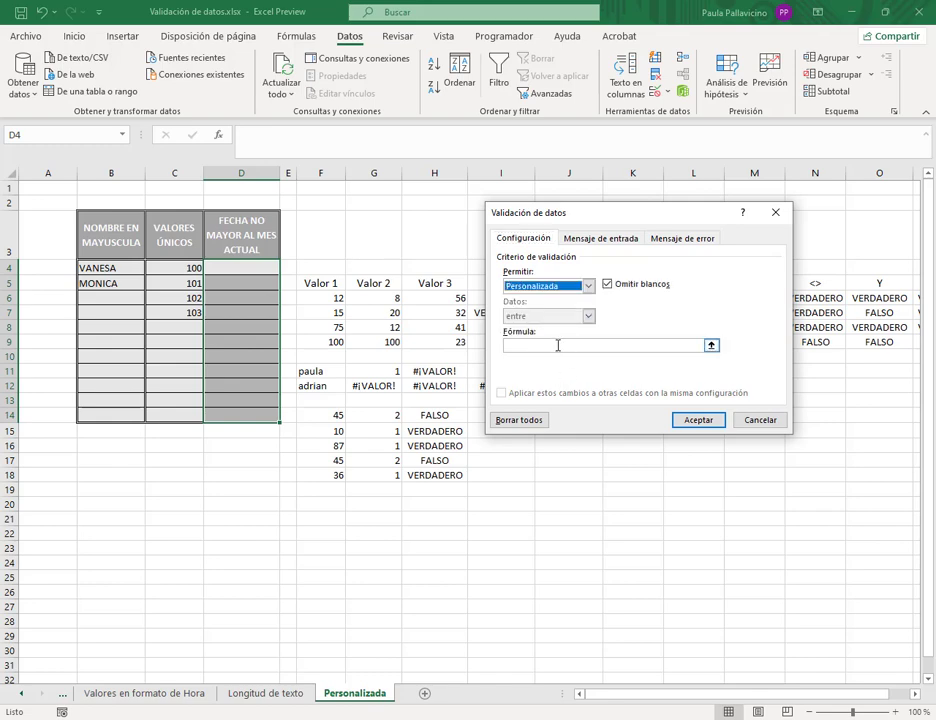
pyautogui.click(560, 345)
pyautogui.write('=')
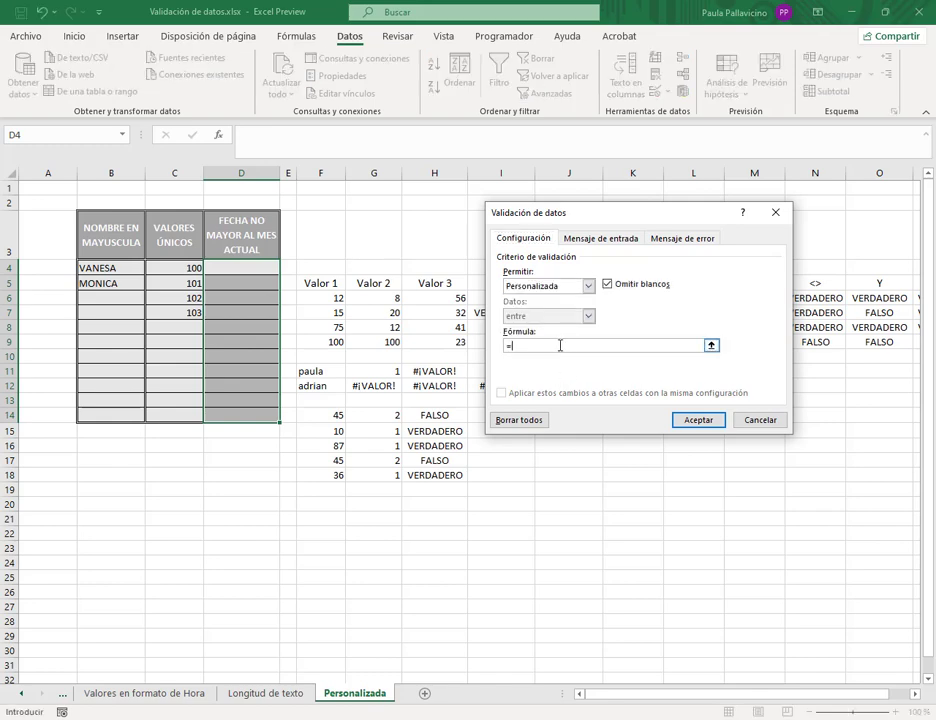
pyautogui.write('mes')
pyautogui.write('i')
pyautogui.click(267, 265)
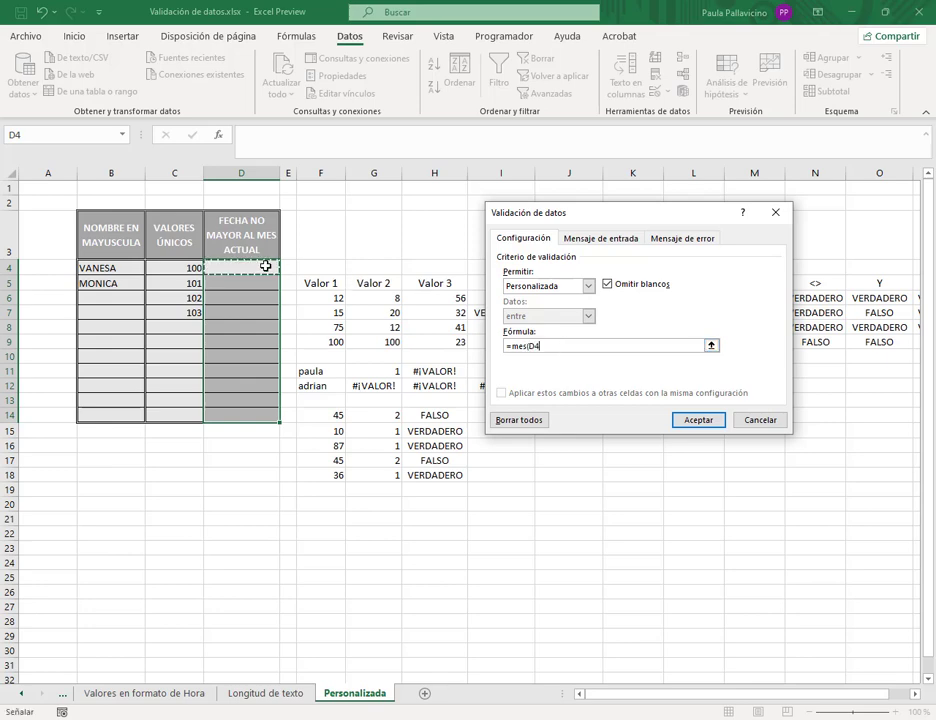
pyautogui.write(')')
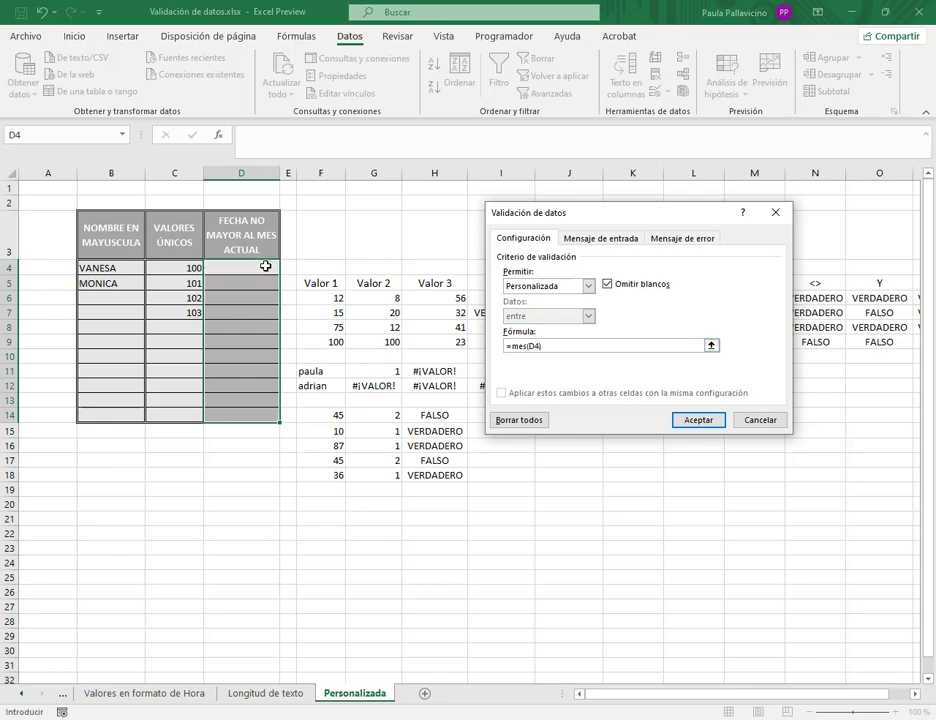
pyautogui.write('<=mes(hoy())')
pyautogui.click(697, 420)
pyautogui.click(220, 270)
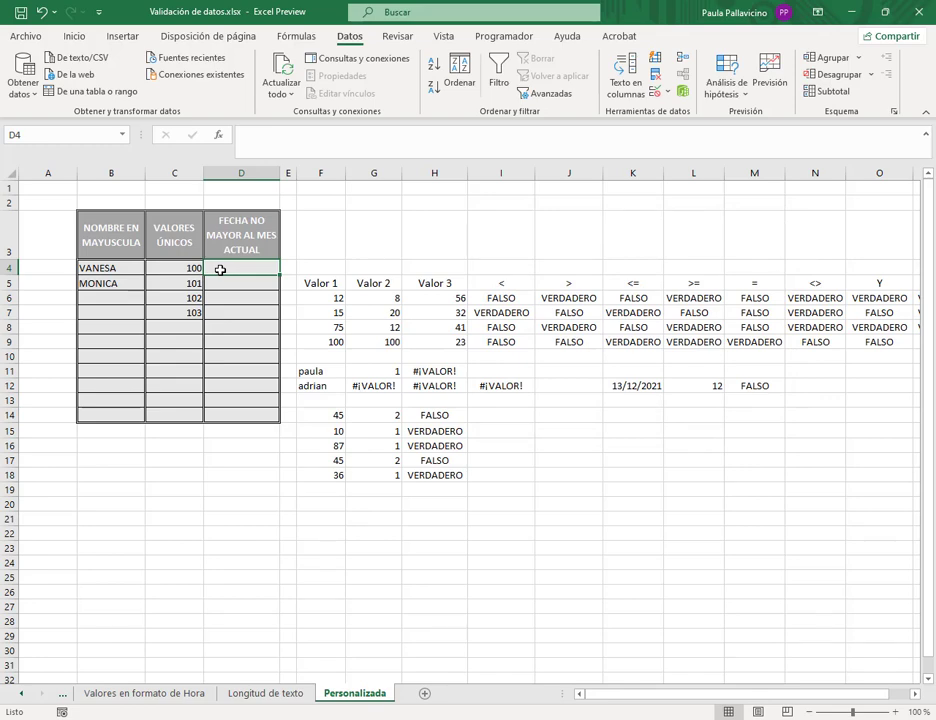
# - Enter the valid dates 01/10/2021 in D4 and 16/10/2021 in D5
pyautogui.write('1/10/')
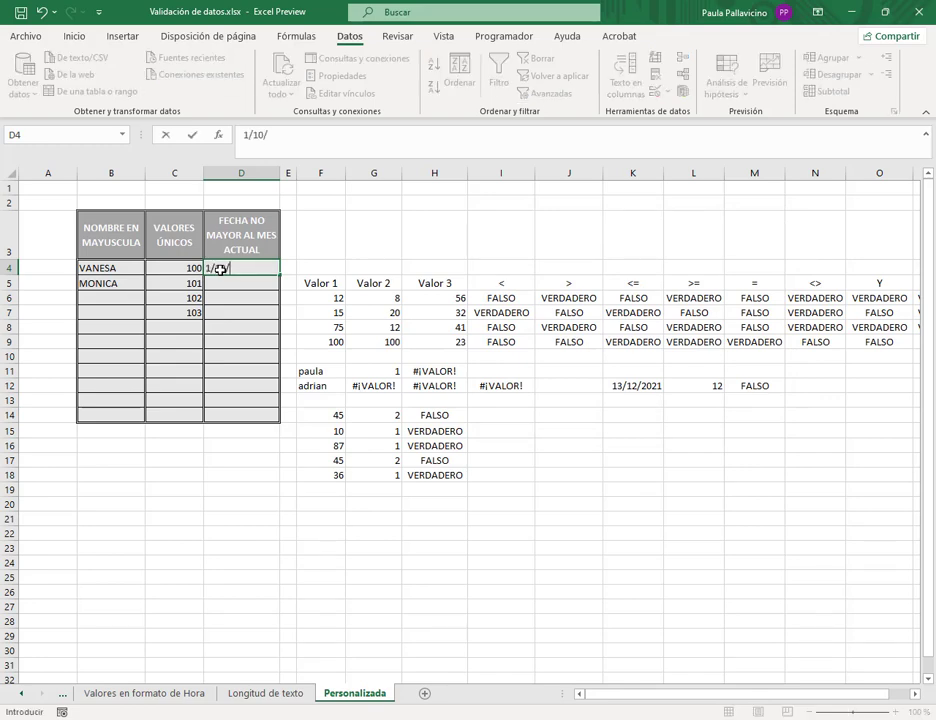
pyautogui.write('2021')
pyautogui.press('Return')
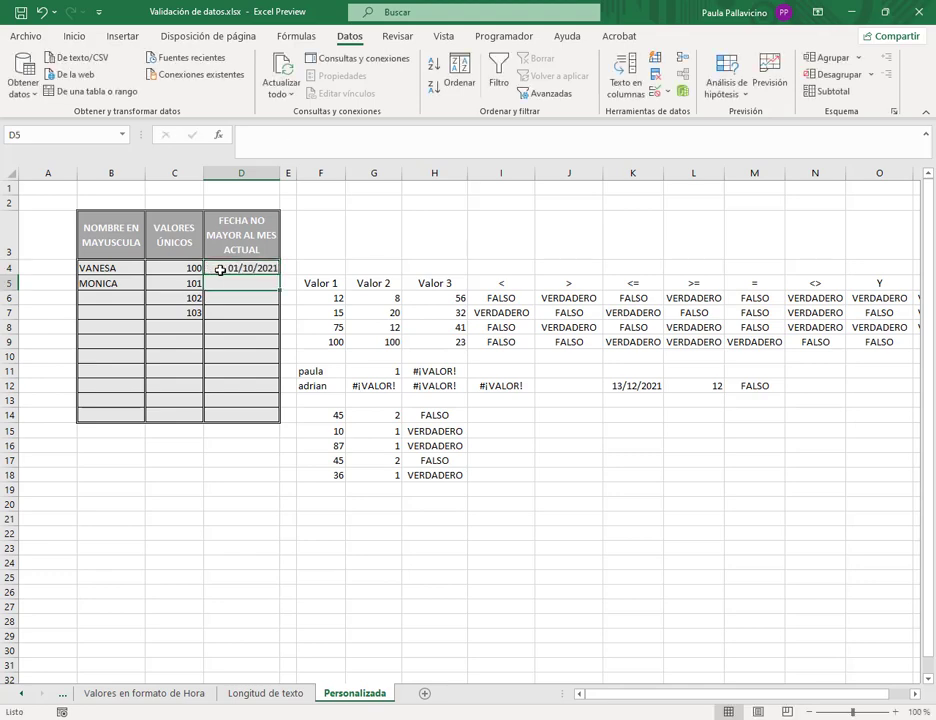
pyautogui.write('16/')
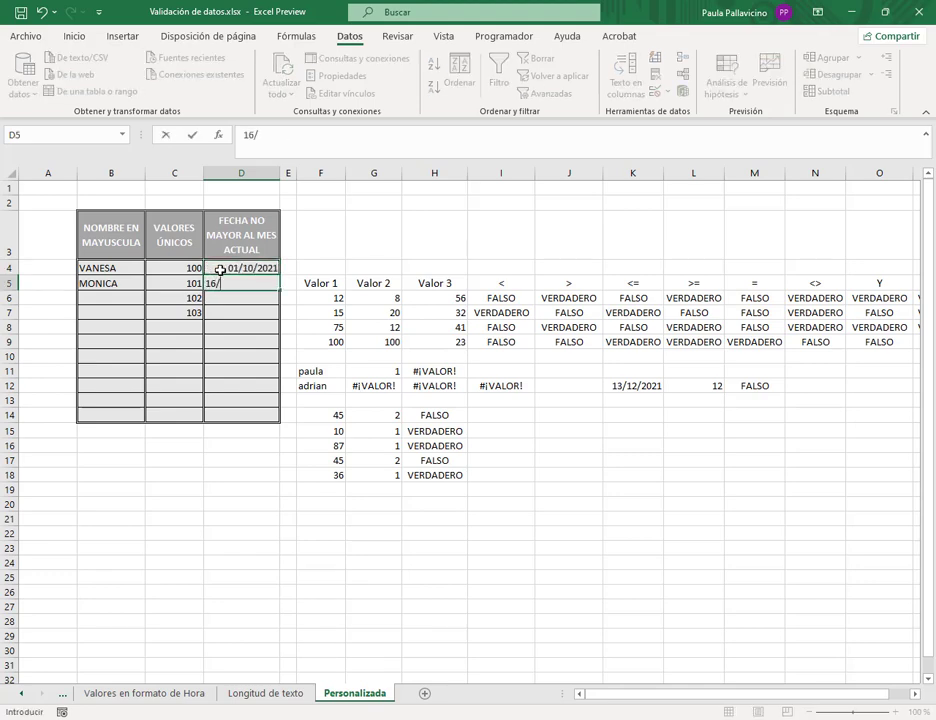
pyautogui.write('10')
pyautogui.press('BackSpace')
pyautogui.write('10/2021')
pyautogui.press('Return')
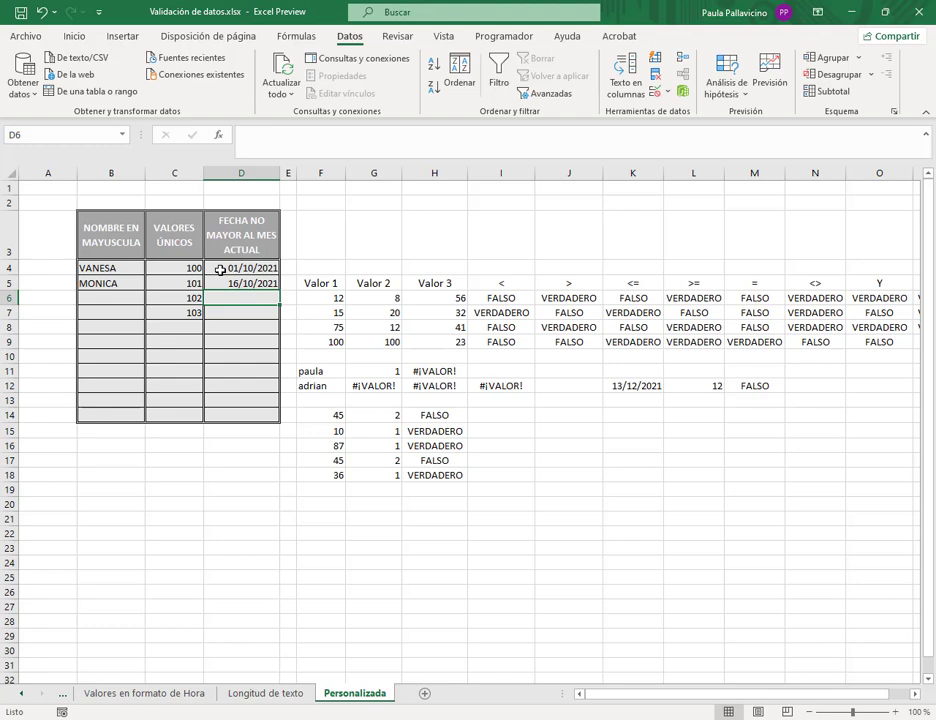
# - Confirm 23/11/2021 is refused in D6, then enter 23/05/2021 there instead
pyautogui.write('/')
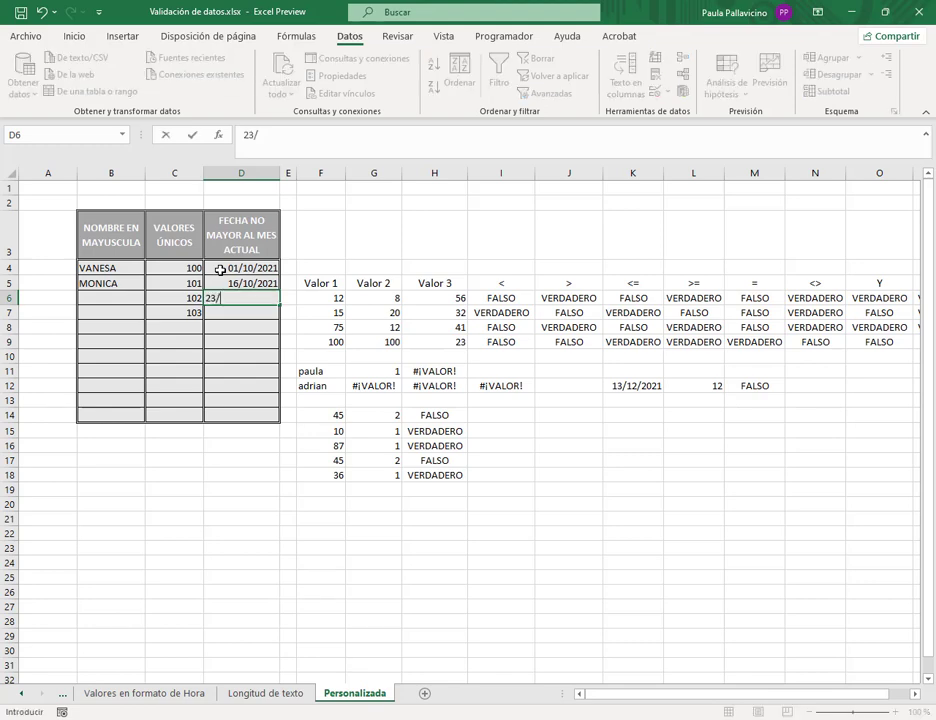
pyautogui.write('11/2021')
pyautogui.press('Return')
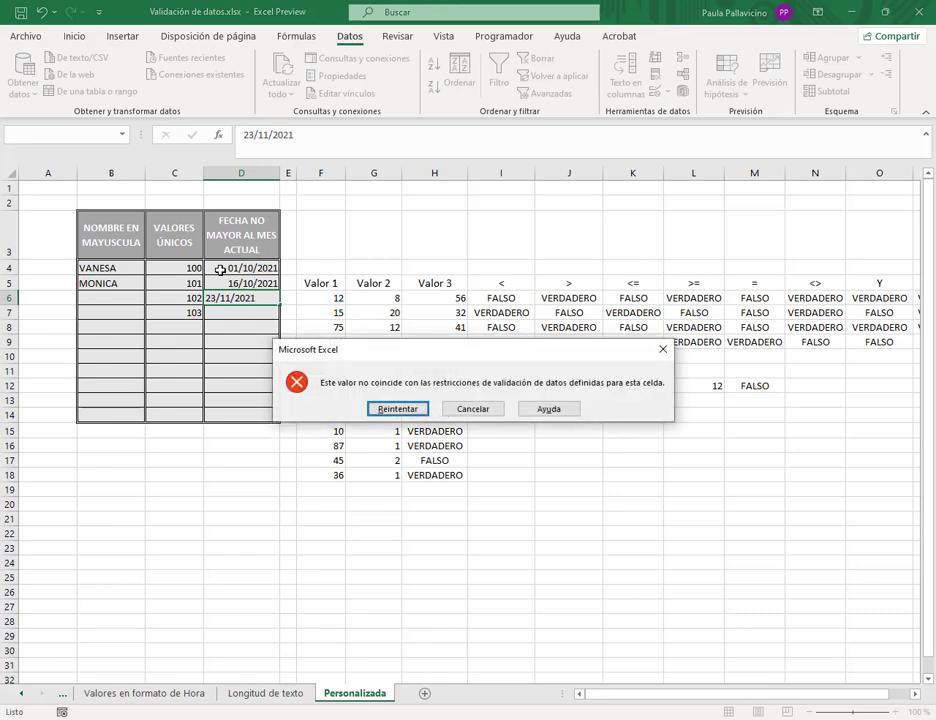
pyautogui.click(495, 412)
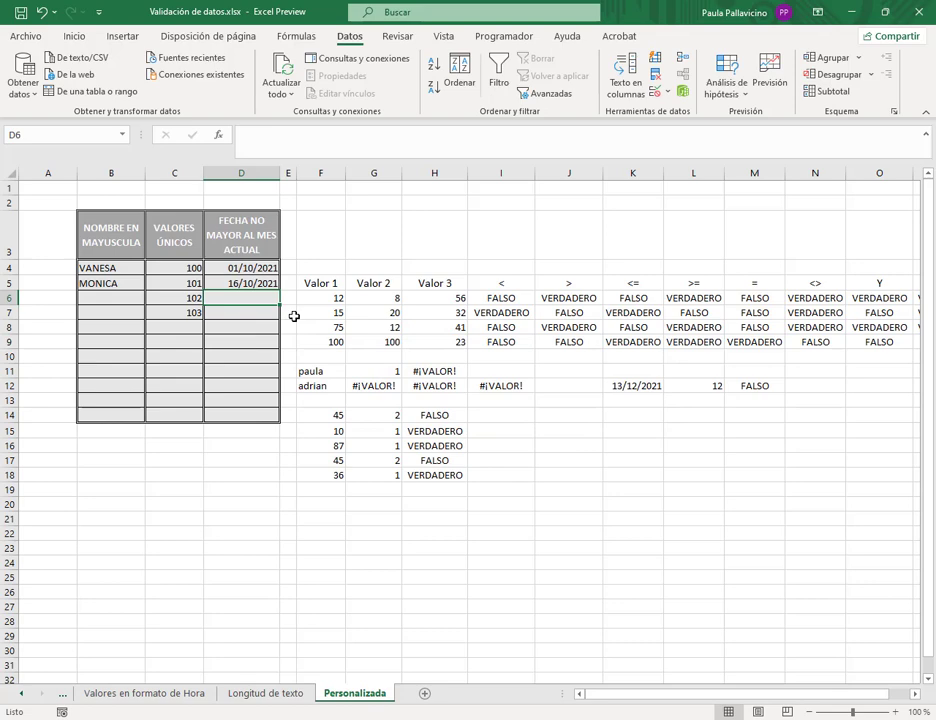
pyautogui.write('23')
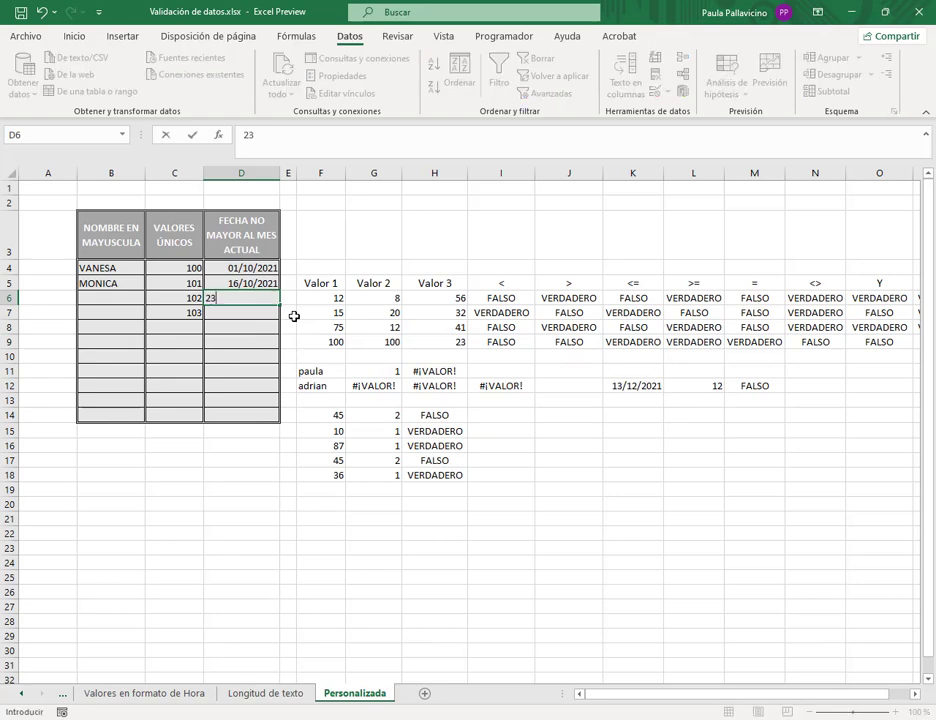
pyautogui.write('/05/2021')
pyautogui.press('Return')
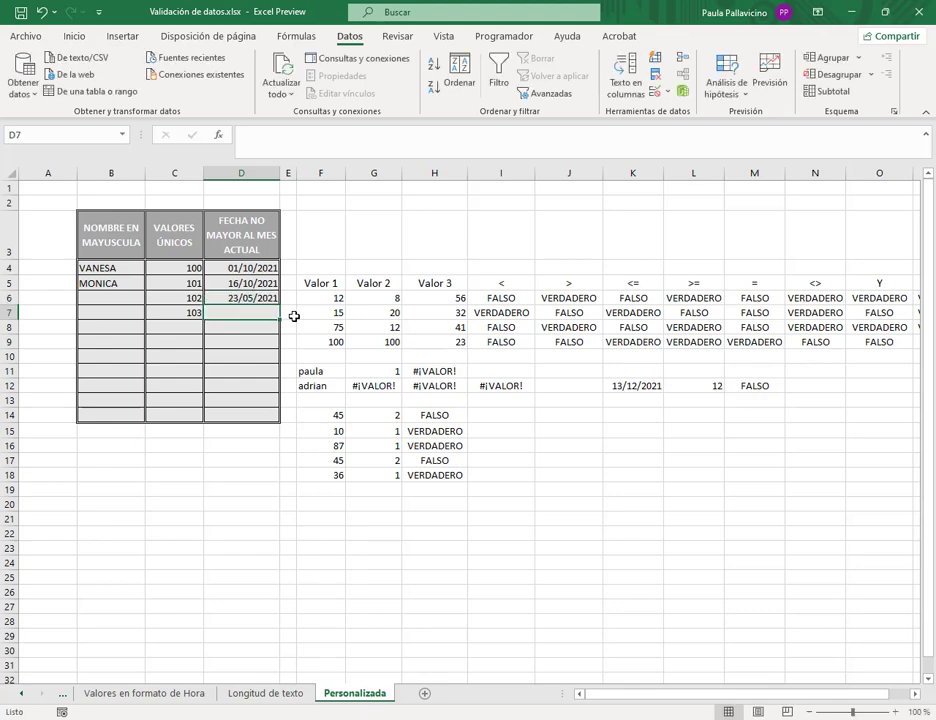